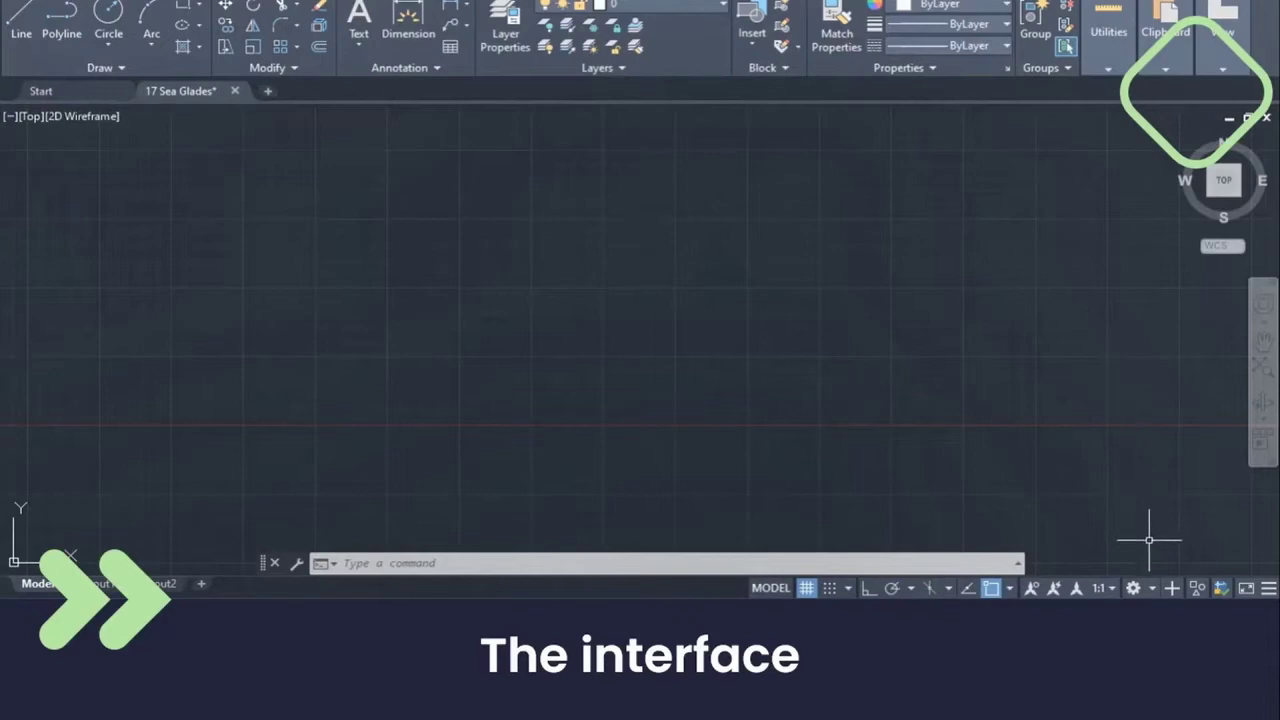
# Step: Switch the workspace to 3D Basics and on to 3D Modeling, and expand its layer tools
pyautogui.click(1133, 588)
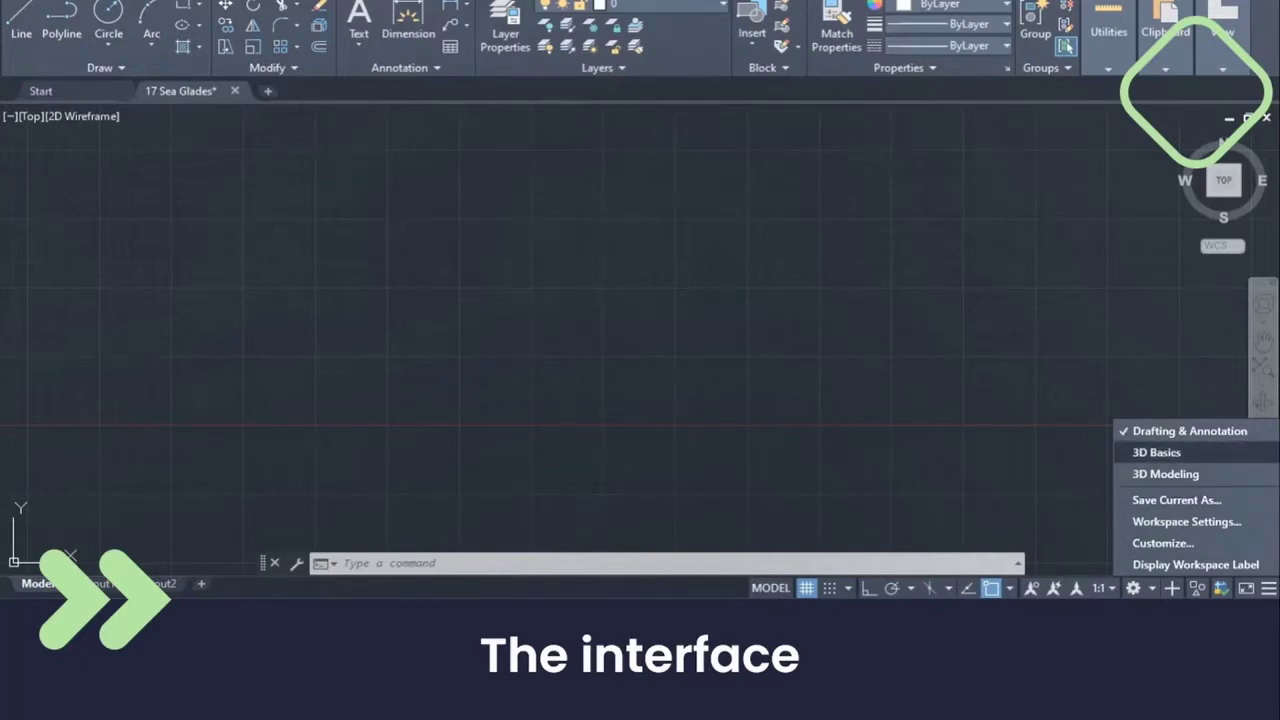
pyautogui.click(1156, 452)
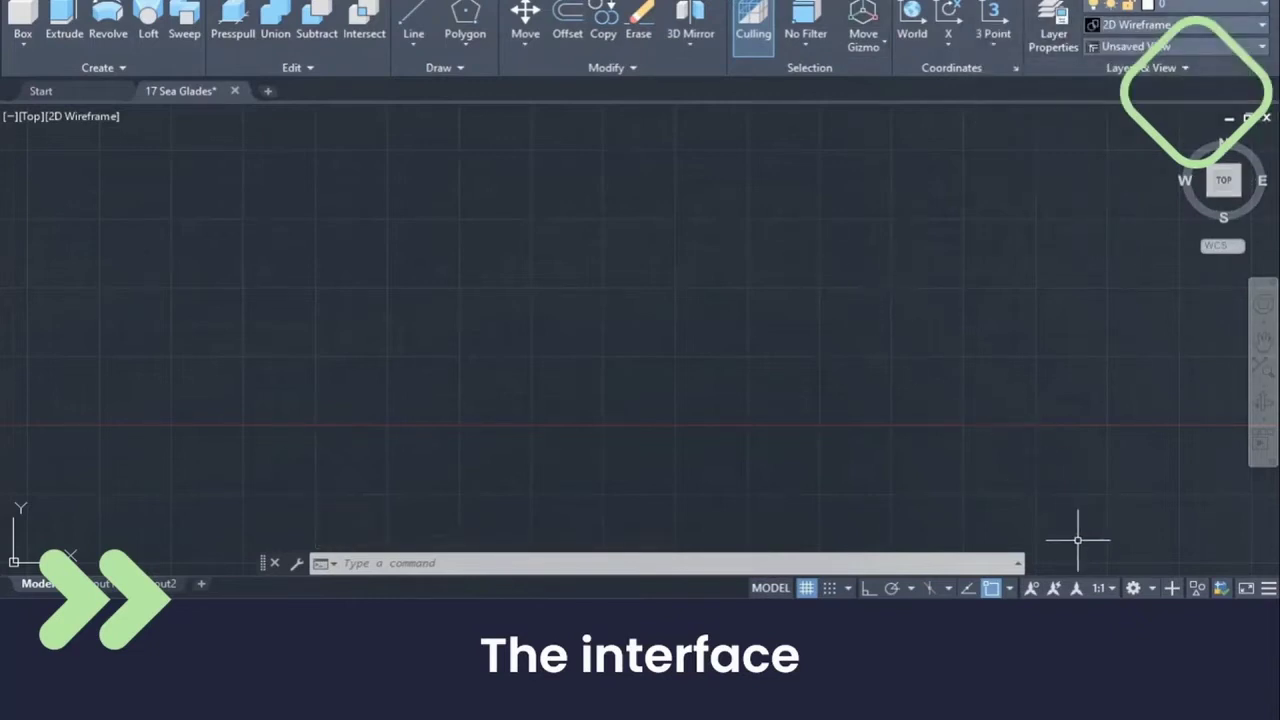
pyautogui.click(1133, 588)
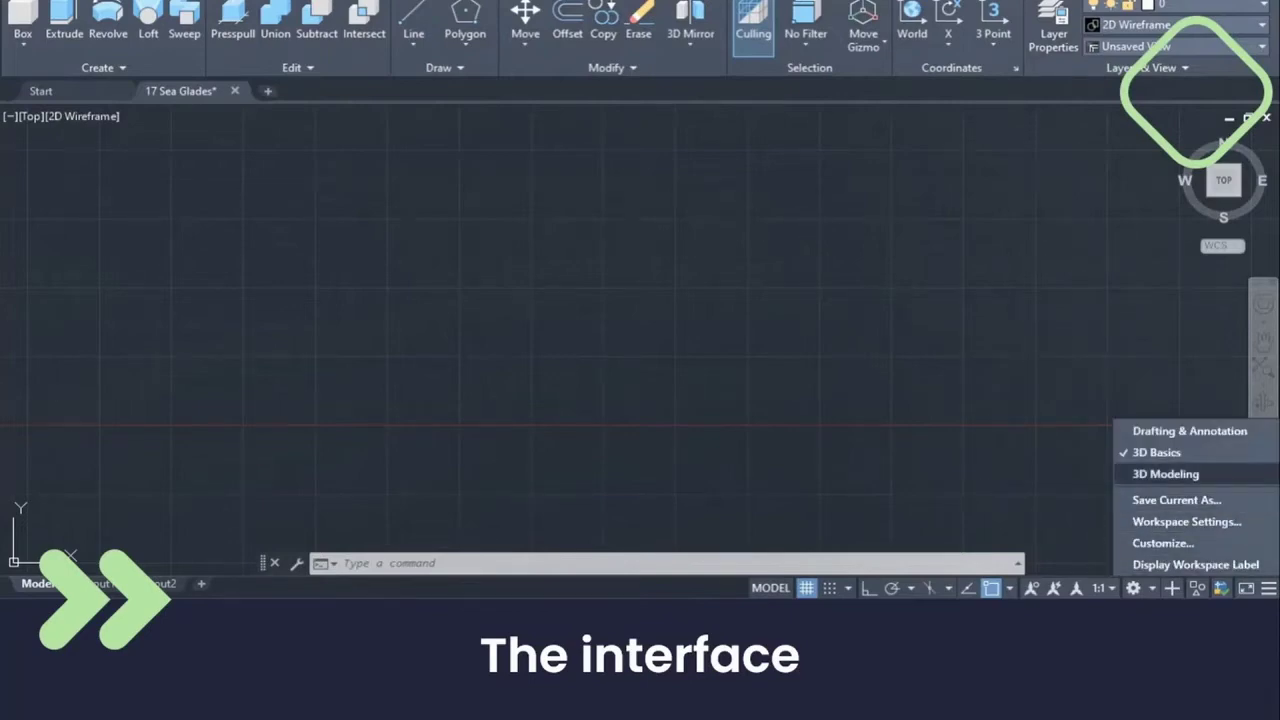
pyautogui.click(1165, 474)
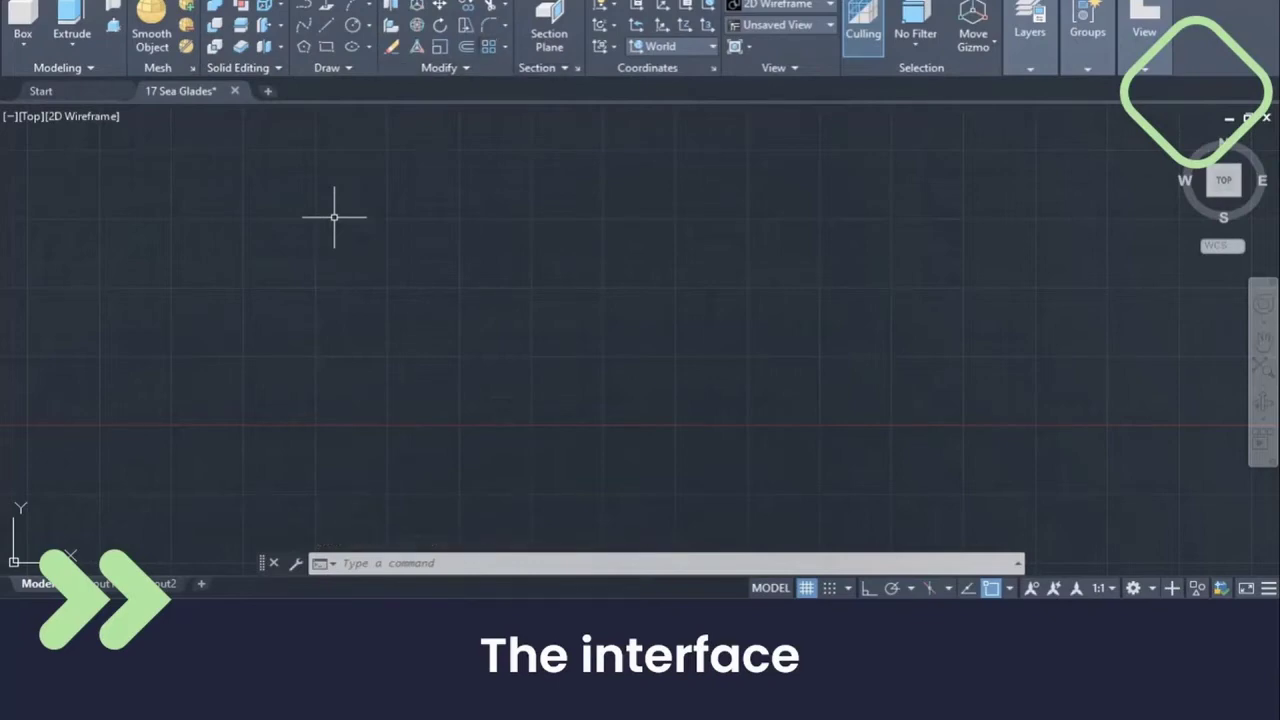
pyautogui.click(1030, 68)
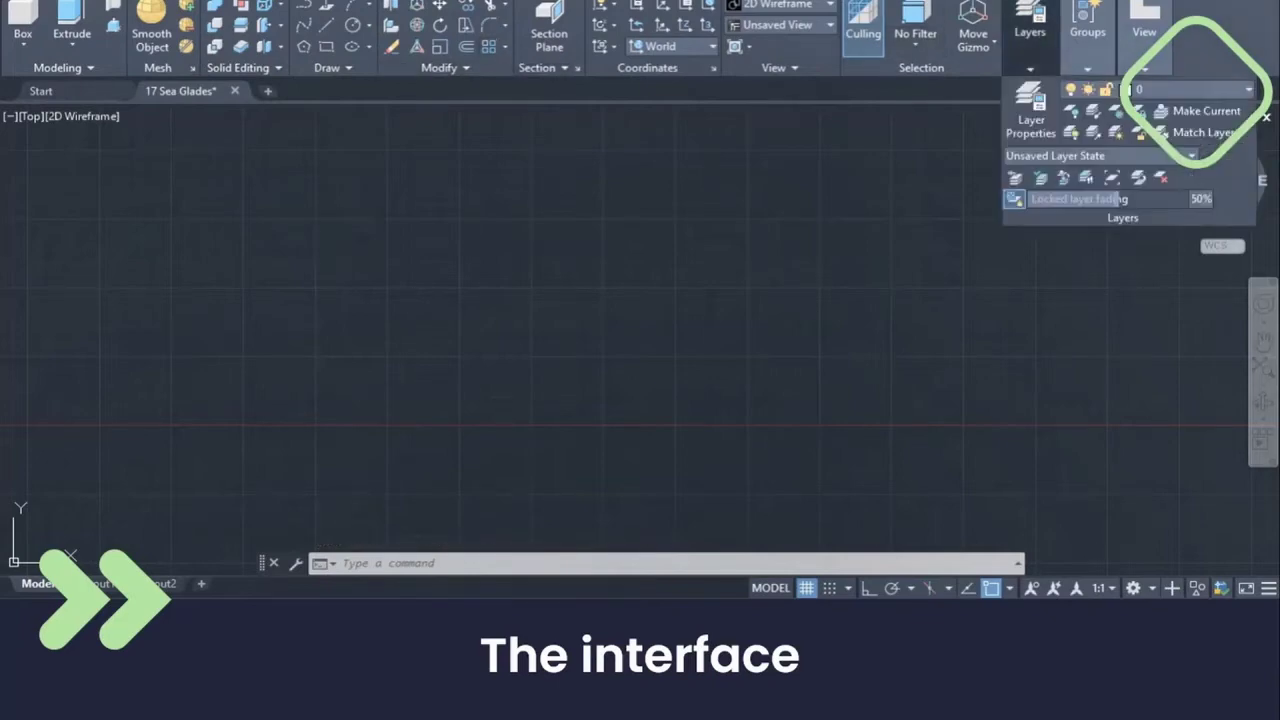
# Step: Save the current workspace as a new one named with the owner's first name followed by "Work space - (Date)"
pyautogui.click(1133, 588)
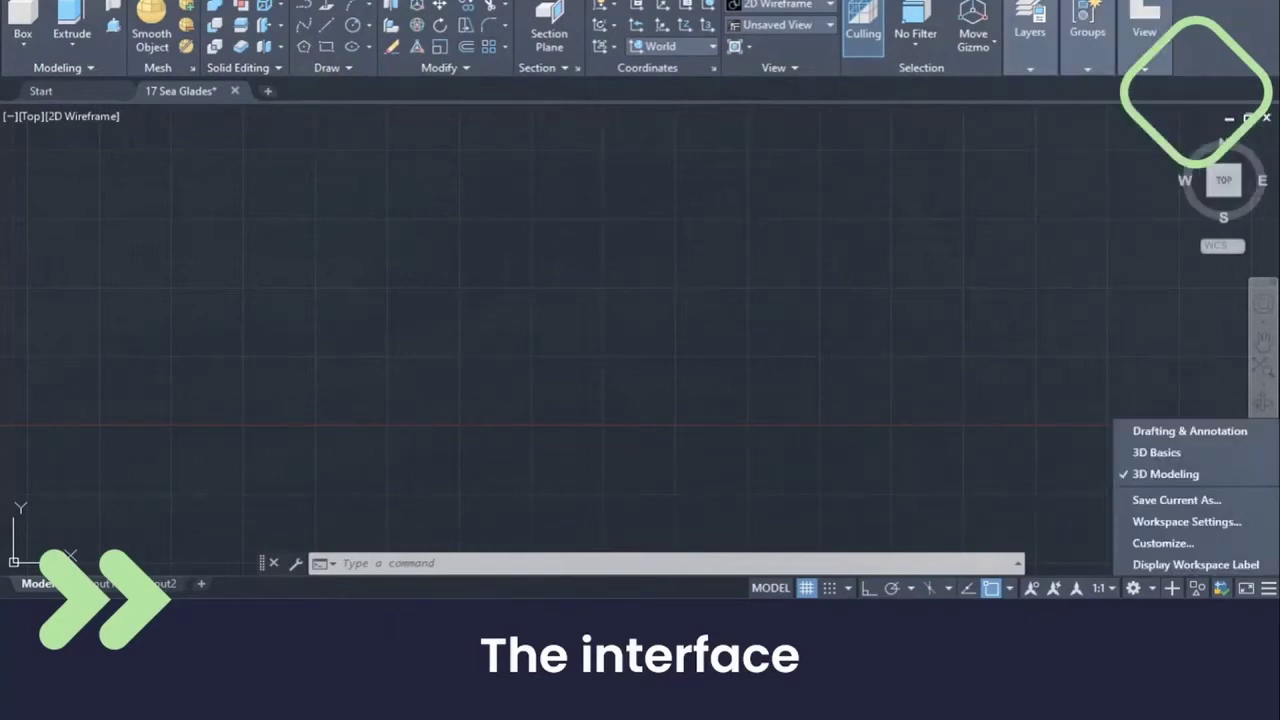
pyautogui.click(1185, 499)
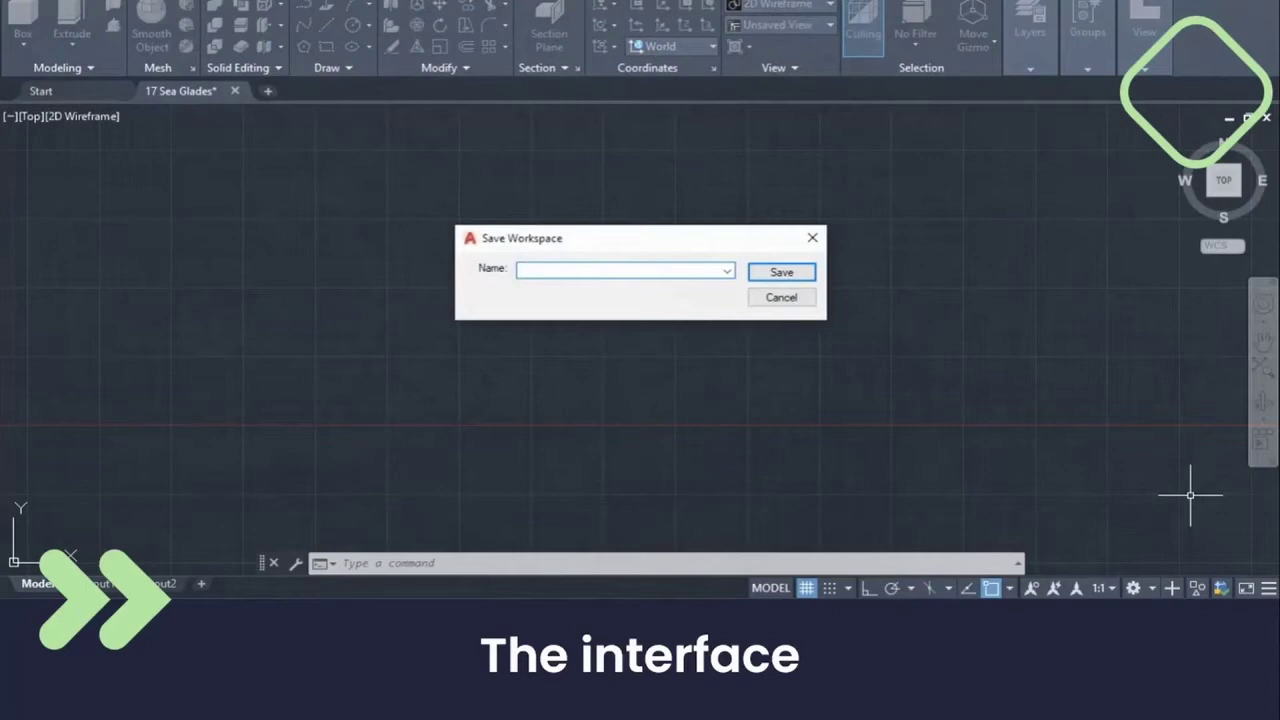
pyautogui.write('Robyns Work space')
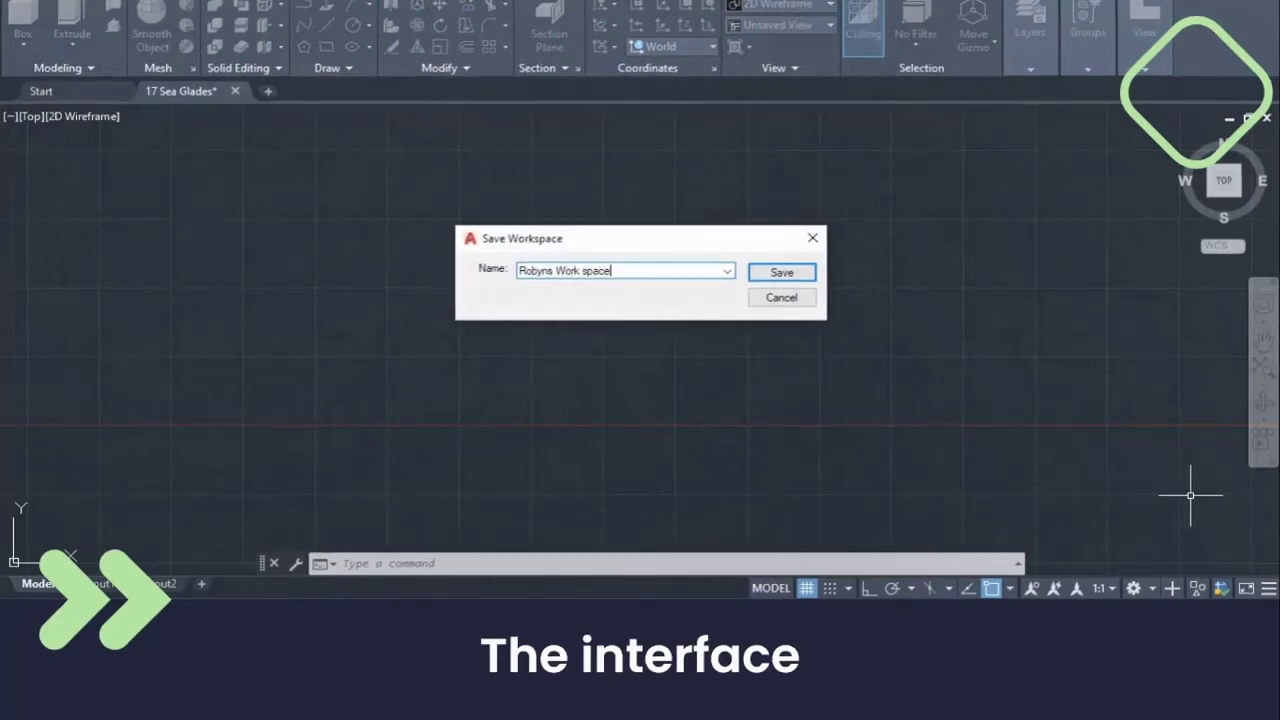
pyautogui.write(' - 2021.01.01')
pyautogui.hotkey('shift', 'Left')
pyautogui.hotkey('shift', 'Left')
pyautogui.hotkey('shift', 'Left')
pyautogui.hotkey('shift', 'Left')
pyautogui.hotkey('shift', 'Left')
pyautogui.hotkey('shift', 'Left')
pyautogui.hotkey('shift', 'Left')
pyautogui.hotkey('shift', 'Left')
pyautogui.hotkey('shift', 'Left')
pyautogui.hotkey('shift', 'Left')
pyautogui.write('(Date)')
pyautogui.click(775, 274)
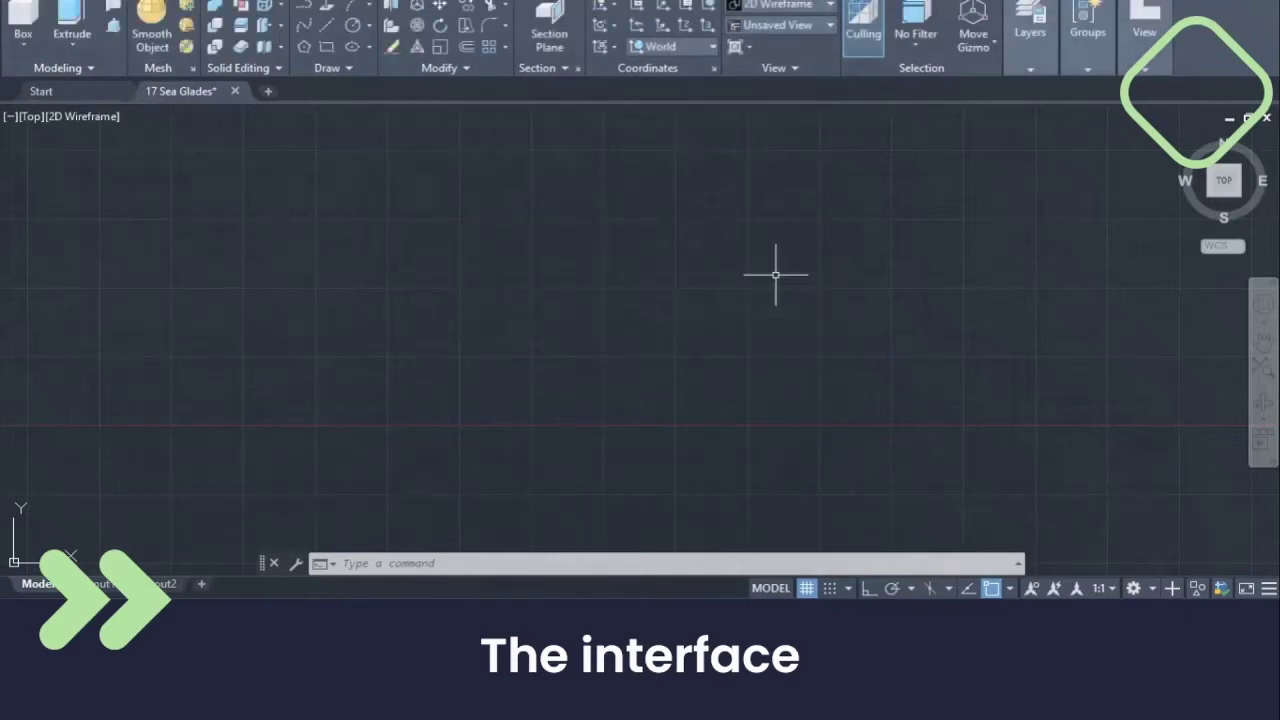
# Step: Hide Drafting & Annotation, 3D Basics, 3D Modeling and the custom workspace from the workspace list in the Workspace Settings
pyautogui.click(1133, 588)
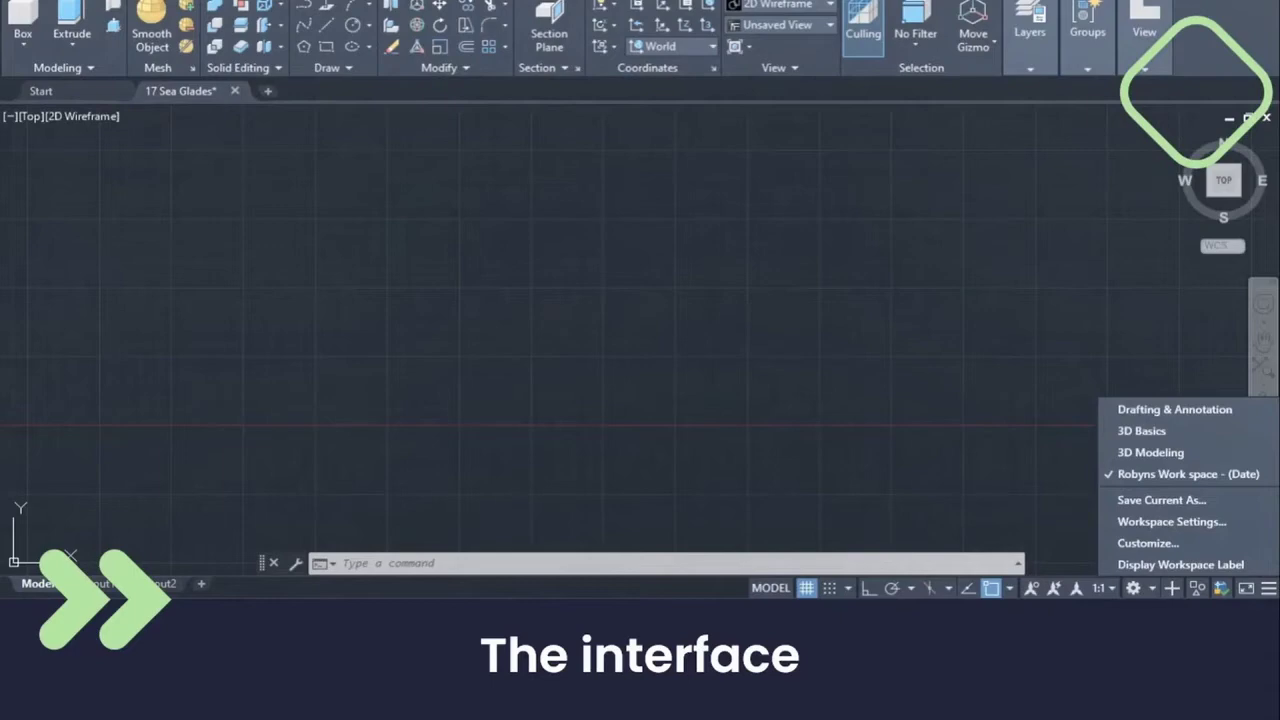
pyautogui.click(1171, 521)
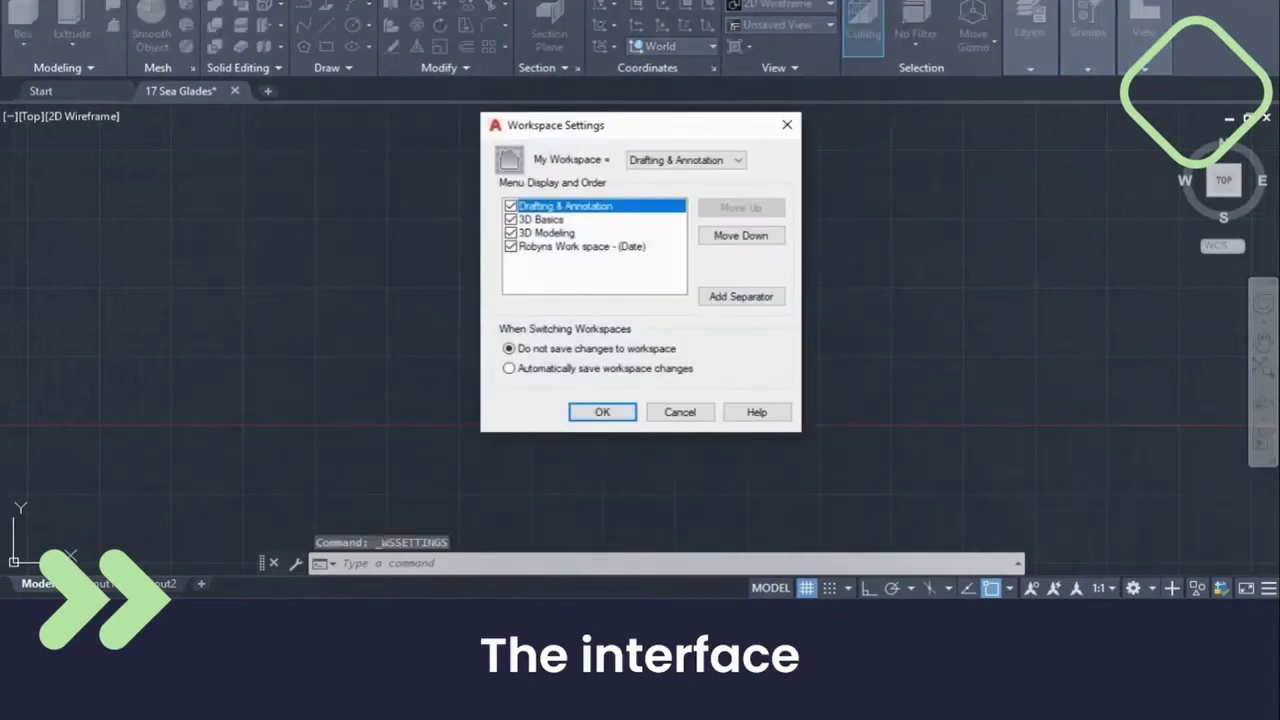
pyautogui.press('space')
pyautogui.click(510, 219)
pyautogui.click(510, 232)
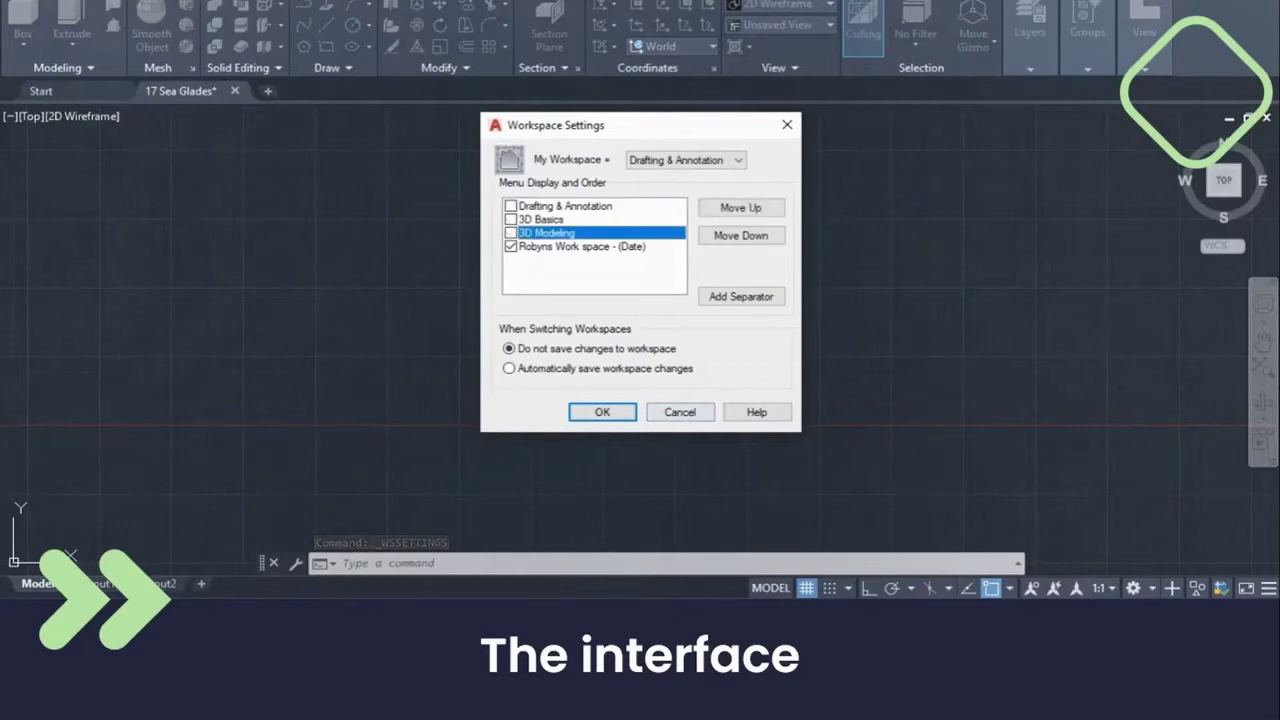
pyautogui.click(510, 246)
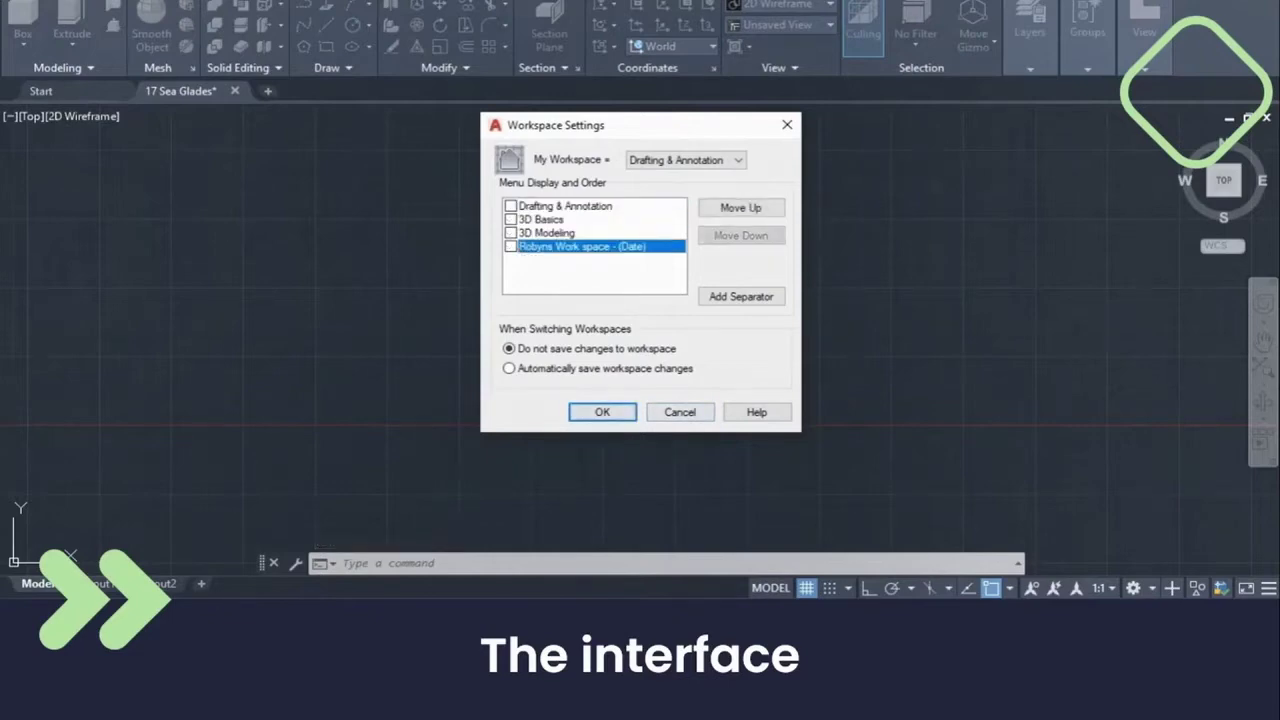
pyautogui.click(602, 412)
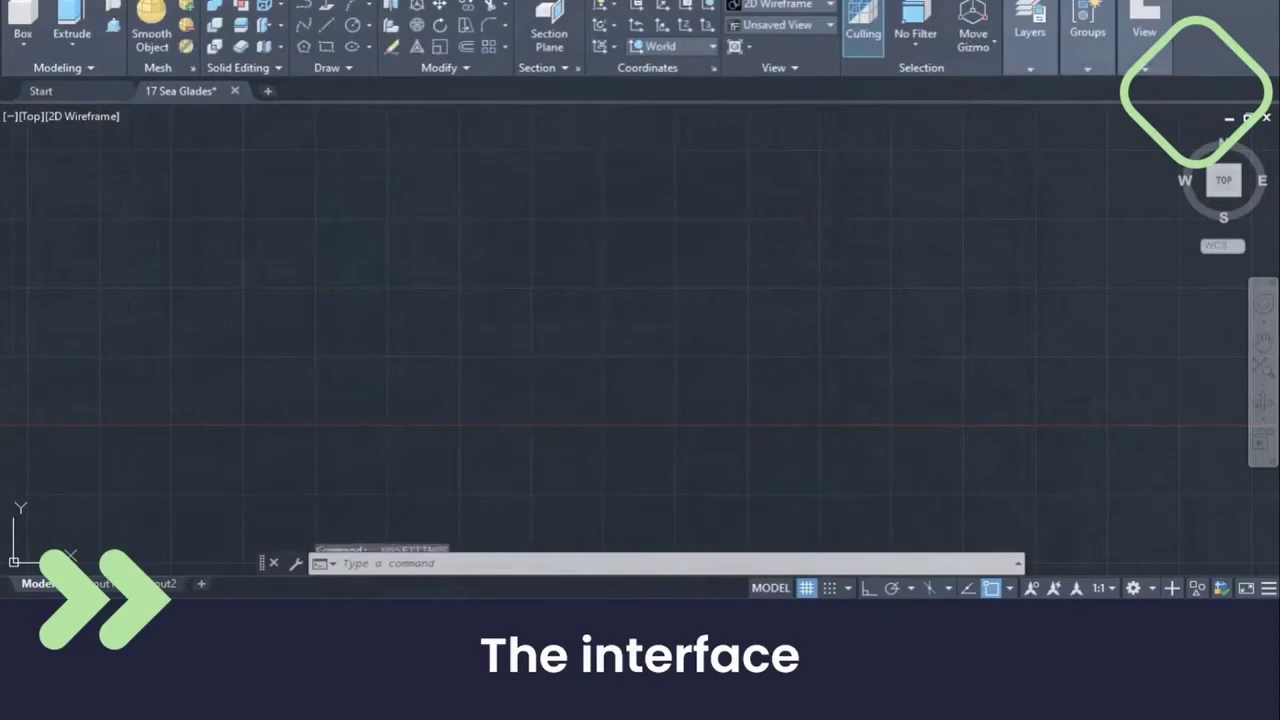
# Step: Open the Customize User Interface editor (CUI) to view its customization options
pyautogui.click(1133, 588)
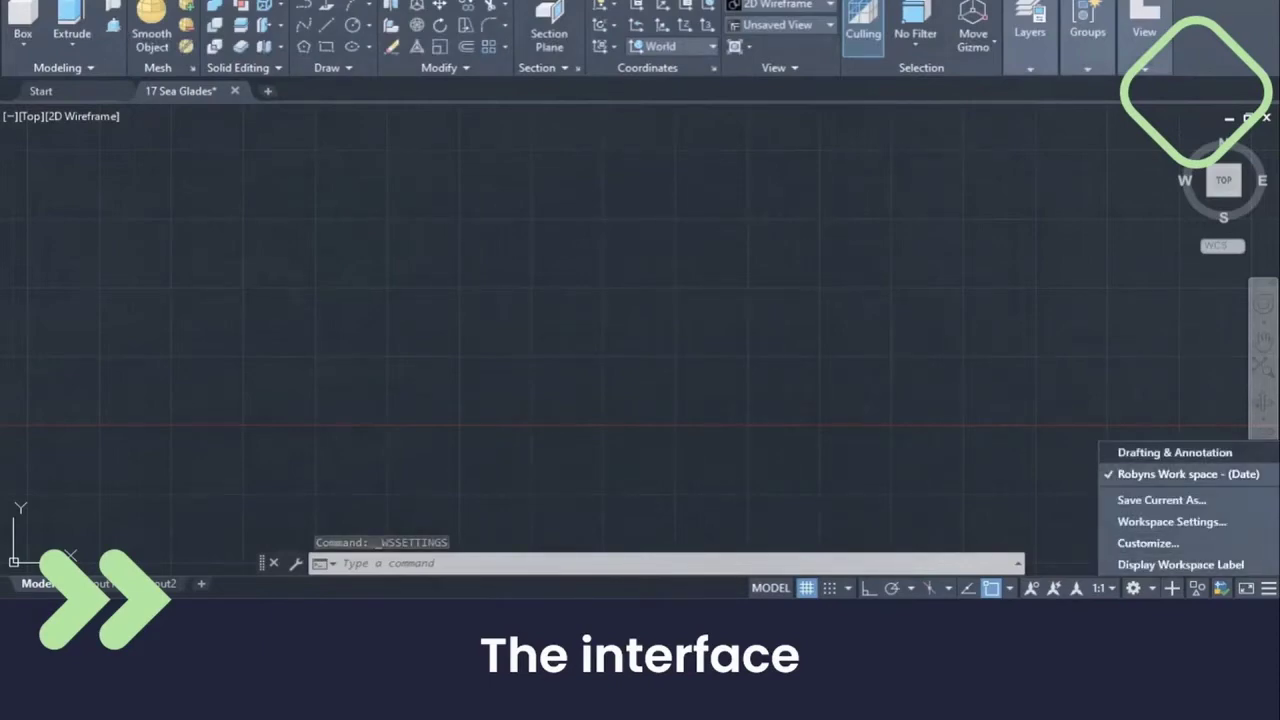
pyautogui.click(1175, 452)
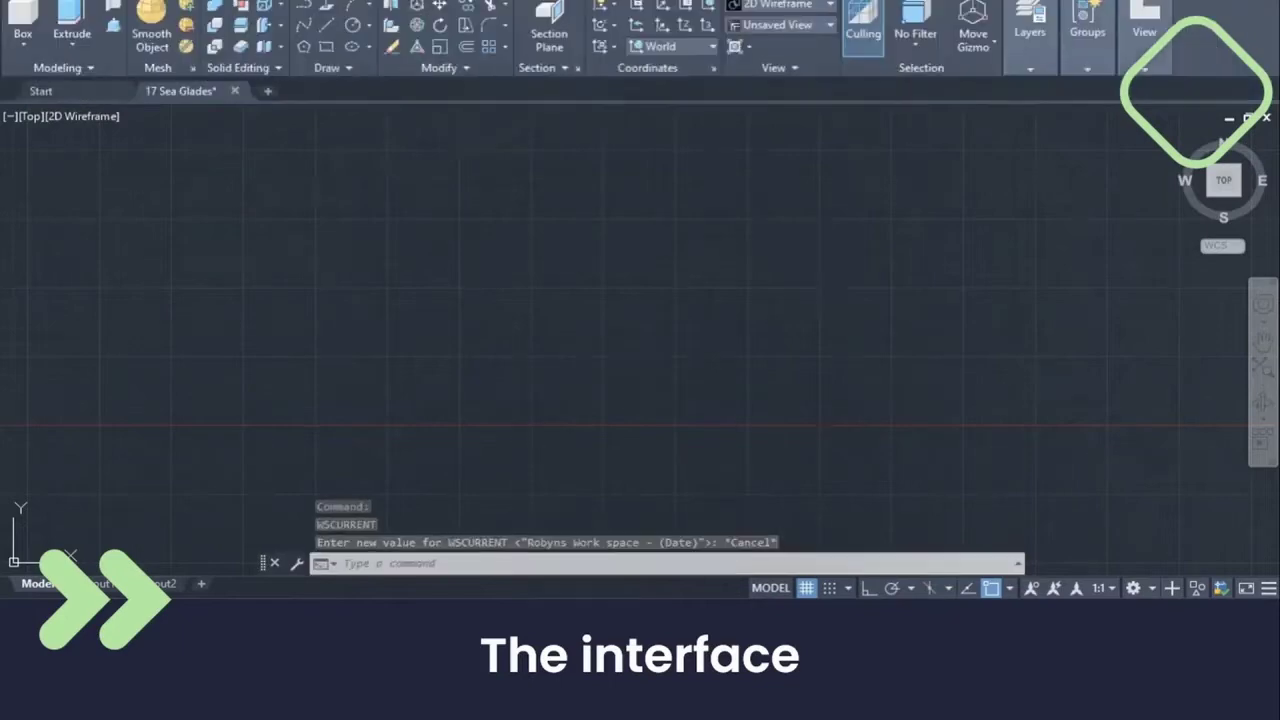
pyautogui.write('cui')
pyautogui.press('Return')
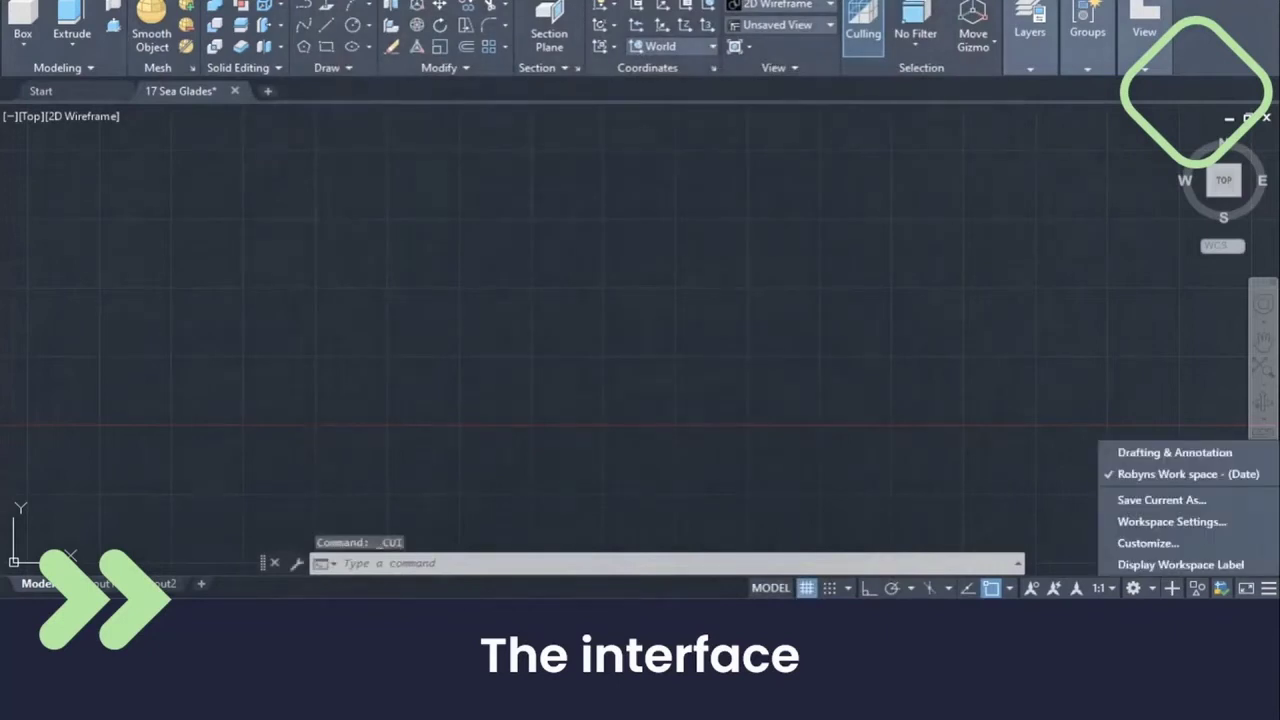
# Step: Re-enable 3D Modeling, 3D Basics and Drafting & Annotation for display in the Workspace Settings
pyautogui.press('Return')
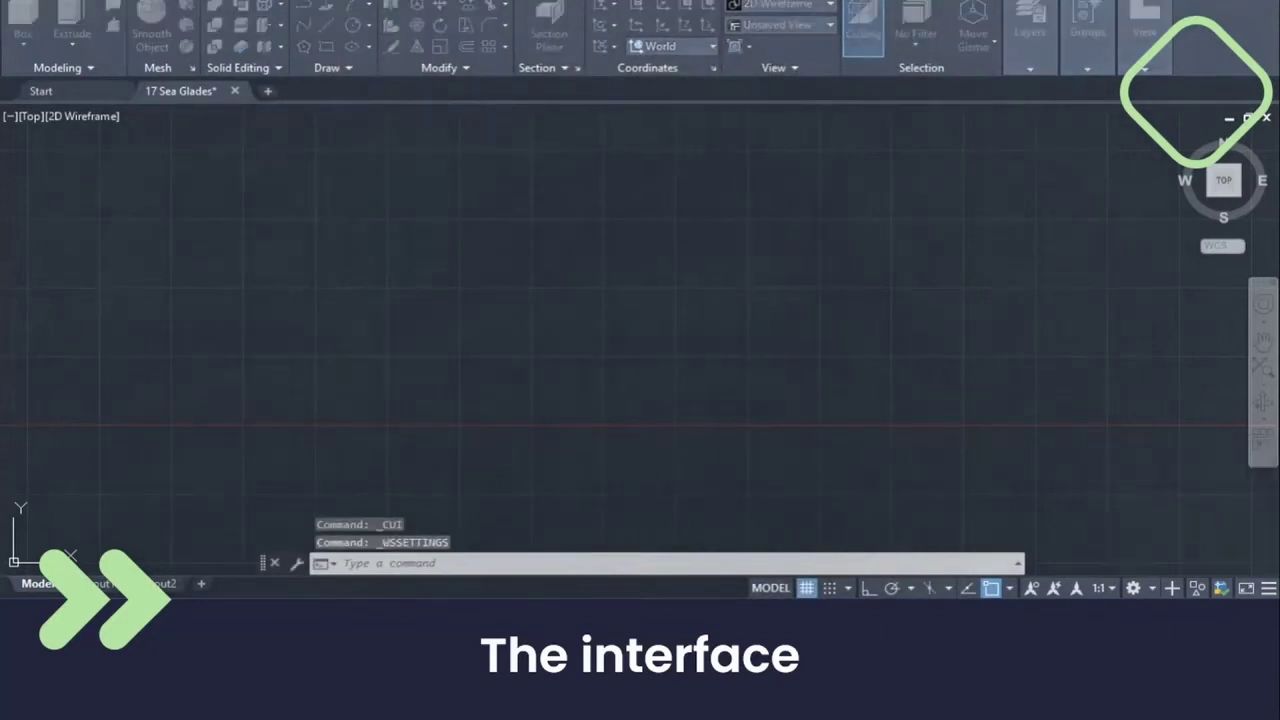
pyautogui.click(510, 232)
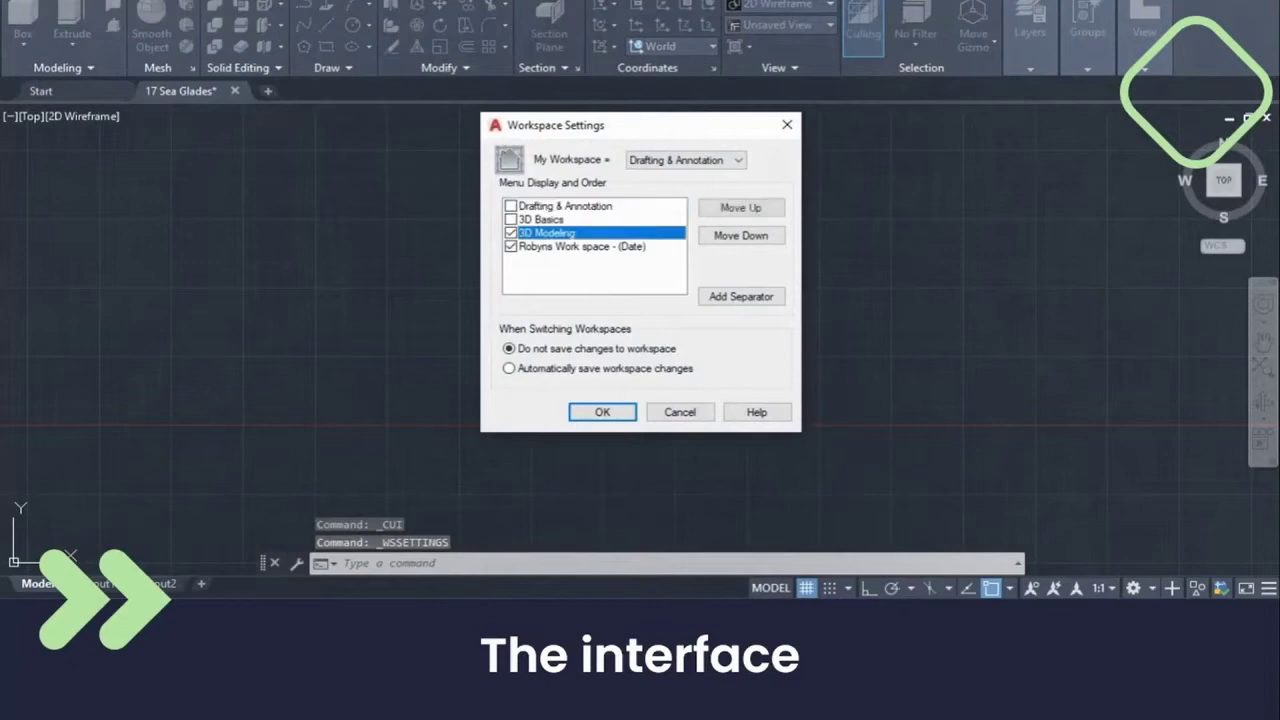
pyautogui.click(510, 219)
pyautogui.click(510, 205)
pyautogui.press('Escape')
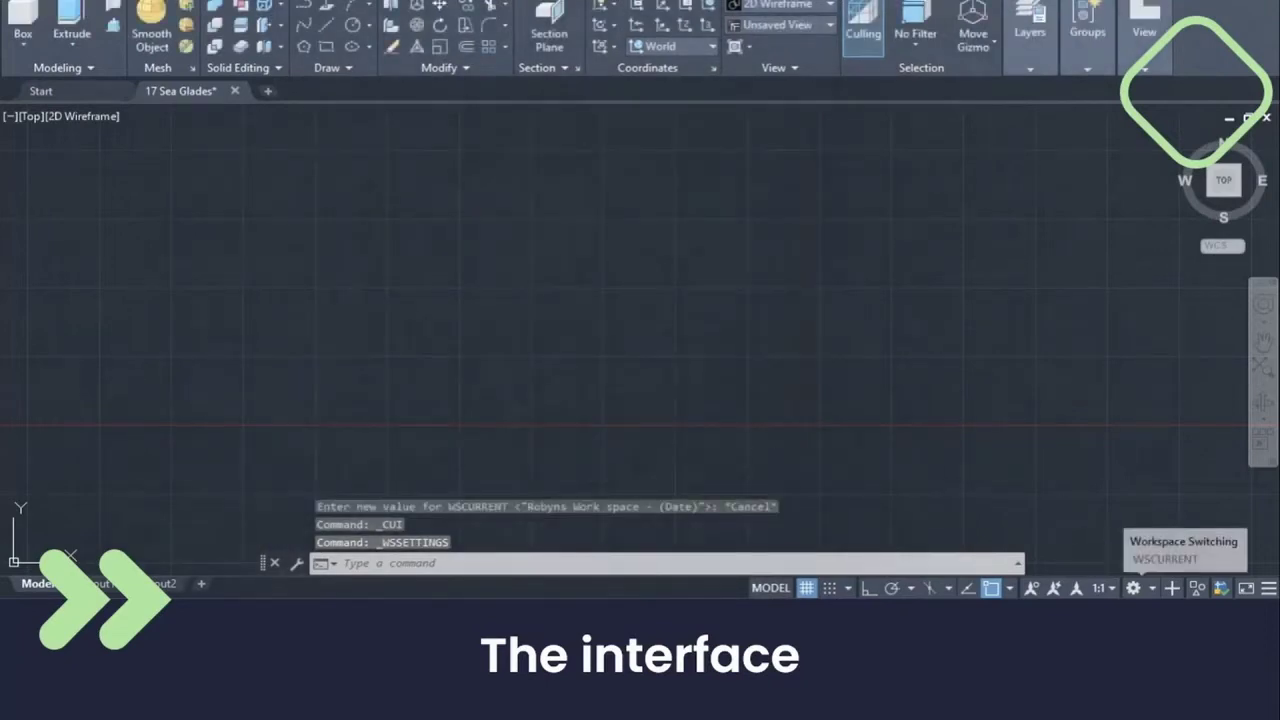
# Step: Switch the current workspace back to Drafting & Annotation
pyautogui.click(1133, 588)
pyautogui.press('Escape')
pyautogui.write('WSCURRENT')
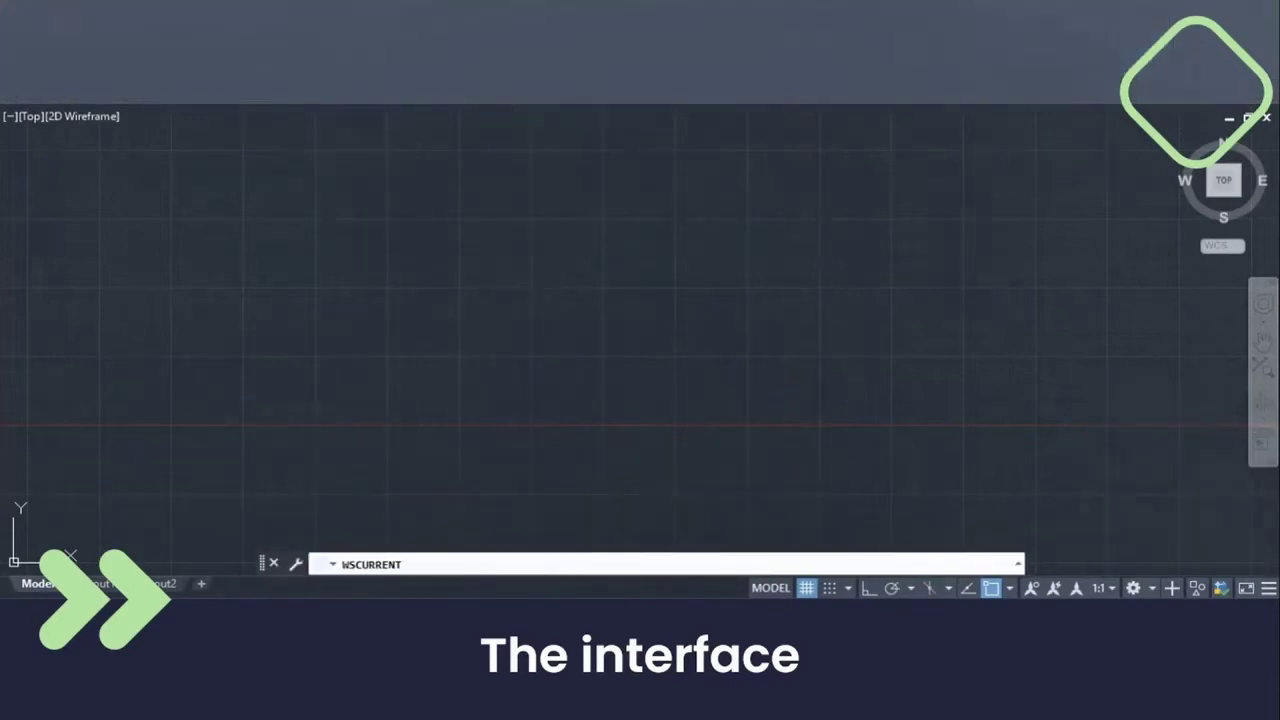
pyautogui.press('Escape')
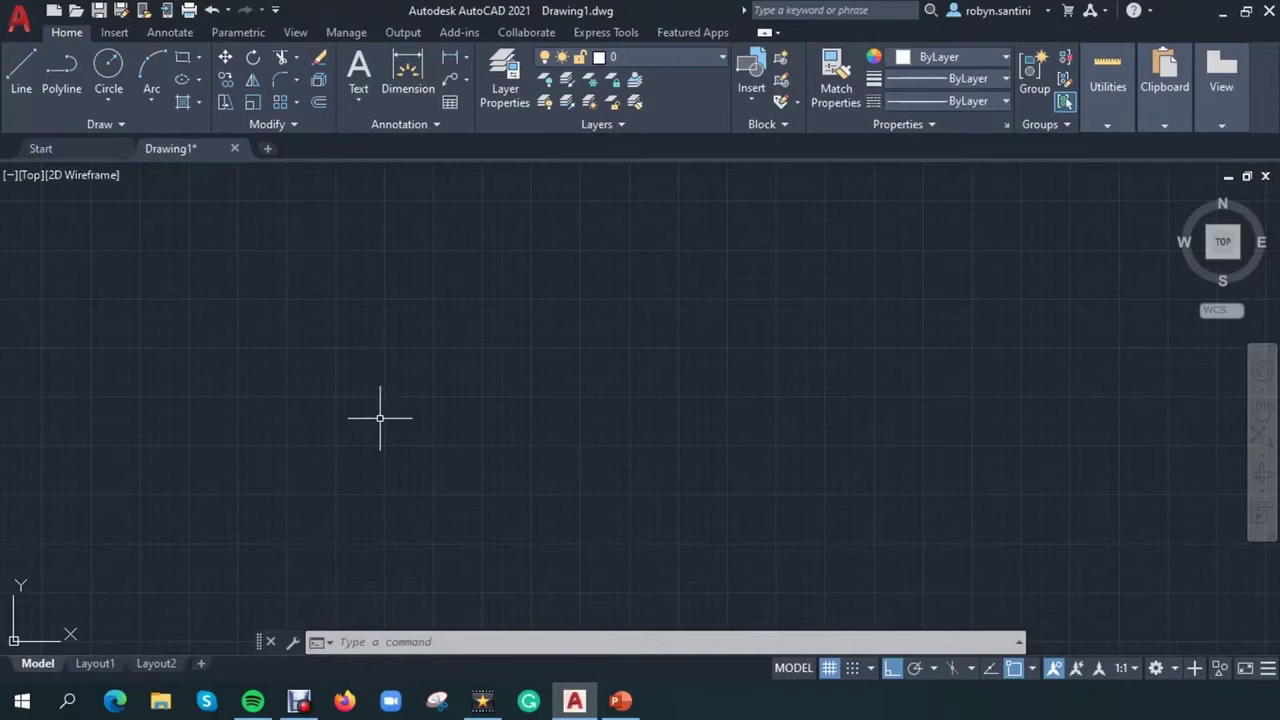
# Step: Make a crossing selection and a window selection across the empty drawing area
pyautogui.click(862, 474)
pyautogui.click(283, 260)
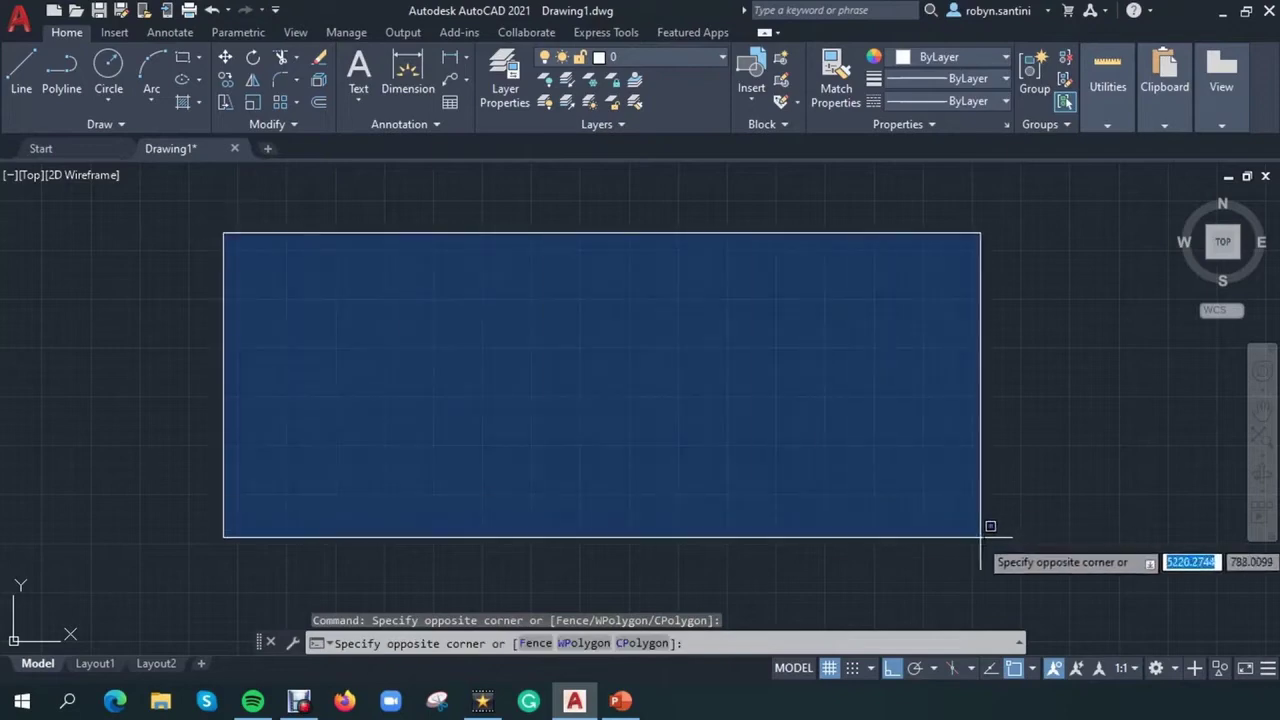
pyautogui.click(1025, 543)
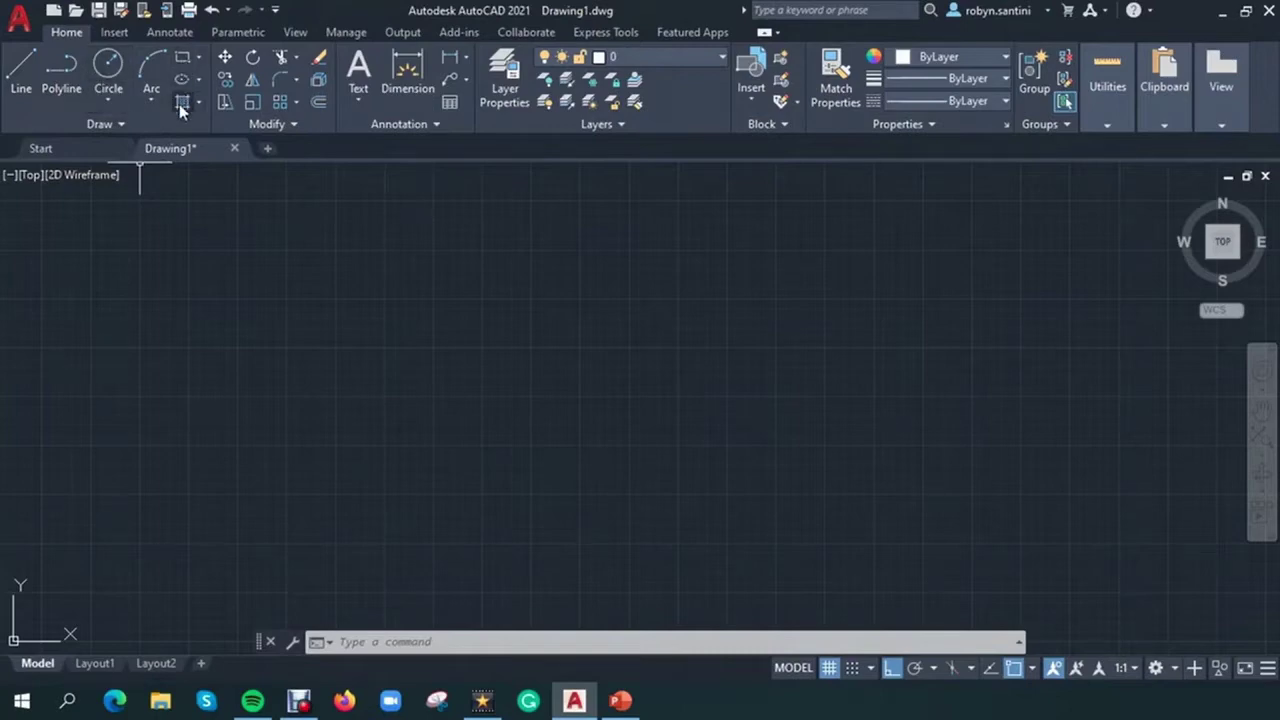
# Step: Draw one long horizontal line across the upper part of the empty drawing area
pyautogui.click(26, 74)
pyautogui.click(200, 335)
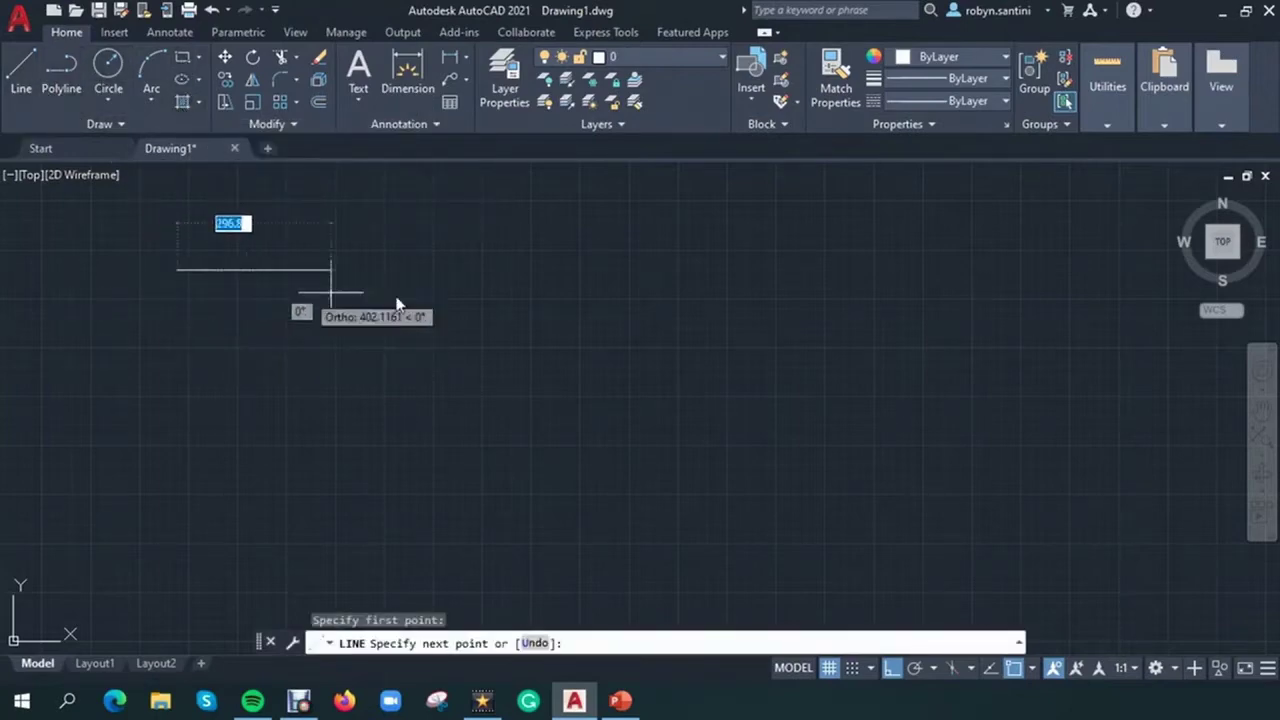
pyautogui.click(710, 289)
pyautogui.press('Escape')
# Step: Draw a rectangular four-sided polyline below the horizontal line, with its right side about 740 units tall, ending at its start point
pyautogui.click(62, 70)
pyautogui.click(208, 305)
pyautogui.click(208, 457)
pyautogui.click(622, 457)
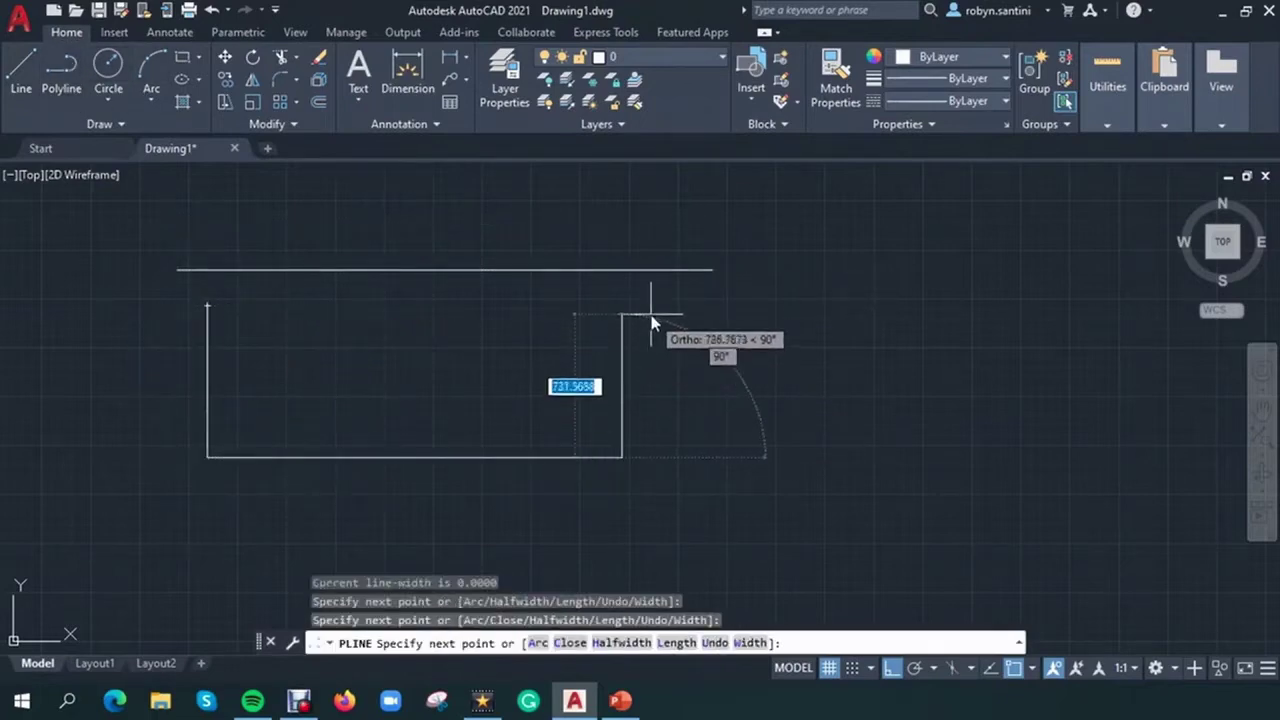
pyautogui.click(620, 310)
pyautogui.click(210, 309)
pyautogui.press('Escape')
# Step: Select the polyline rectangle with a crossing window to examine how its segments are joined, and clear the selection
pyautogui.click(346, 340)
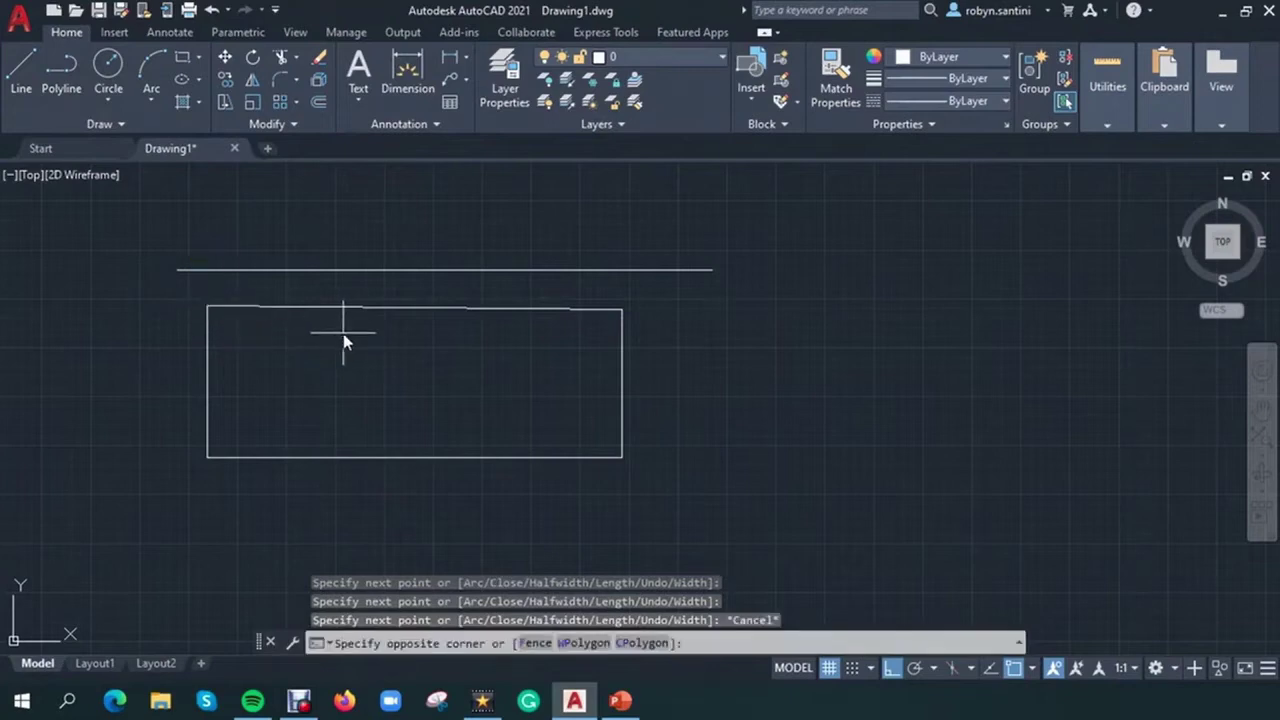
pyautogui.click(294, 297)
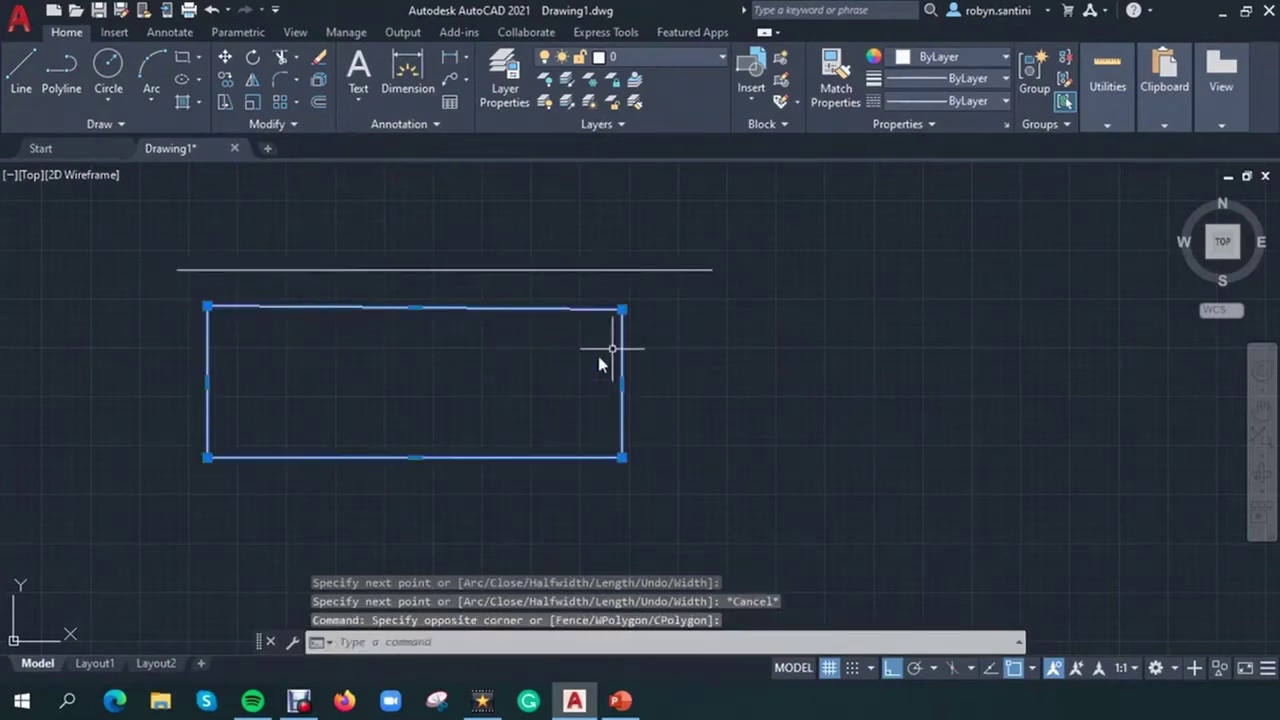
pyautogui.press('Escape')
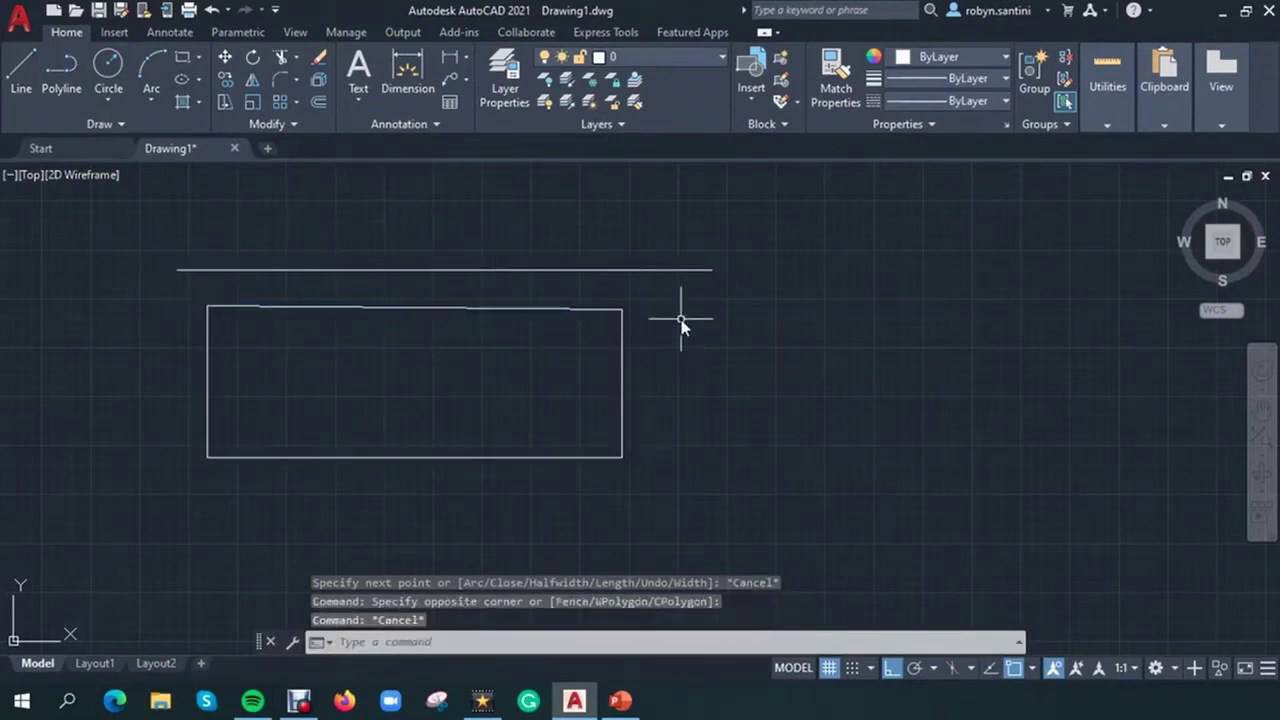
# Step: Draw three connected line segments from the horizontal line's right end down, across and back up to form a second rectangle
pyautogui.write('l')
pyautogui.press('Return')
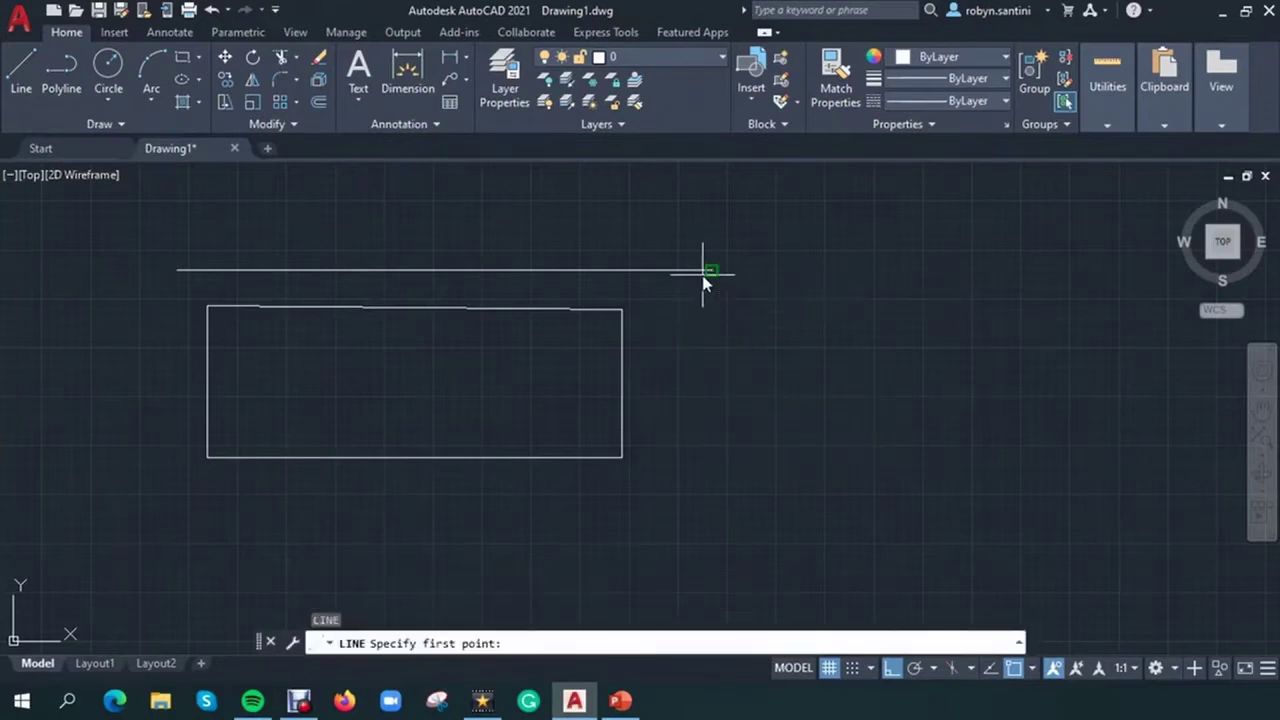
pyautogui.click(710, 272)
pyautogui.click(733, 367)
pyautogui.click(171, 367)
pyautogui.click(172, 271)
pyautogui.press('Escape')
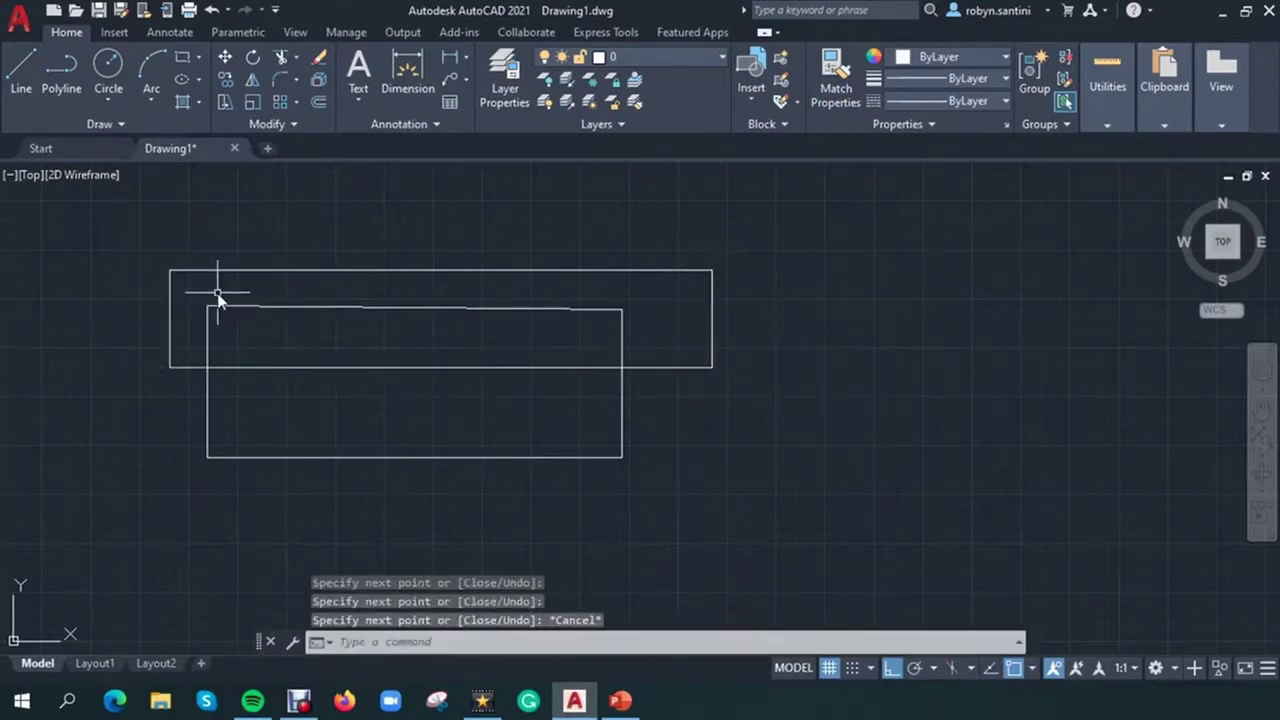
# Step: Select the second rectangle's line segments one by one to compare them with the polyline, and clear the selection
pyautogui.click(220, 286)
pyautogui.click(200, 255)
pyautogui.click(182, 280)
pyautogui.click(150, 330)
pyautogui.click(471, 412)
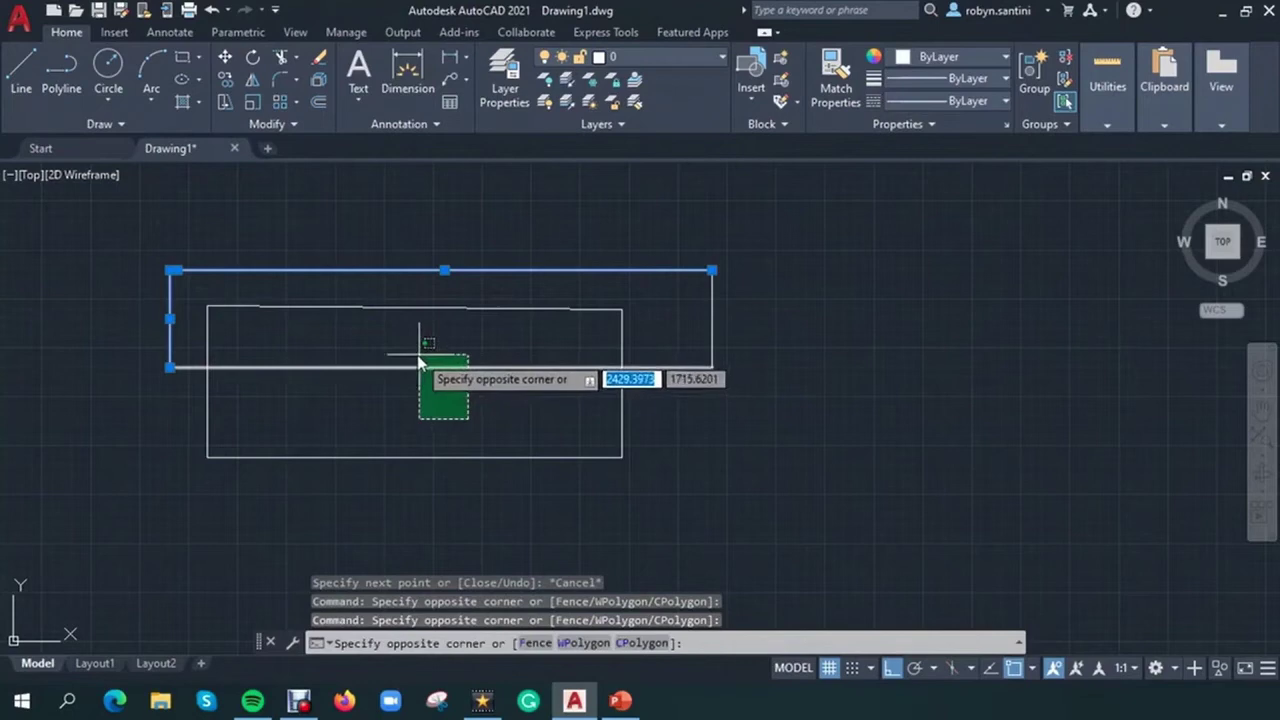
pyautogui.click(423, 345)
pyautogui.click(712, 355)
pyautogui.press('Escape')
# Step: Erase both rectangles from the drawing with a crossing selection around all their segments
pyautogui.click(725, 449)
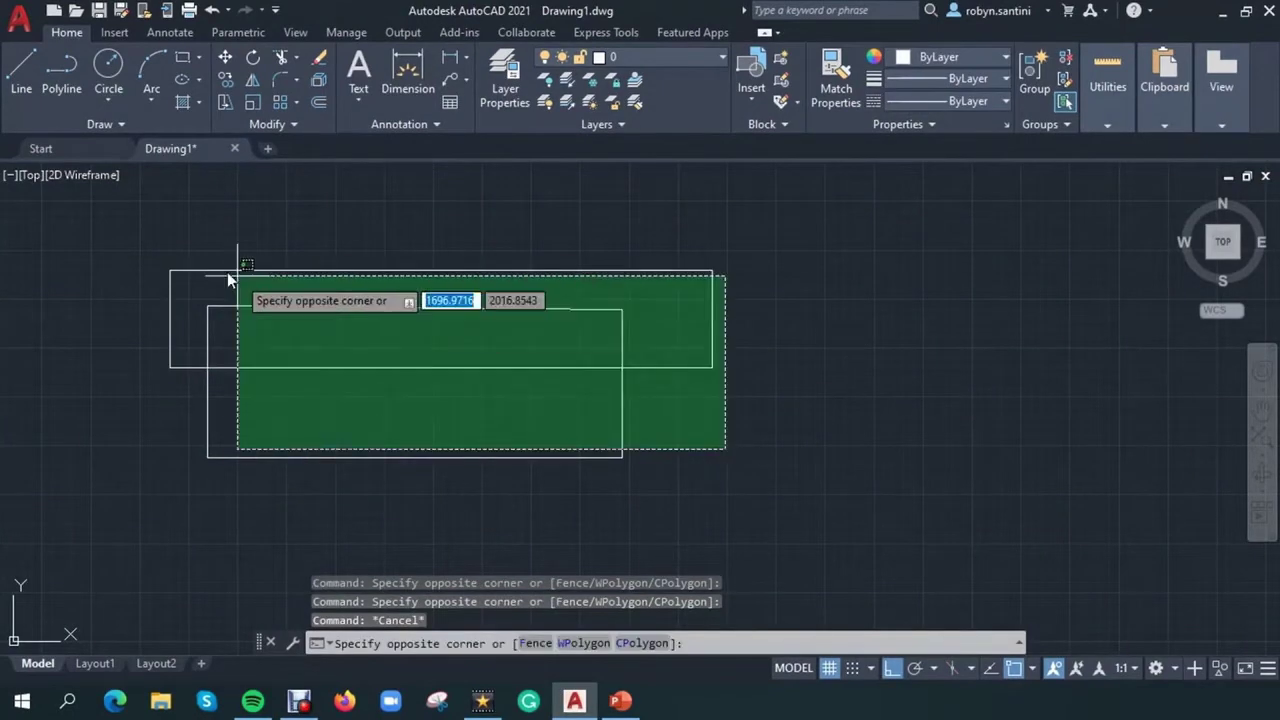
pyautogui.click(135, 240)
pyautogui.press('Delete')
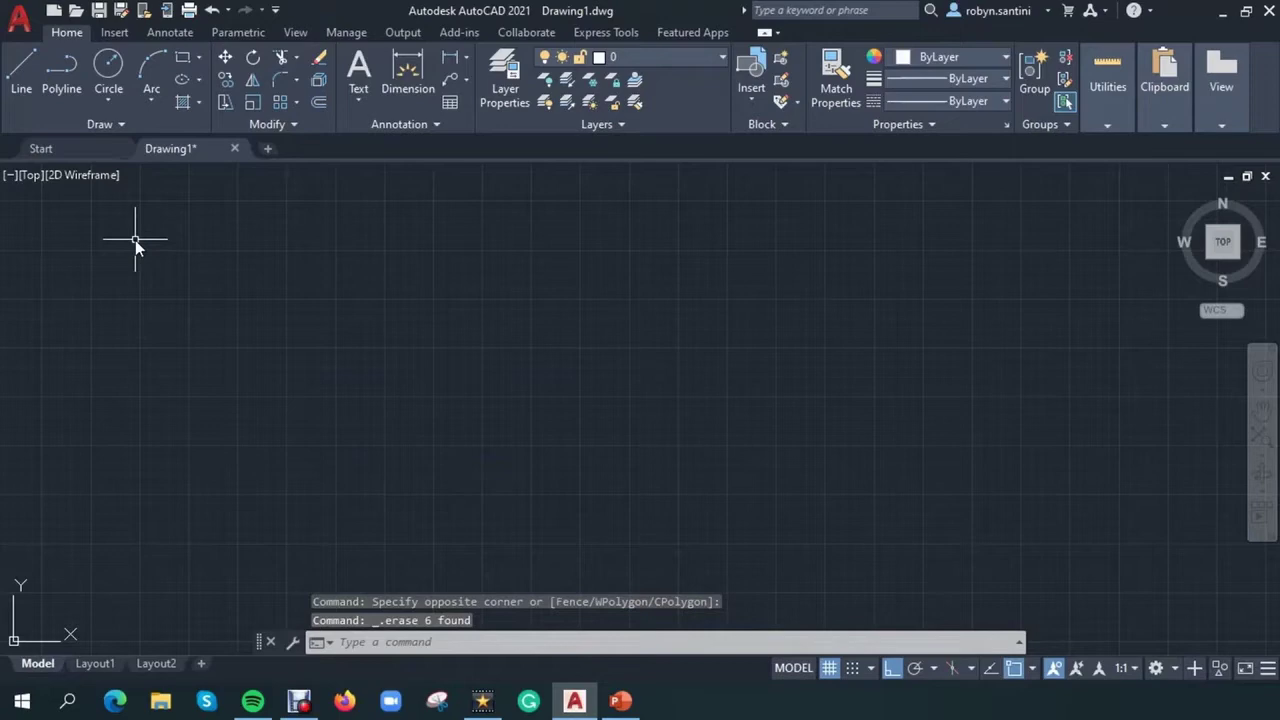
pyautogui.click(108, 66)
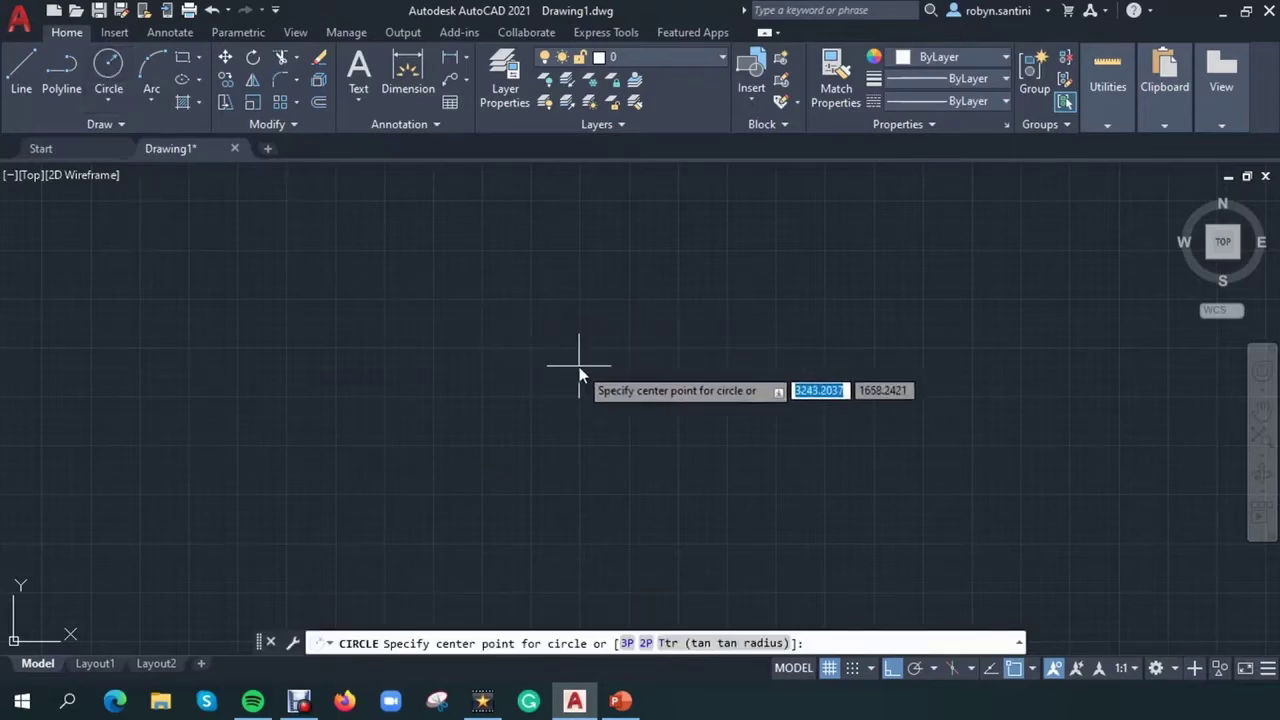
pyautogui.click(545, 340)
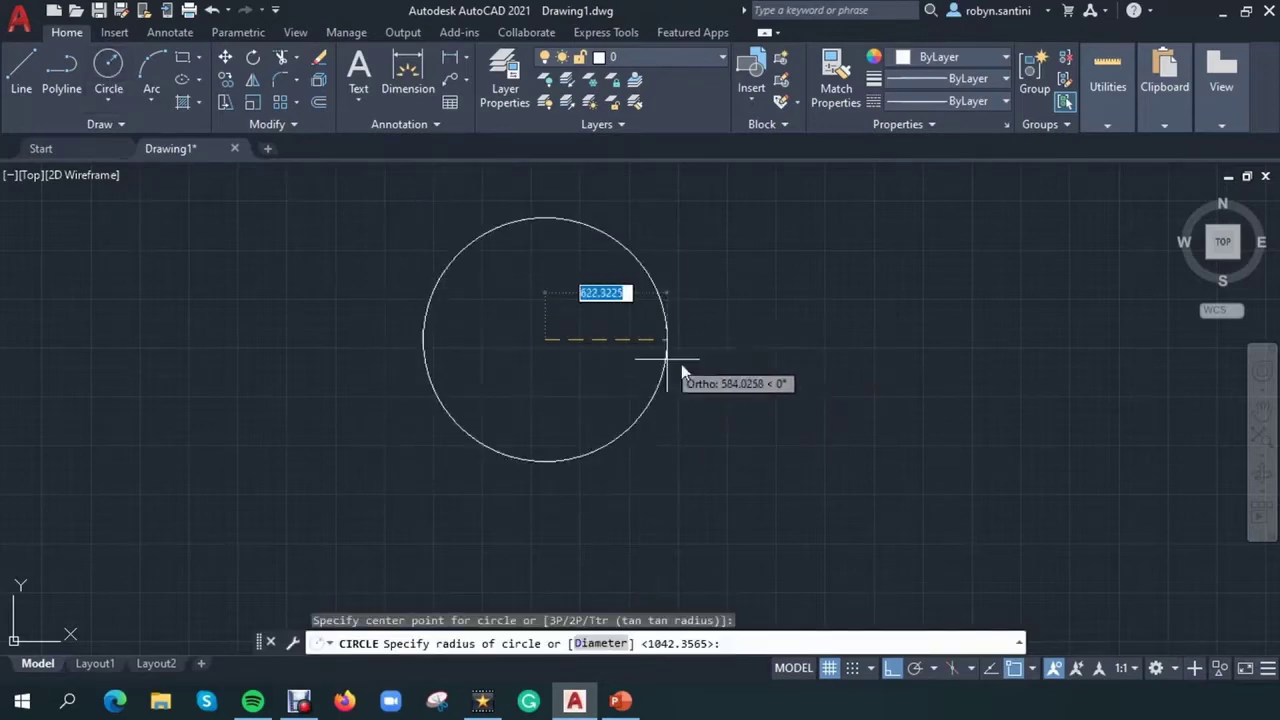
pyautogui.press('Escape')
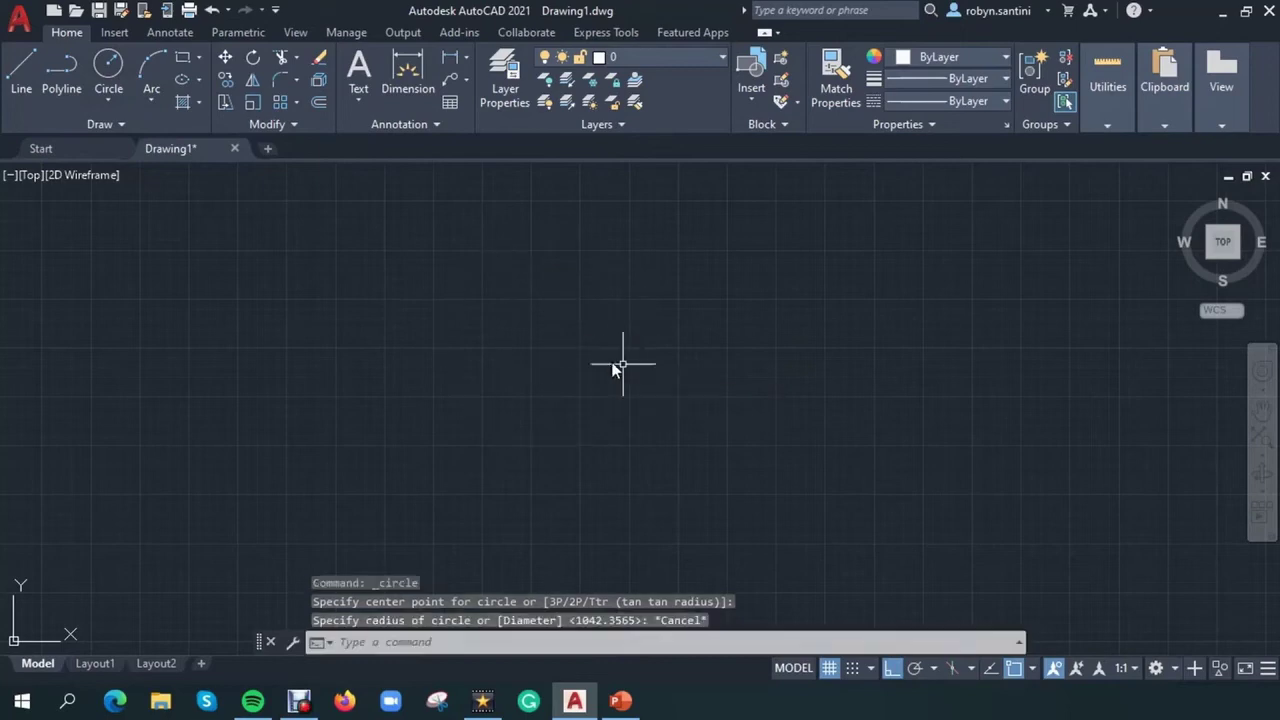
# Step: Draw a wide rectangle in the middle of the empty drawing area by its two opposite corners
pyautogui.click(183, 64)
pyautogui.click(331, 261)
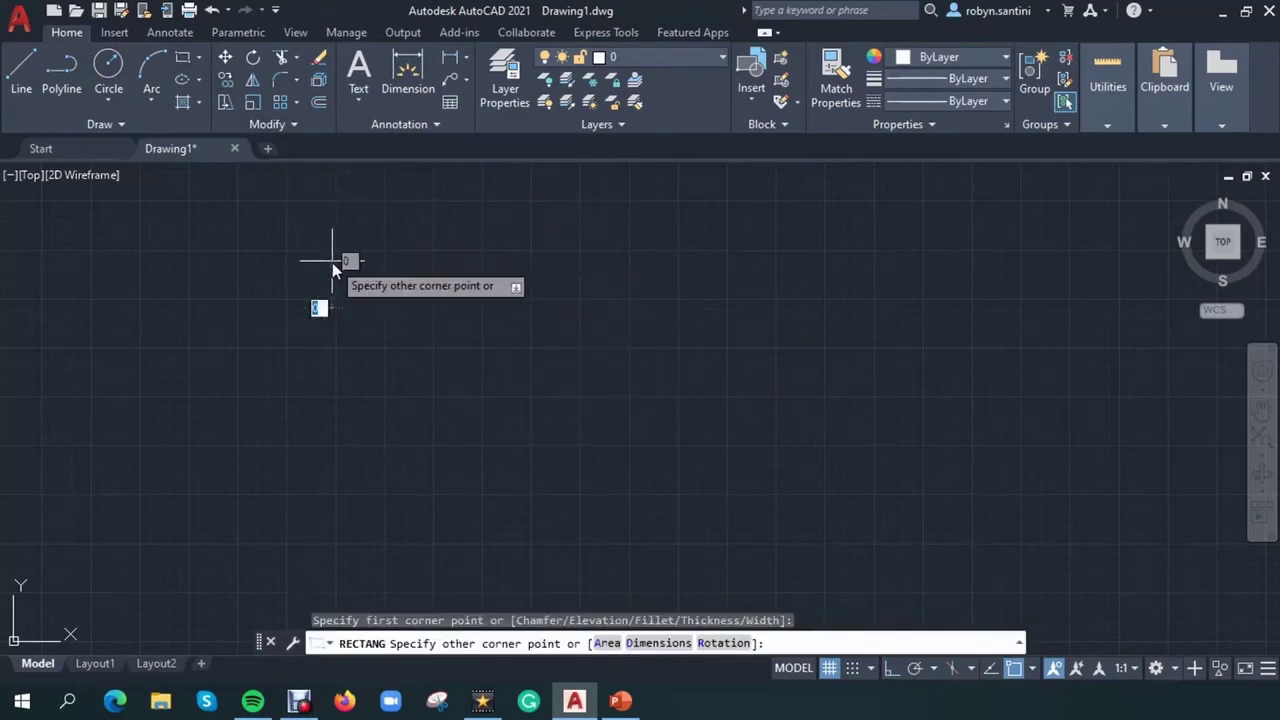
pyautogui.click(850, 472)
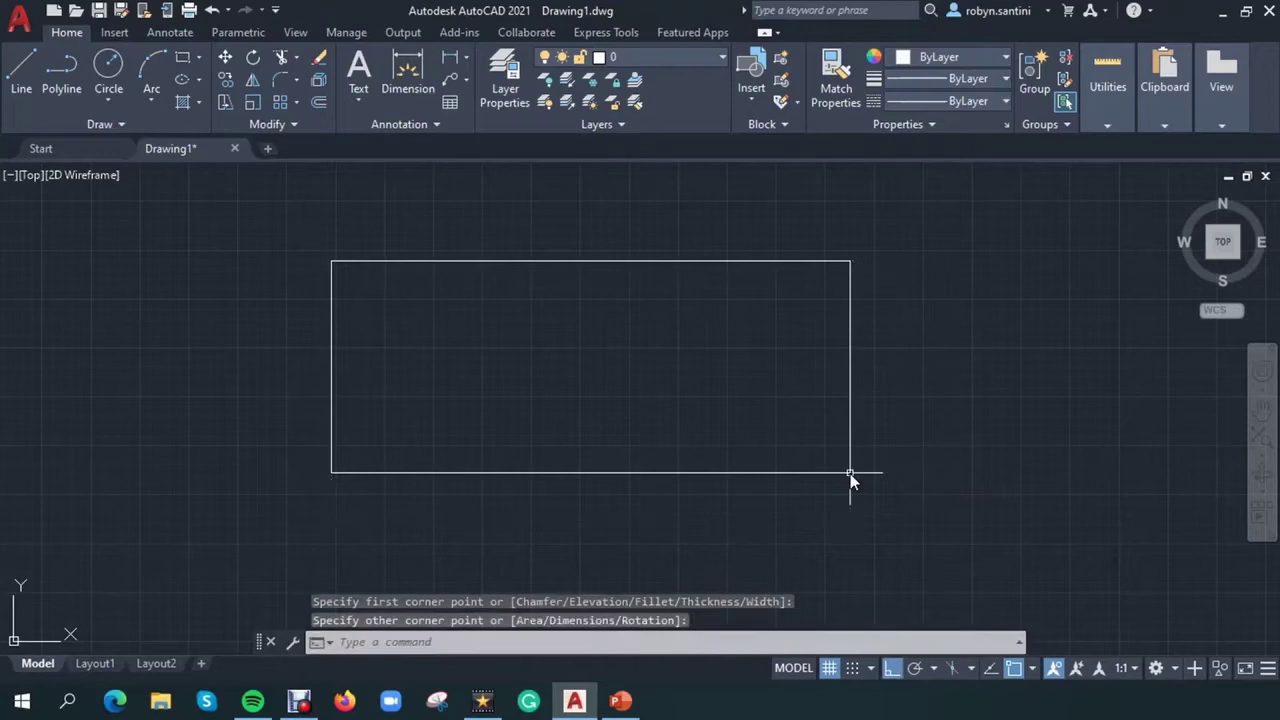
# Step: Hatch the inside of the rectangle with the AR-SAND pattern after previewing several other patterns
pyautogui.click(183, 102)
pyautogui.click(461, 333)
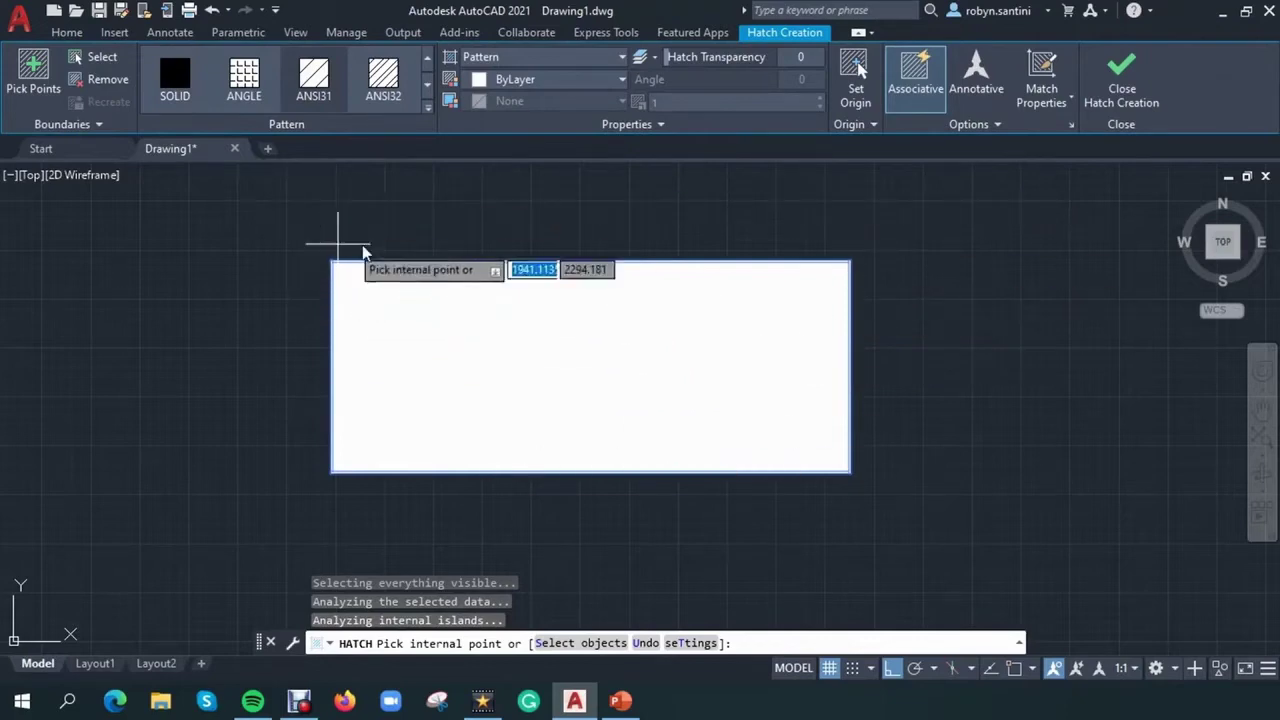
pyautogui.click(428, 107)
pyautogui.click(390, 148)
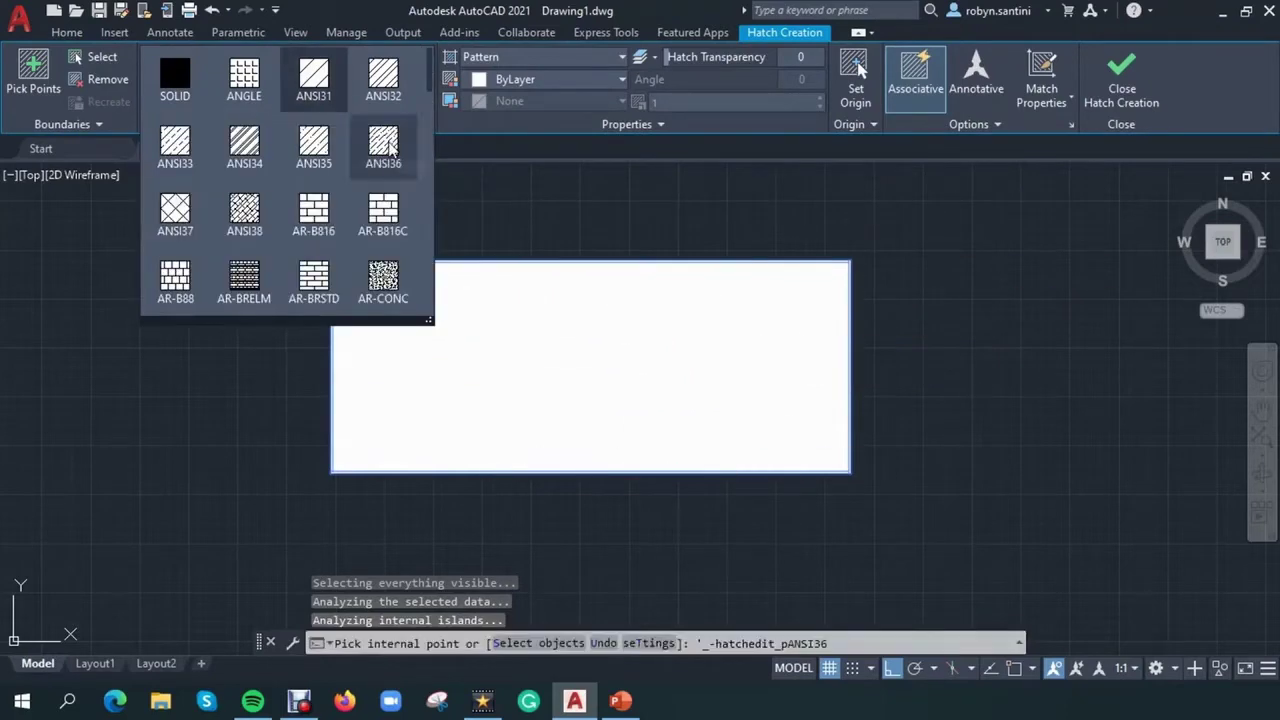
pyautogui.click(388, 212)
pyautogui.click(337, 234)
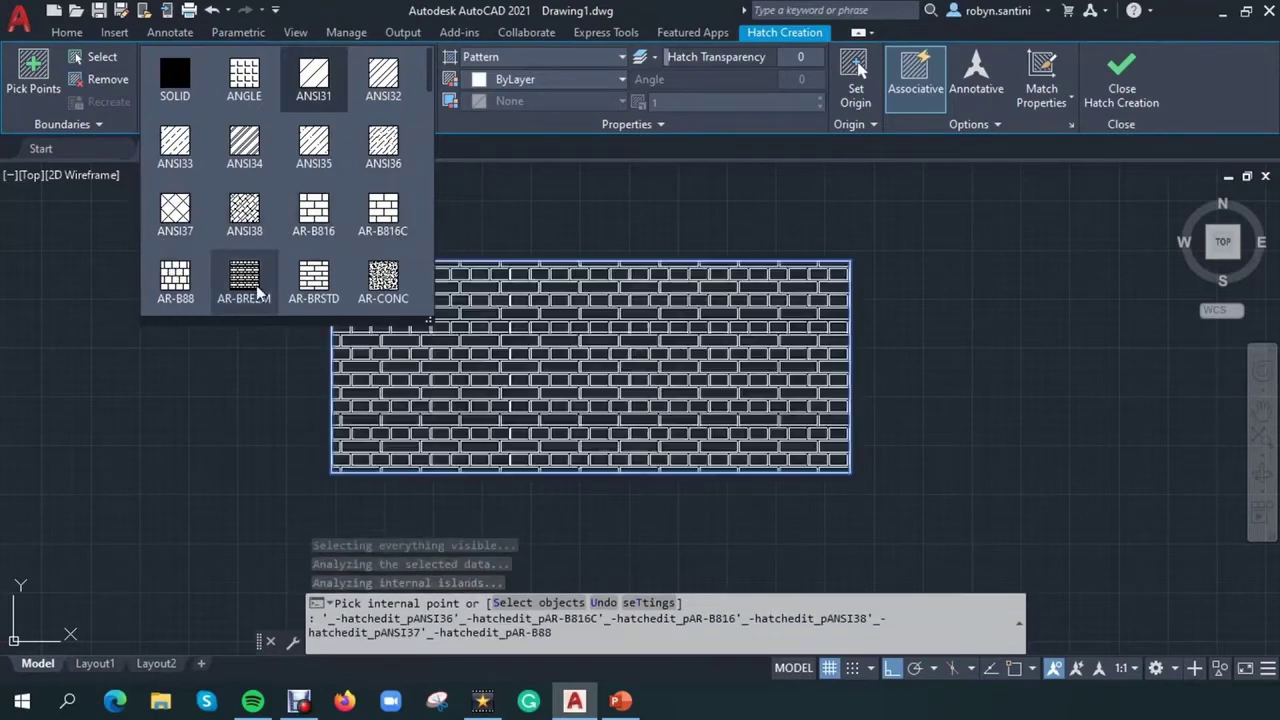
pyautogui.scroll(-2, 380, 280)
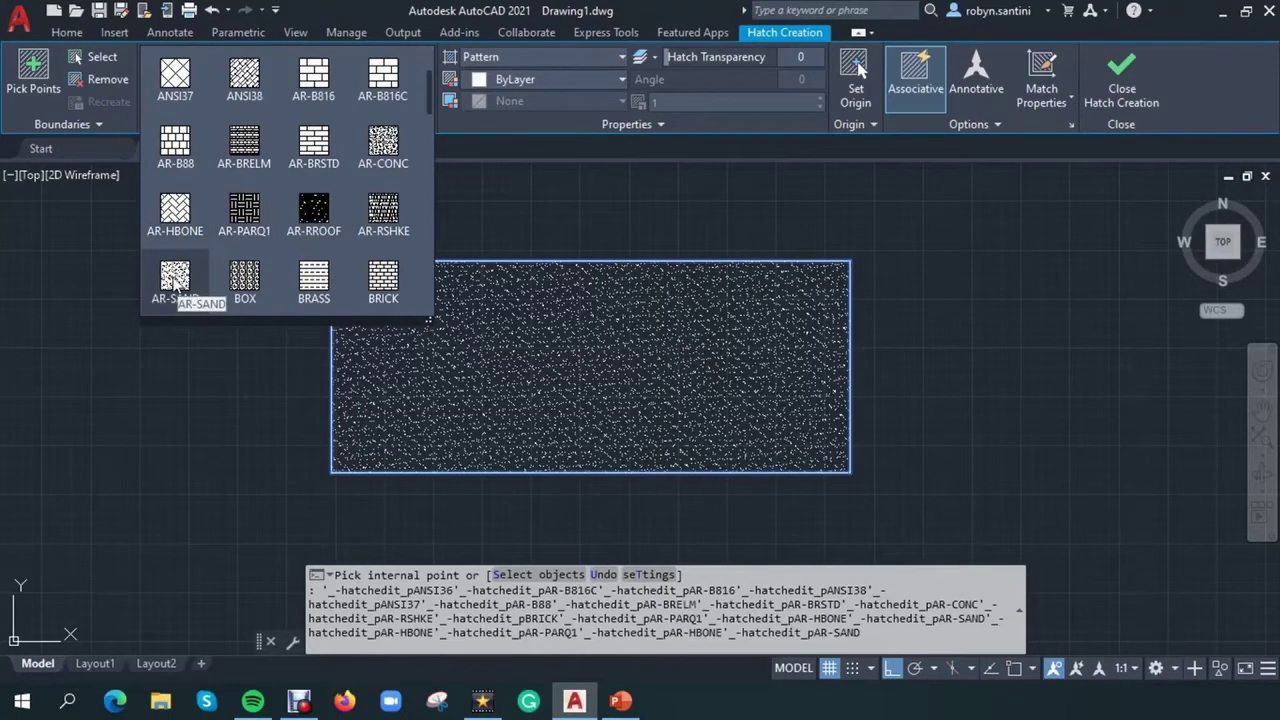
pyautogui.click(192, 278)
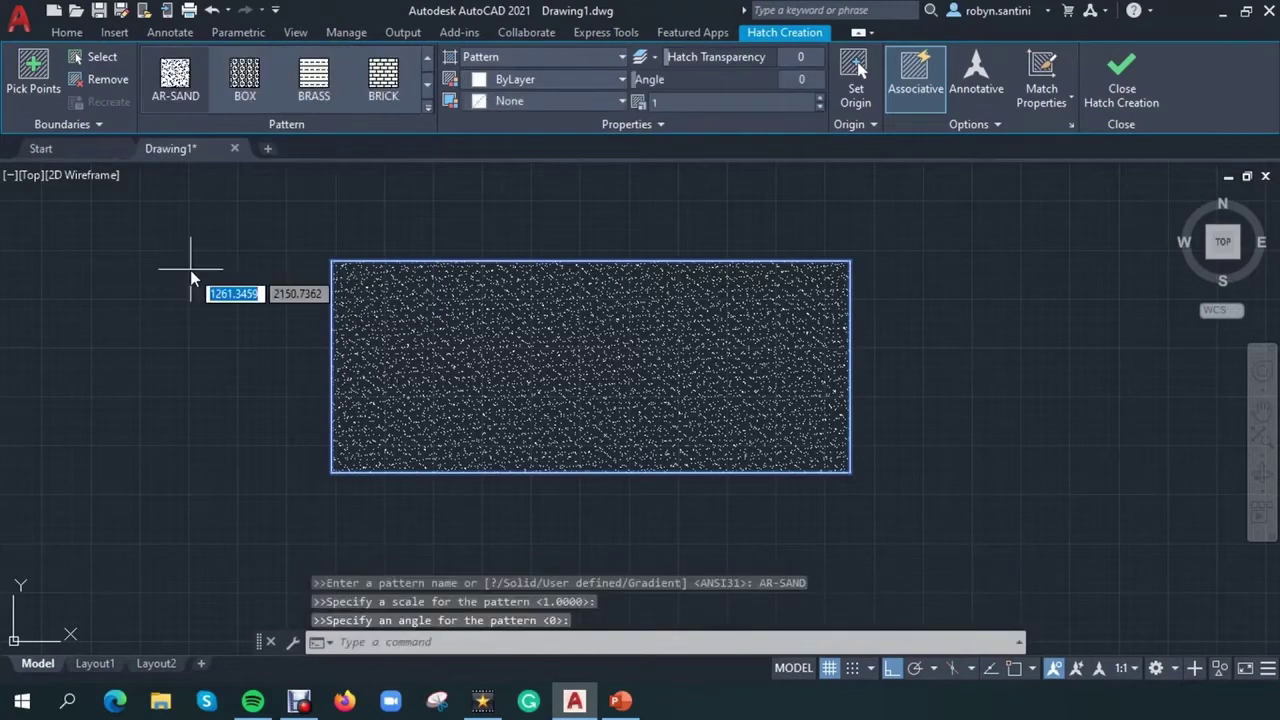
pyautogui.press('Escape')
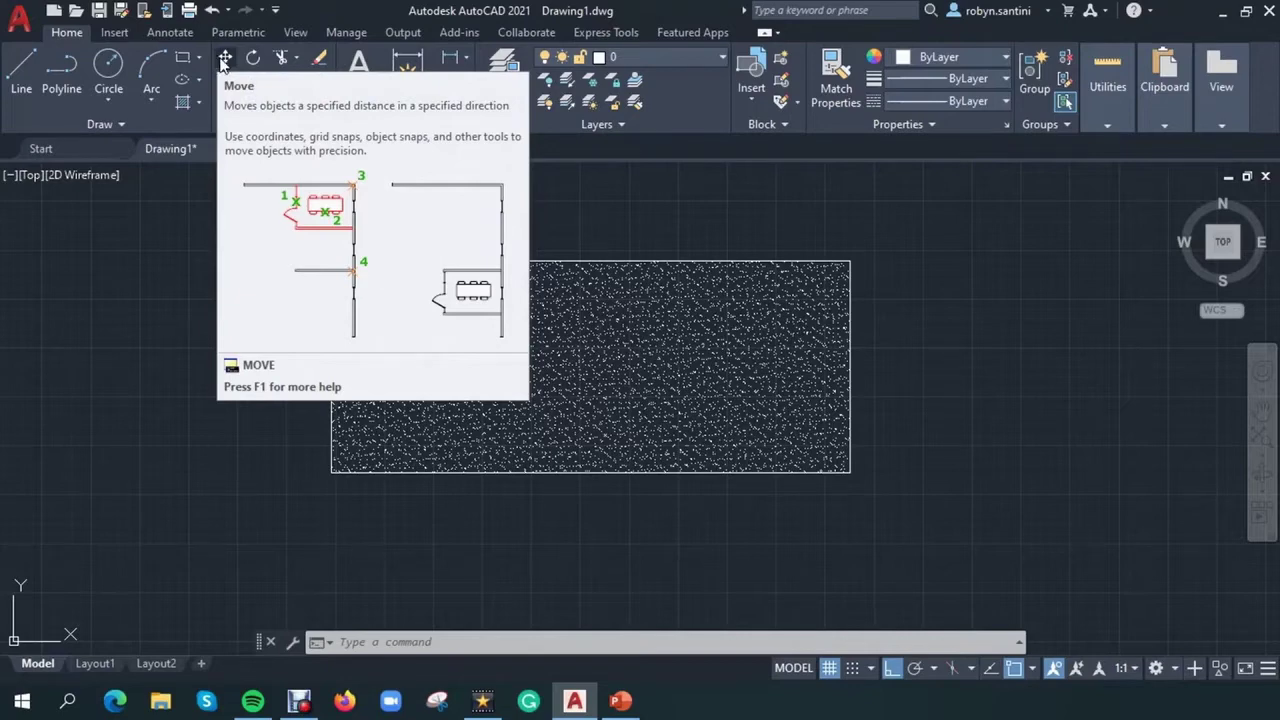
# Step: Try to move the hatched rectangle from a base point outside it, switching ortho mode off and back on
pyautogui.click(224, 60)
pyautogui.click(392, 224)
pyautogui.click(327, 326)
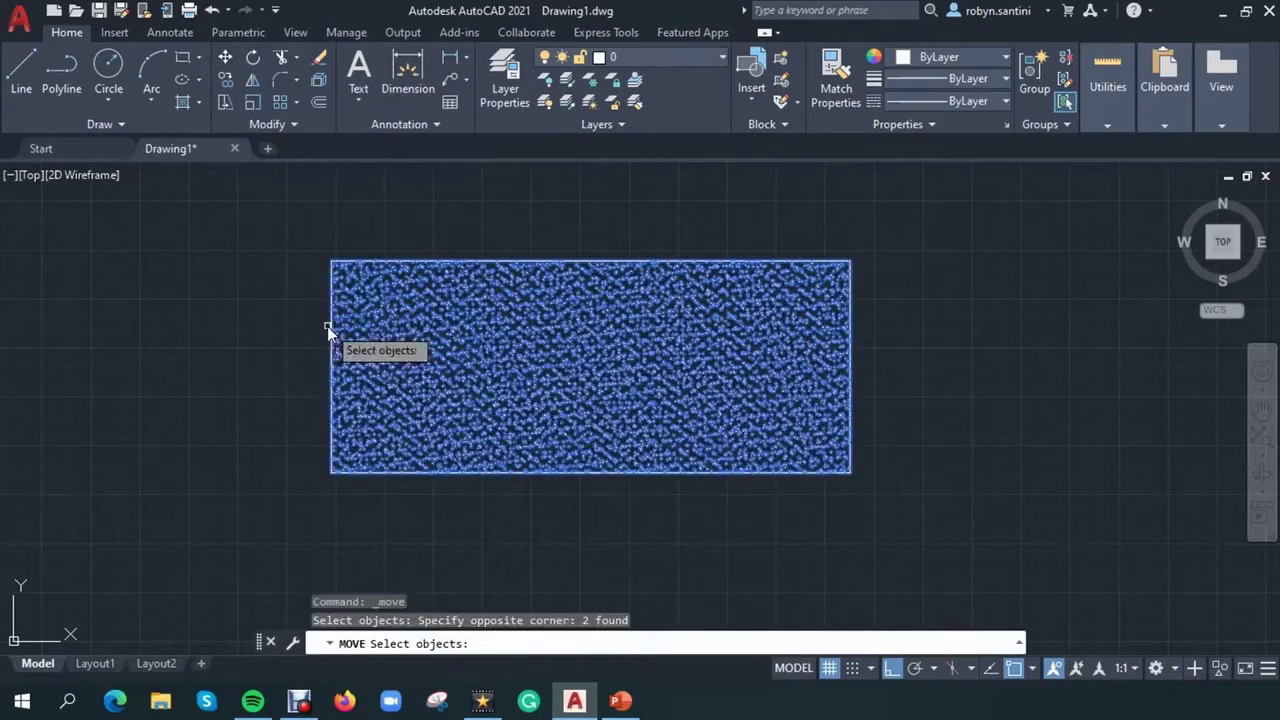
pyautogui.press('Return')
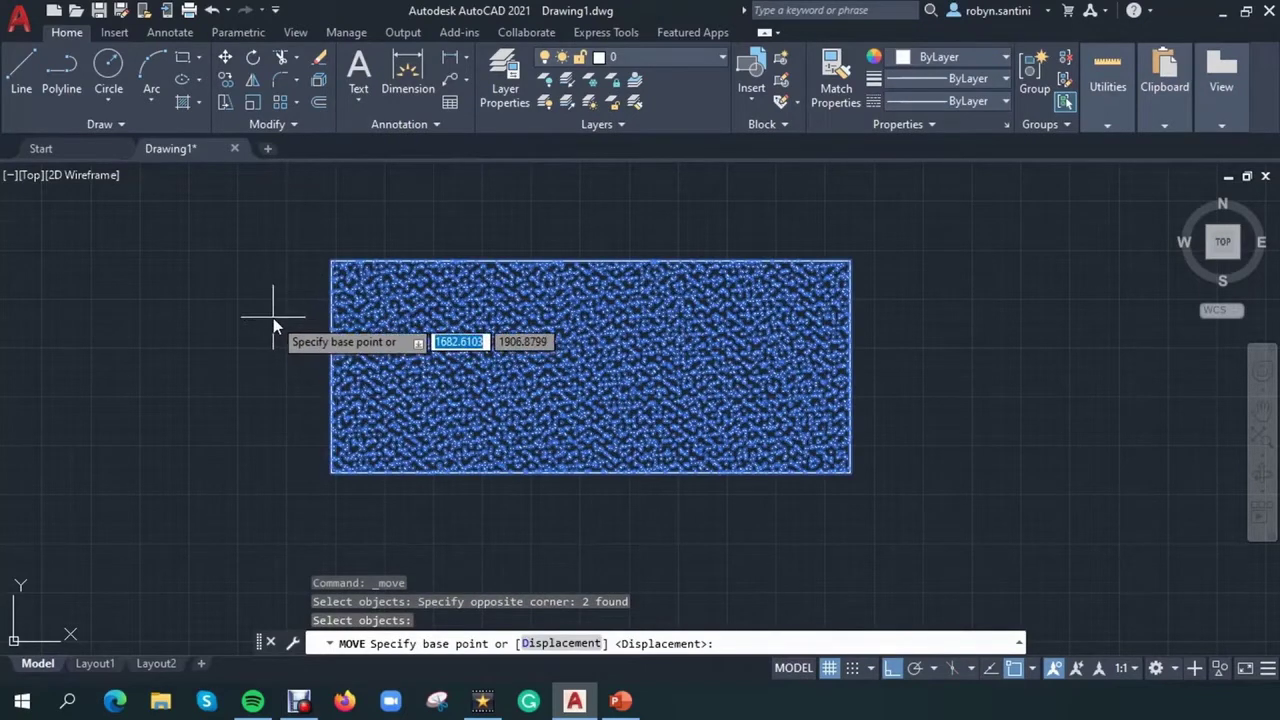
pyautogui.click(167, 214)
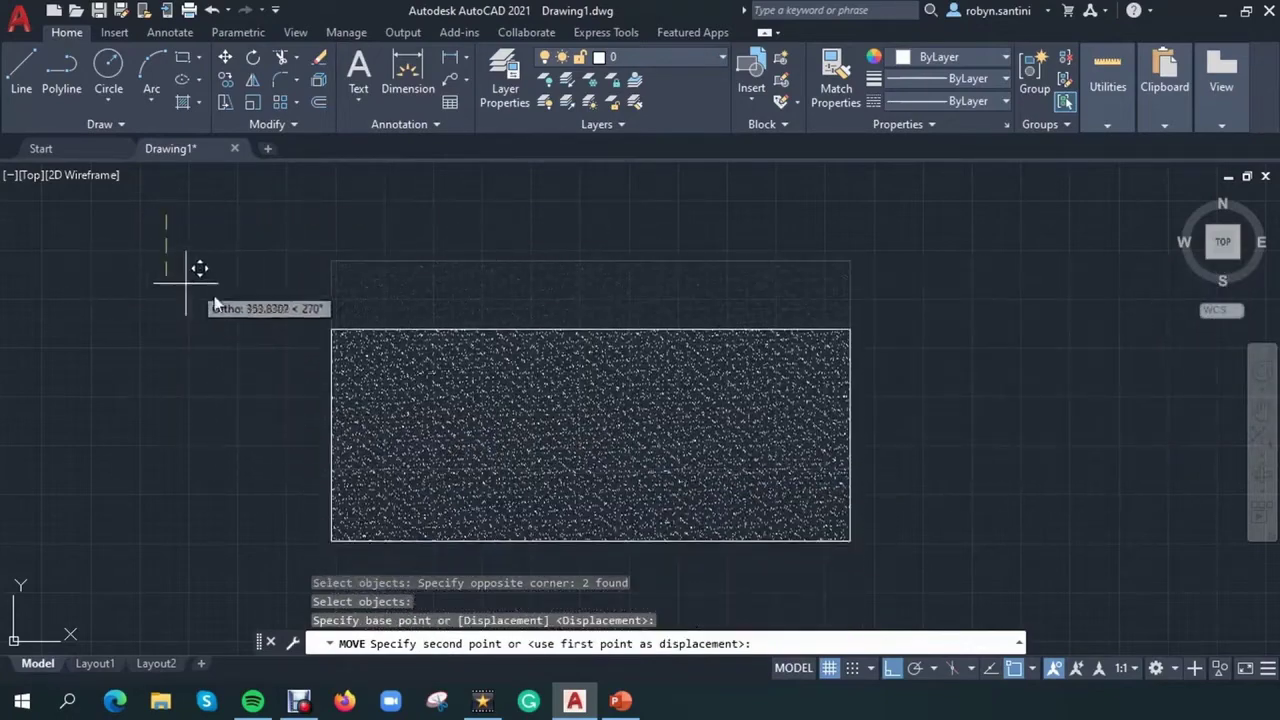
pyautogui.click(893, 671)
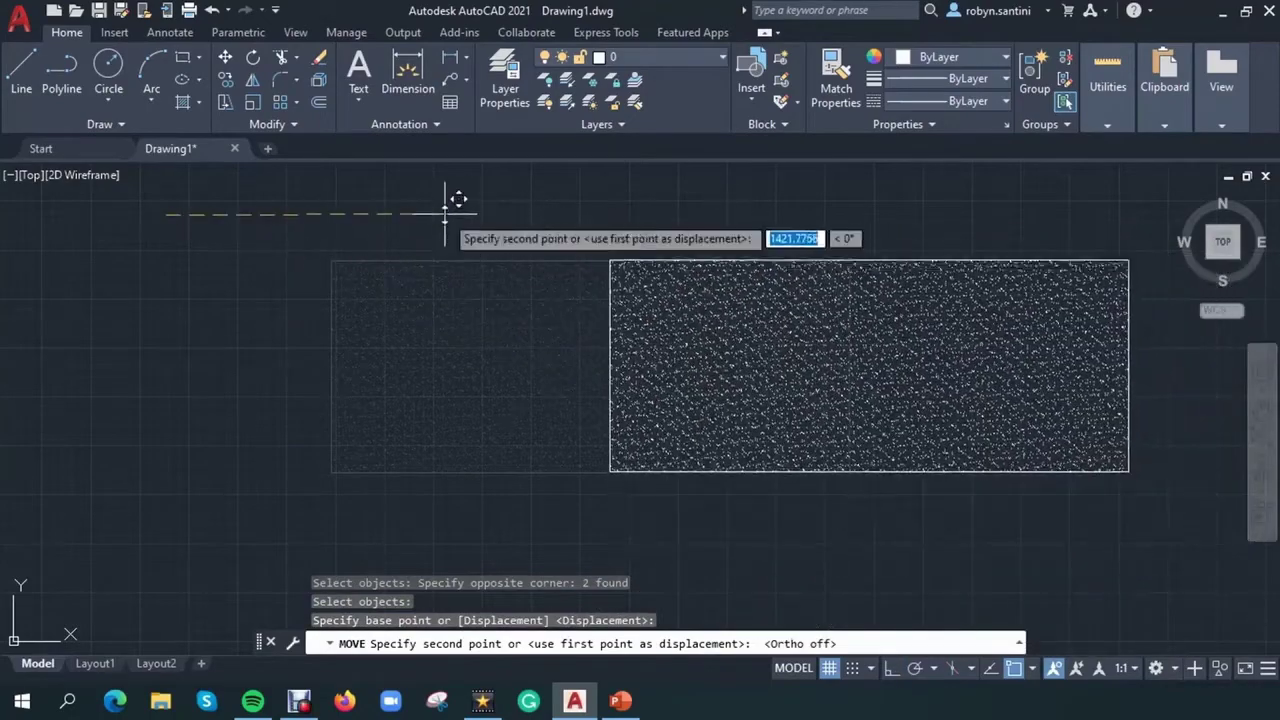
pyautogui.click(891, 671)
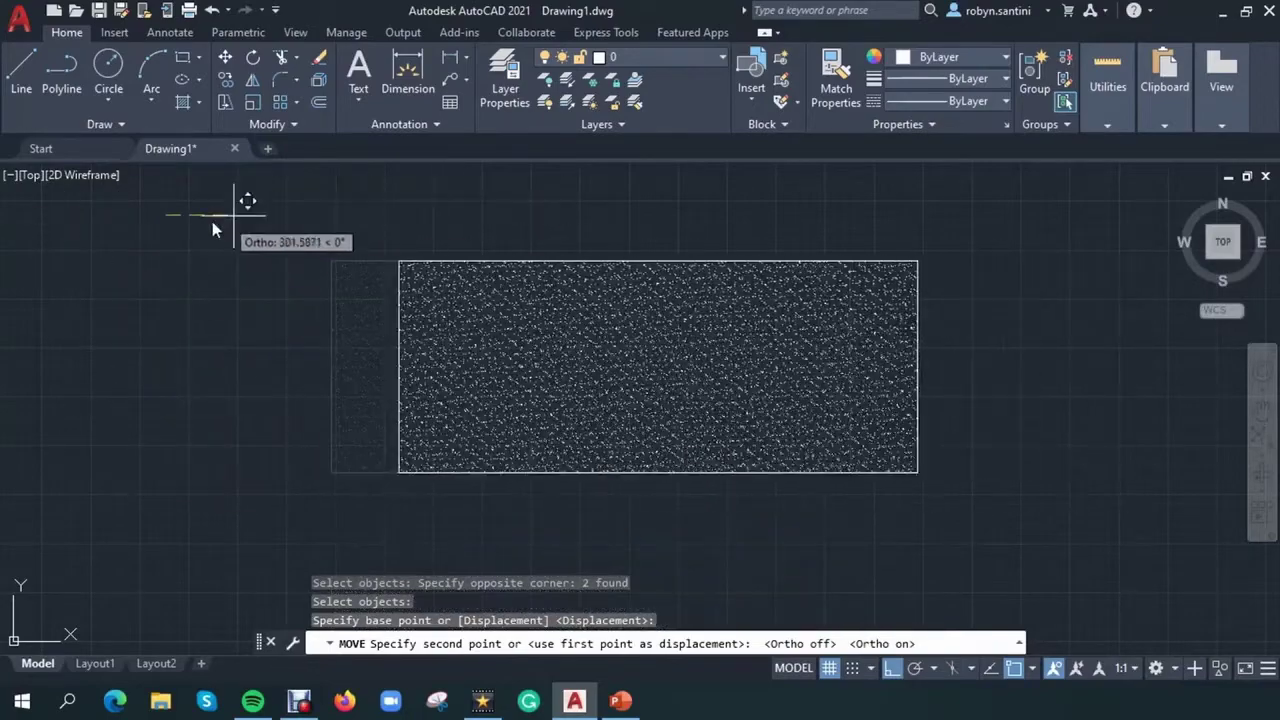
pyautogui.press('Escape')
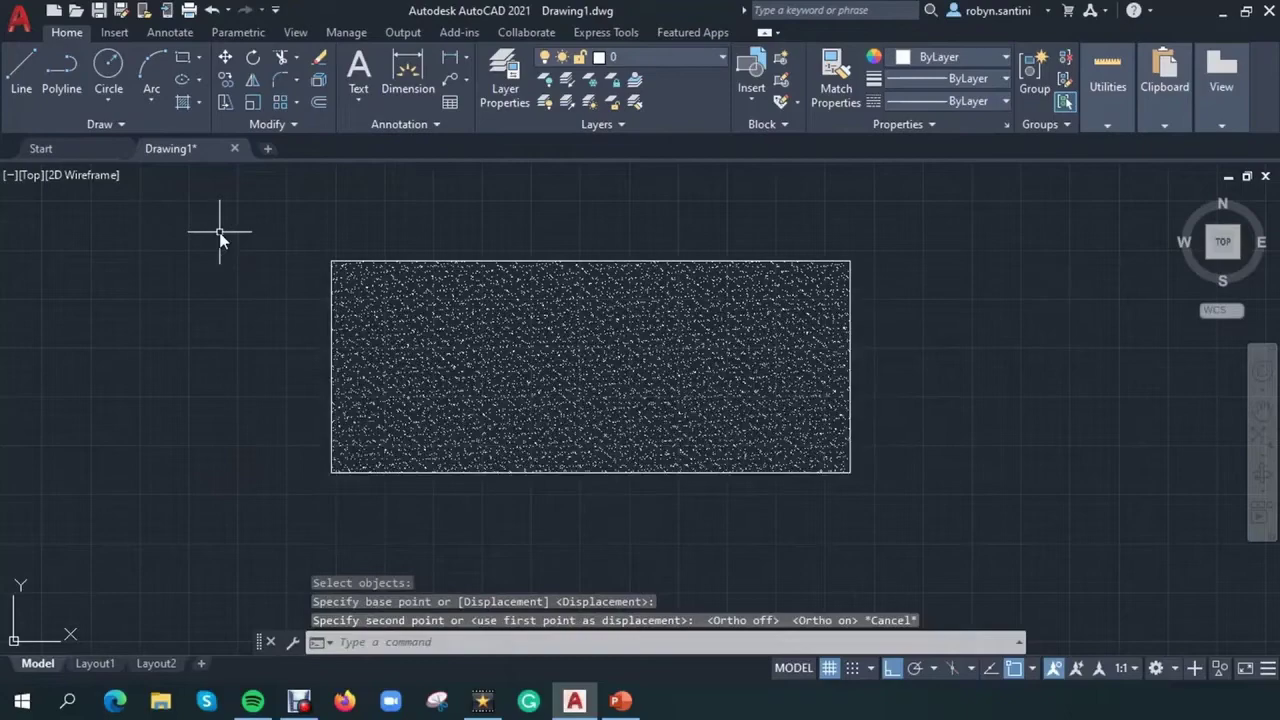
# Step: Try to rotate the hatched rectangle about the midpoint of its upper edge
pyautogui.click(251, 55)
pyautogui.click(492, 225)
pyautogui.click(385, 335)
pyautogui.press('Return')
pyautogui.click(591, 261)
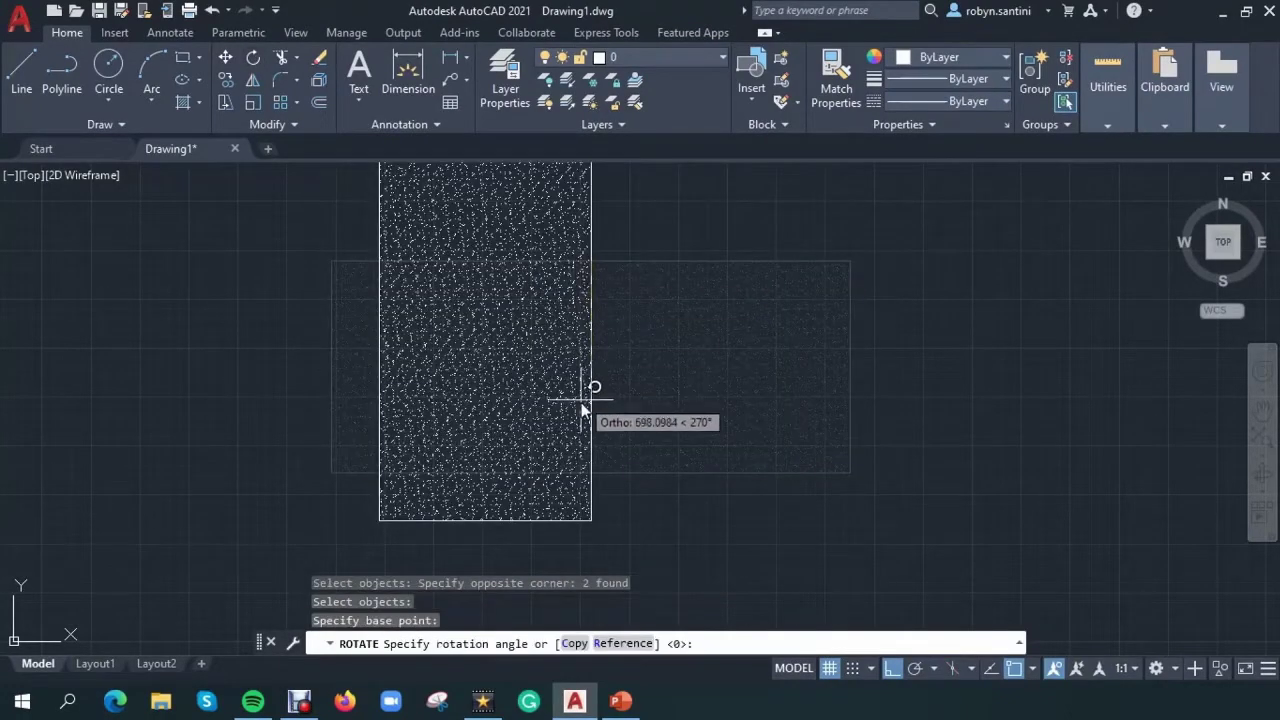
pyautogui.press('Escape')
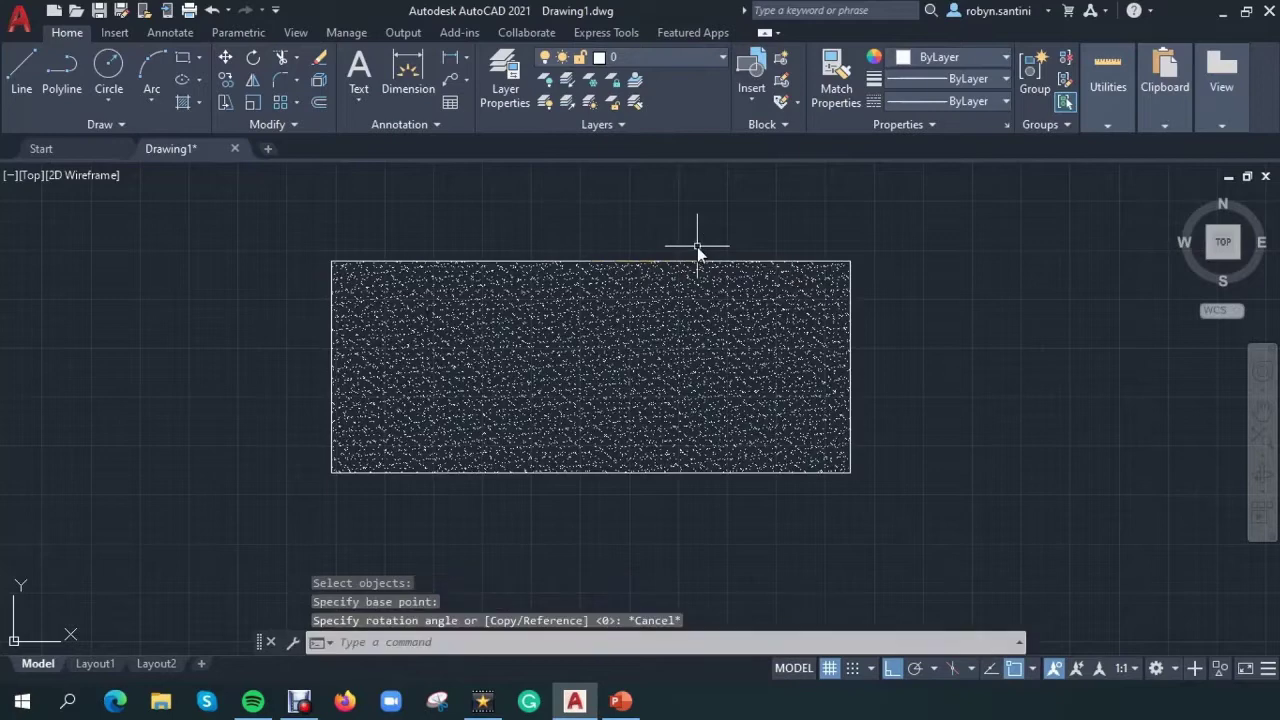
# Step: Erase the rectangle's outline while keeping its sand hatch
pyautogui.click(319, 62)
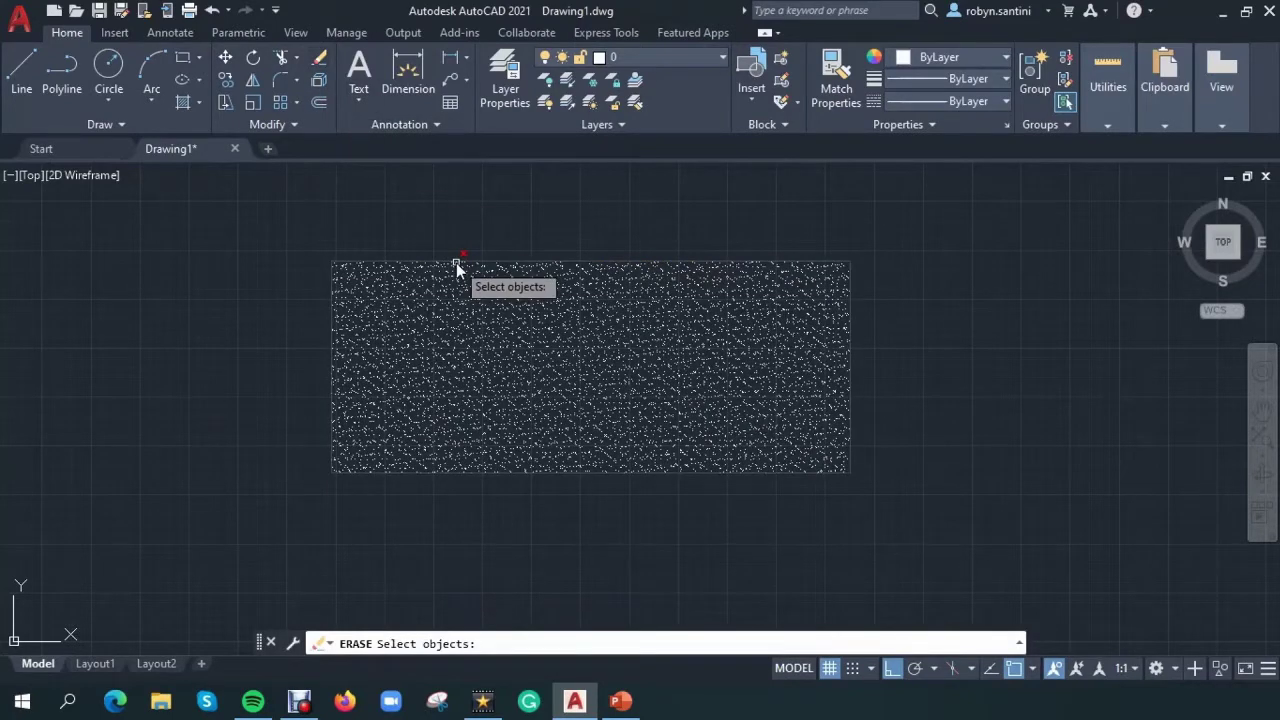
pyautogui.click(455, 262)
pyautogui.press('Return')
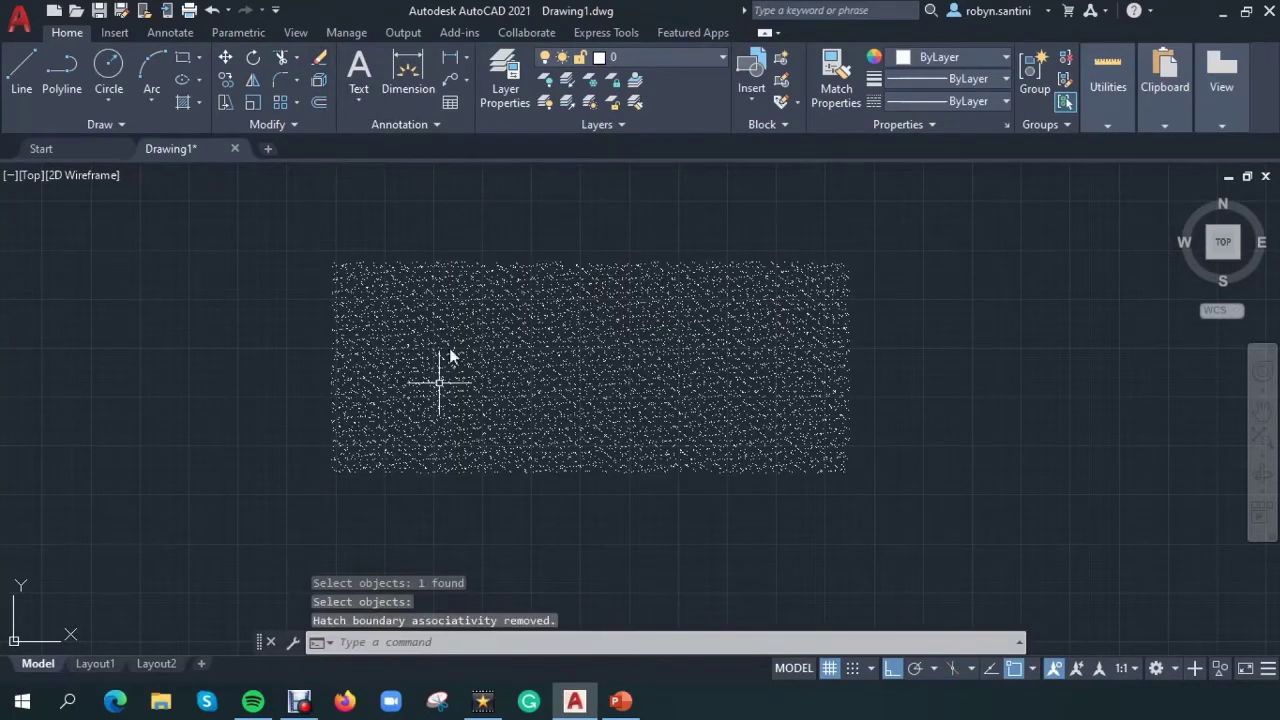
# Step: Copy the sand hatch three times, placing one copy to its right, one overlapping its left part and one overlapping above
pyautogui.click(227, 80)
pyautogui.click(535, 219)
pyautogui.click(472, 352)
pyautogui.press('Return')
pyautogui.click(416, 334)
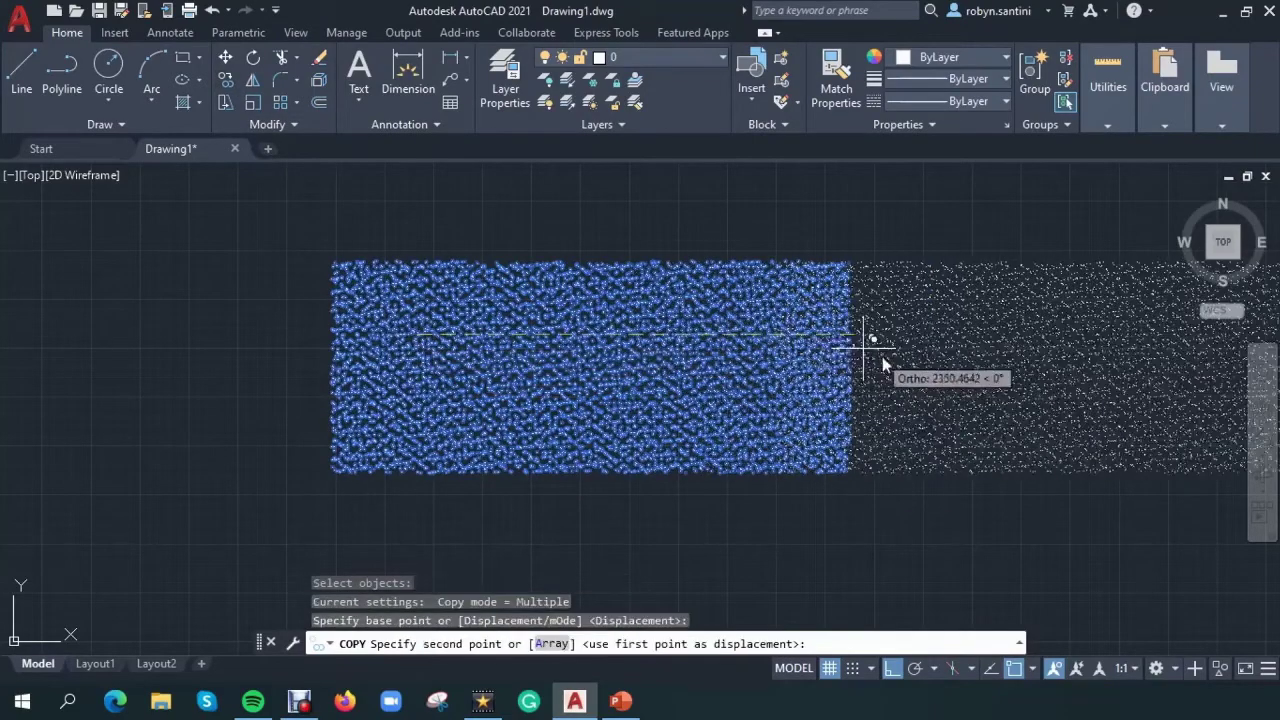
pyautogui.click(969, 354)
pyautogui.click(109, 409)
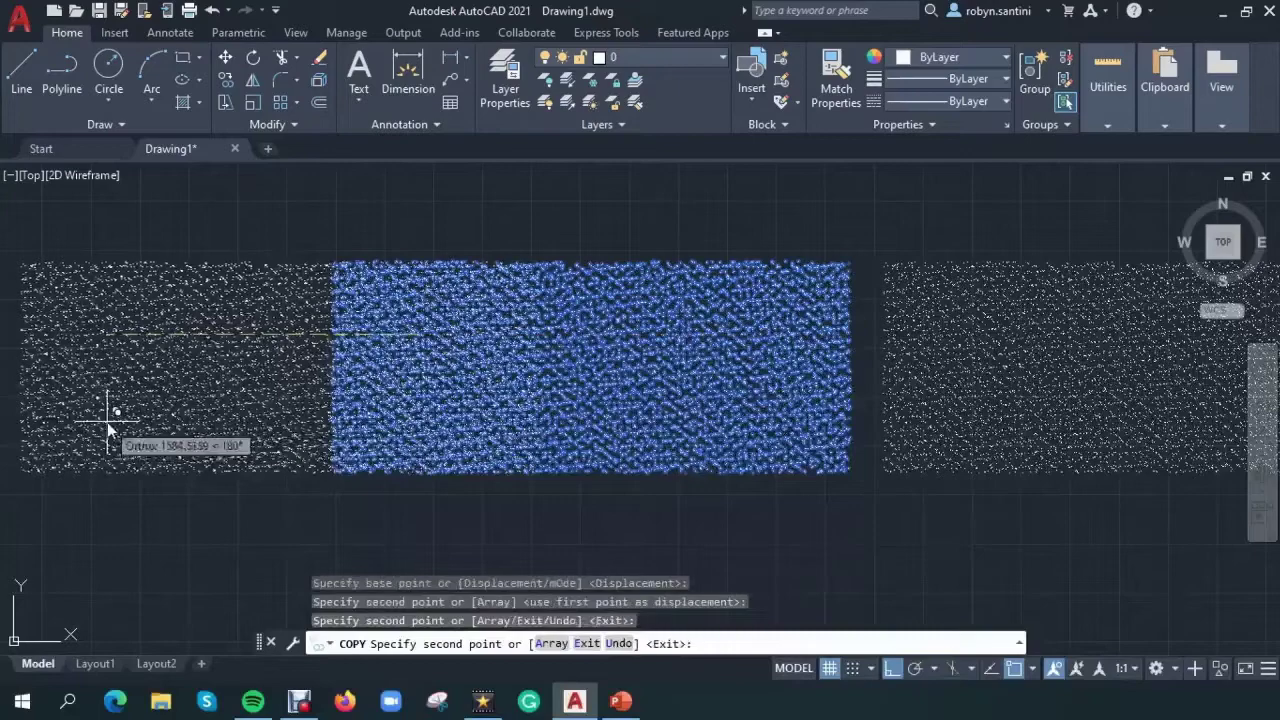
pyautogui.click(514, 194)
pyautogui.press('Escape')
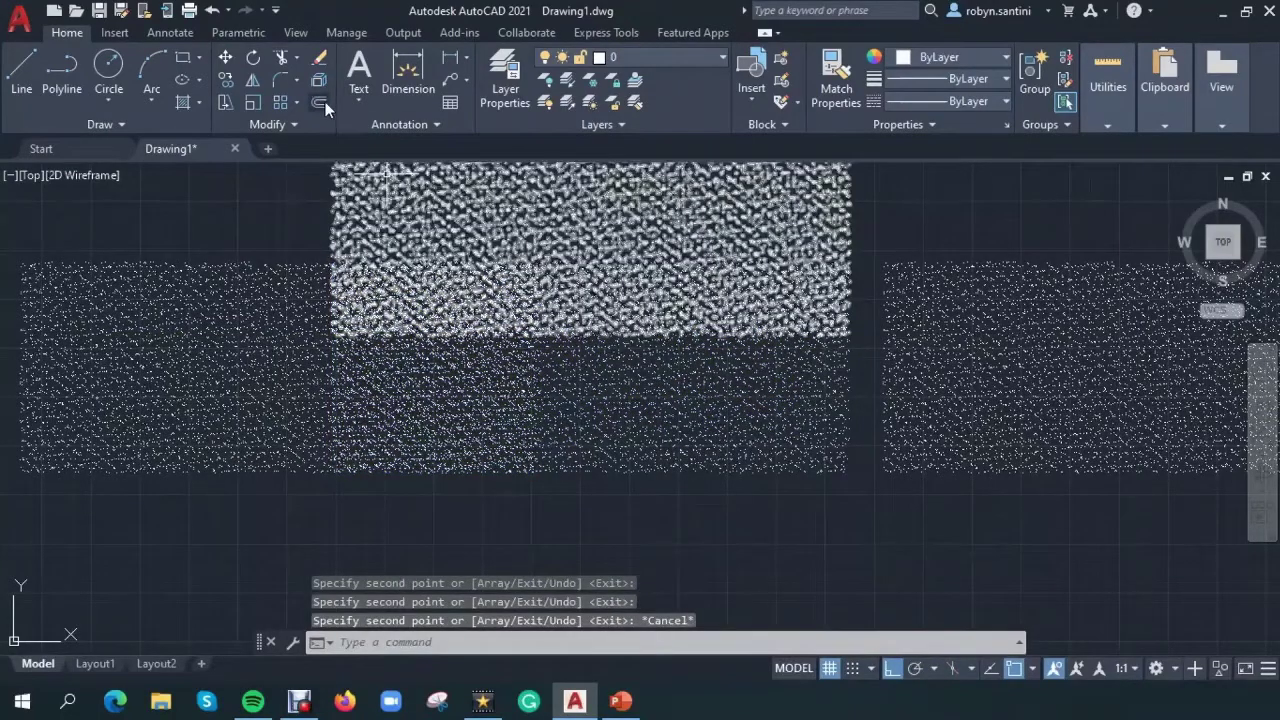
# Step: Draw a new wide rectangle in the empty area above the hatch copies
pyautogui.click(318, 102)
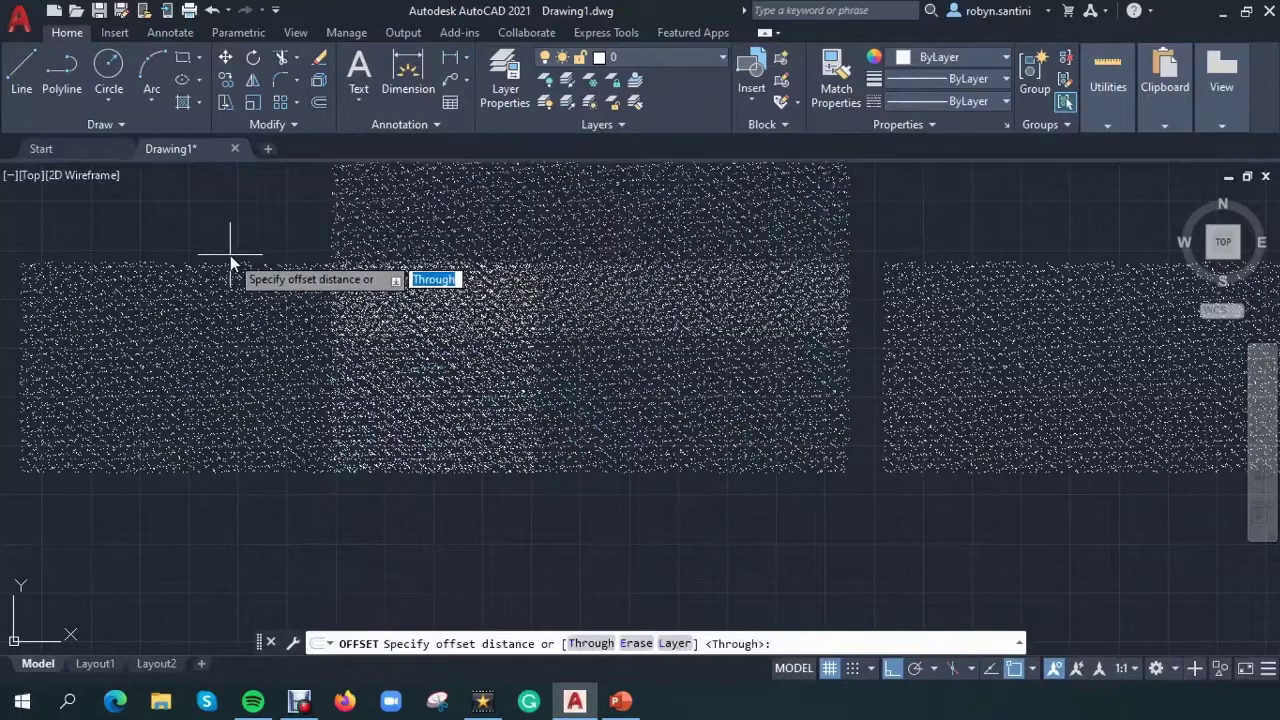
pyautogui.press('Escape')
pyautogui.click(183, 57)
pyautogui.scroll(-5, 386, 409)
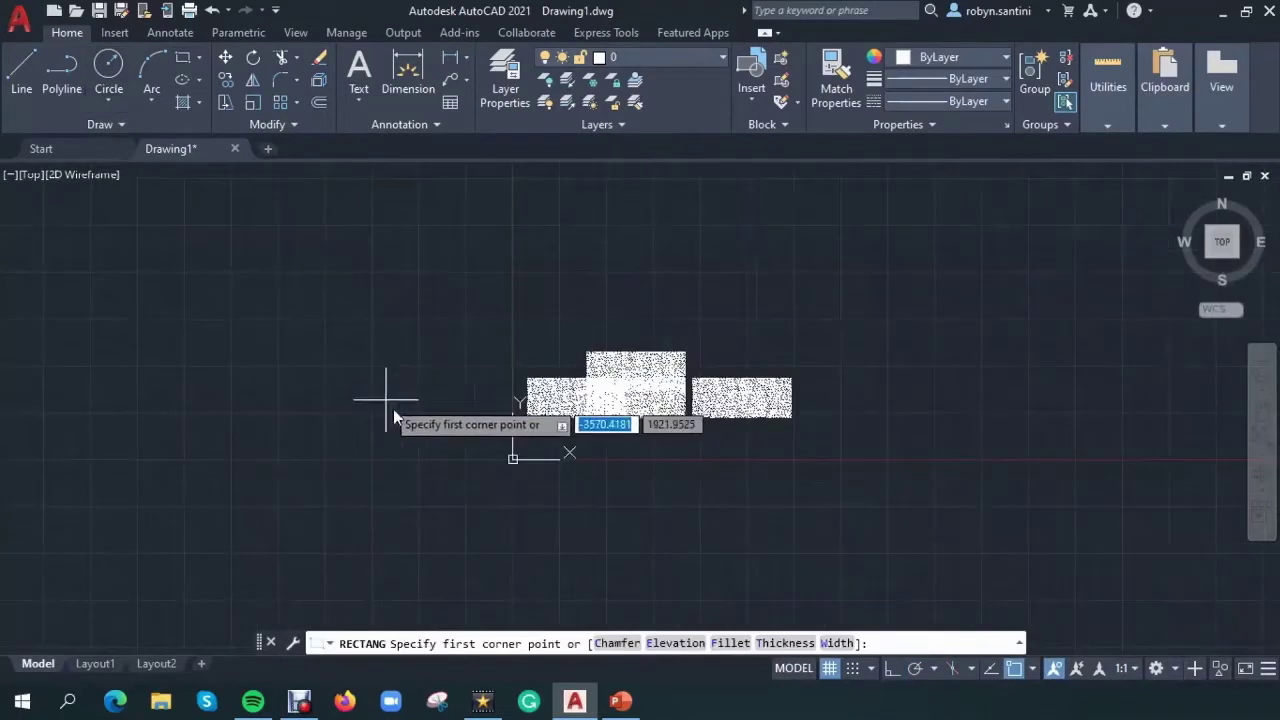
pyautogui.scroll(4, 728, 272)
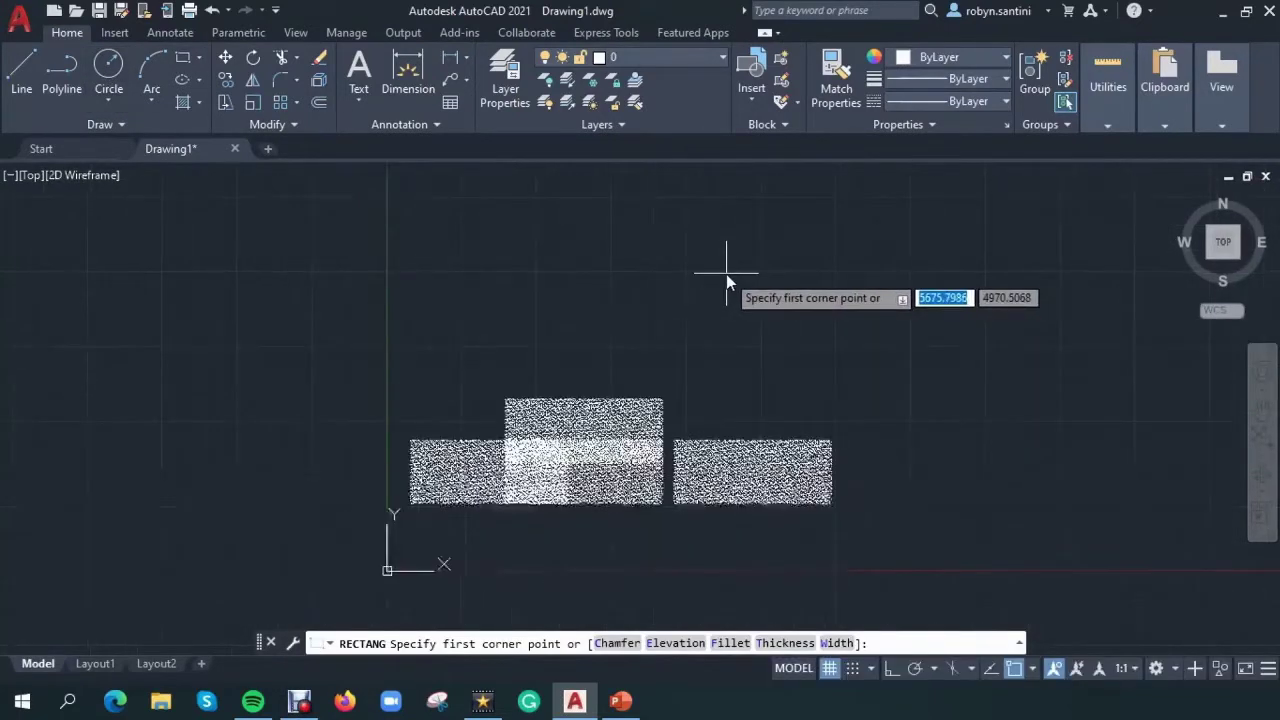
pyautogui.click(598, 222)
pyautogui.click(914, 340)
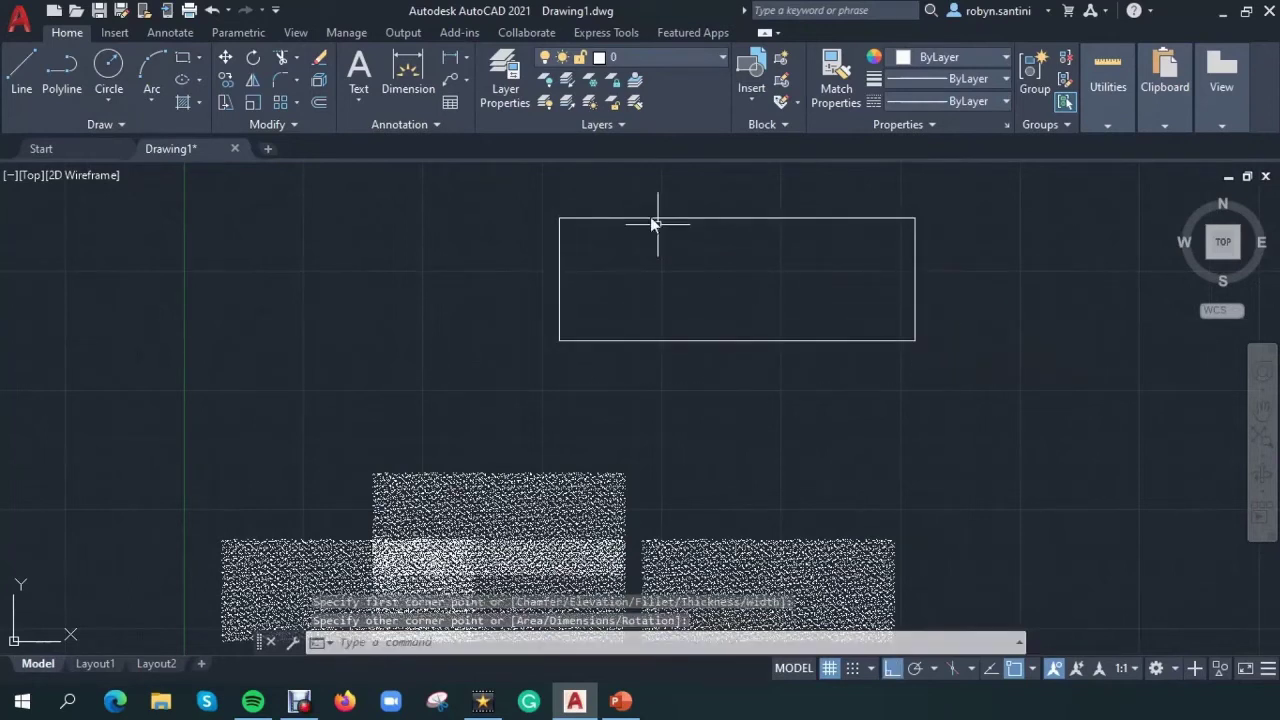
# Step: Offset the new rectangle outward by a distance of 100
pyautogui.click(320, 103)
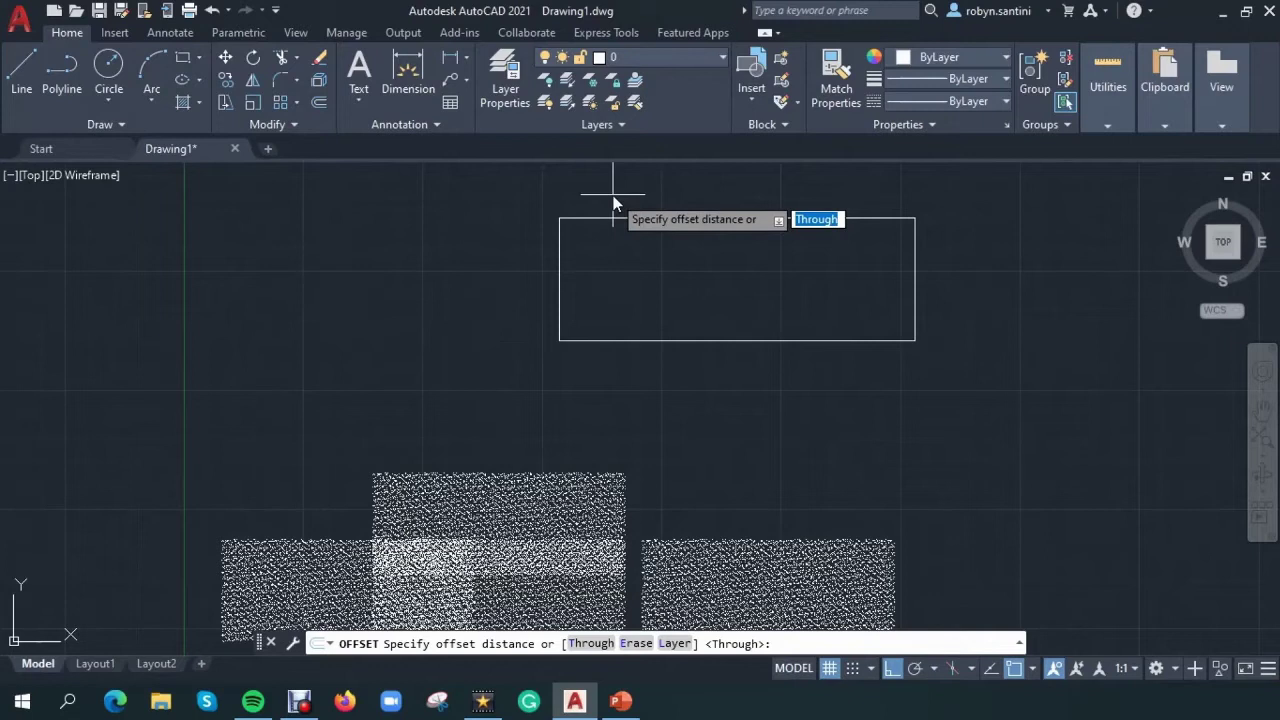
pyautogui.write('100')
pyautogui.press('Return')
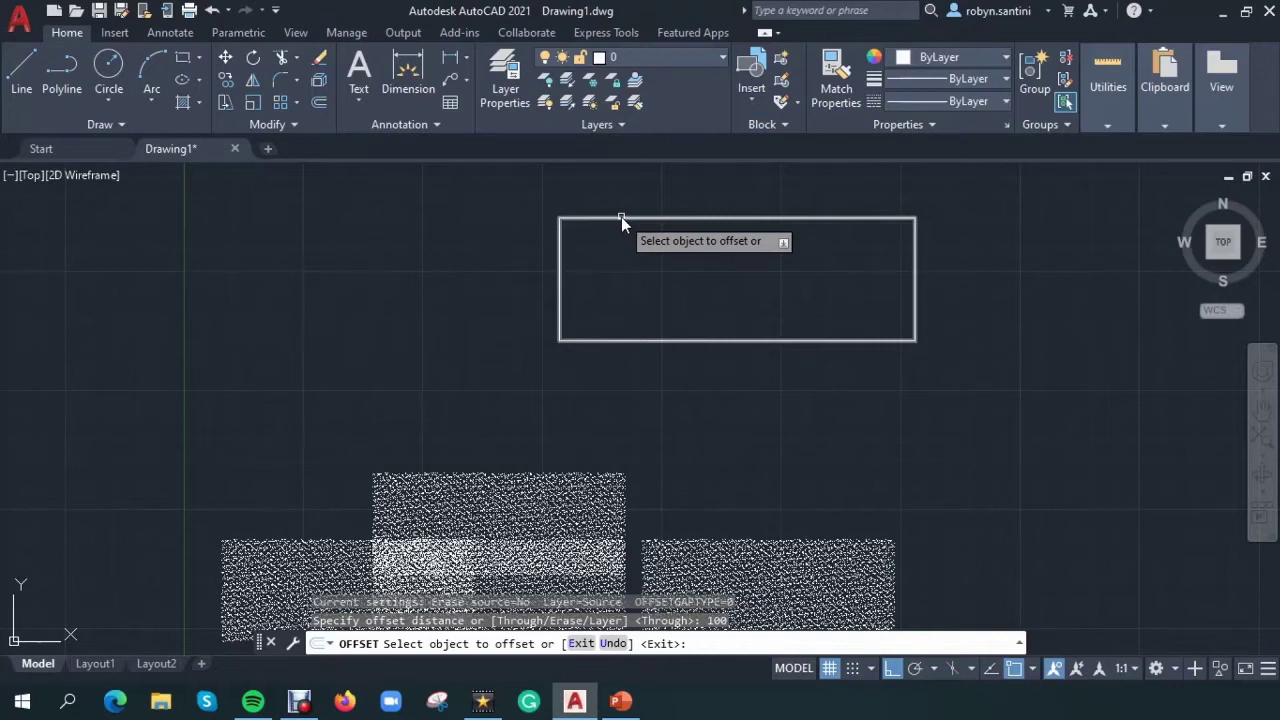
pyautogui.click(621, 217)
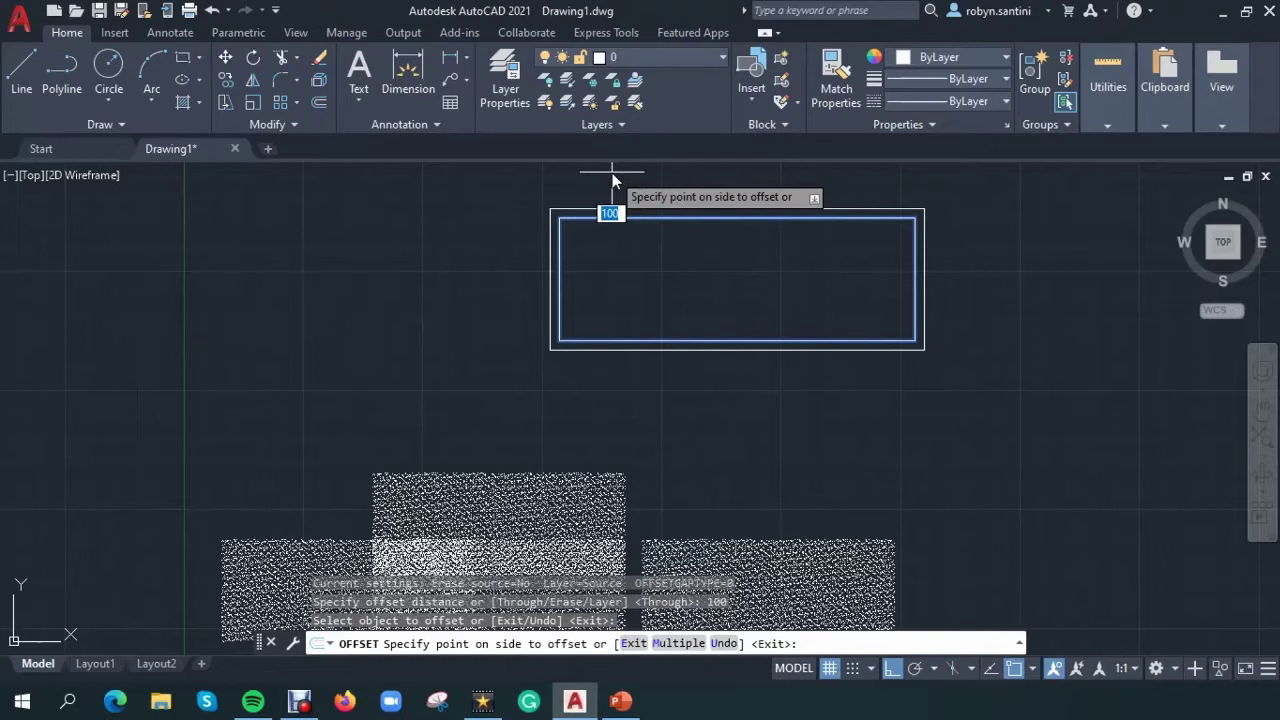
pyautogui.click(612, 173)
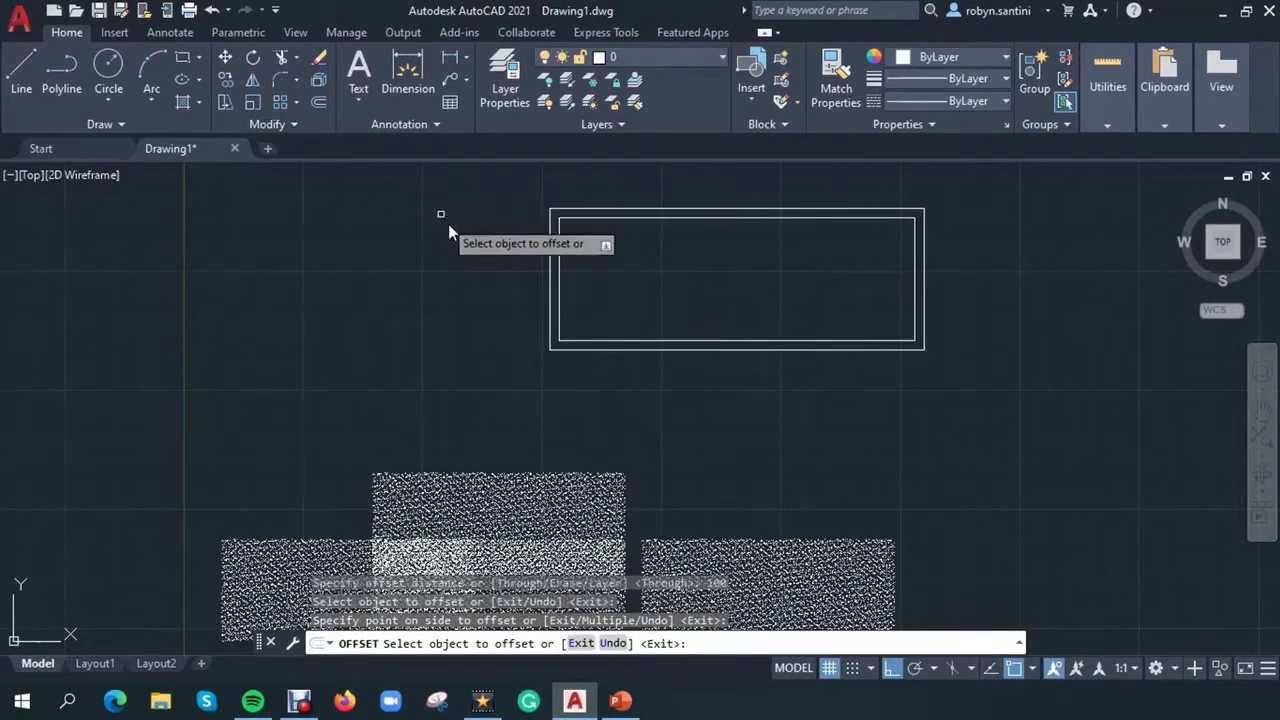
pyautogui.press('Escape')
# Step: Select the two nested rectangles with a crossing window to examine them, and clear the selection
pyautogui.click(619, 259)
pyautogui.click(444, 252)
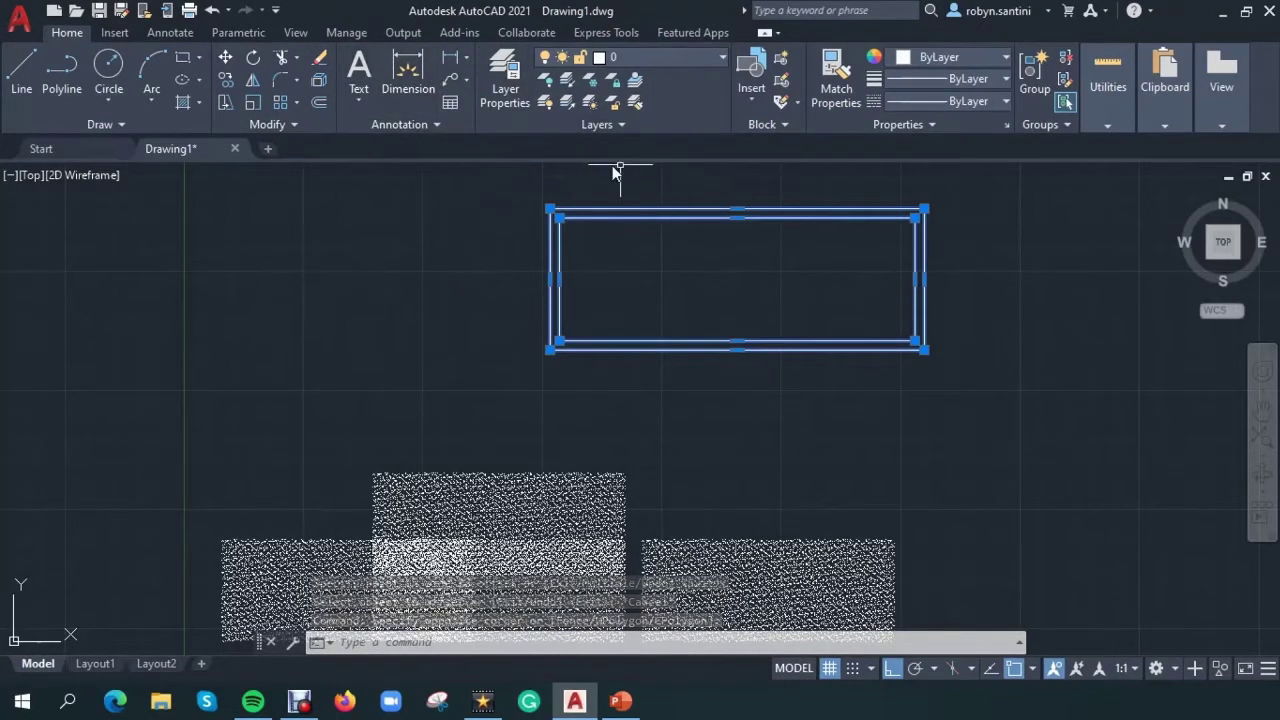
pyautogui.press('Escape')
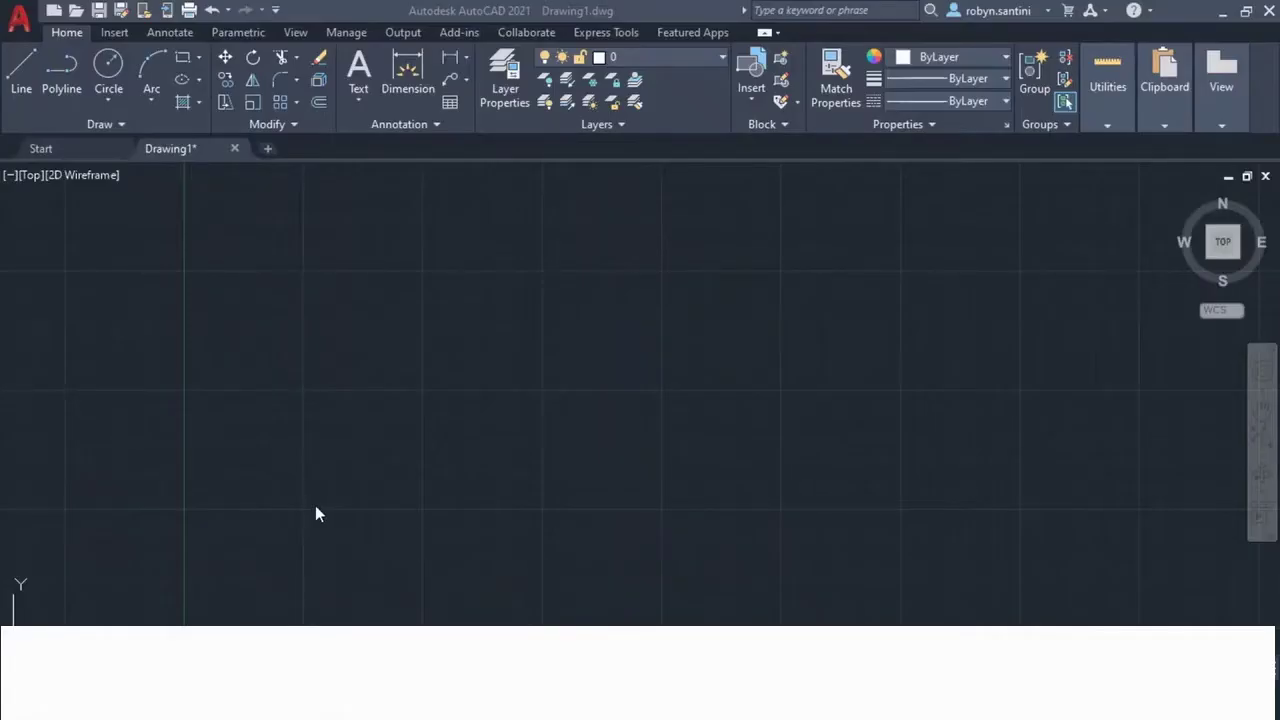
# Step: Start a line in the upper middle of the empty drawing and toggle Ortho mode off and on to compare, leaving it on
pyautogui.click(30, 65)
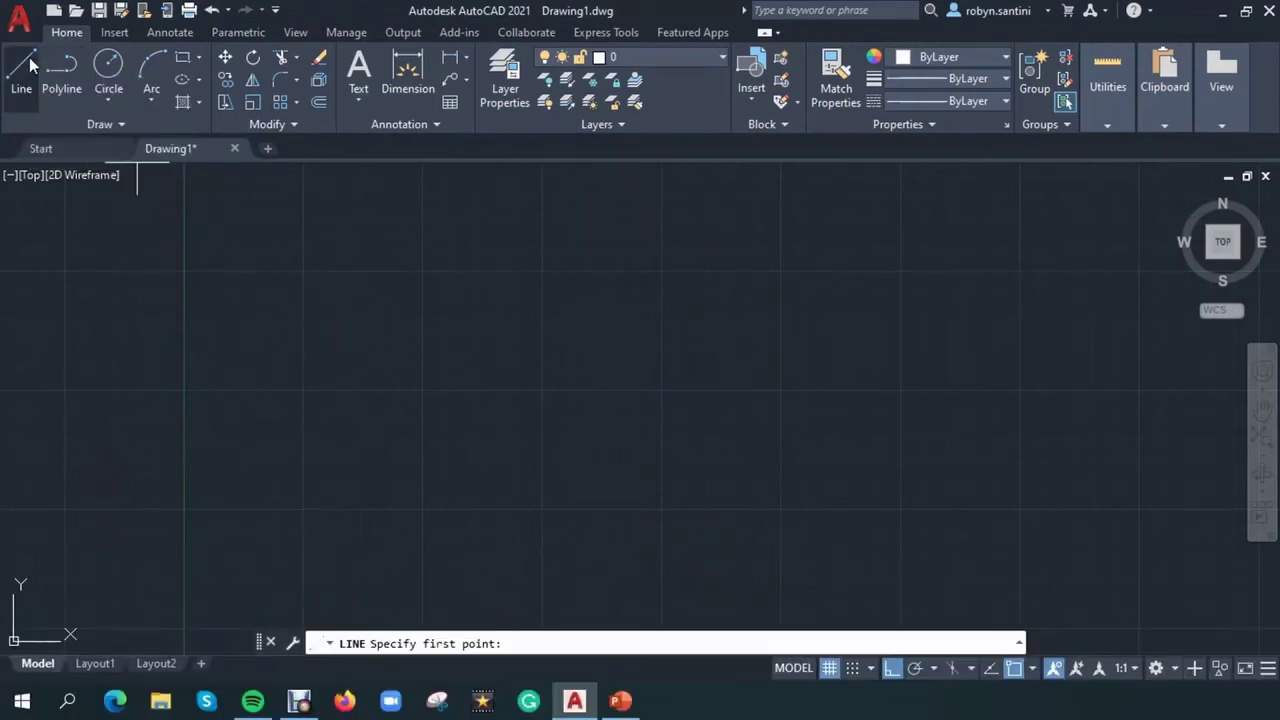
pyautogui.click(533, 196)
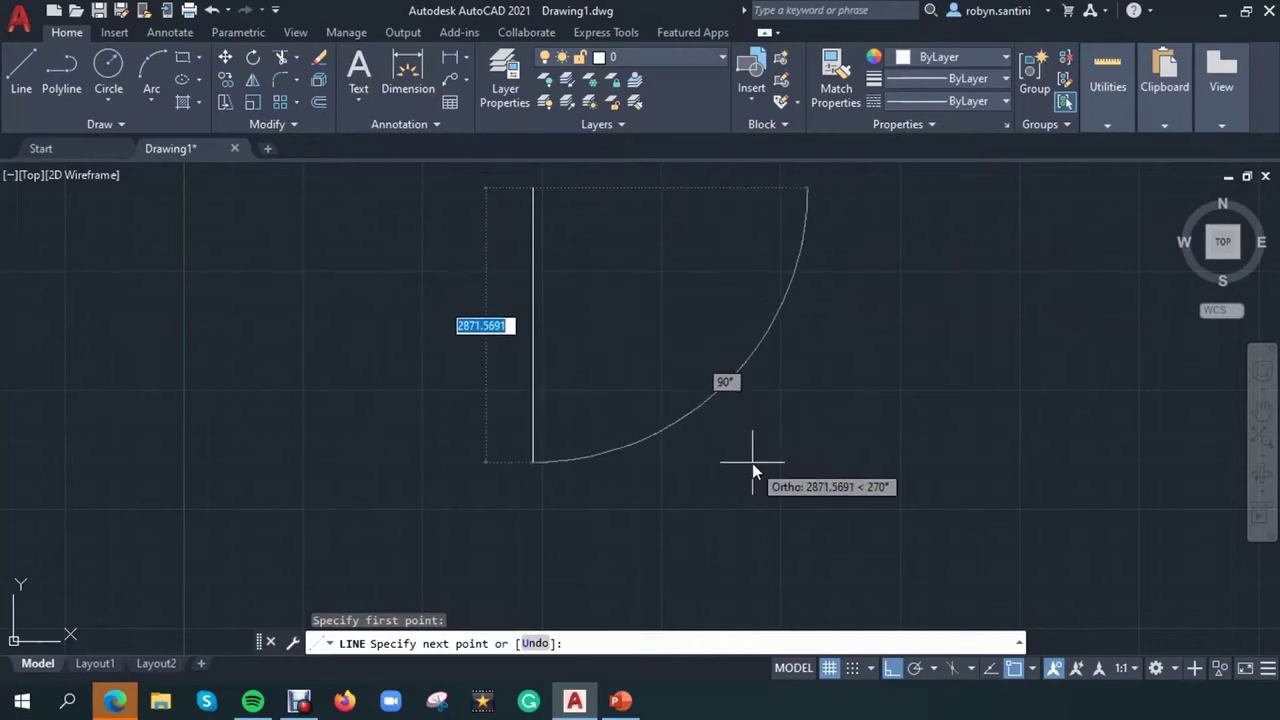
pyautogui.click(891, 669)
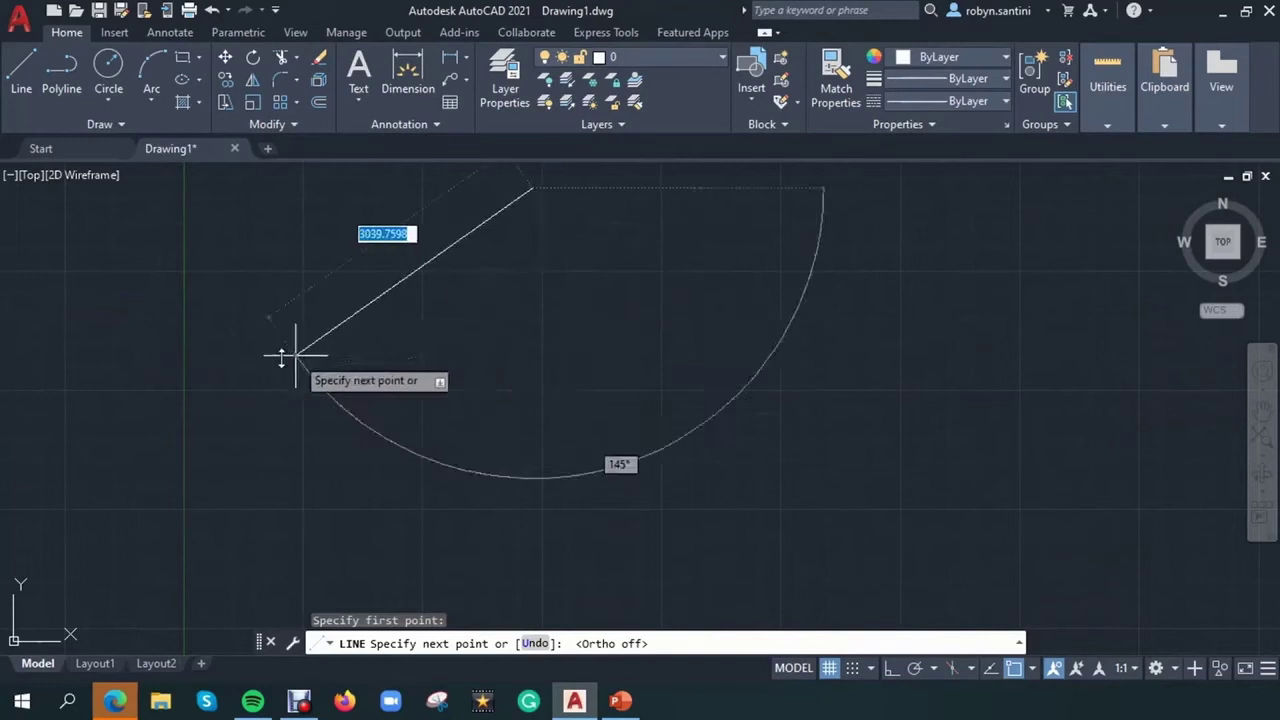
pyautogui.click(889, 669)
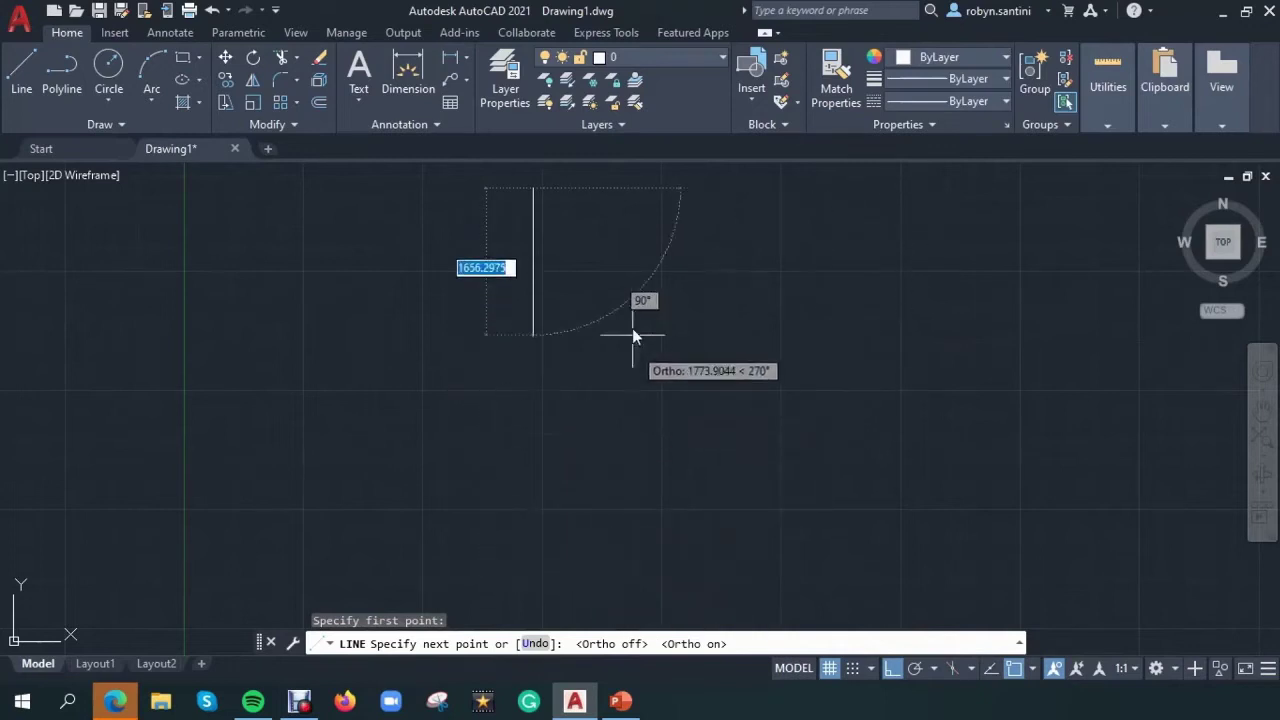
pyautogui.scroll(-2, 593, 465)
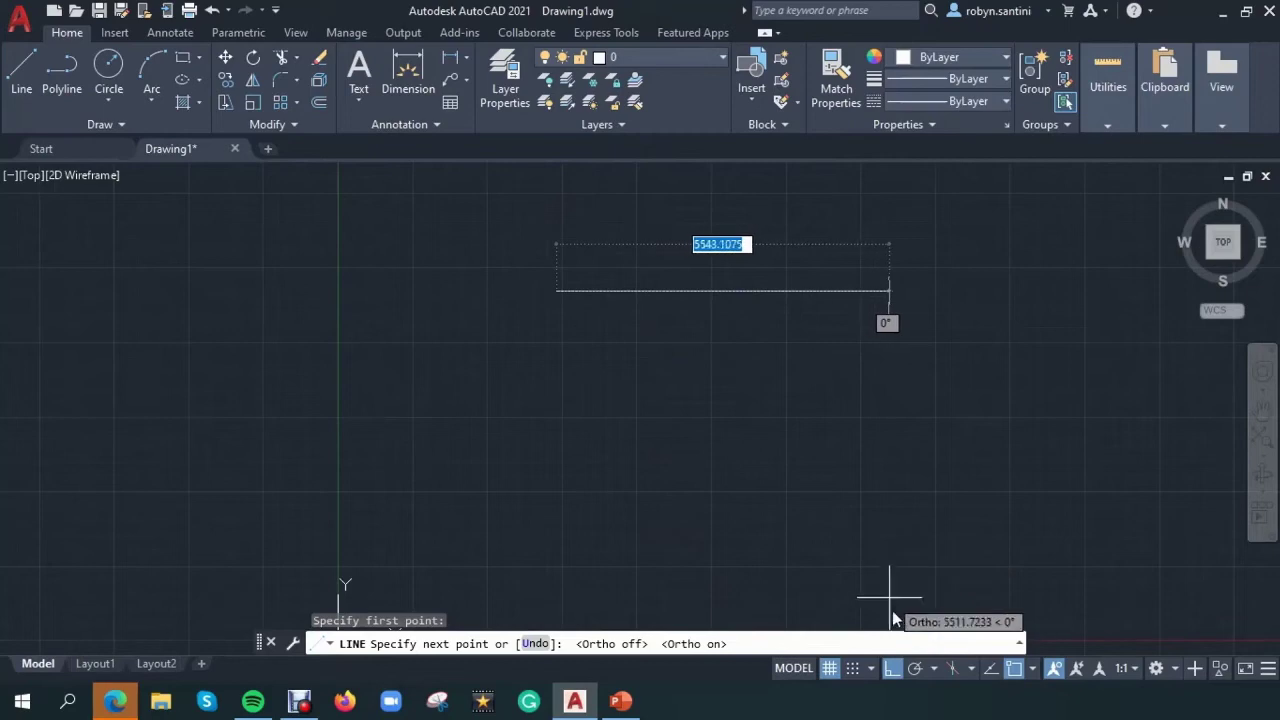
pyautogui.click(890, 672)
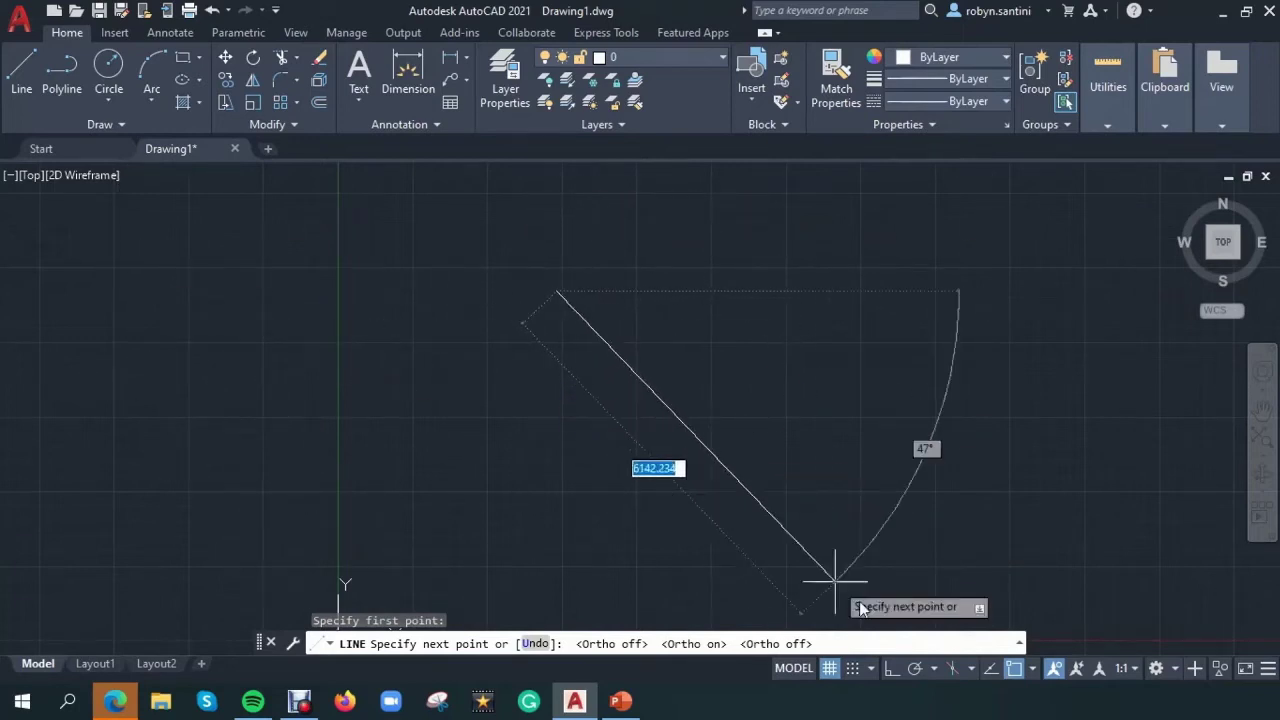
pyautogui.click(891, 668)
# Step: Complete the rectangle with four Ortho line segments, closing it at the first line's start point, and end the Line command
pyautogui.click(556, 432)
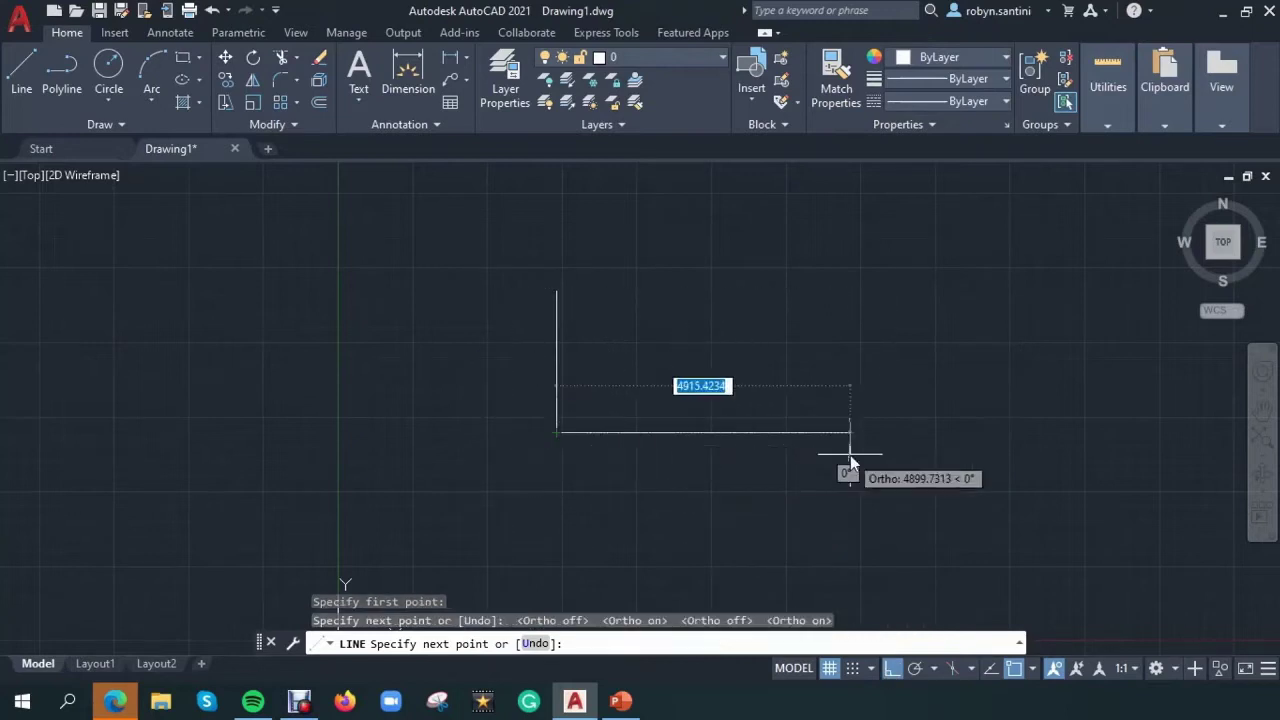
pyautogui.click(781, 436)
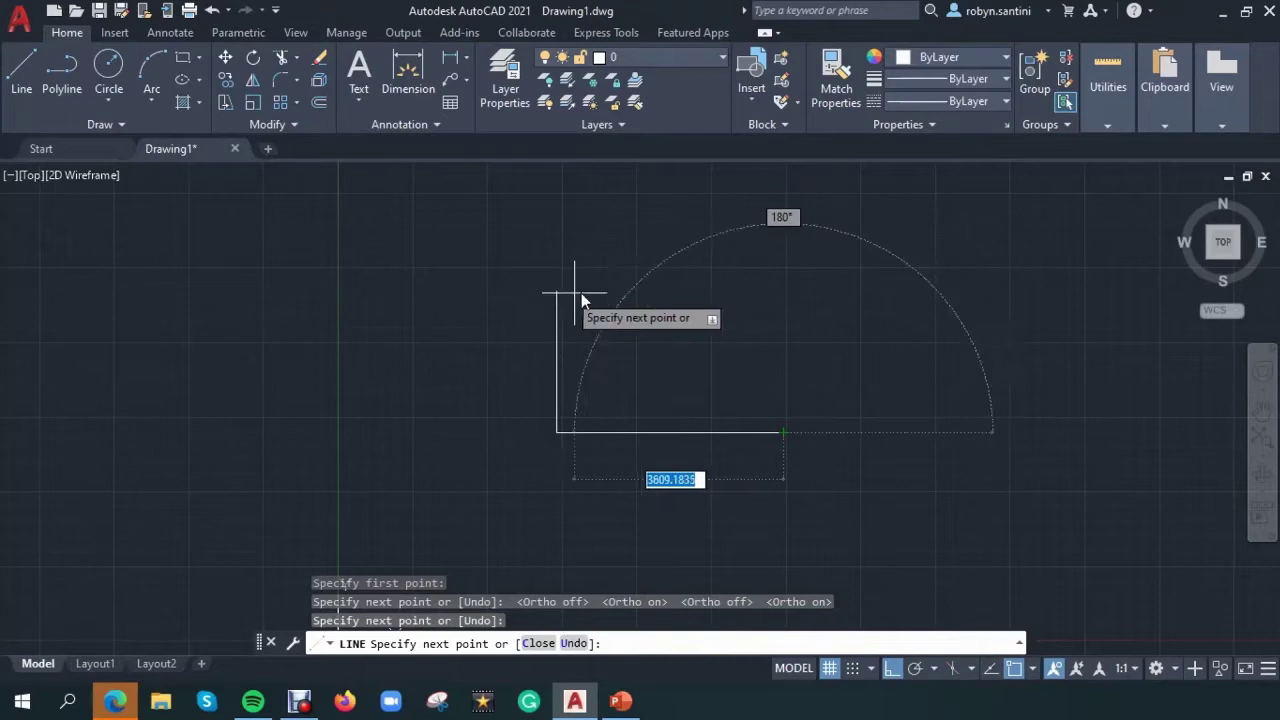
pyautogui.click(762, 293)
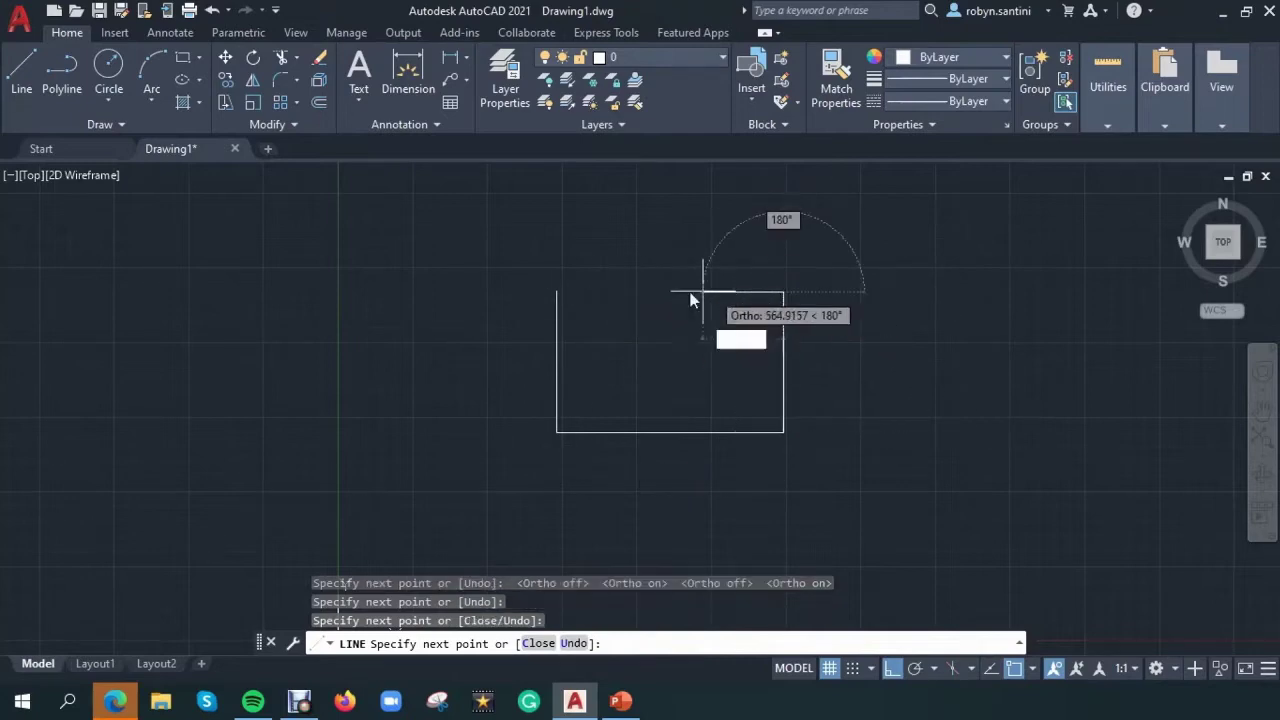
pyautogui.click(560, 290)
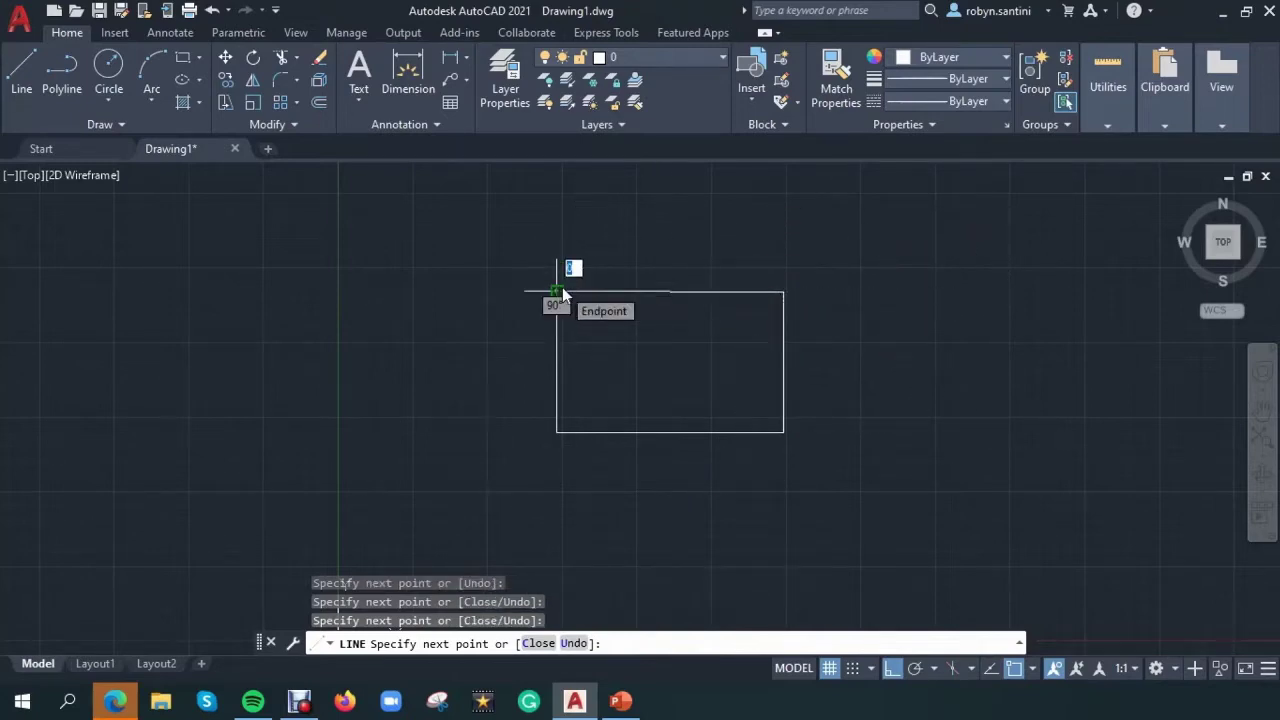
pyautogui.press('Return')
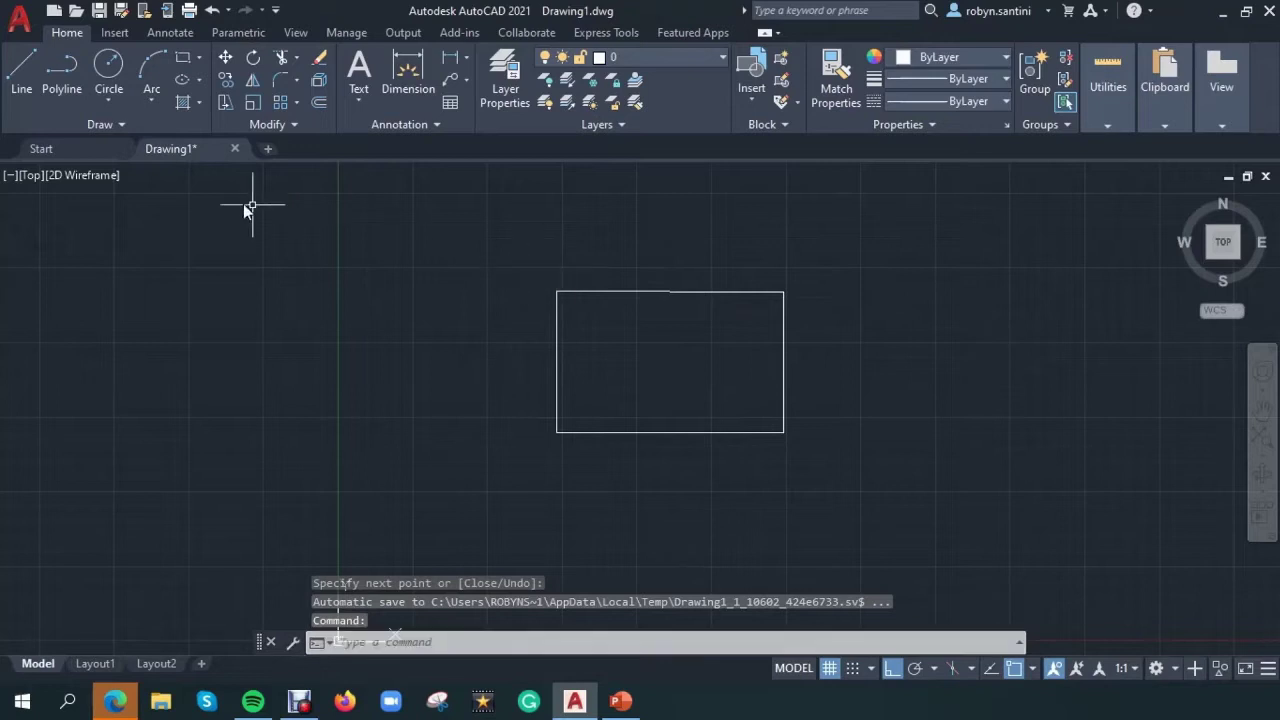
# Step: Try to start a polyline at the middle of the rectangle's bottom edge with object snap off, and restore object snap
pyautogui.click(1014, 669)
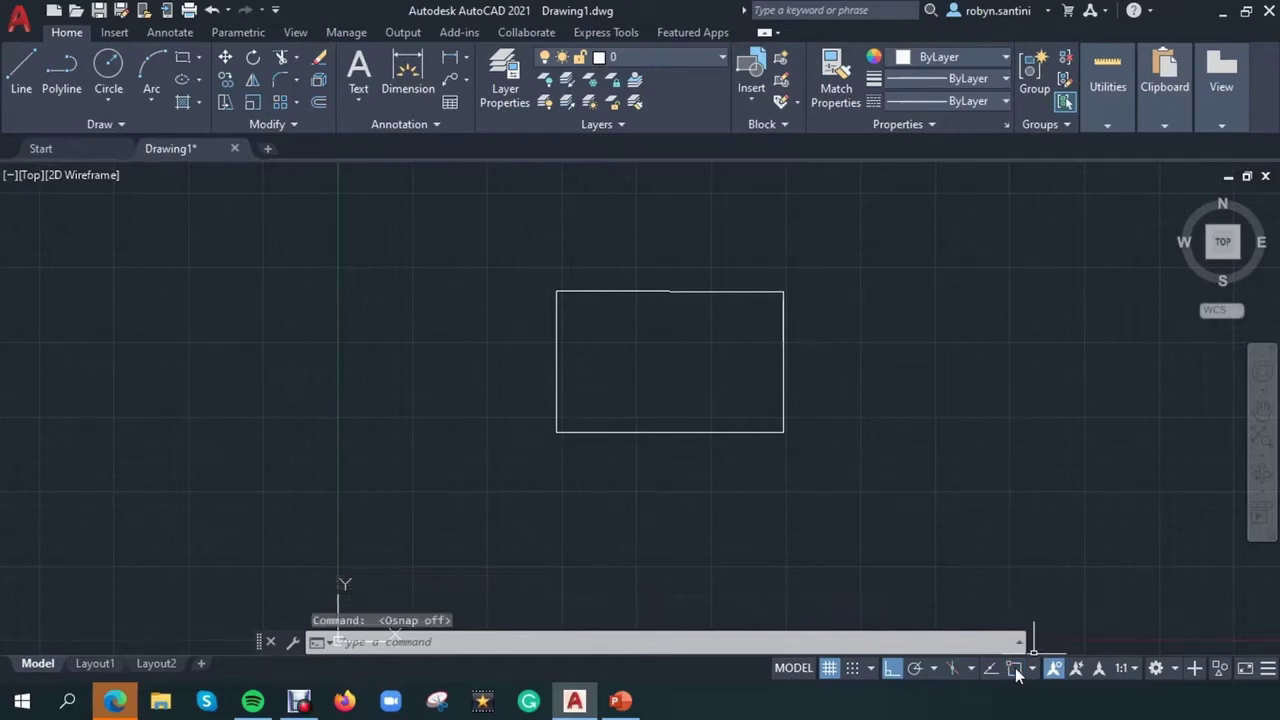
pyautogui.click(53, 69)
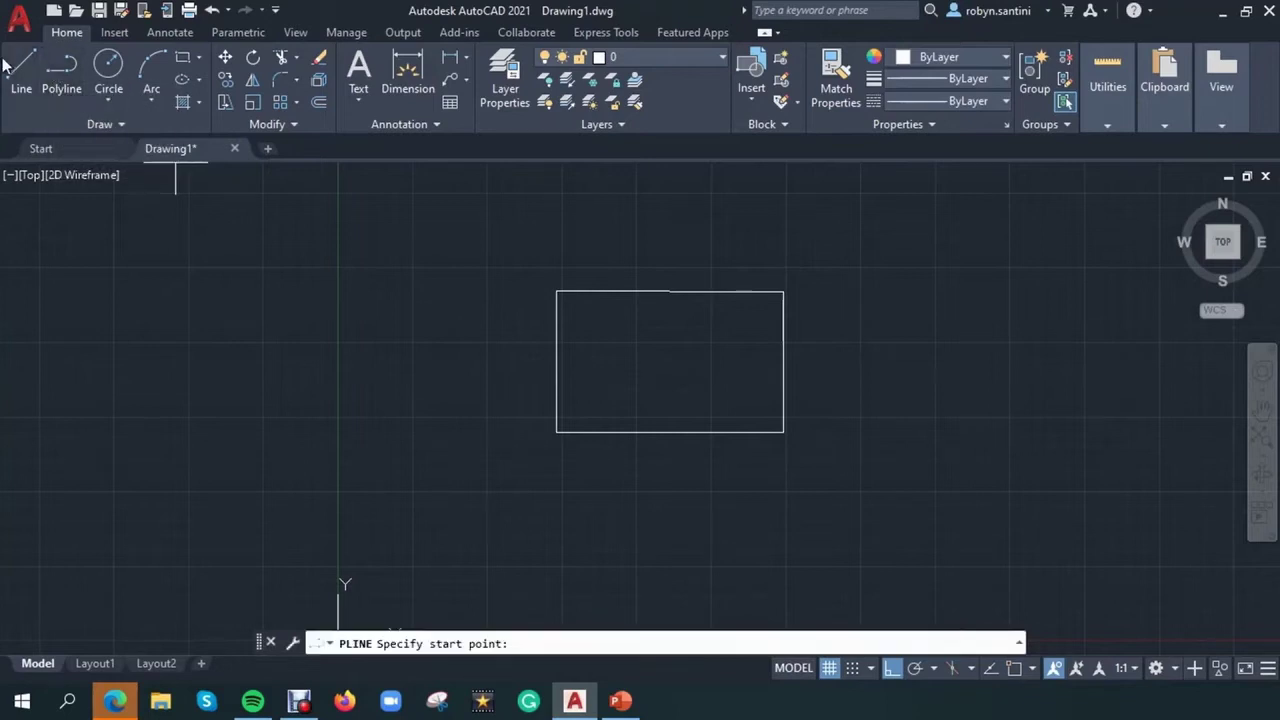
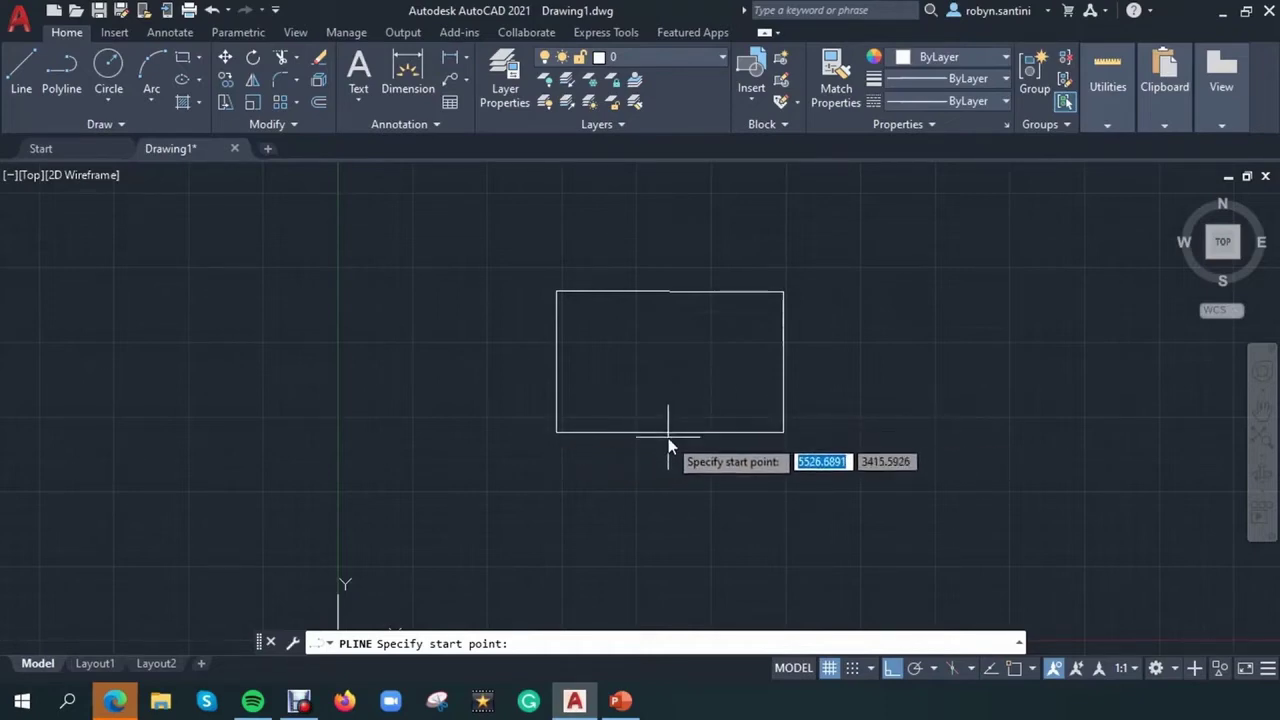
pyautogui.scroll(4, 670, 436)
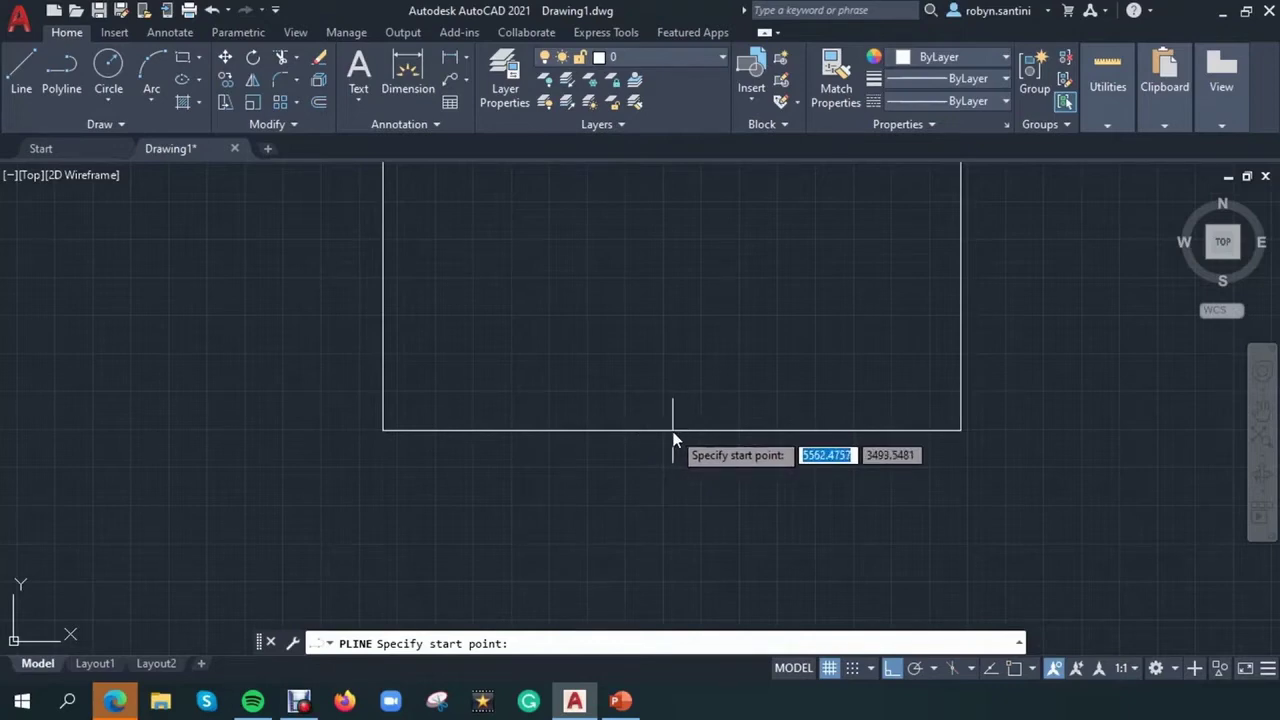
pyautogui.click(673, 431)
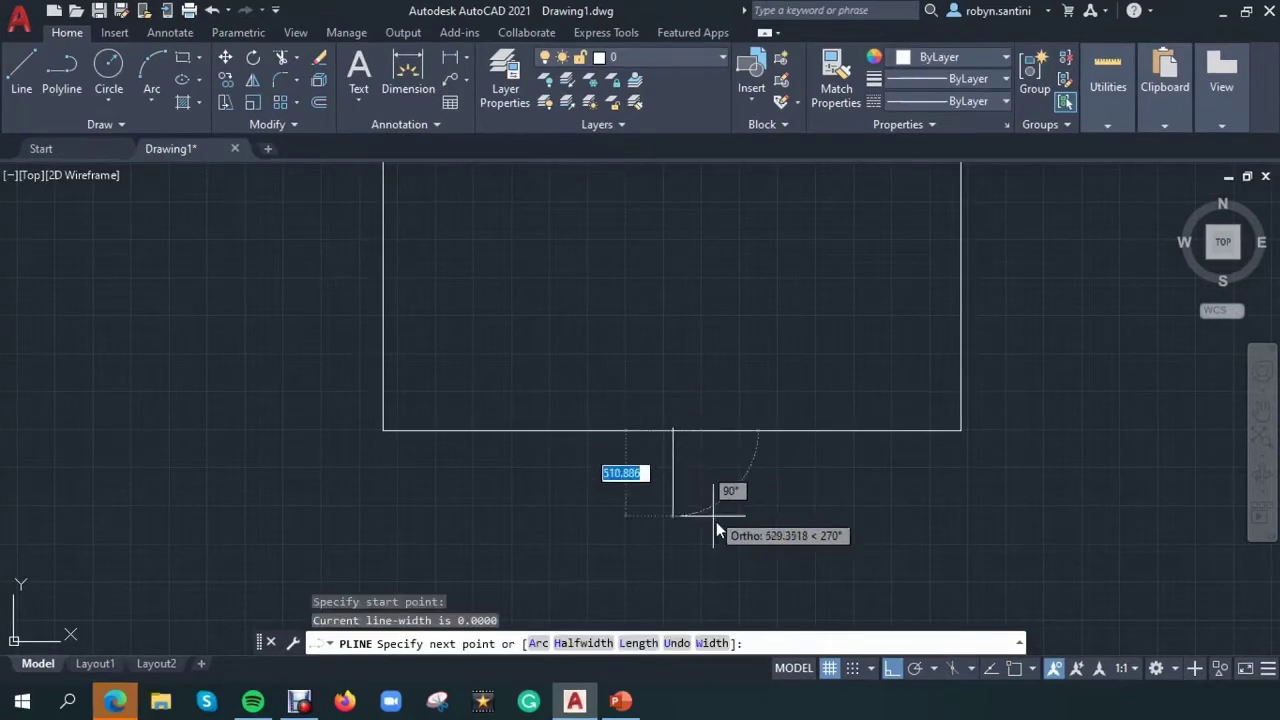
pyautogui.scroll(-2, 716, 523)
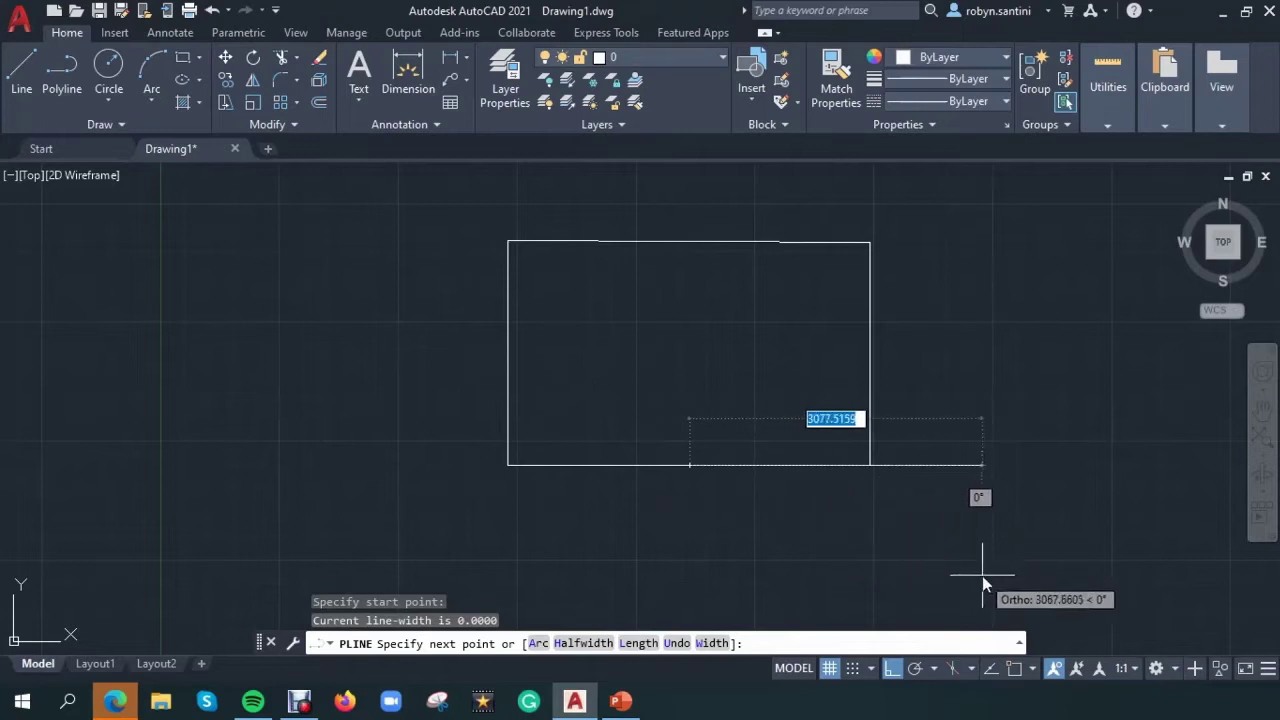
pyautogui.click(1012, 671)
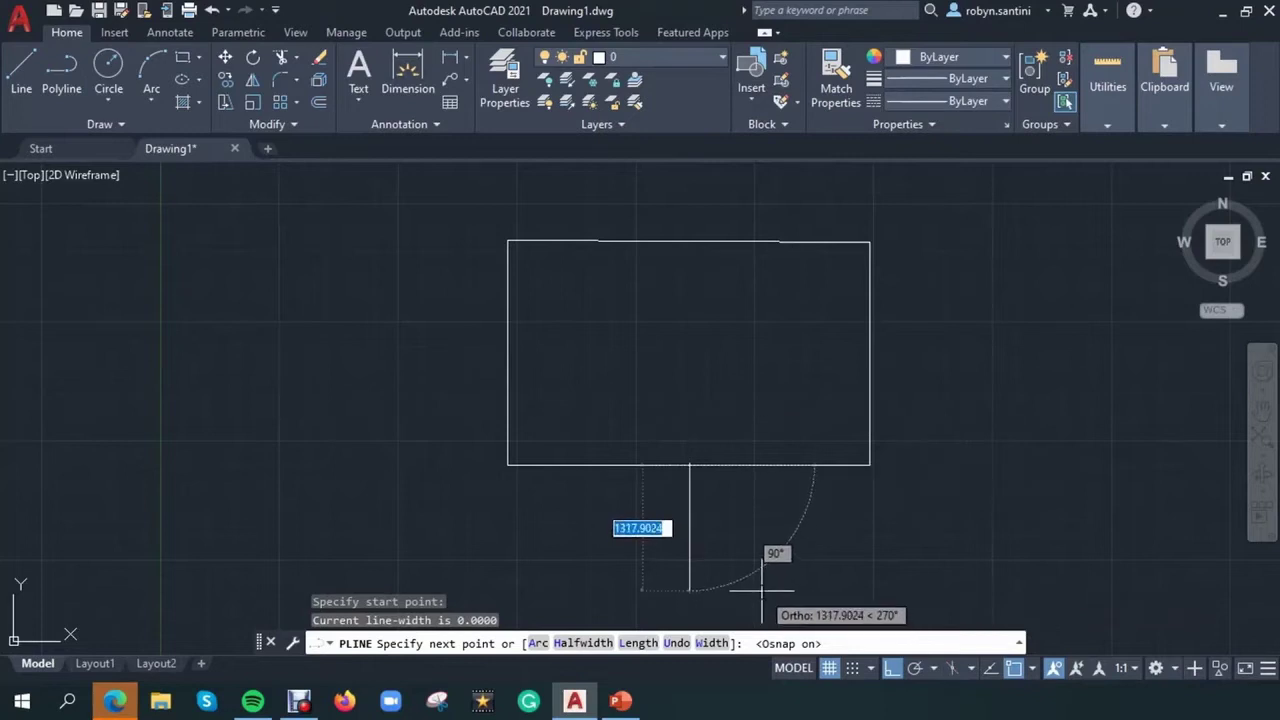
pyautogui.press('Escape')
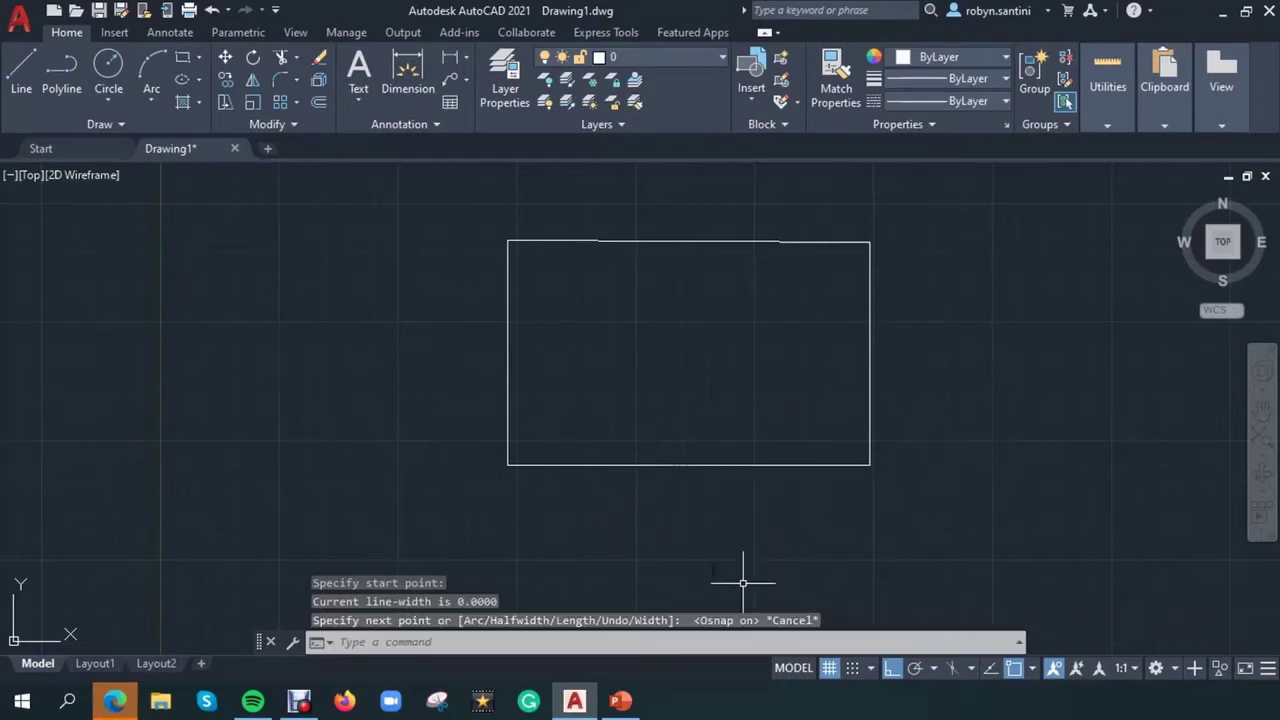
# Step: Draw a vertical polyline from the midpoint of the rectangle's bottom edge to its top edge using object snap
pyautogui.click(62, 68)
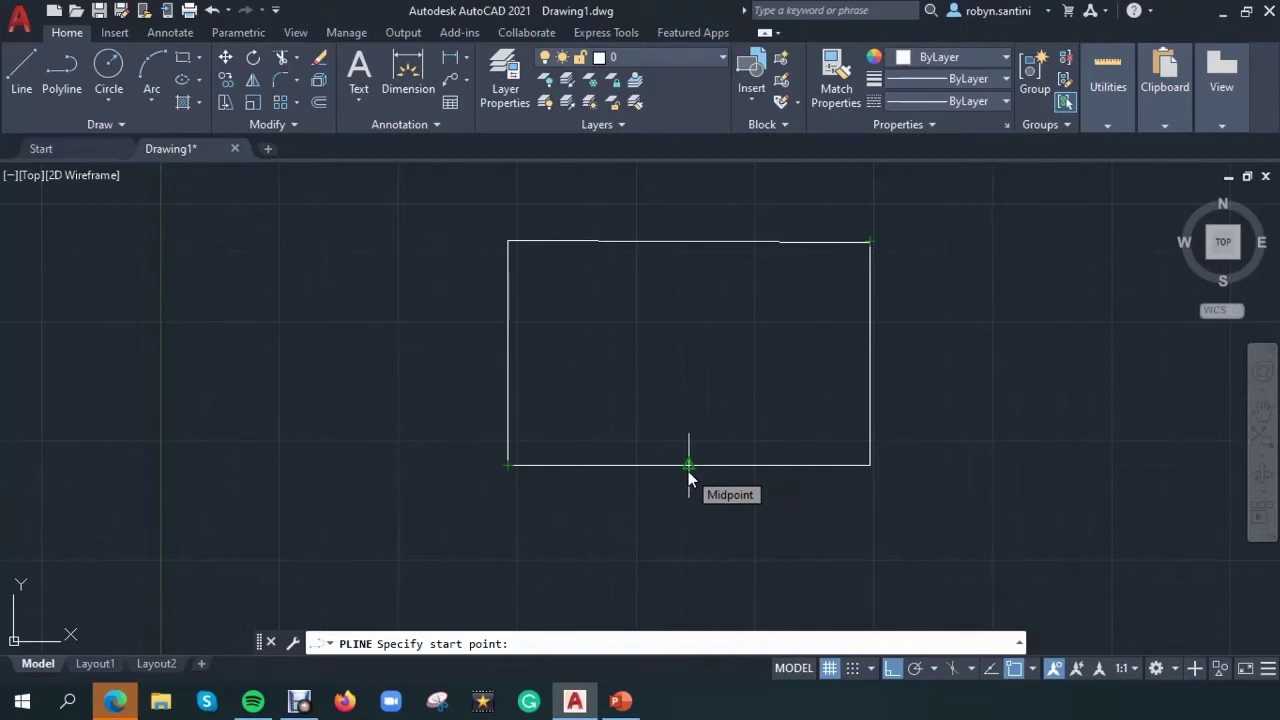
pyautogui.scroll(2, 686, 366)
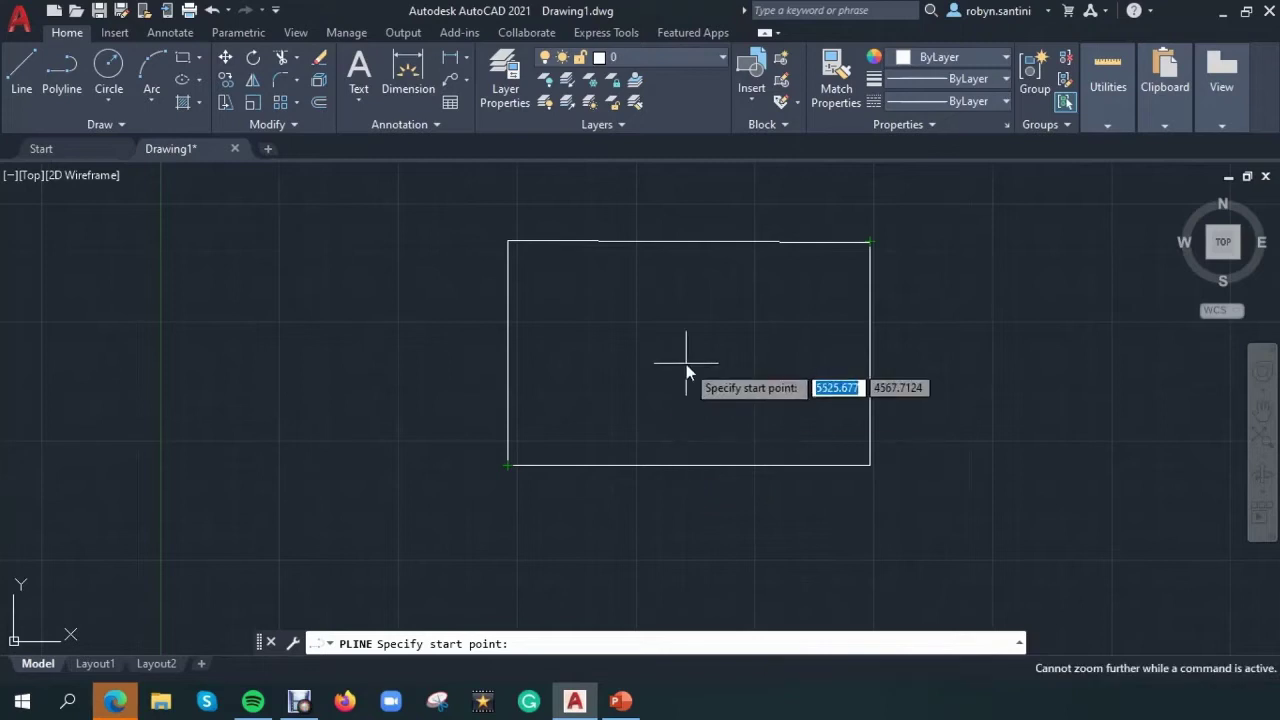
pyautogui.click(688, 464)
pyautogui.scroll(1, 718, 400)
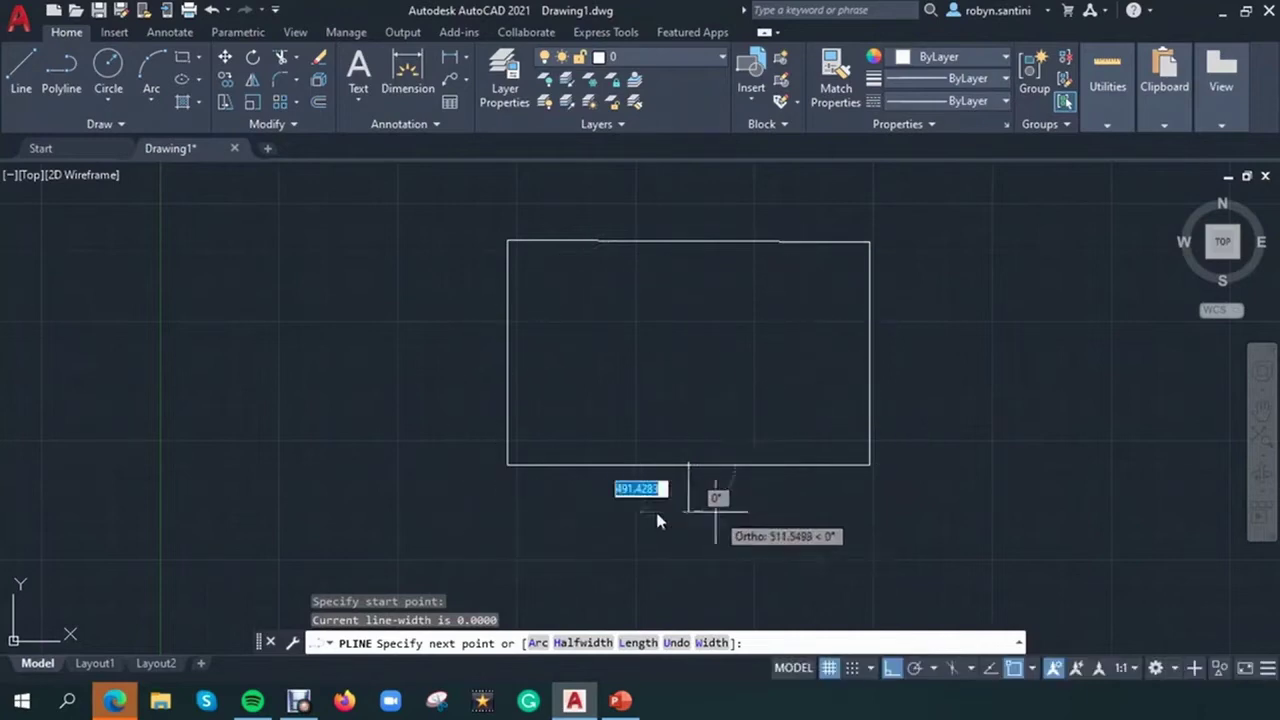
pyautogui.click(687, 240)
pyautogui.press('Escape')
pyautogui.scroll(-4, 640, 310)
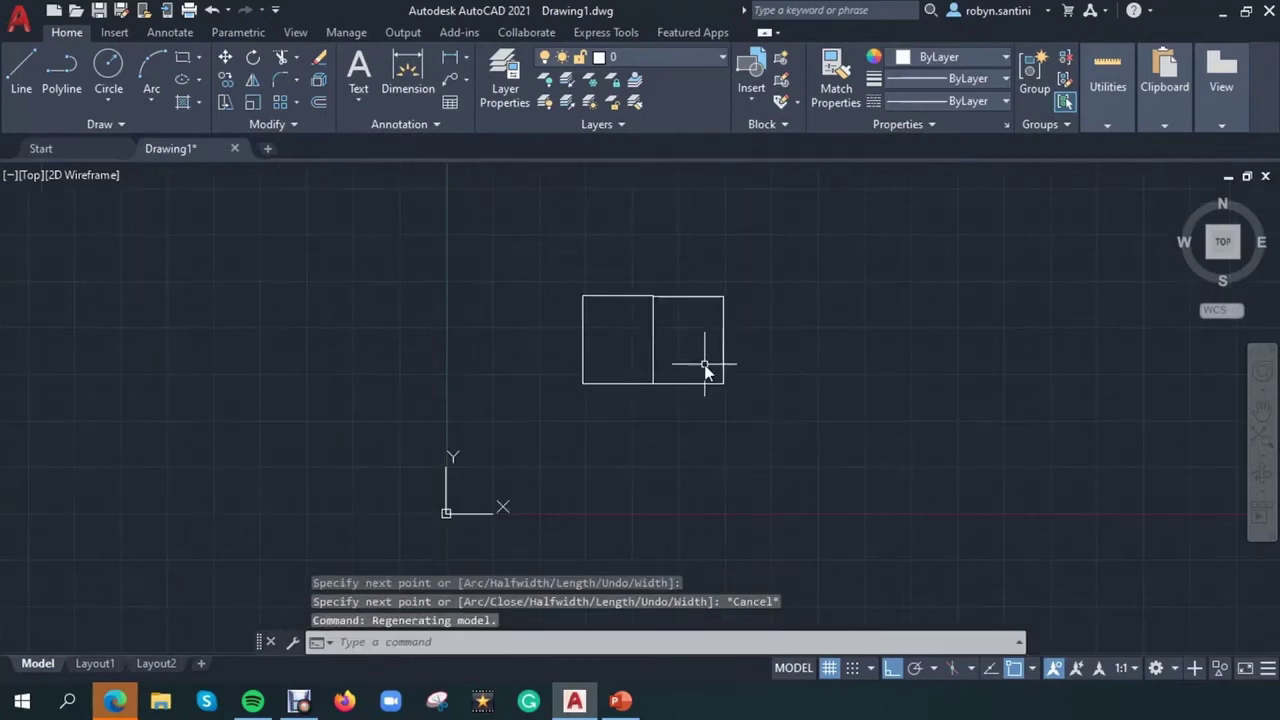
pyautogui.scroll(4, 707, 339)
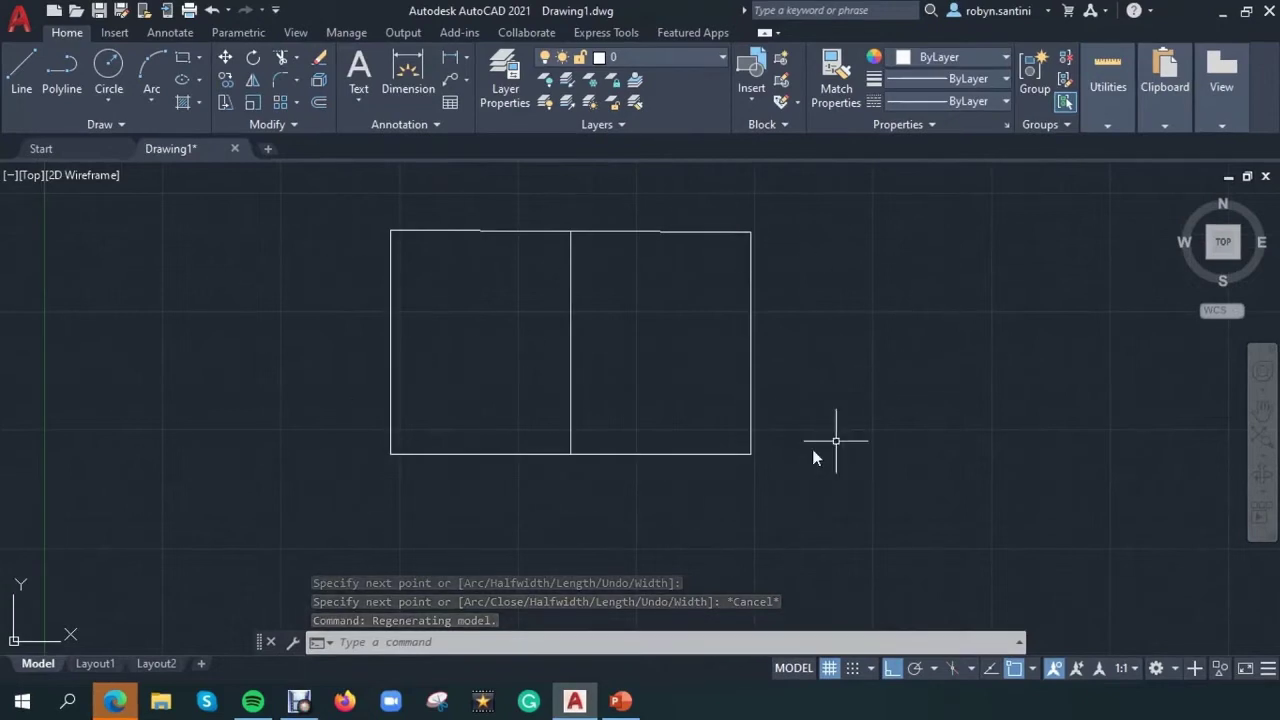
# Step: Show the object snap options and switch the Center and Node snaps off and back on
pyautogui.rightClick(1015, 675)
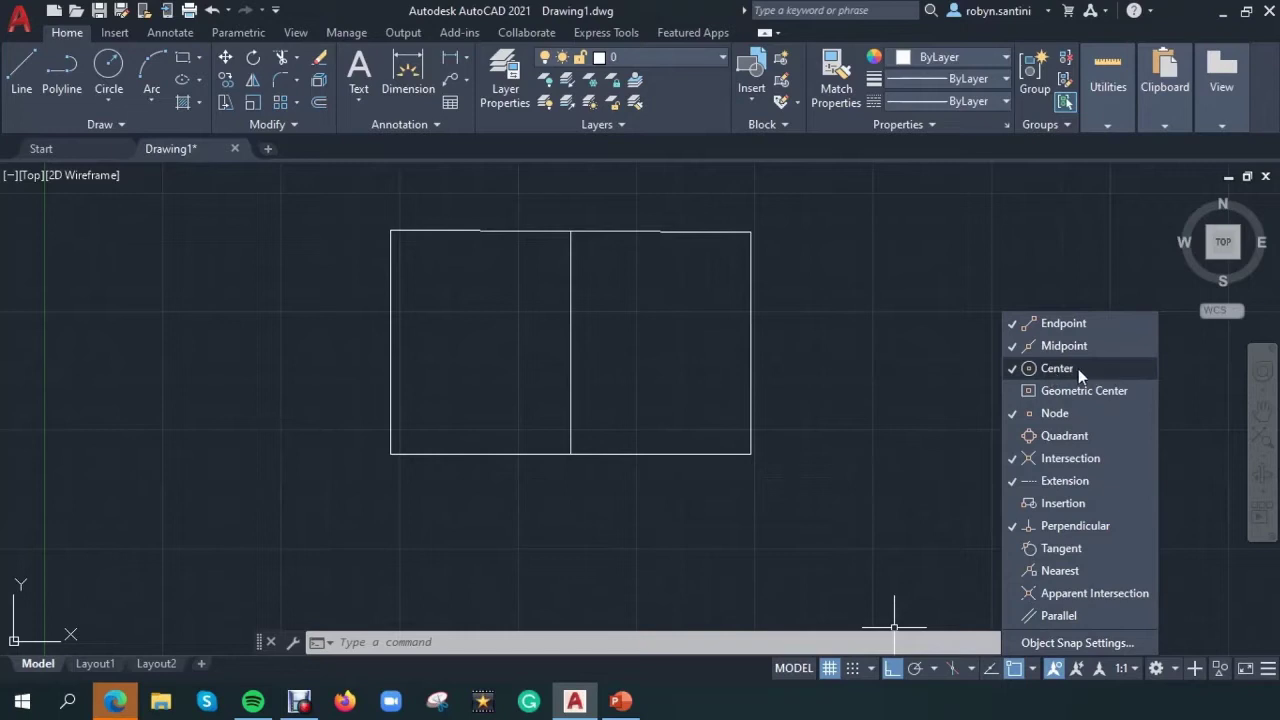
pyautogui.click(1012, 370)
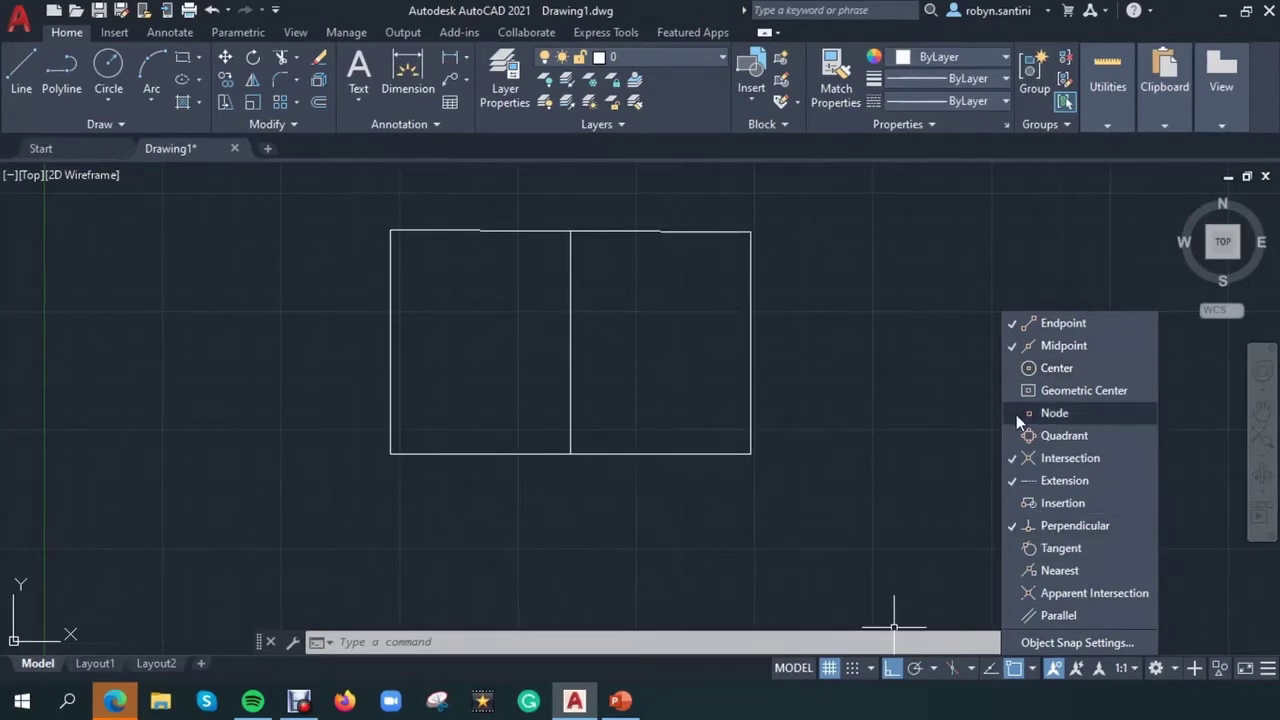
pyautogui.click(1016, 414)
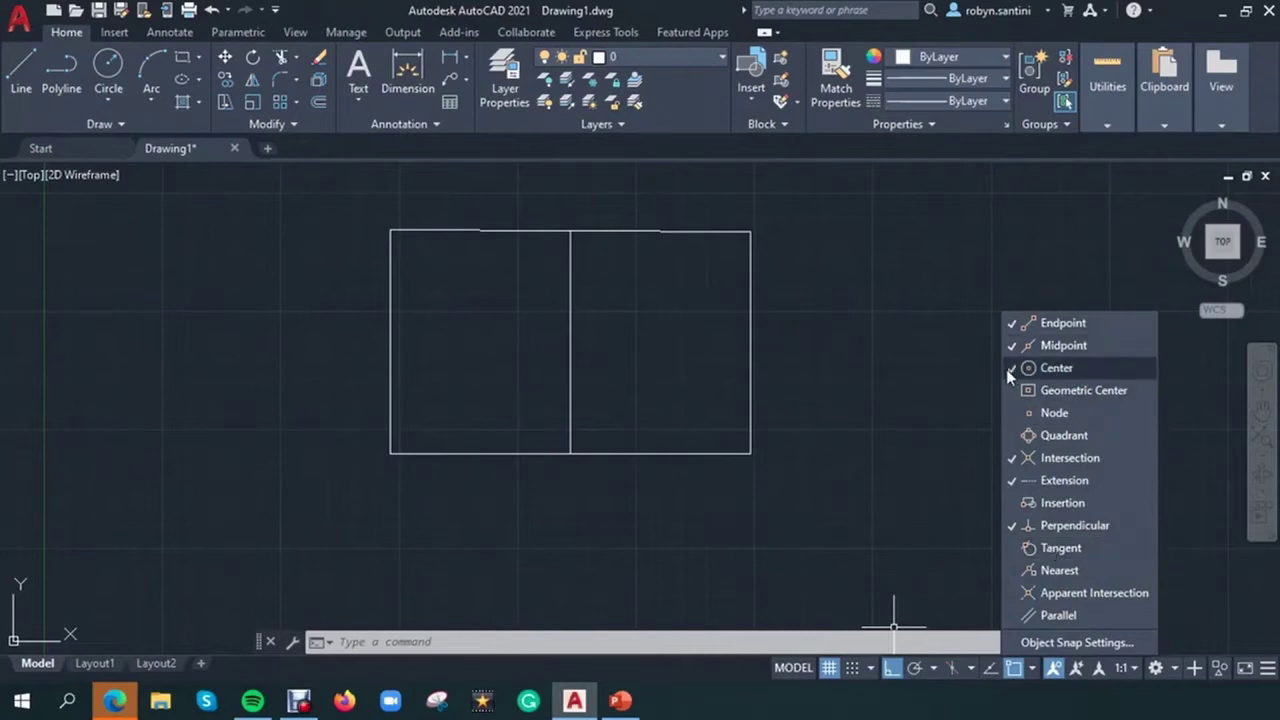
pyautogui.click(1008, 412)
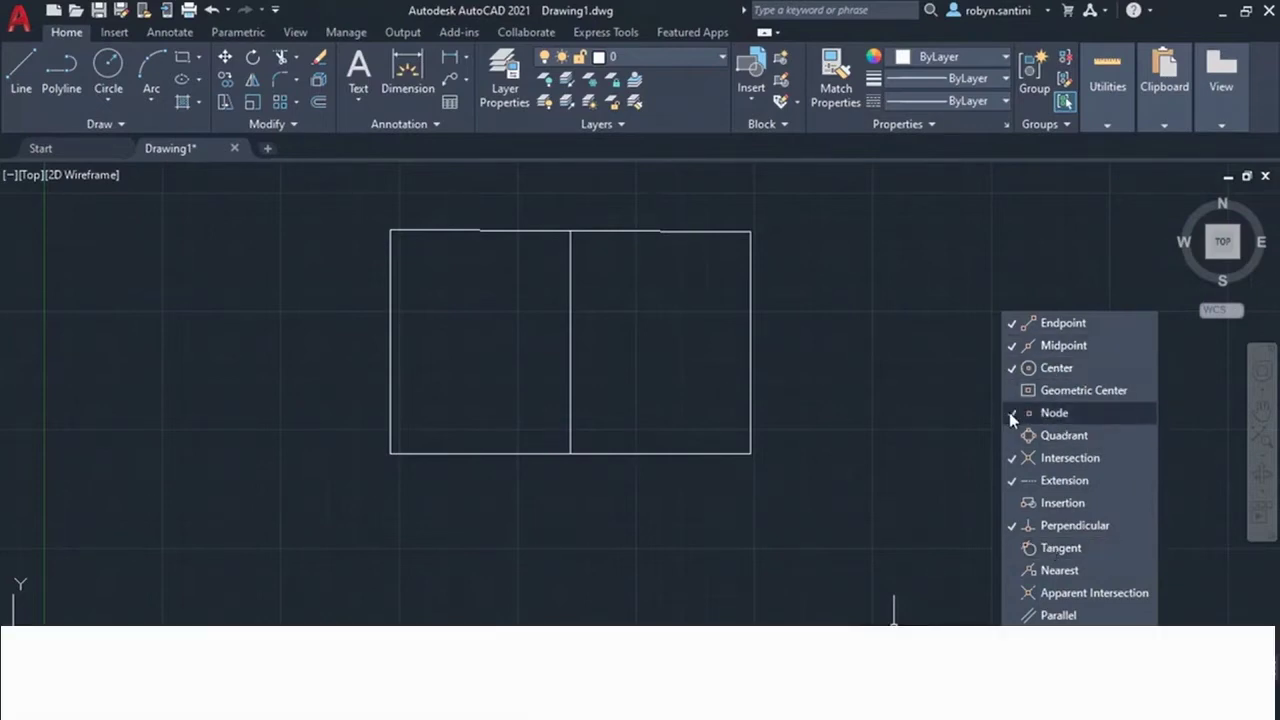
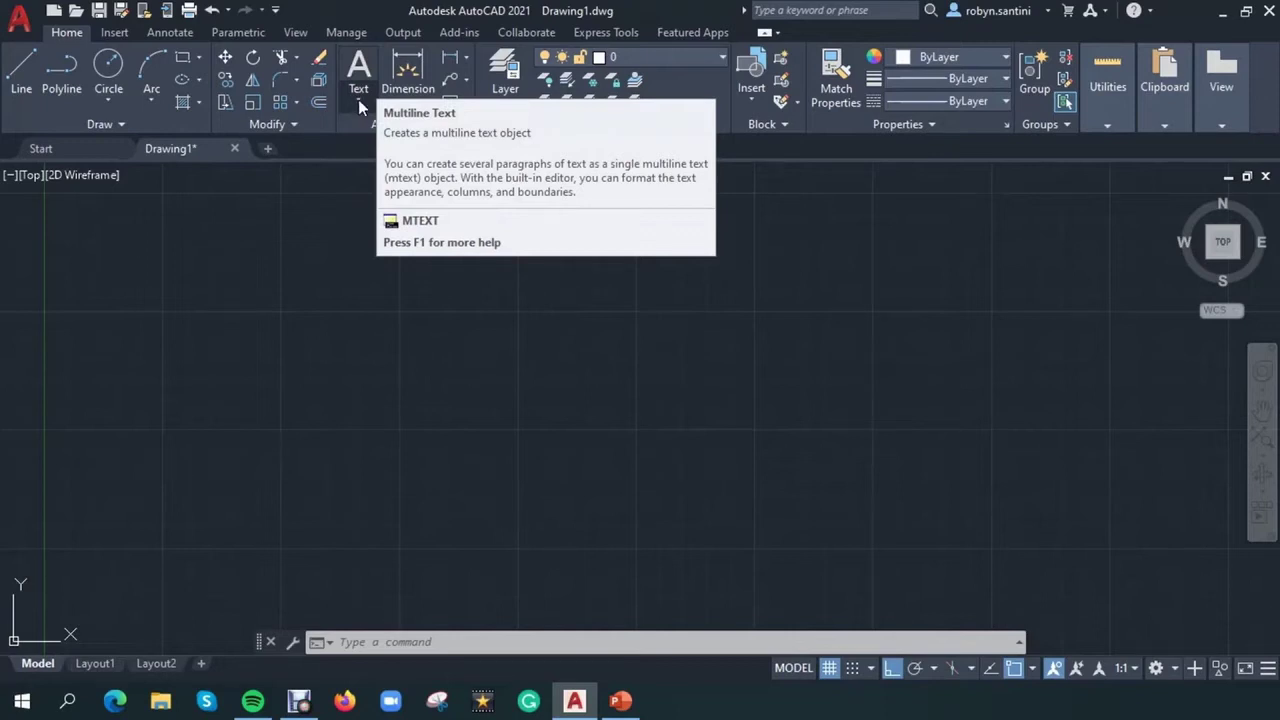
# Step: Start a Multiline Text object and define a wide text box across the middle of the empty drawing
pyautogui.click(359, 102)
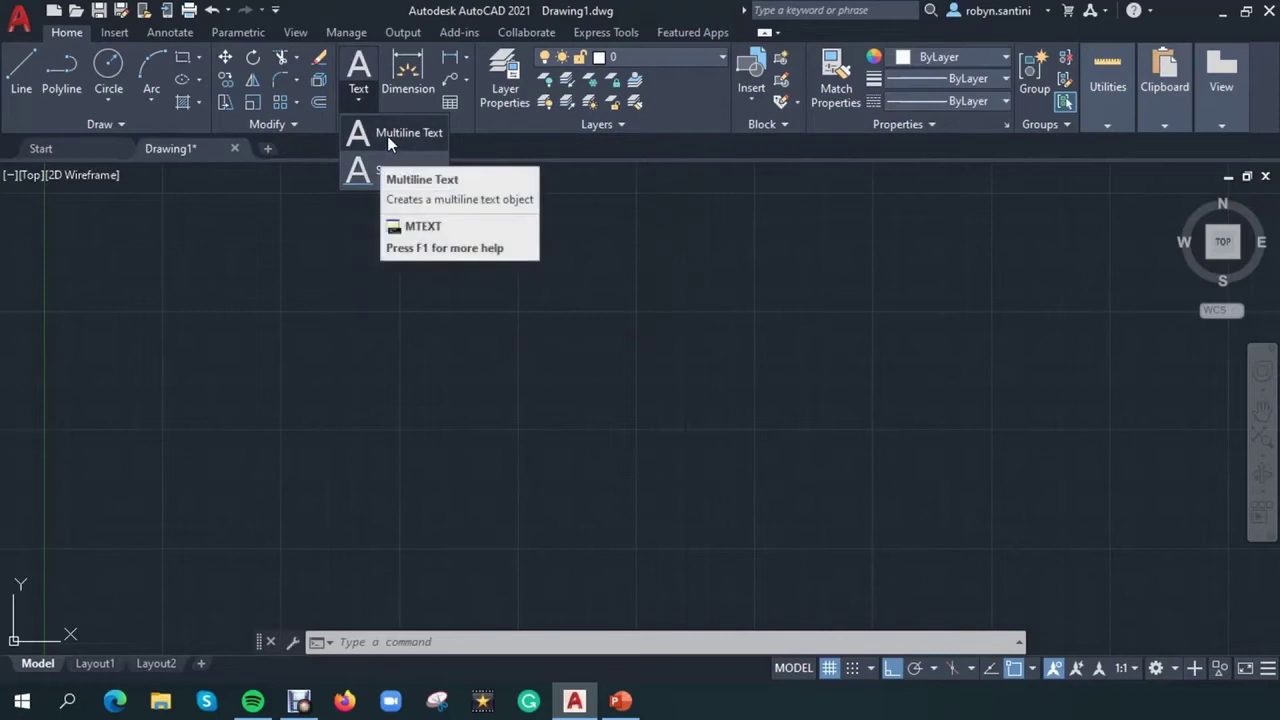
pyautogui.press('Escape')
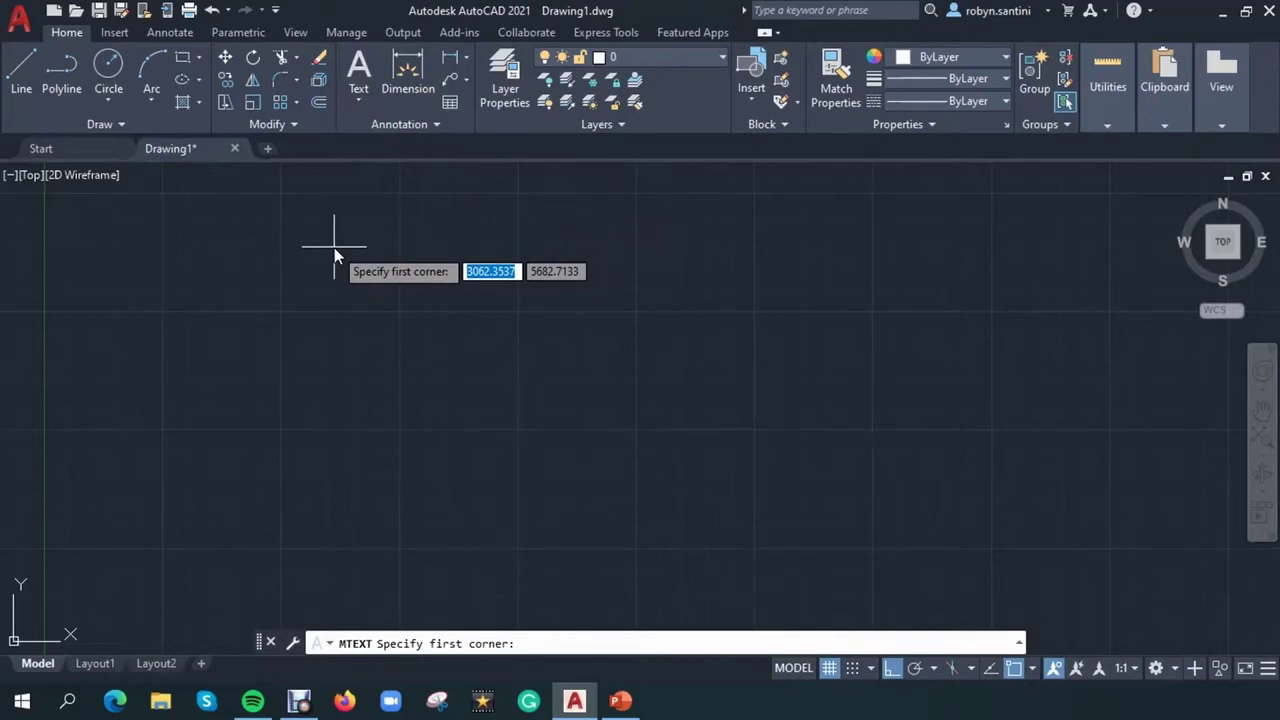
pyautogui.click(296, 209)
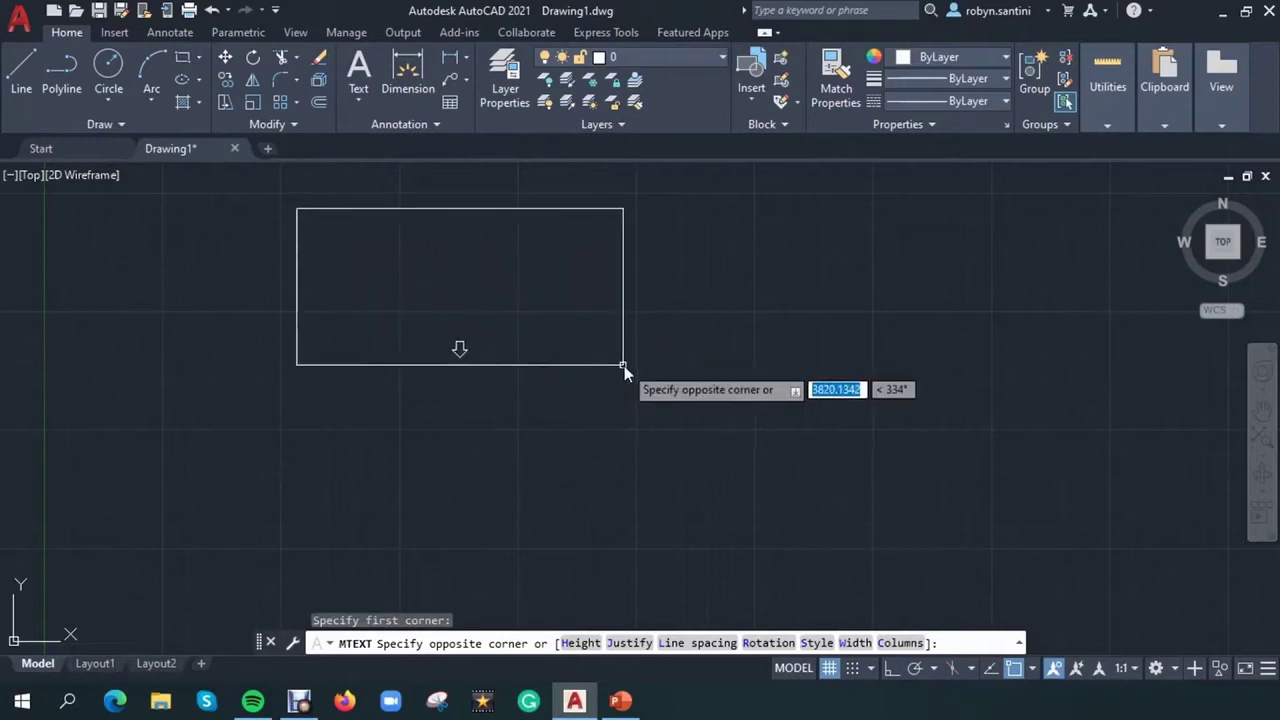
pyautogui.click(872, 420)
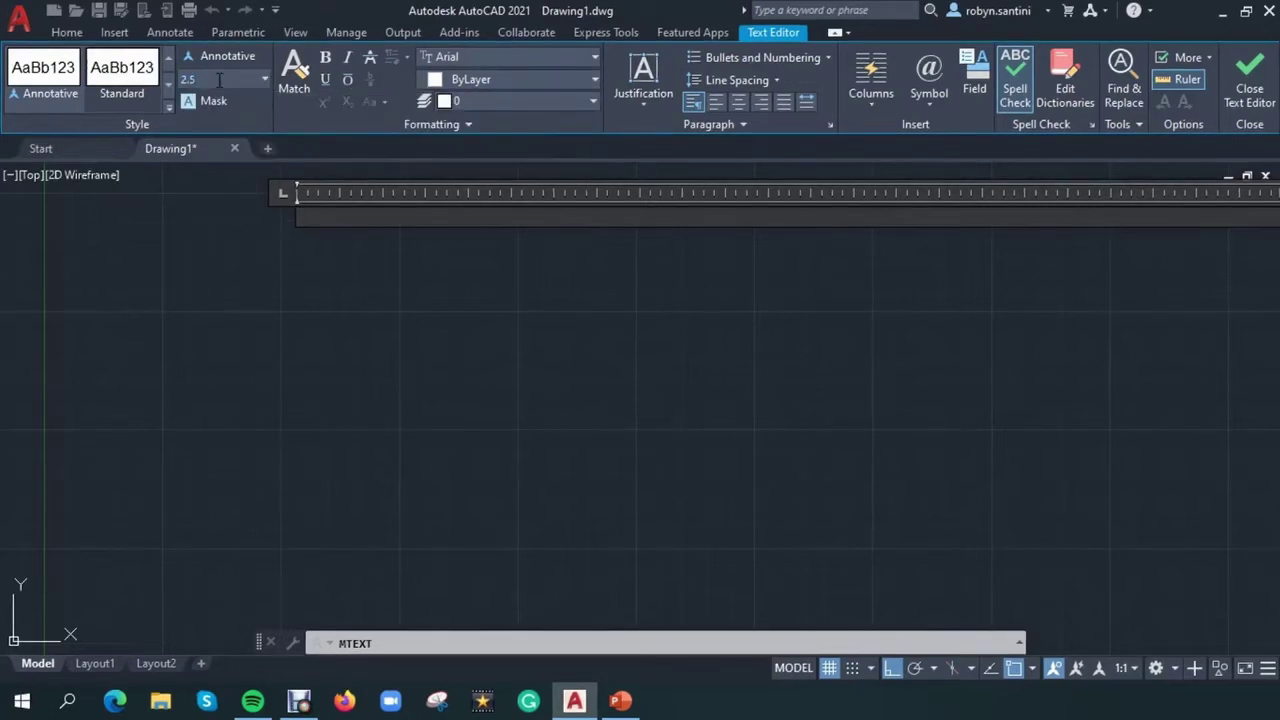
# Step: Try to set the text height to 100, and keep the text color at ByLayer
pyautogui.write('100')
pyautogui.press('Return')
pyautogui.click(465, 79)
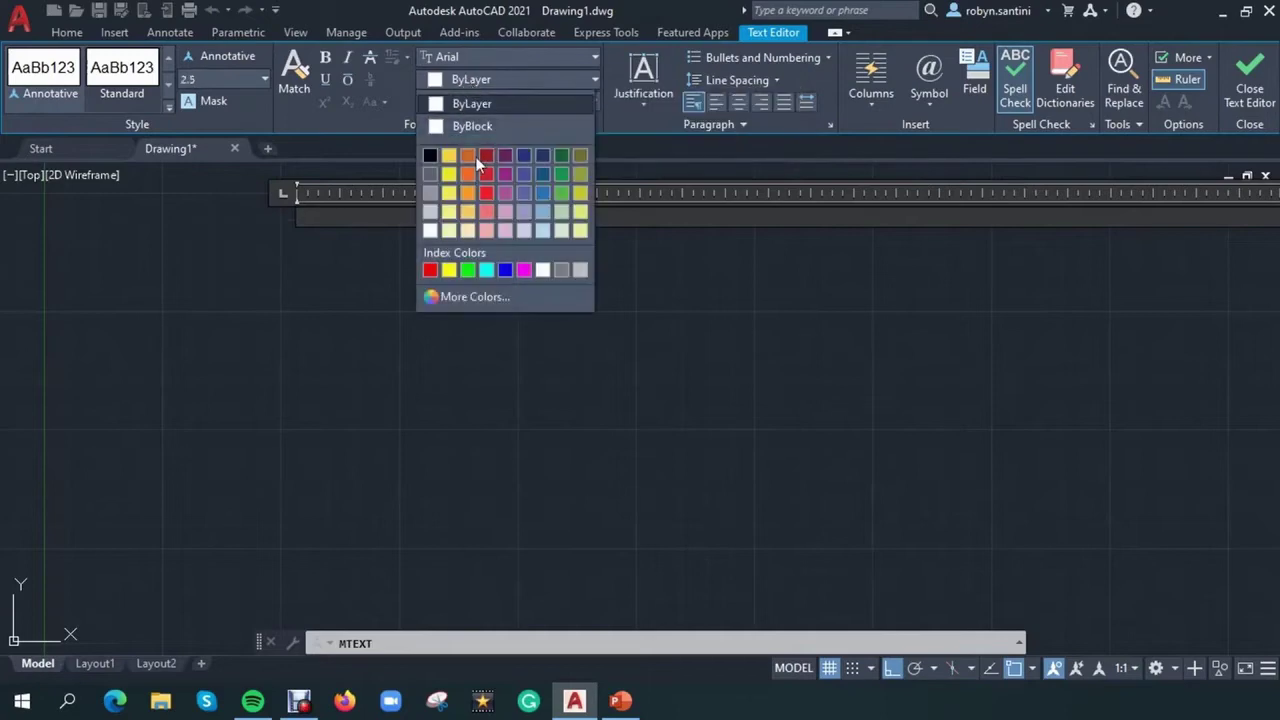
pyautogui.click(466, 103)
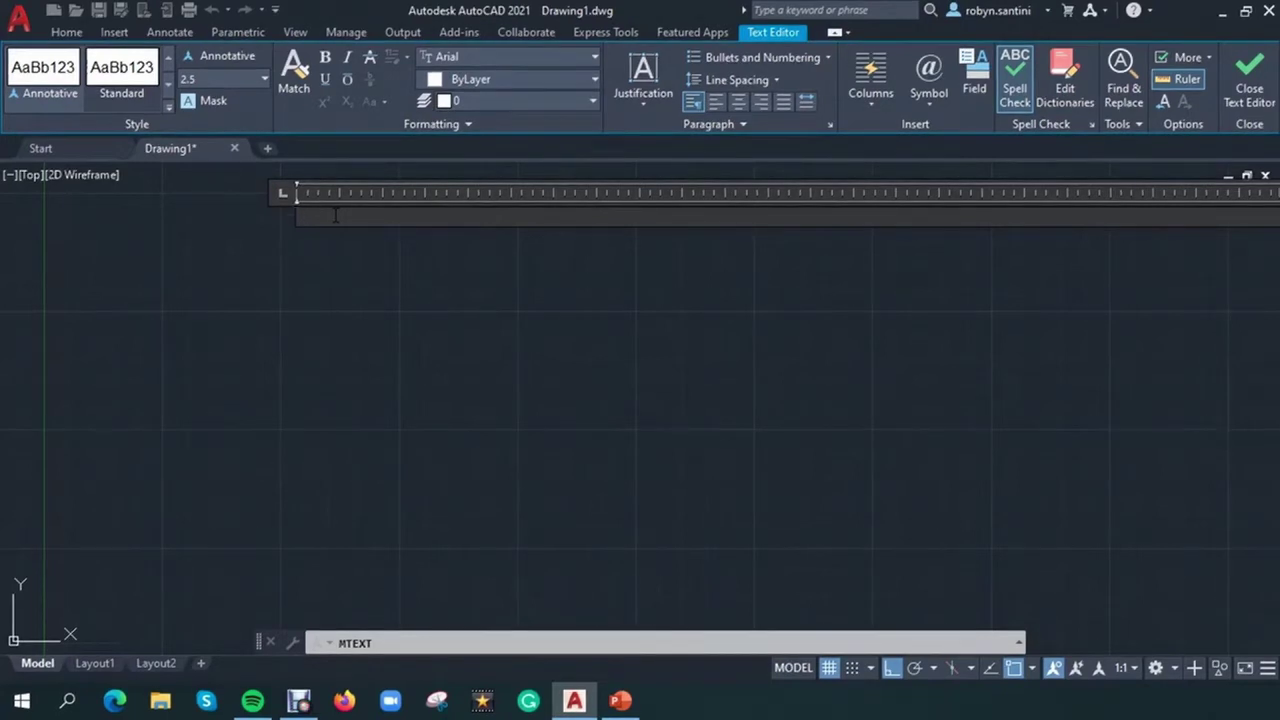
# Step: Enter the multiline text "Annotation AA" with "Text for my drawing" on a second line, and finish editing
pyautogui.write('Annotation AA')
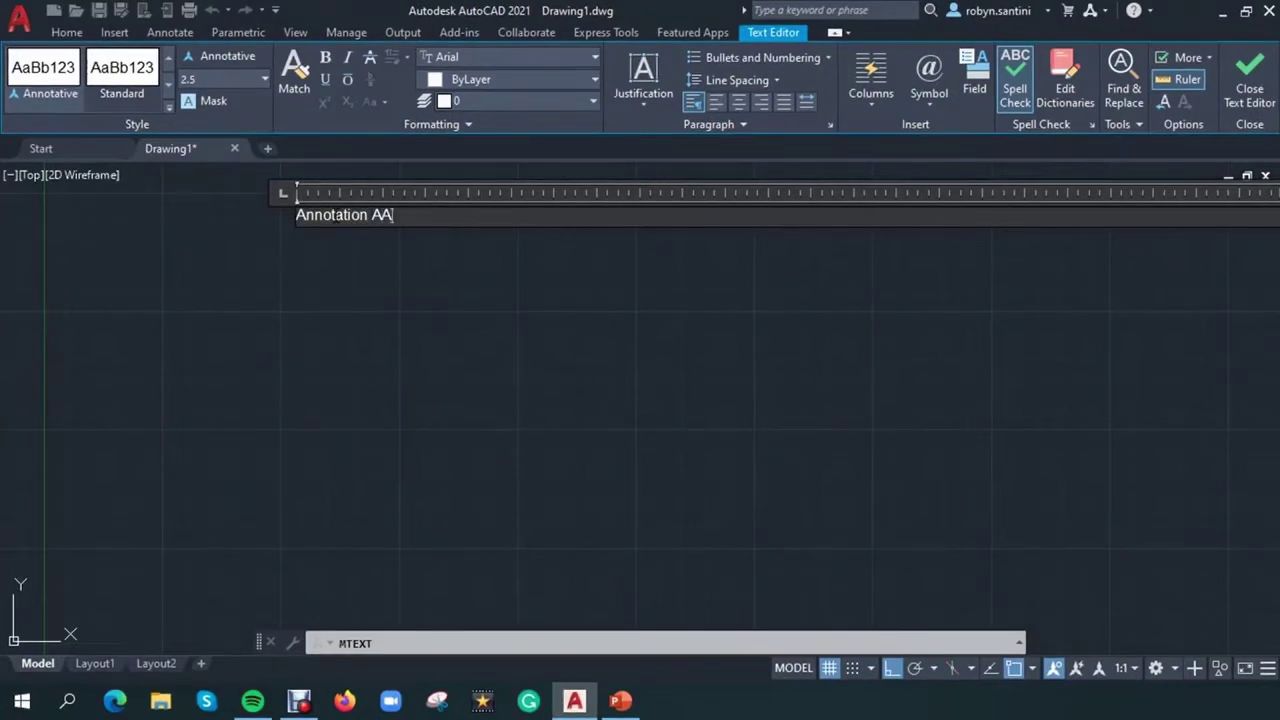
pyautogui.press('Return')
pyautogui.write('Text ')
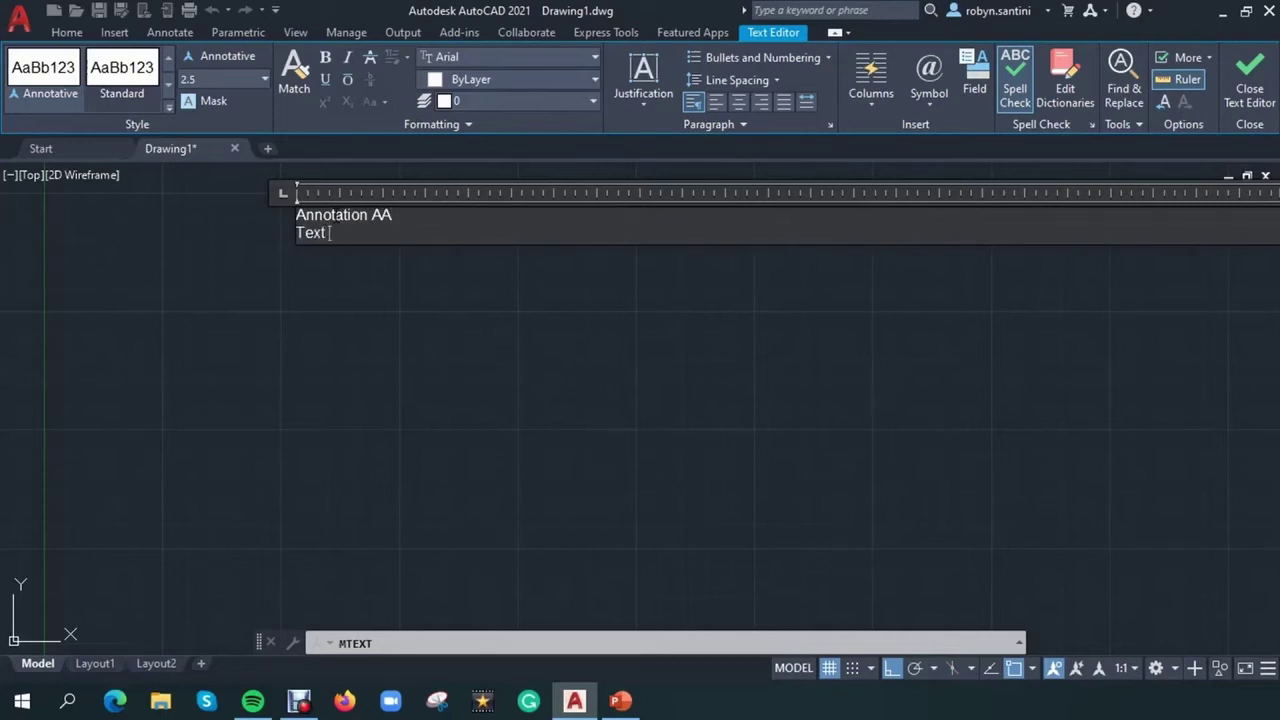
pyautogui.write('for my drawing')
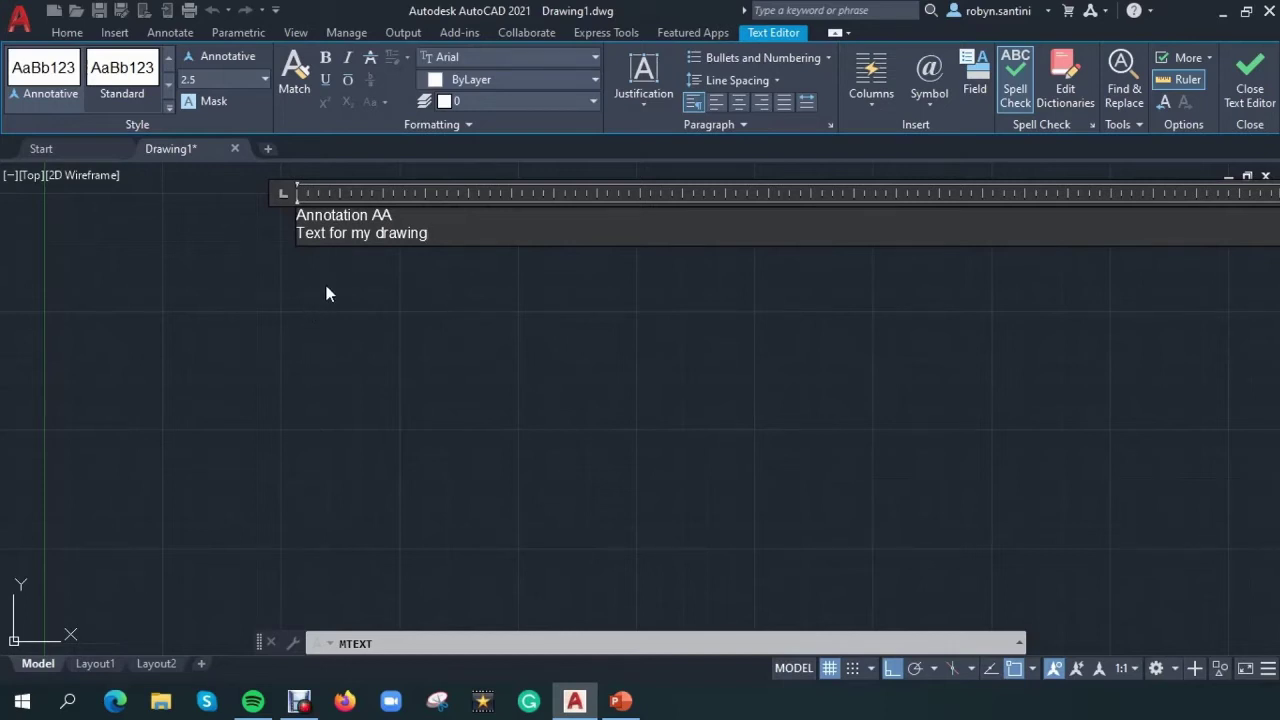
pyautogui.press('Escape')
# Step: Reopen the multiline text for editing and set the height of both lines to 100
pyautogui.moveTo(317, 240); pyautogui.dragTo(452, 369, button='middle')
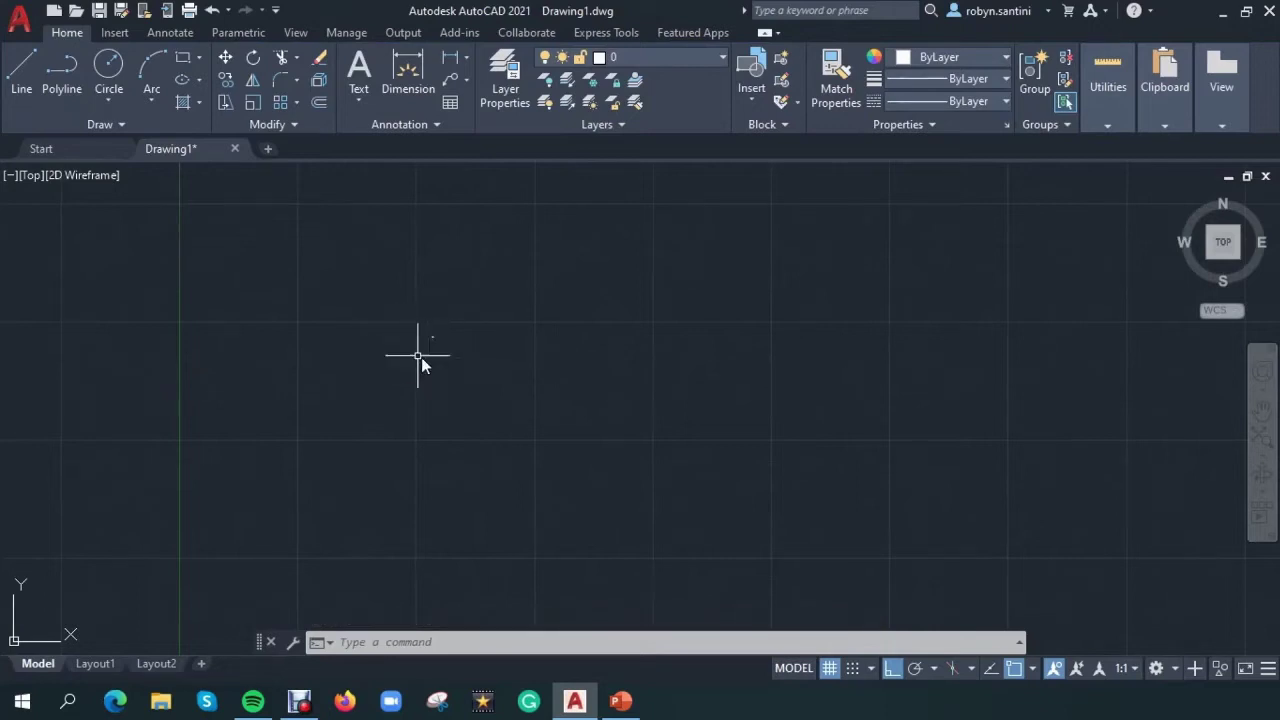
pyautogui.scroll(2, 432, 340)
pyautogui.scroll(10, 432, 340)
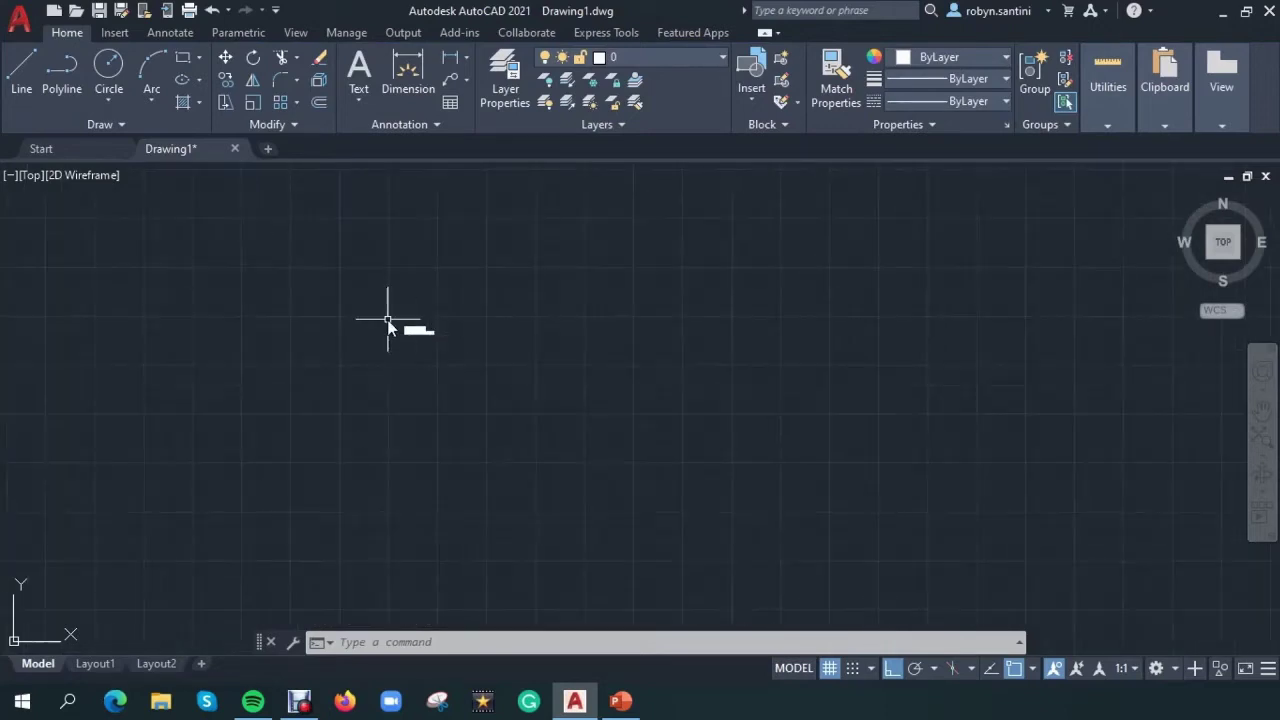
pyautogui.moveTo(746, 446); pyautogui.dragTo(635, 398, button='middle')
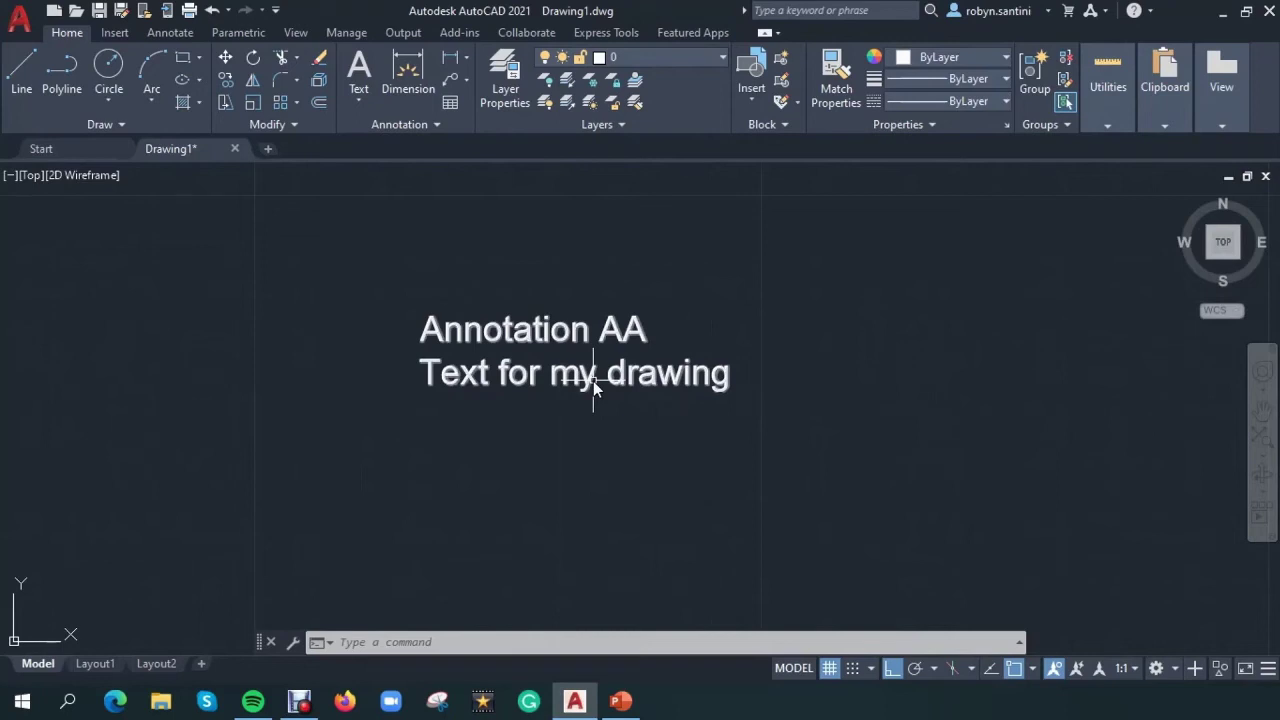
pyautogui.doubleClick(581, 330)
pyautogui.moveTo(772, 386)
pyautogui.mouseDown()
pyautogui.moveTo(620, 375)
pyautogui.moveTo(420, 330)
pyautogui.mouseUp()
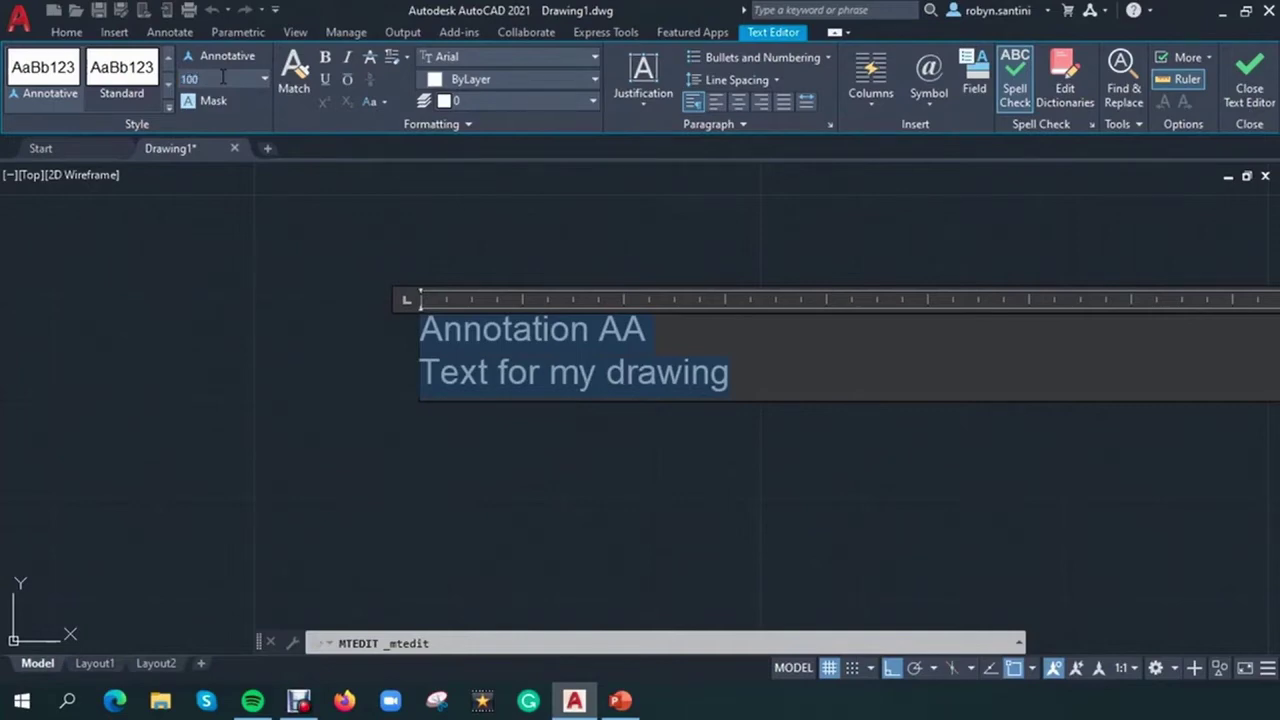
pyautogui.press('Return')
pyautogui.scroll(-10, 347, 294)
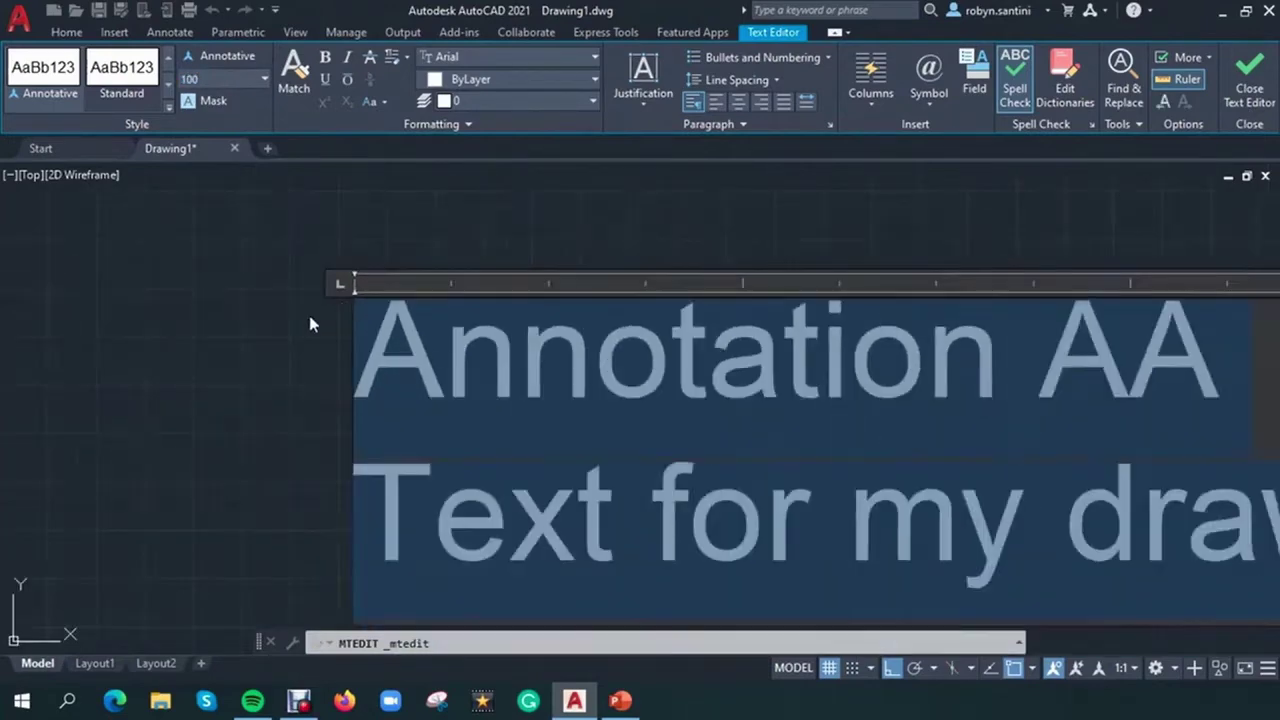
pyautogui.scroll(8, 368, 329)
pyautogui.scroll(-2, 460, 357)
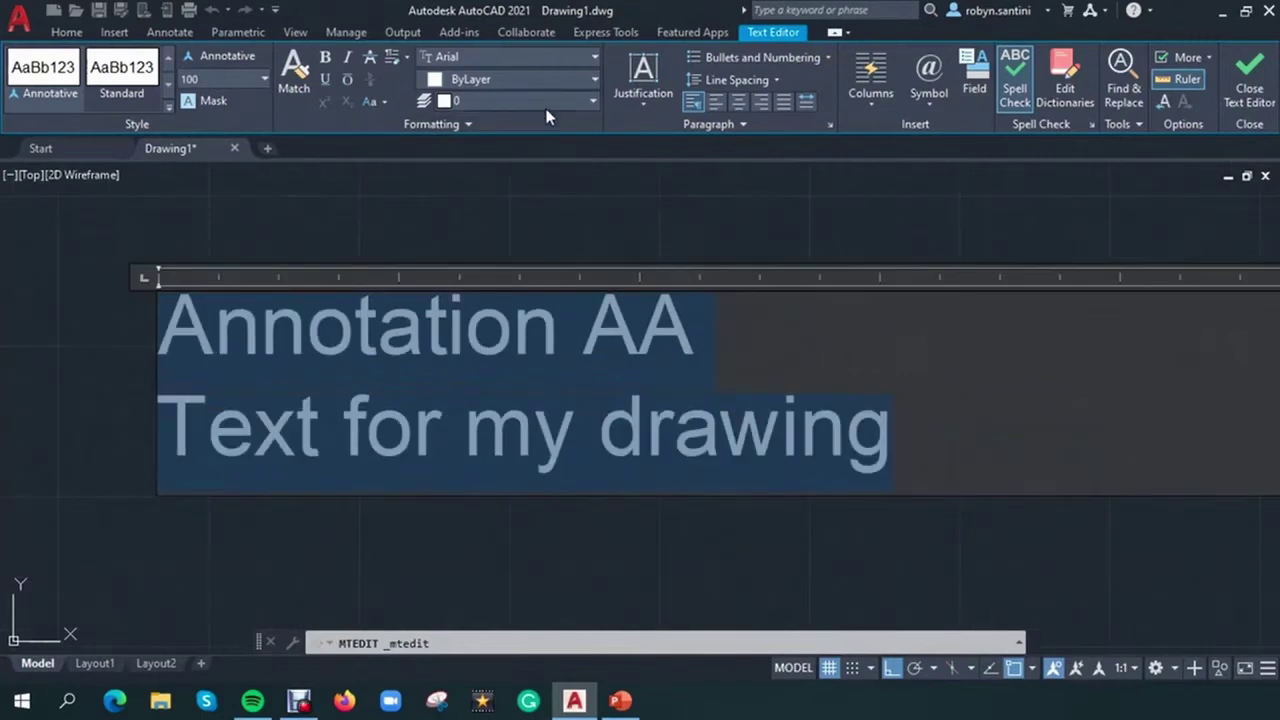
# Step: Color both lines of the multiline text red (237,31,36) and make them bold
pyautogui.click(588, 79)
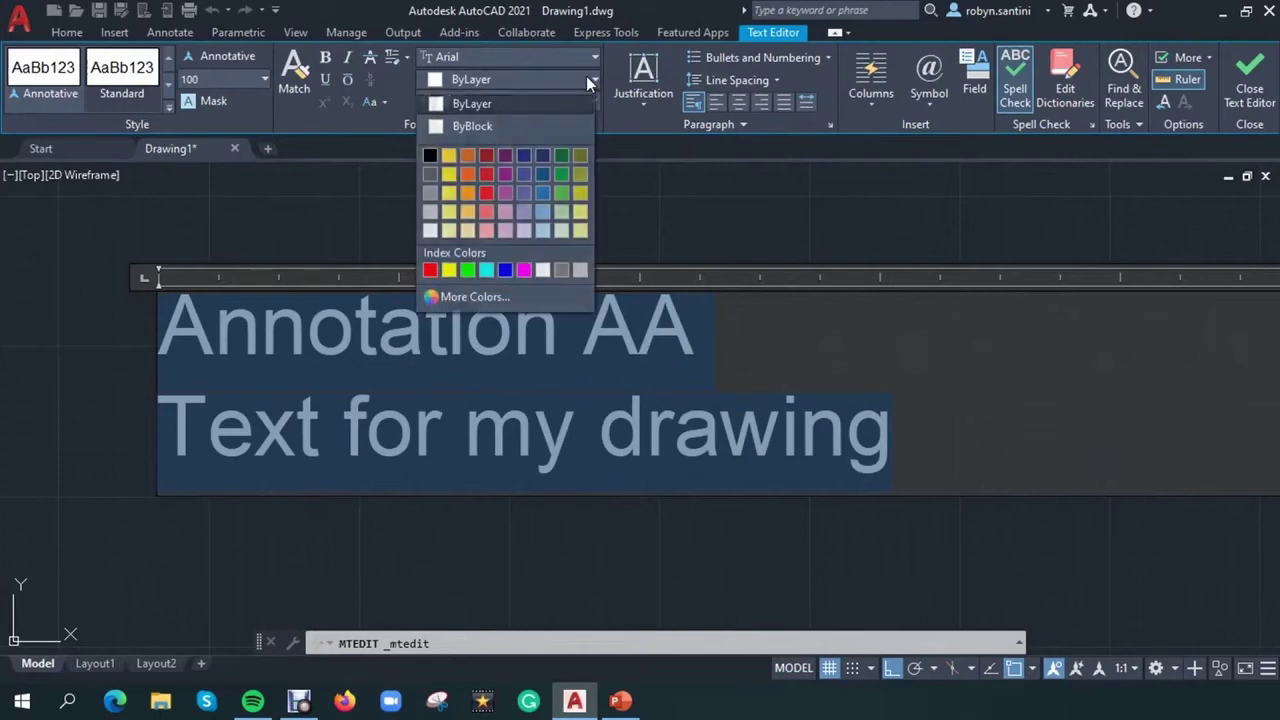
pyautogui.click(486, 195)
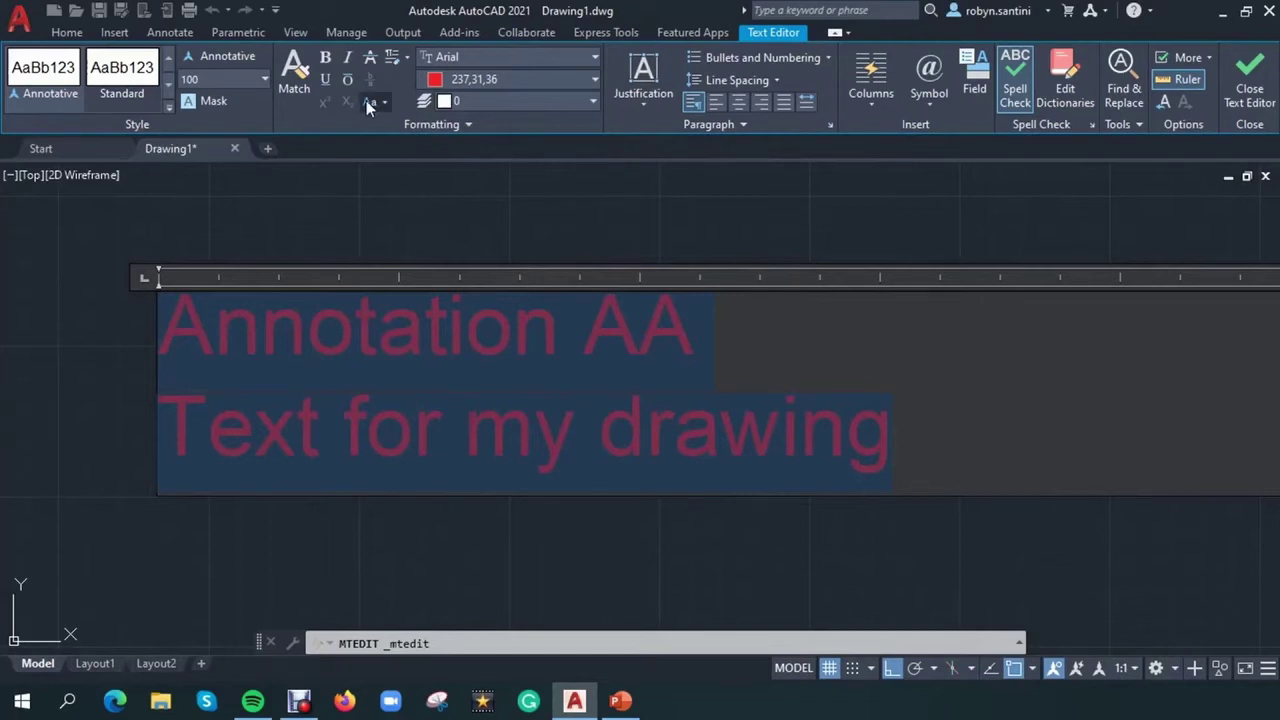
pyautogui.click(327, 58)
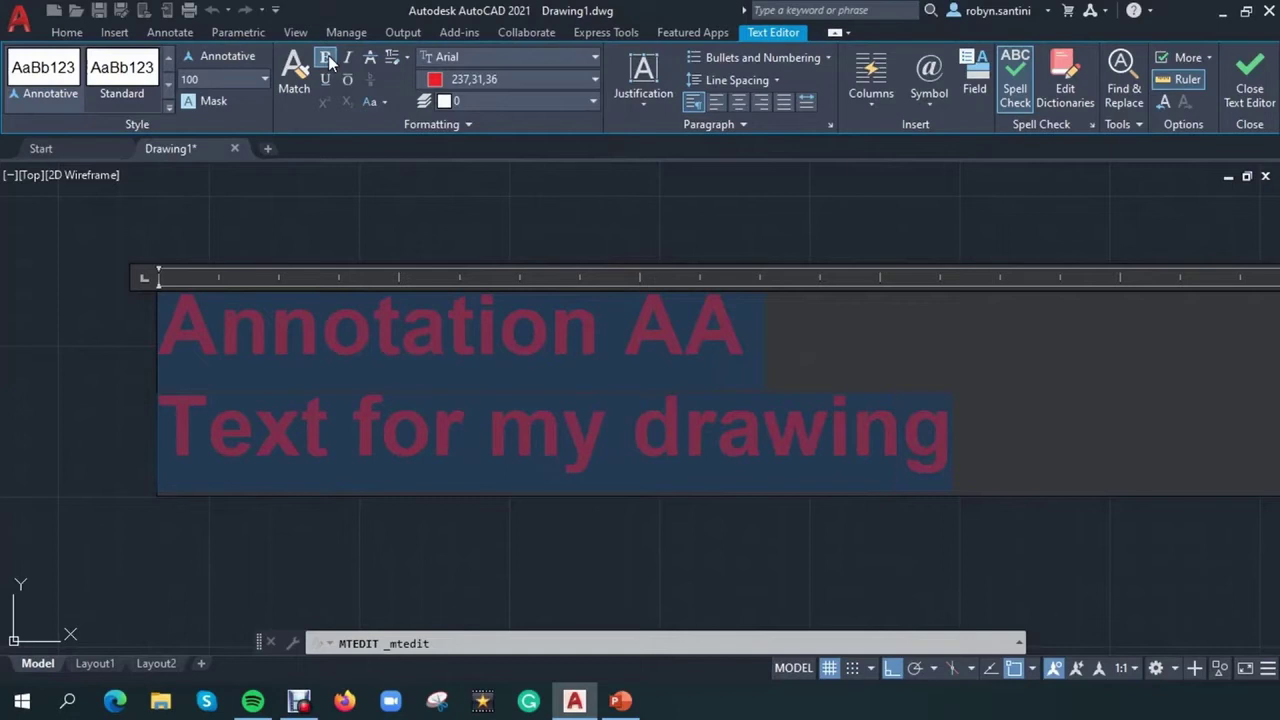
pyautogui.click(455, 344)
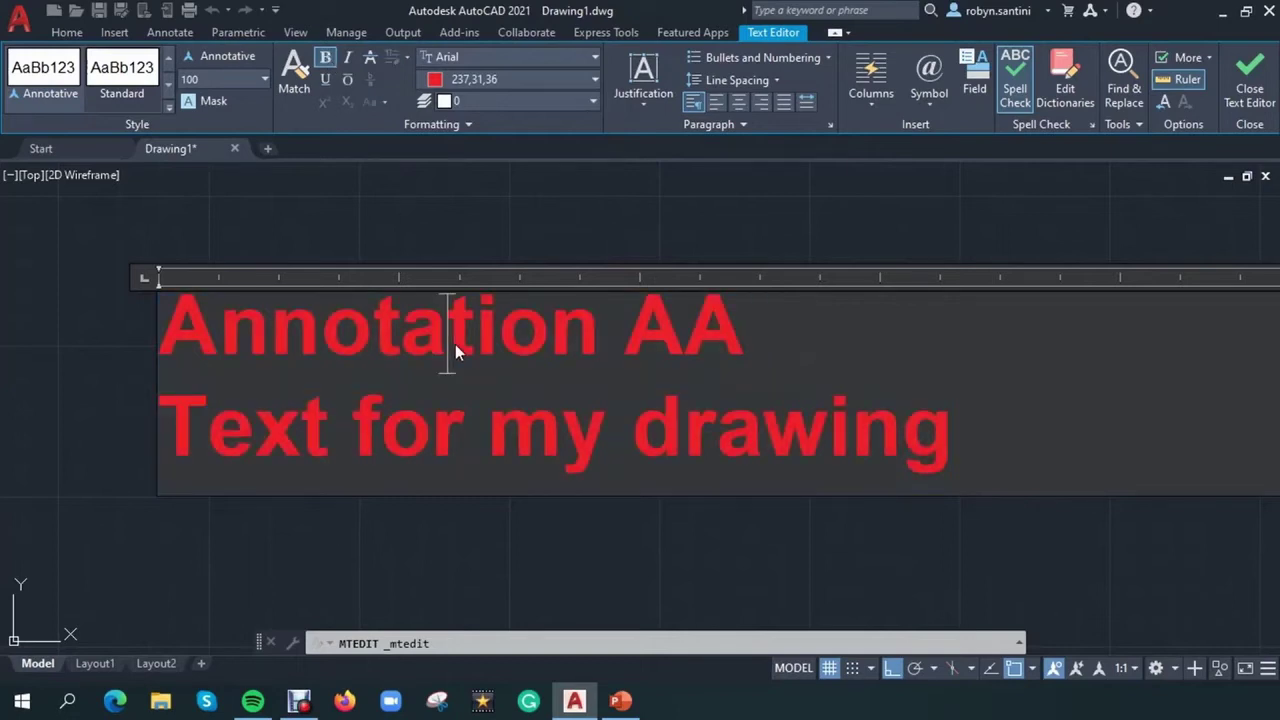
# Step: Underline the first line, "Annotation AA", keeping it bold, and finish editing the multiline text
pyautogui.moveTo(766, 350)
pyautogui.mouseDown()
pyautogui.moveTo(224, 343)
pyautogui.moveTo(160, 330)
pyautogui.mouseUp()
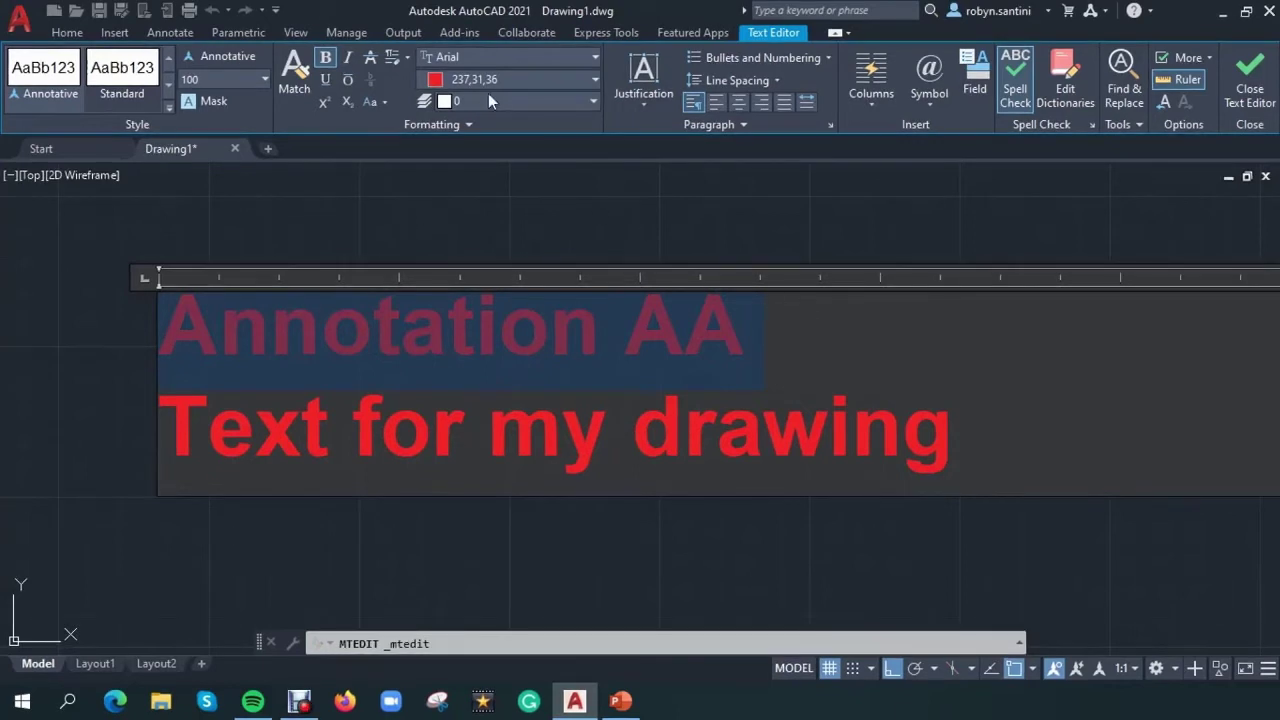
pyautogui.click(325, 57)
pyautogui.click(327, 82)
pyautogui.click(402, 210)
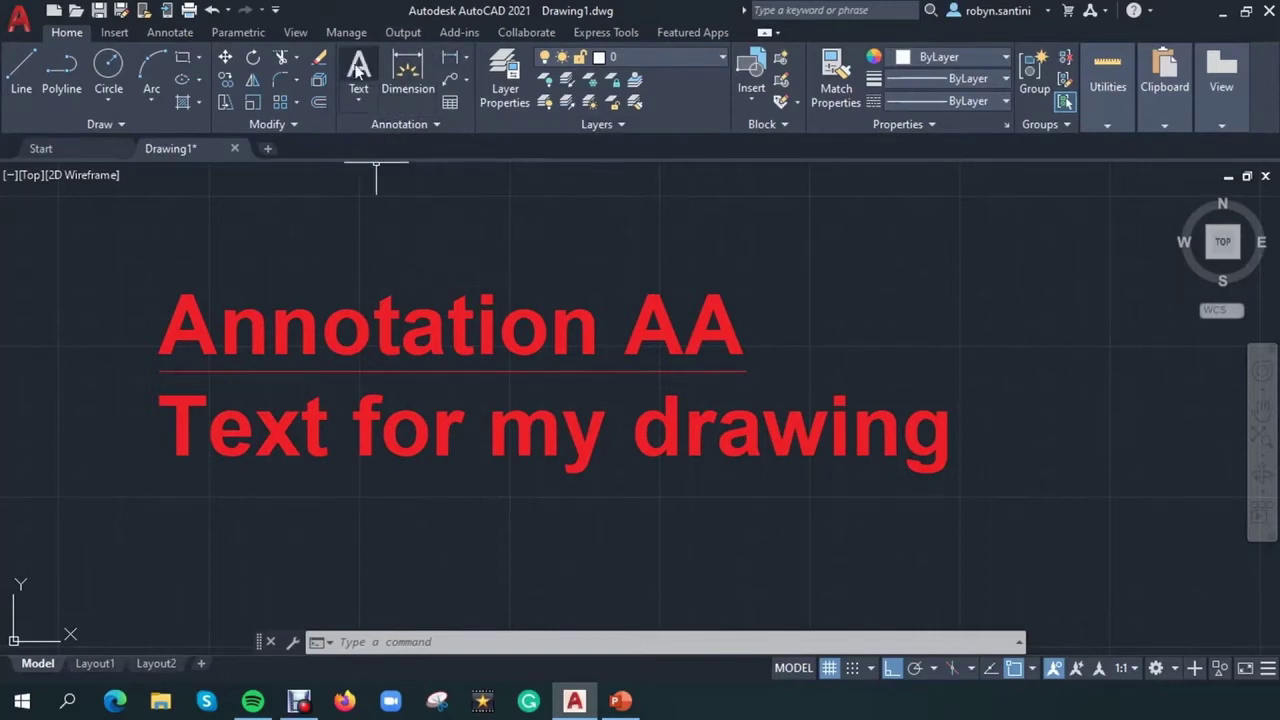
# Step: Start a Single Line text in the empty area below the red text, picking its start point, a large height and a horizontal rotation
pyautogui.click(361, 101)
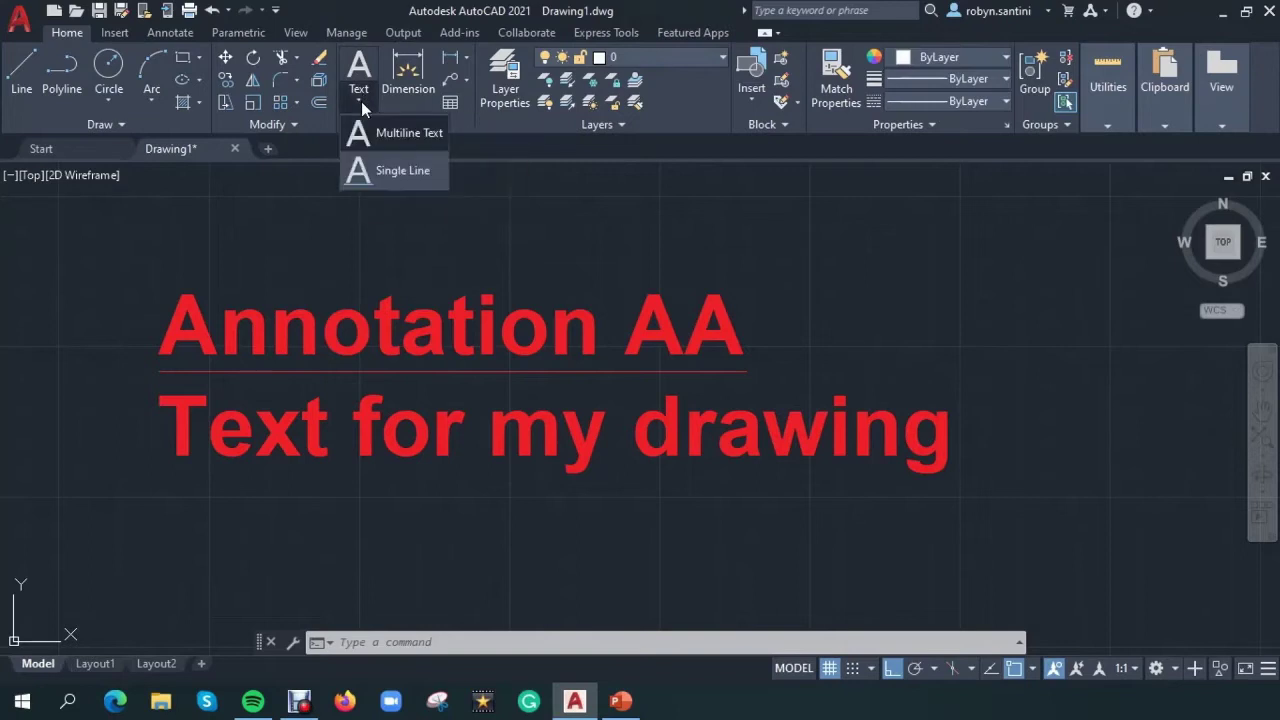
pyautogui.click(404, 172)
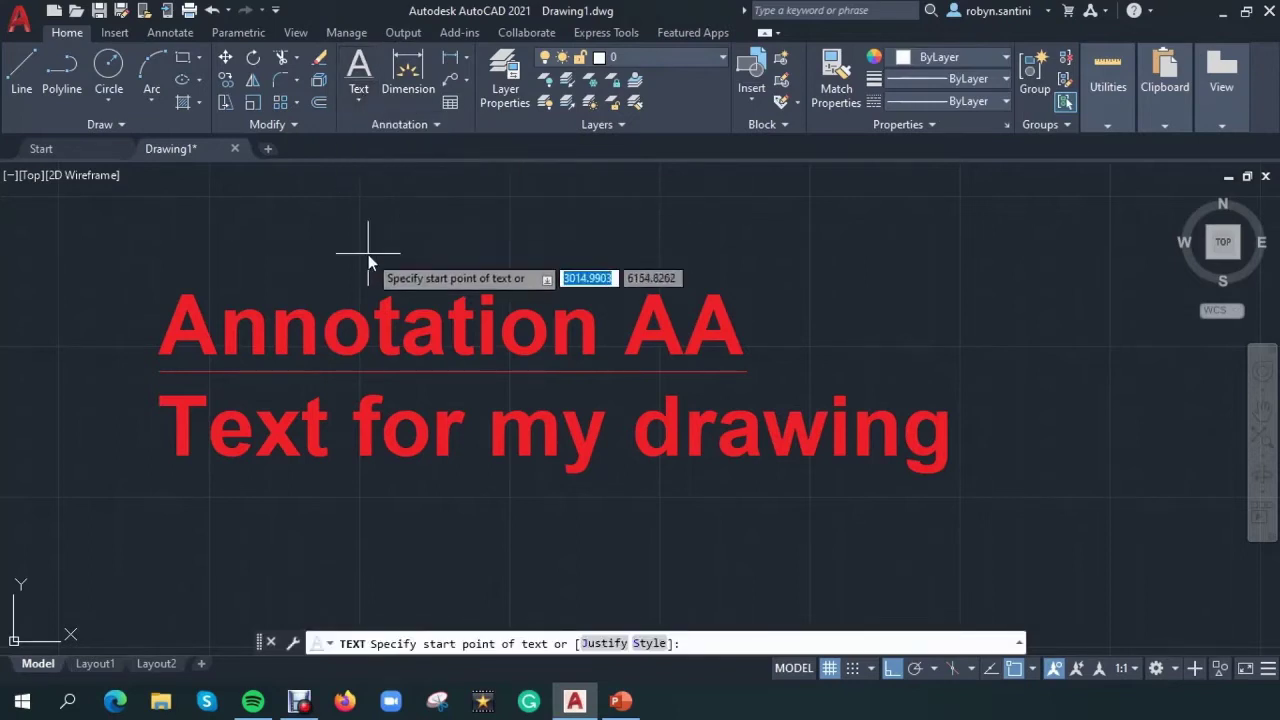
pyautogui.scroll(-4, 368, 254)
pyautogui.moveTo(358, 382)
pyautogui.mouseDown(button='middle')
pyautogui.moveTo(471, 243)
pyautogui.moveTo(474, 312)
pyautogui.mouseUp(button='middle')
pyautogui.moveTo(629, 436)
pyautogui.mouseDown(button='middle')
pyautogui.moveTo(640, 372)
pyautogui.moveTo(586, 329)
pyautogui.mouseUp(button='middle')
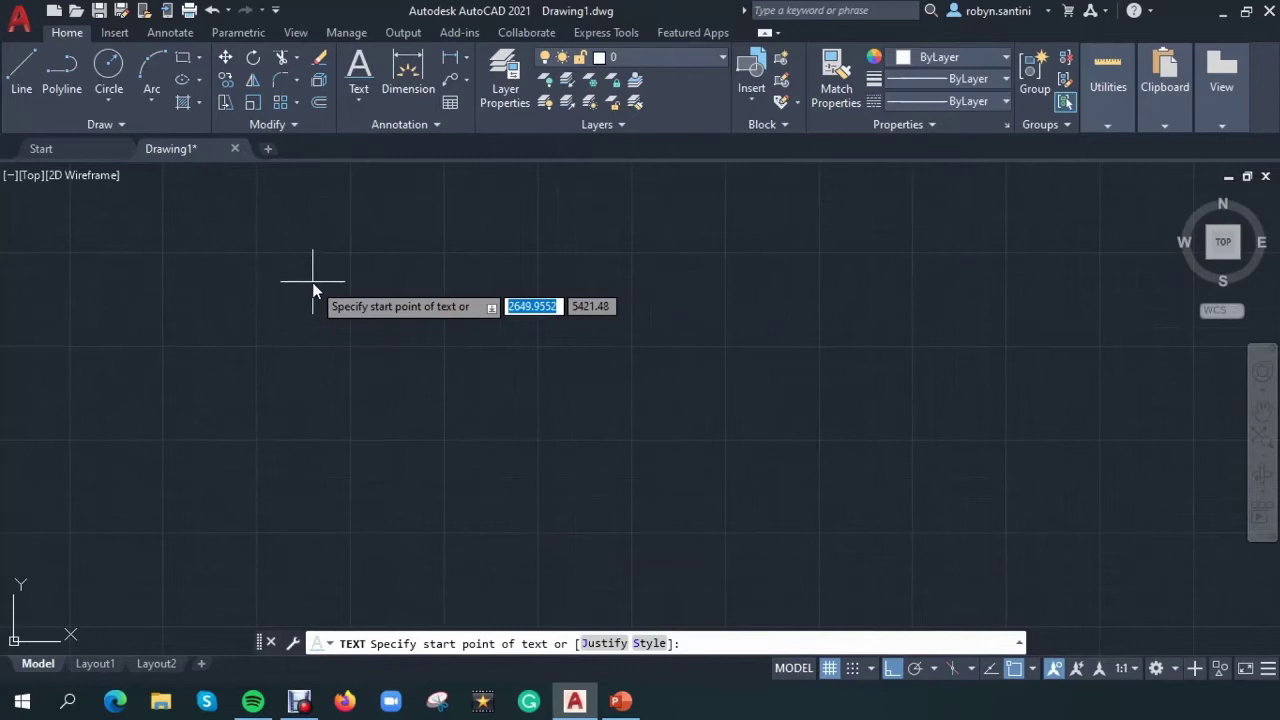
pyautogui.click(265, 259)
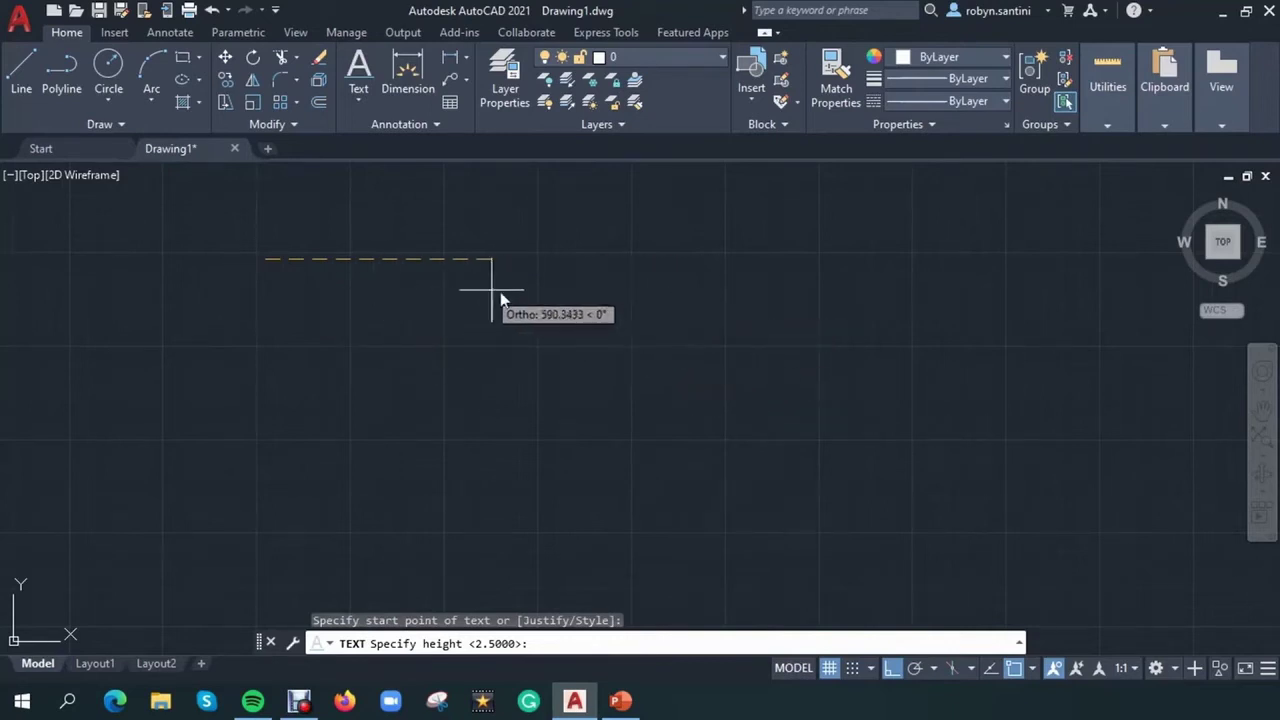
pyautogui.click(934, 293)
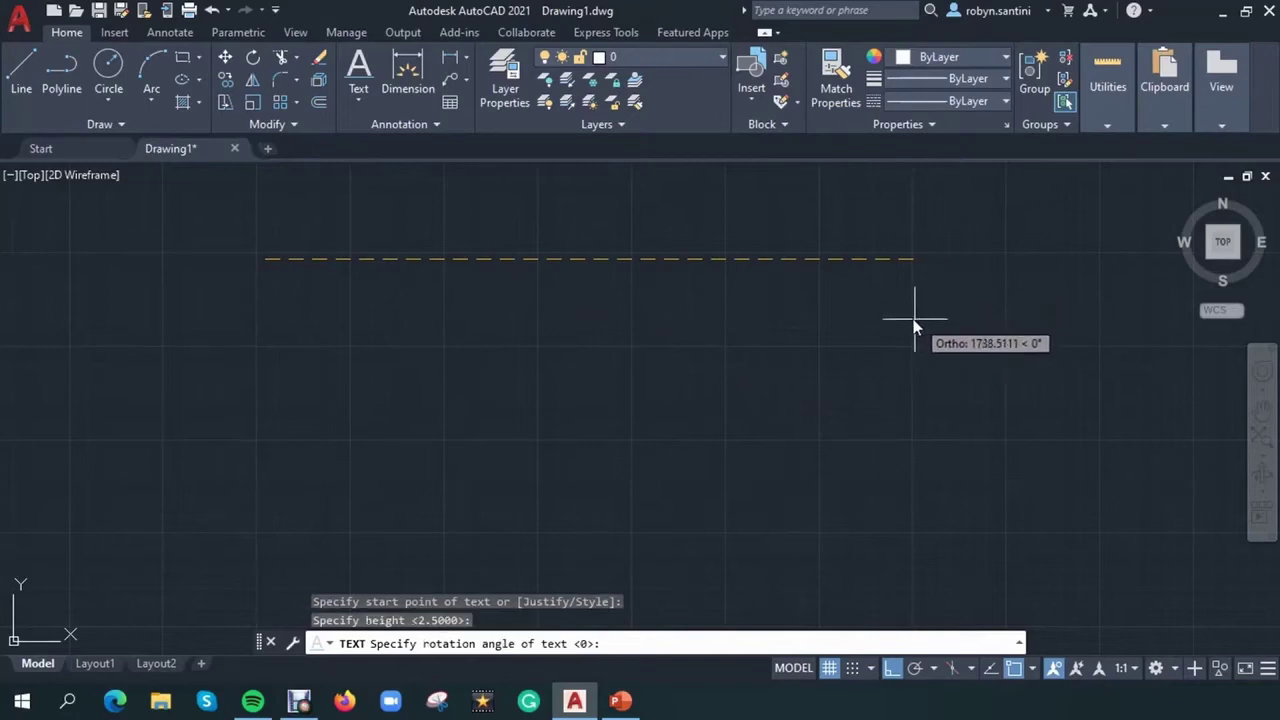
pyautogui.click(894, 268)
pyautogui.scroll(-5, 258, 257)
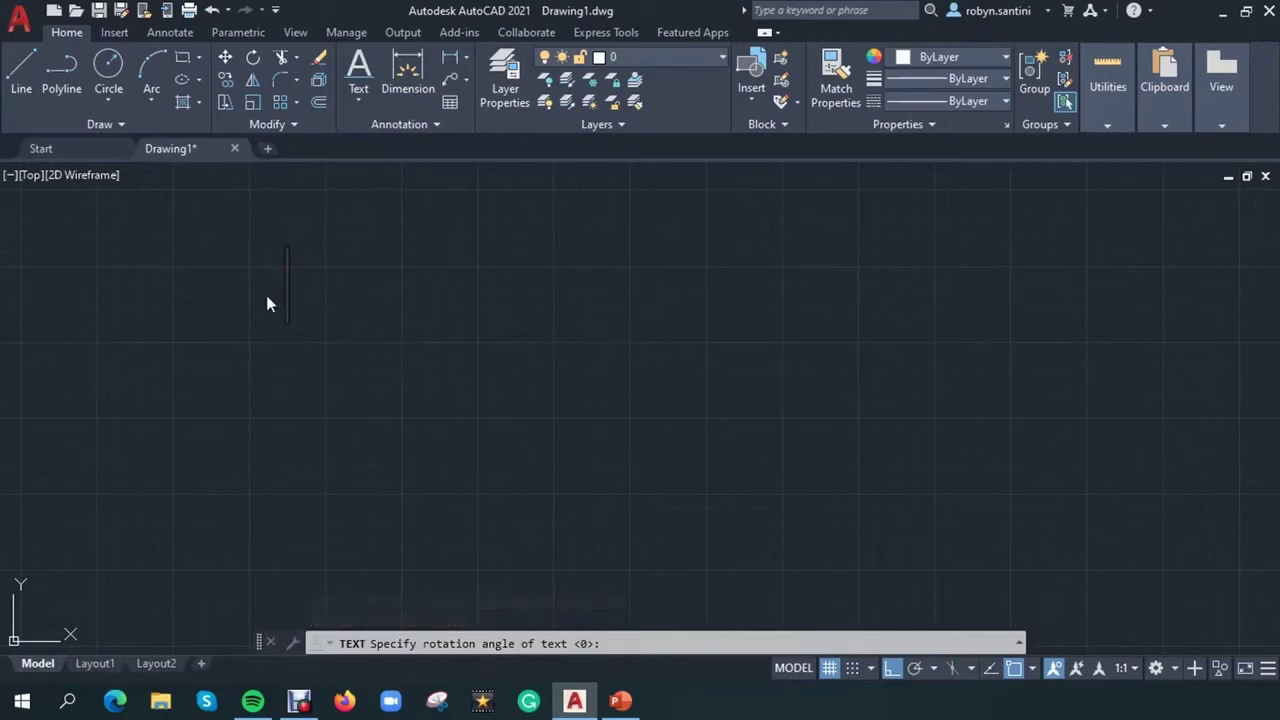
# Step: Enter "Annotation is key:" as the first line of the single-line text, correcting the misspellings
pyautogui.write('An')
pyautogui.write('otaion')
pyautogui.press('BackSpace')
pyautogui.press('BackSpace')
pyautogui.press('BackSpace')
pyautogui.press('BackSpace')
pyautogui.press('BackSpace')
pyautogui.press('BackSpace')
pyautogui.write('notai')
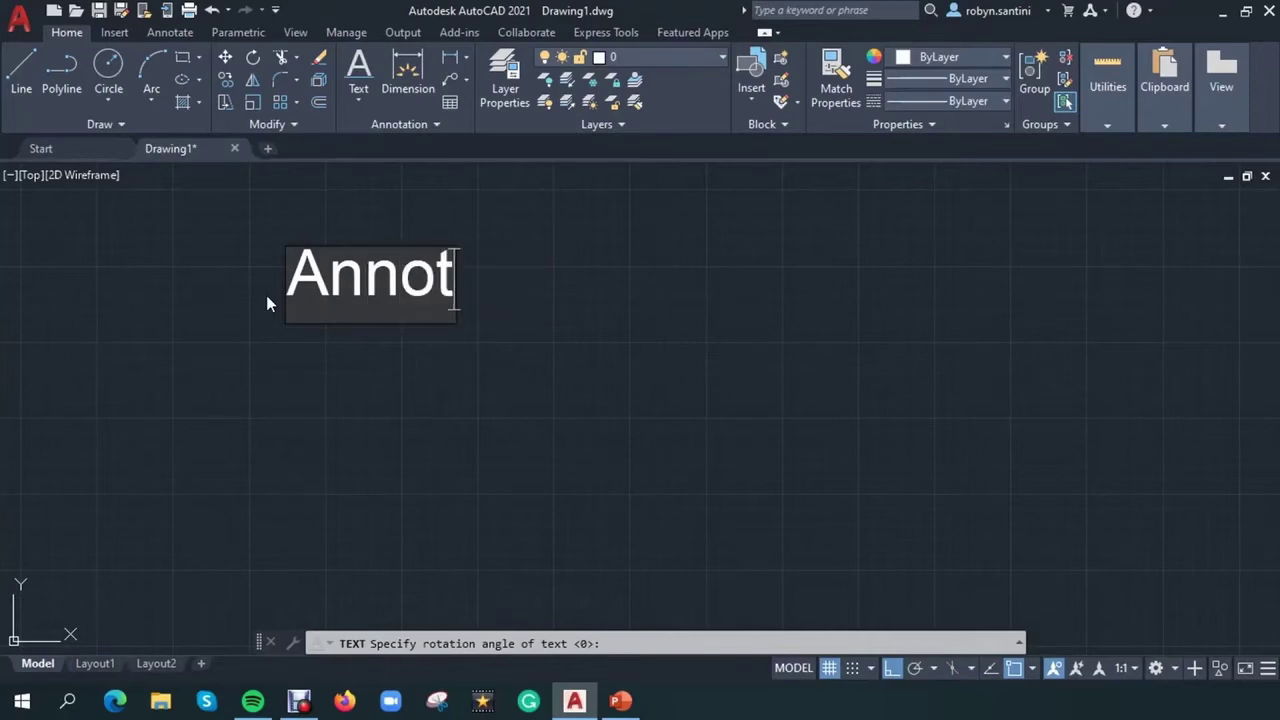
pyautogui.press('BackSpace')
pyautogui.press('BackSpace')
pyautogui.press('BackSpace')
pyautogui.write('tation is key:')
# Step: Add the second line "Timber table, Oak" and end the single-line text
pyautogui.press('Return')
pyautogui.write('The timber ta')
pyautogui.press('BackSpace')
pyautogui.press('BackSpace')
pyautogui.press('BackSpace')
pyautogui.press('BackSpace')
pyautogui.press('BackSpace')
pyautogui.press('BackSpace')
pyautogui.press('BackSpace')
pyautogui.press('BackSpace')
pyautogui.press('BackSpace')
pyautogui.press('BackSpace')
pyautogui.press('BackSpace')
pyautogui.press('BackSpace')
pyautogui.press('BackSpace')
pyautogui.write('Tim')
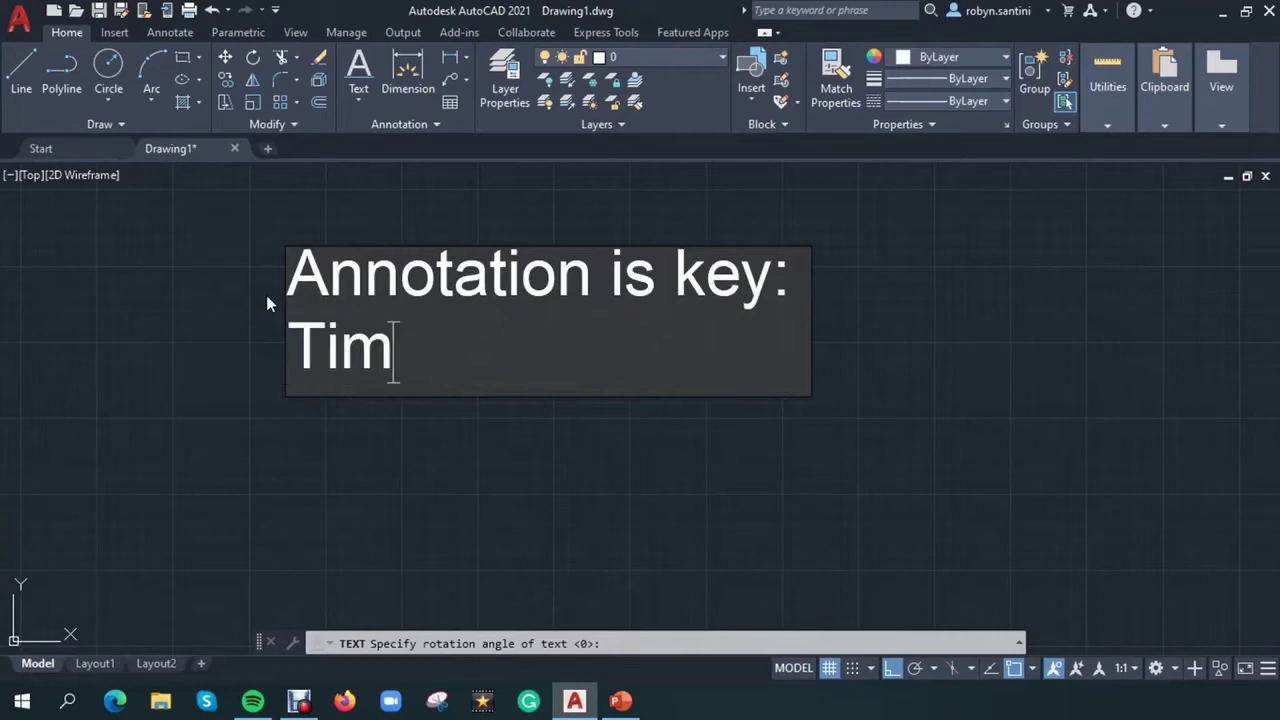
pyautogui.write('ber table, ')
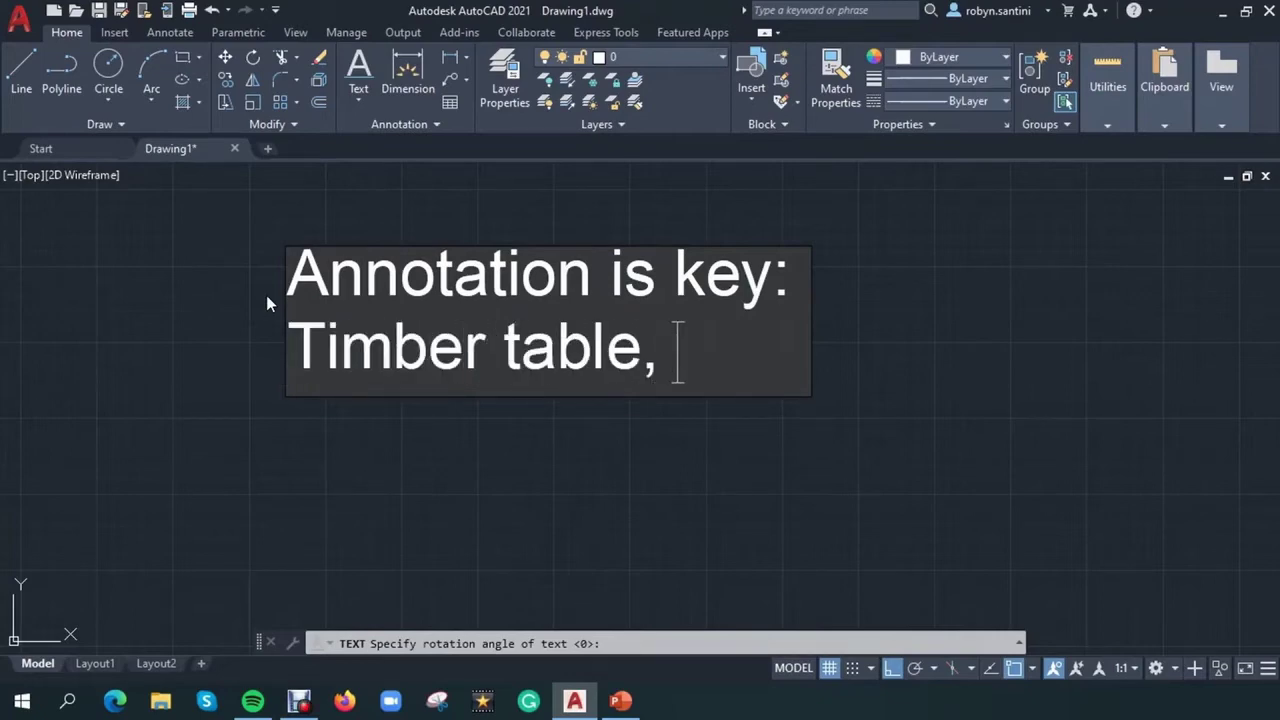
pyautogui.write('Oak')
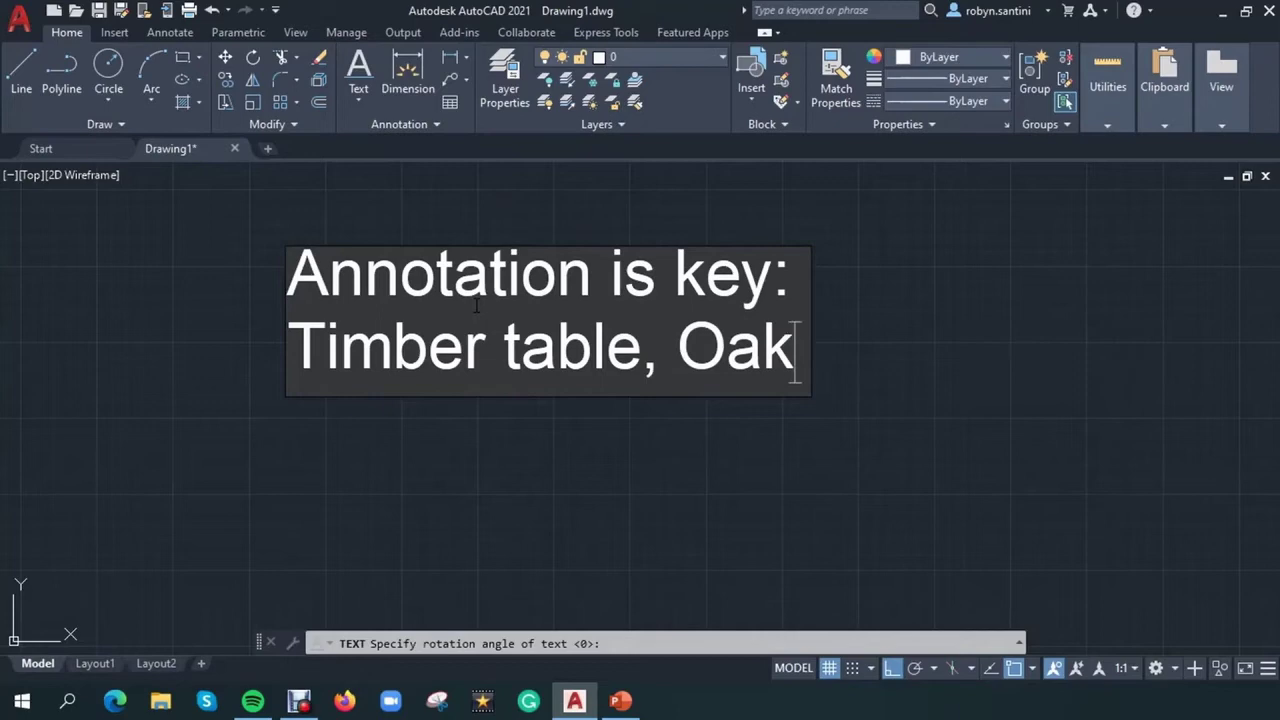
pyautogui.click(910, 310)
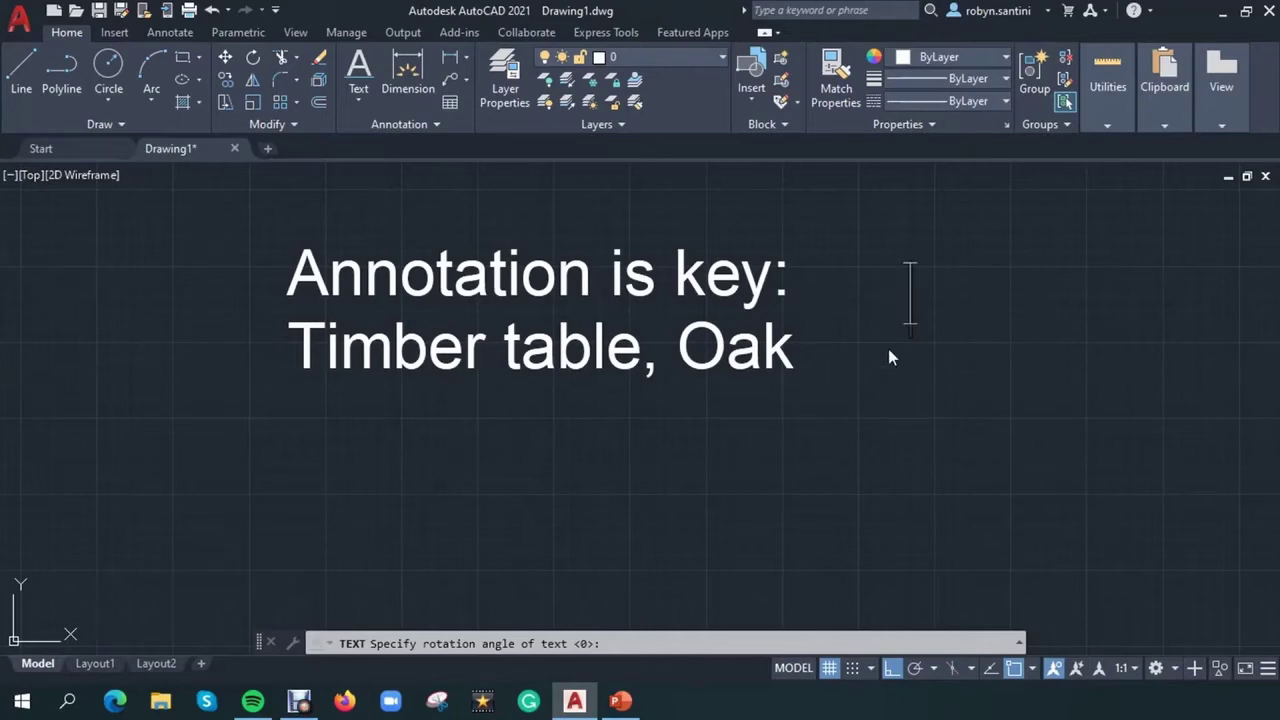
pyautogui.press('Escape')
pyautogui.scroll(5, 888, 348)
pyautogui.scroll(-5, 563, 520)
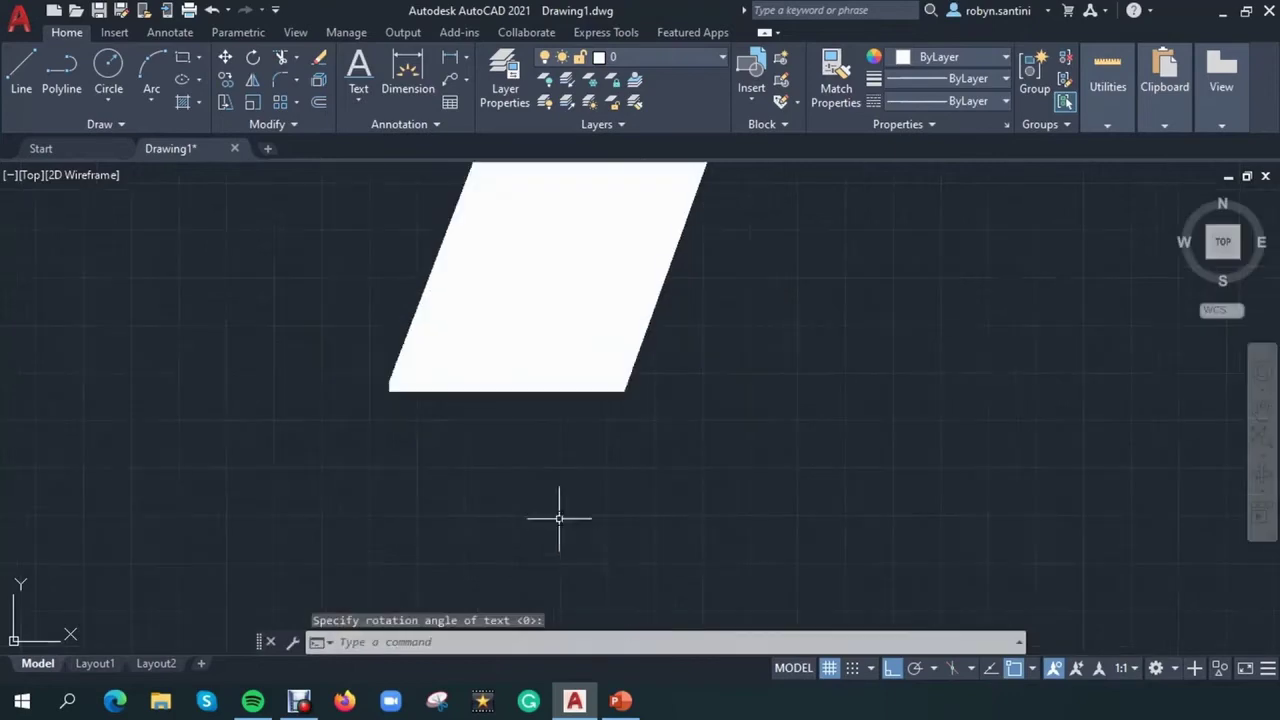
pyautogui.moveTo(808, 508); pyautogui.dragTo(808, 363, button='middle')
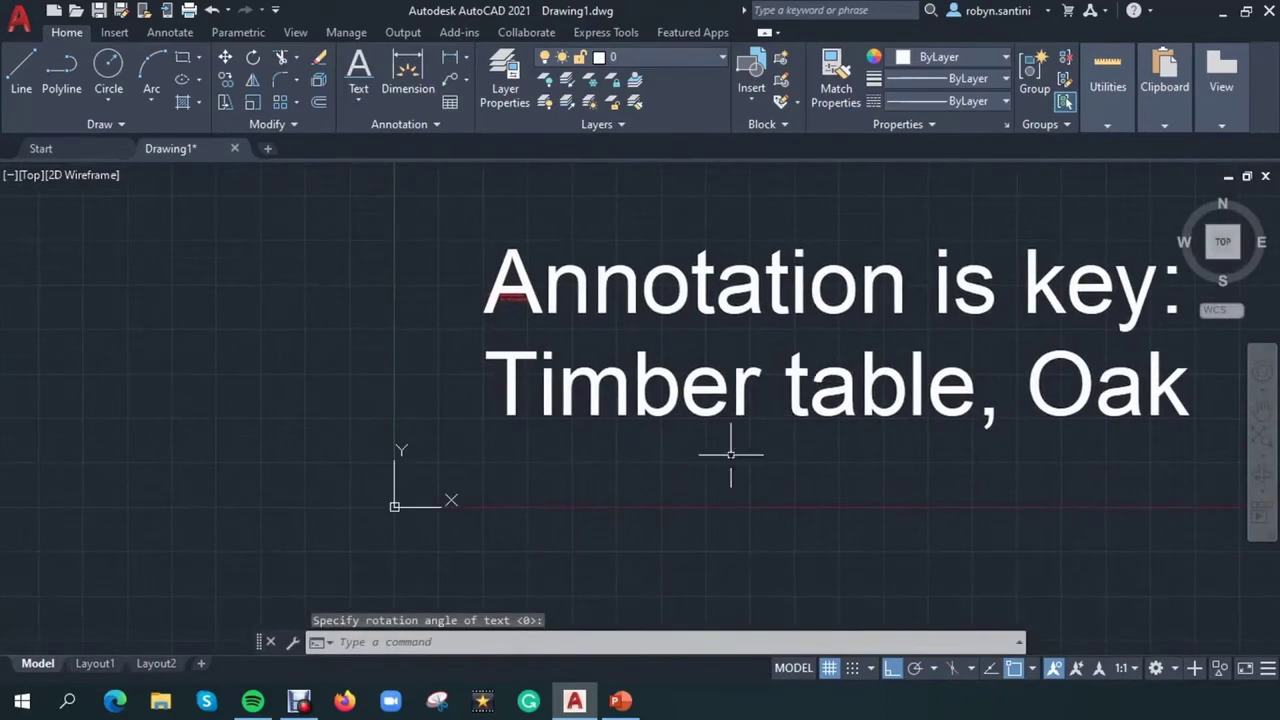
pyautogui.click(766, 409)
pyautogui.click(653, 327)
pyautogui.press('Escape')
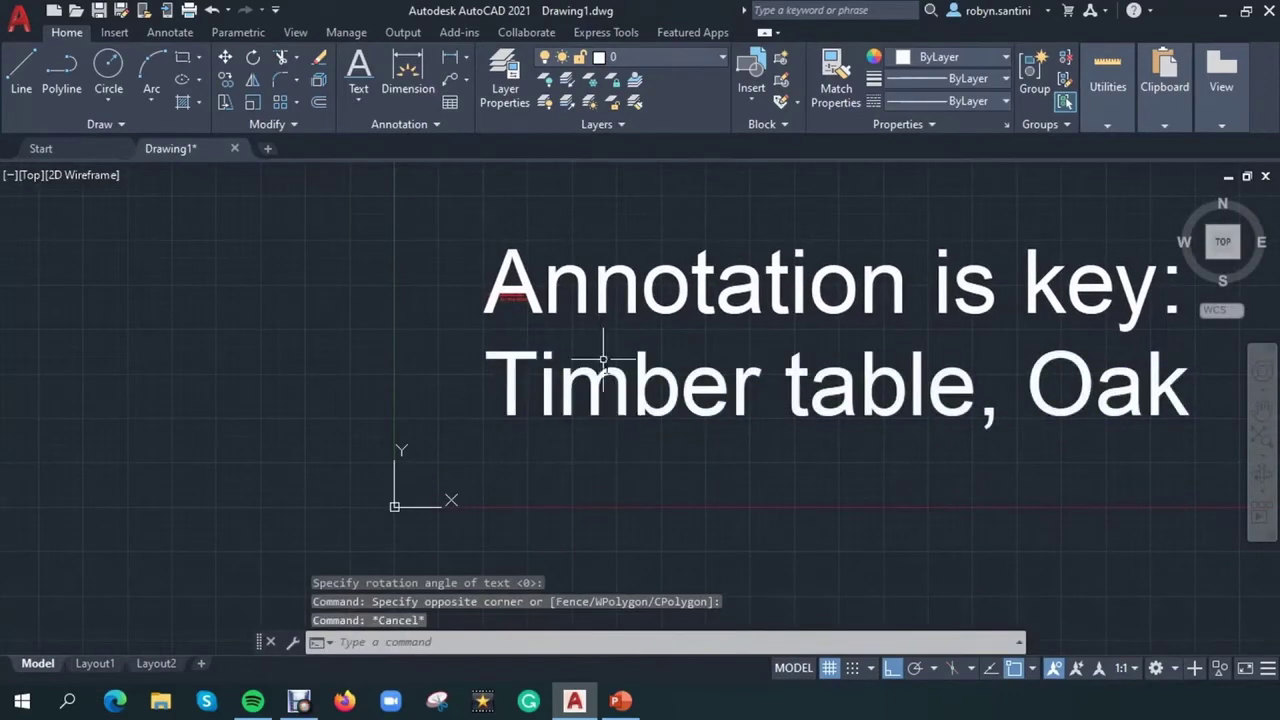
# Step: Move both large white text lines horizontally to the right, clear of the small red multiline text
pyautogui.scroll(6, 494, 303)
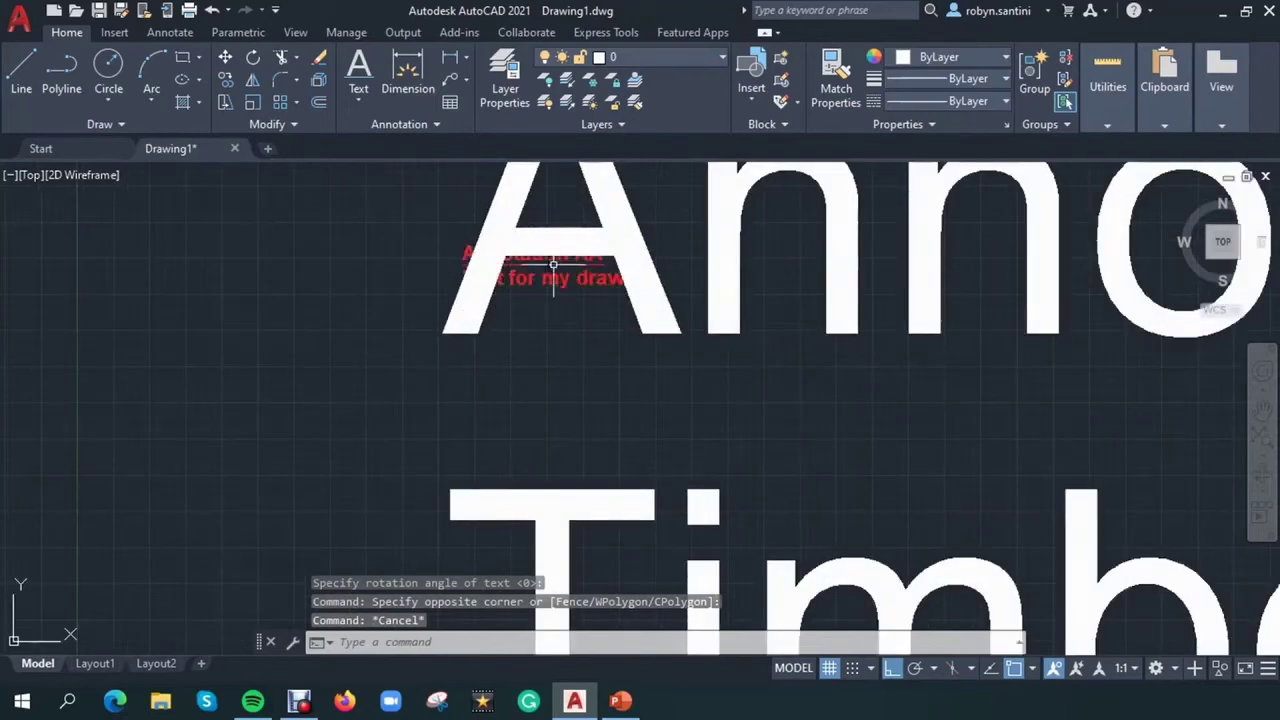
pyautogui.scroll(-2, 519, 388)
pyautogui.scroll(-2, 519, 388)
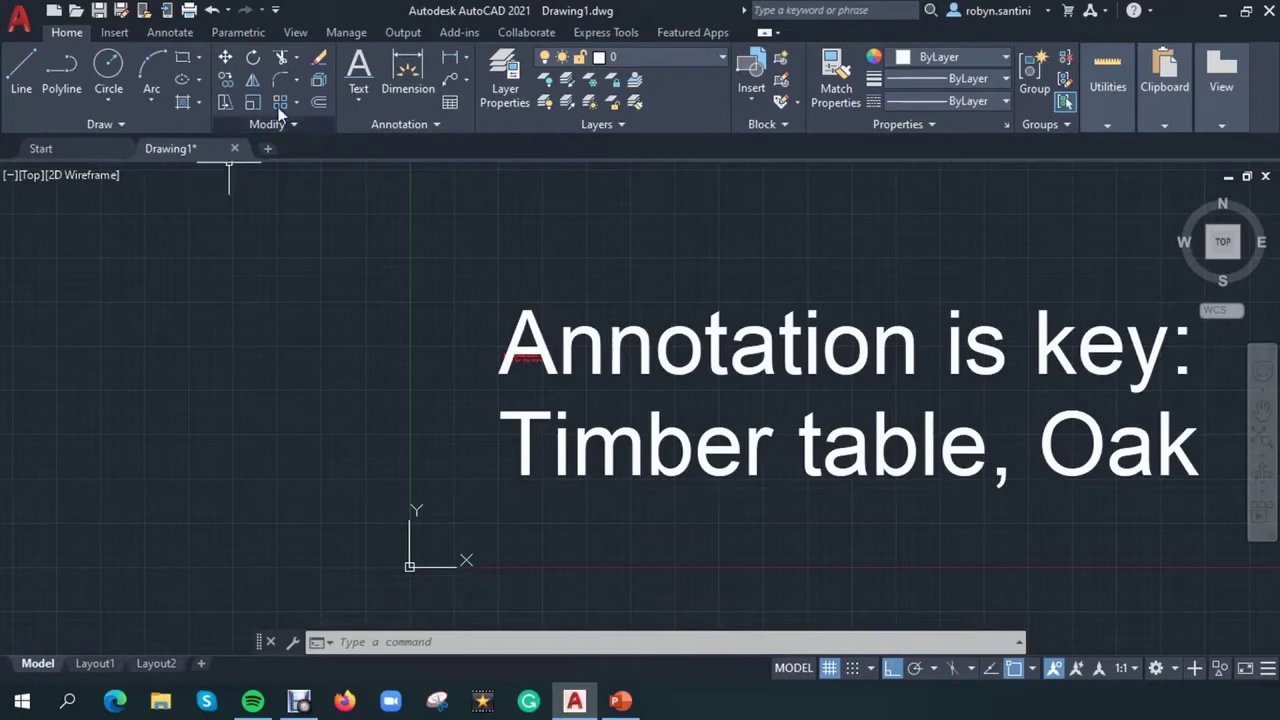
pyautogui.click(782, 491)
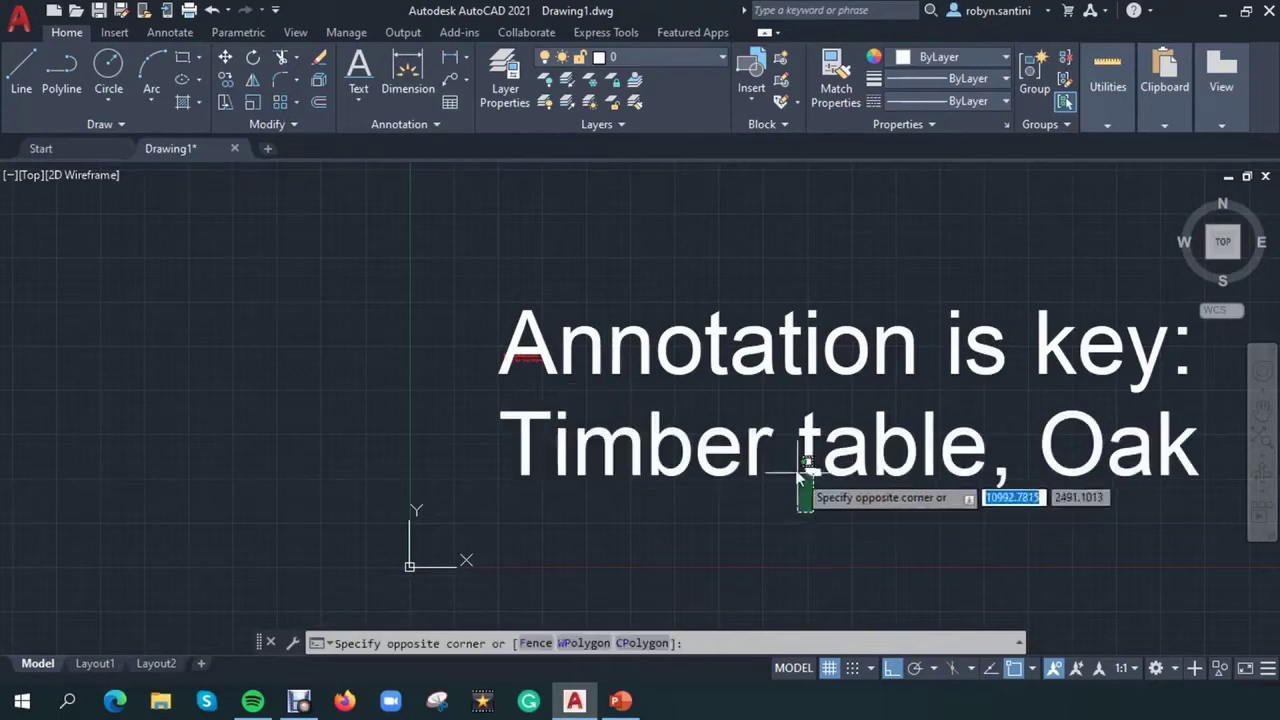
pyautogui.click(688, 250)
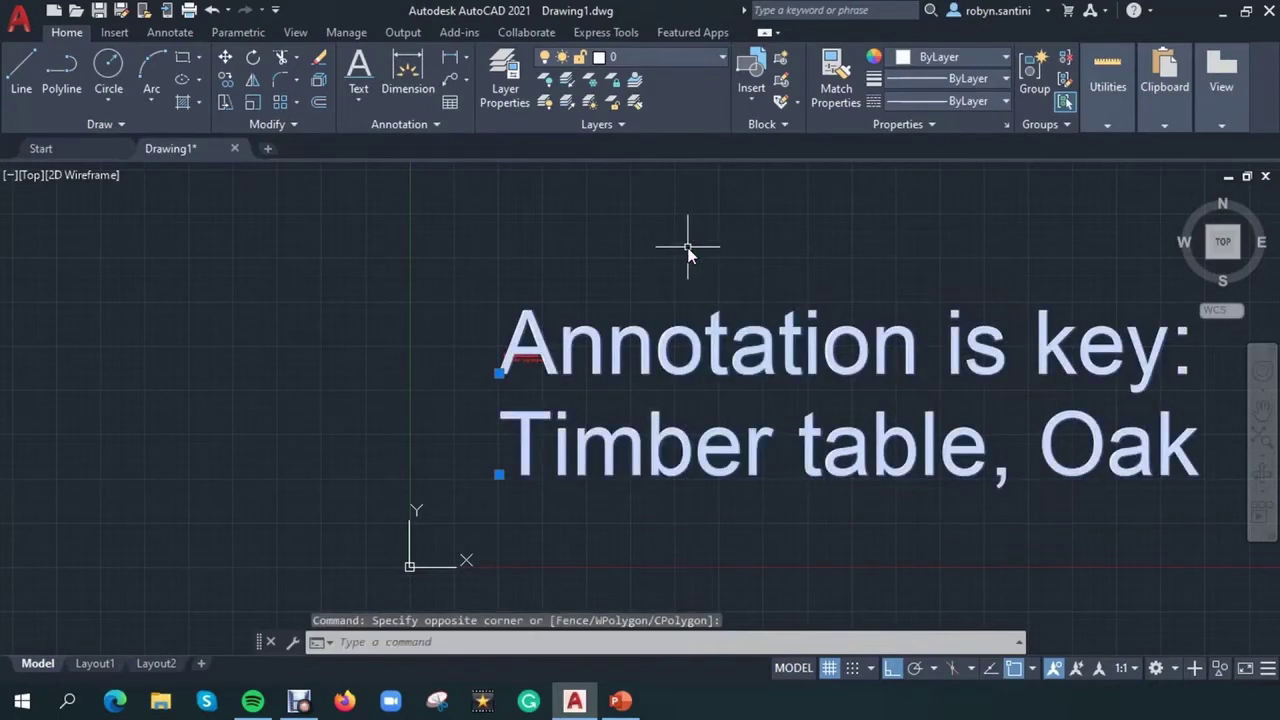
pyautogui.click(227, 57)
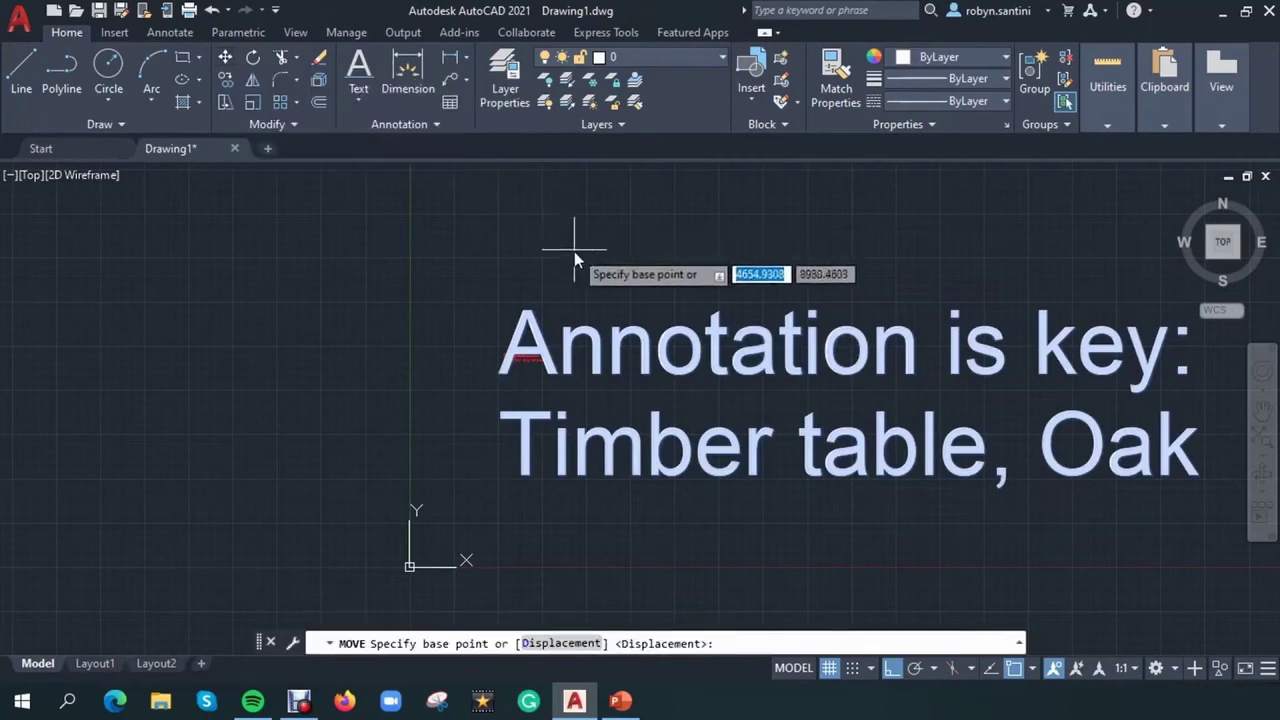
pyautogui.click(468, 262)
pyautogui.click(560, 257)
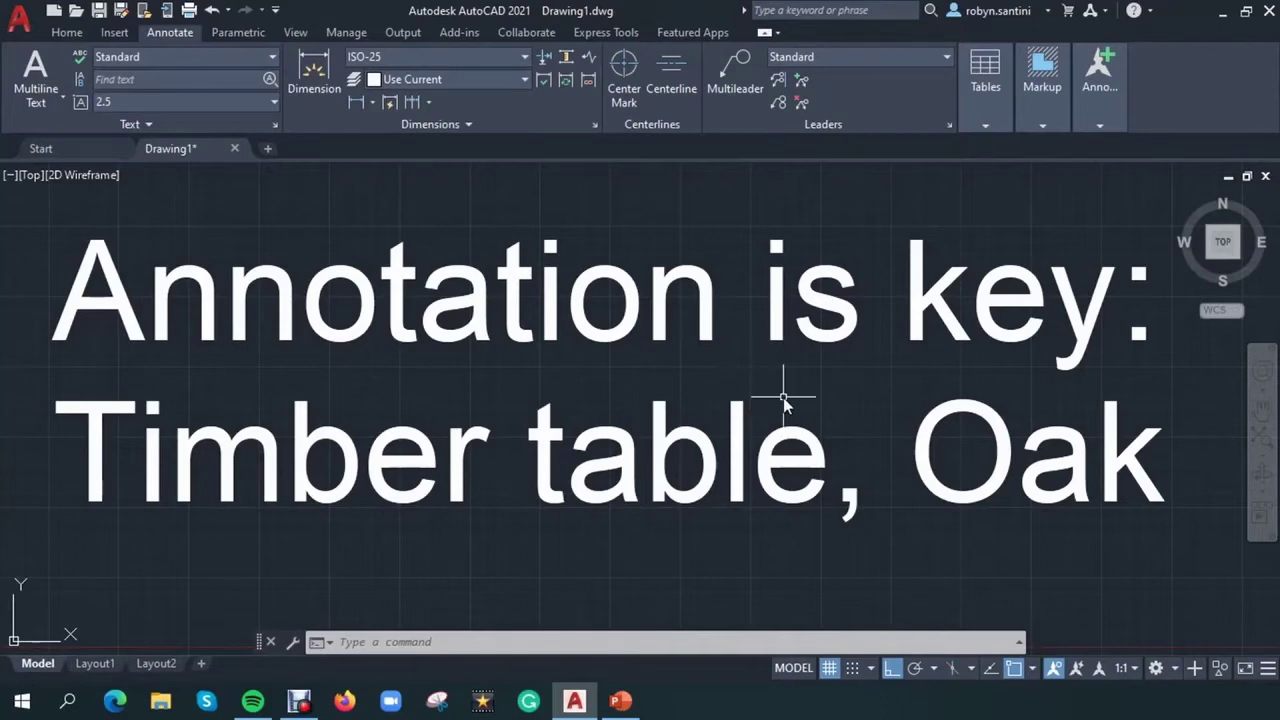
# Step: Select the two large white text lines one after the other with crossing windows, and clear the selection
pyautogui.click(729, 355)
pyautogui.click(608, 225)
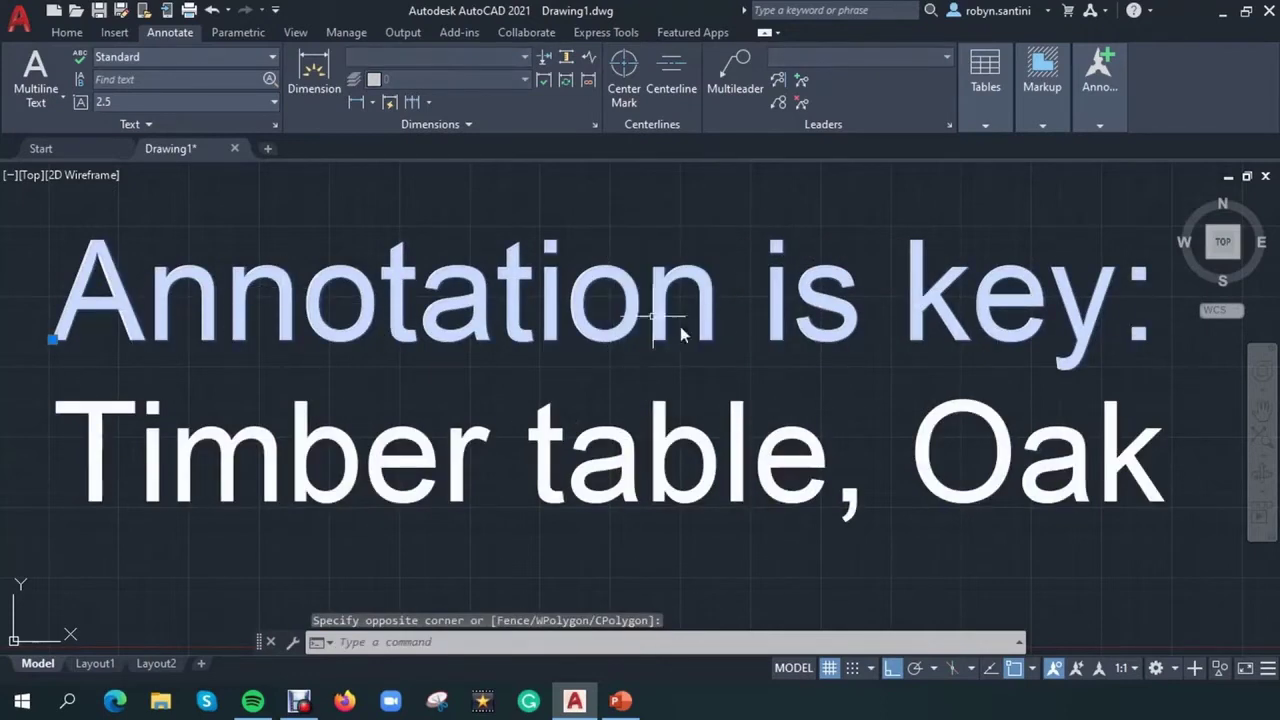
pyautogui.click(774, 562)
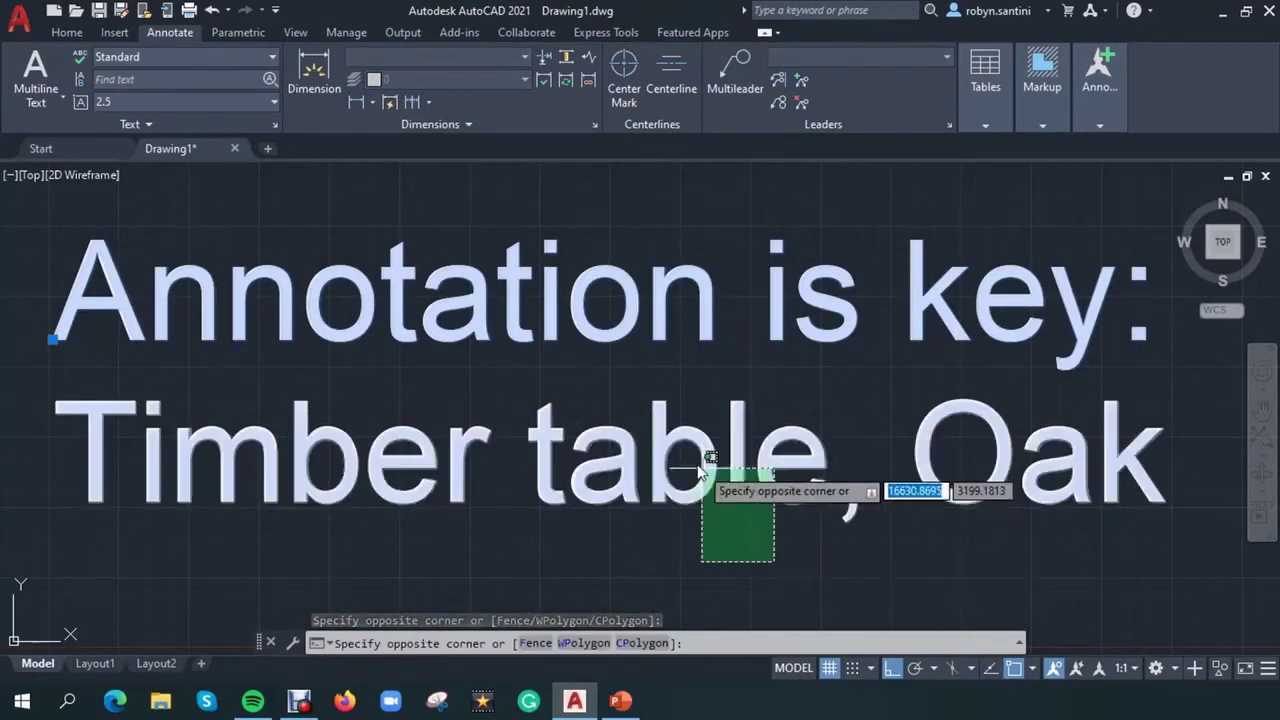
pyautogui.click(660, 424)
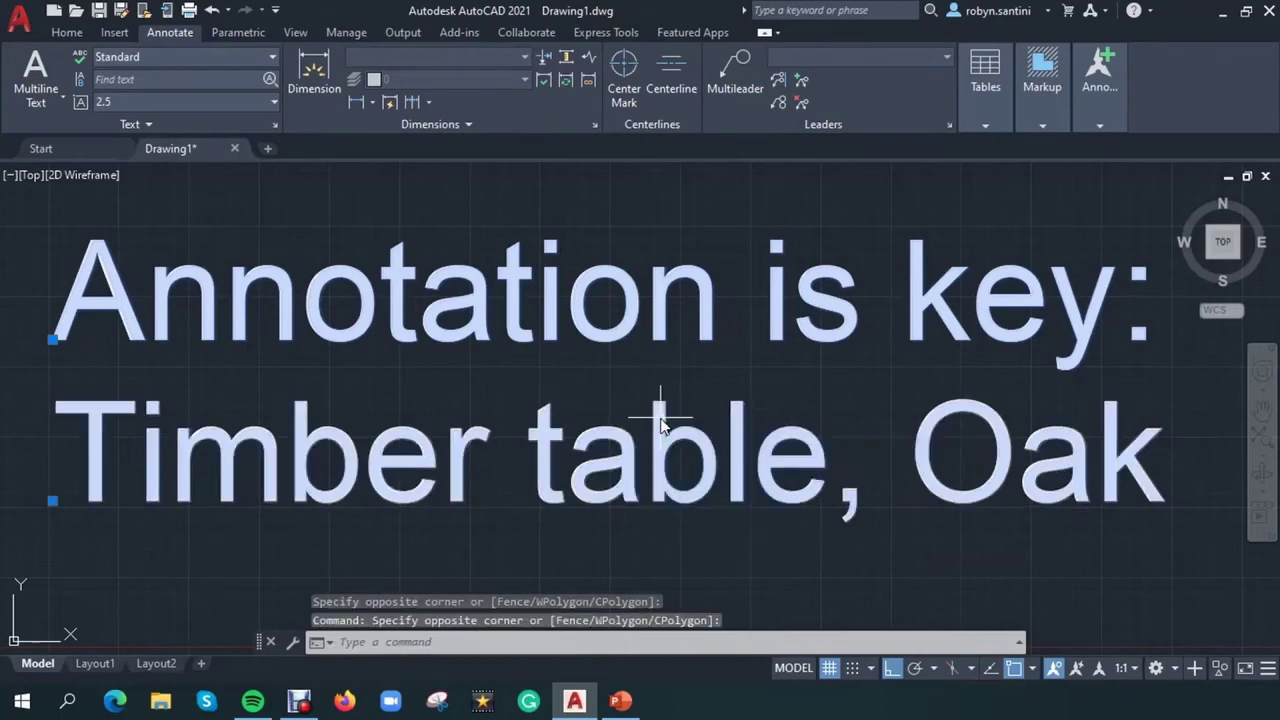
pyautogui.press('Escape')
pyautogui.click(583, 322)
pyautogui.press('Escape')
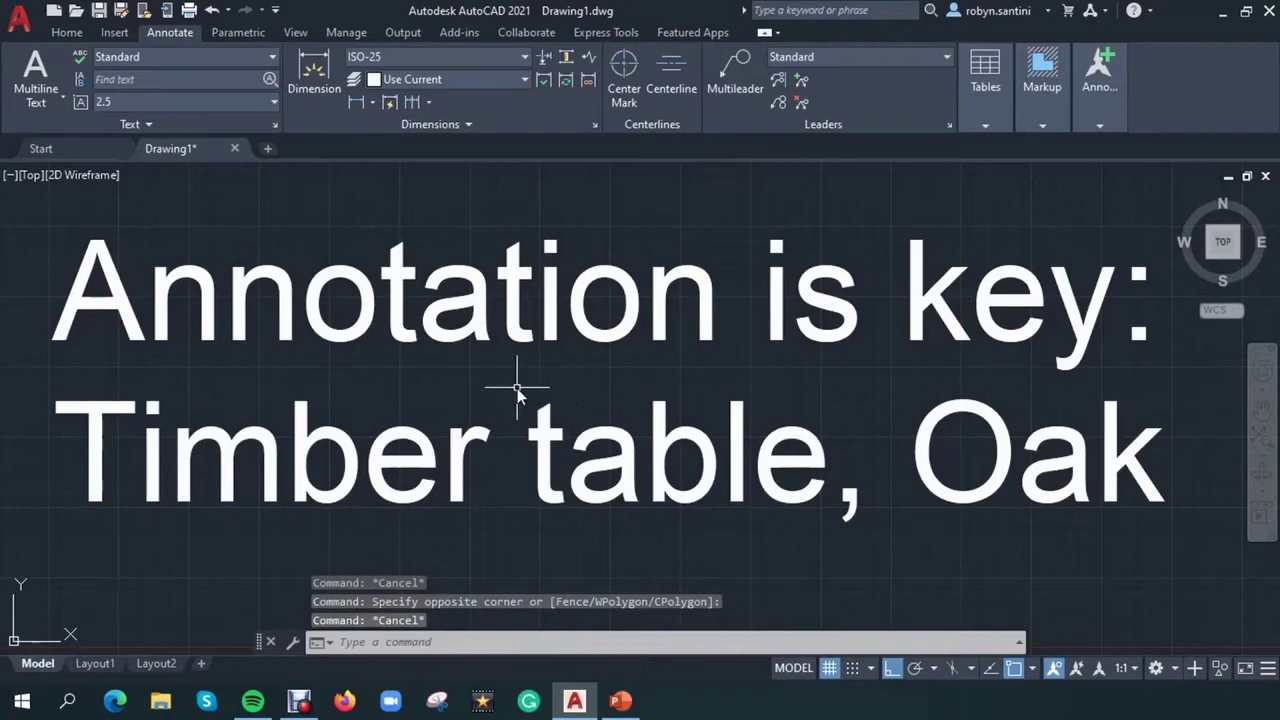
pyautogui.click(50, 74)
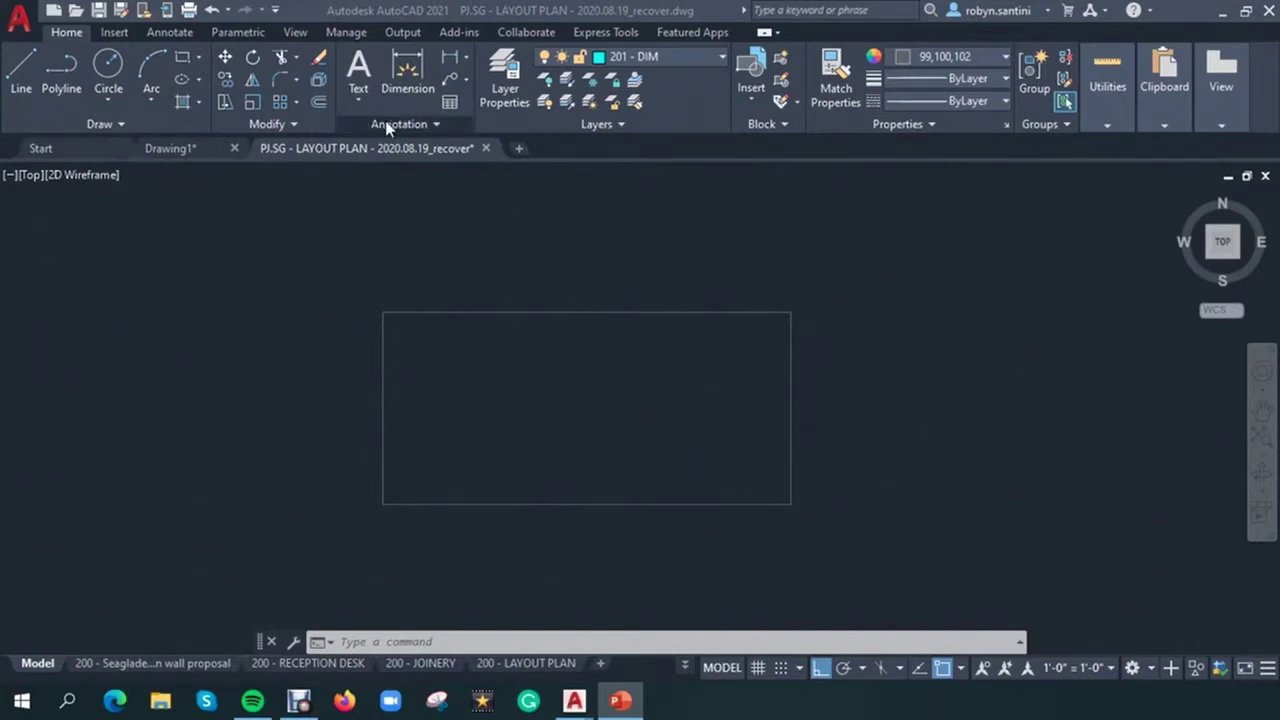
# Step: Add a linear dimension between the two upper corners of the rectangle, placing the dimension line above it
pyautogui.click(465, 56)
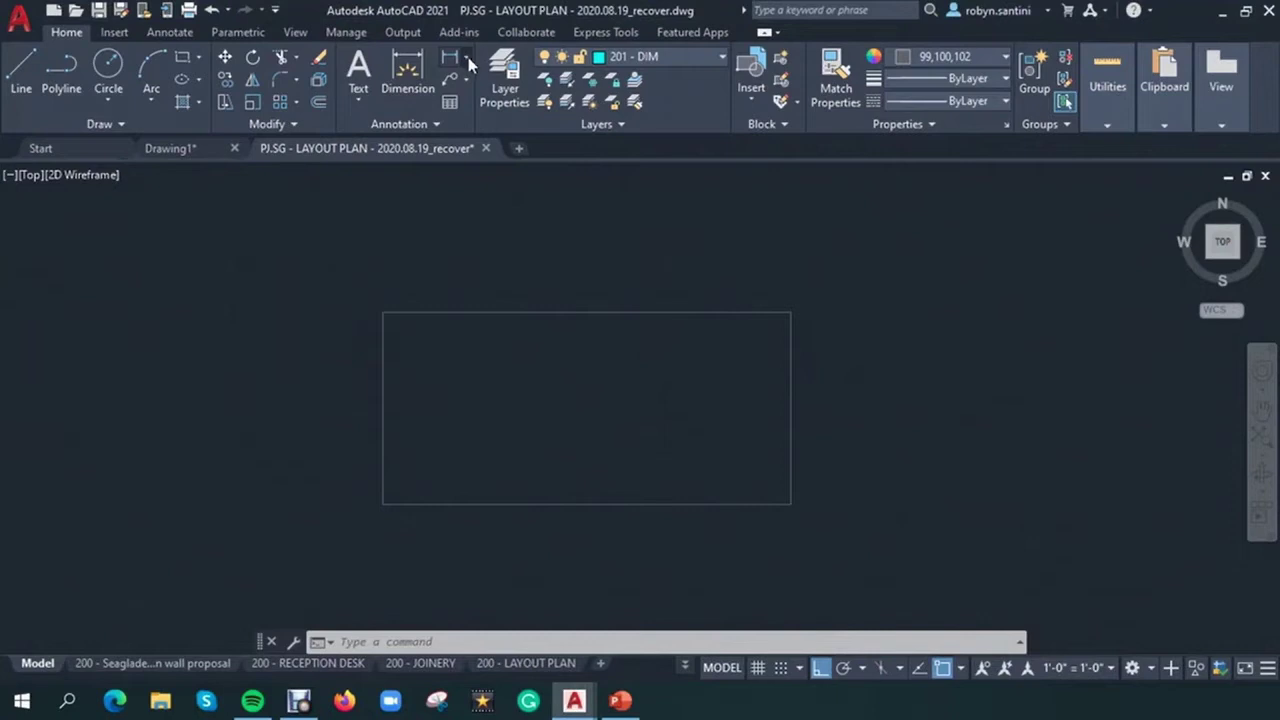
pyautogui.click(465, 57)
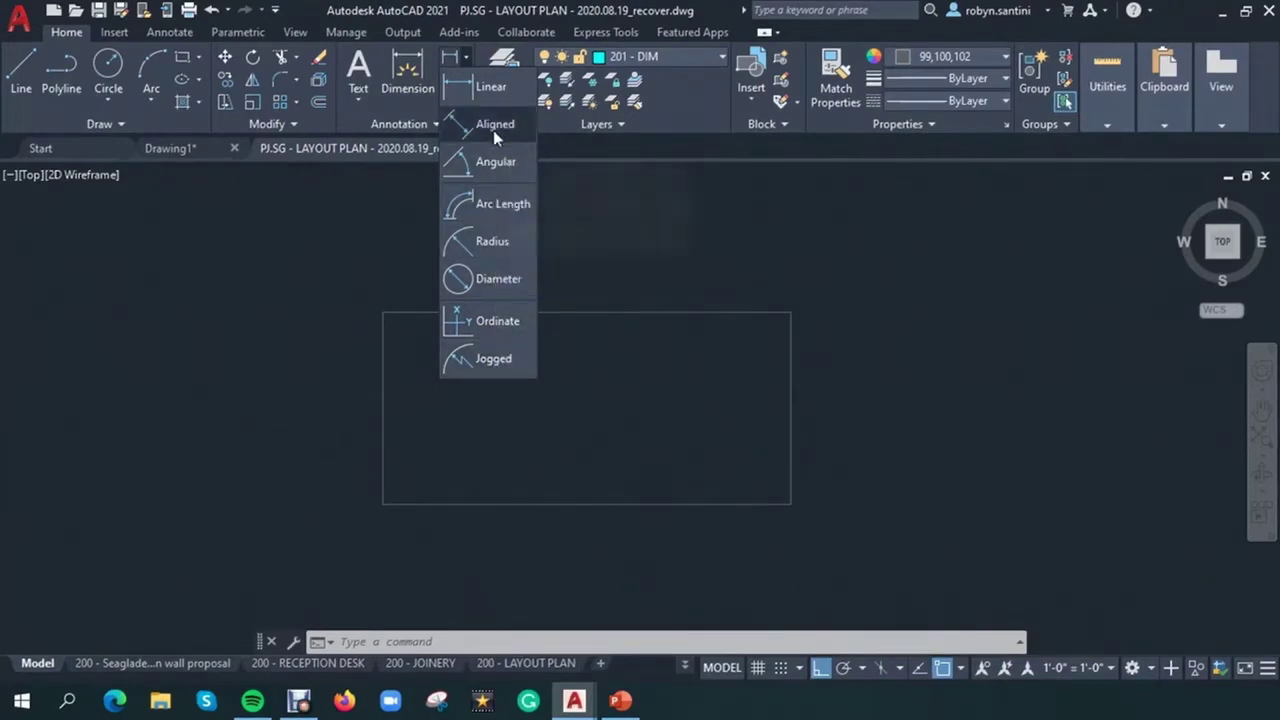
pyautogui.click(466, 84)
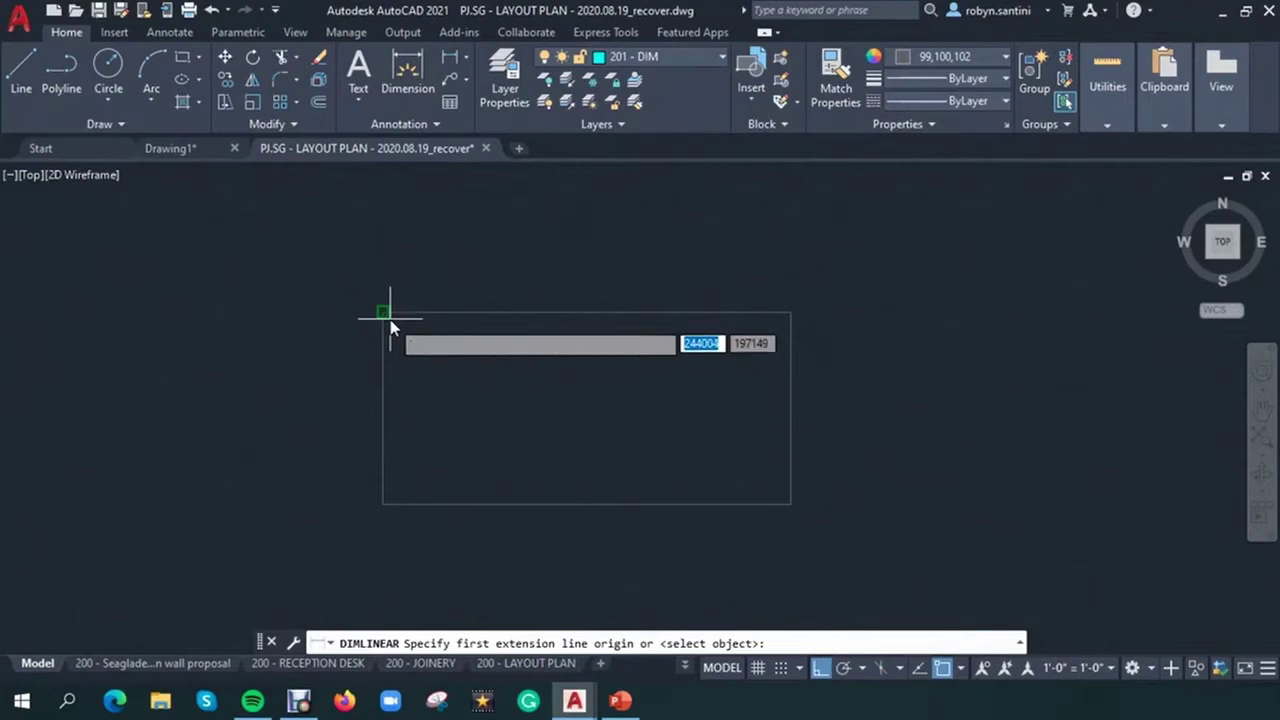
pyautogui.click(383, 313)
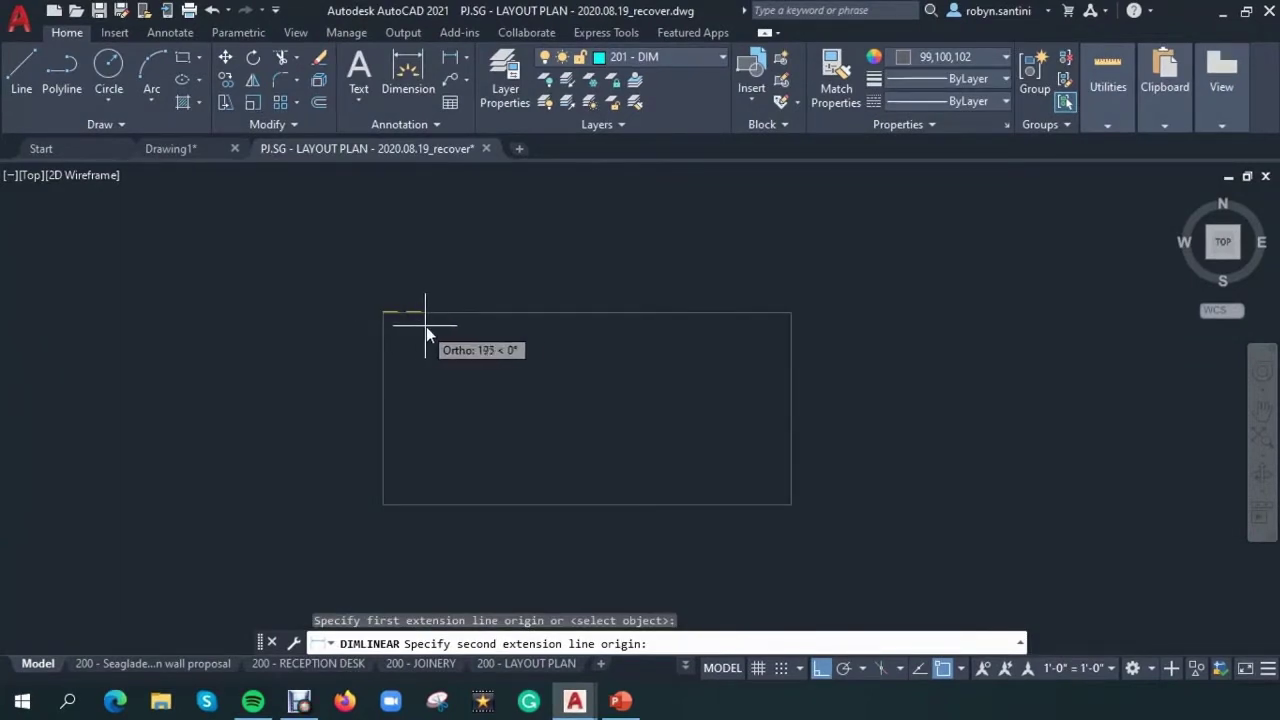
pyautogui.click(790, 313)
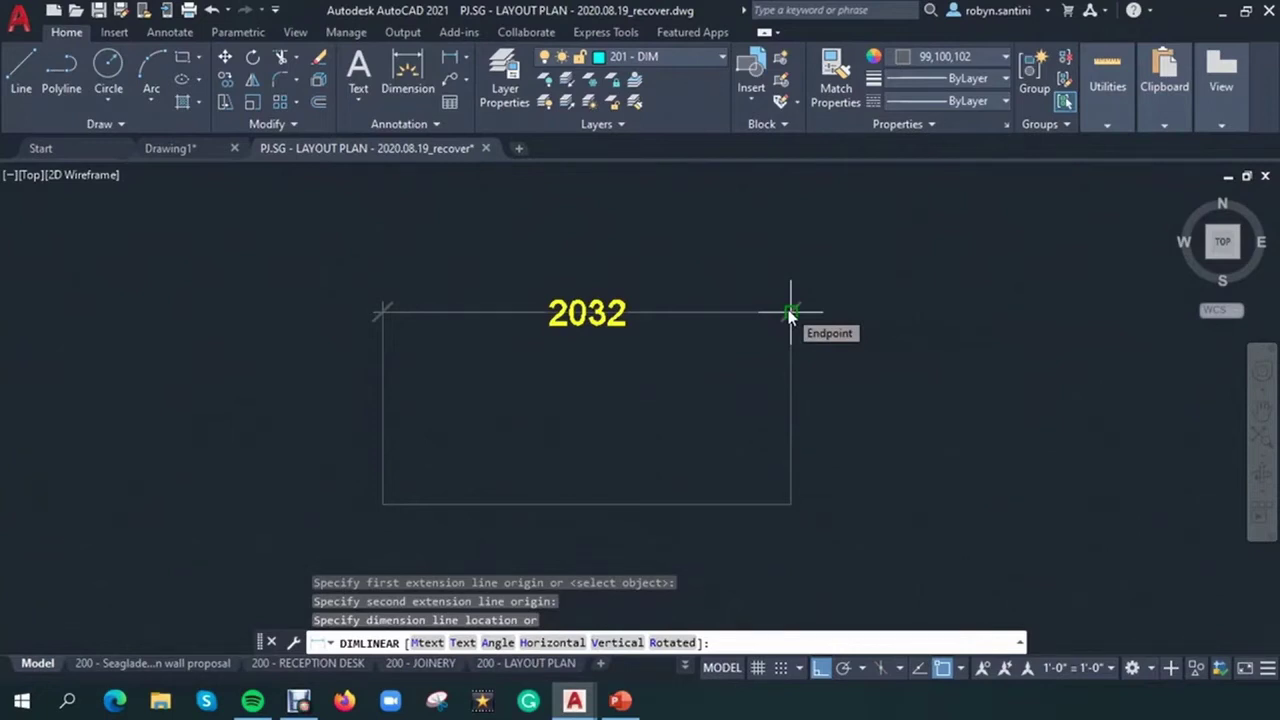
pyautogui.click(866, 240)
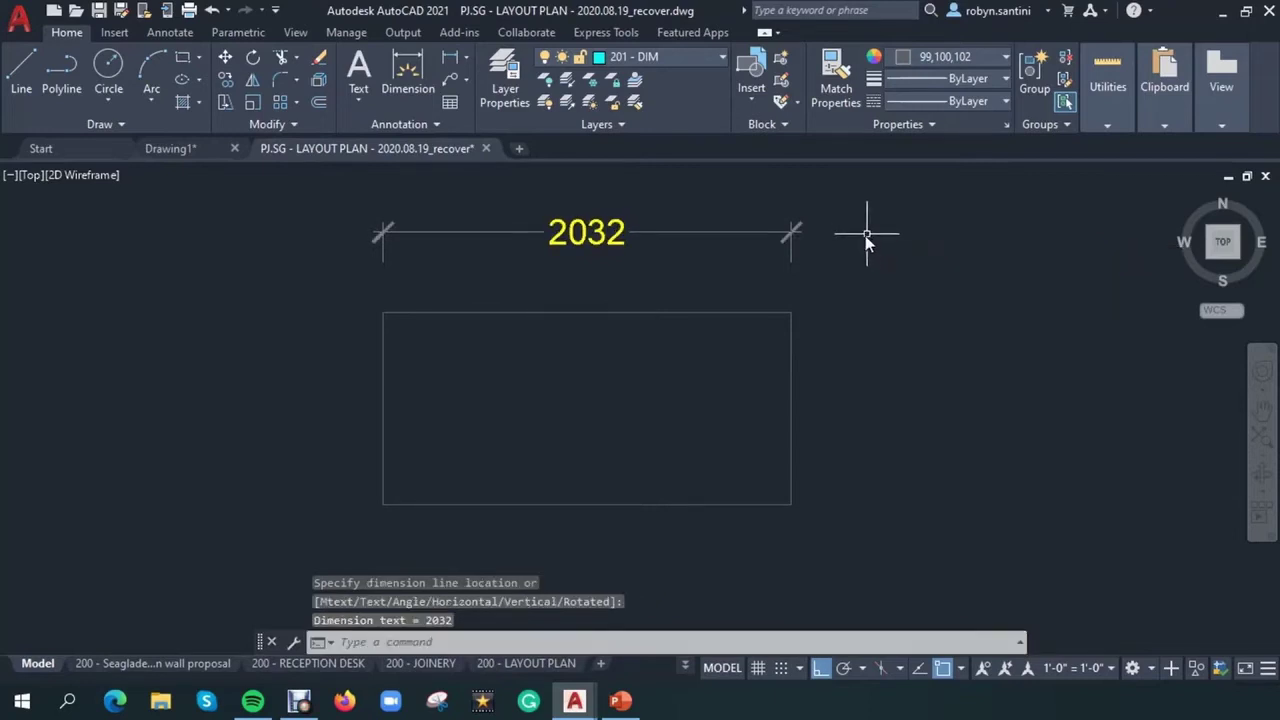
pyautogui.press('Escape')
pyautogui.press('Escape')
# Step: Change the text style of the rectangle's linear dimension to AURECON
pyautogui.click(449, 262)
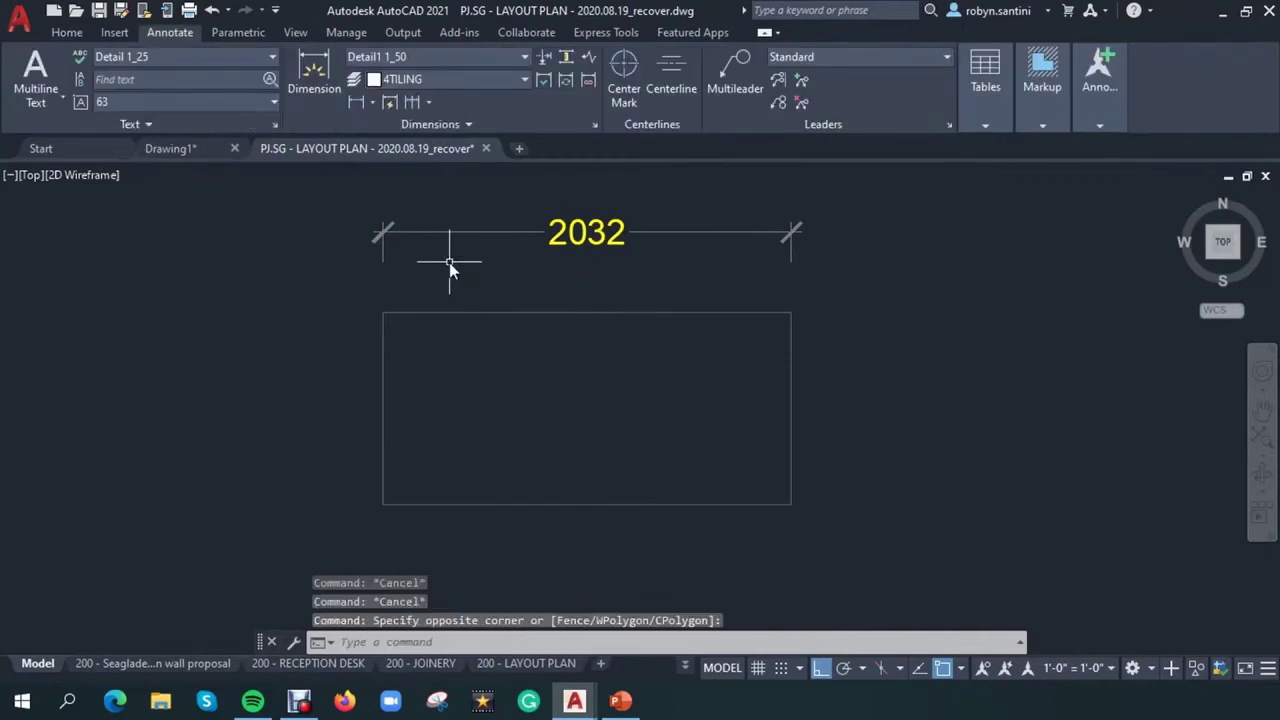
pyautogui.click(513, 251)
pyautogui.click(480, 210)
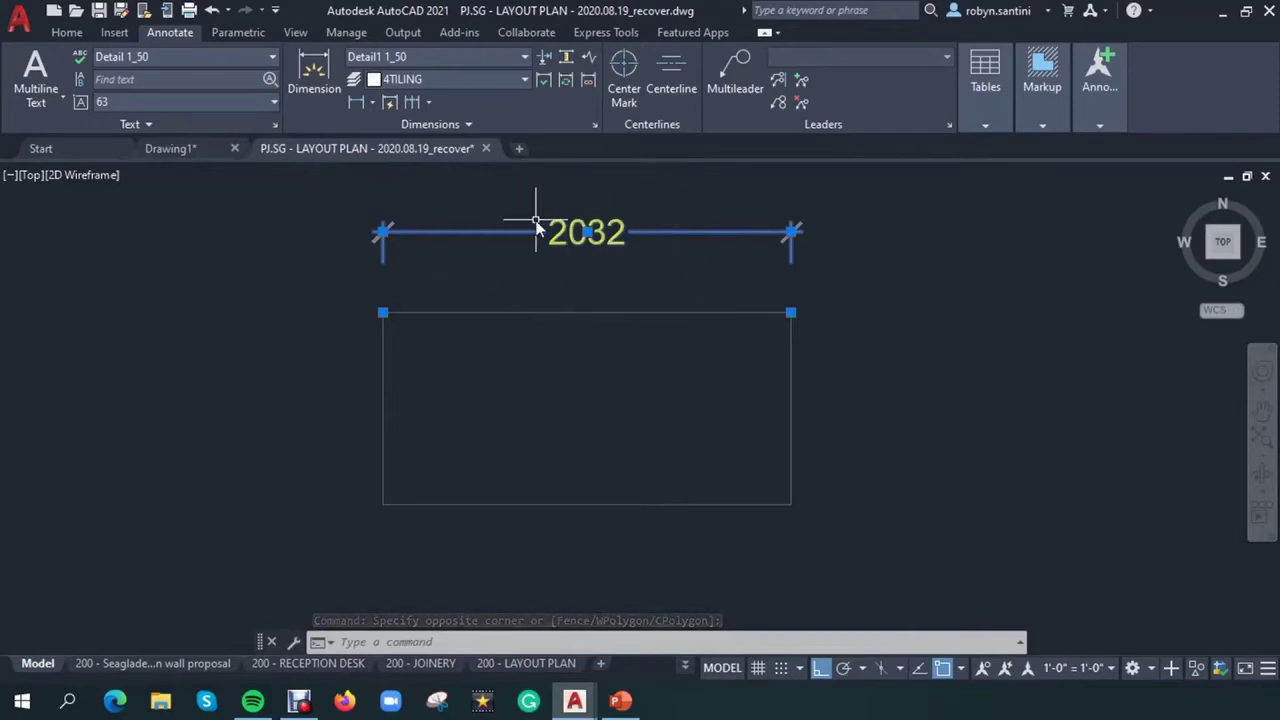
pyautogui.click(272, 58)
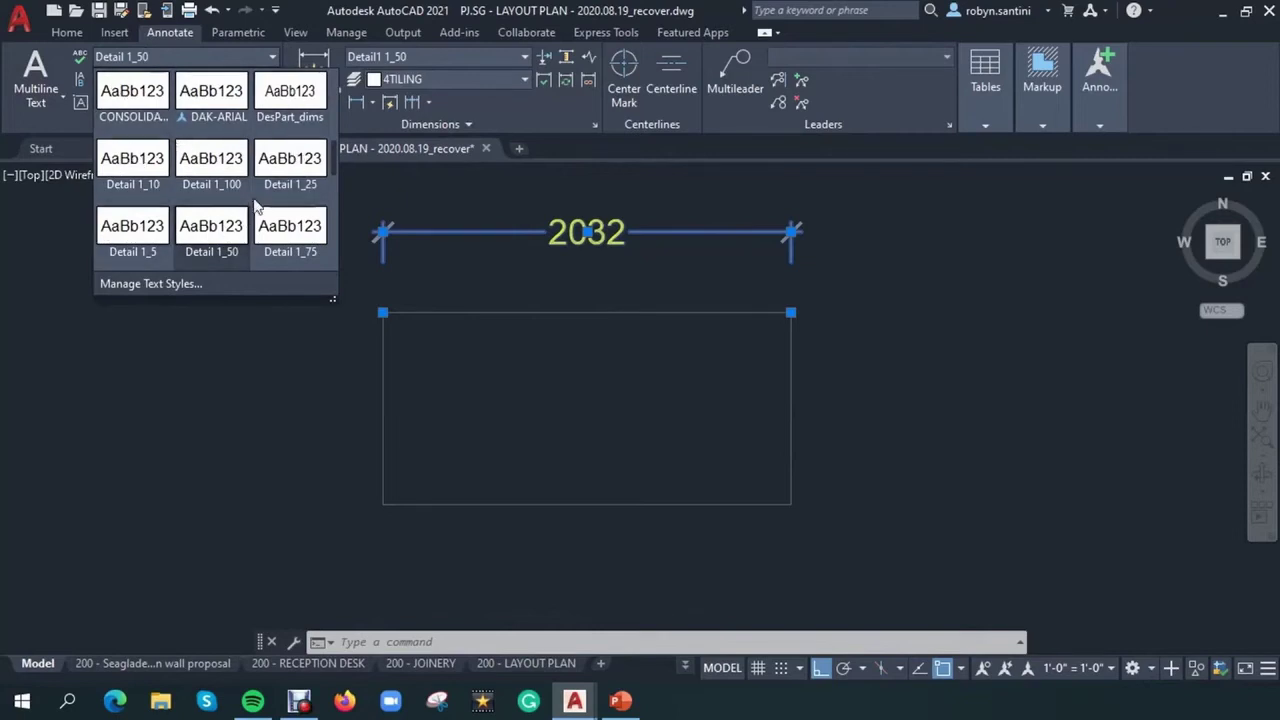
pyautogui.scroll(-3, 257, 206)
pyautogui.scroll(-2, 288, 222)
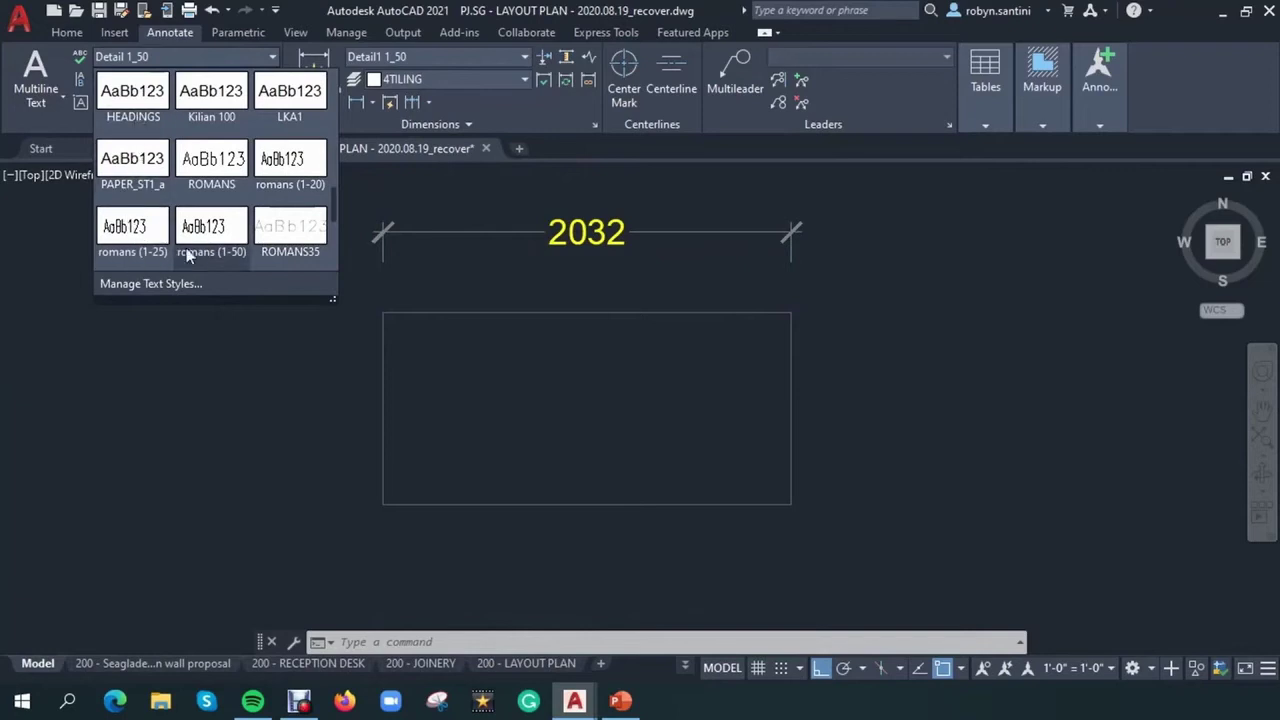
pyautogui.scroll(5, 228, 228)
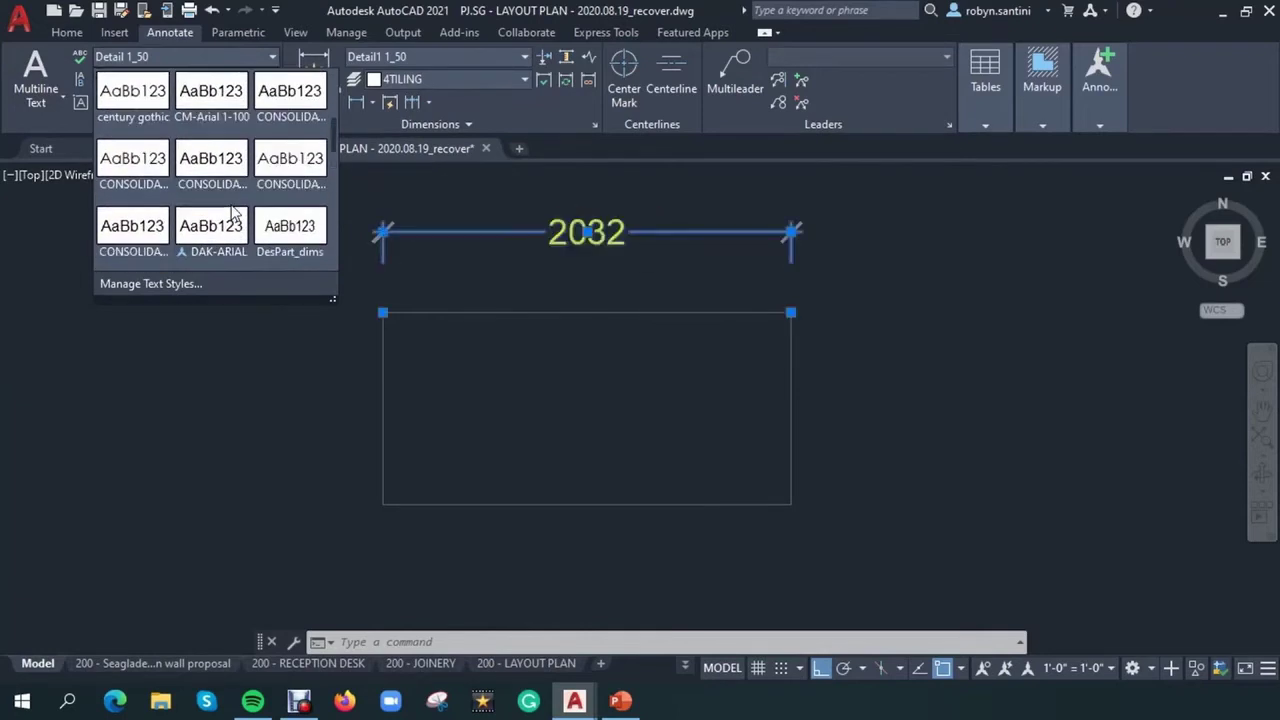
pyautogui.scroll(4, 232, 212)
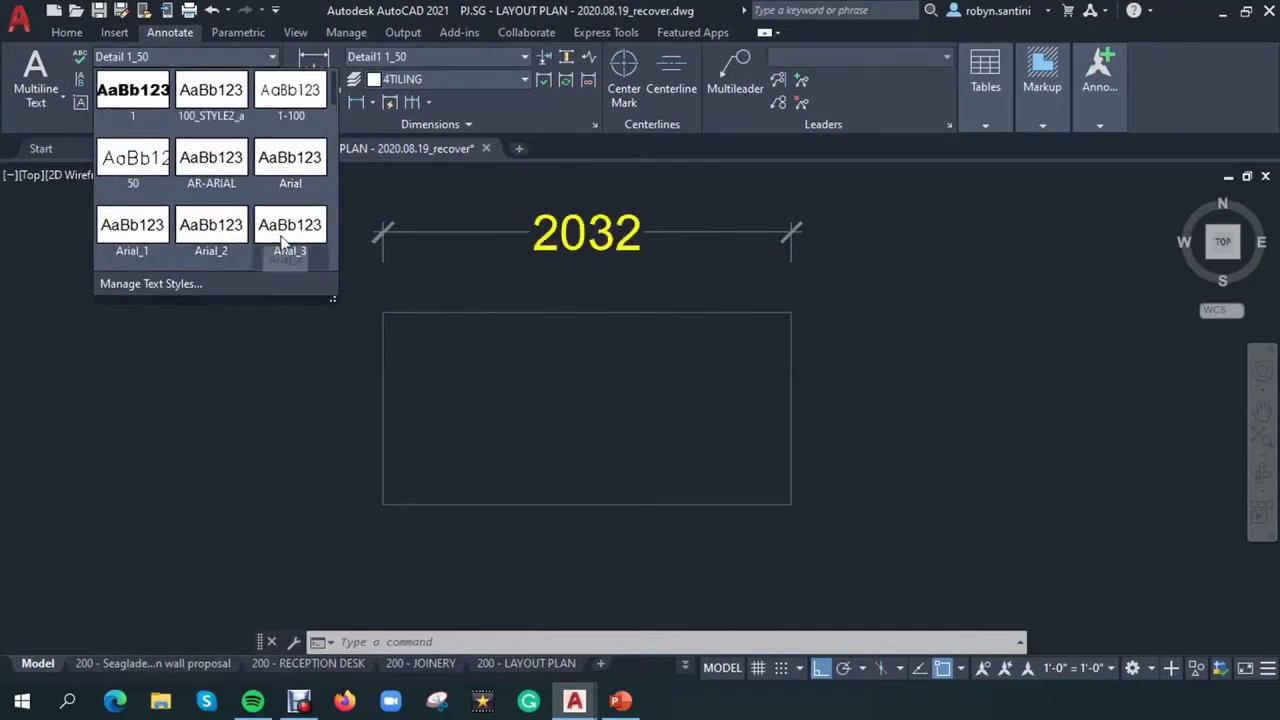
pyautogui.scroll(-1, 255, 240)
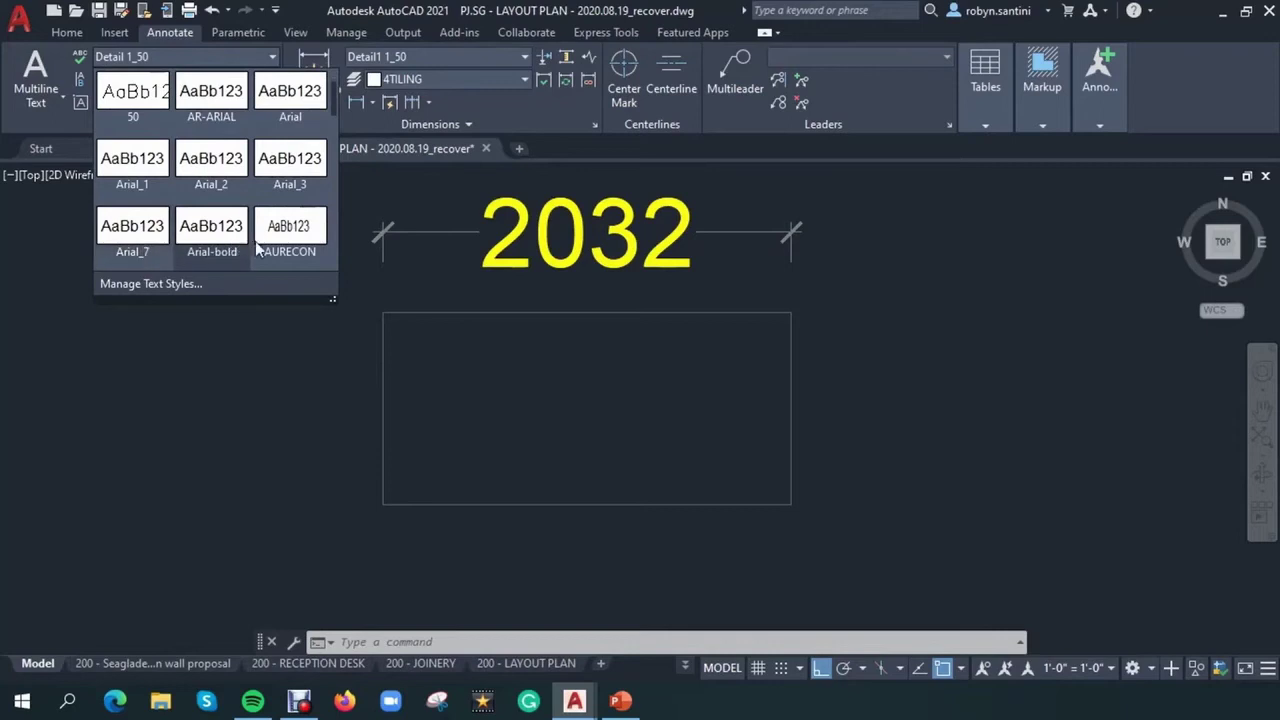
pyautogui.click(288, 232)
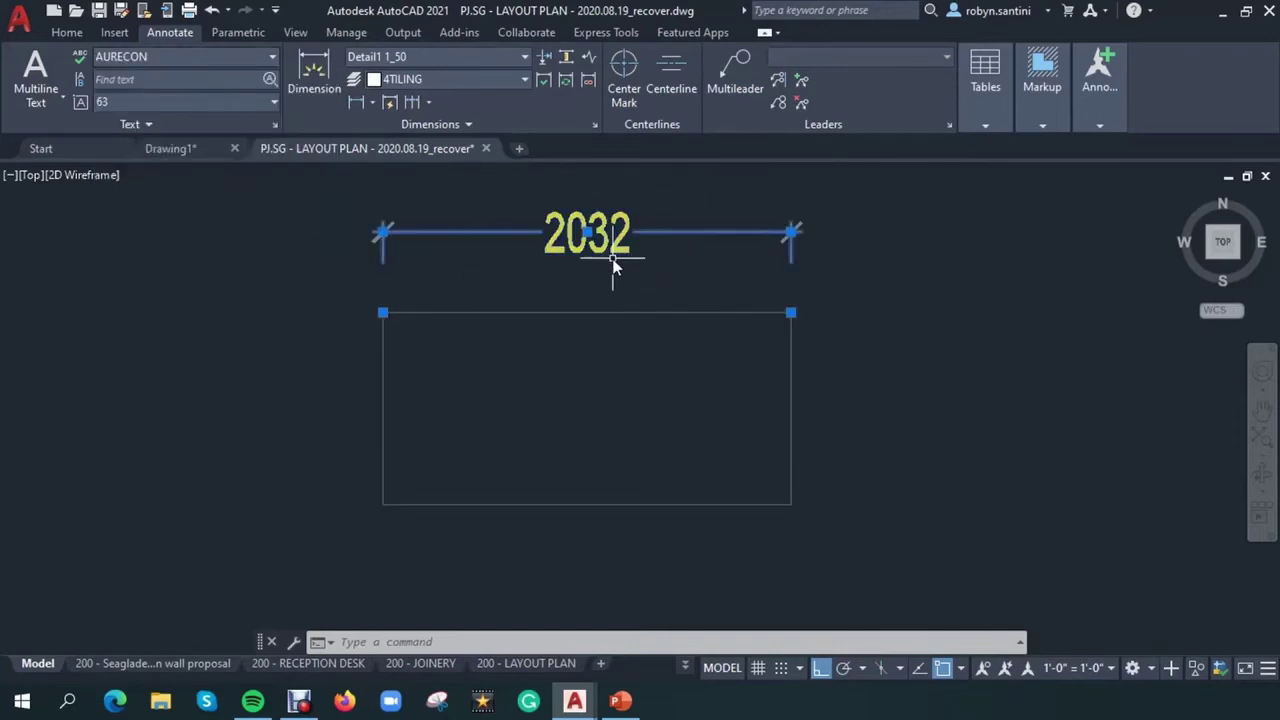
# Step: In Drawing1, create a new dimension style based on ISO-25, named with the author's first name and "Date", and continue to its settings
pyautogui.hotkey('ctrl', 'Tab')
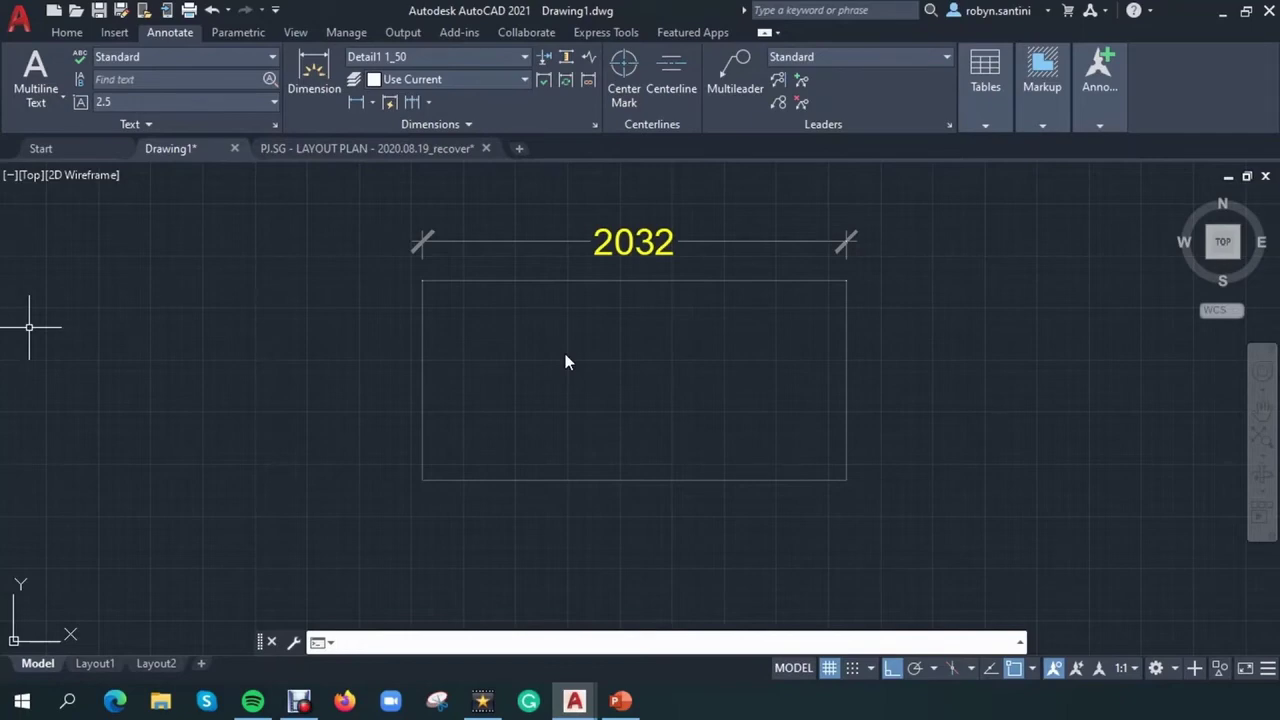
pyautogui.click(526, 57)
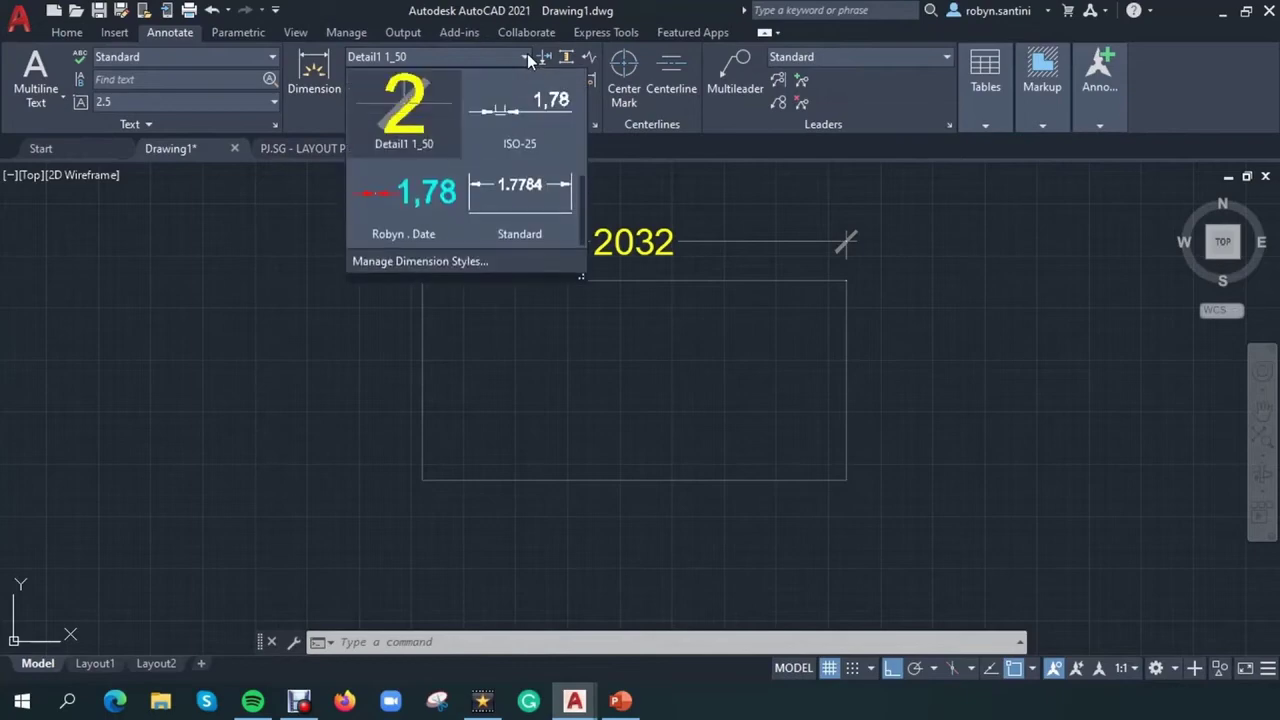
pyautogui.click(435, 262)
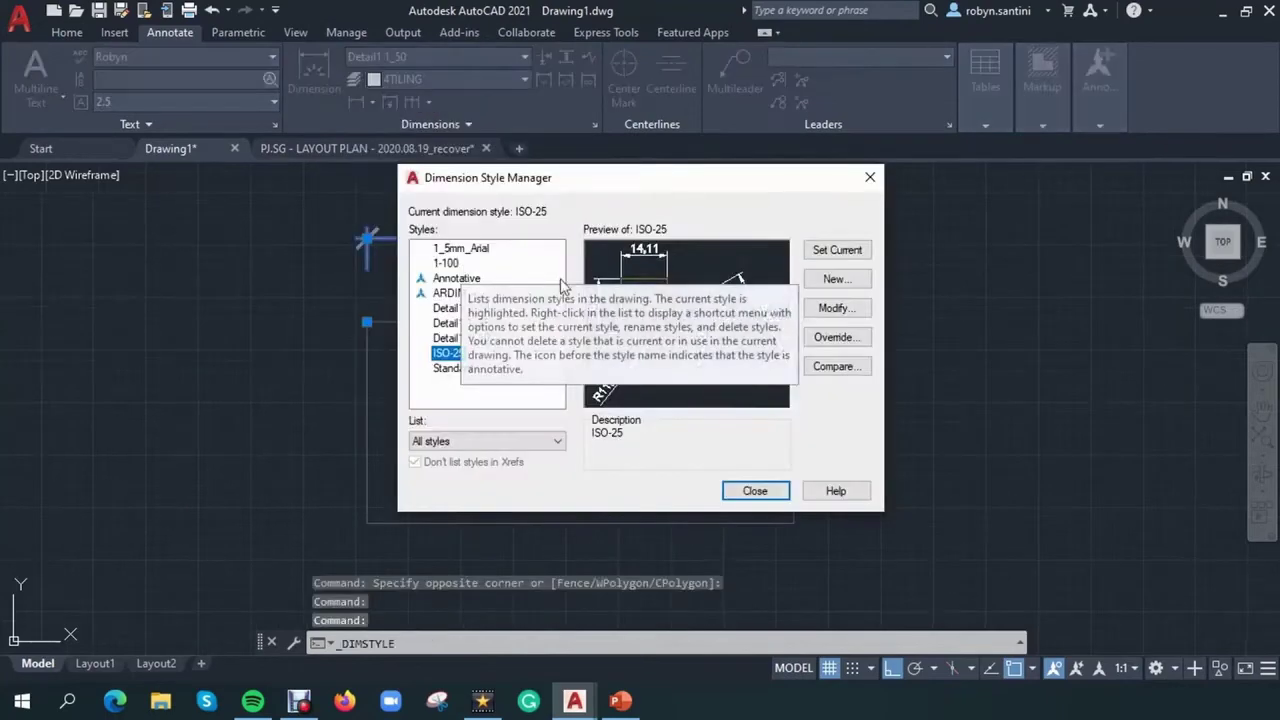
pyautogui.click(856, 285)
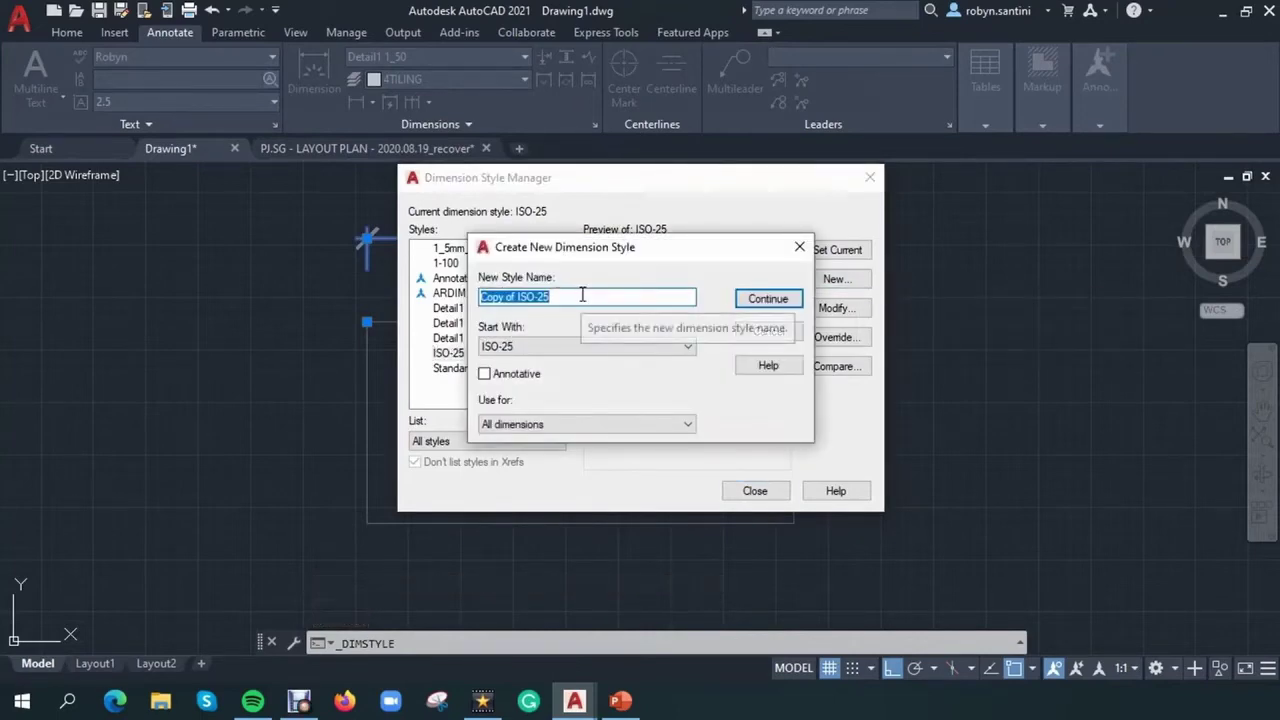
pyautogui.write('Robyn . Date')
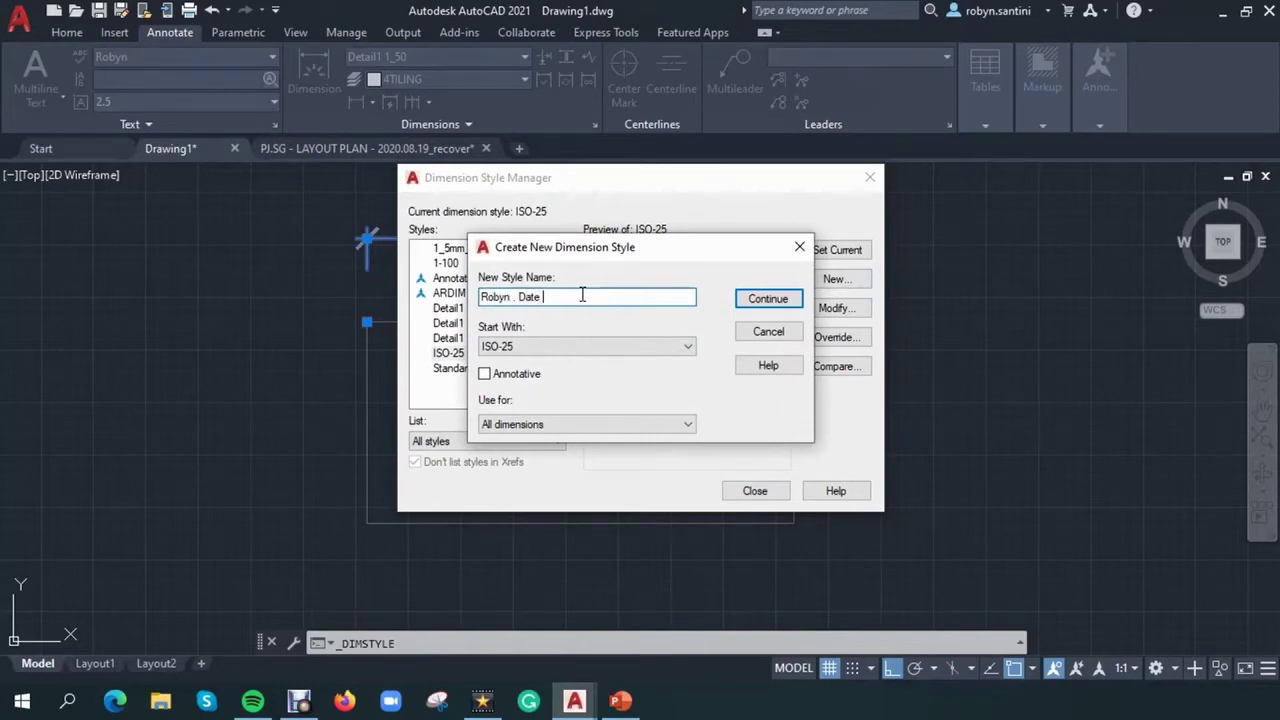
pyautogui.click(755, 300)
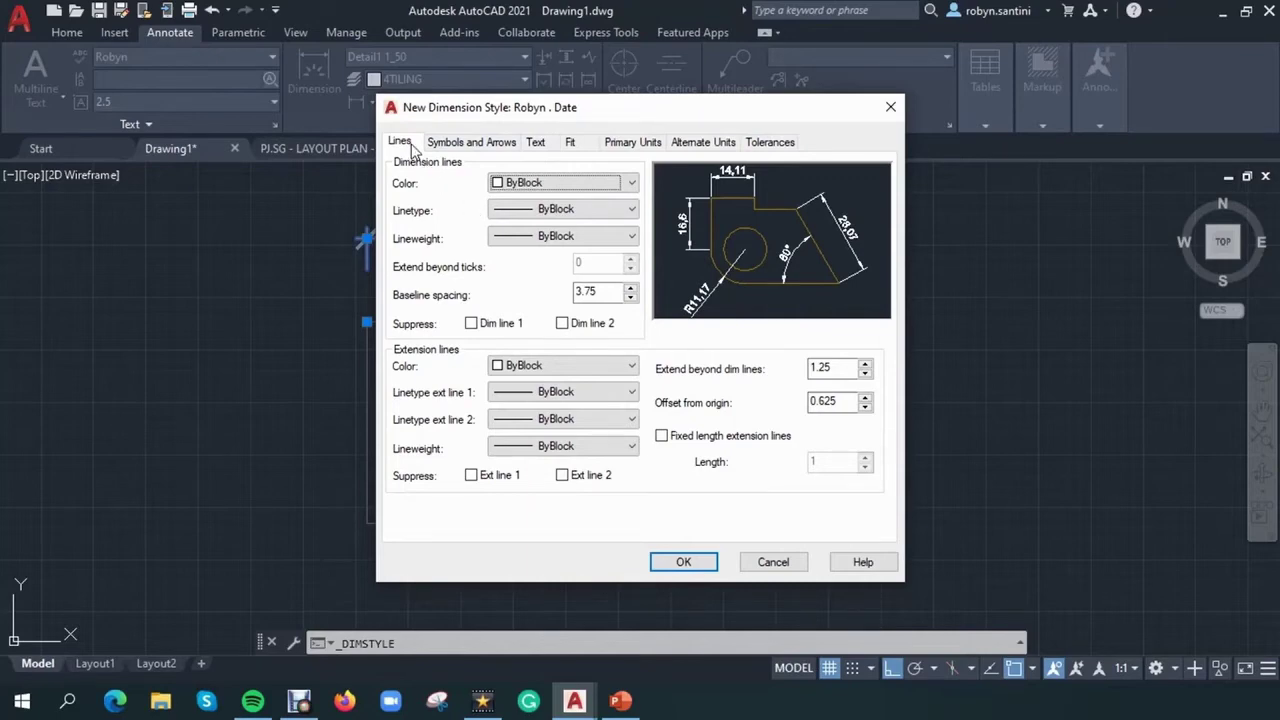
# Step: Set the new style's dimension lines to Red with a lineweight of 0.18 mm
pyautogui.click(451, 150)
pyautogui.click(538, 148)
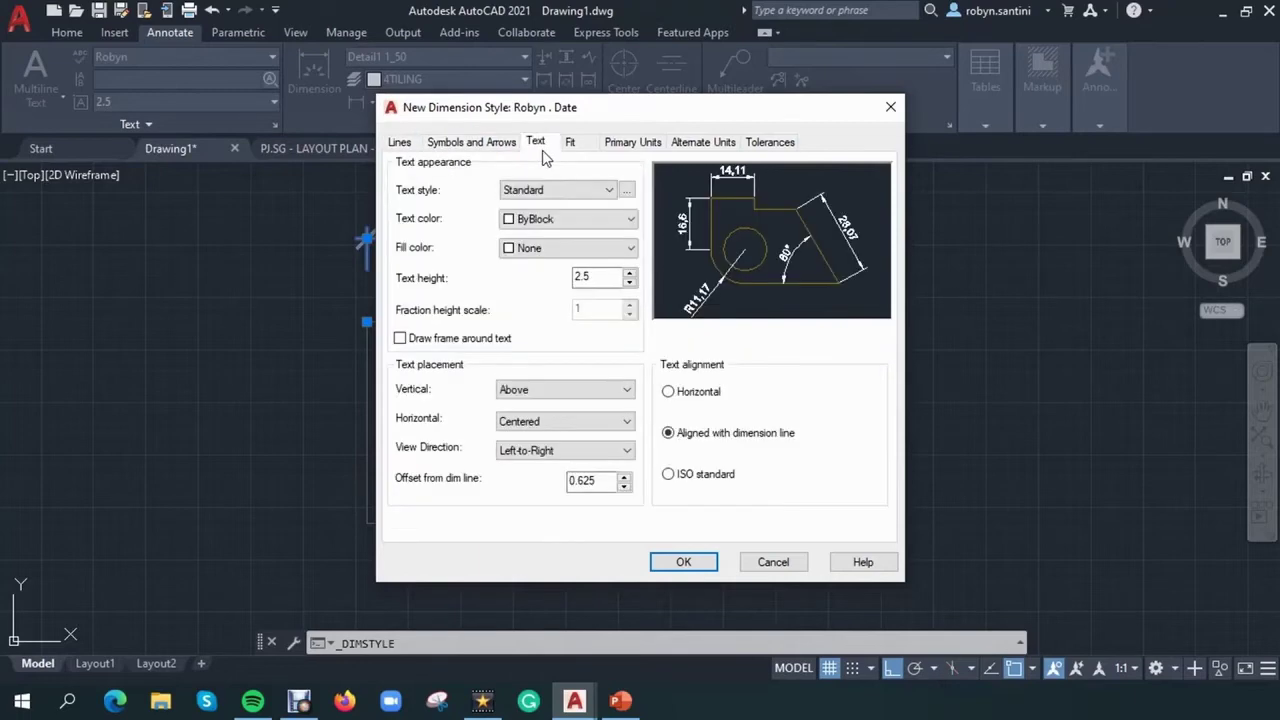
pyautogui.click(404, 144)
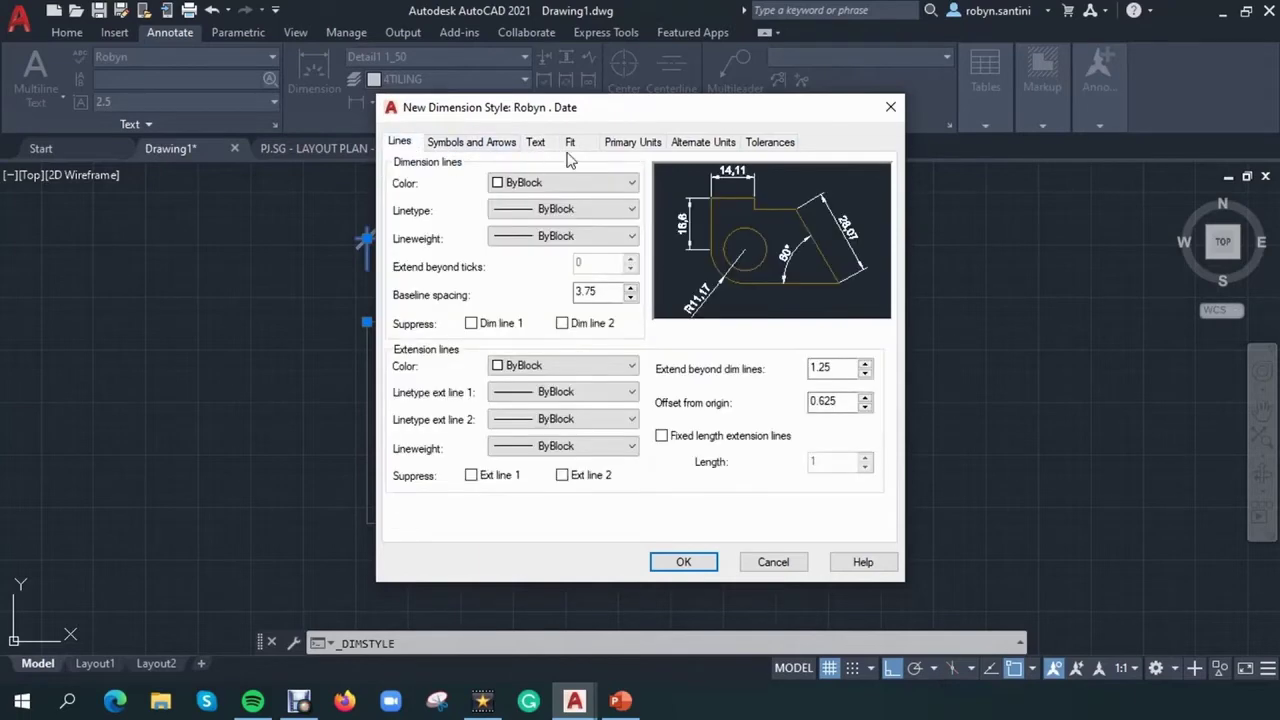
pyautogui.click(585, 184)
pyautogui.click(515, 225)
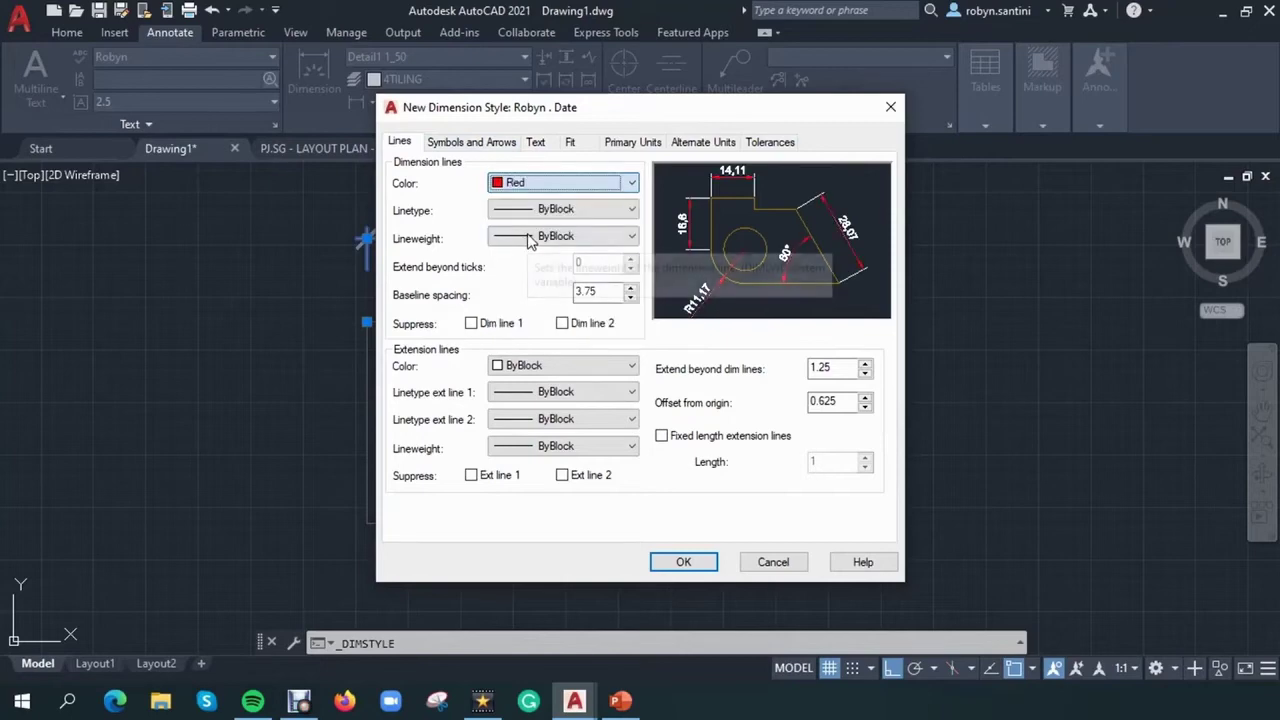
pyautogui.click(570, 236)
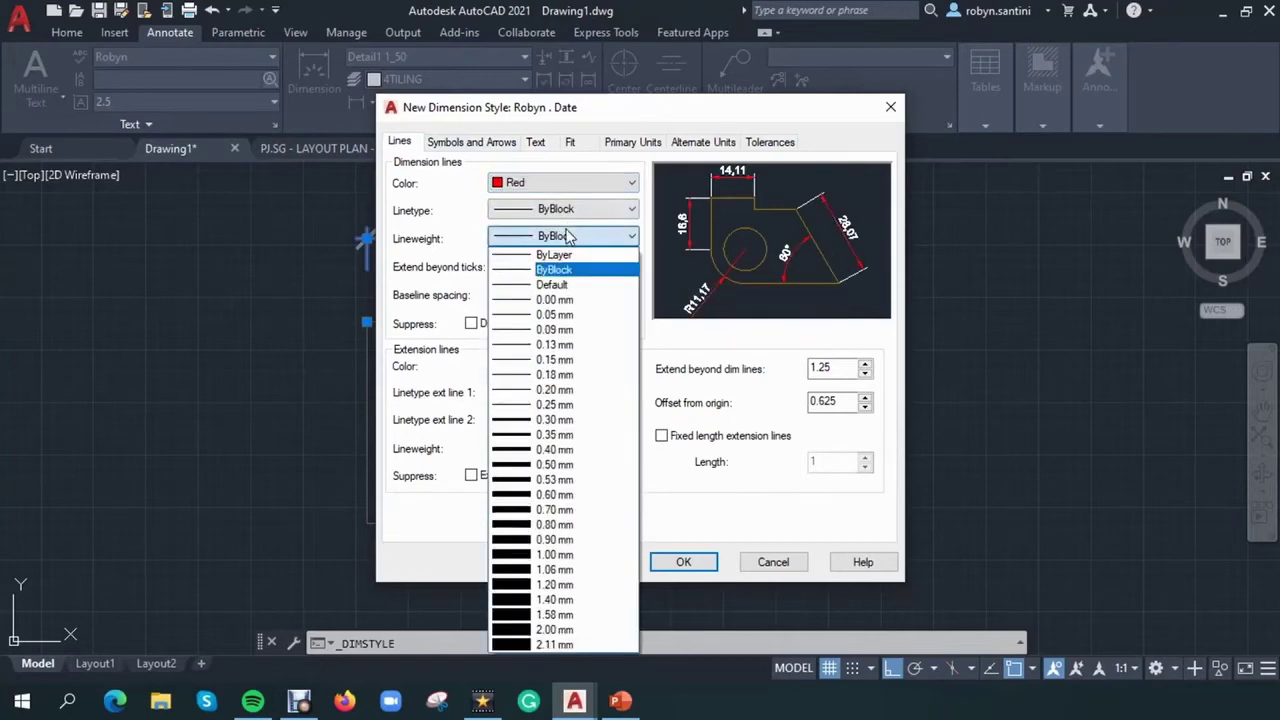
pyautogui.click(564, 377)
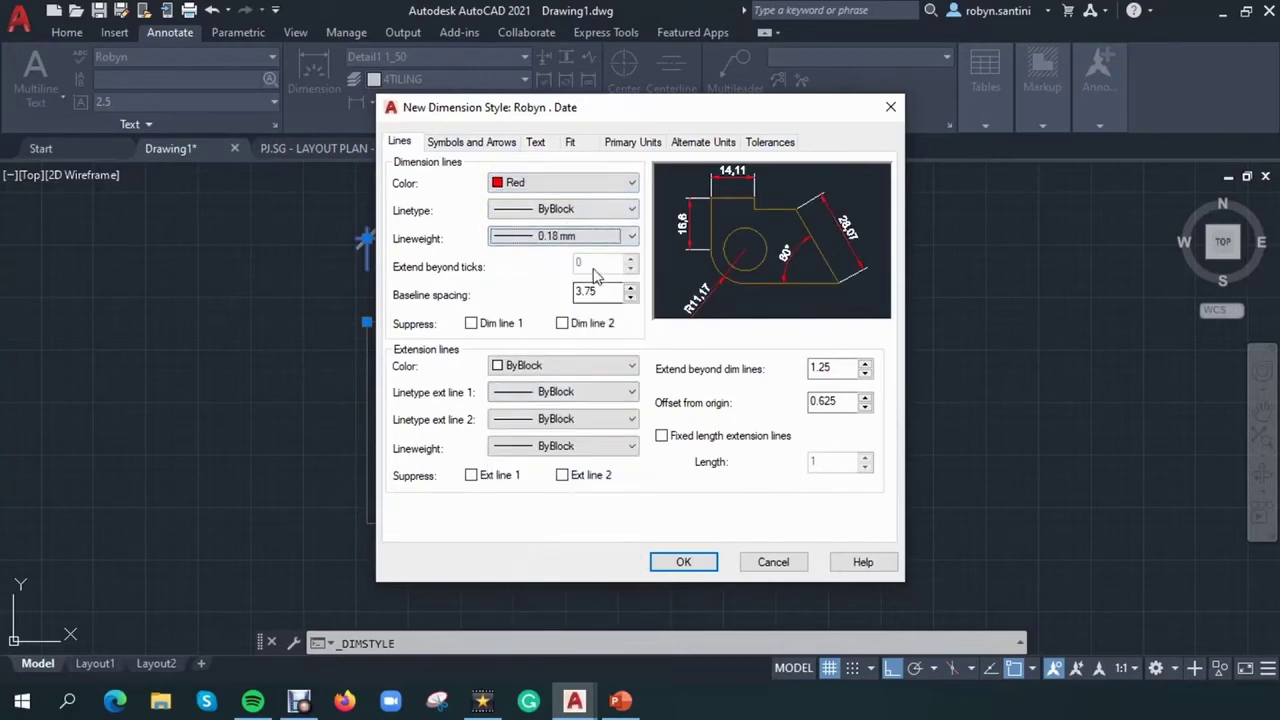
# Step: Try suppressing dimension line 1 and dimension line 2 in turn, and switch both suppressions off again
pyautogui.click(471, 324)
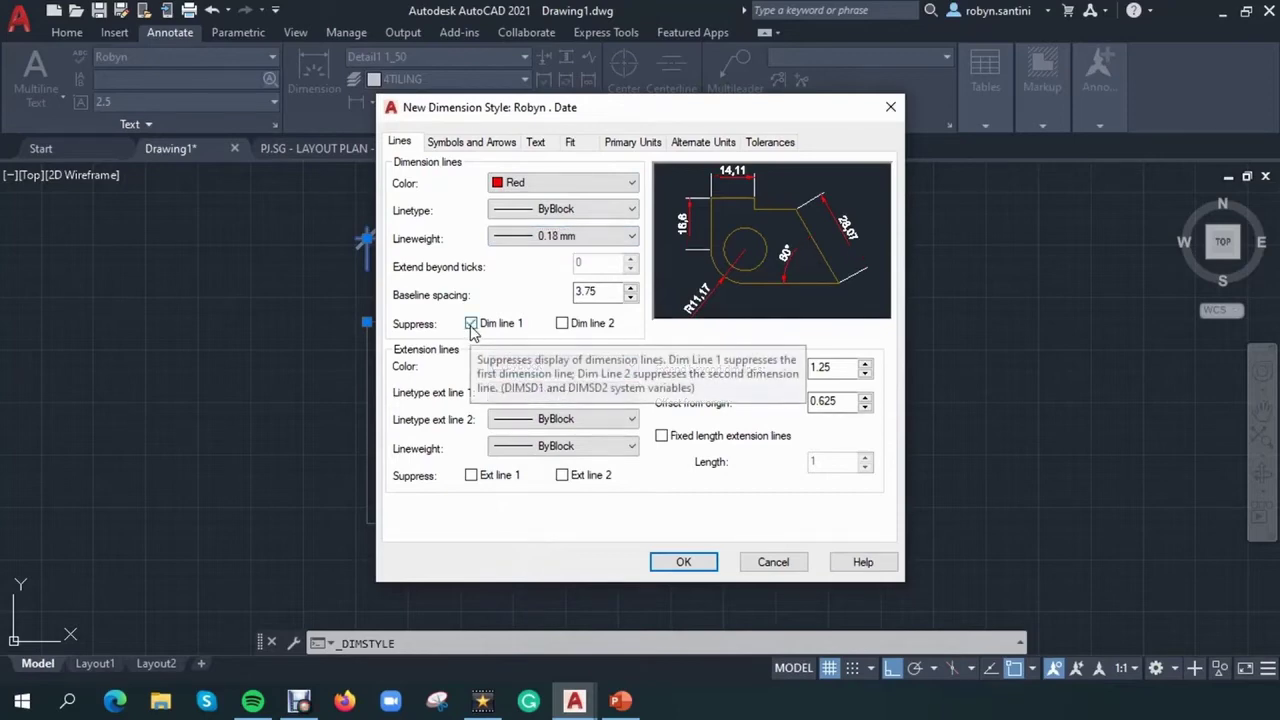
pyautogui.click(563, 326)
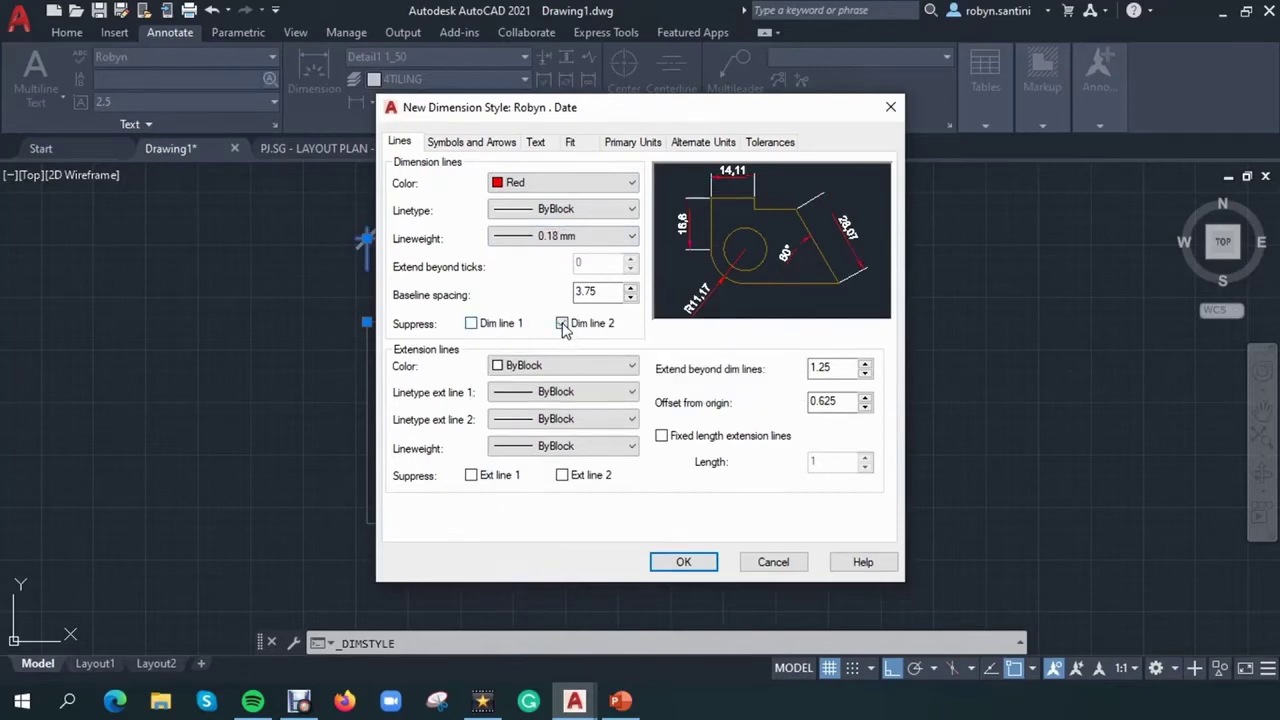
pyautogui.click(563, 325)
pyautogui.doubleClick(588, 291)
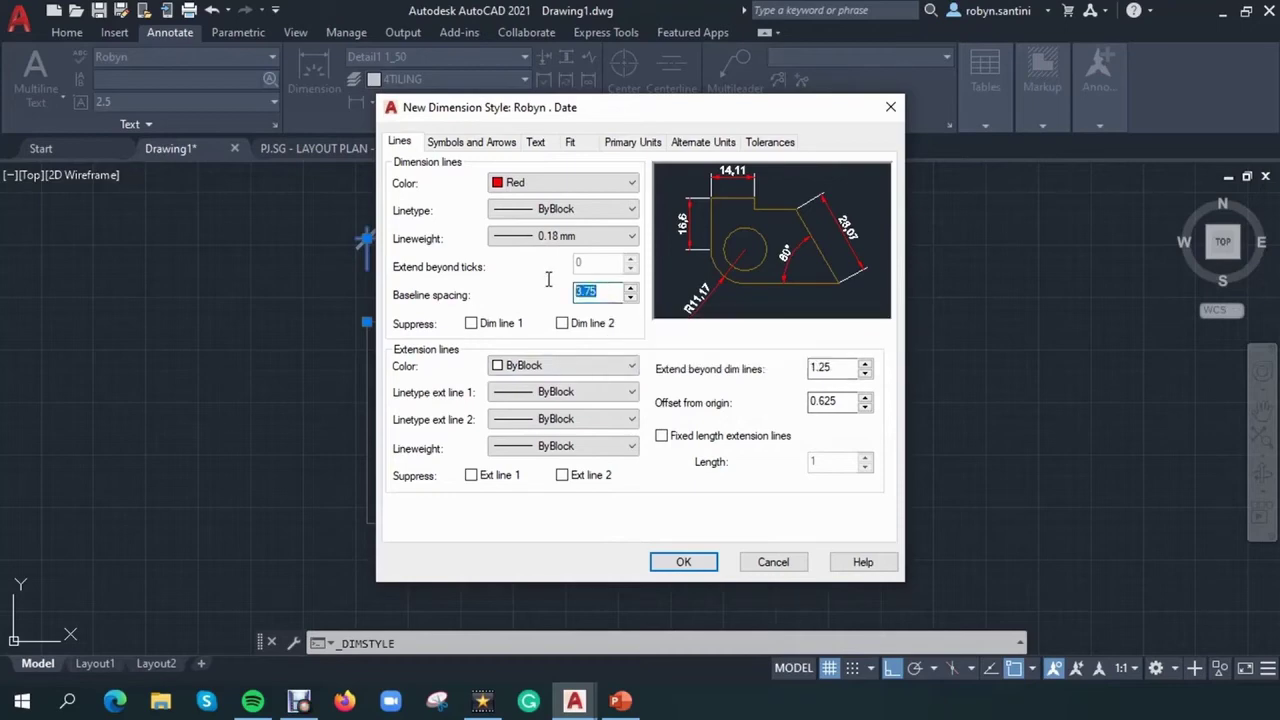
# Step: Set extension line 1's linetype to Continuous and load the ACAD_ISO03W100 linetype from acadiso.lin without applying it
pyautogui.click(556, 391)
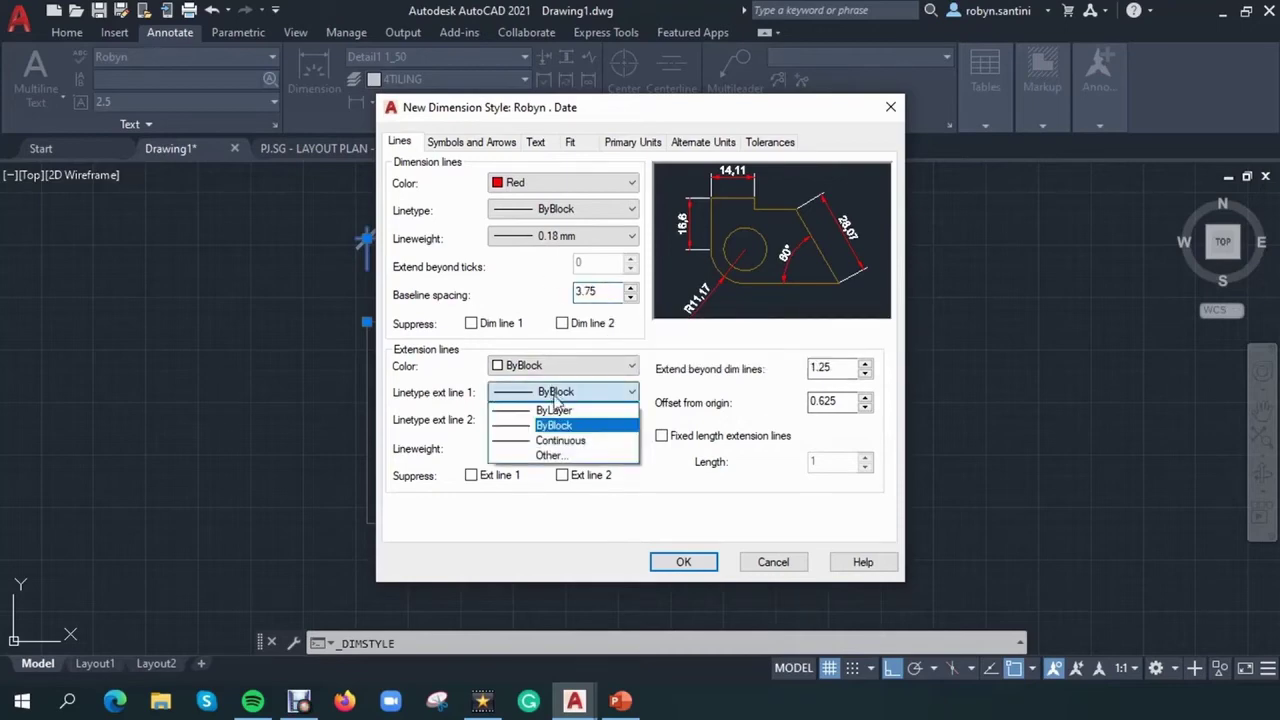
pyautogui.click(577, 442)
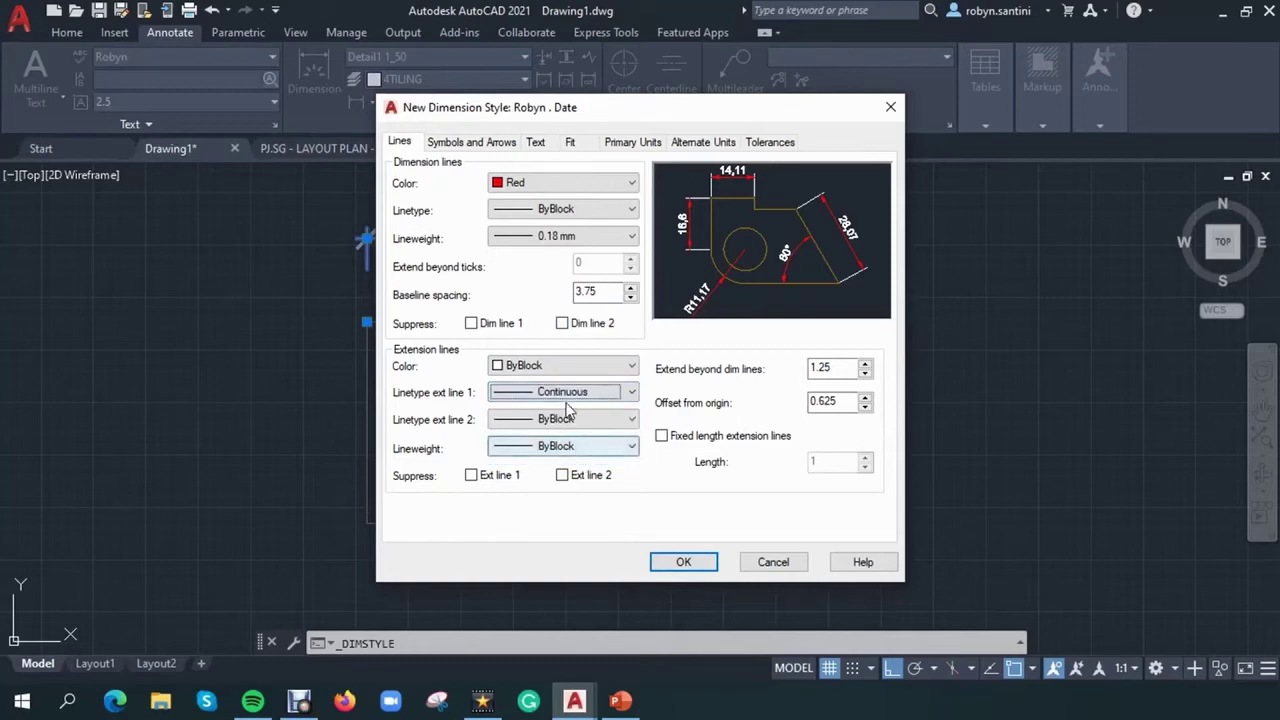
pyautogui.click(568, 396)
pyautogui.click(574, 457)
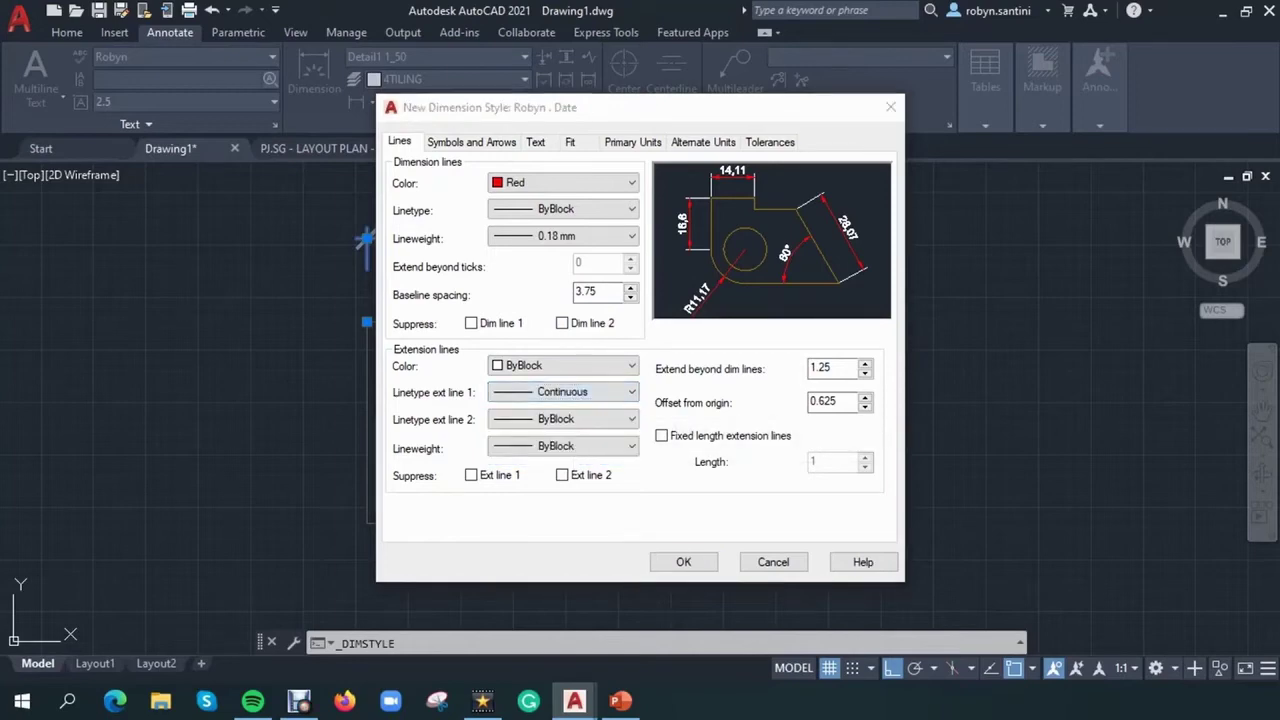
pyautogui.moveTo(1037, 155); pyautogui.dragTo(998, 165)
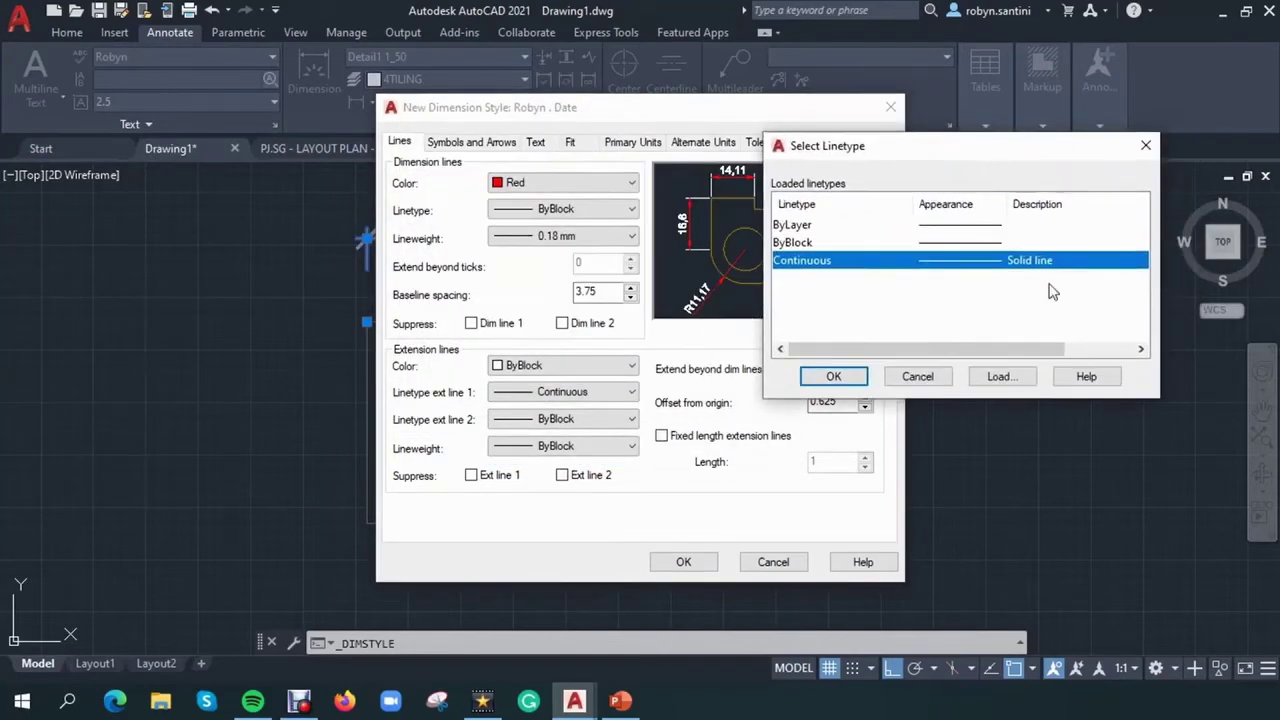
pyautogui.click(1000, 376)
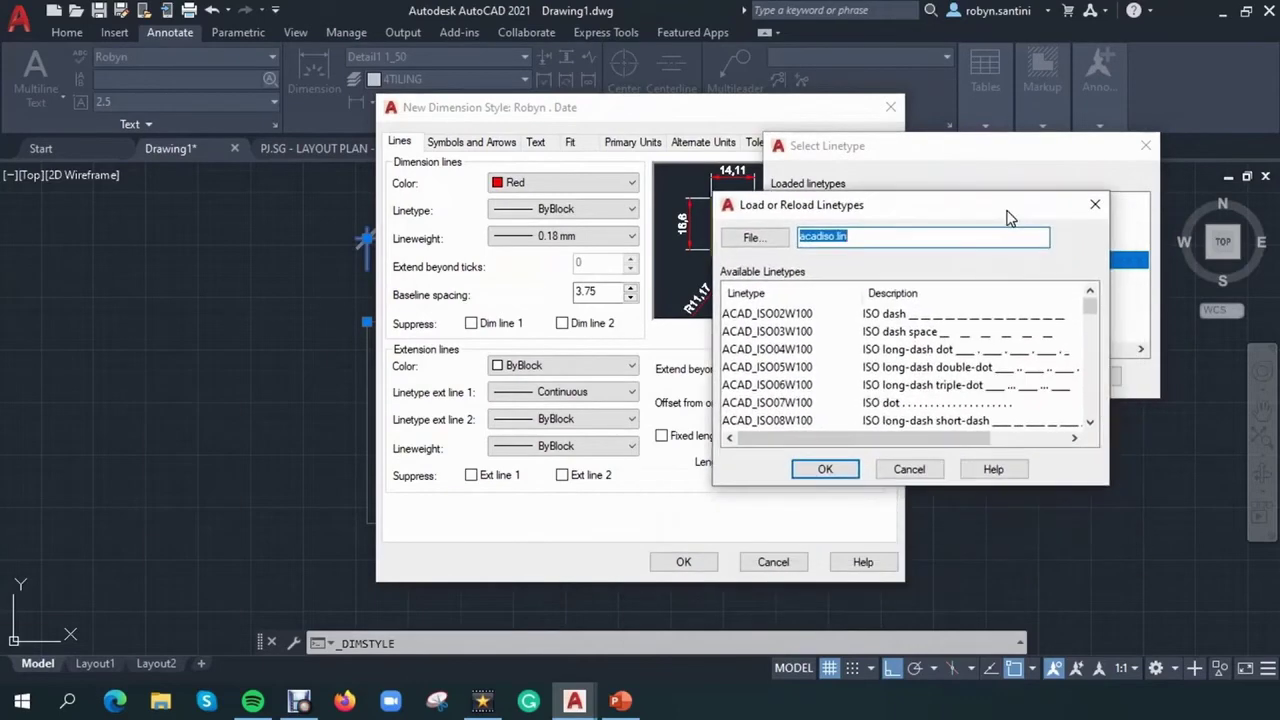
pyautogui.click(1002, 316)
pyautogui.click(788, 331)
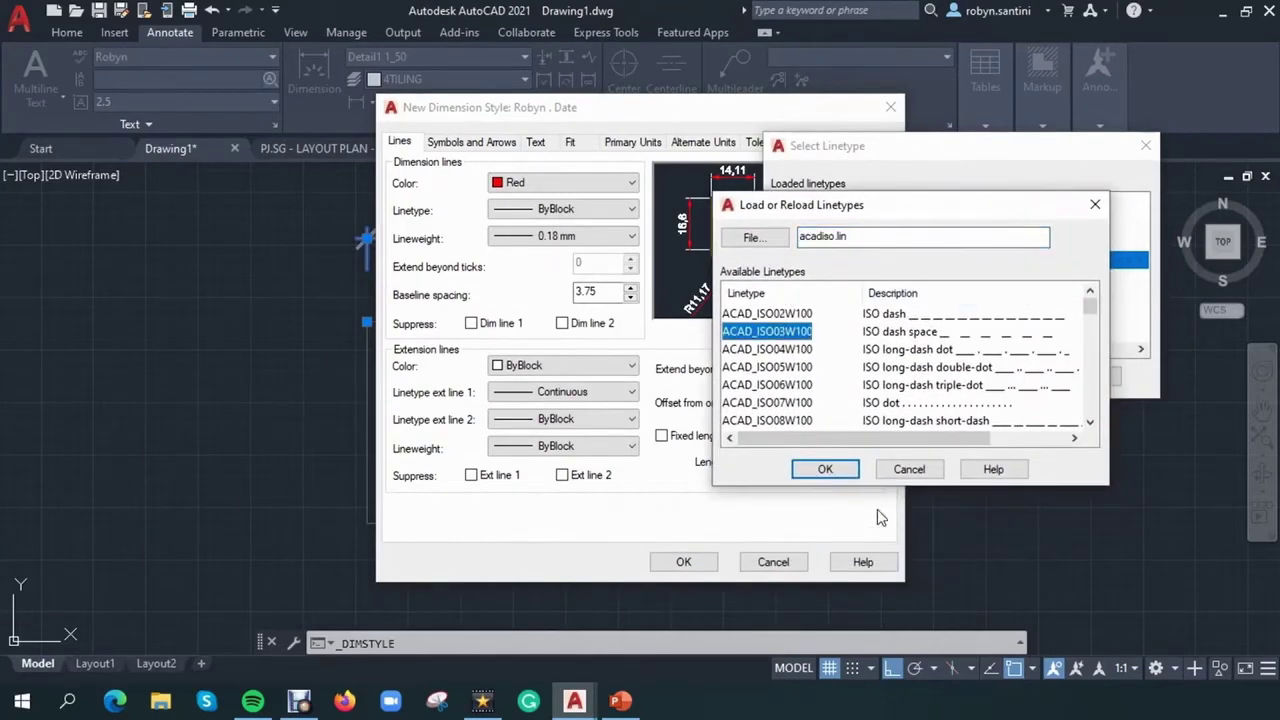
pyautogui.click(825, 469)
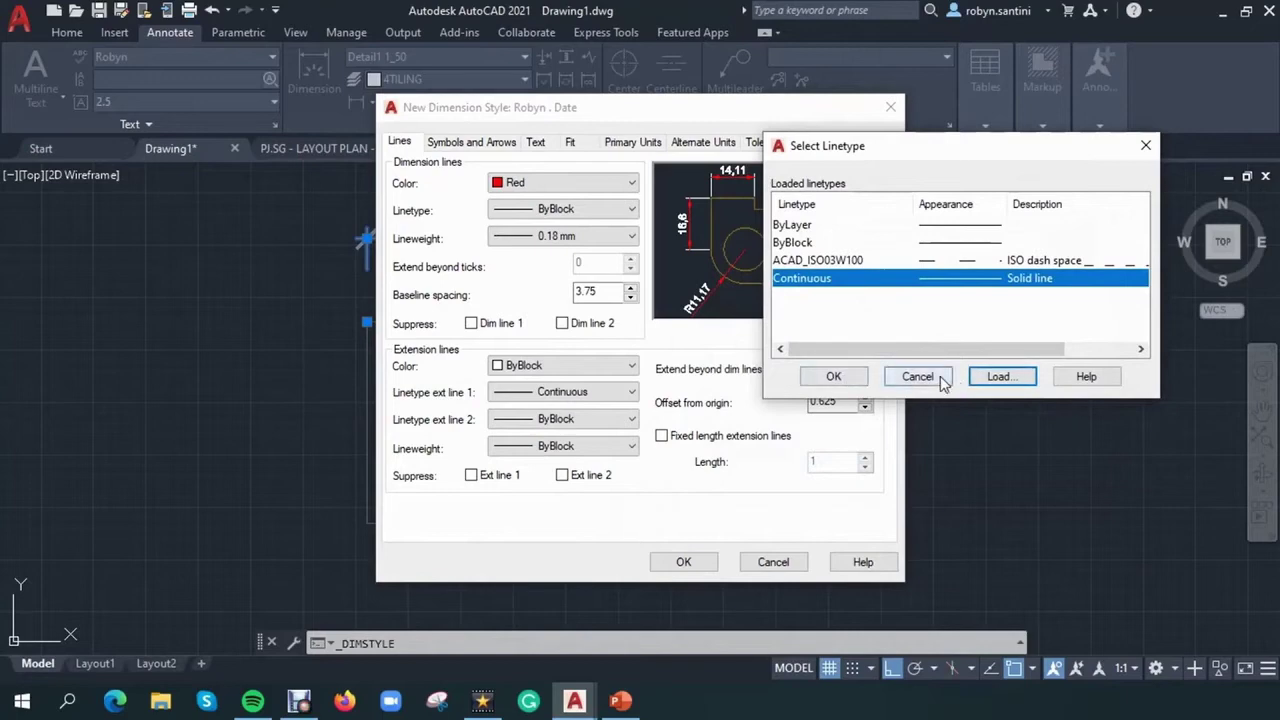
pyautogui.click(928, 381)
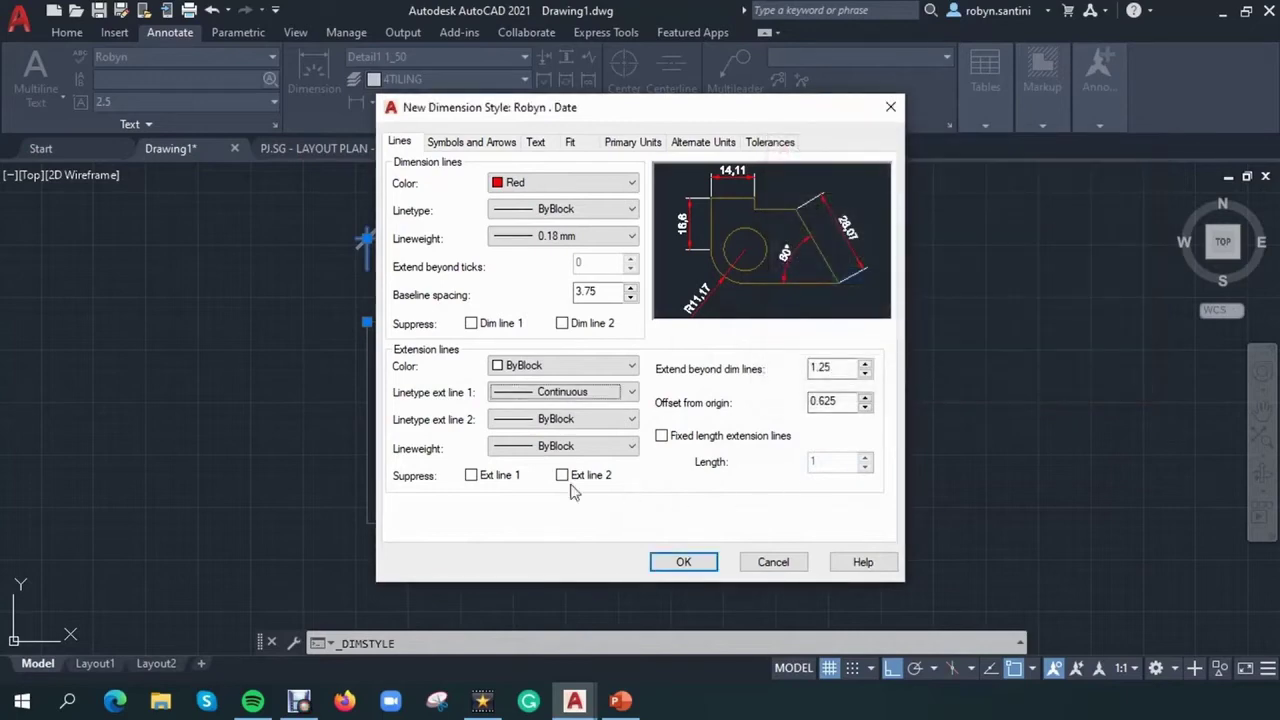
# Step: Try suppressing extension line 1 and extension line 2 in turn, and switch both suppressions off again
pyautogui.click(471, 476)
pyautogui.click(471, 476)
pyautogui.click(562, 475)
pyautogui.click(562, 476)
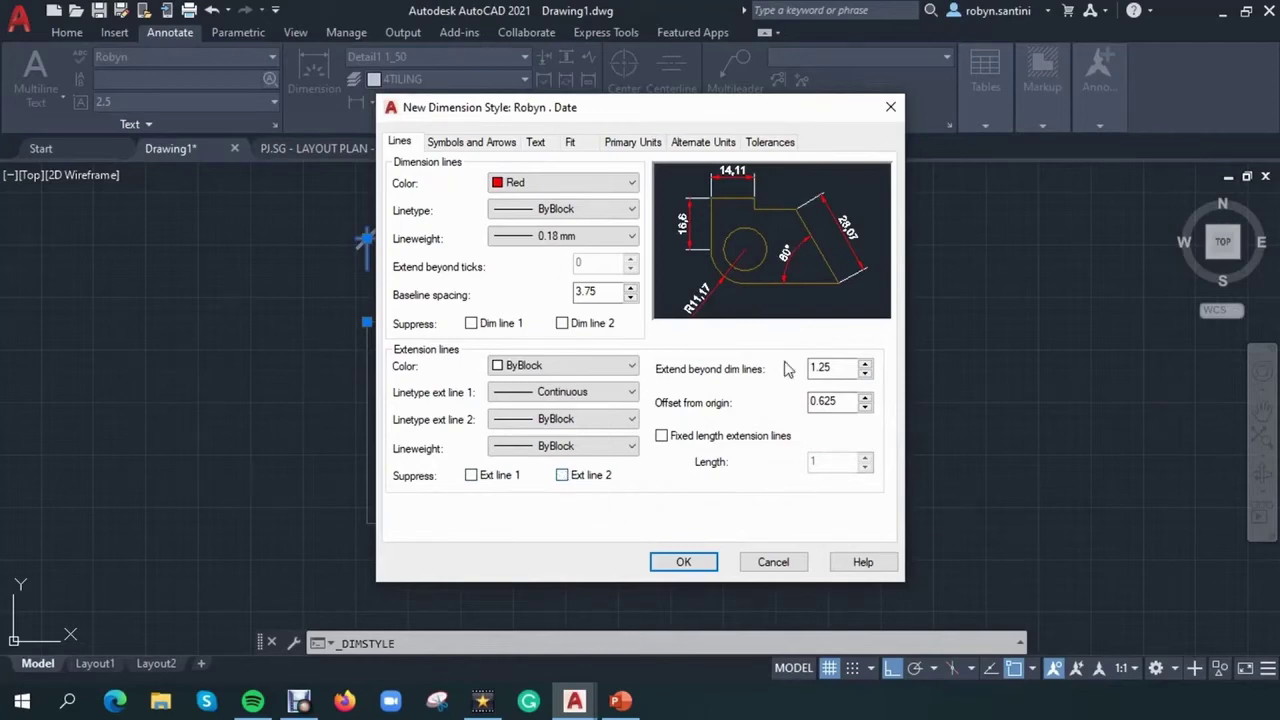
# Step: Try the Right angle and Dot arrowheads for the dimension lines, and return both arrowheads to Closed filled
pyautogui.click(451, 145)
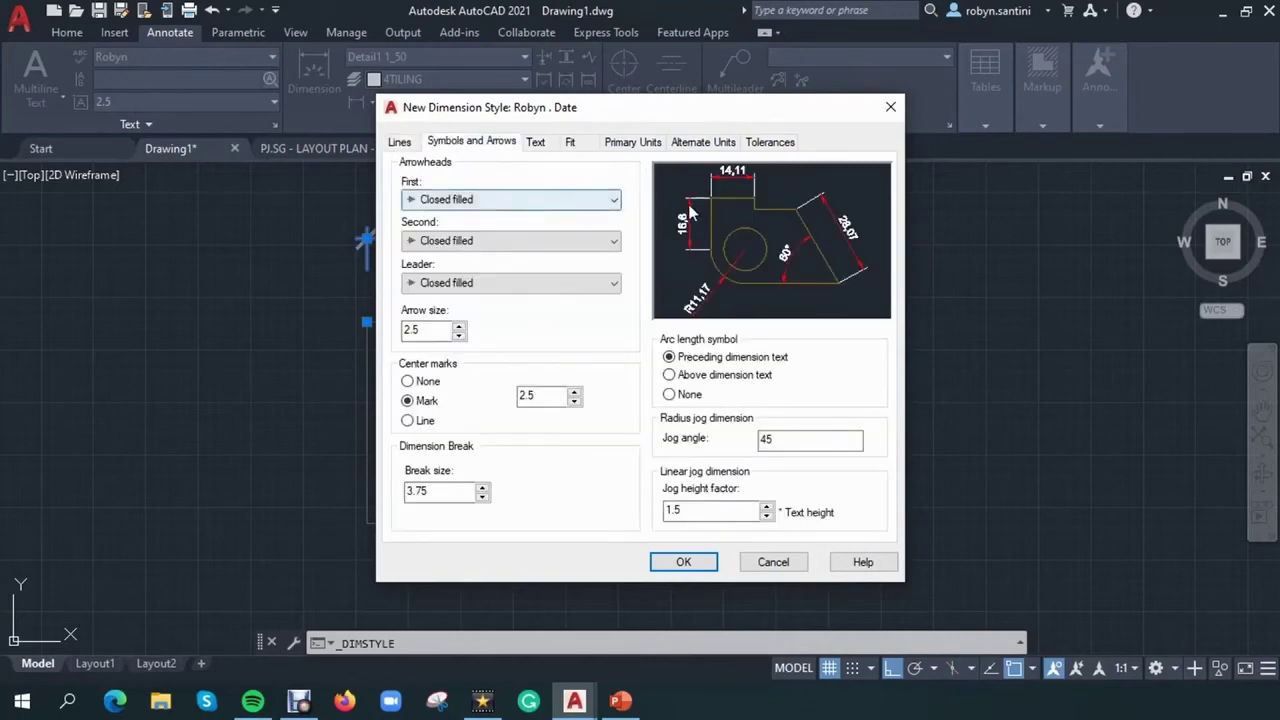
pyautogui.click(485, 199)
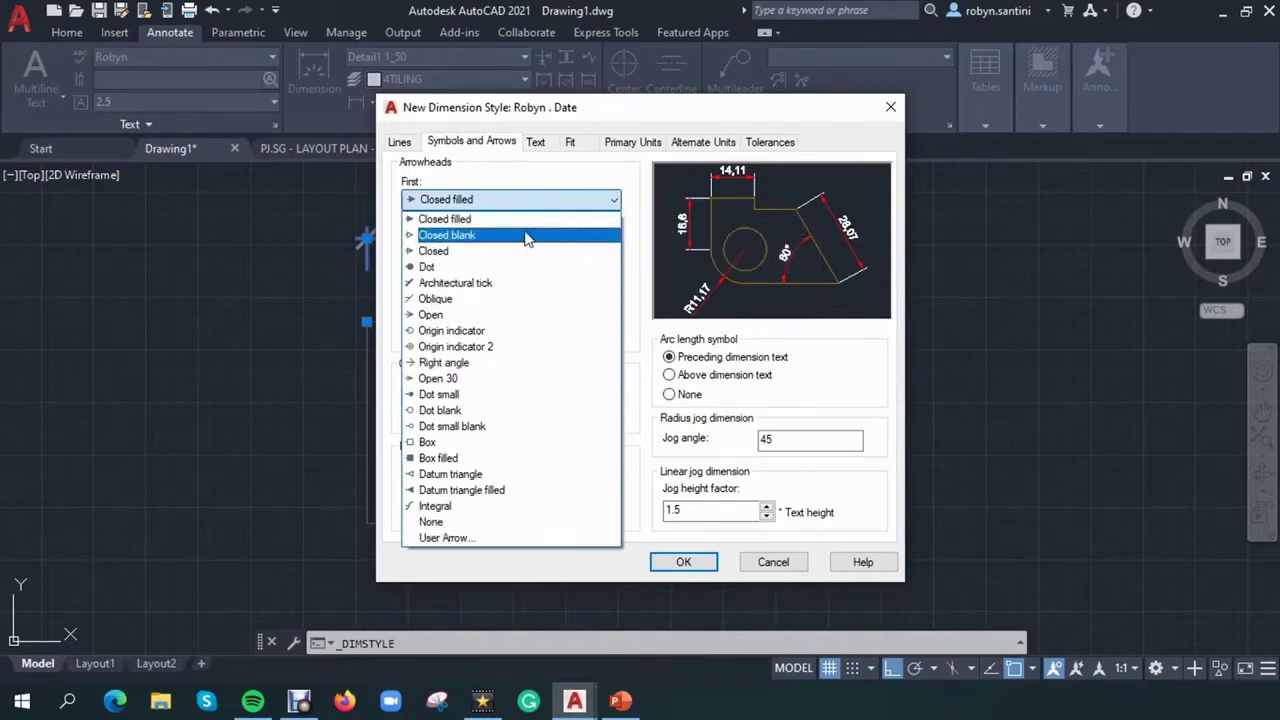
pyautogui.click(502, 362)
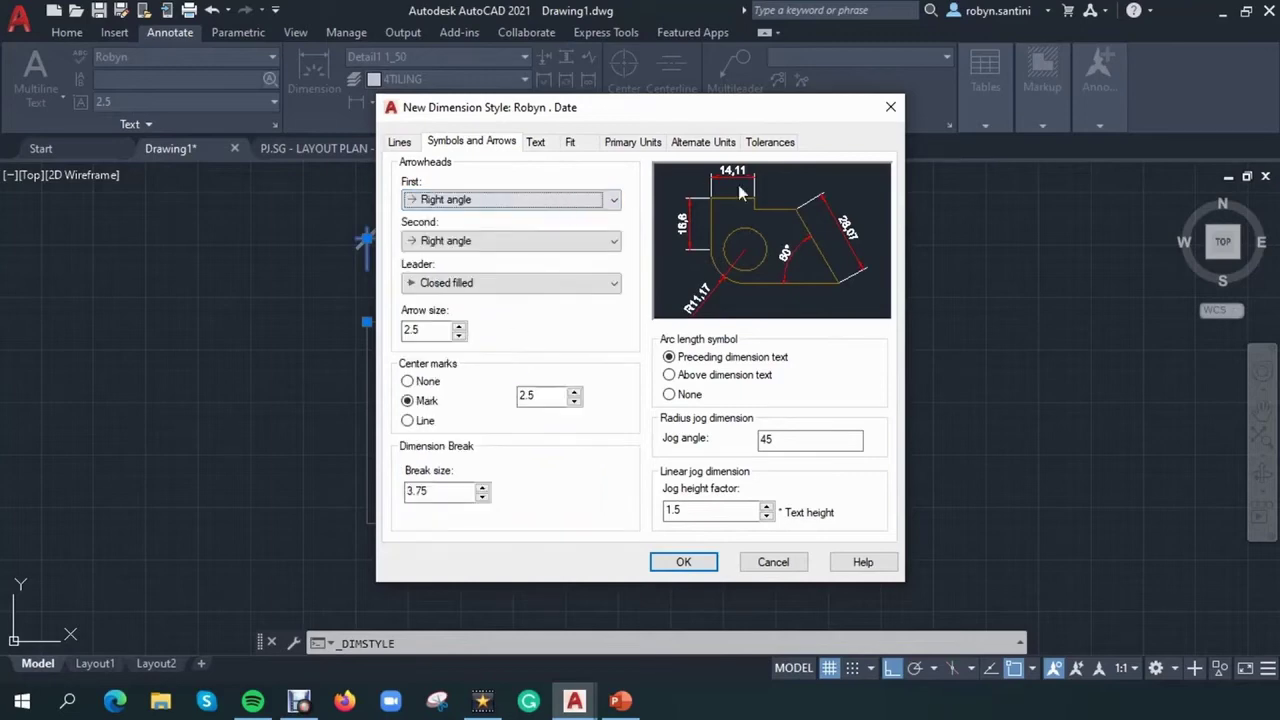
pyautogui.click(540, 204)
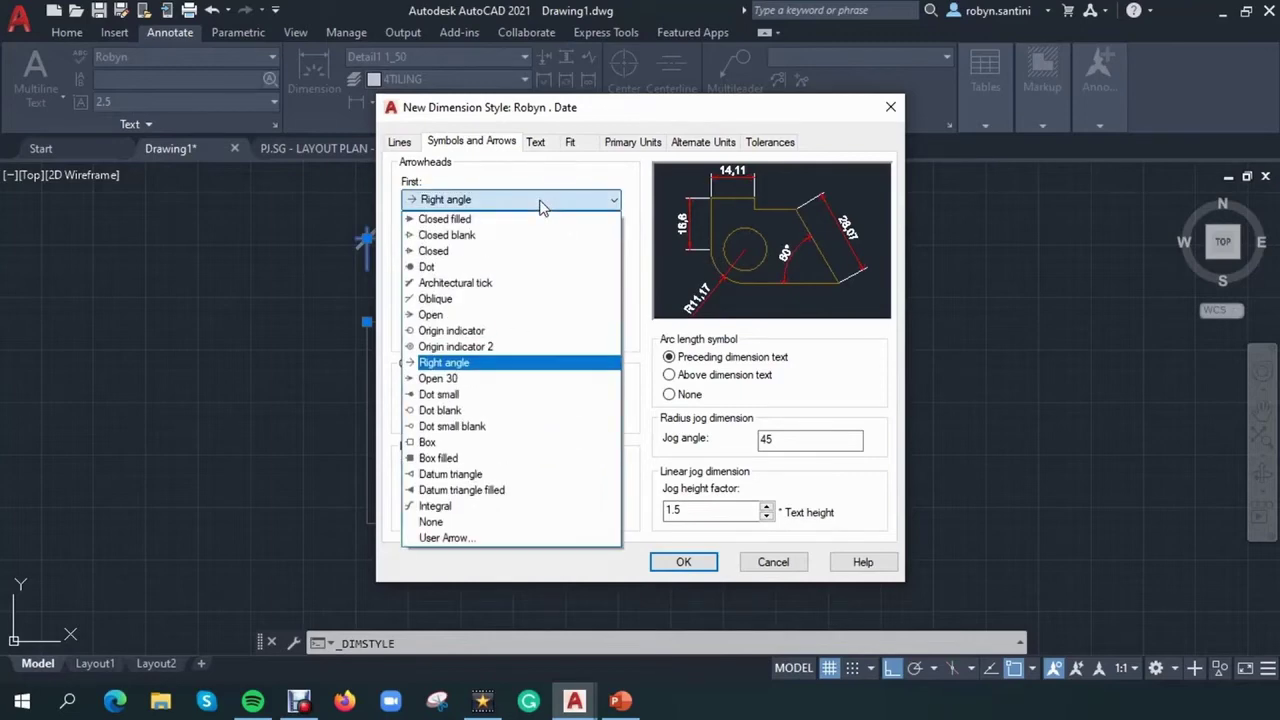
pyautogui.click(500, 268)
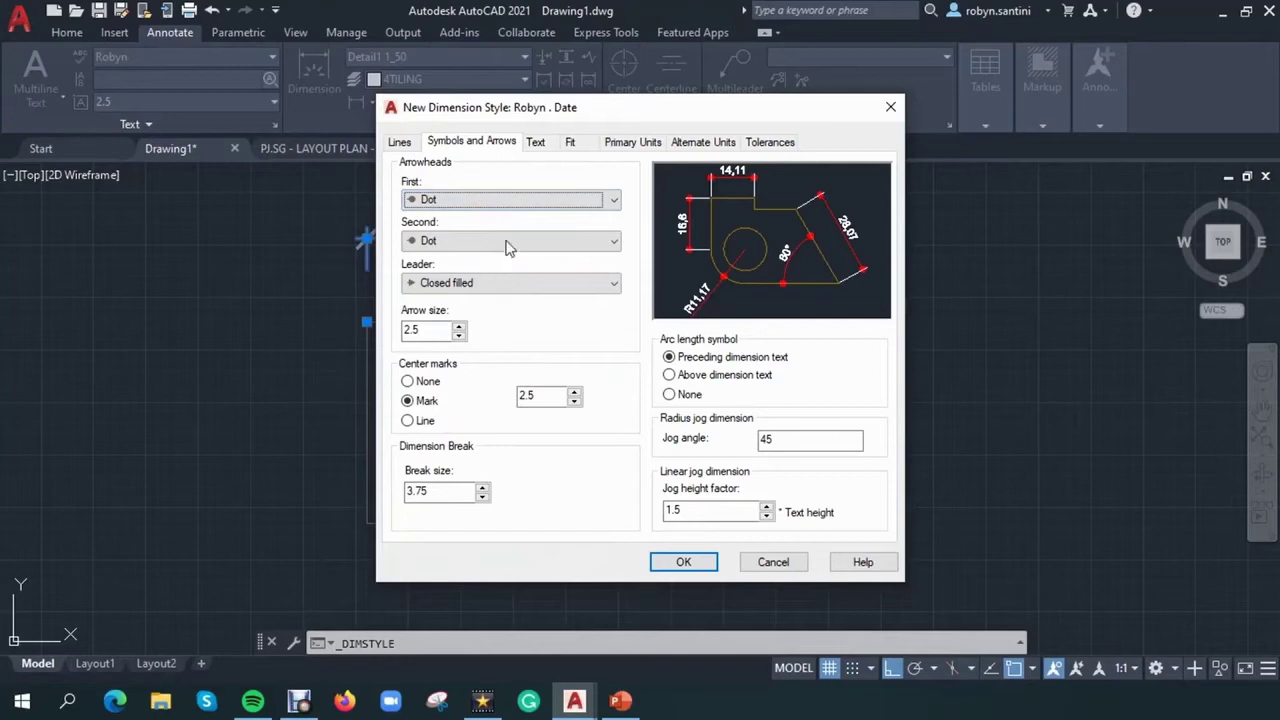
pyautogui.click(613, 201)
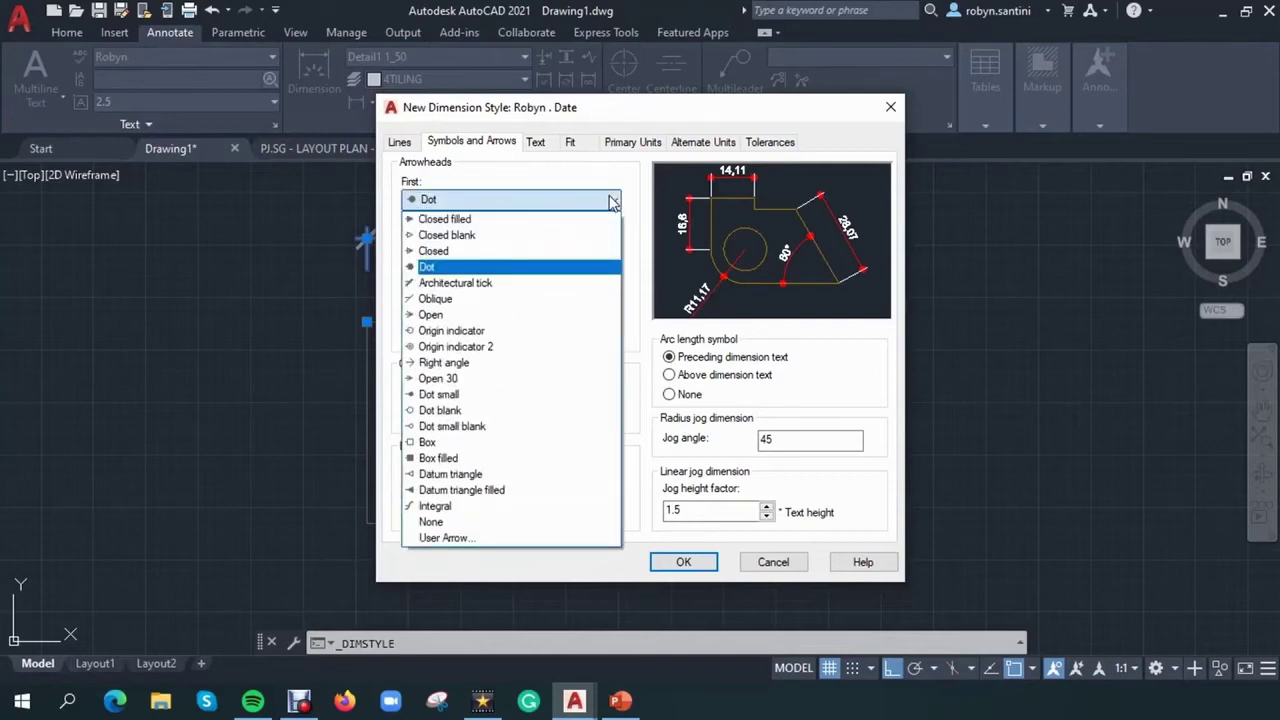
pyautogui.click(477, 225)
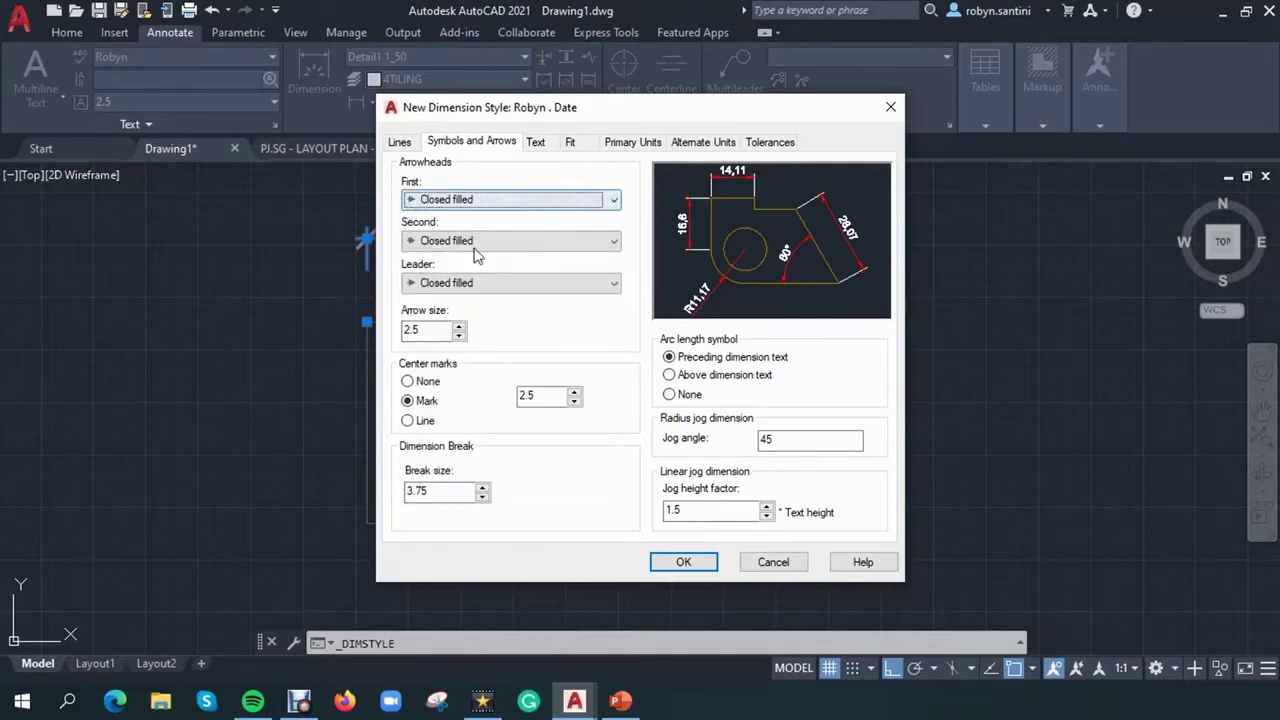
# Step: Set the dimension style's arrow size to 50
pyautogui.click(437, 331)
pyautogui.moveTo(437, 331); pyautogui.dragTo(384, 330)
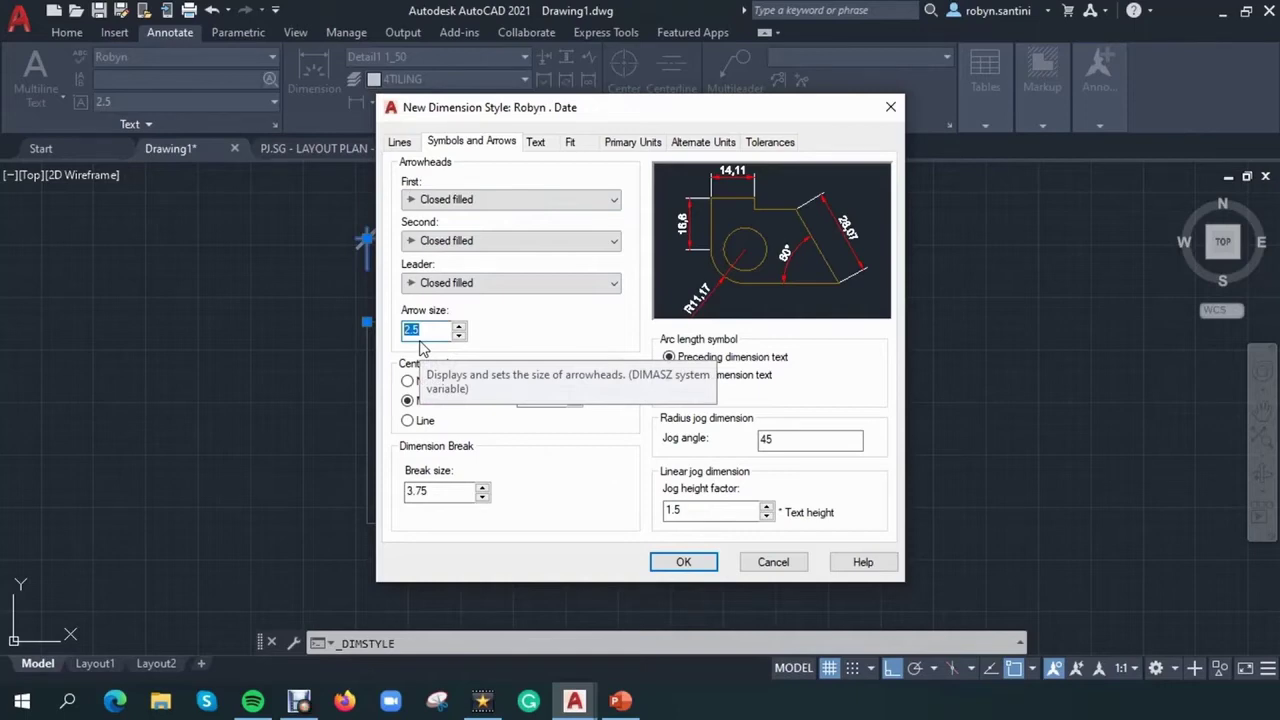
pyautogui.write('50')
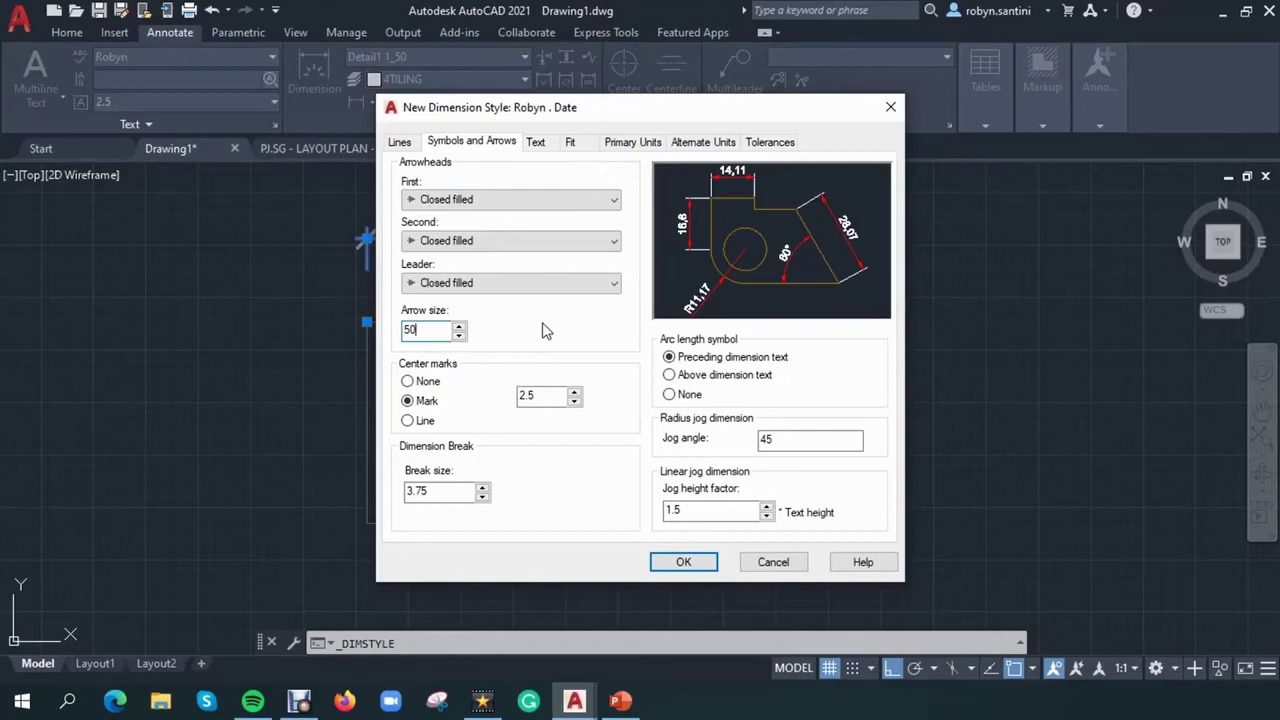
# Step: Set the dimension text height to 100 and the text color to Cyan
pyautogui.click(538, 144)
pyautogui.click(589, 278)
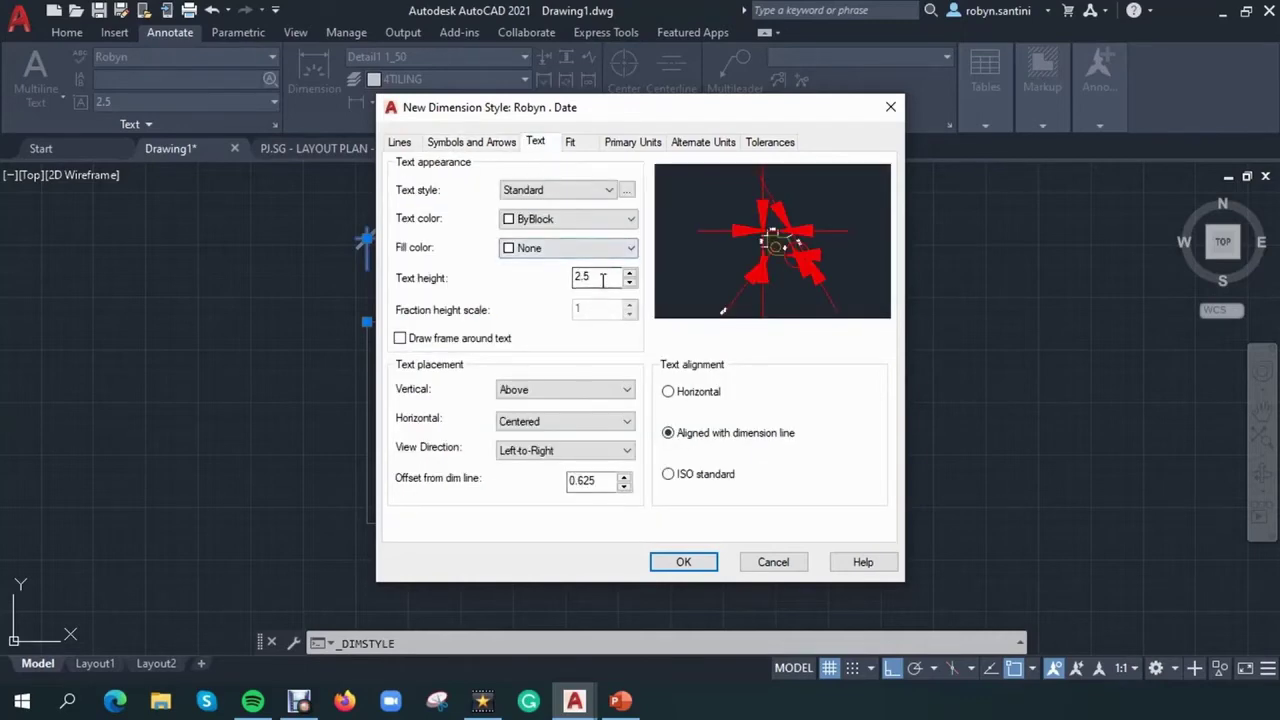
pyautogui.moveTo(589, 278); pyautogui.dragTo(552, 278)
pyautogui.write('100')
pyautogui.click(561, 222)
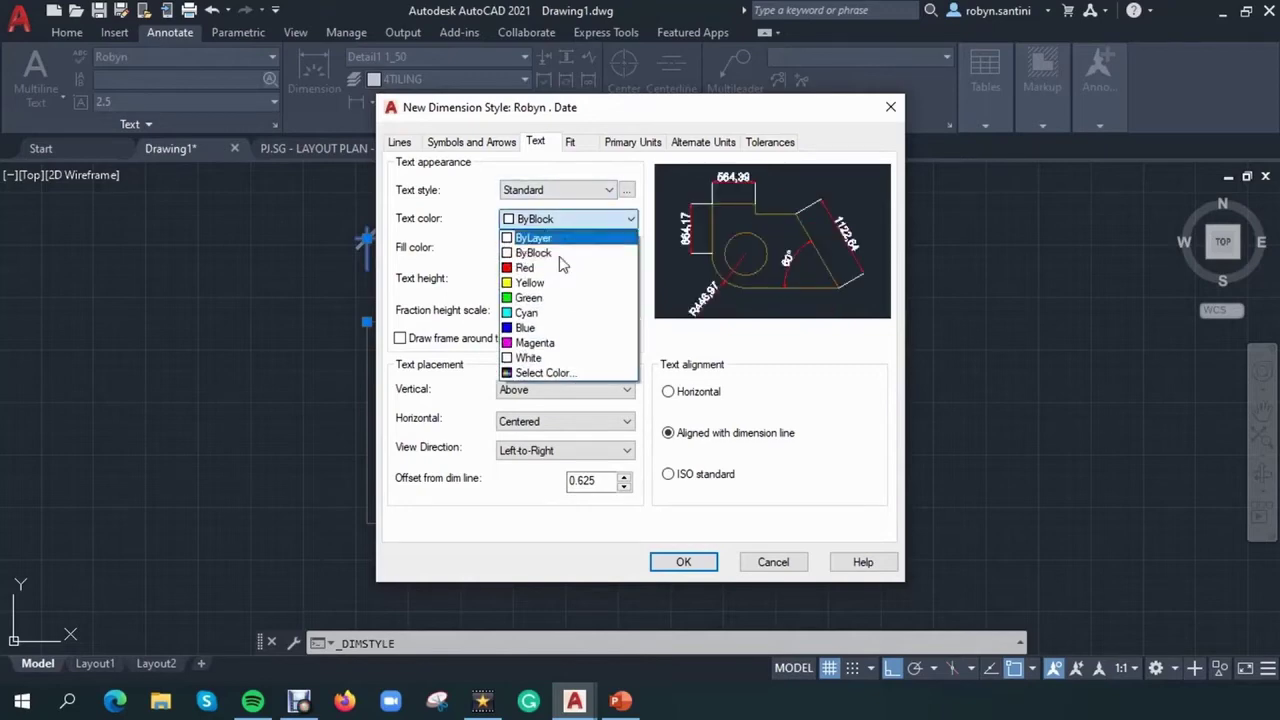
pyautogui.click(557, 313)
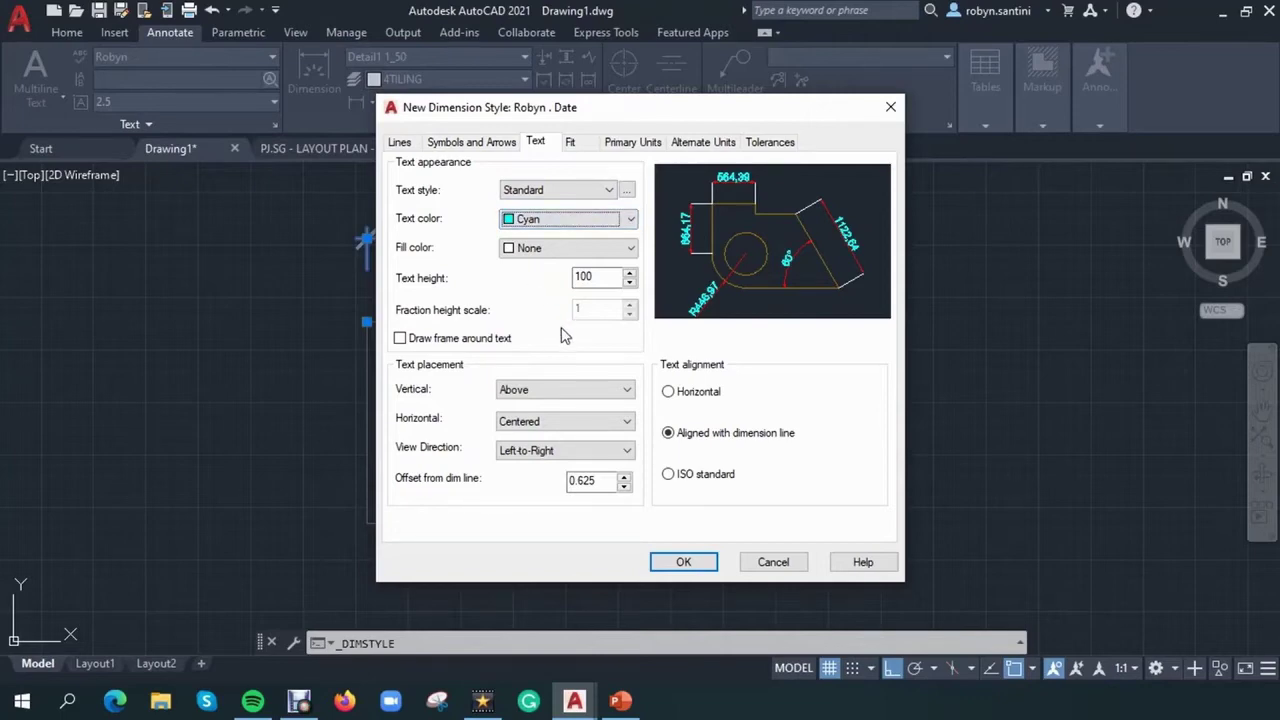
# Step: Compare Centered and Outside vertical text placement, keep Centered, and save the new dimension style
pyautogui.click(575, 398)
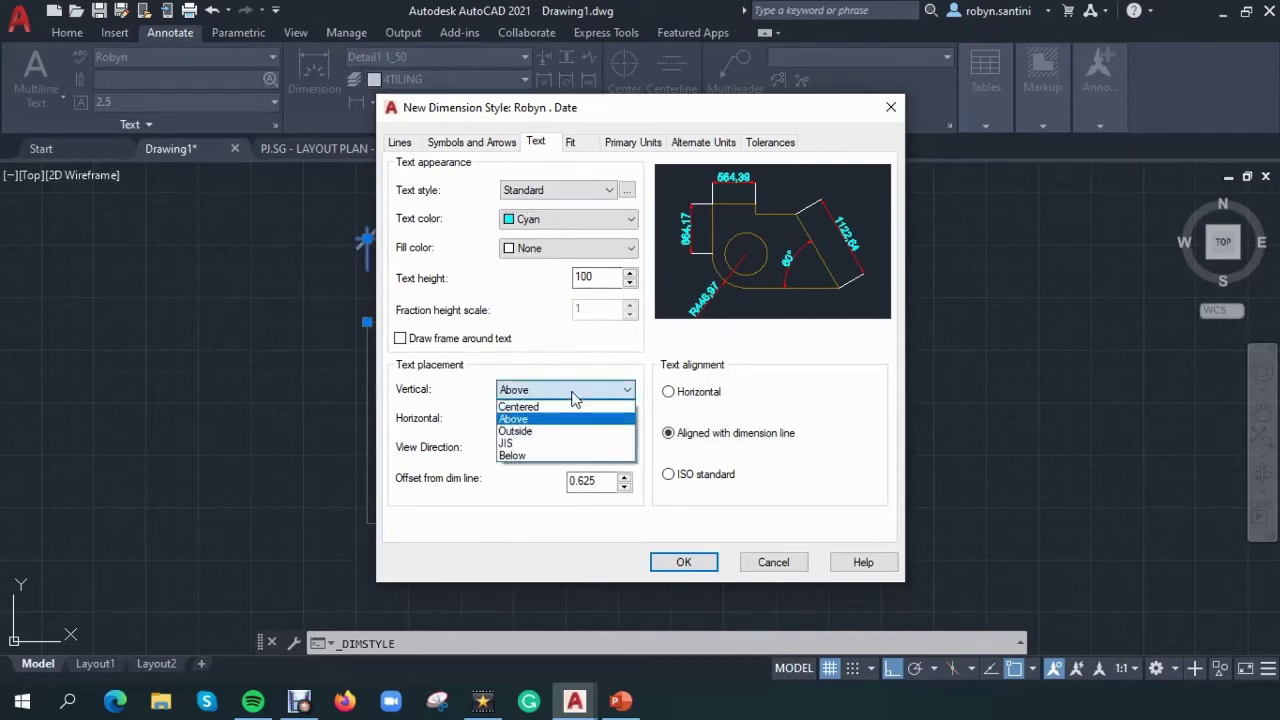
pyautogui.click(551, 406)
pyautogui.click(555, 394)
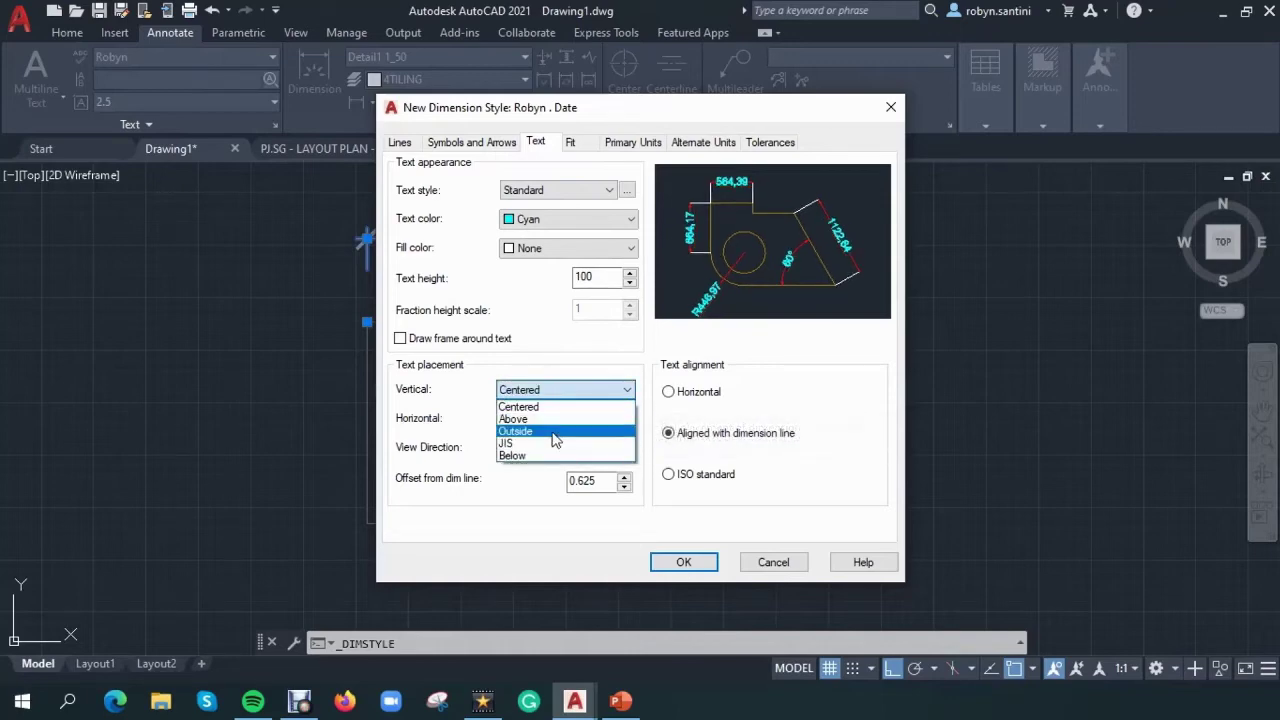
pyautogui.click(555, 432)
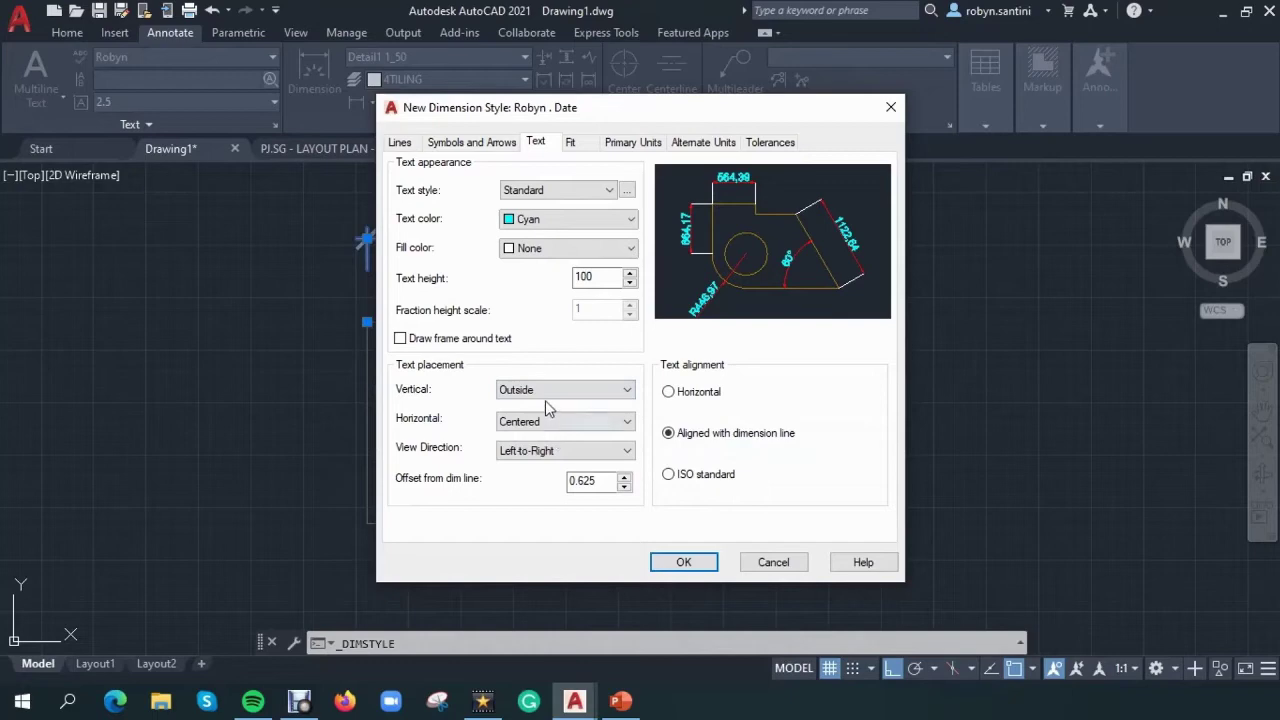
pyautogui.click(546, 388)
pyautogui.click(560, 408)
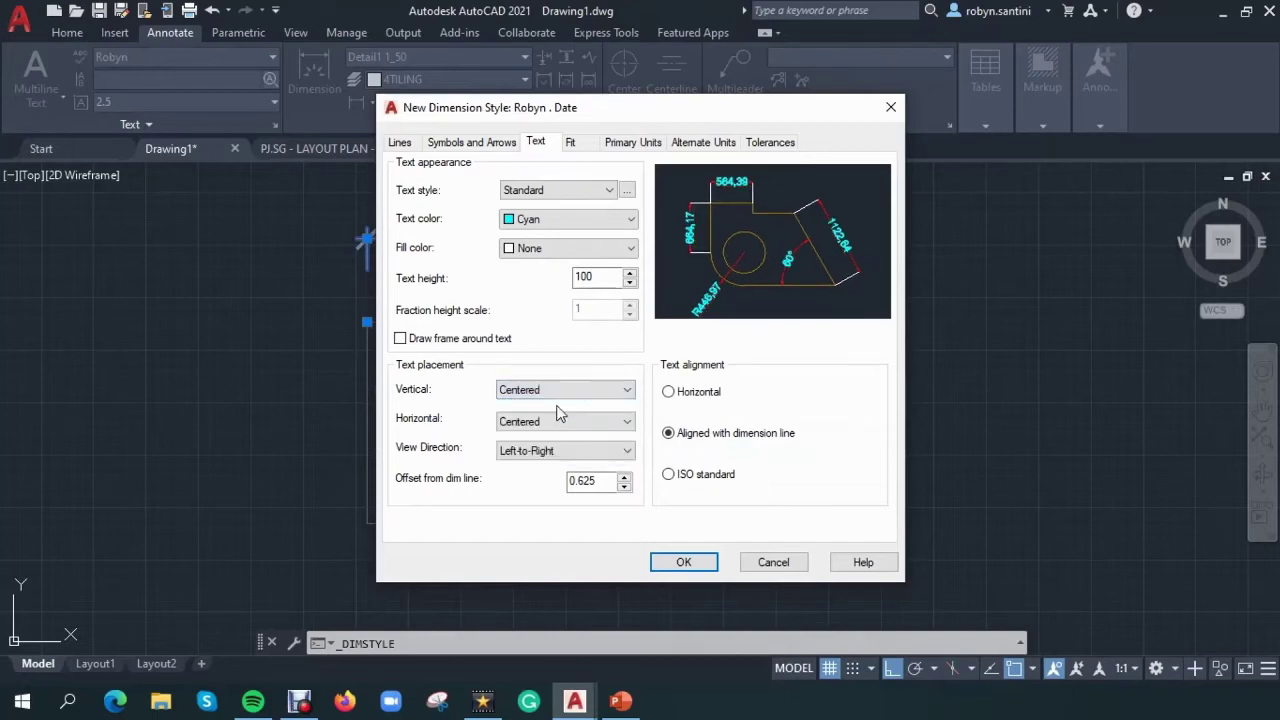
pyautogui.click(685, 563)
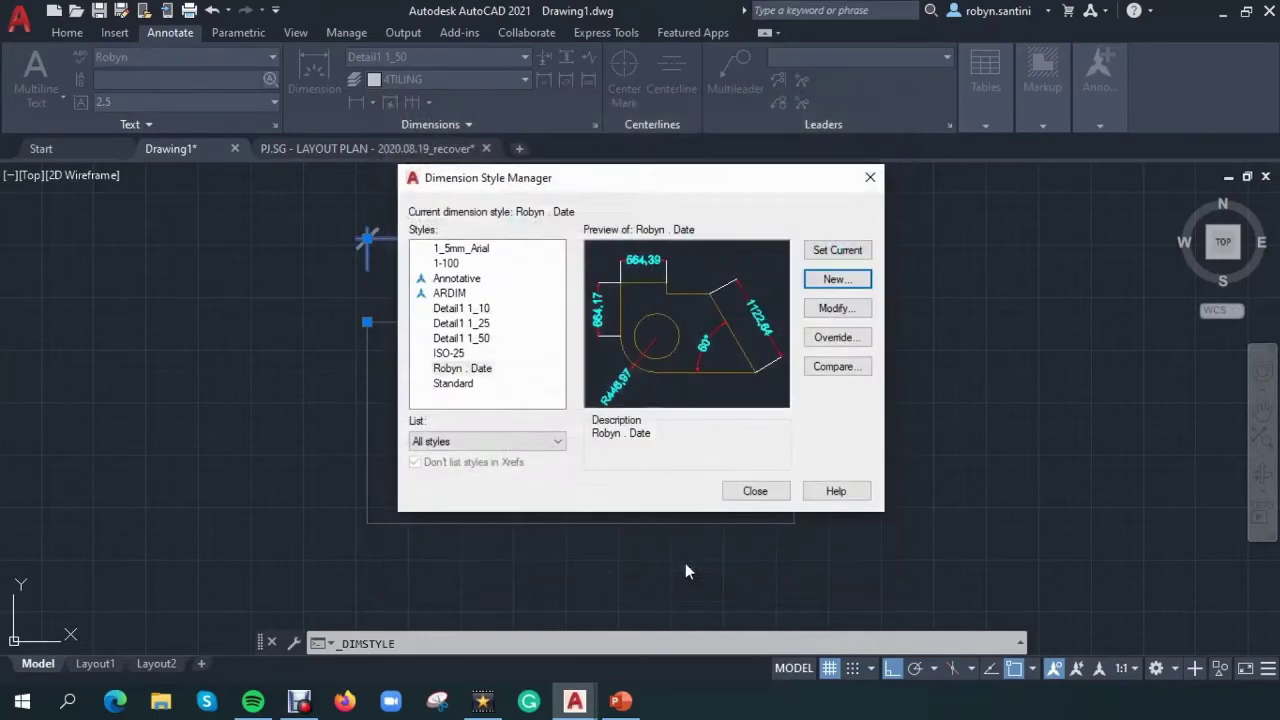
pyautogui.click(752, 491)
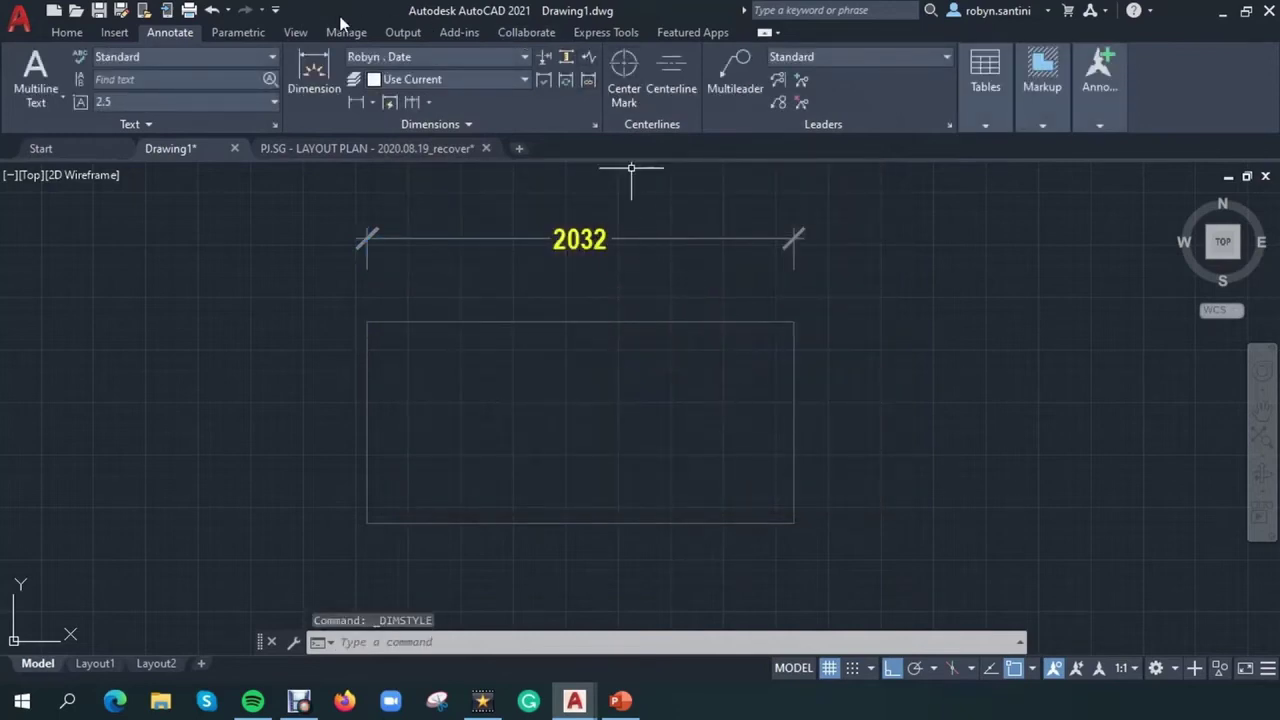
# Step: With the new dimension style current, add a vertical linear dimension outside the rectangle's left edge
pyautogui.click(515, 59)
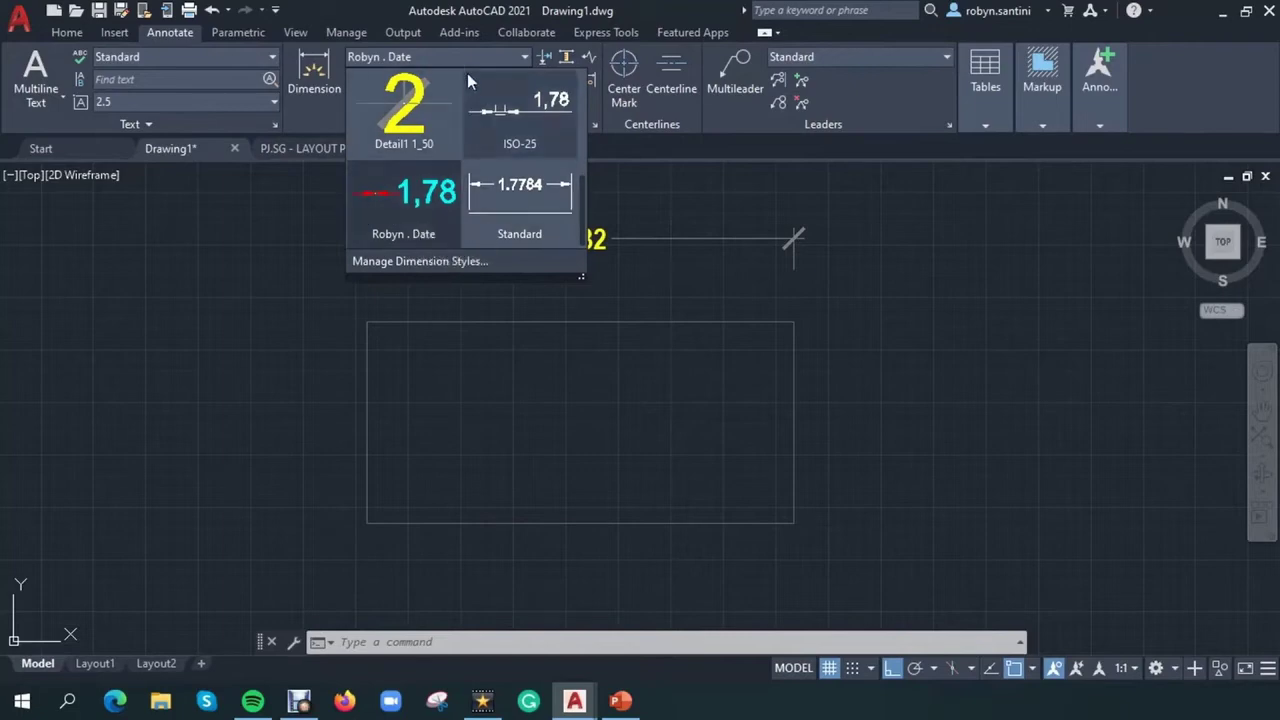
pyautogui.scroll(1, 466, 88)
pyautogui.click(497, 49)
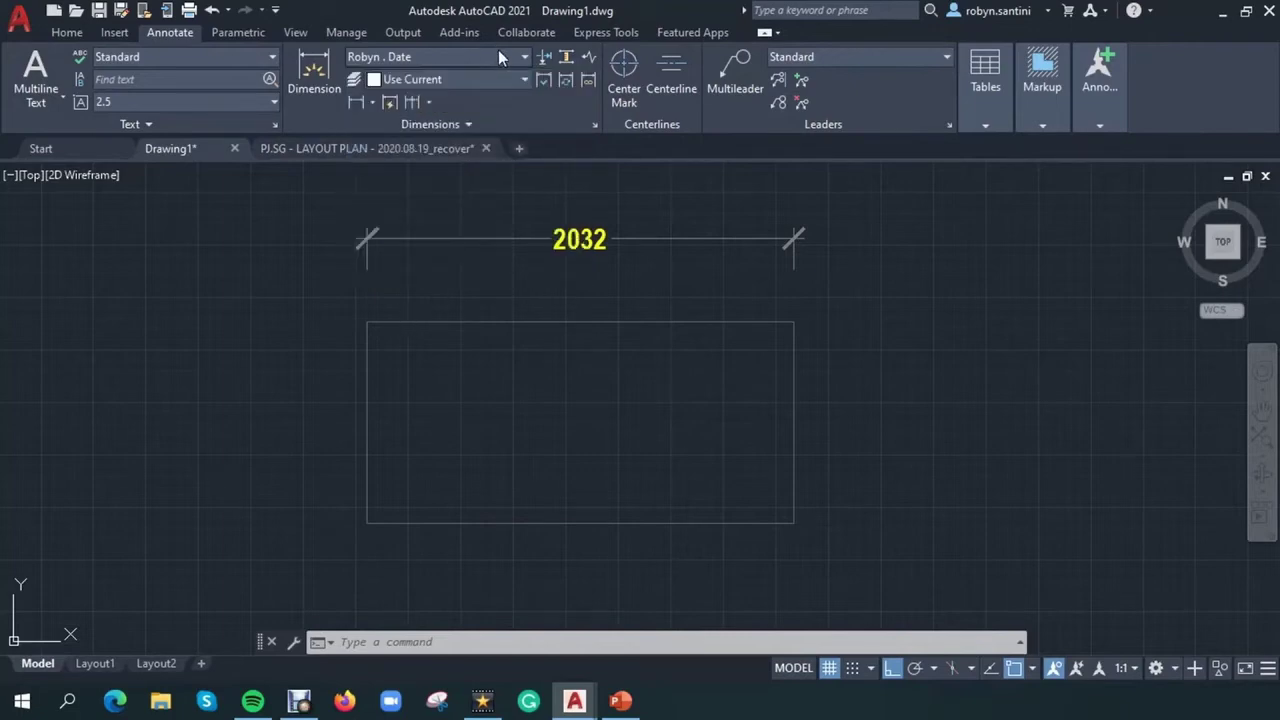
pyautogui.click(503, 55)
pyautogui.click(416, 209)
pyautogui.click(359, 103)
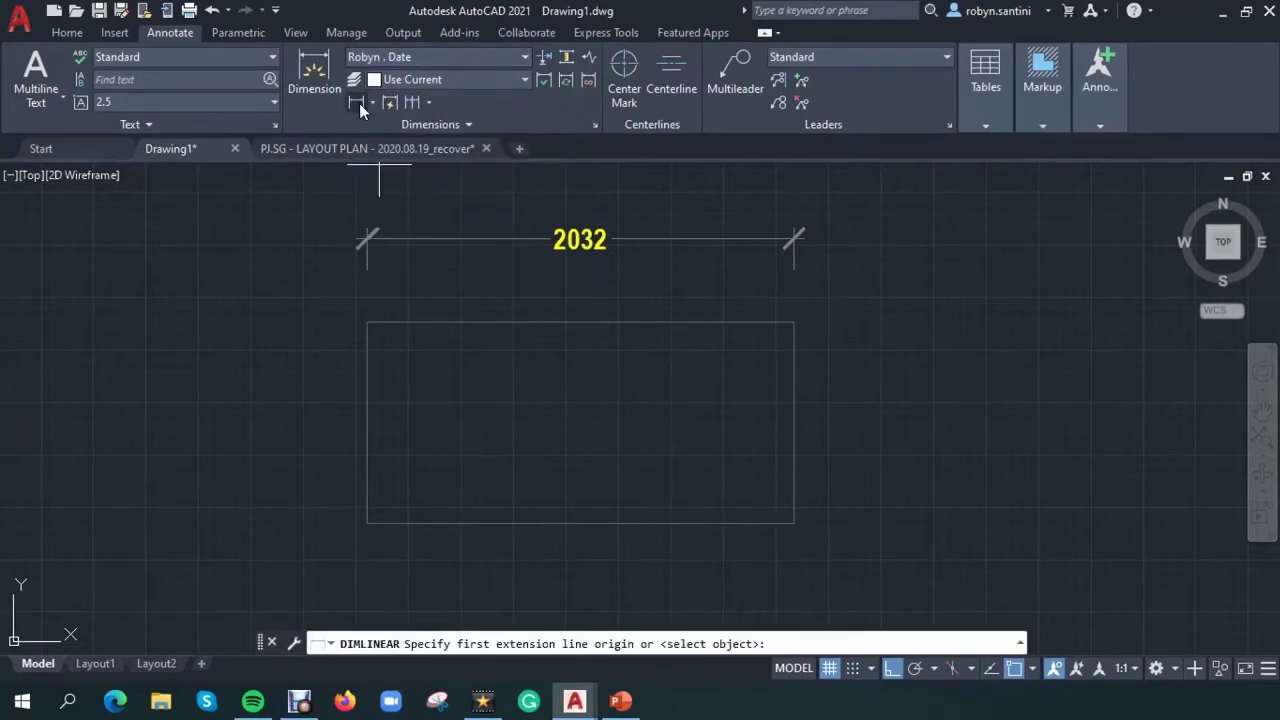
pyautogui.click(366, 322)
pyautogui.click(366, 523)
pyautogui.click(288, 498)
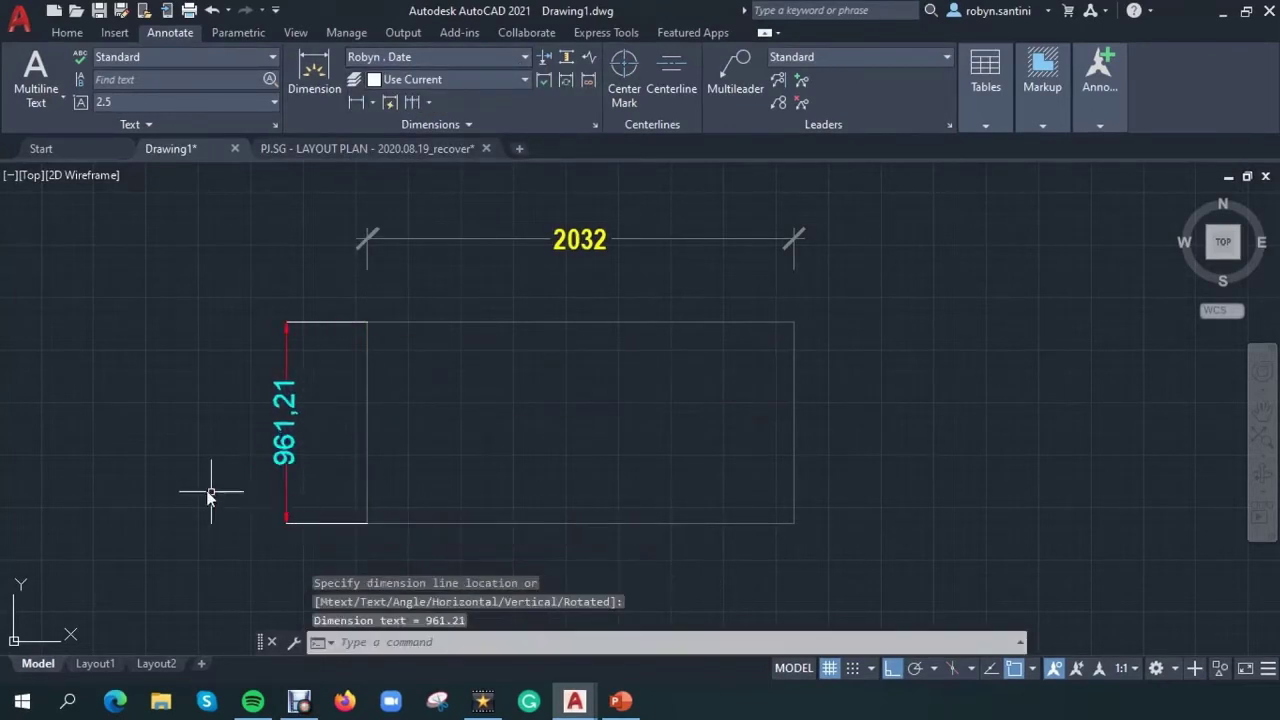
# Step: Add a horizontal linear dimension to the rectangle's bottom edge, placed below it
pyautogui.scroll(2, 293, 470)
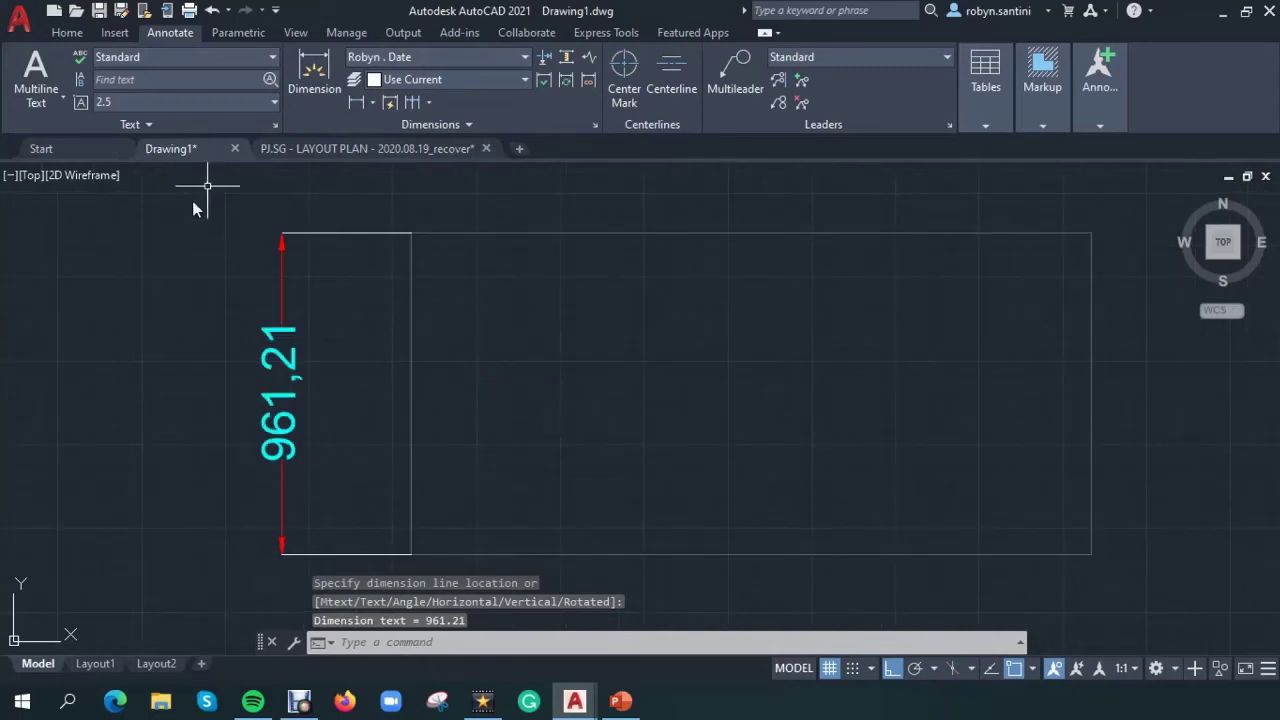
pyautogui.scroll(-4, 214, 434)
pyautogui.scroll(3, 324, 430)
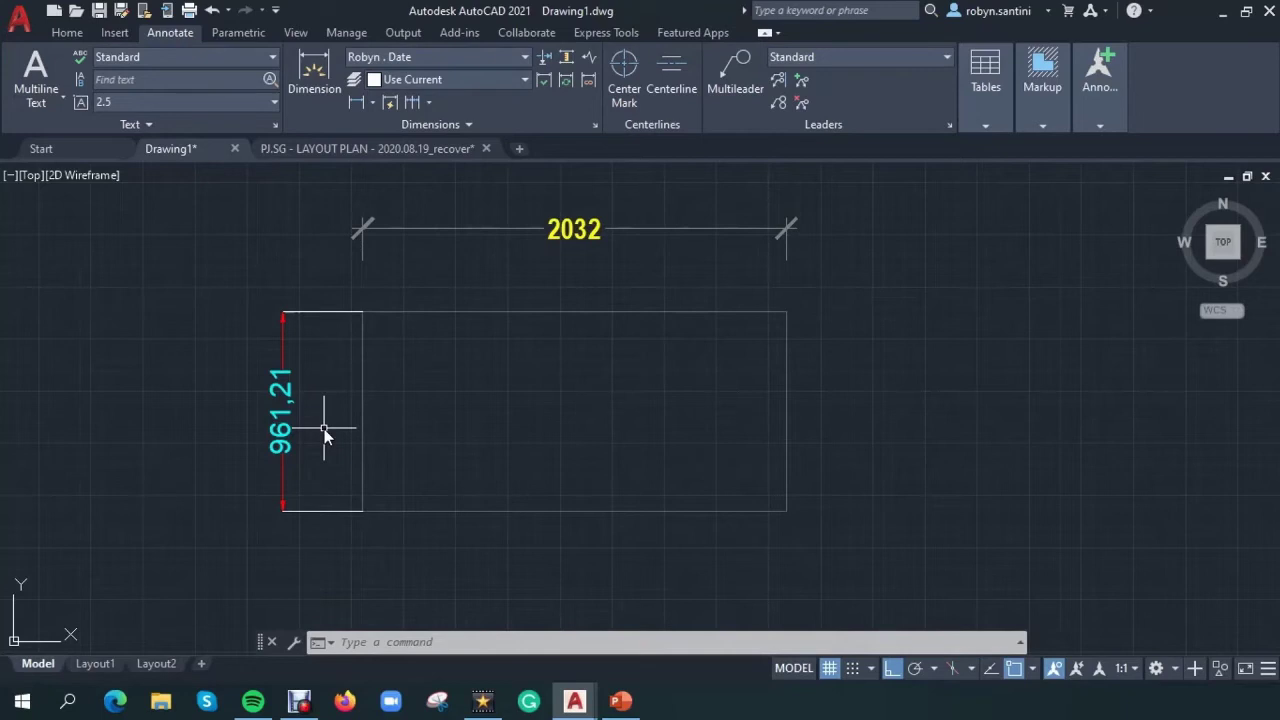
pyautogui.click(357, 102)
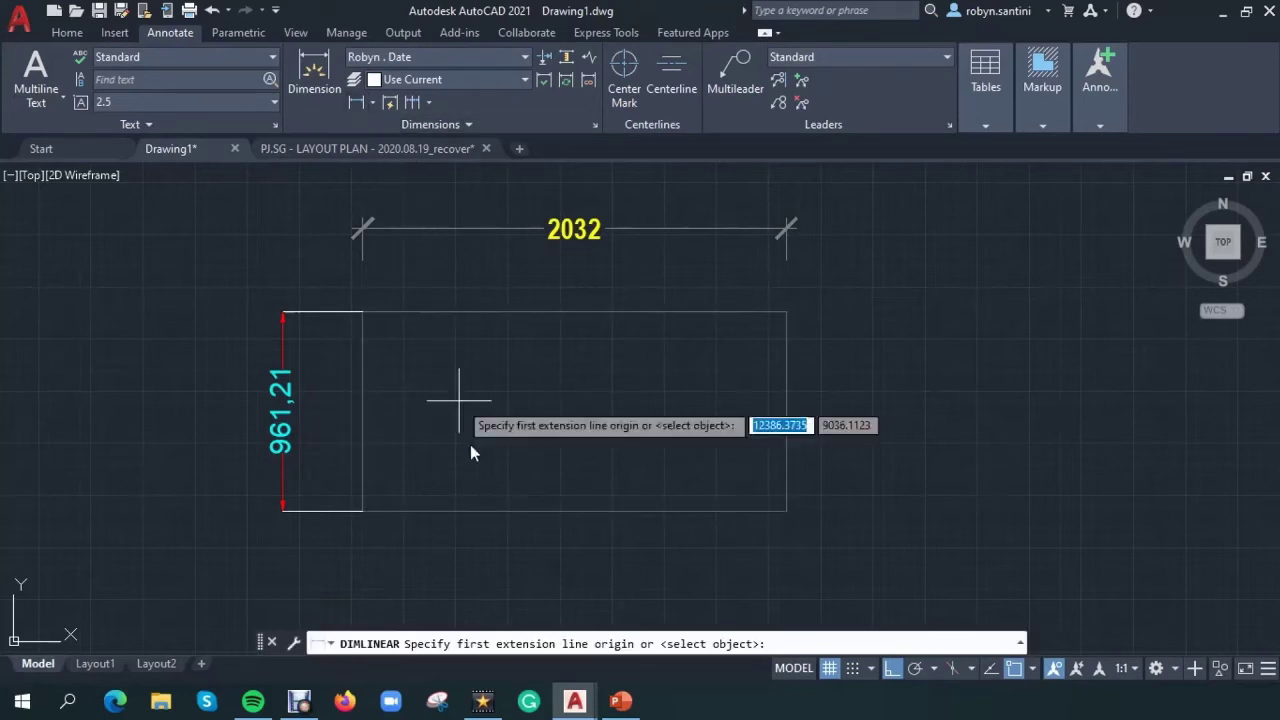
pyautogui.click(364, 513)
pyautogui.click(786, 515)
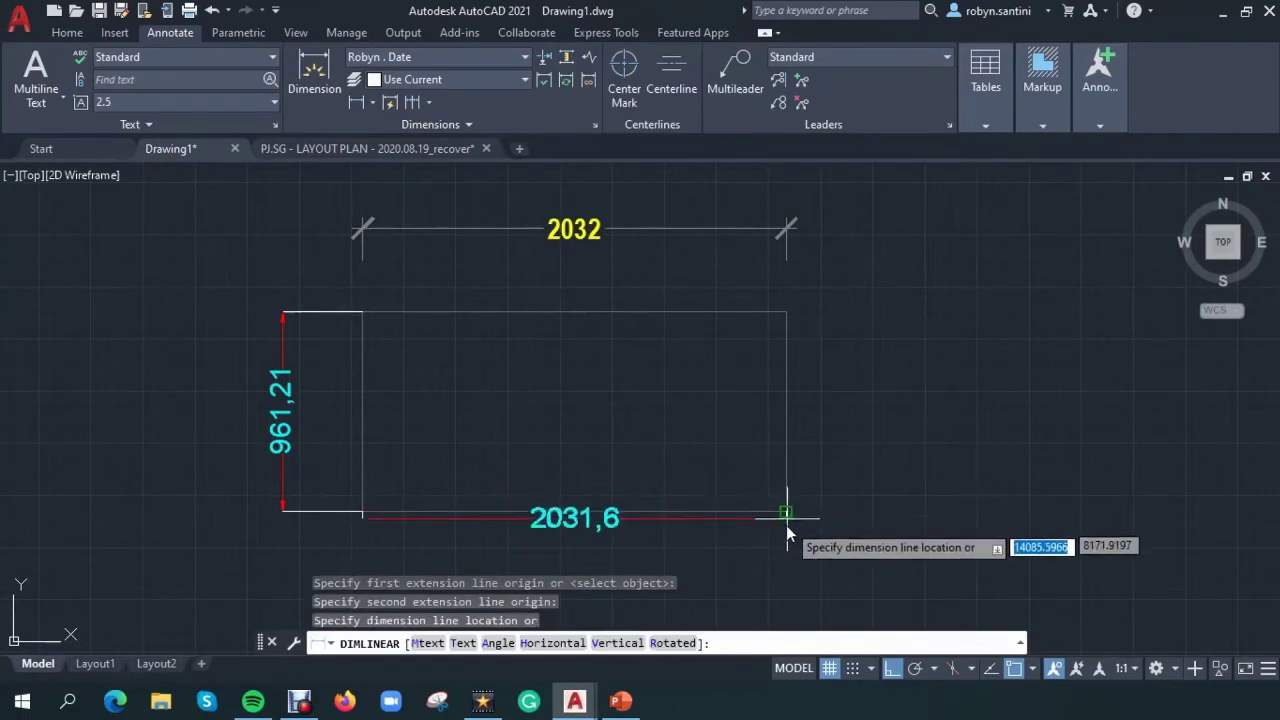
pyautogui.click(786, 568)
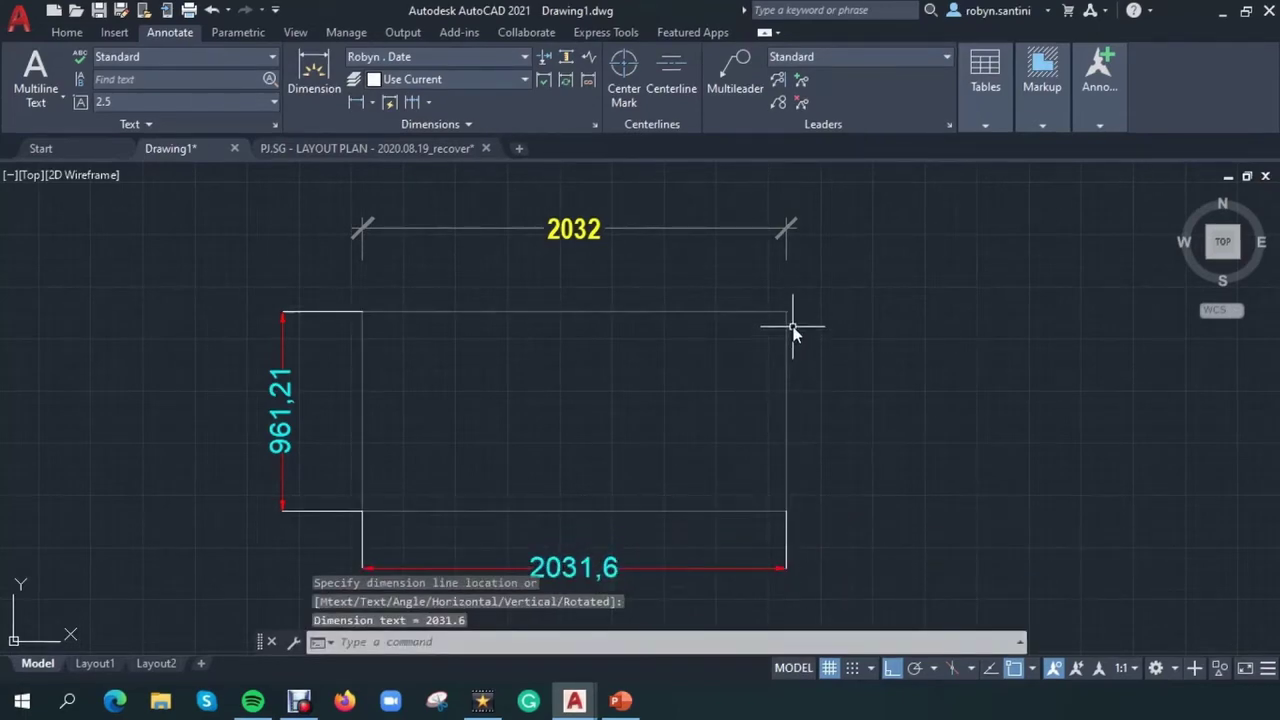
# Step: Add a vertical linear dimension outside the rectangle's right edge
pyautogui.press('Return')
pyautogui.click(786, 312)
pyautogui.click(786, 511)
pyautogui.click(858, 502)
# Step: Add a horizontal linear dimension above the rectangle's top edge and delete the older yellow dimension there
pyautogui.press('Return')
pyautogui.click(362, 312)
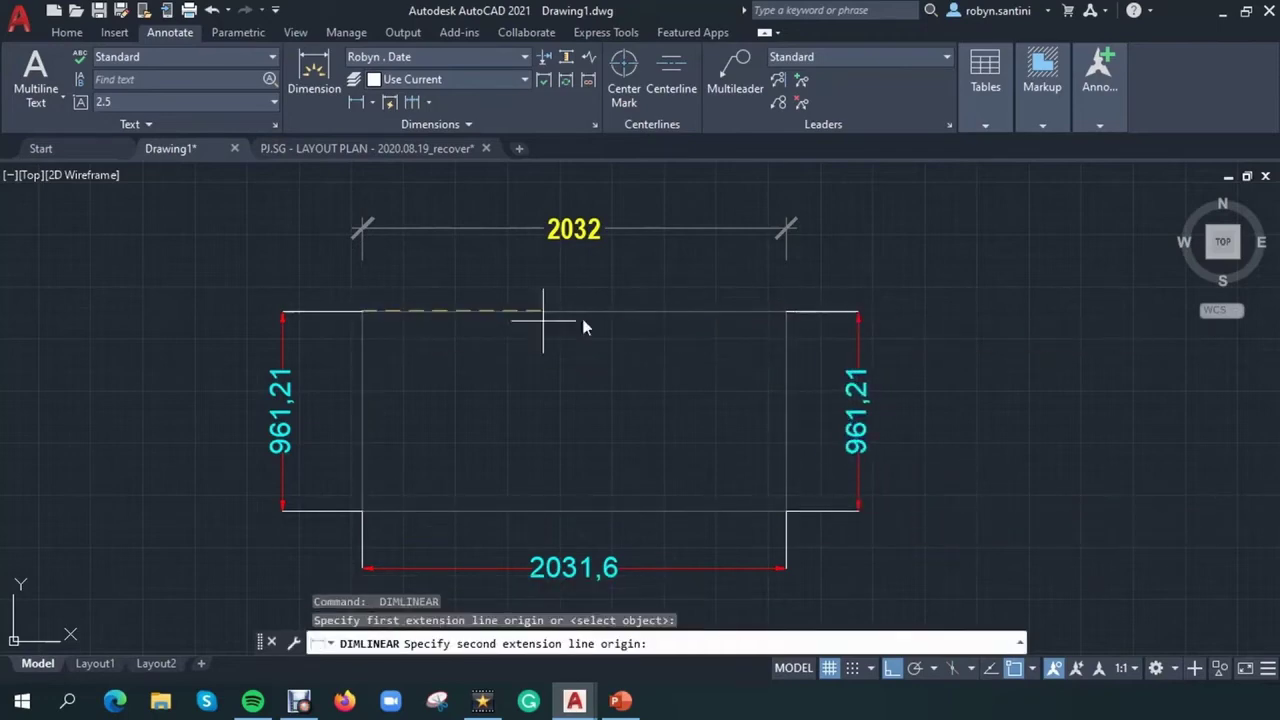
pyautogui.click(786, 312)
pyautogui.click(723, 266)
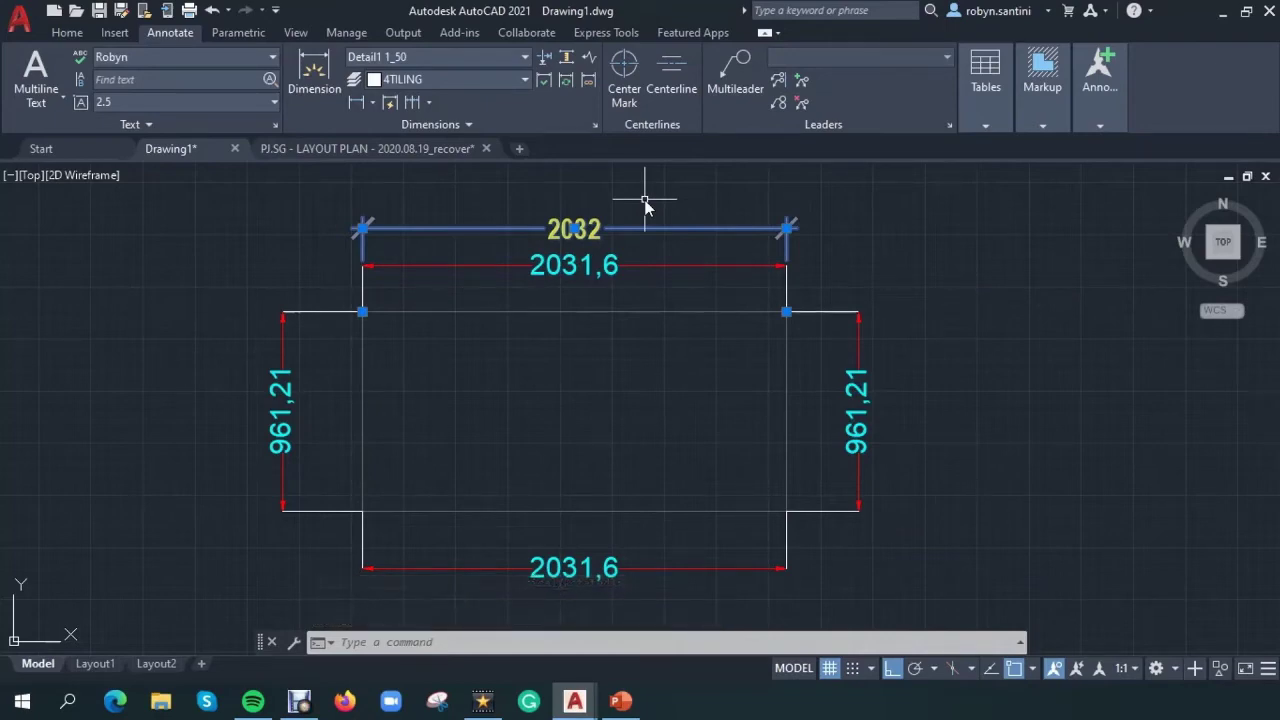
pyautogui.press('Delete')
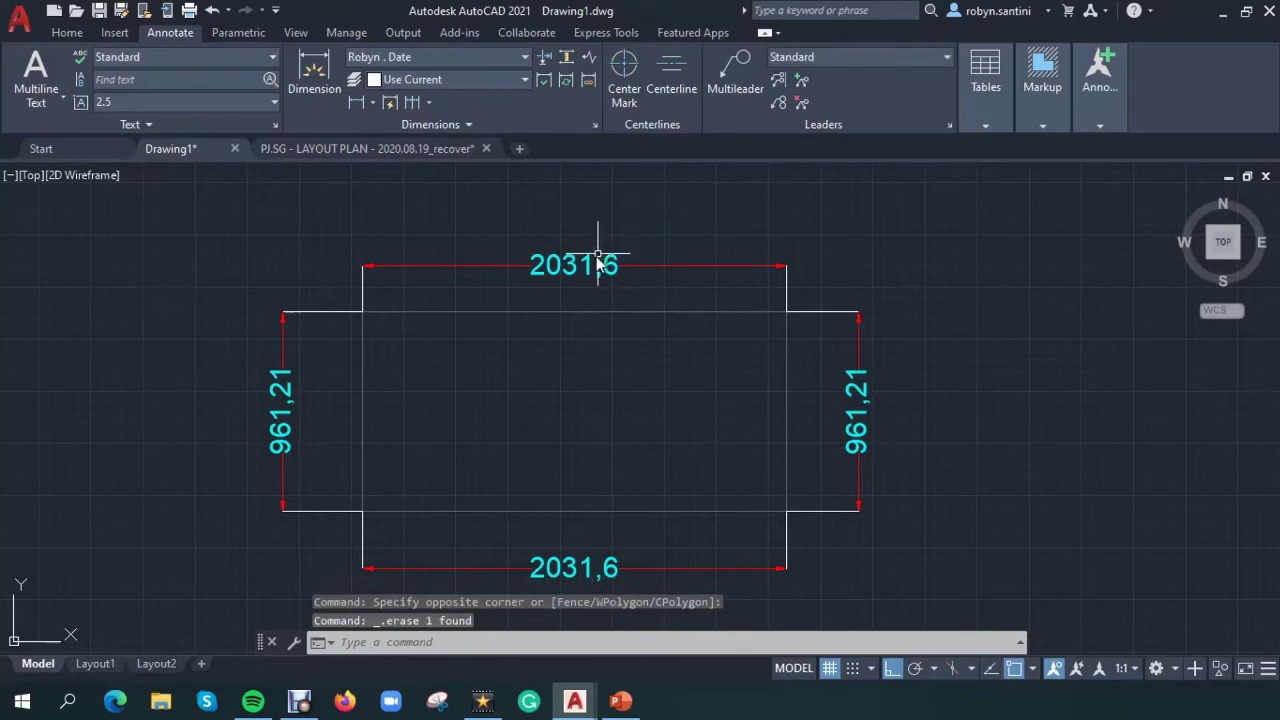
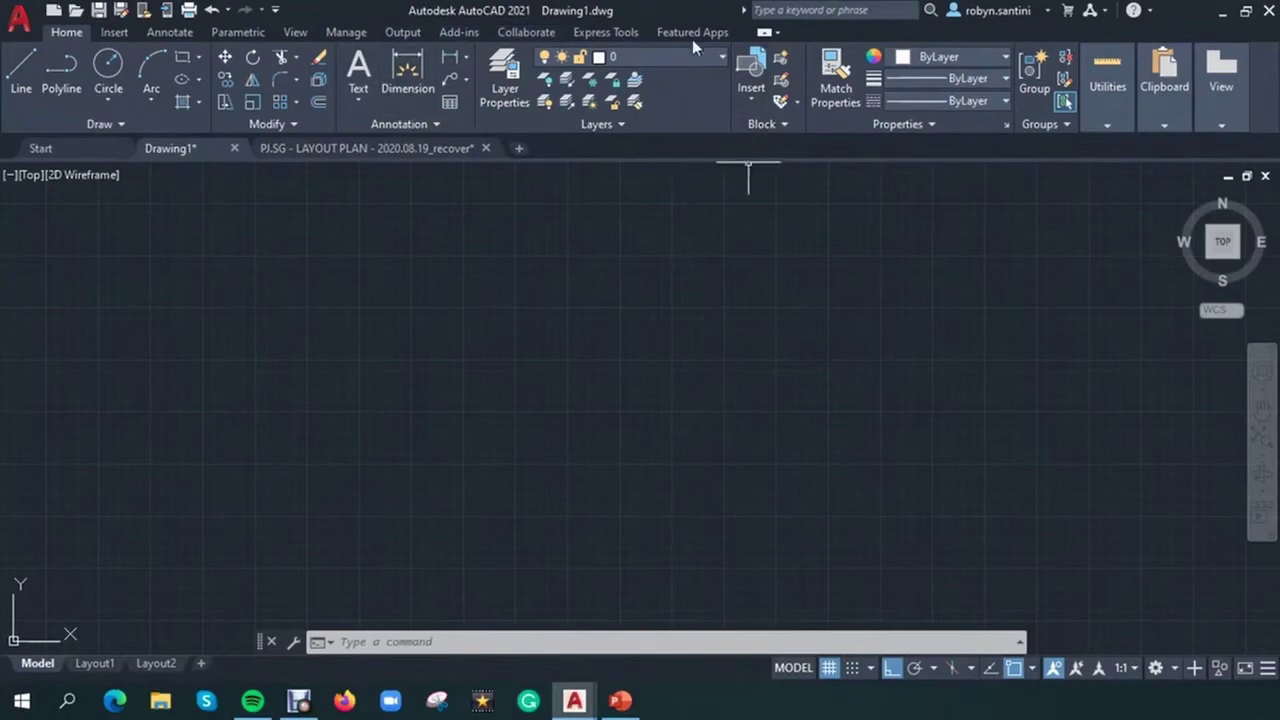
# Step: Open the layer properties, create a new layer named Floor, and thaw it
pyautogui.click(507, 93)
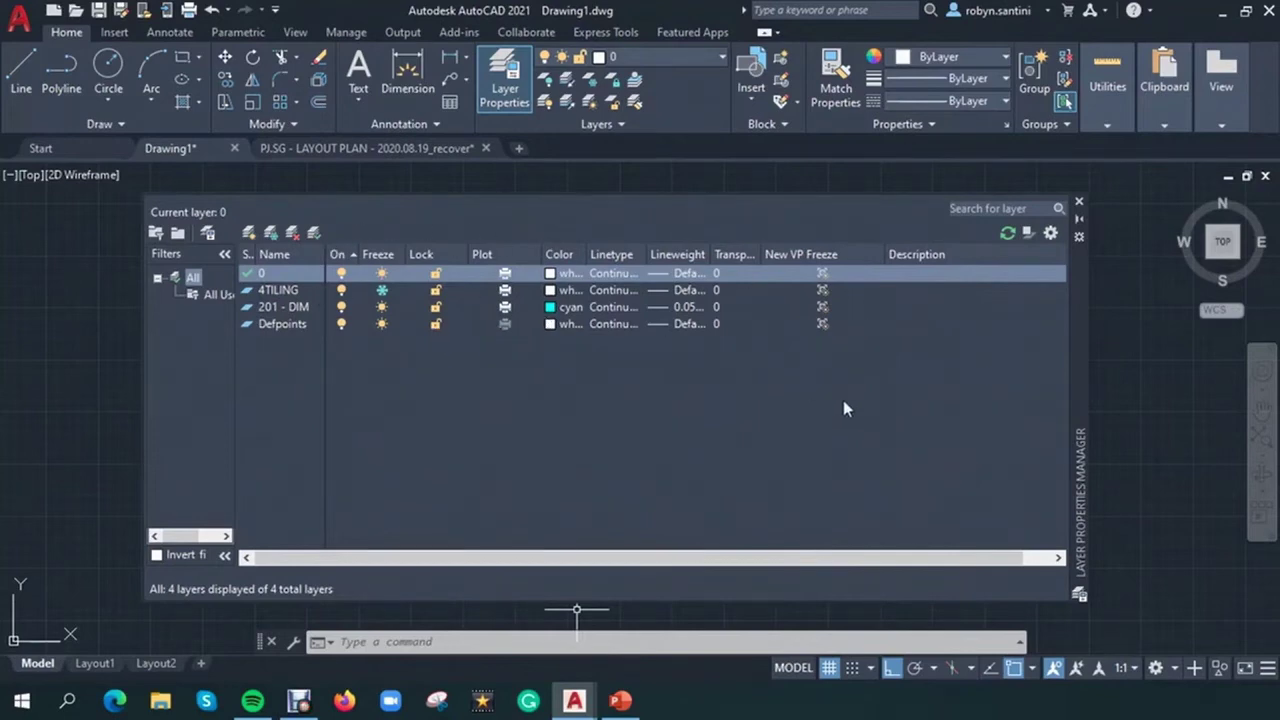
pyautogui.click(270, 290)
pyautogui.click(272, 290)
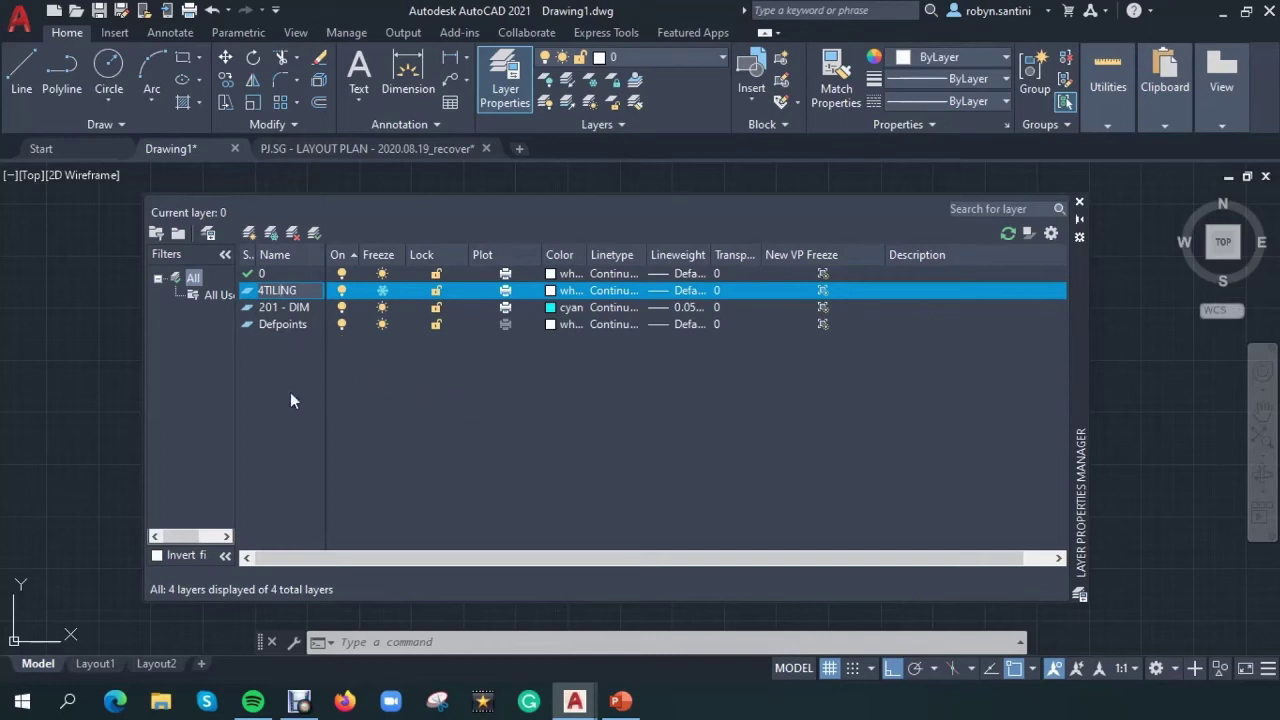
pyautogui.click(421, 395)
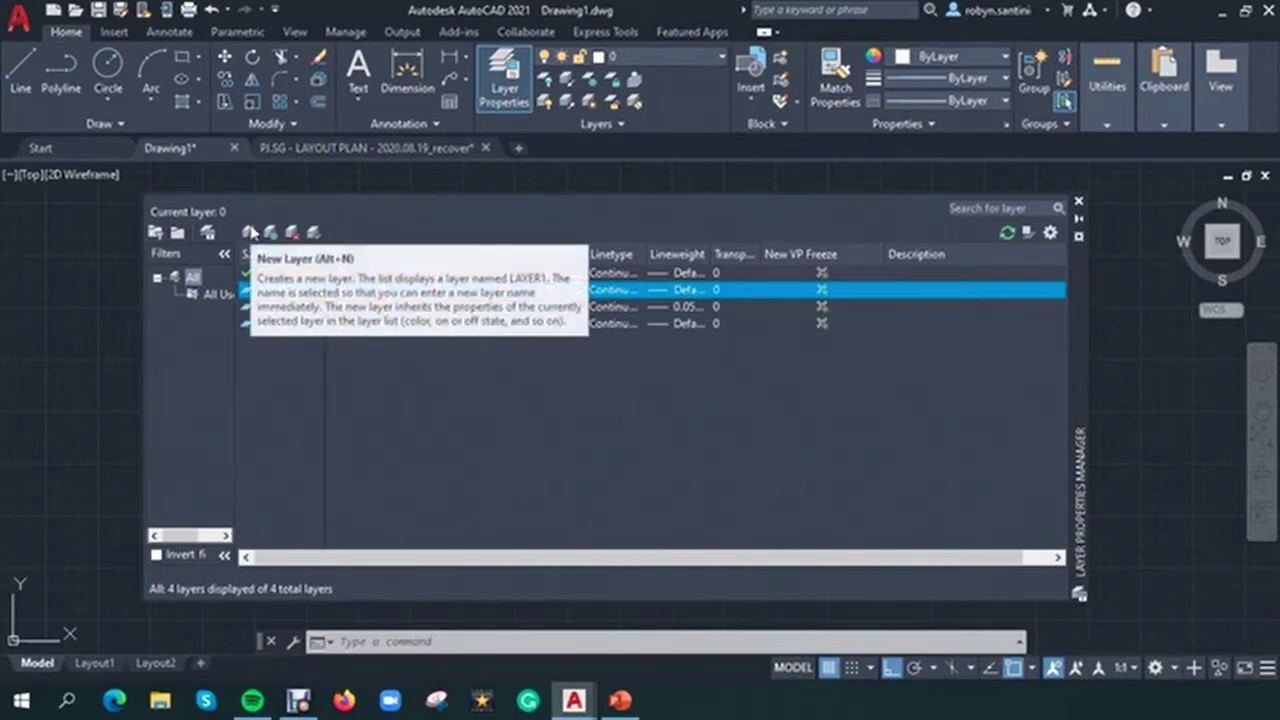
pyautogui.click(251, 232)
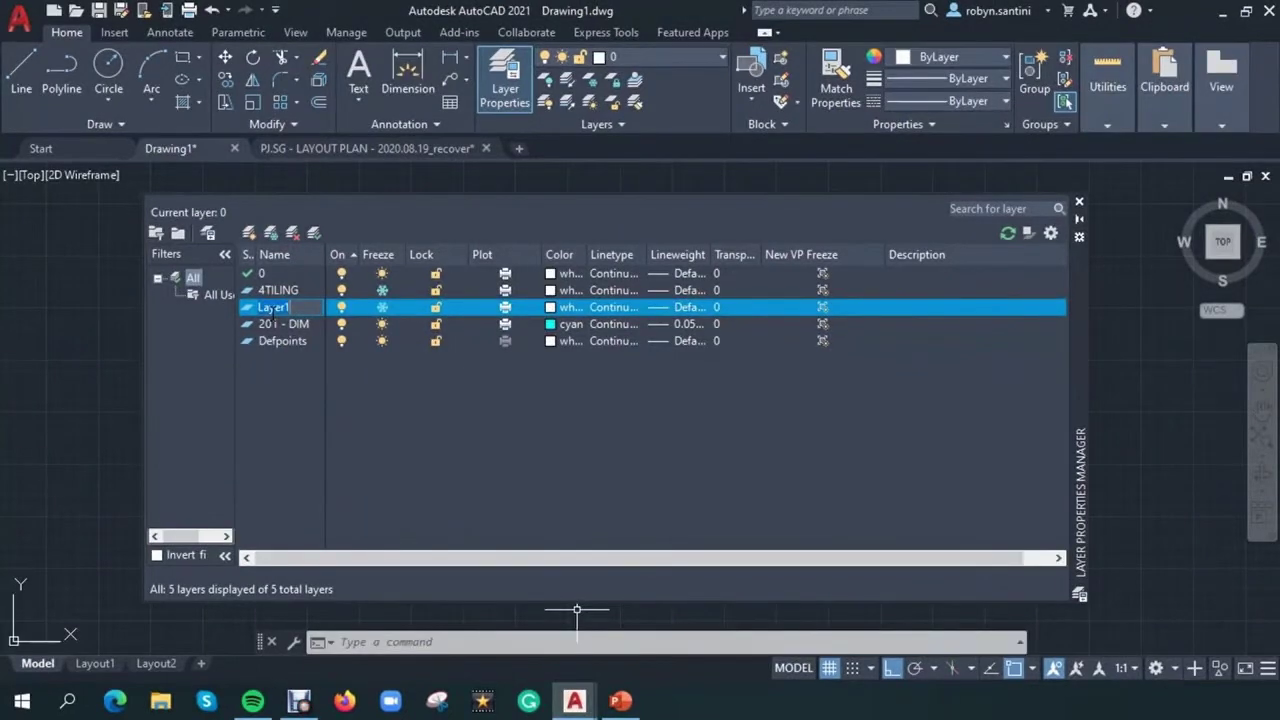
pyautogui.write('Floor')
pyautogui.press('Return')
pyautogui.press('Escape')
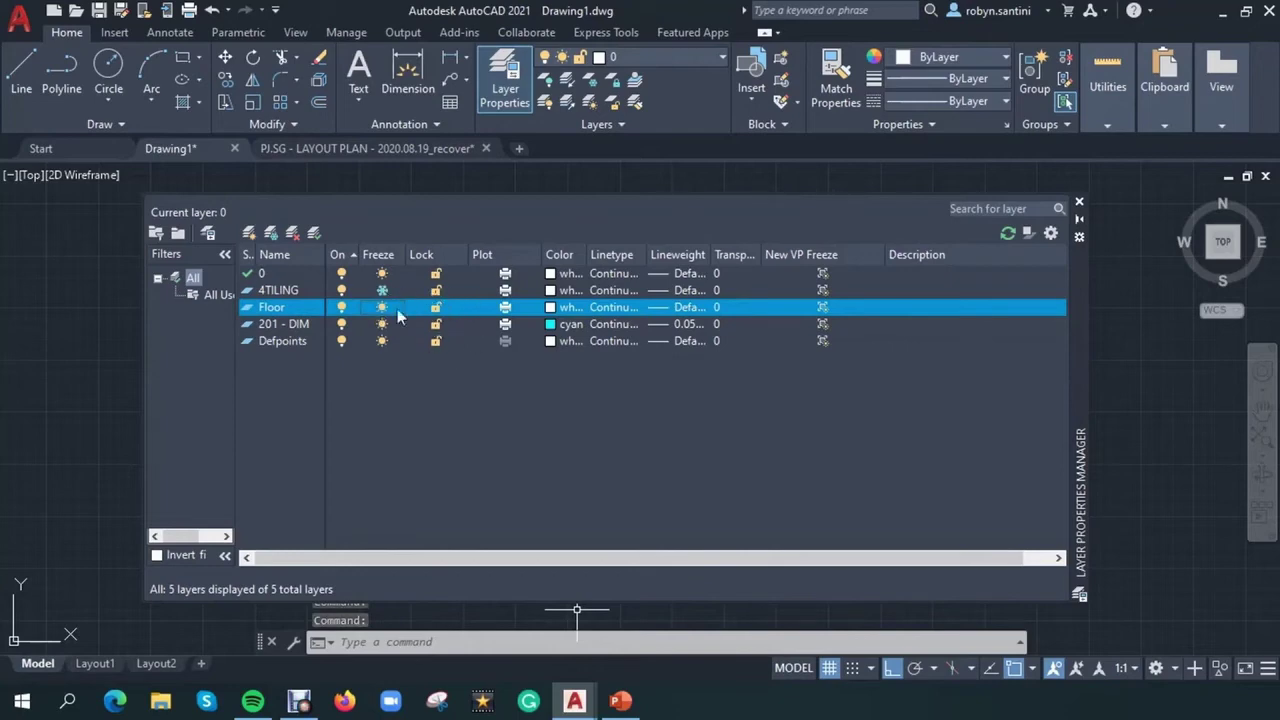
# Step: Lock the Floor layer, leave it plottable, and set its color to magenta
pyautogui.click(436, 307)
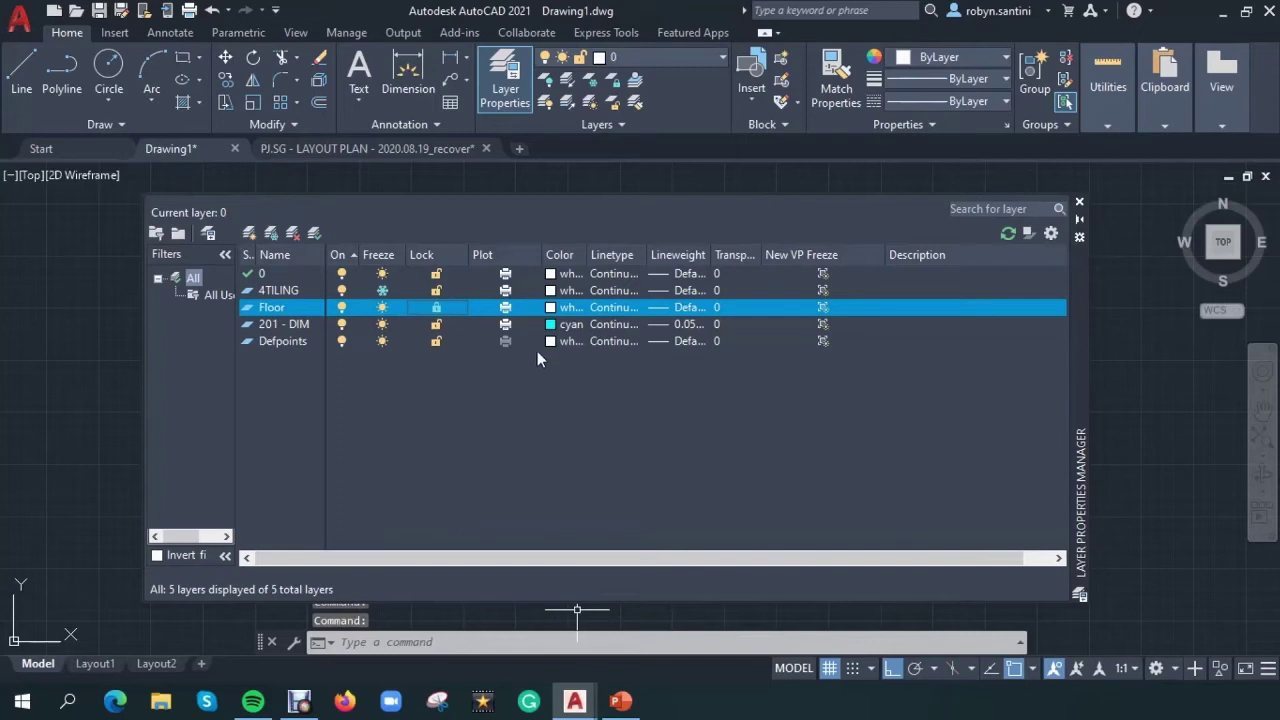
pyautogui.click(506, 307)
pyautogui.click(507, 311)
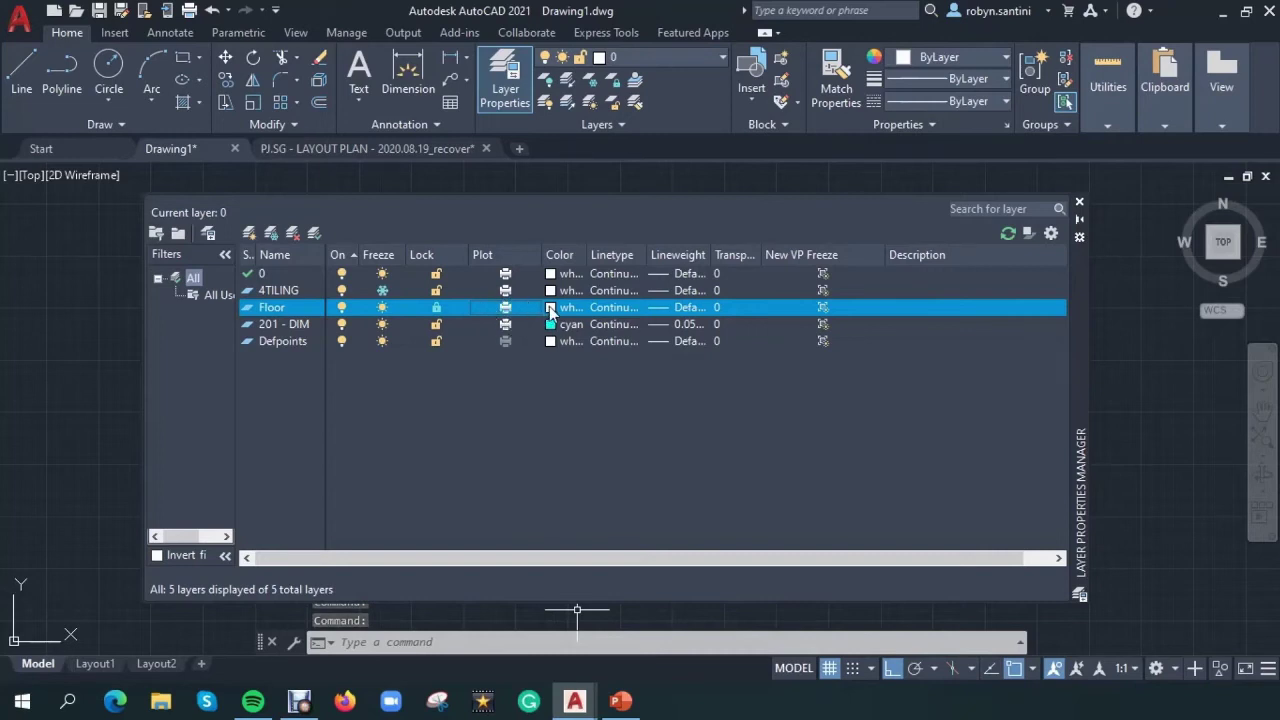
pyautogui.click(550, 309)
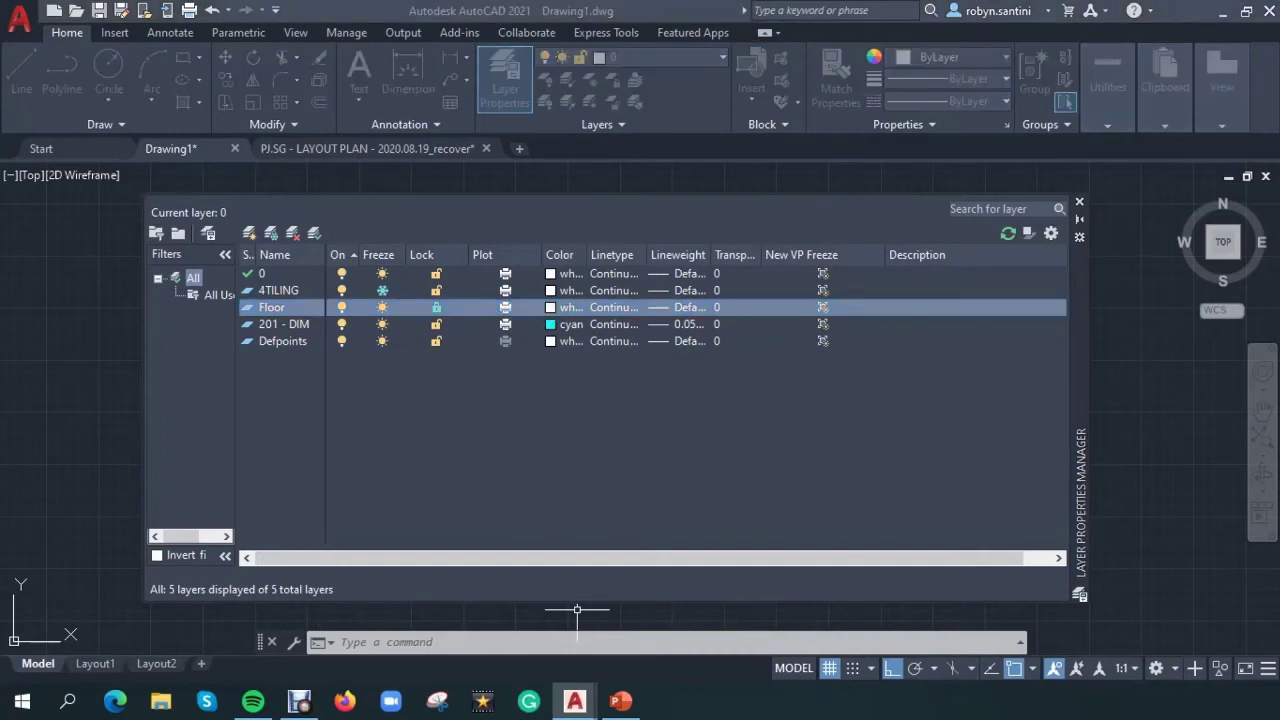
pyautogui.moveTo(931, 211); pyautogui.dragTo(886, 140)
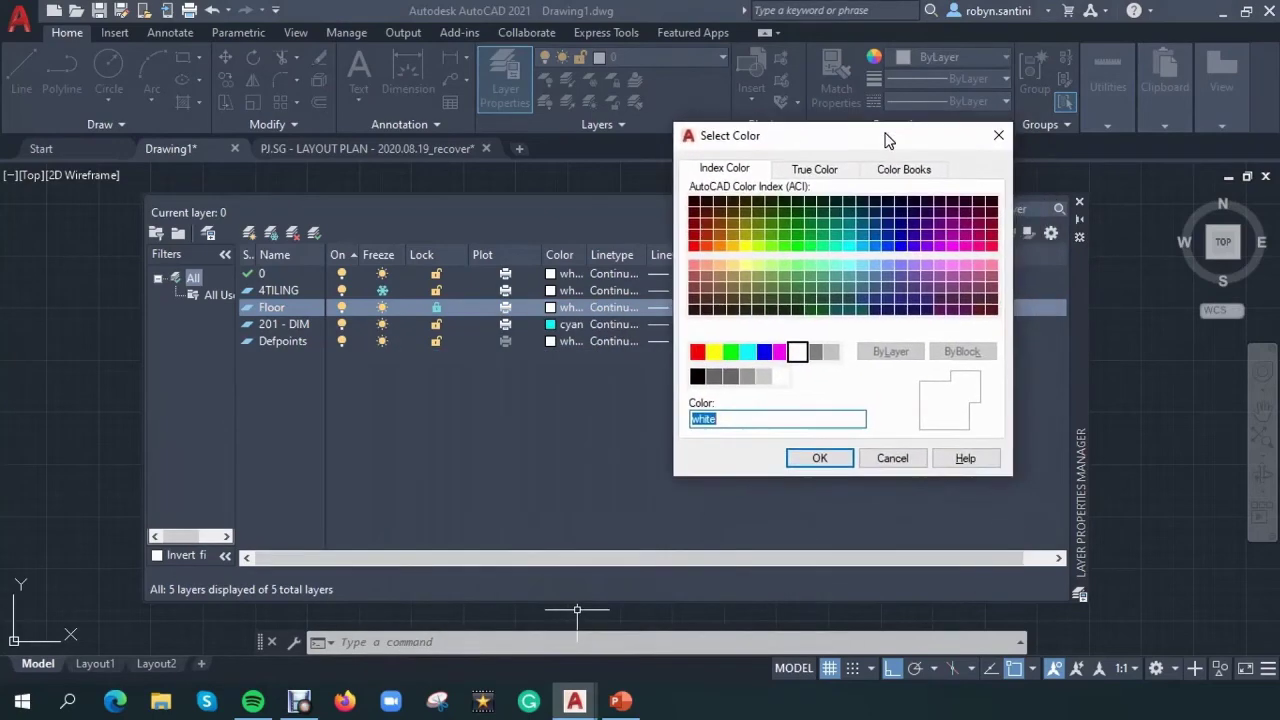
pyautogui.click(781, 352)
pyautogui.click(843, 460)
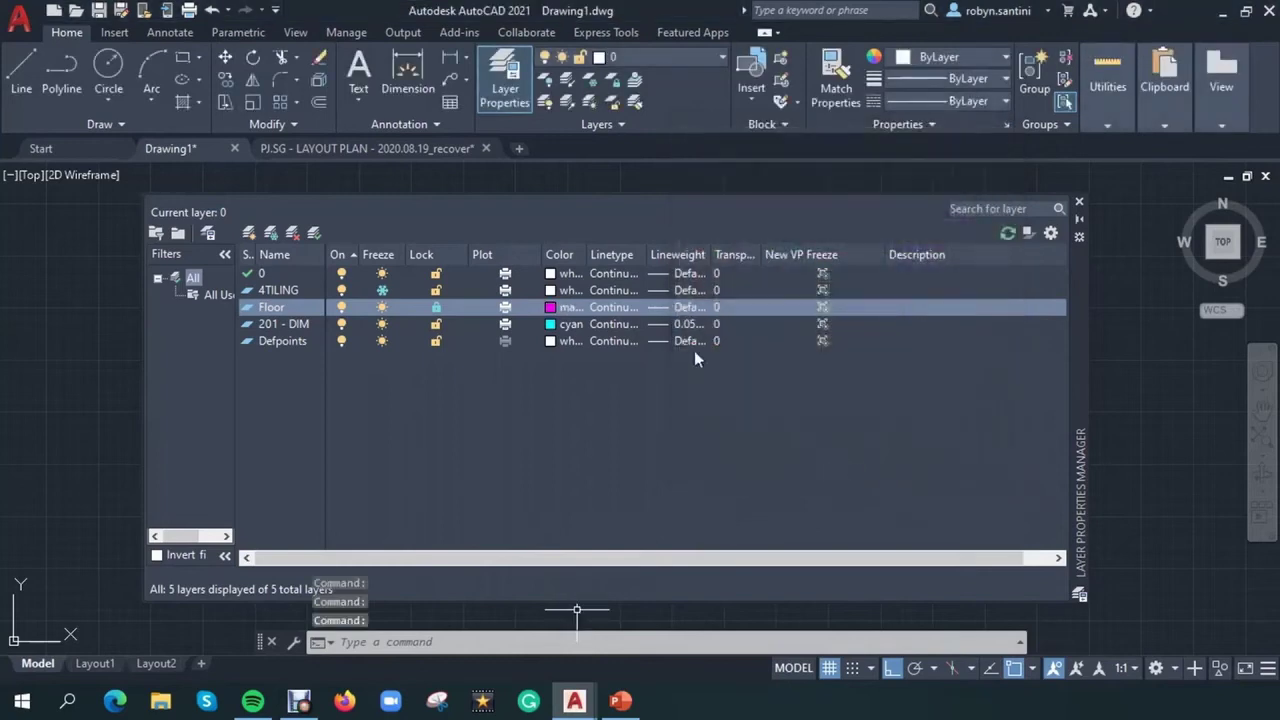
# Step: Load the ACAD_ISO02W100 linetype and assign ACAD_ISO03W100 to the Floor layer
pyautogui.click(617, 308)
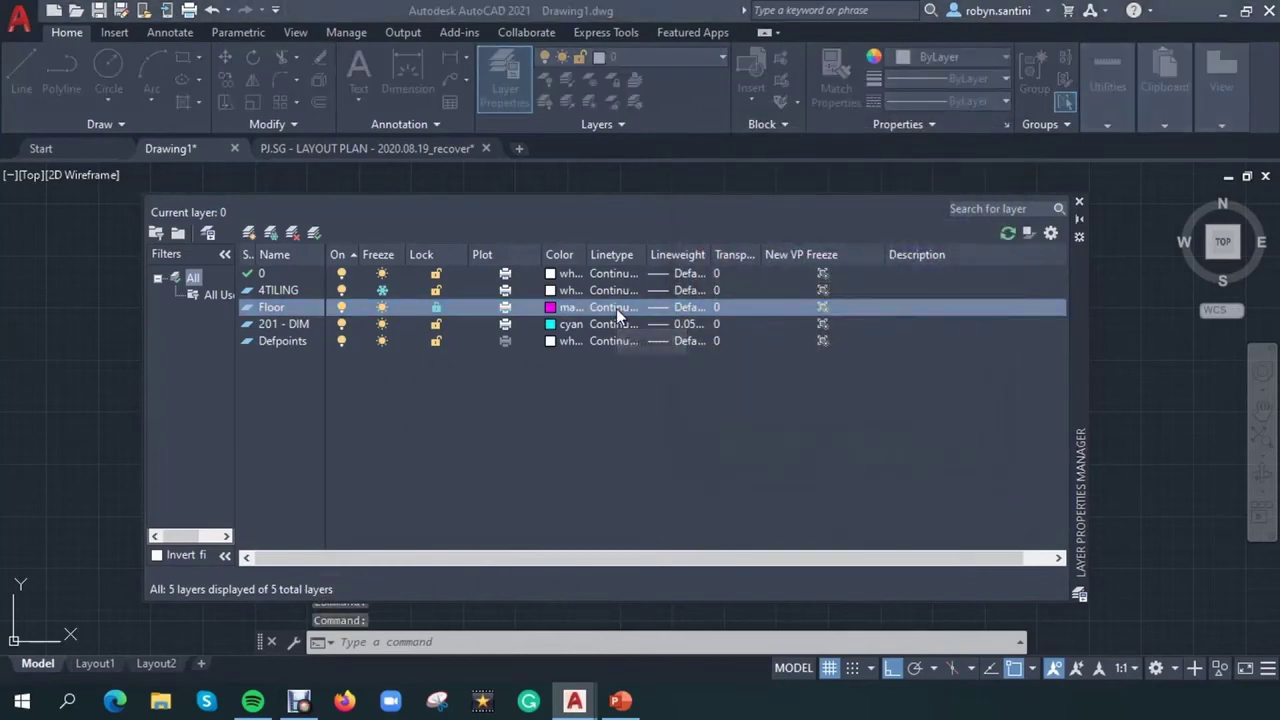
pyautogui.moveTo(685, 294); pyautogui.dragTo(1008, 127)
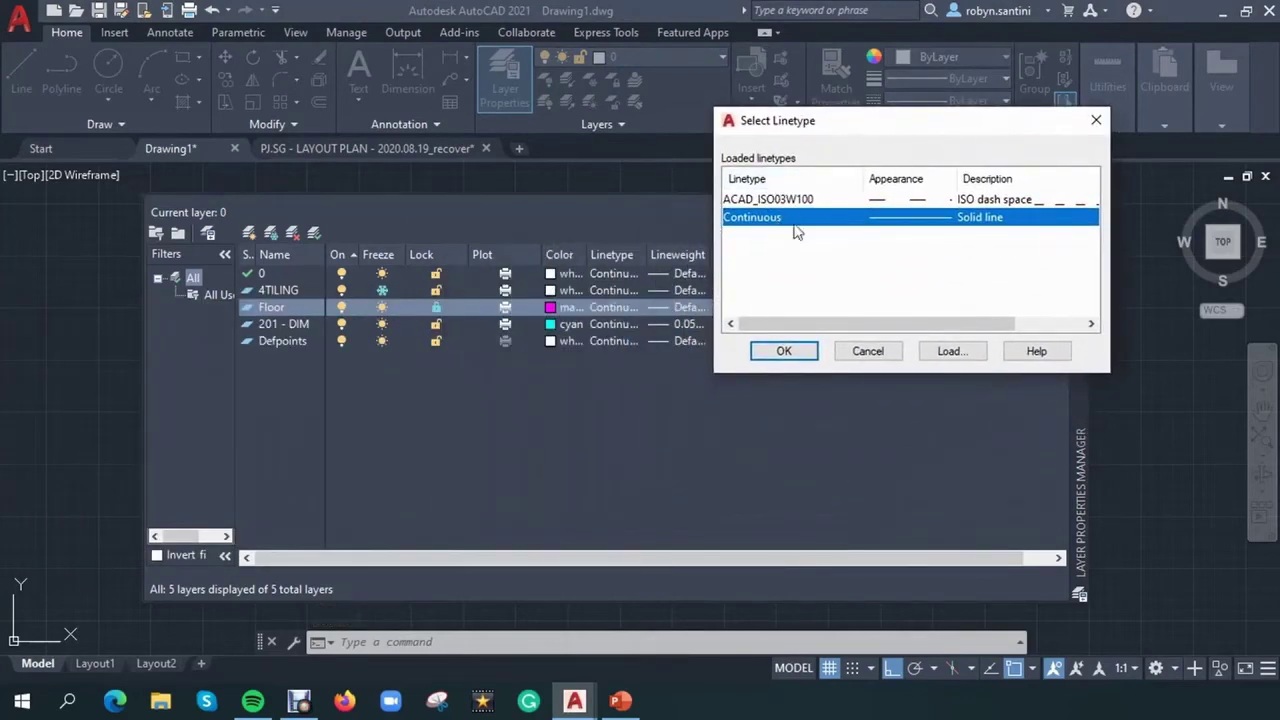
pyautogui.click(948, 352)
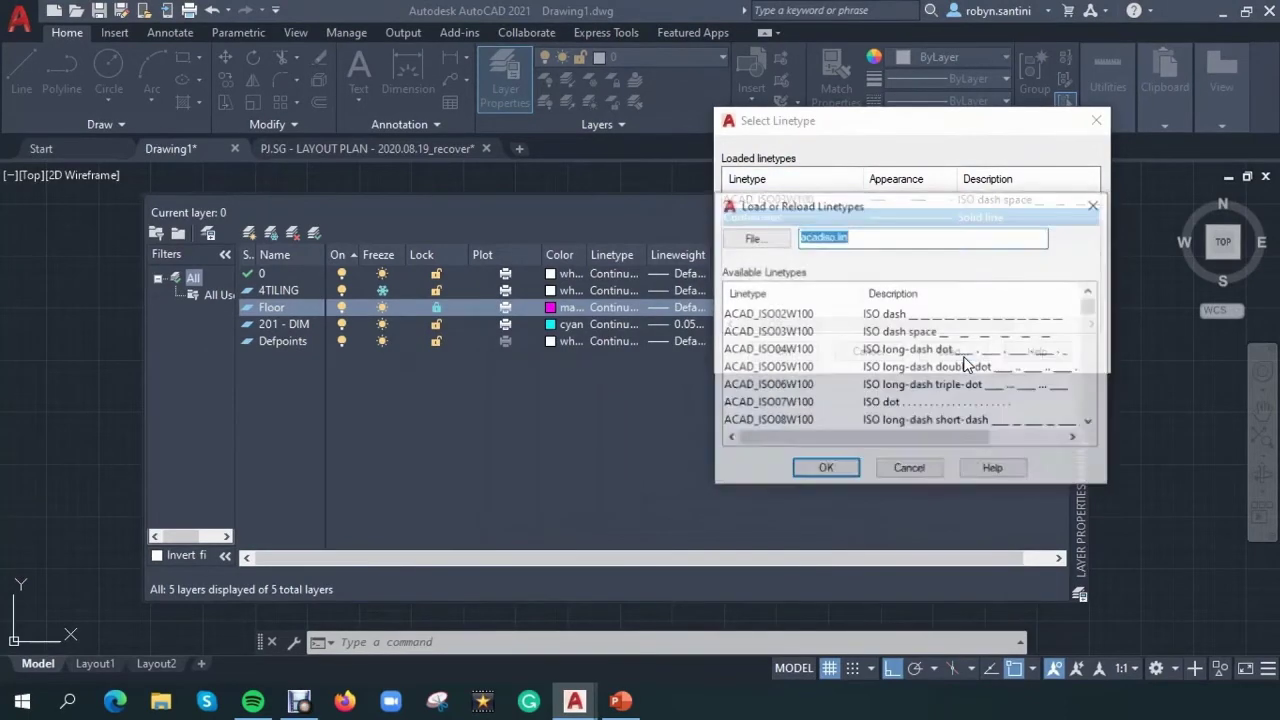
pyautogui.scroll(-3, 965, 360)
pyautogui.scroll(-8, 965, 360)
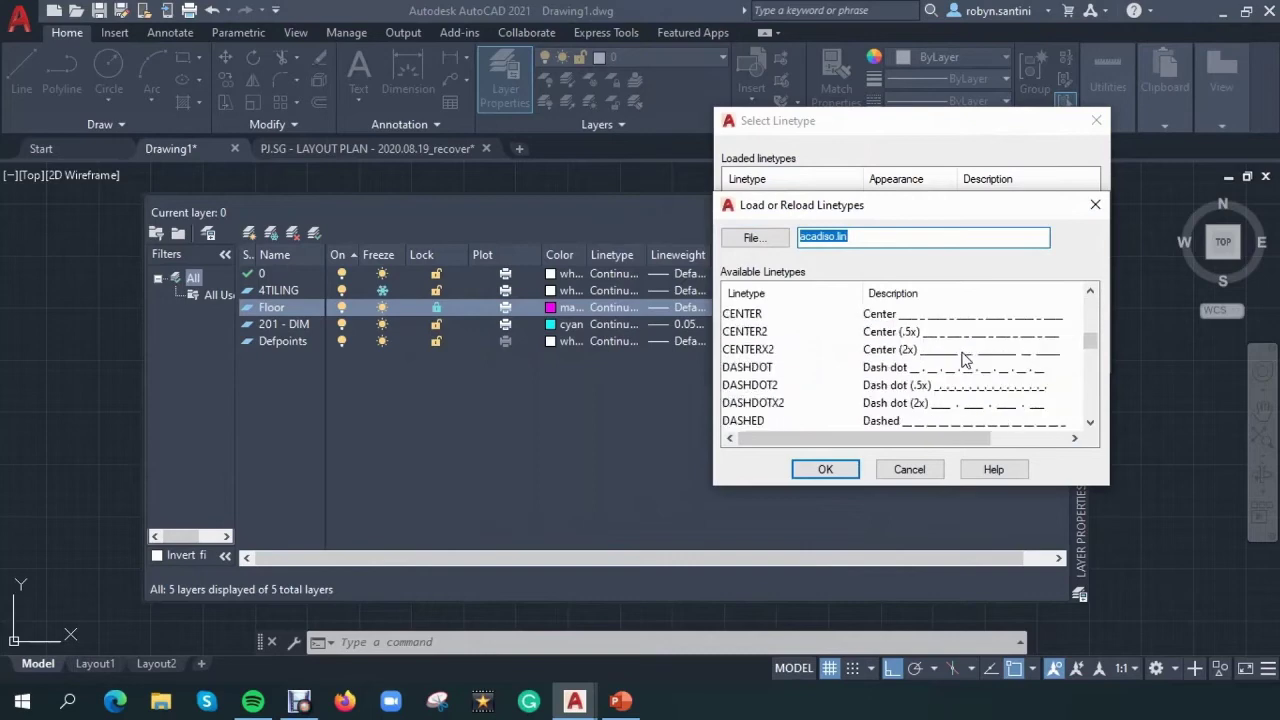
pyautogui.scroll(6, 967, 390)
pyautogui.scroll(5, 967, 390)
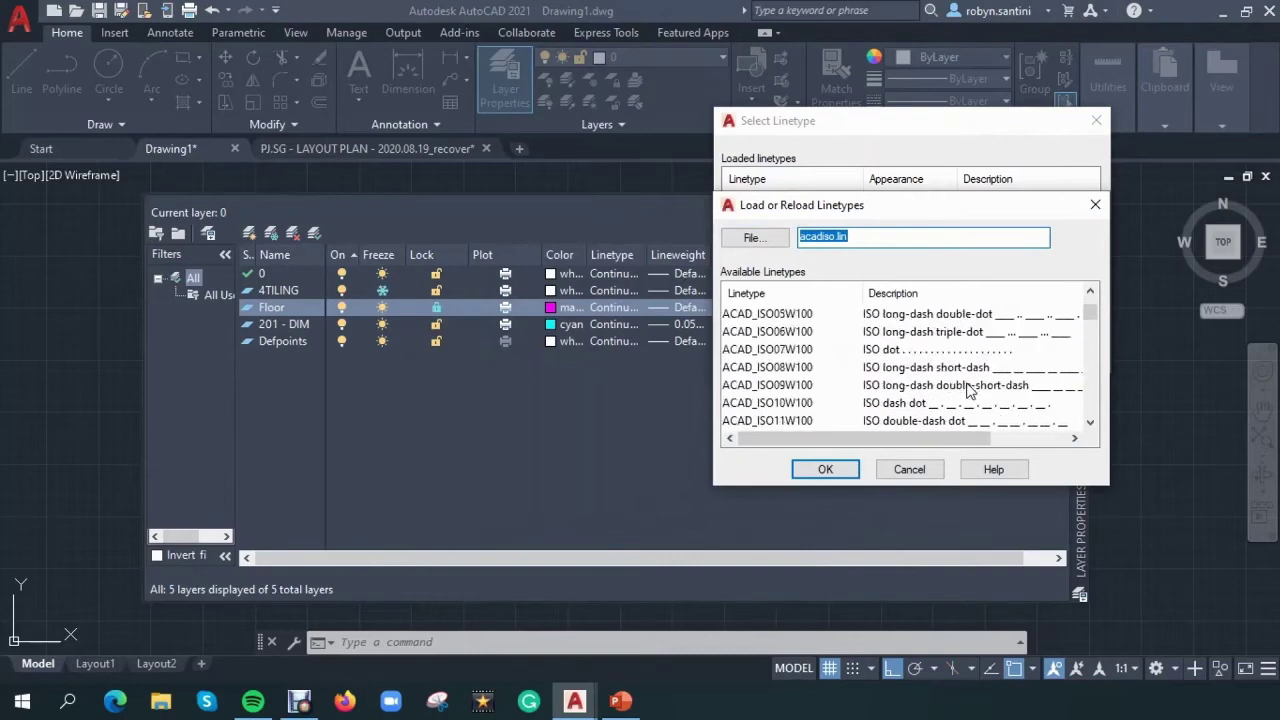
pyautogui.click(935, 316)
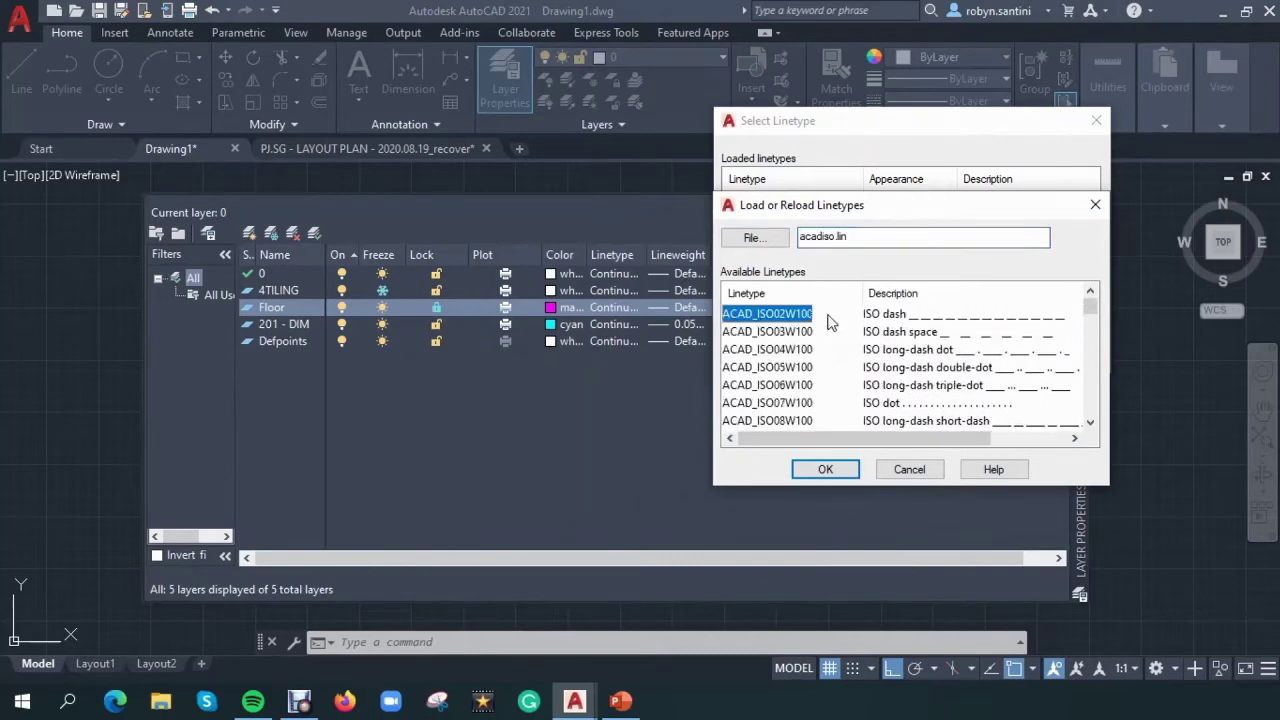
pyautogui.click(826, 469)
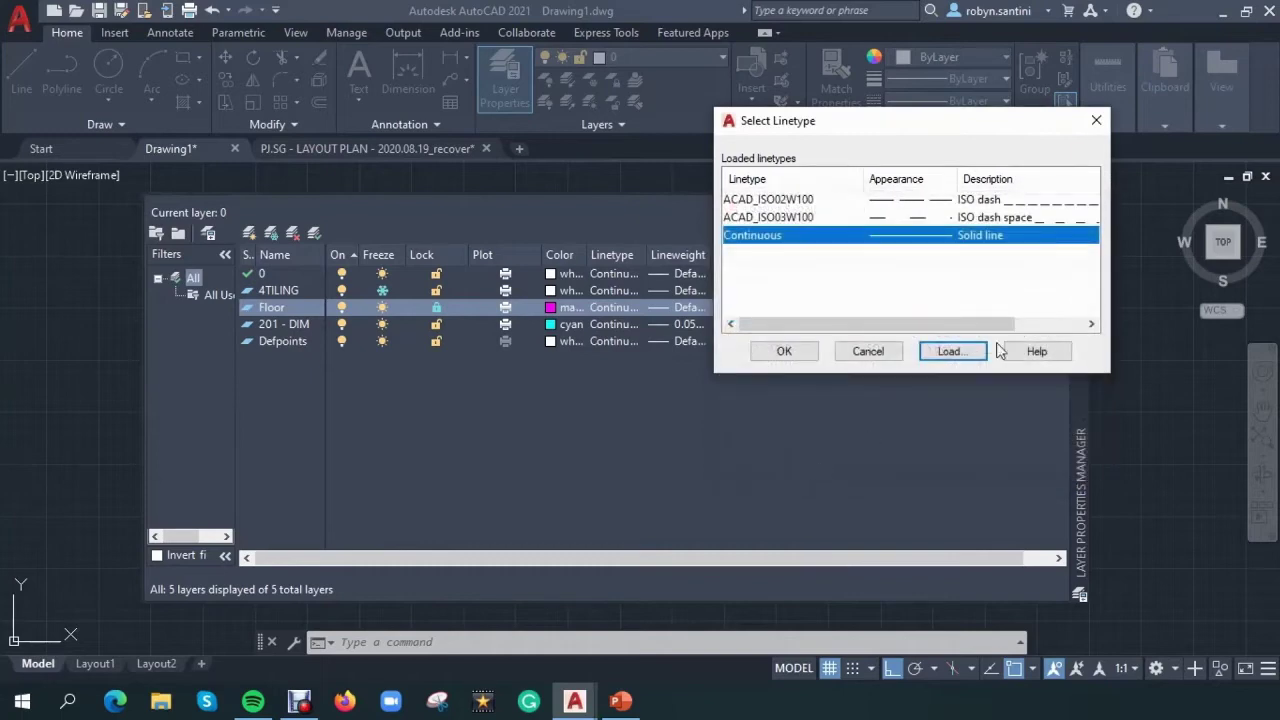
pyautogui.click(948, 217)
pyautogui.click(805, 352)
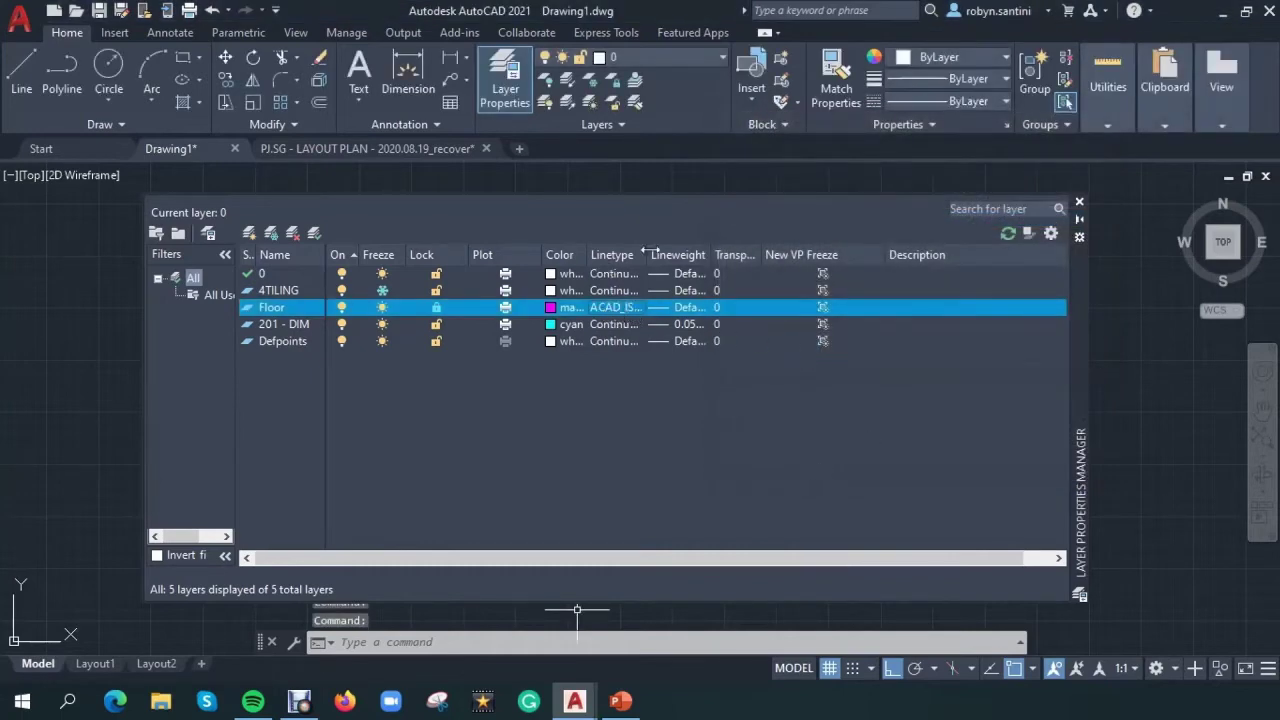
# Step: Set the Floor layer's lineweight to 0.35 mm
pyautogui.click(669, 310)
pyautogui.moveTo(640, 195); pyautogui.dragTo(901, 219)
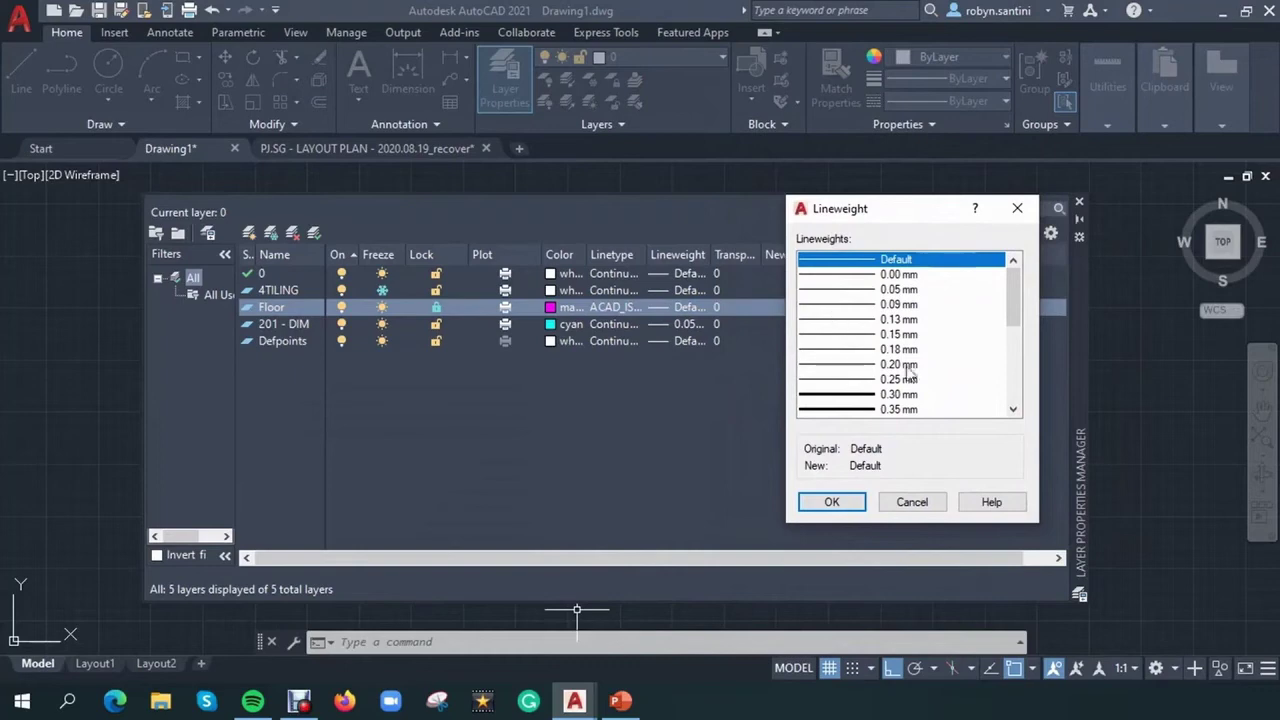
pyautogui.click(897, 410)
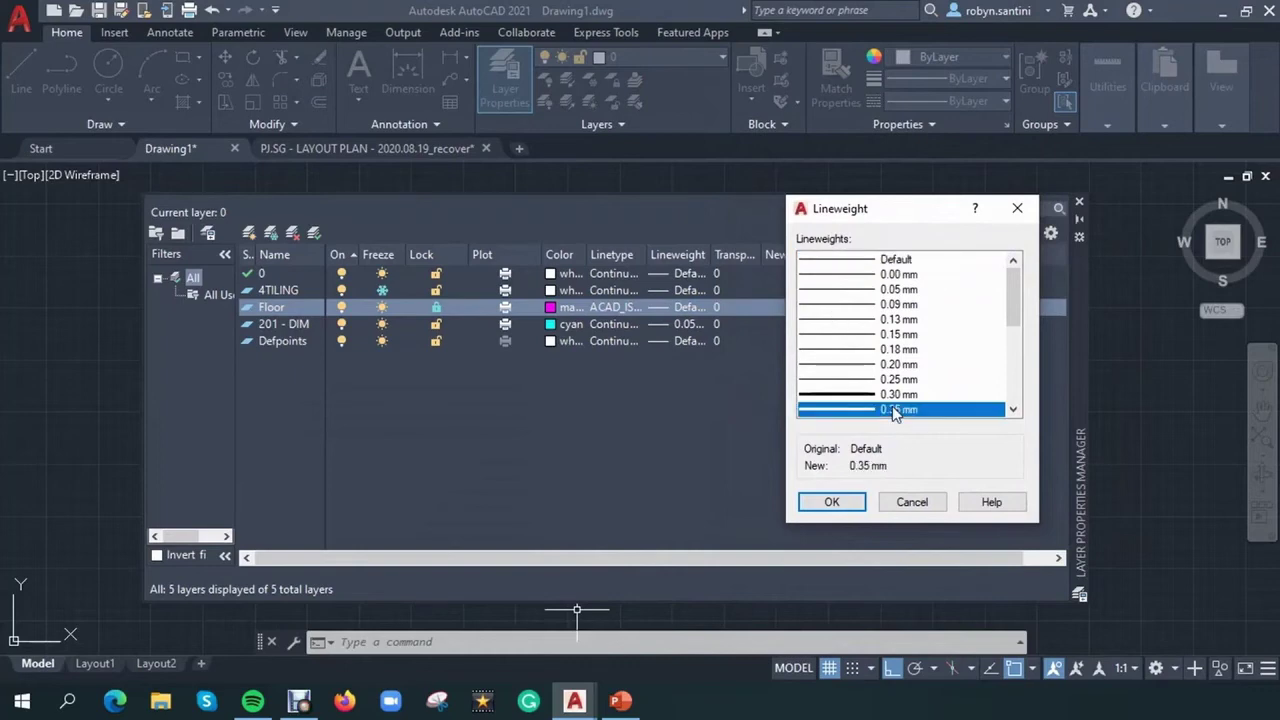
pyautogui.click(825, 505)
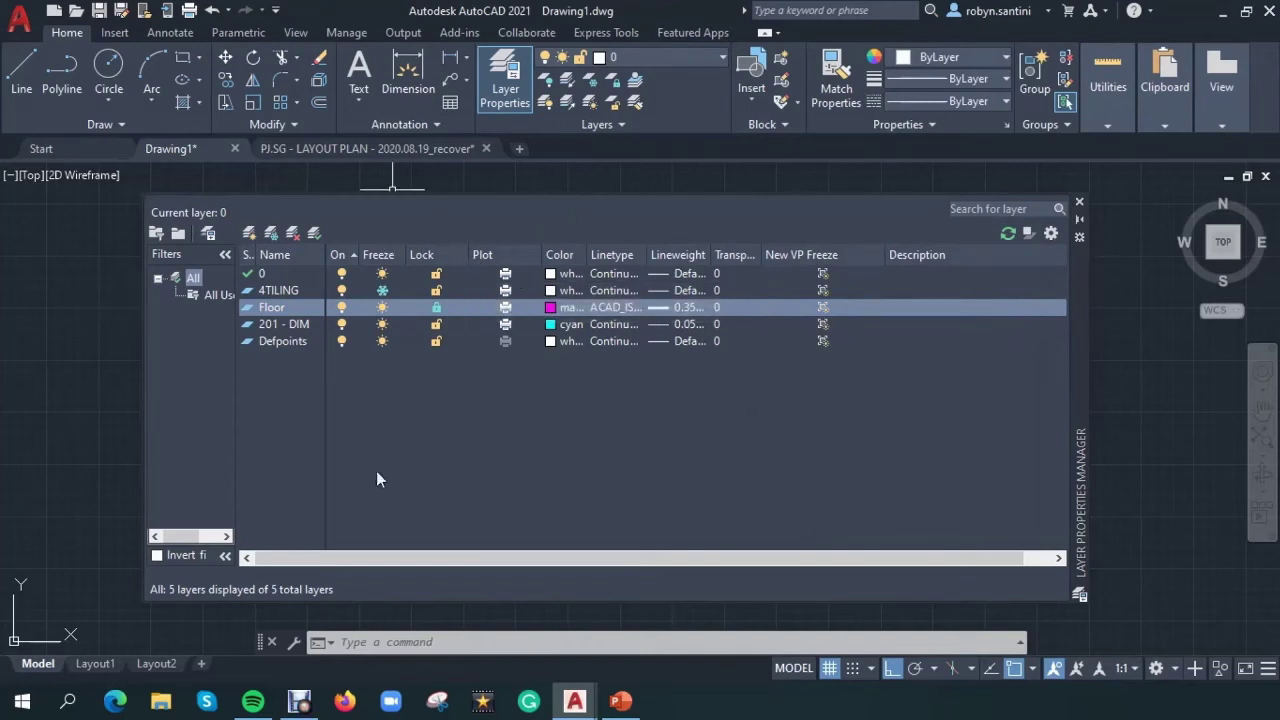
# Step: Create layers named Walls and Doors, and a viewport-frozen layer named Windows
pyautogui.click(248, 232)
pyautogui.write('Walls')
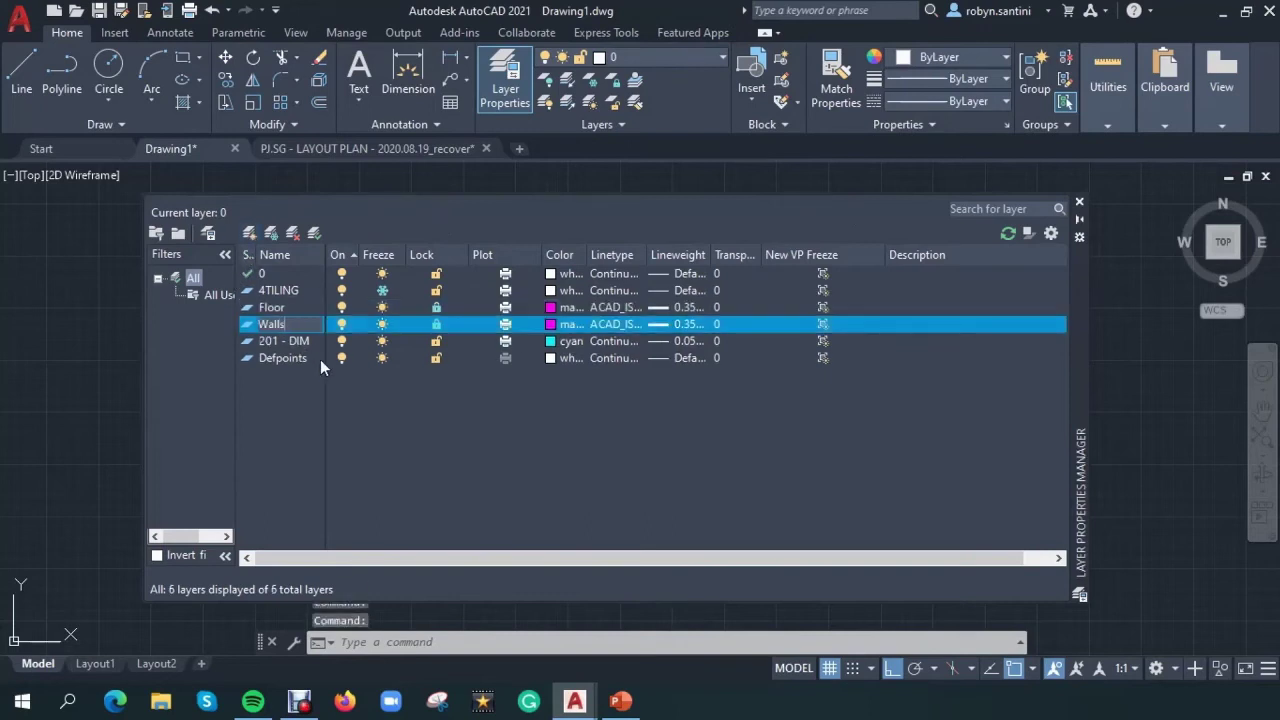
pyautogui.click(248, 232)
pyautogui.write('Doors')
pyautogui.press('Return')
pyautogui.click(270, 232)
pyautogui.click(270, 232)
pyautogui.click(270, 232)
pyautogui.write('Windows')
# Step: Delete the surplus Layer1 and Layer2 layers and the 201 - DIM layer
pyautogui.click(278, 378)
pyautogui.click(292, 232)
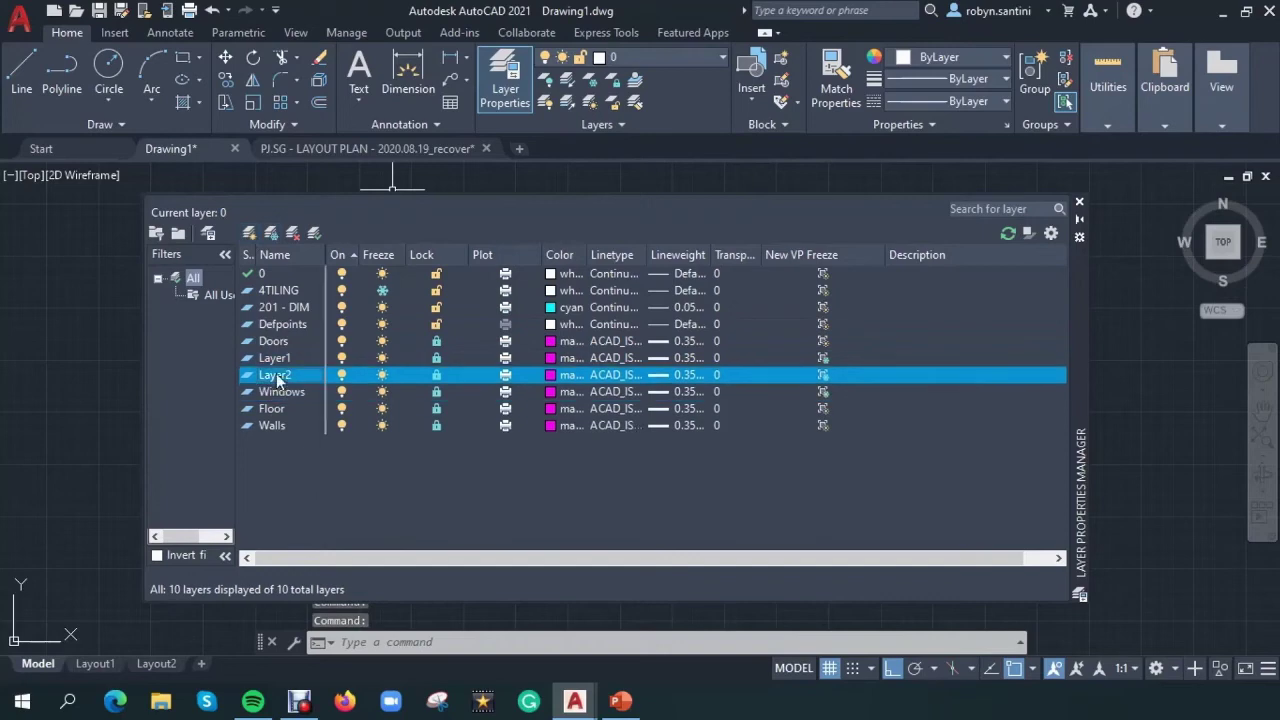
pyautogui.click(292, 232)
pyautogui.click(280, 307)
pyautogui.click(292, 232)
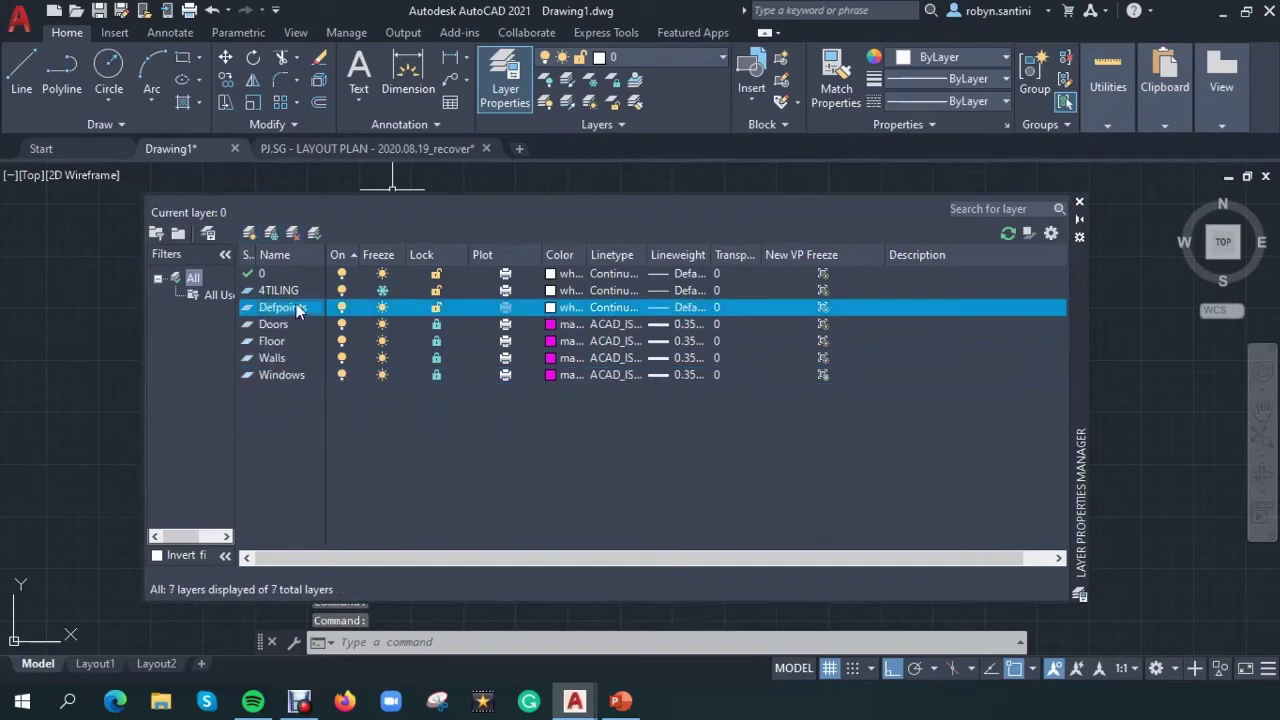
# Step: Try to delete the 4TILING layer, and thaw it
pyautogui.click(280, 290)
pyautogui.click(292, 232)
pyautogui.press('Escape')
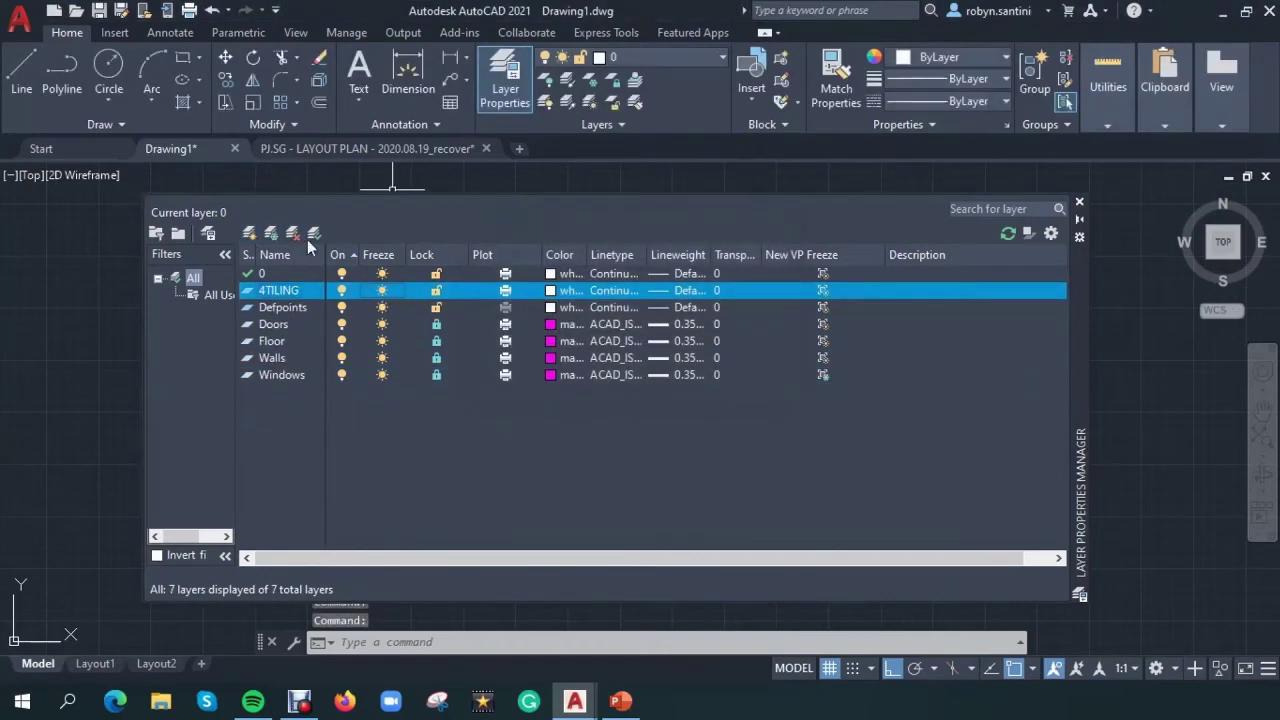
# Step: Set the Doors layer's color to red
pyautogui.click(550, 324)
pyautogui.click(703, 372)
pyautogui.click(821, 458)
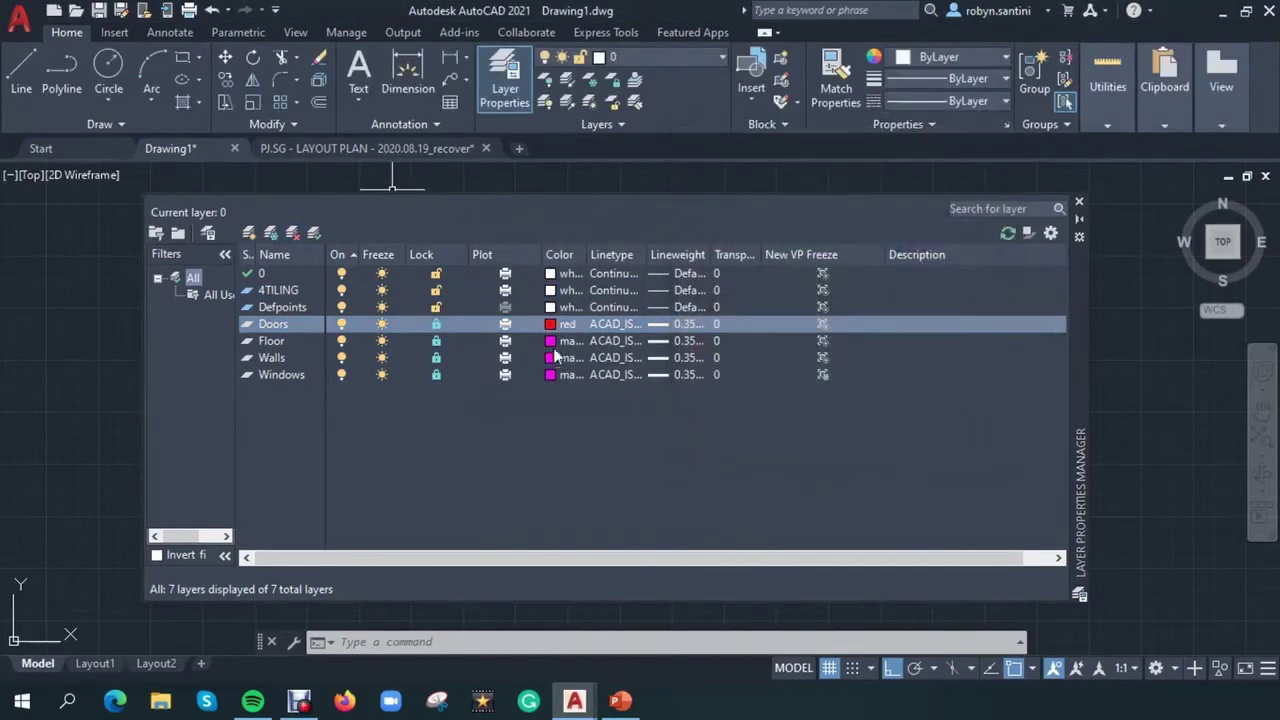
# Step: Set the Floor layer's color to cyan and the Walls layer's color to blue, keeping the Windows layer magenta
pyautogui.click(550, 341)
pyautogui.click(752, 349)
pyautogui.click(821, 457)
pyautogui.click(550, 357)
pyautogui.click(769, 349)
pyautogui.click(821, 457)
pyautogui.click(550, 374)
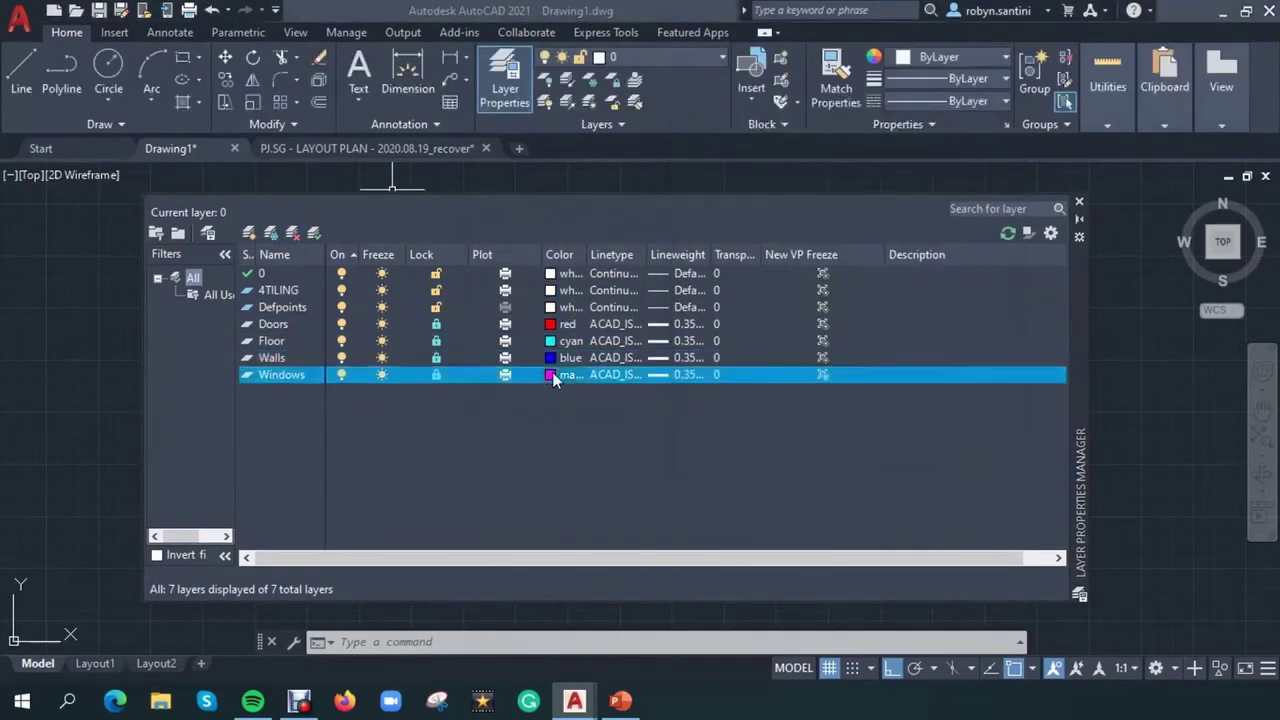
pyautogui.click(821, 457)
# Step: Set the lineweight of the Walls layer to 0.25 mm and the Doors layer to 0.13 mm, and close the layer manager
pyautogui.click(675, 357)
pyautogui.click(897, 379)
pyautogui.click(831, 501)
pyautogui.click(675, 324)
pyautogui.click(897, 319)
pyautogui.click(831, 501)
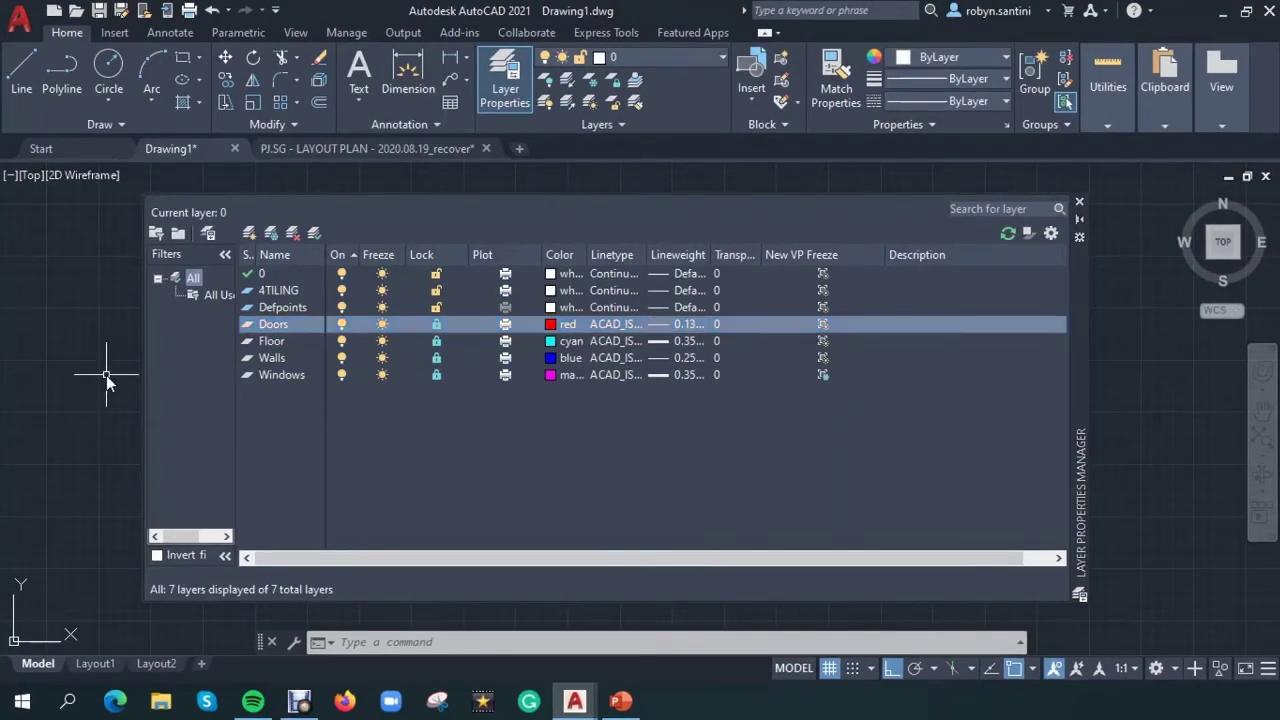
pyautogui.click(1084, 206)
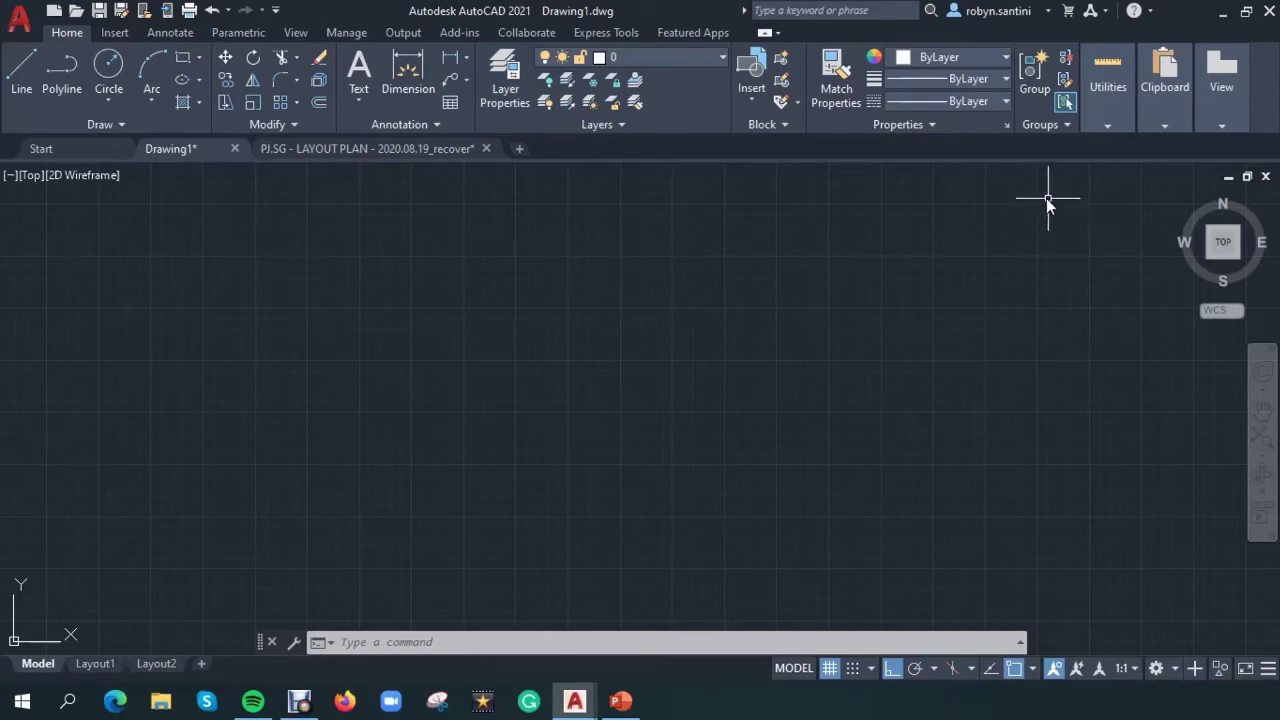
# Step: Make Floor the current layer and draw a single horizontal polyline segment about 3843 units long
pyautogui.click(720, 57)
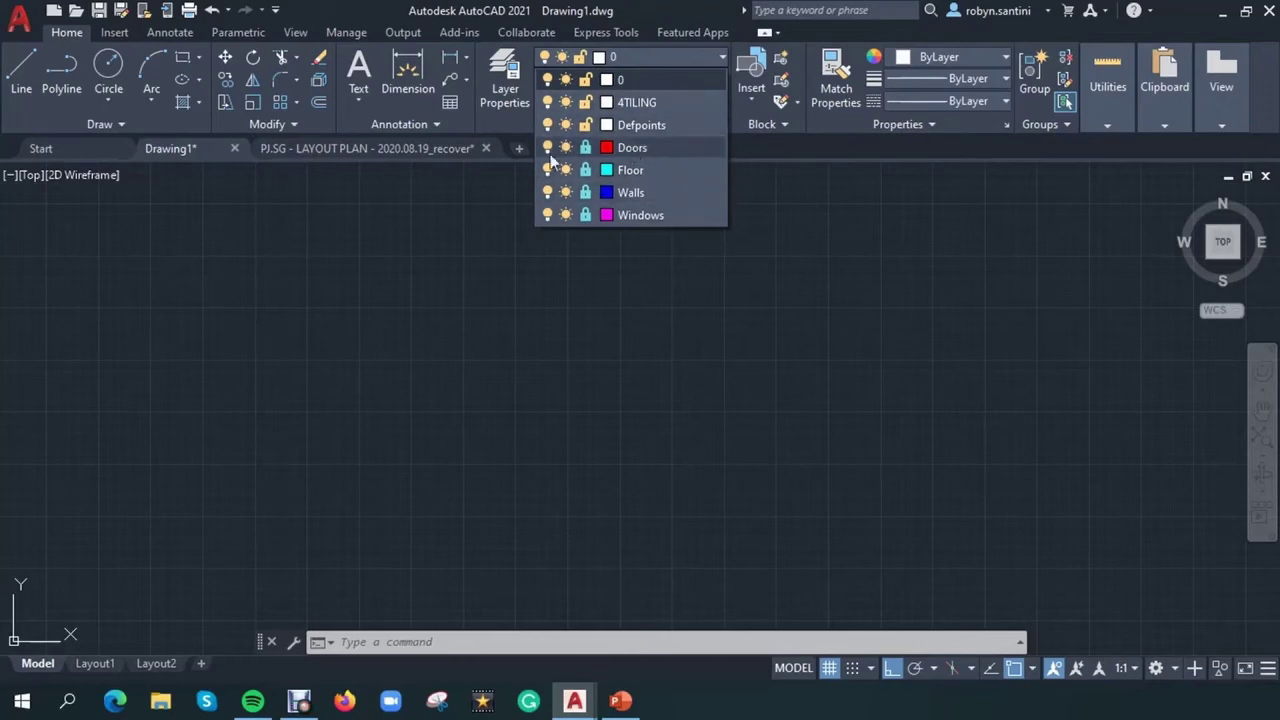
pyautogui.click(641, 170)
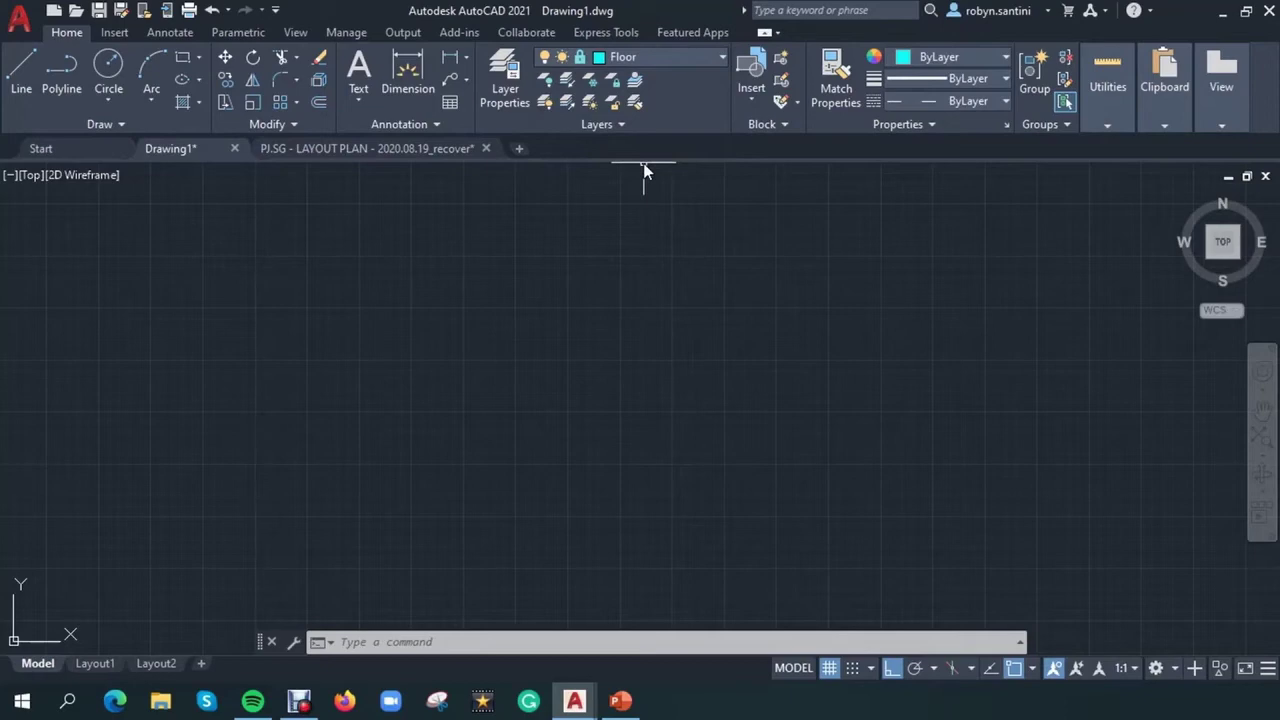
pyautogui.click(61, 72)
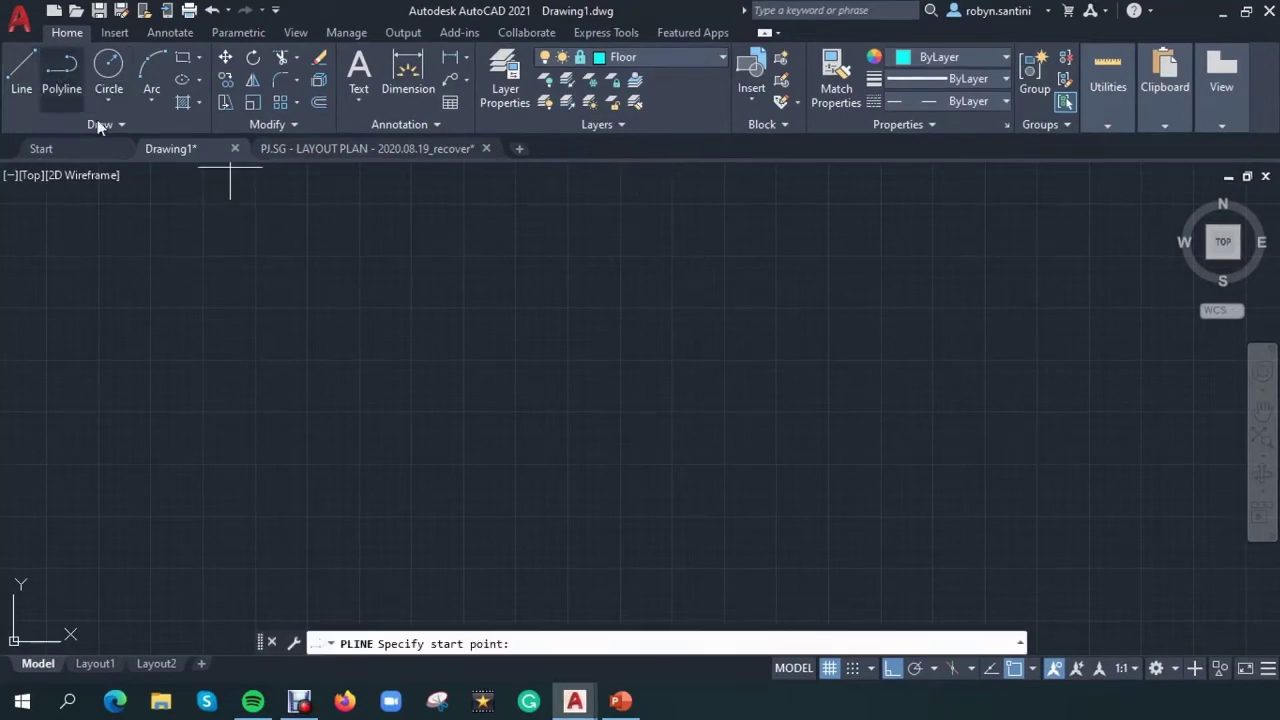
pyautogui.click(224, 295)
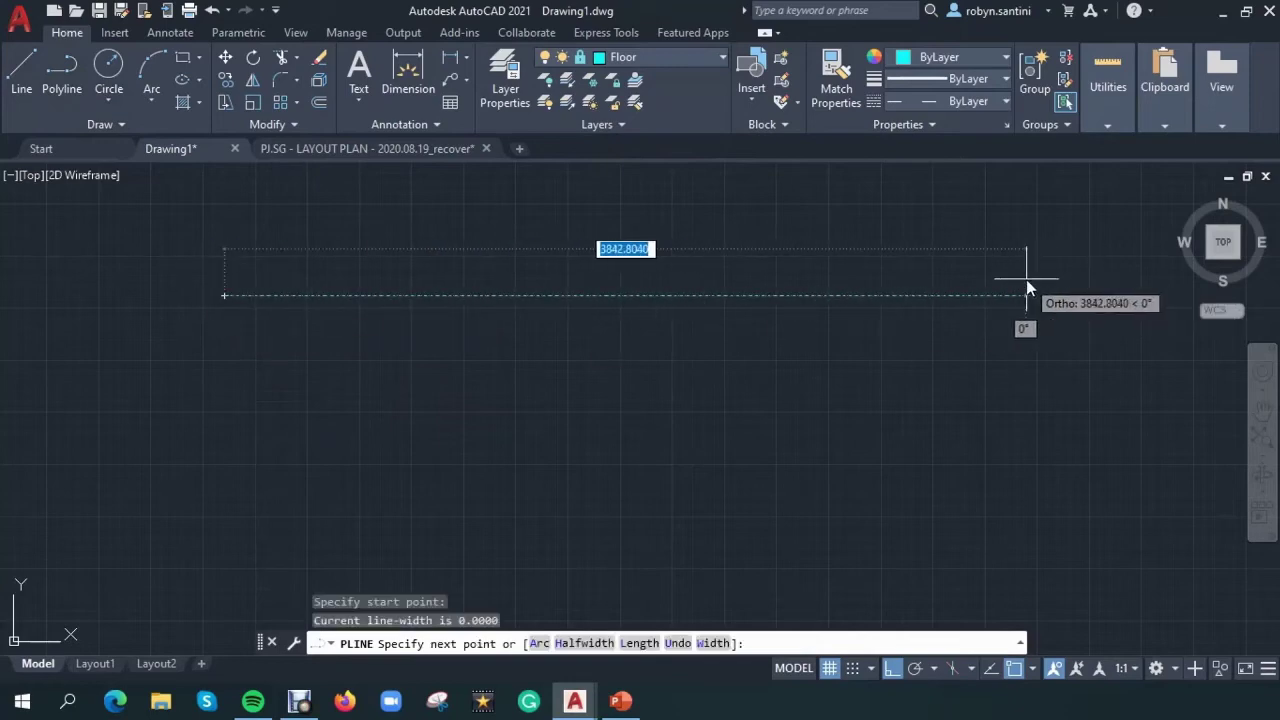
pyautogui.press('Escape')
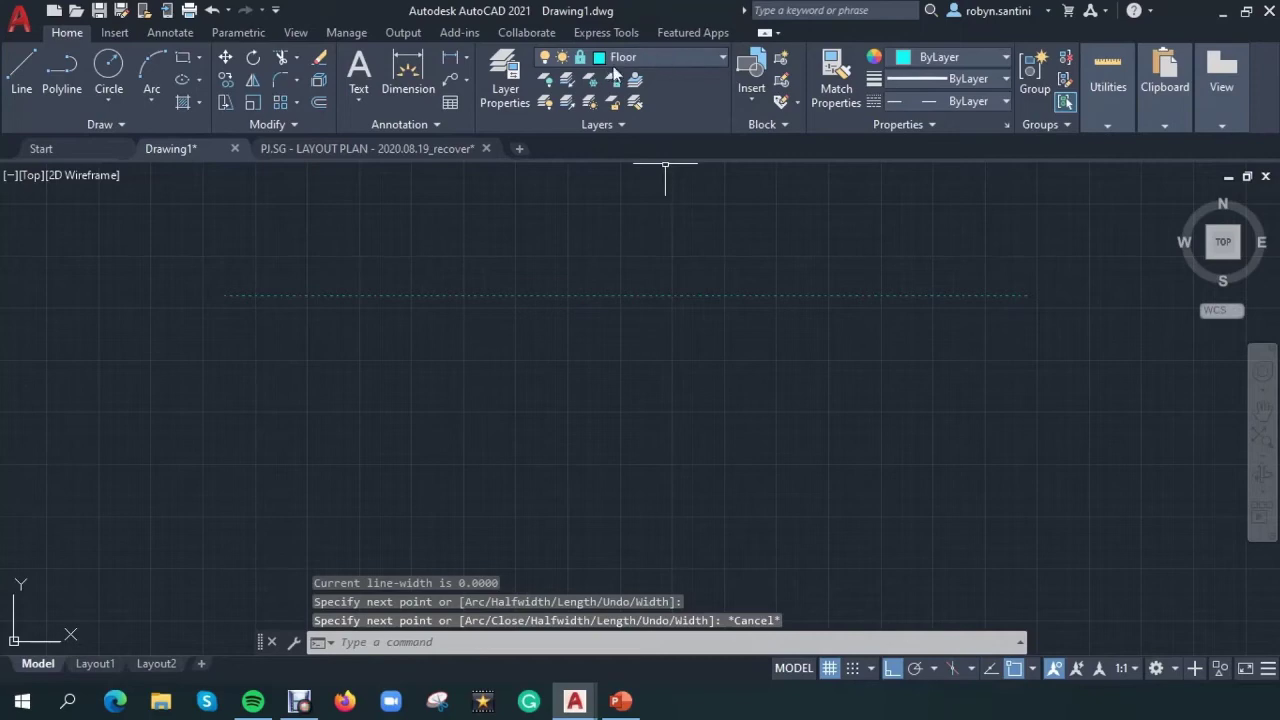
# Step: Examine the layer, color, linetype and lineweight properties of the horizontal polyline on the Floor layer
pyautogui.scroll(3, 494, 287)
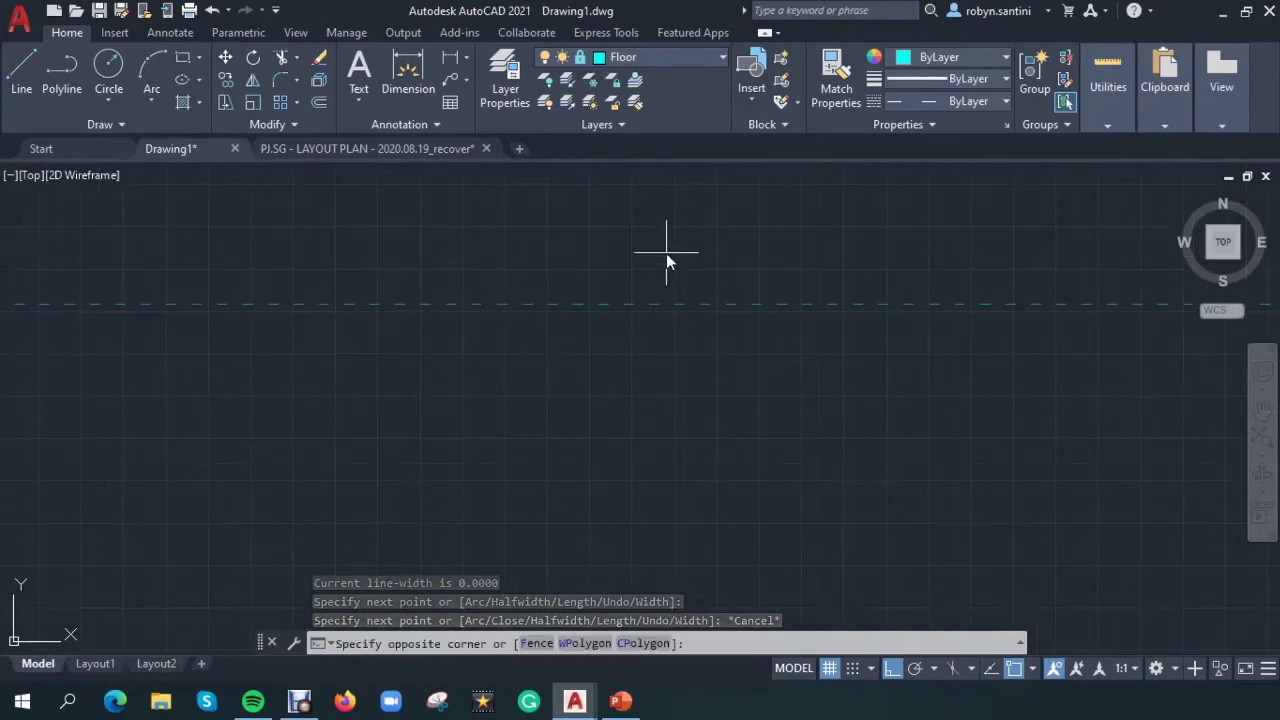
pyautogui.click(666, 253)
pyautogui.click(494, 476)
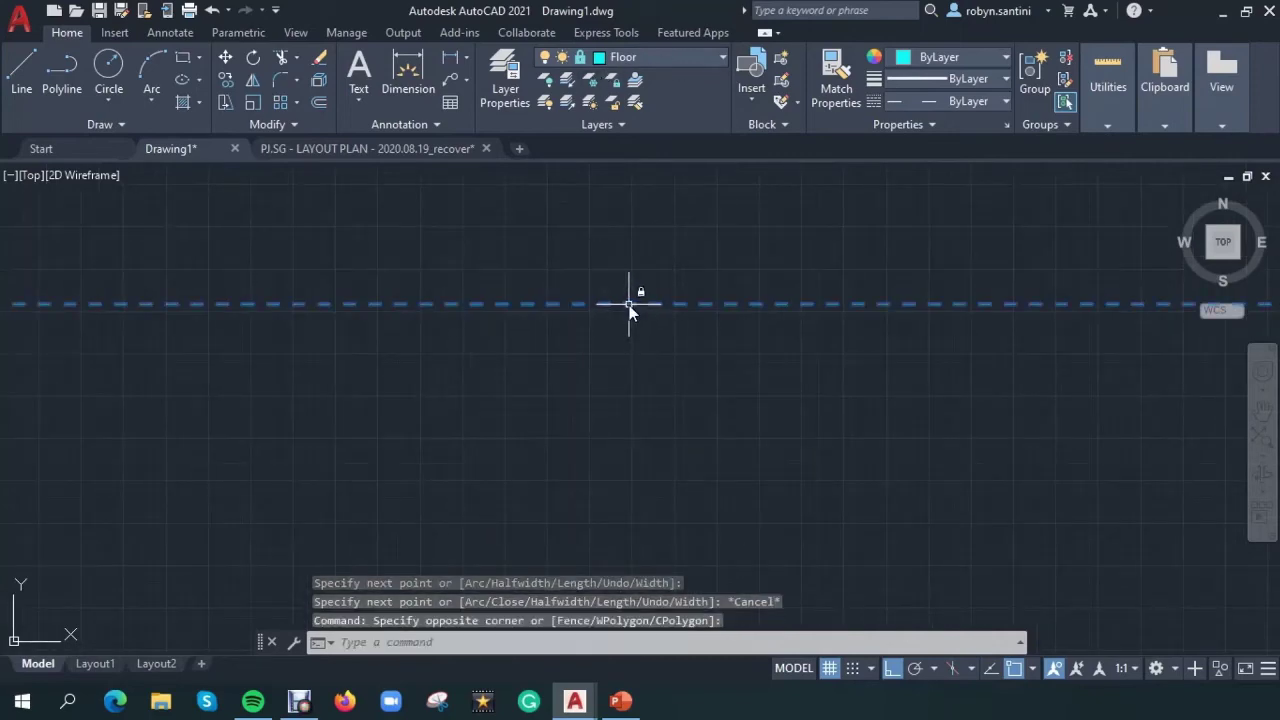
pyautogui.moveTo(629, 305)
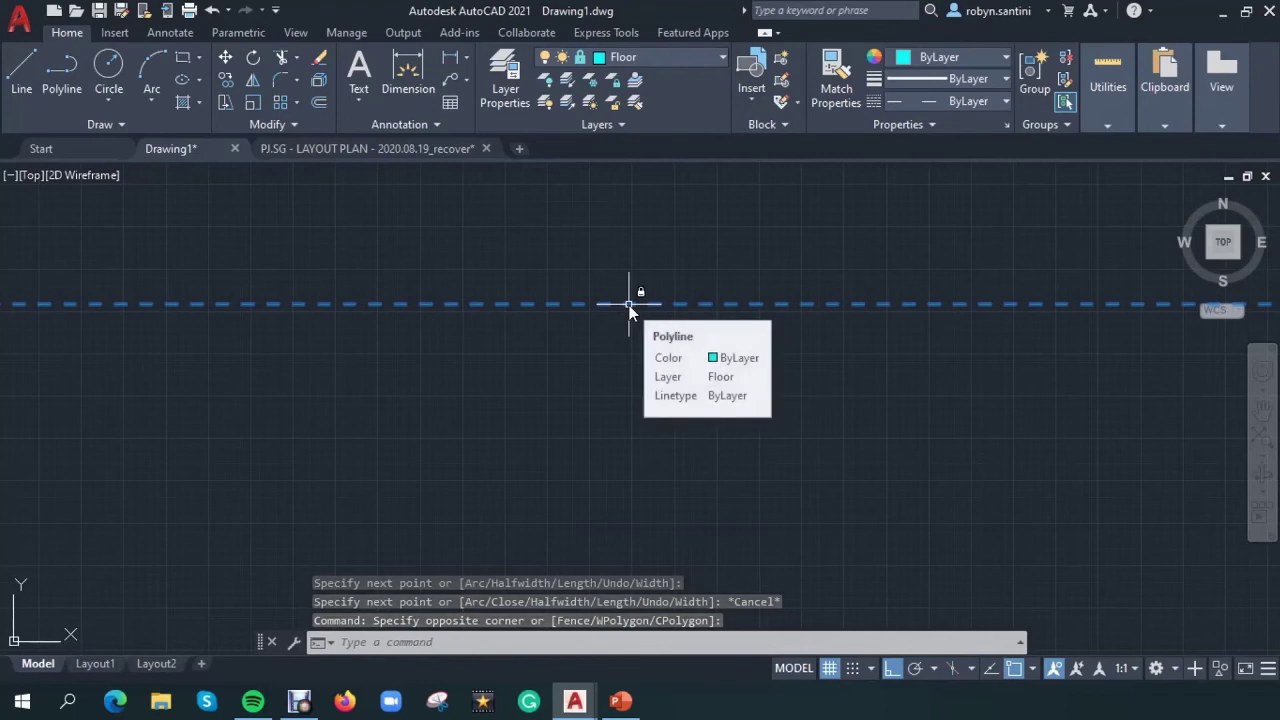
pyautogui.press('Escape')
pyautogui.scroll(-3, 549, 397)
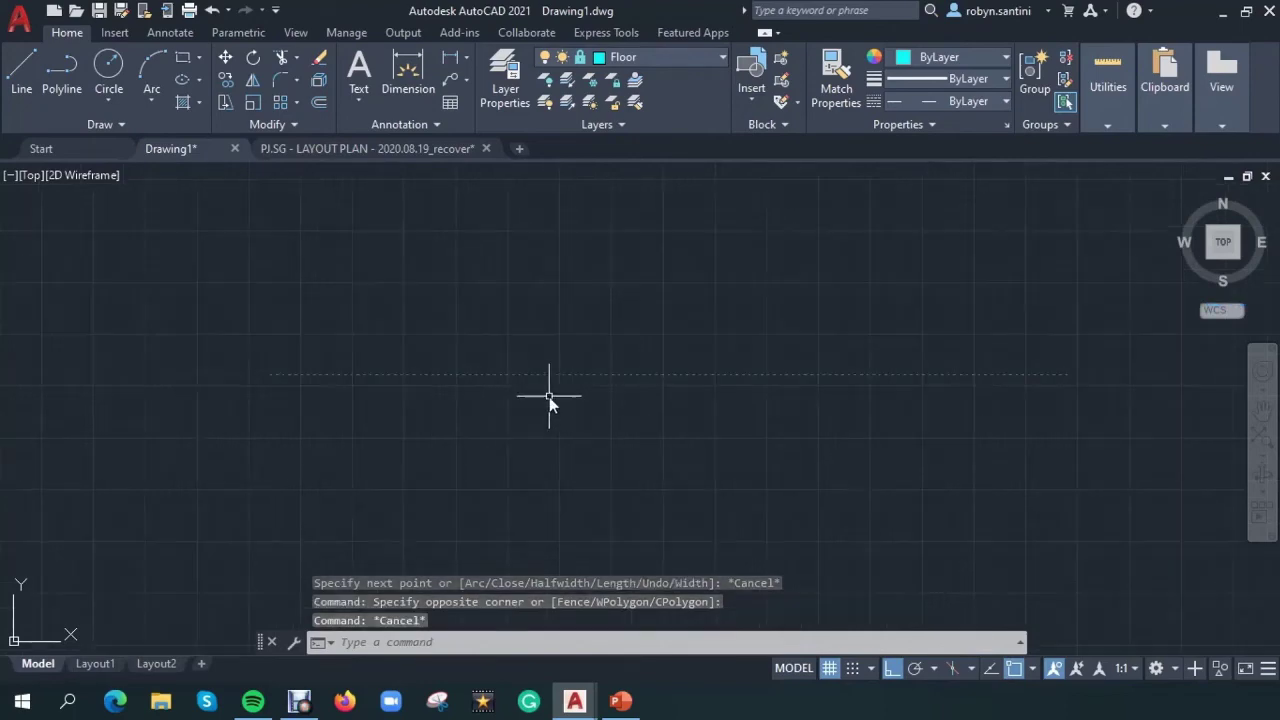
pyautogui.scroll(1, 640, 400)
pyautogui.click(723, 413)
pyautogui.click(680, 285)
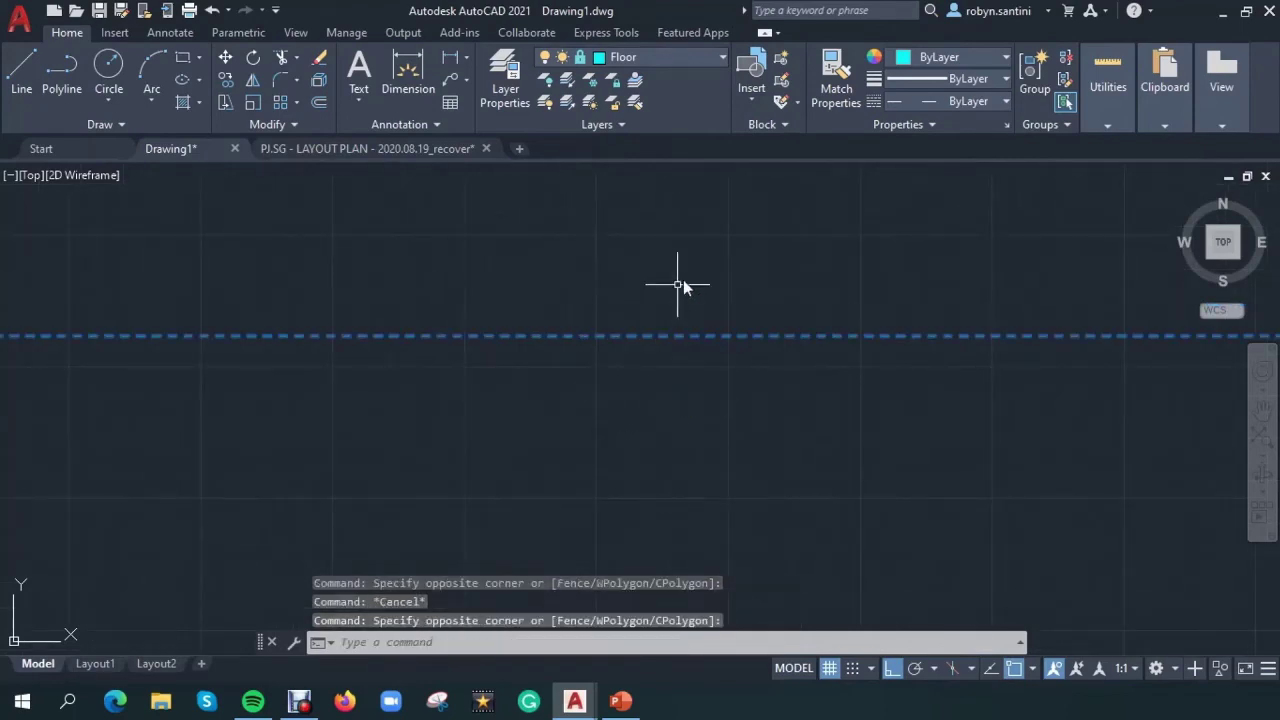
pyautogui.click(1001, 80)
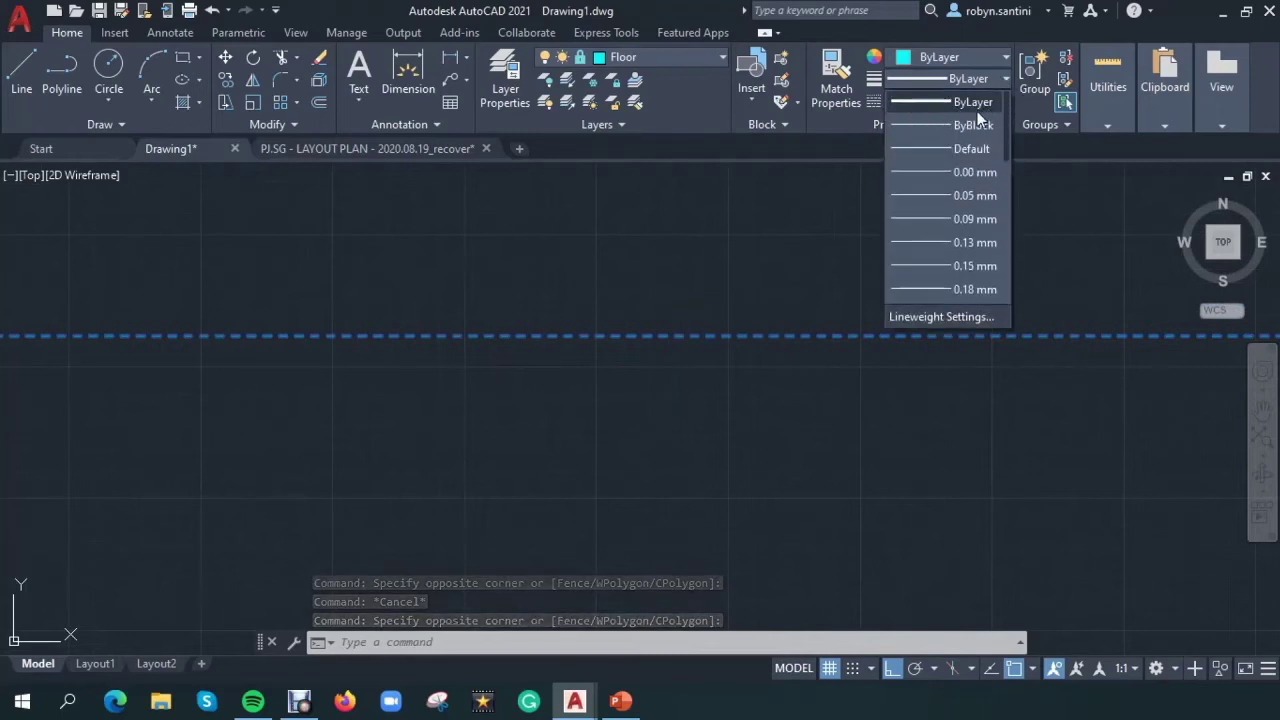
pyautogui.press('Escape')
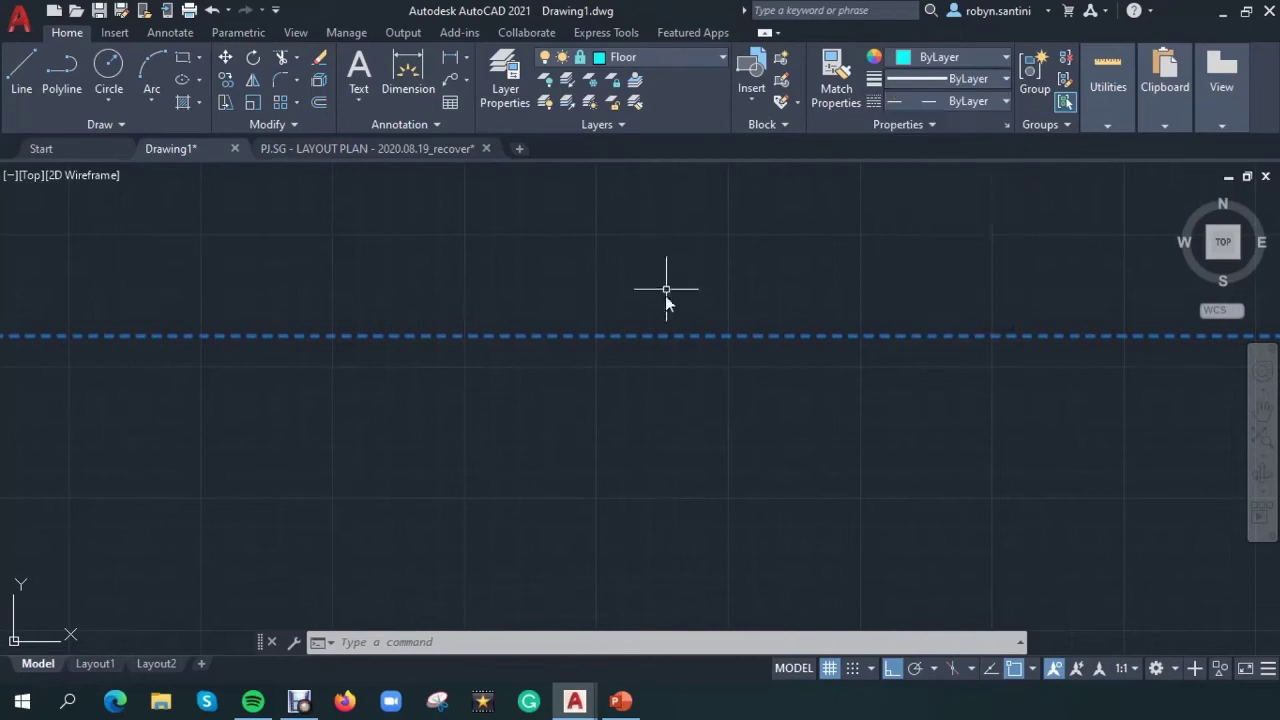
pyautogui.press('Escape')
pyautogui.scroll(-2, 734, 294)
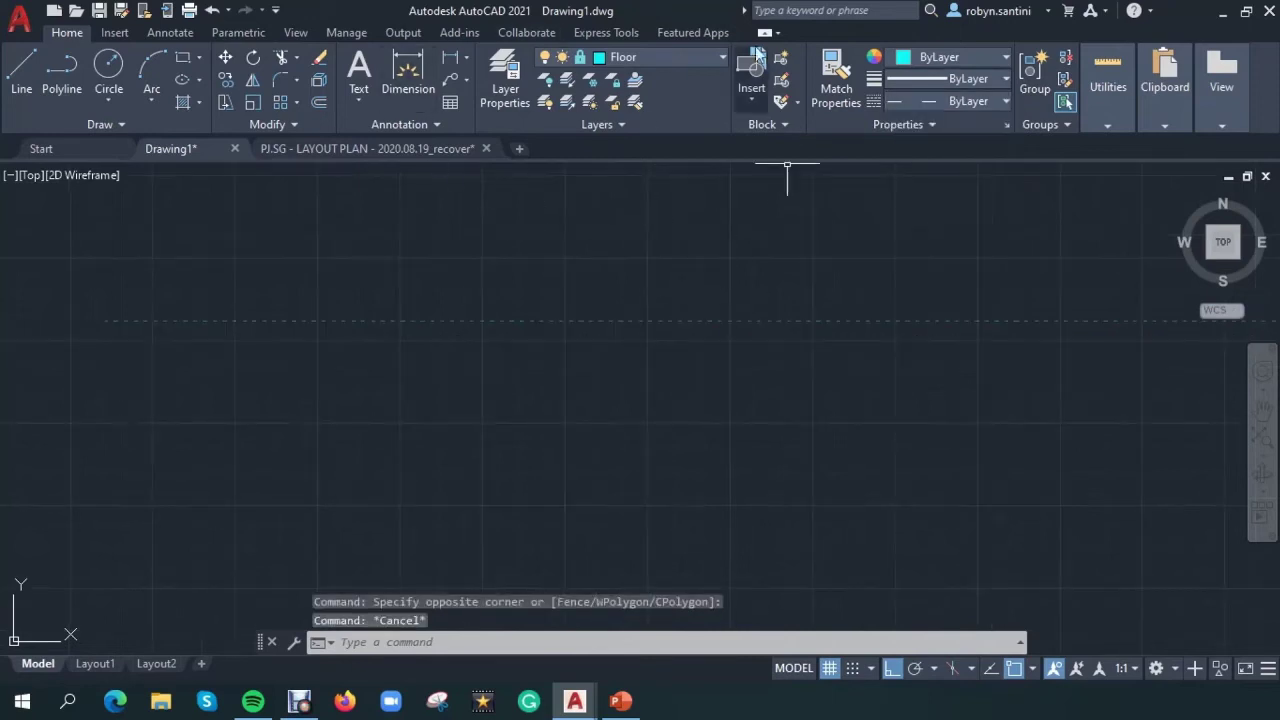
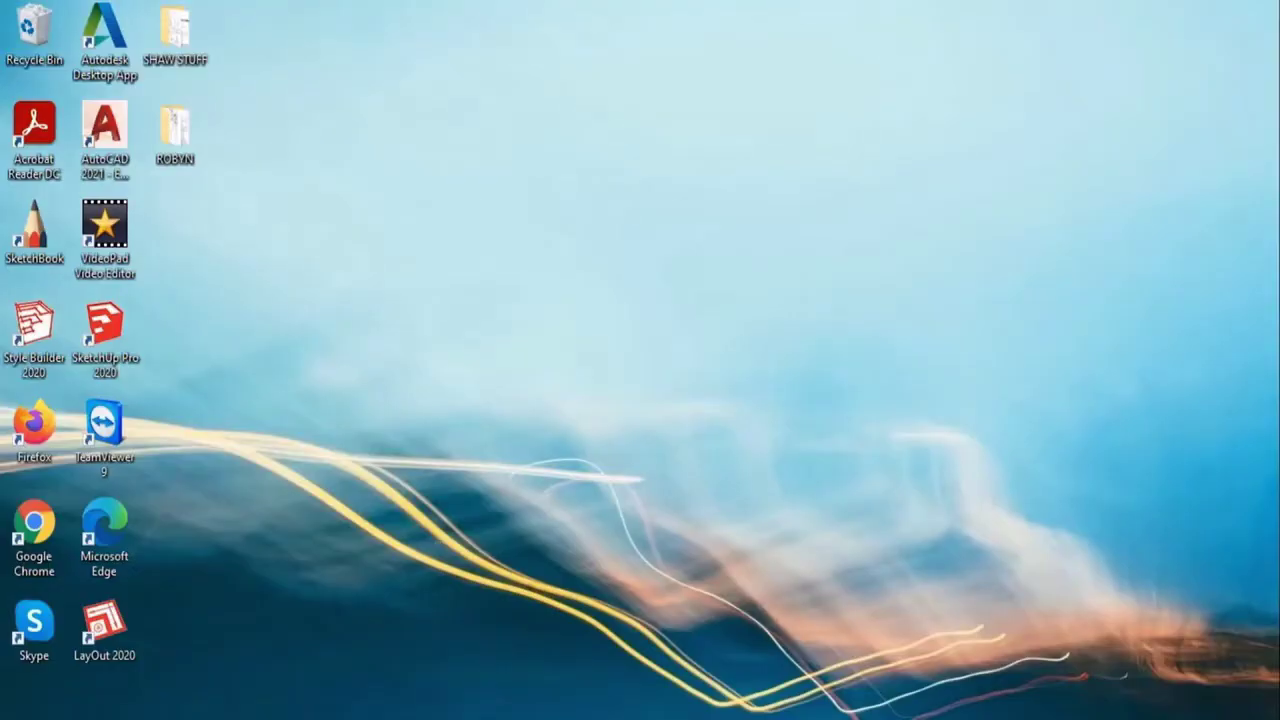
# Step: Launch AutoCAD 2021 from the Windows desktop
pyautogui.click(105, 130)
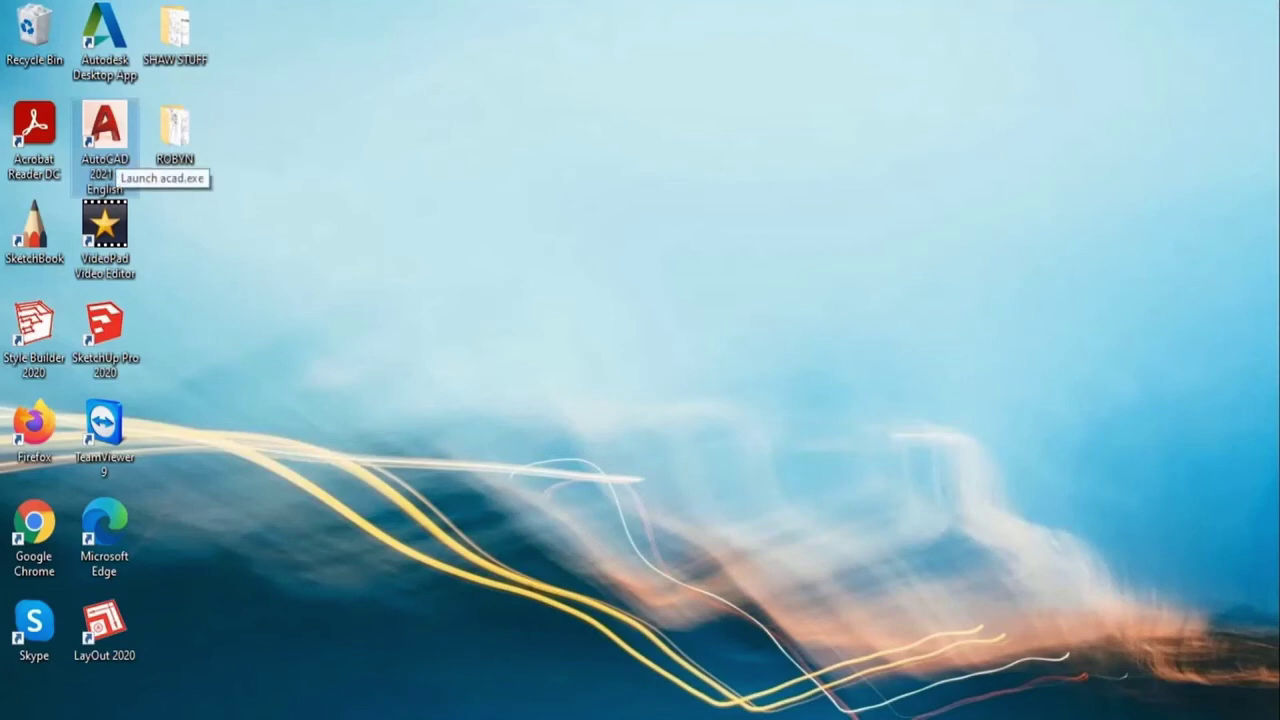
pyautogui.press('Return')
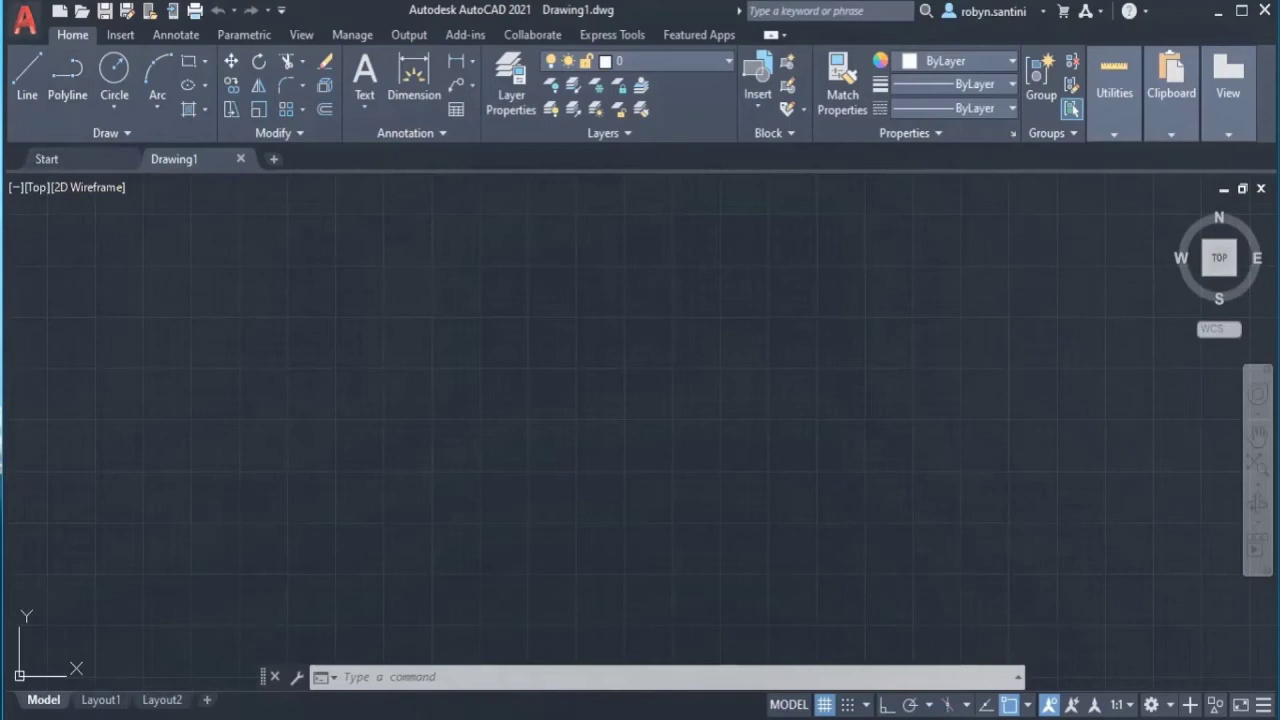
# Step: Save the new drawing to the Desktop, naming it with the client's first name followed by "'s Bedroom - (Date)" in AutoCAD 2018 format
pyautogui.click(24, 18)
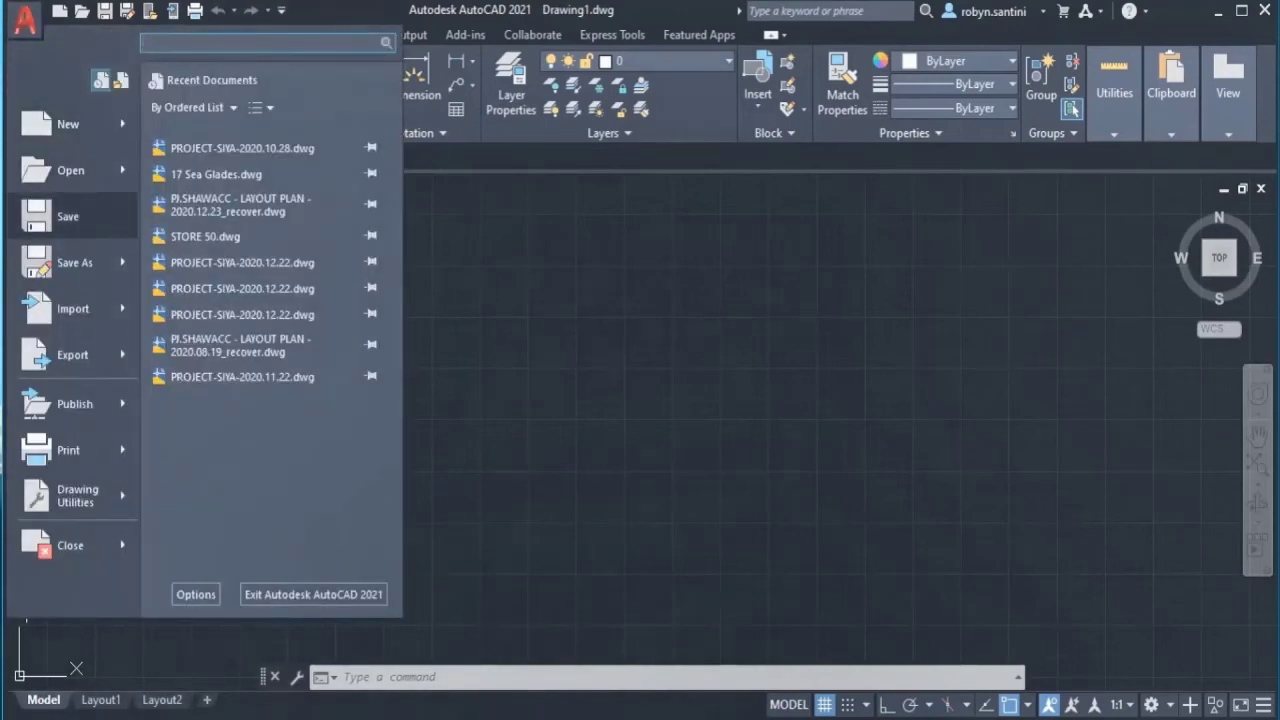
pyautogui.moveTo(72, 262)
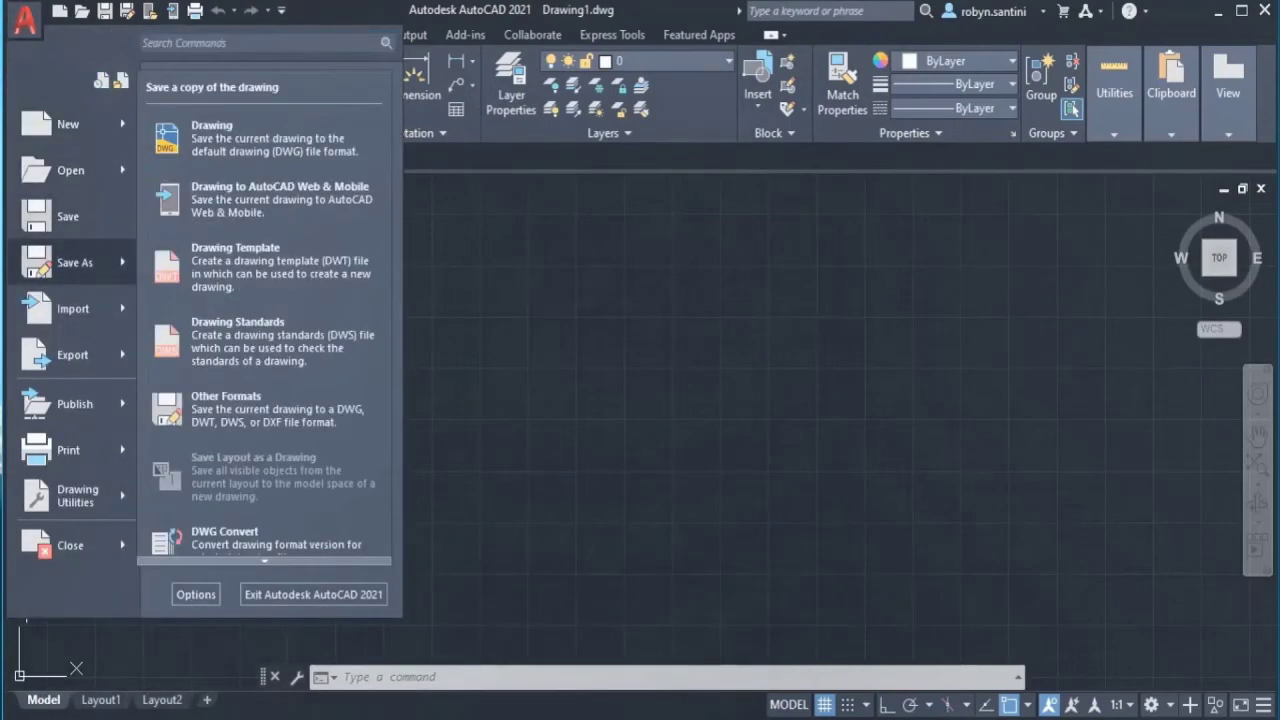
pyautogui.click(72, 262)
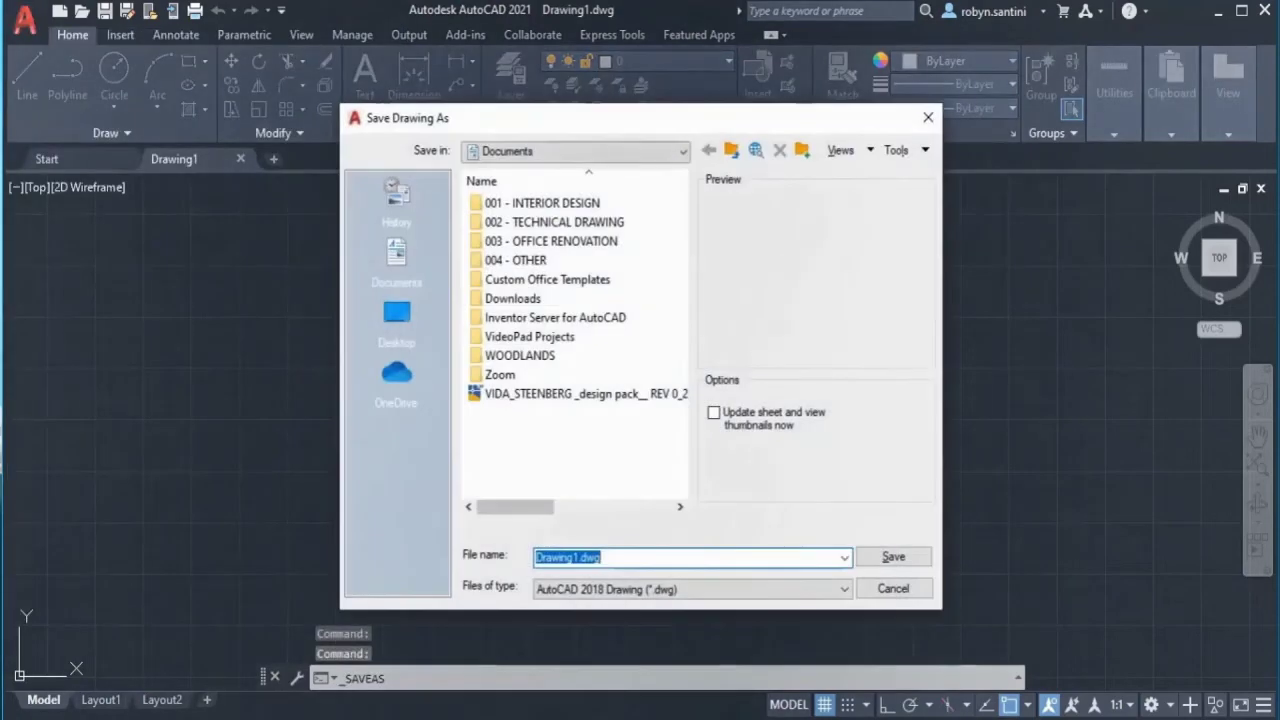
pyautogui.click(396, 318)
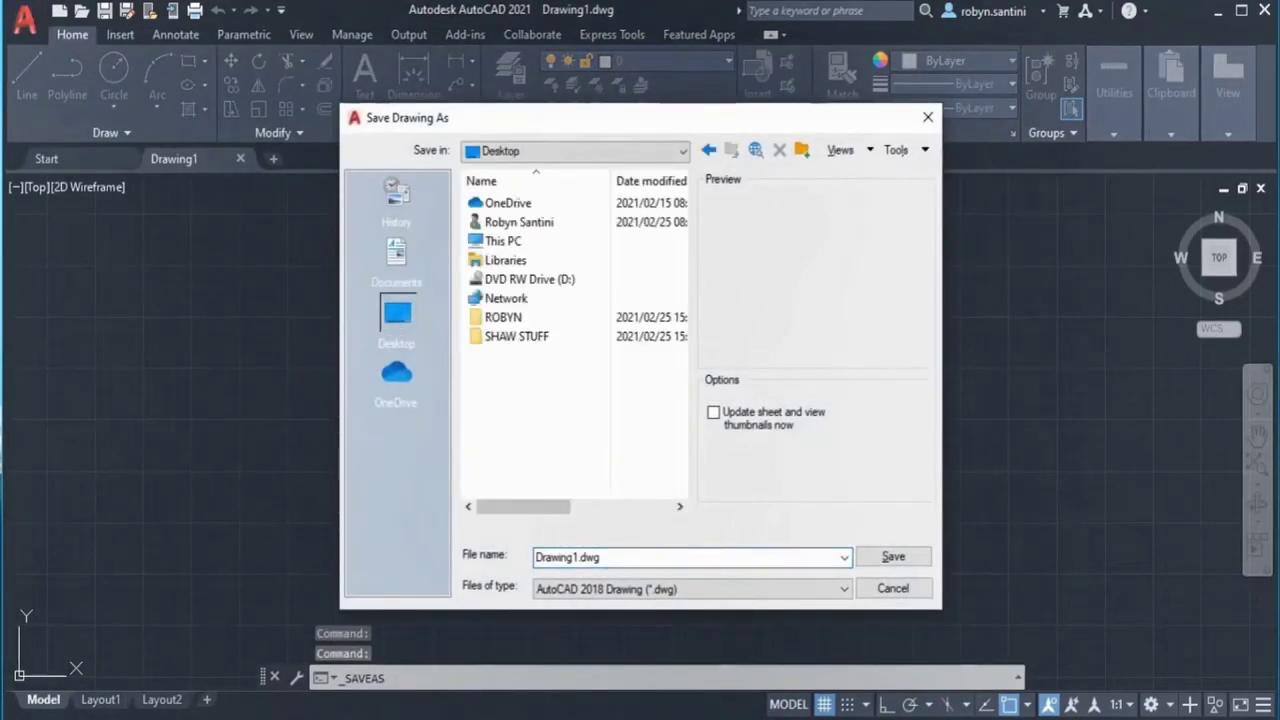
pyautogui.doubleClick(567, 557)
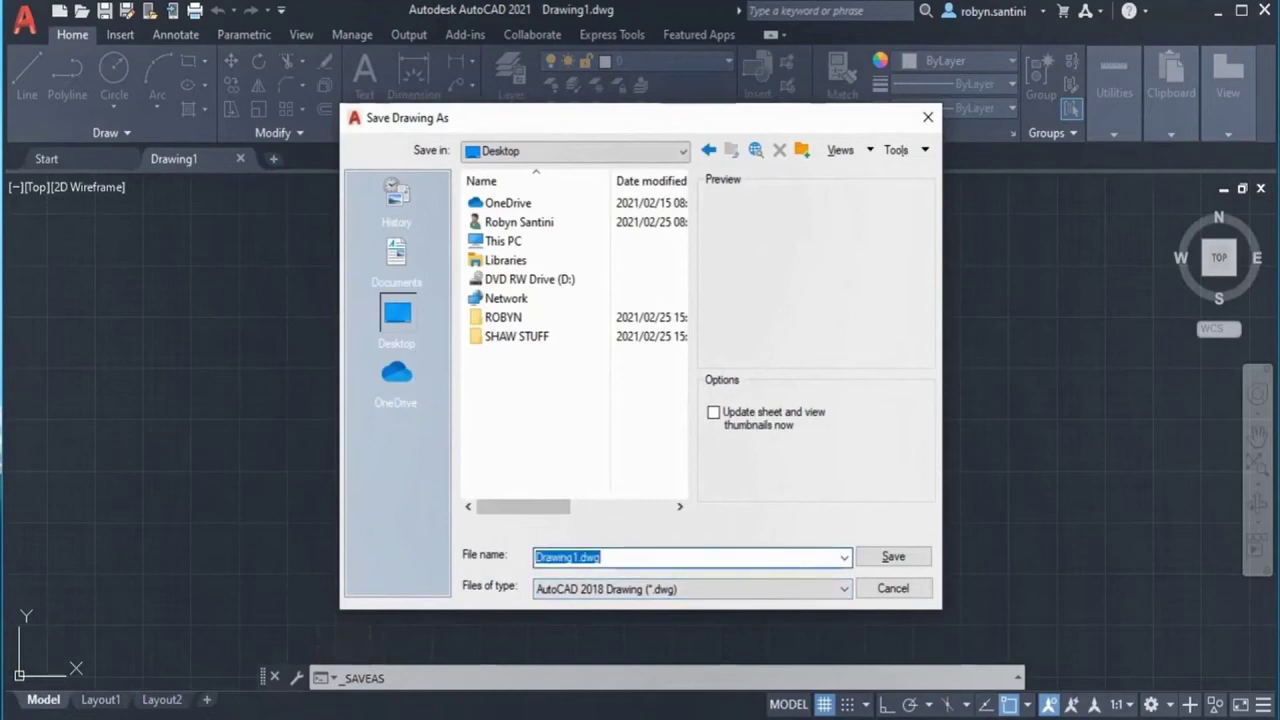
pyautogui.write('Harry')
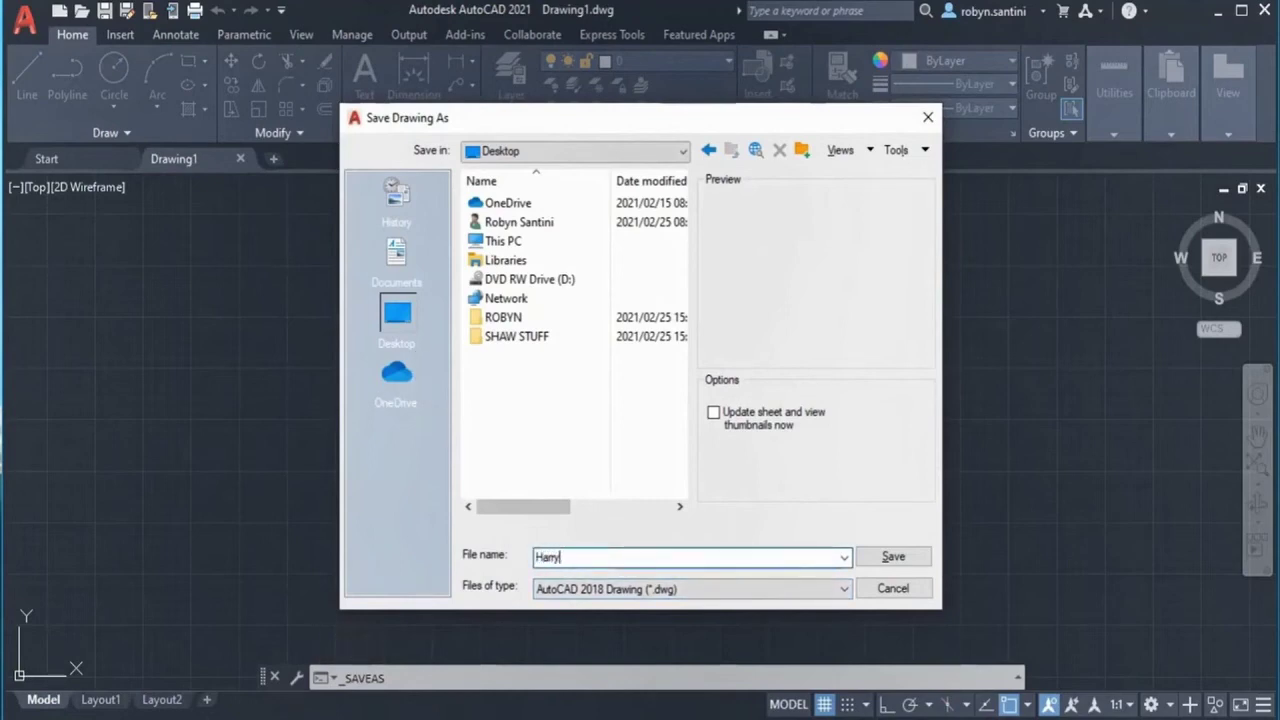
pyautogui.write("'s Bedroom - (Date")
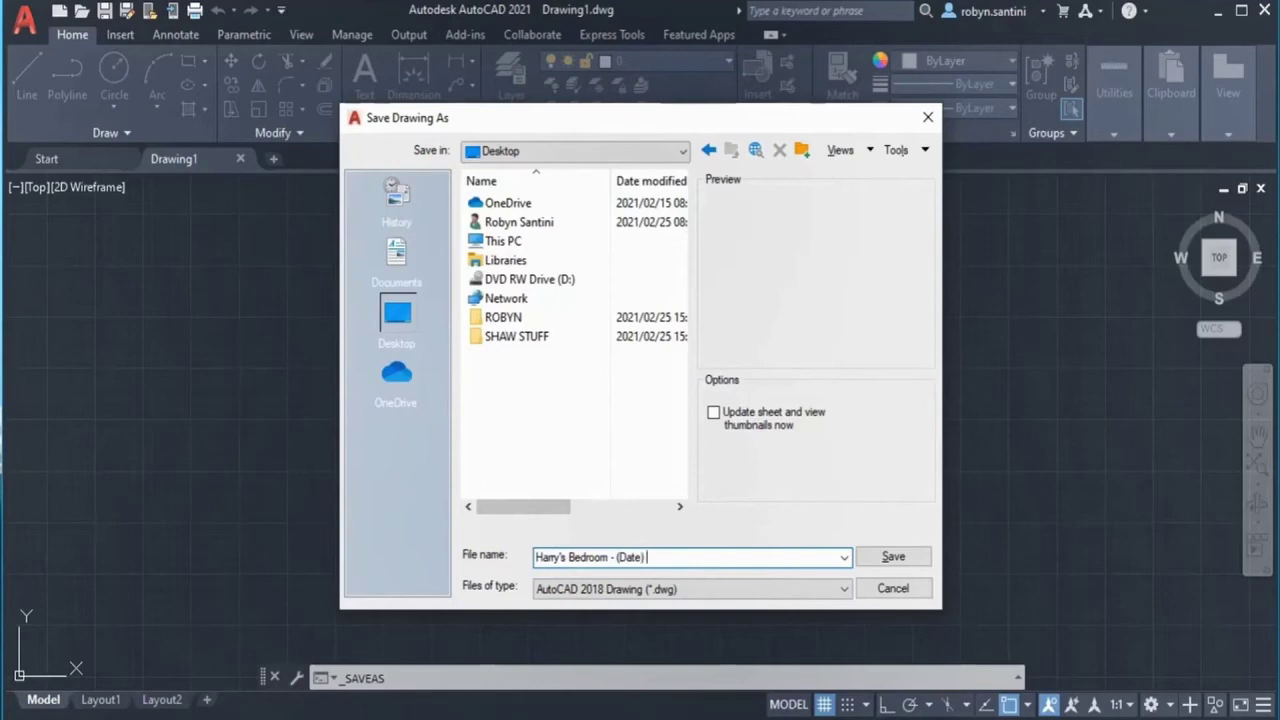
pyautogui.click(903, 558)
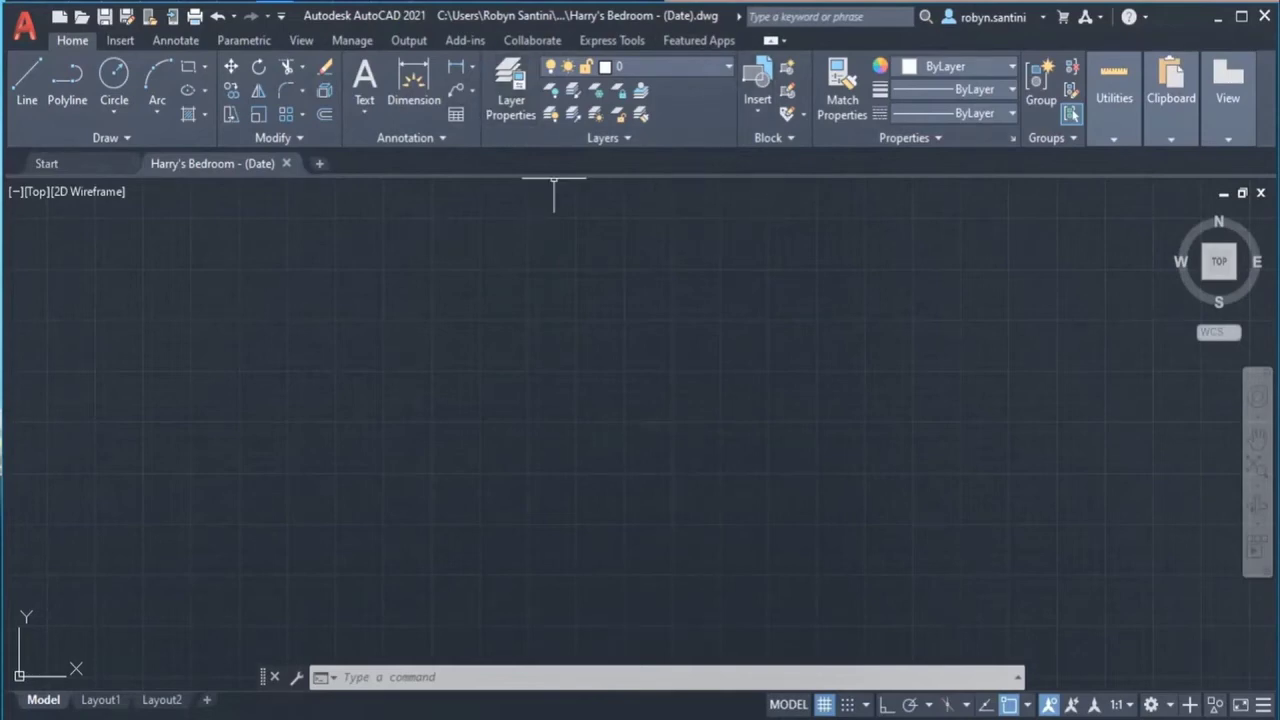
# Step: Create three new layers named WALLS, WINDOWS and FURNITURE
pyautogui.click(511, 97)
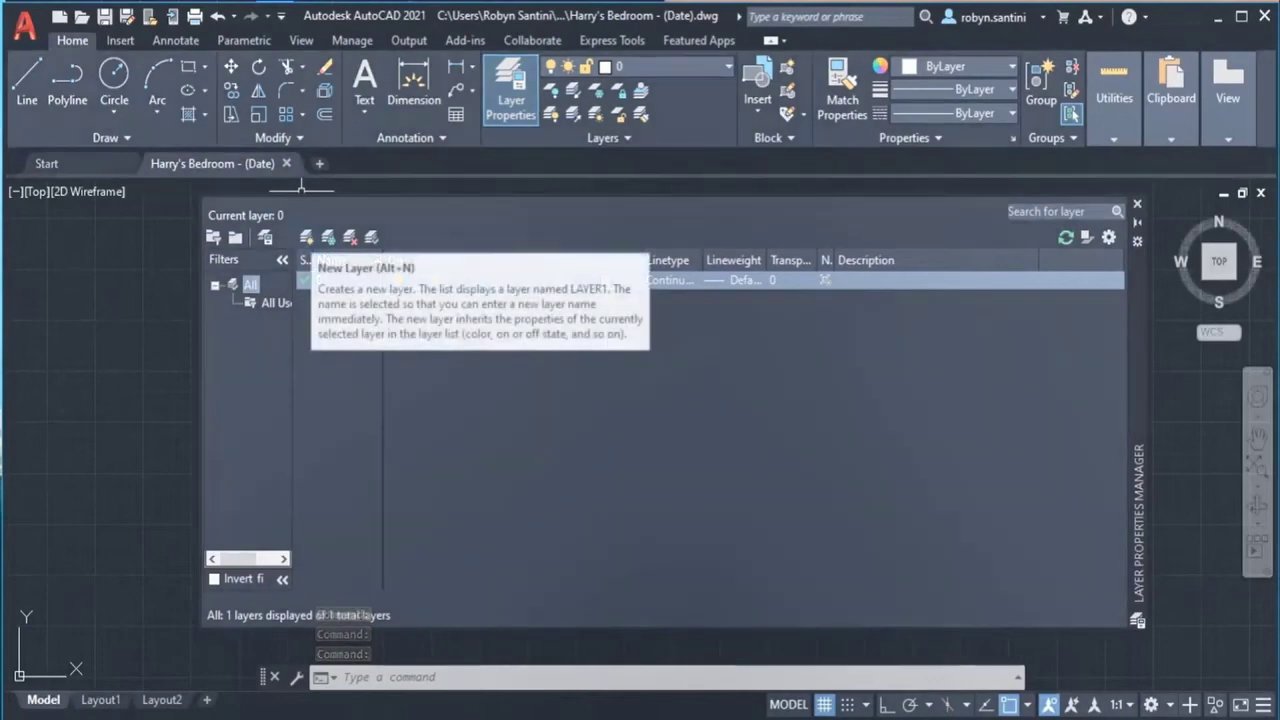
pyautogui.click(306, 237)
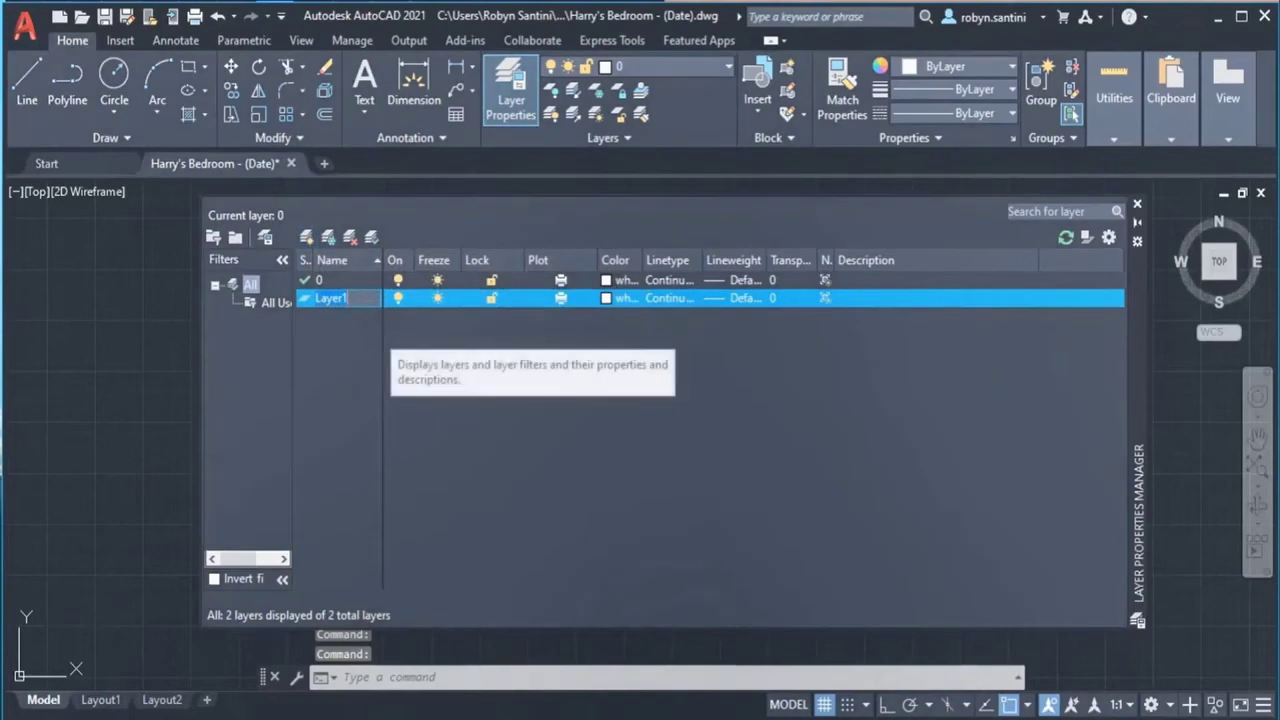
pyautogui.write('WALLS')
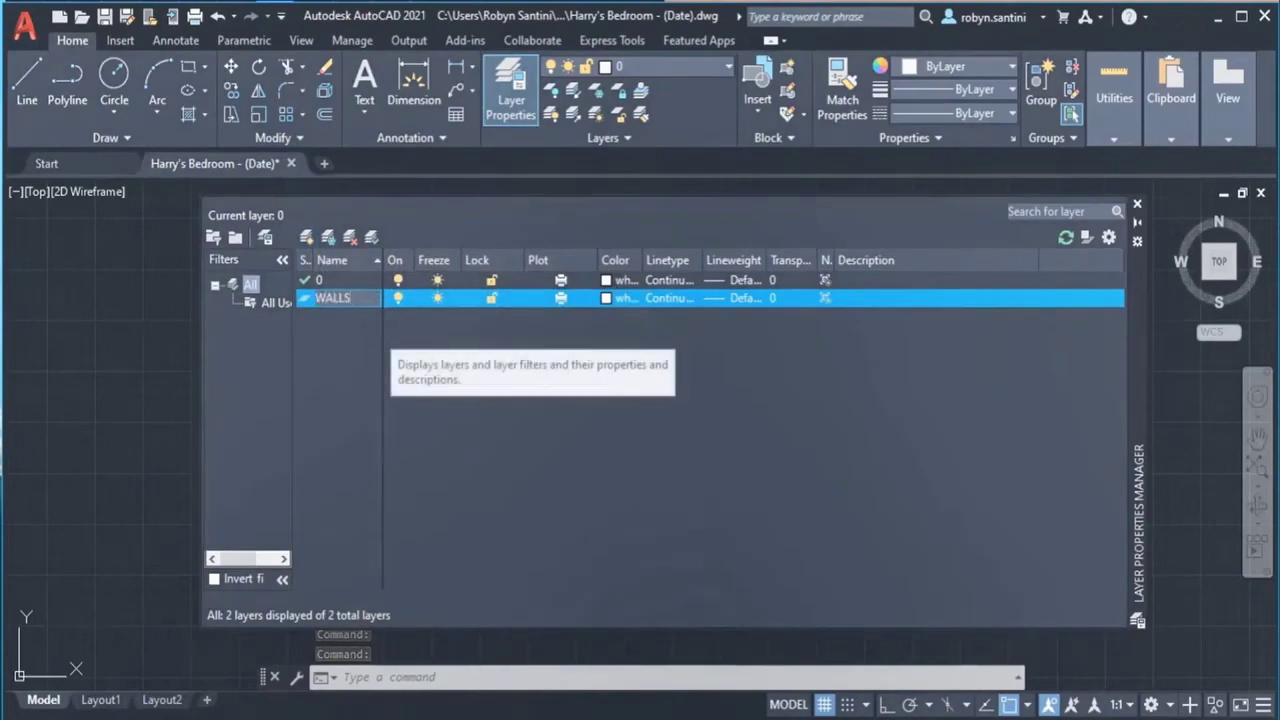
pyautogui.press('Return')
pyautogui.click(306, 237)
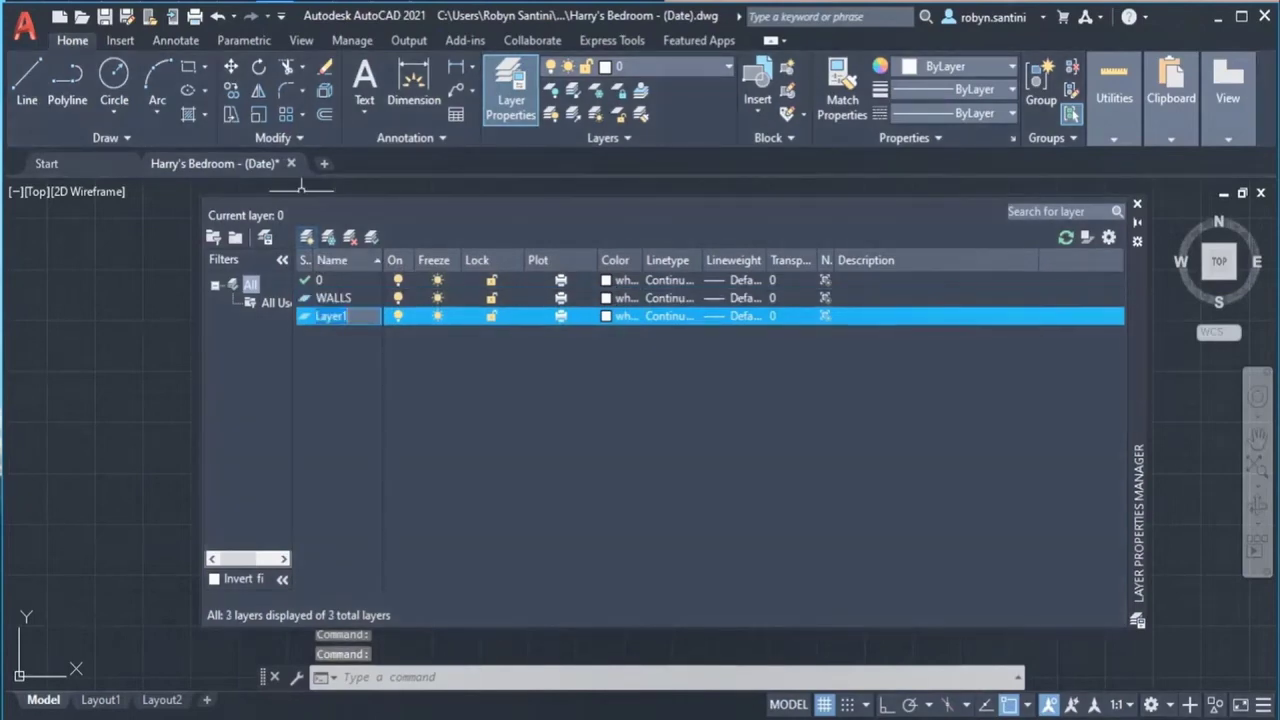
pyautogui.write('WINDOWS')
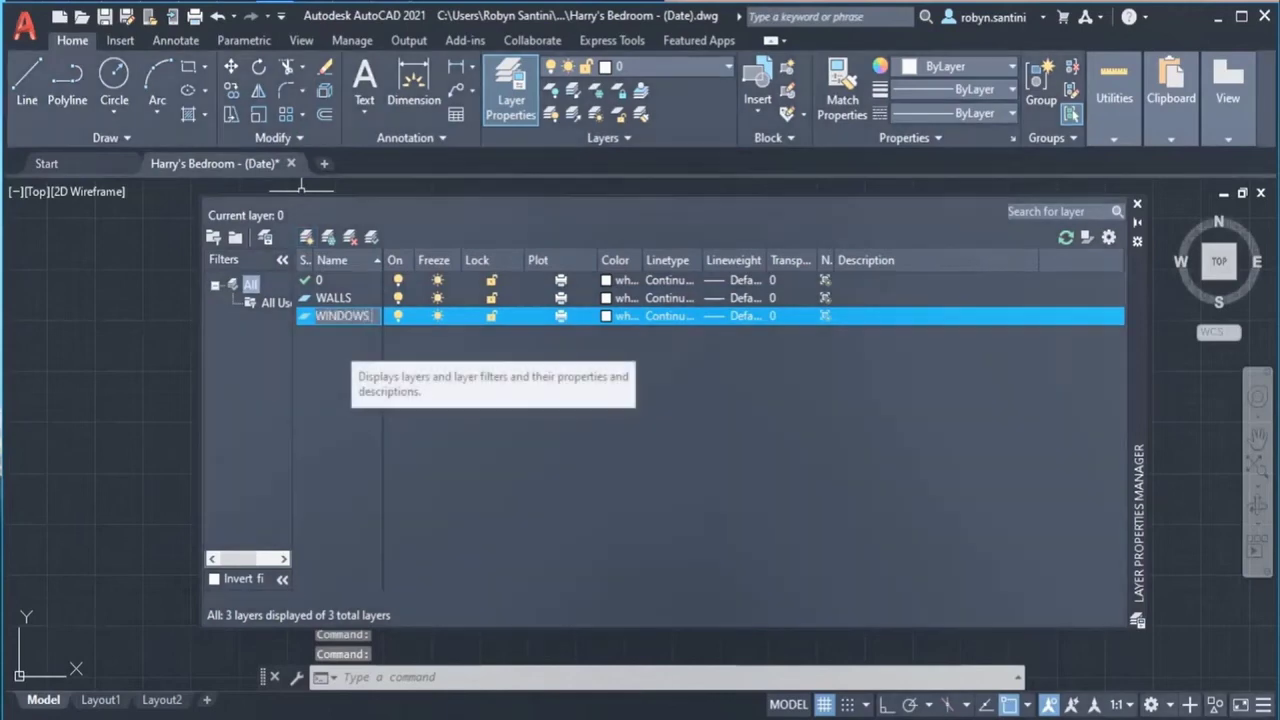
pyautogui.hotkey('alt', 'n')
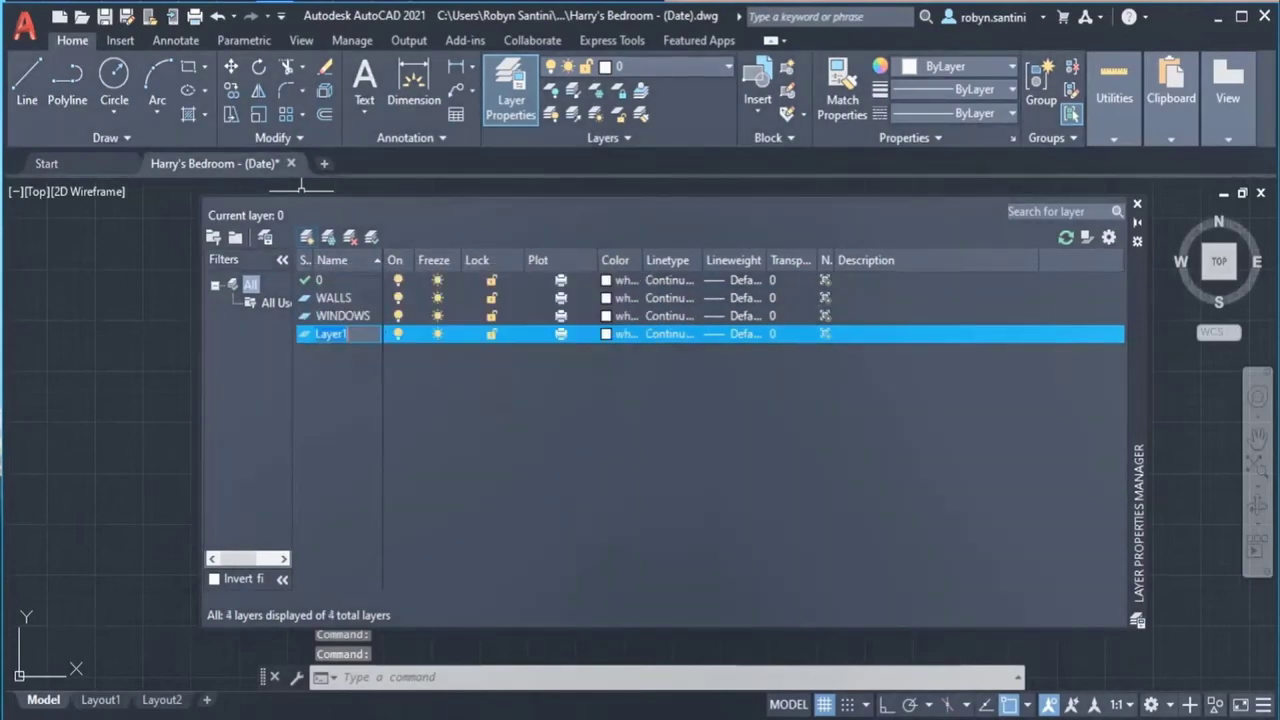
pyautogui.write('FURNITURE')
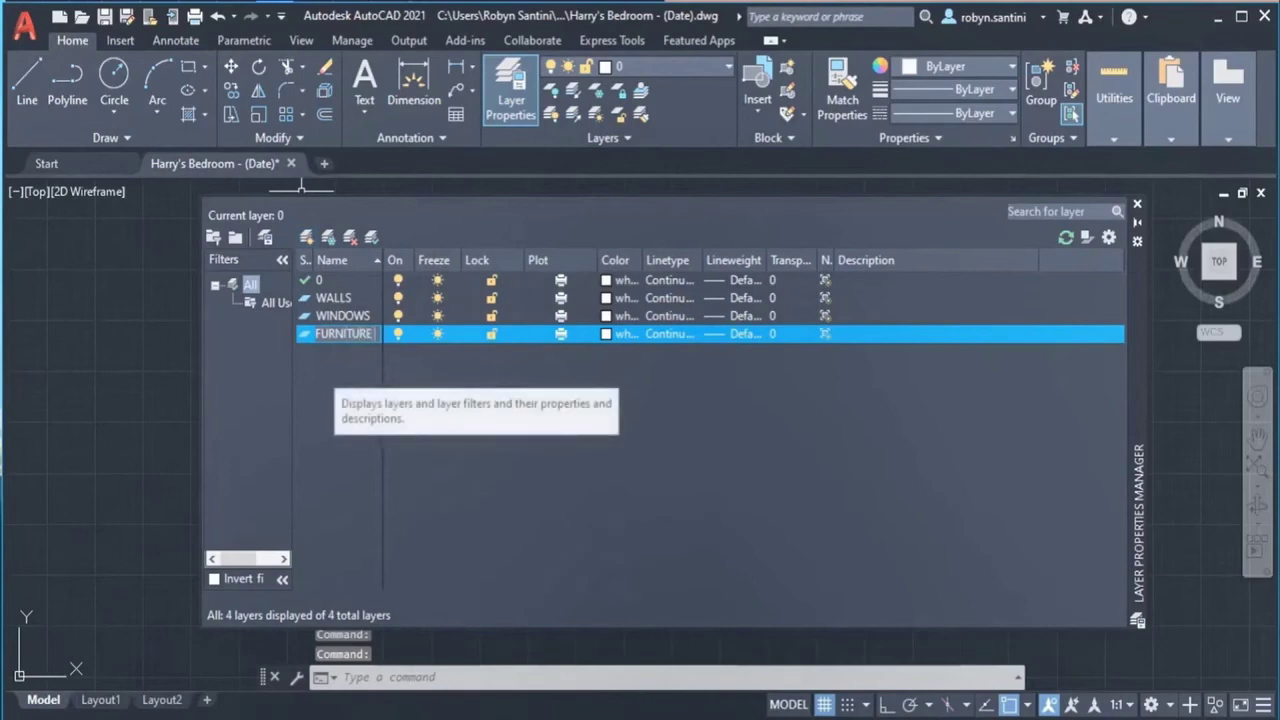
# Step: Rename the WINDOWS layer as WINDOWS & DOORS
pyautogui.click(342, 315)
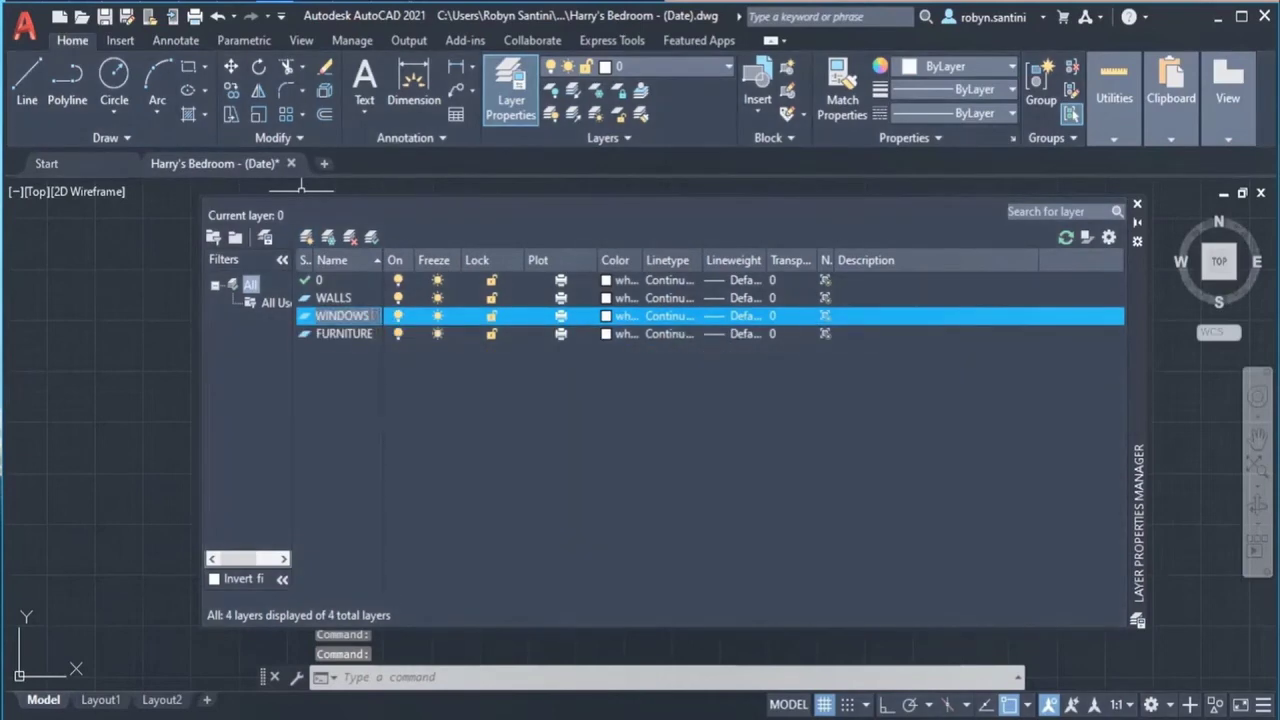
pyautogui.write('& DOORS')
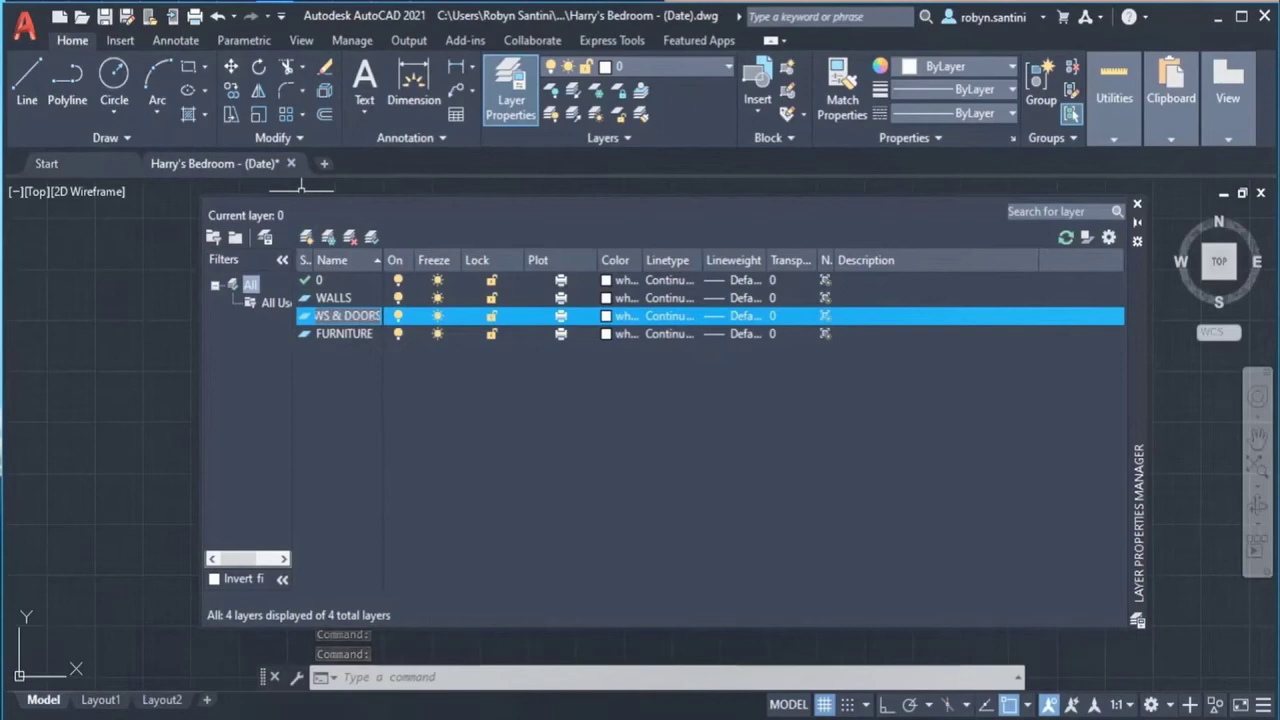
pyautogui.press('Return')
# Step: Set the colour of the WALLS layer to blue
pyautogui.click(333, 297)
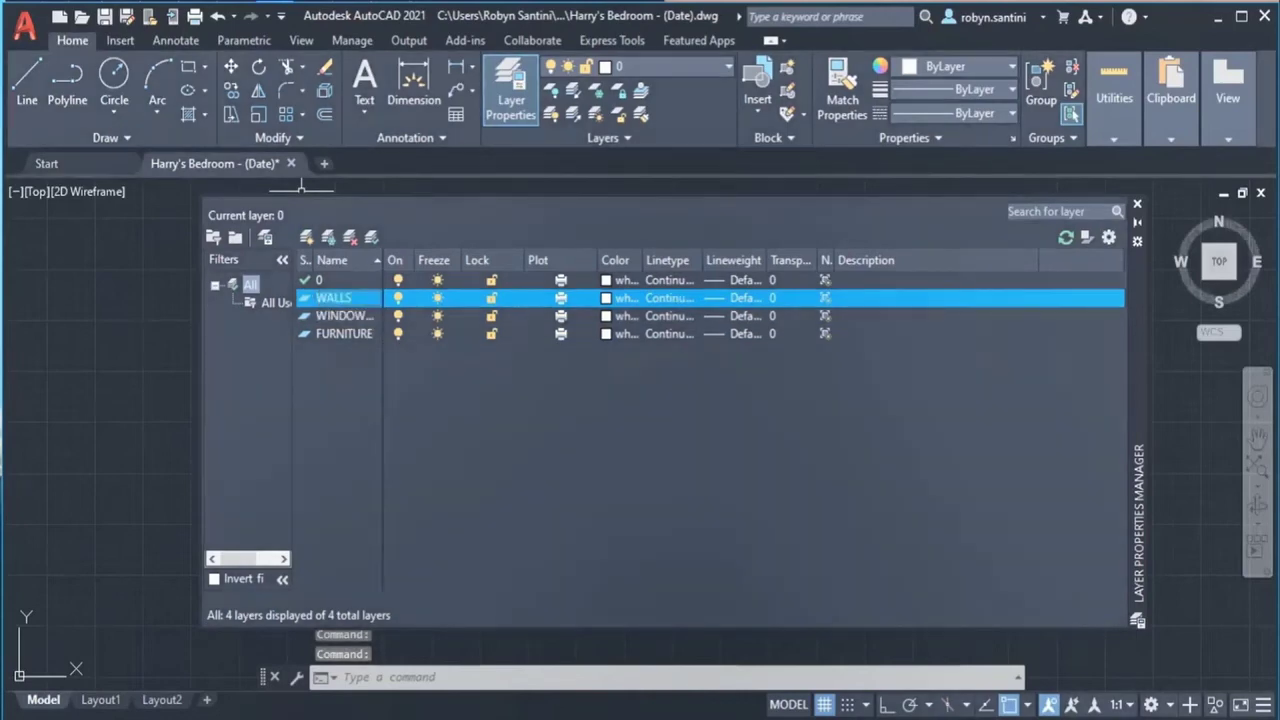
pyautogui.click(612, 298)
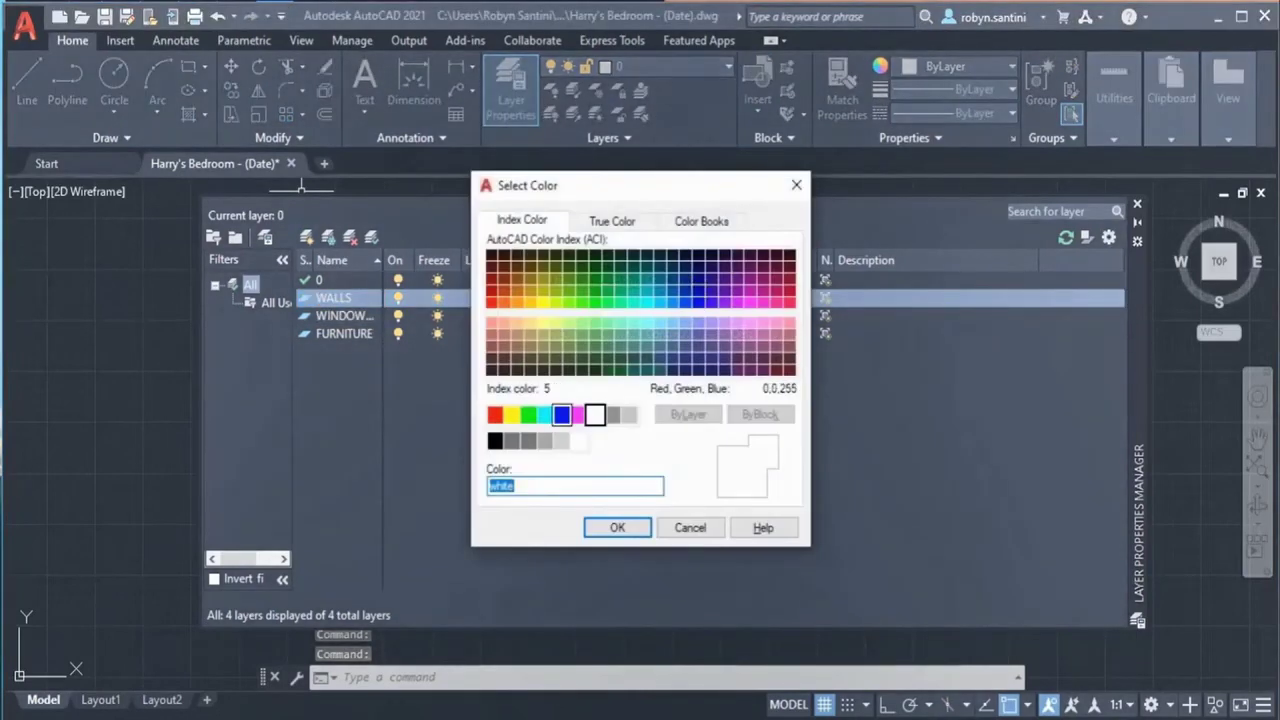
pyautogui.click(561, 414)
pyautogui.click(617, 527)
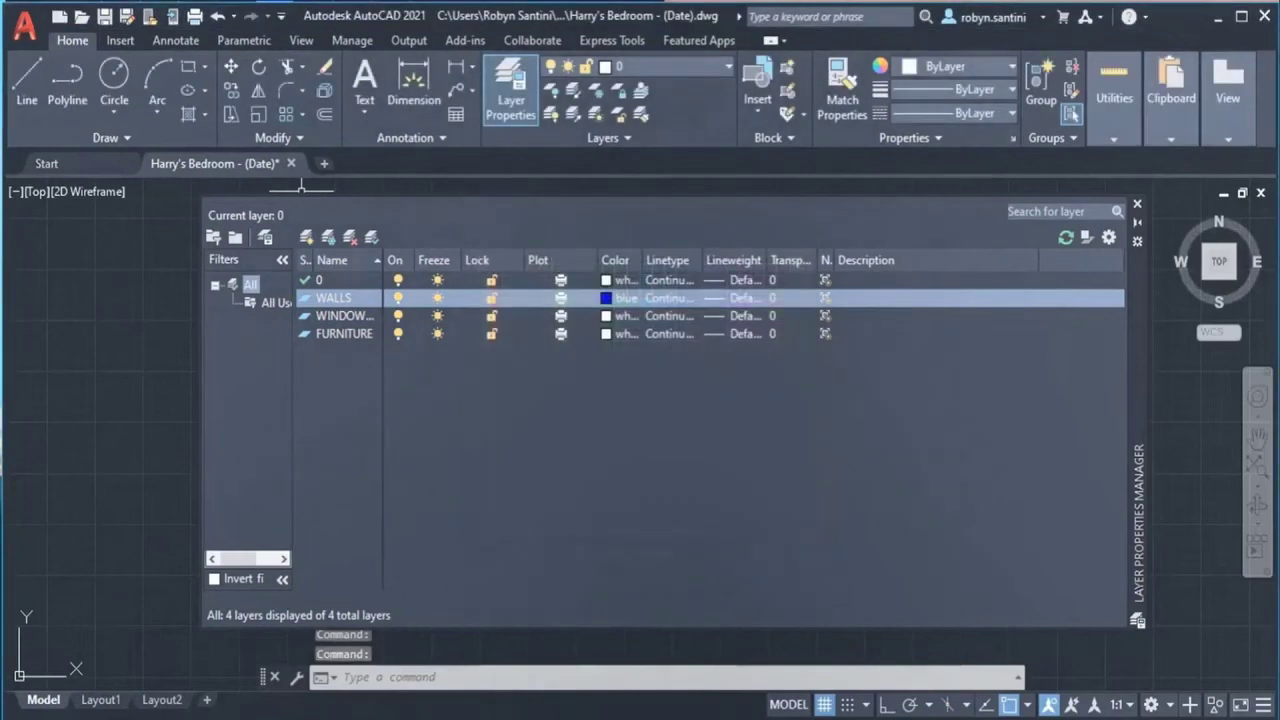
# Step: Set the colour of the WINDOWS & DOORS layer to green, index colour 90
pyautogui.click(333, 315)
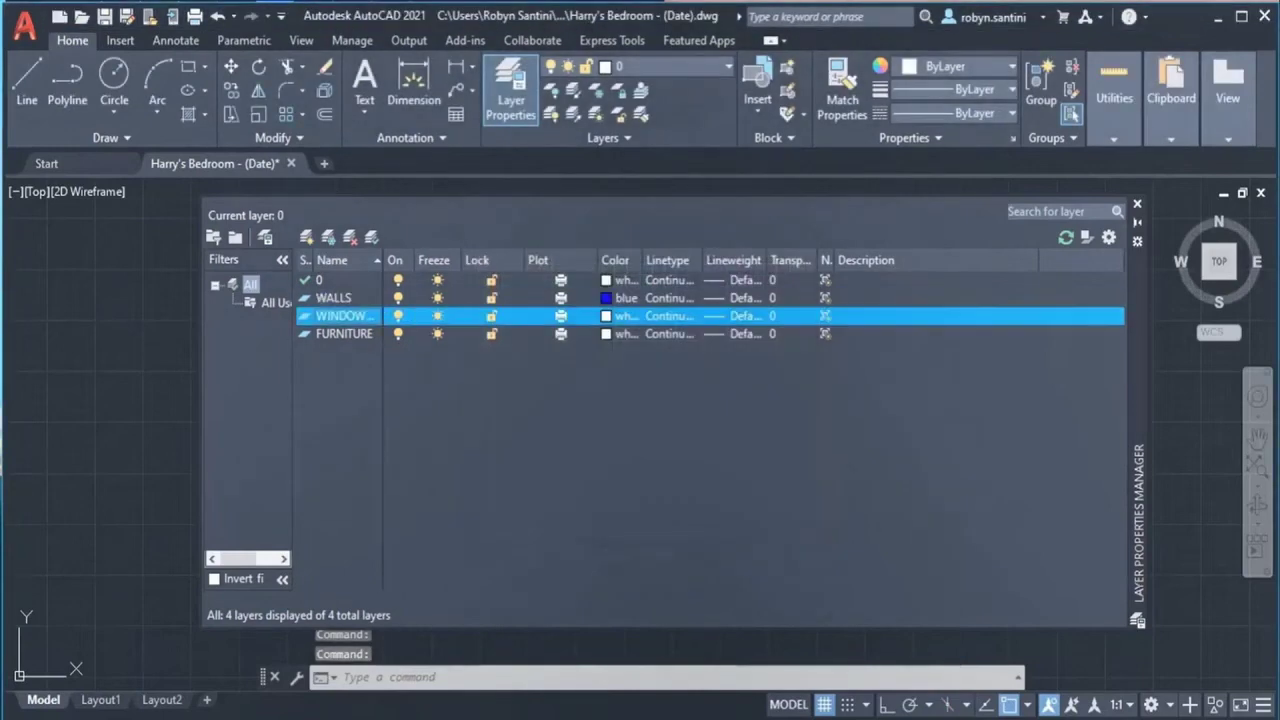
pyautogui.click(612, 315)
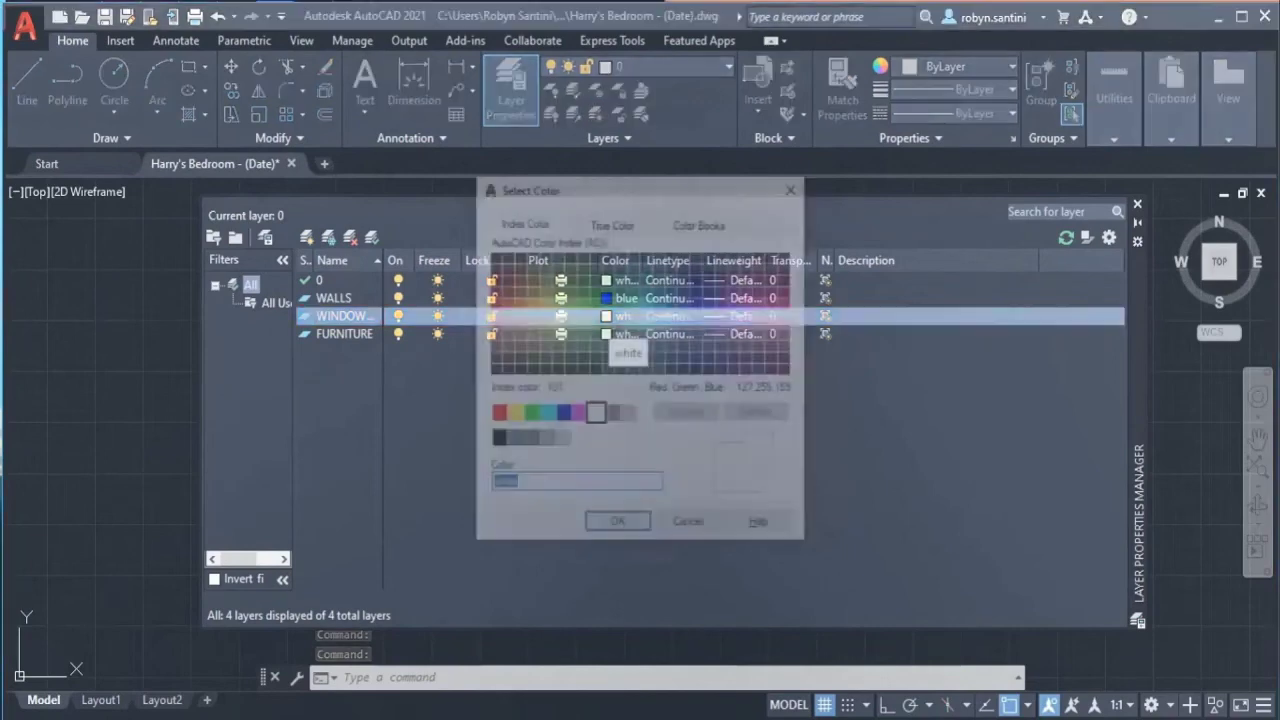
pyautogui.write('100')
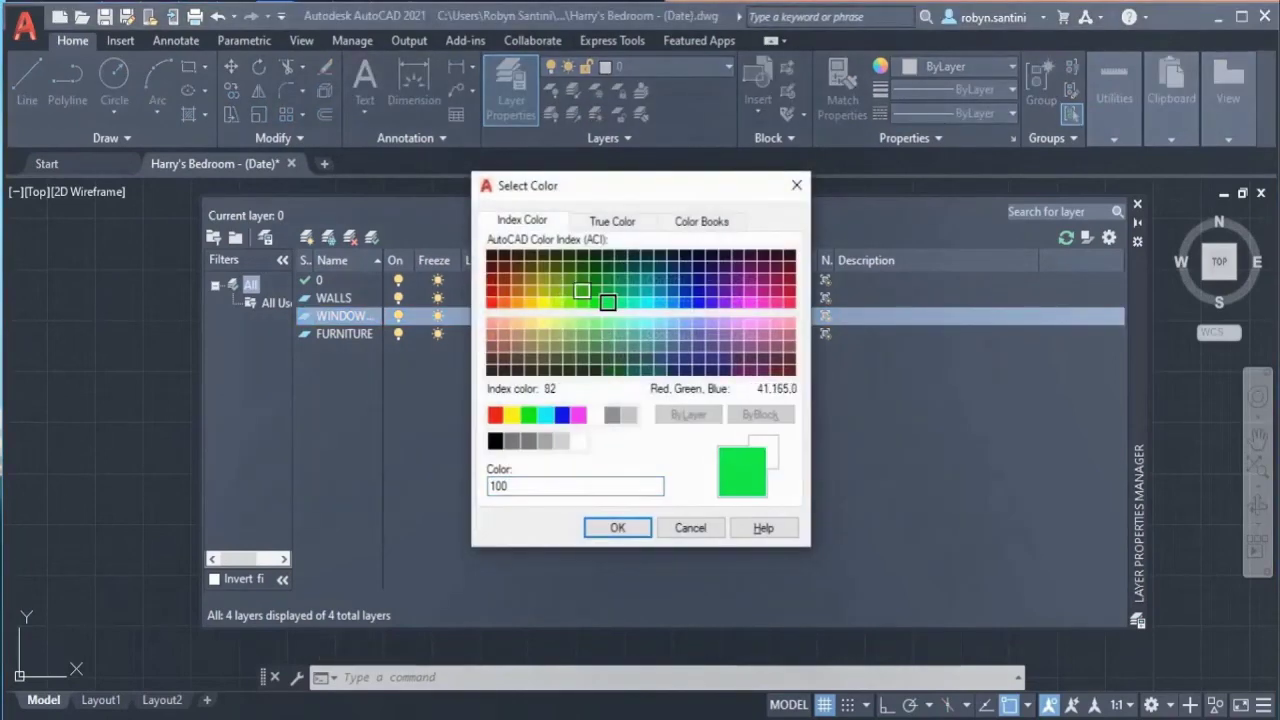
pyautogui.click(594, 301)
pyautogui.click(617, 527)
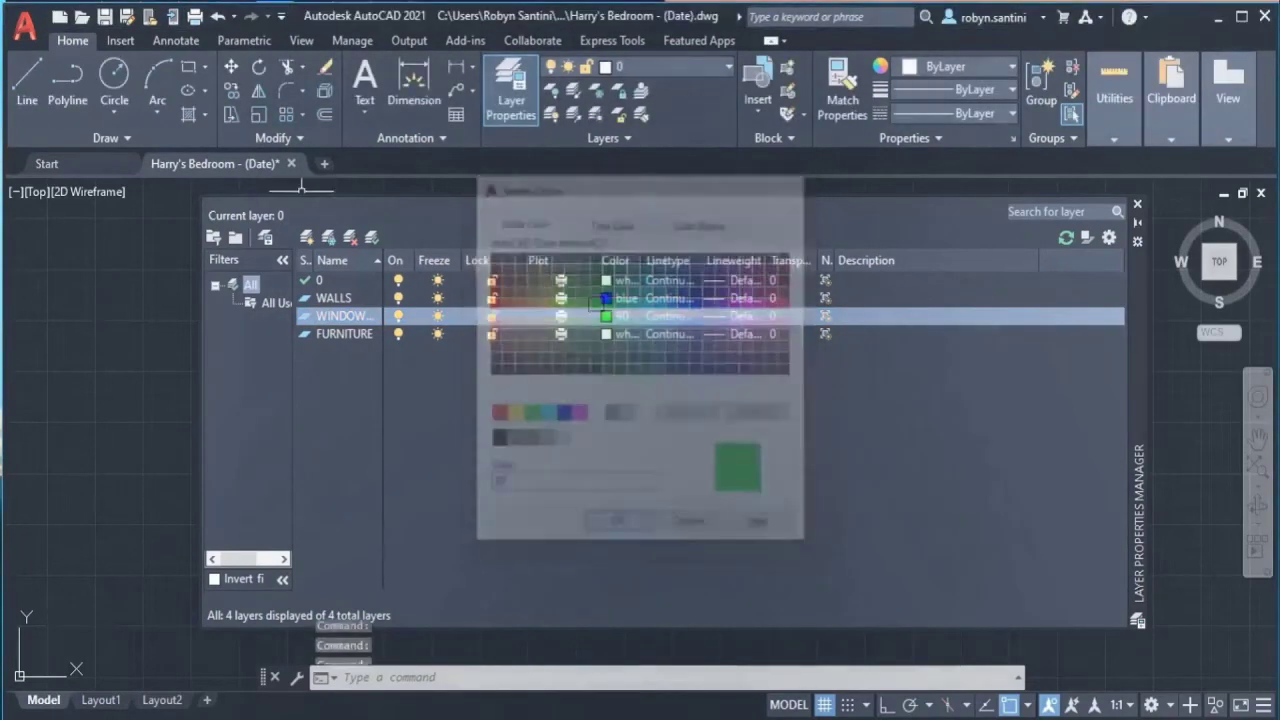
# Step: Set the colour of the FURNITURE layer to red and close the layer manager
pyautogui.click(612, 333)
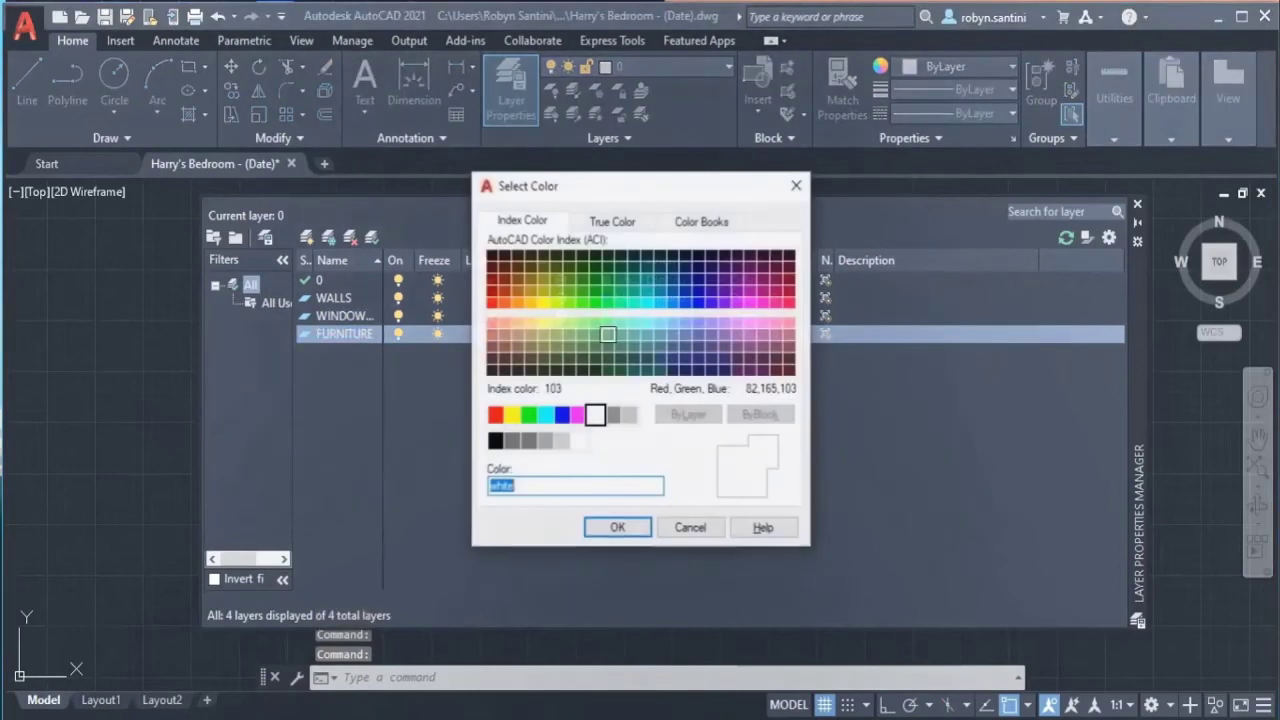
pyautogui.click(495, 414)
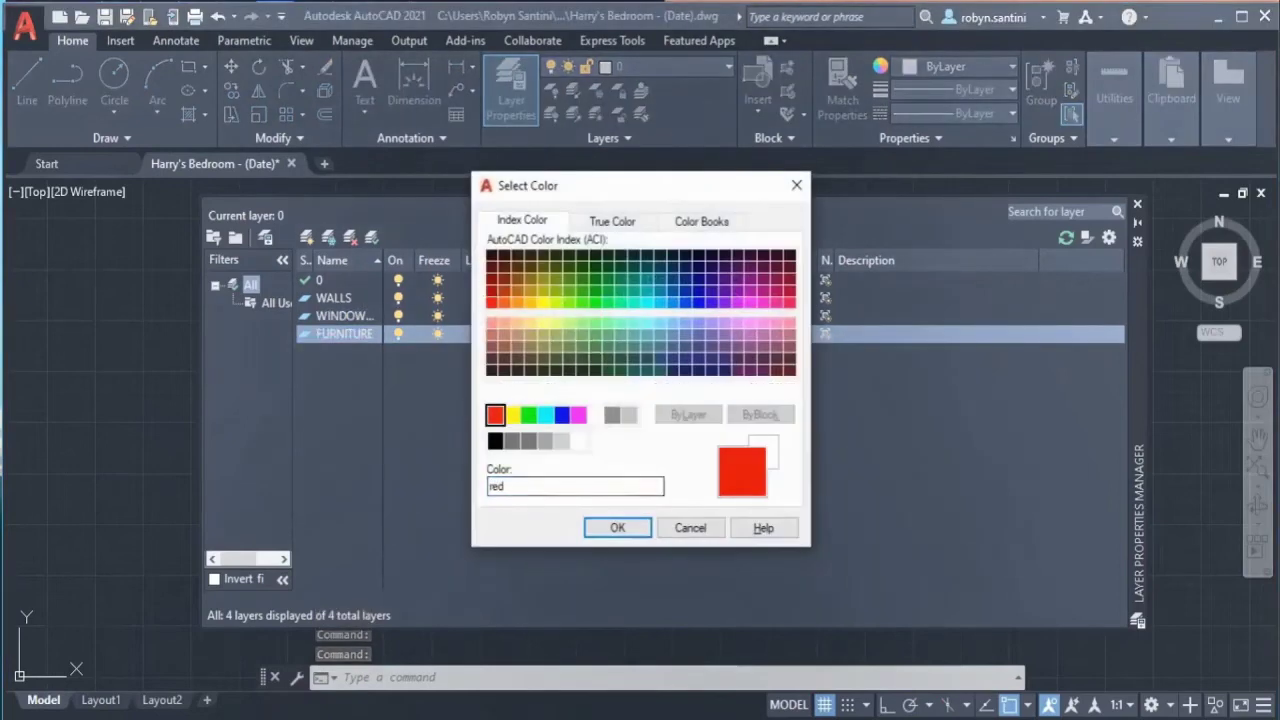
pyautogui.click(617, 527)
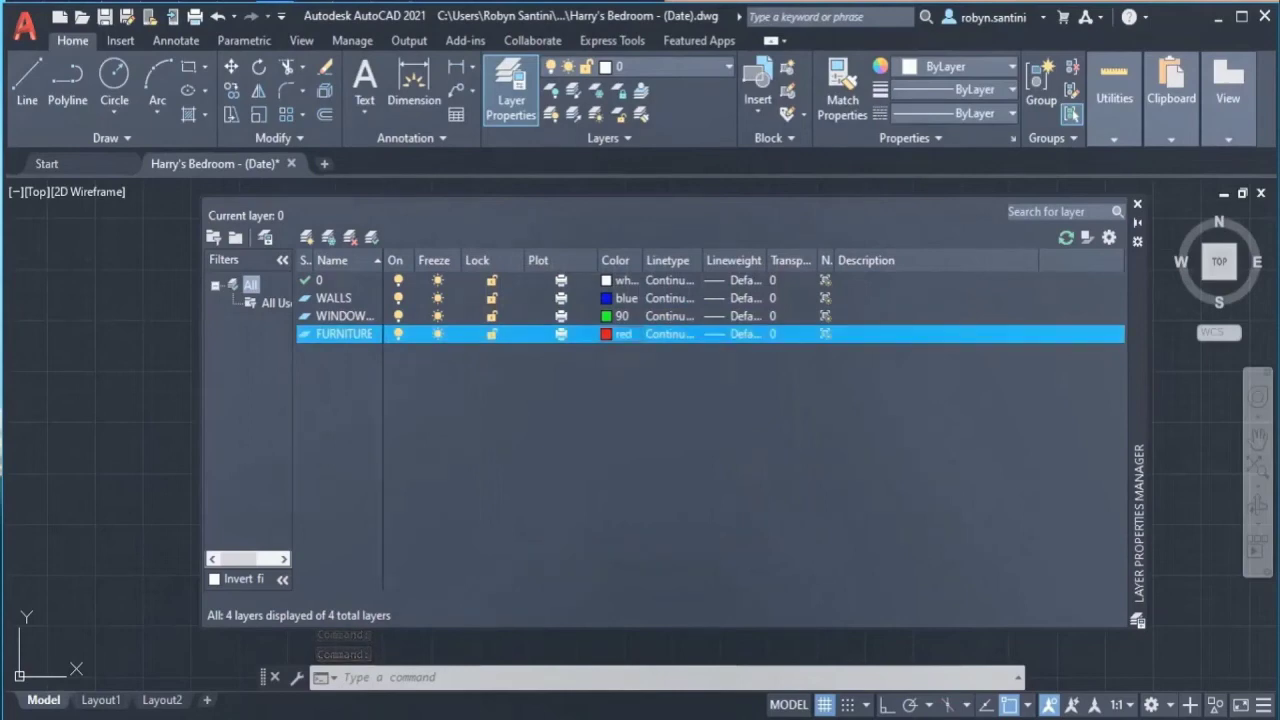
pyautogui.click(1137, 204)
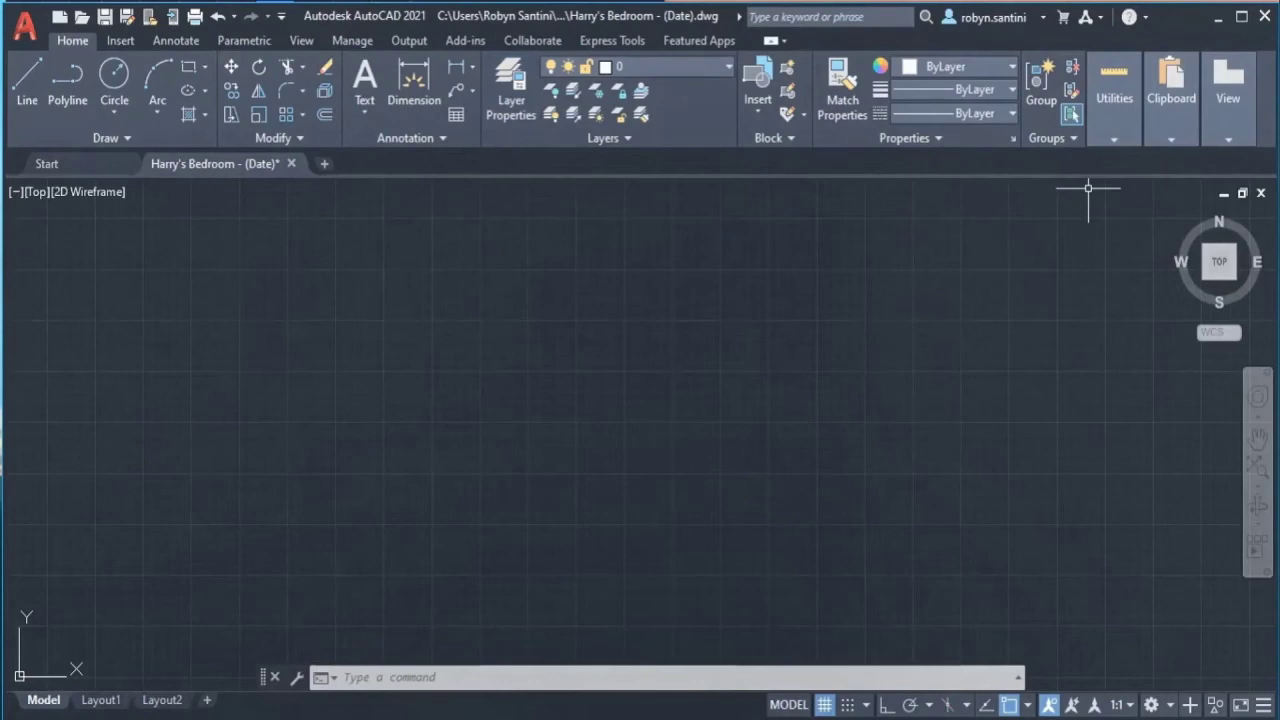
# Step: With layer 0 current, start a polyline and draw its first segment 6000 long horizontally to the right with Ortho on
pyautogui.click(640, 66)
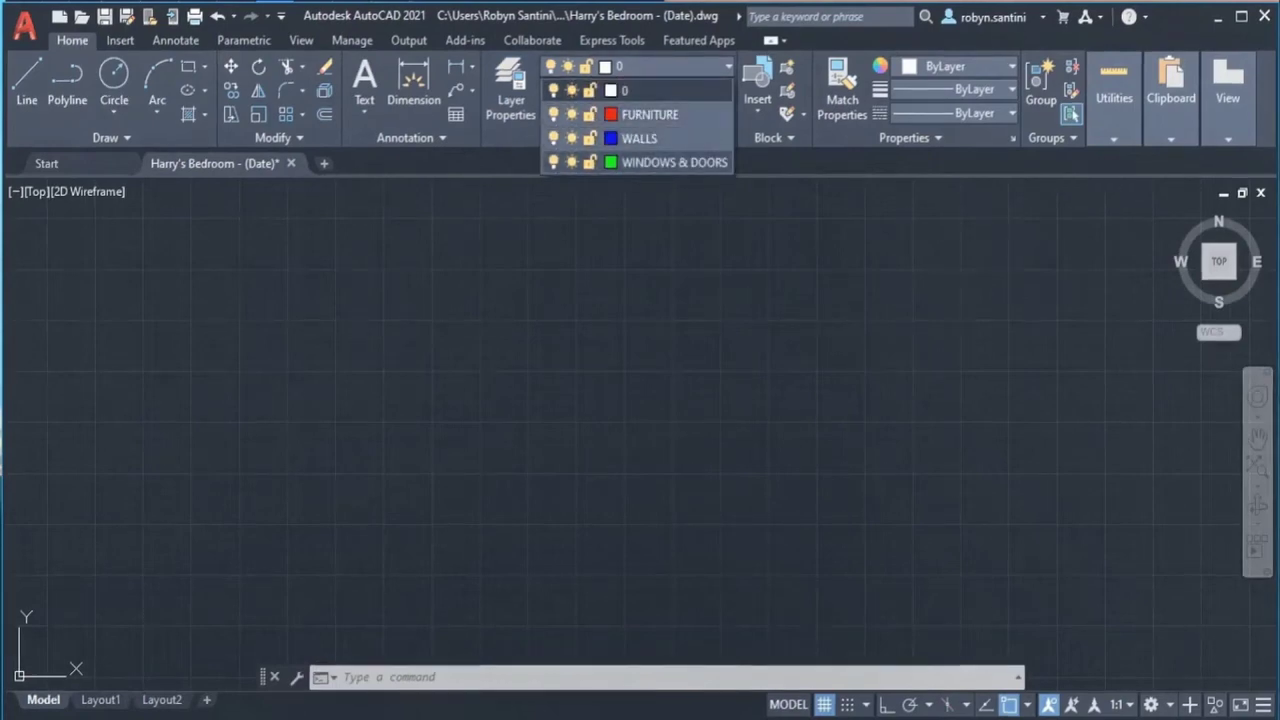
pyautogui.click(625, 90)
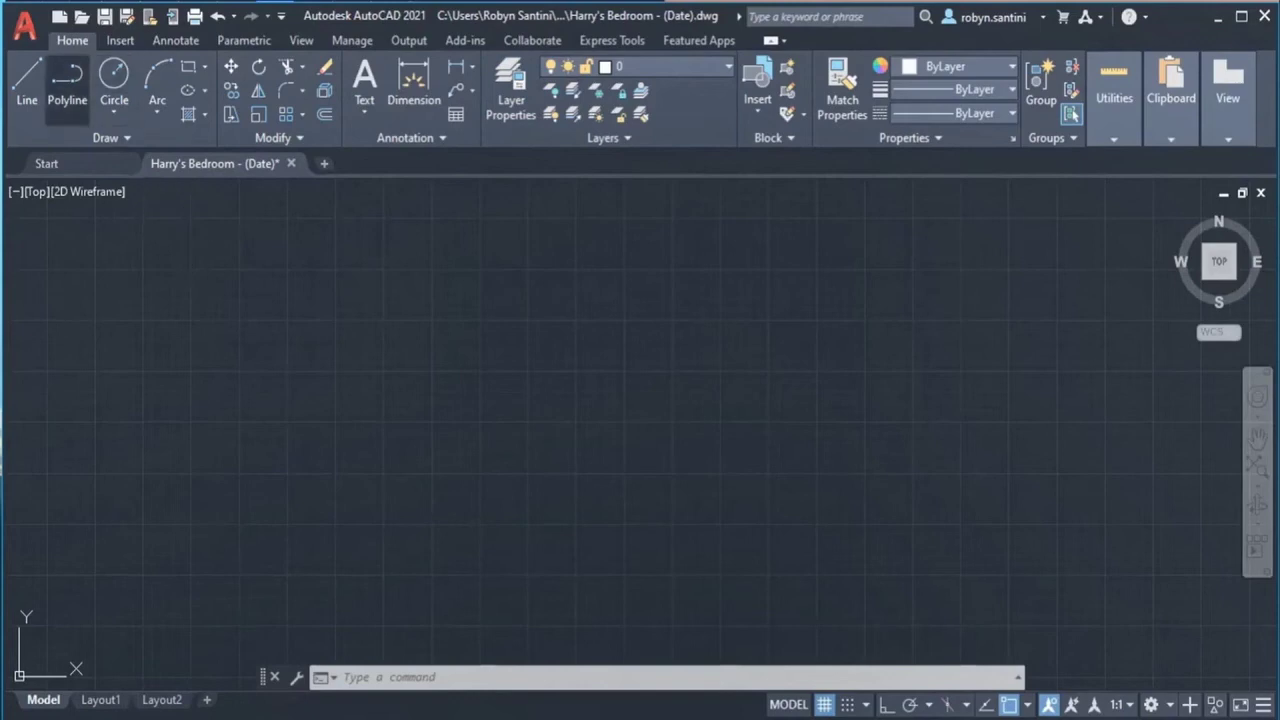
pyautogui.click(67, 85)
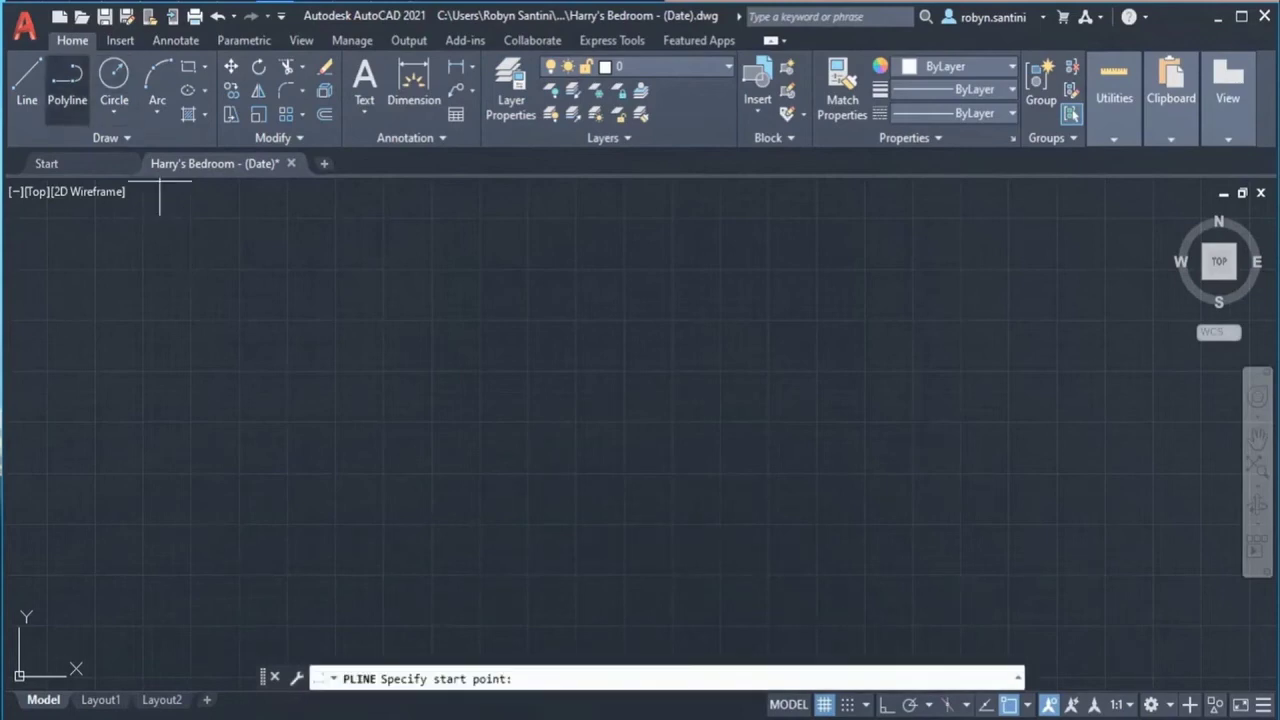
pyautogui.click(333, 223)
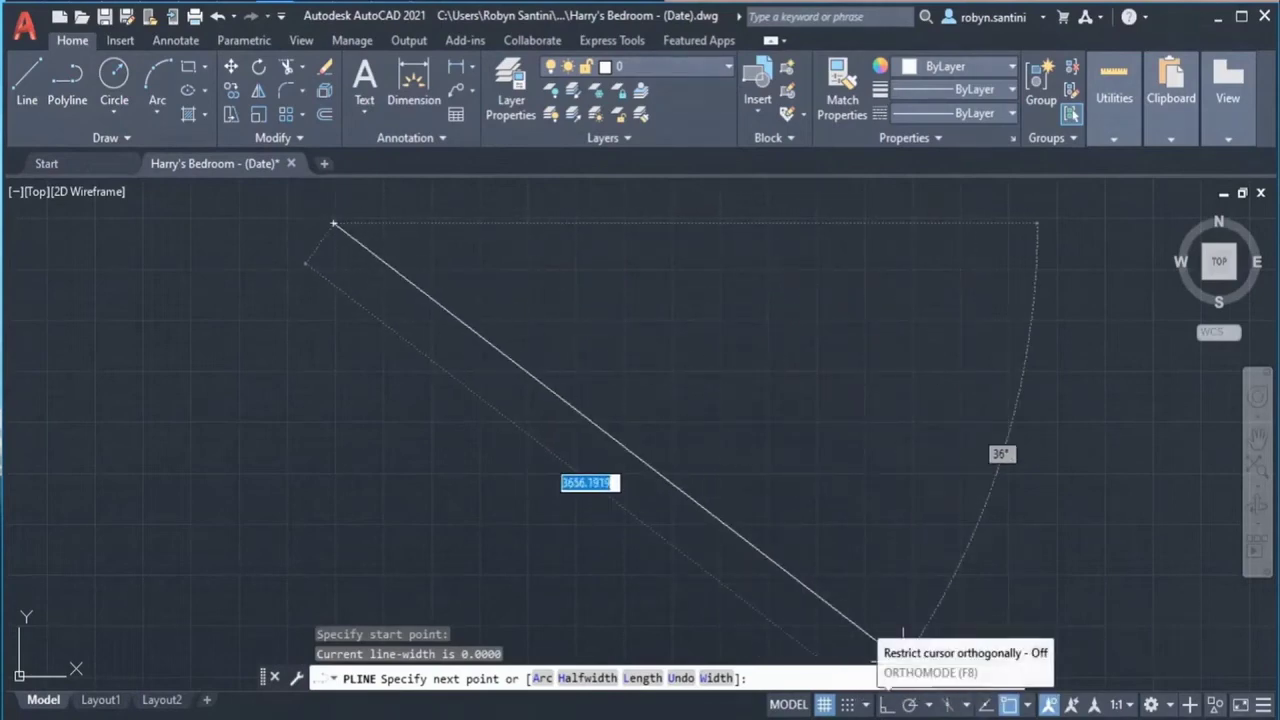
pyautogui.click(886, 704)
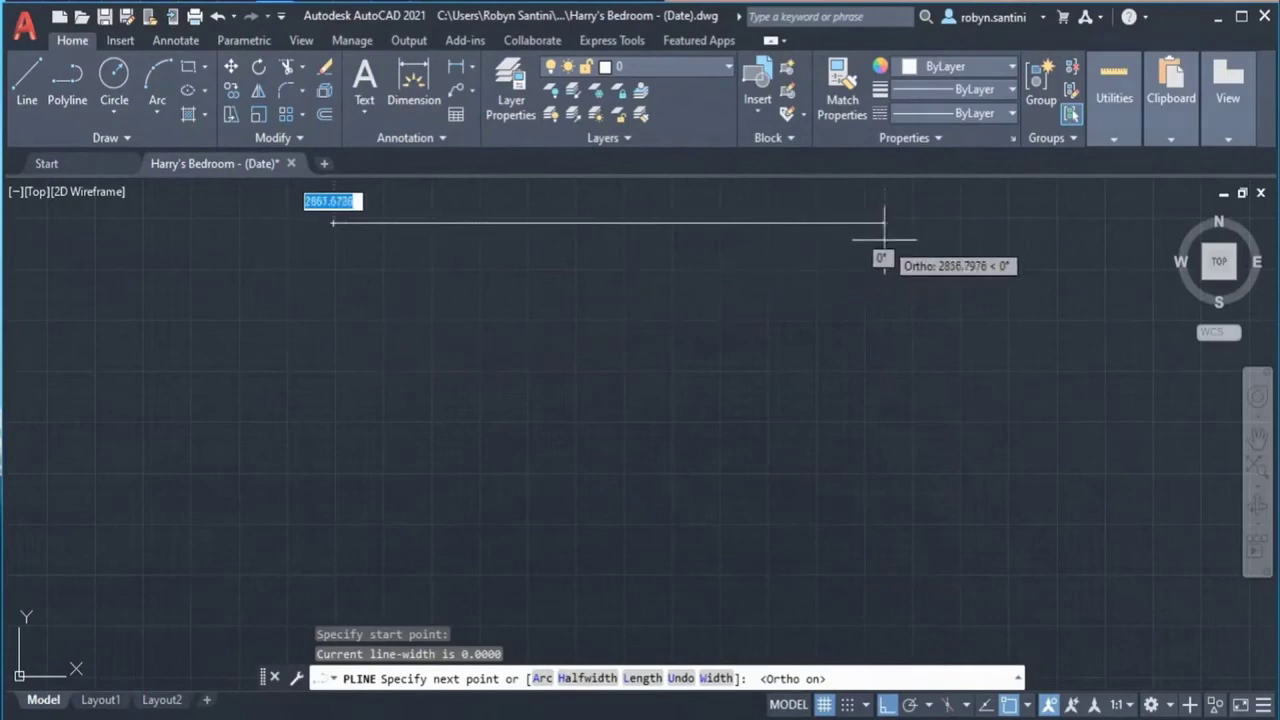
pyautogui.write('60')
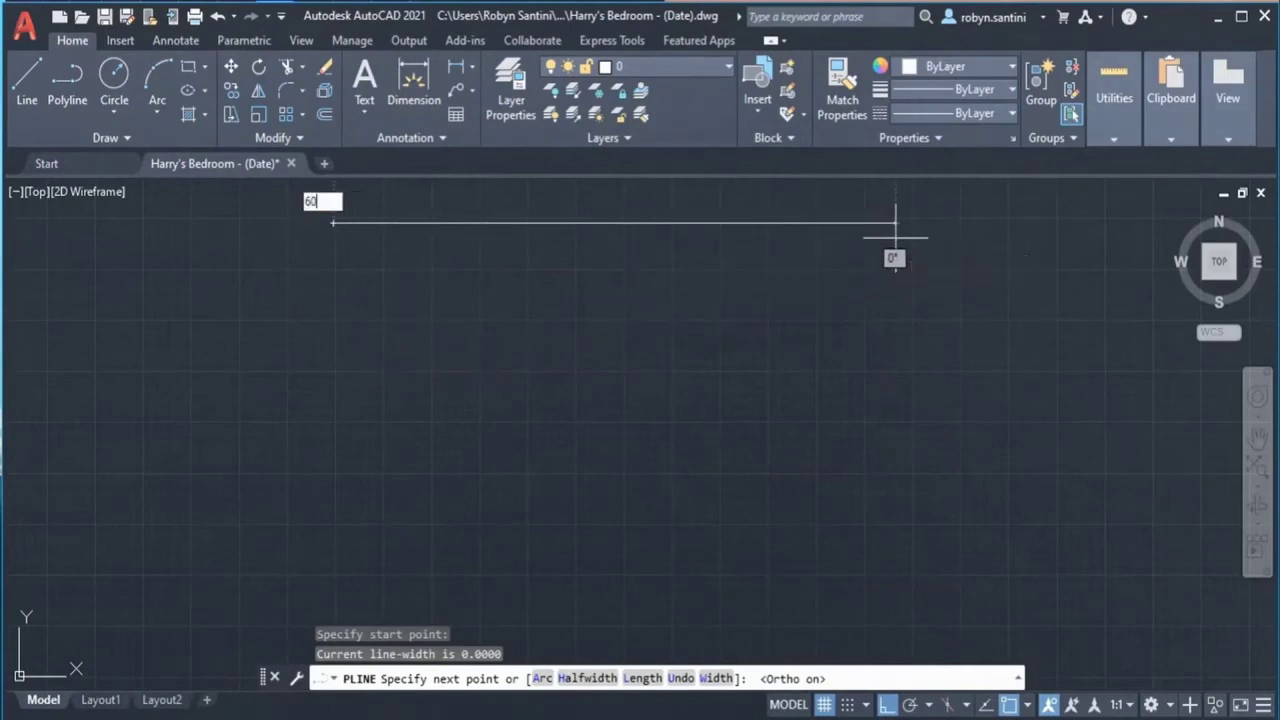
pyautogui.write('00')
pyautogui.press('Return')
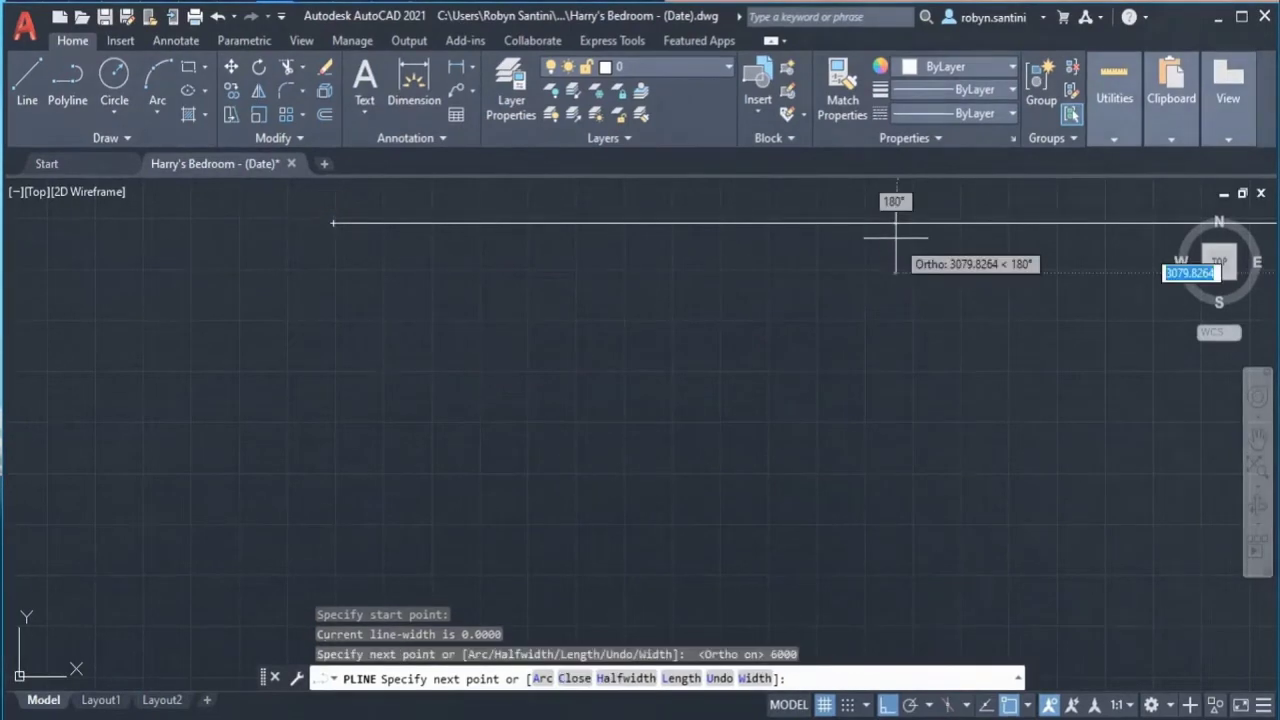
# Step: Continue the polyline 4000 straight down from the end of the horizontal segment
pyautogui.scroll(-4, 694, 332)
pyautogui.scroll(2, 992, 328)
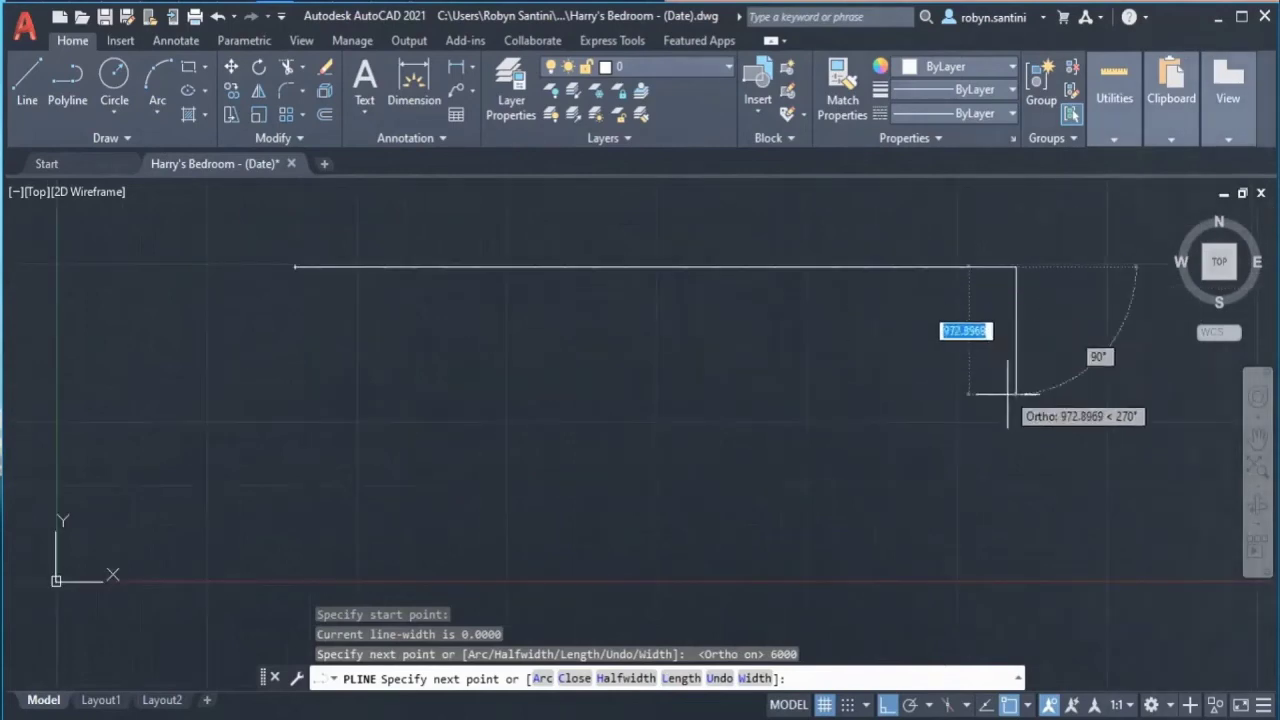
pyautogui.write('4')
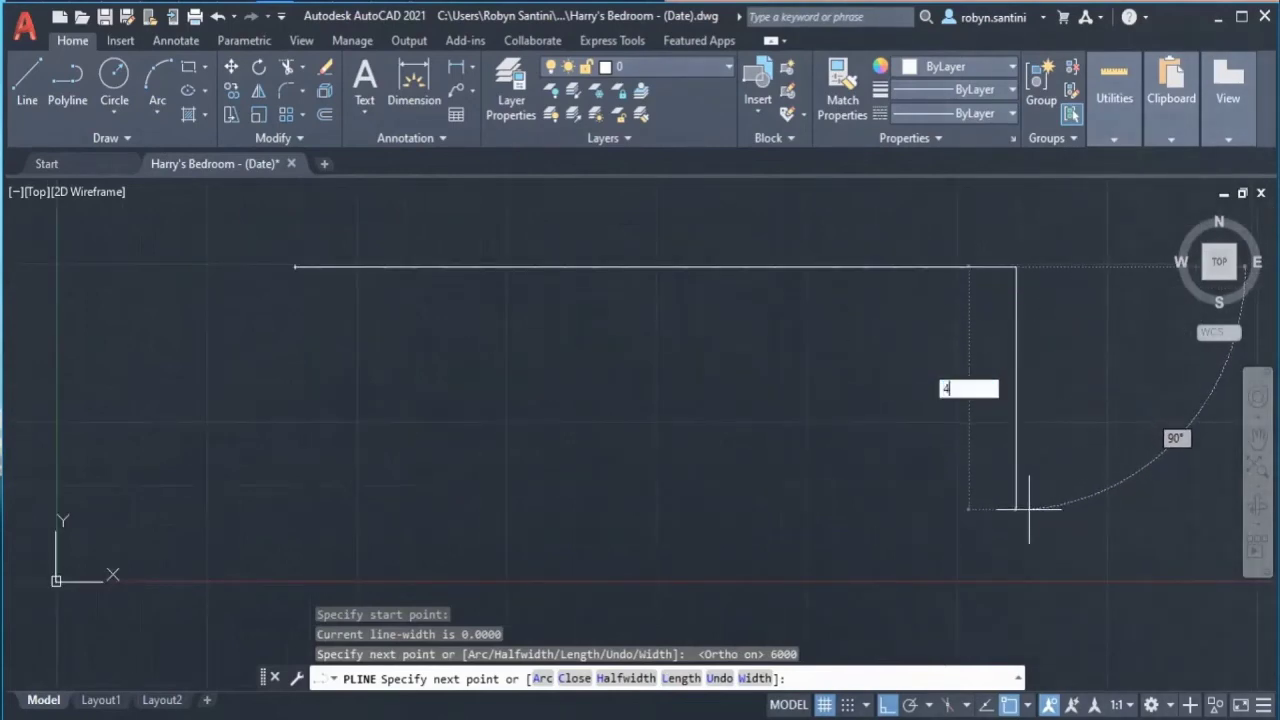
pyautogui.write('000')
pyautogui.press('Return')
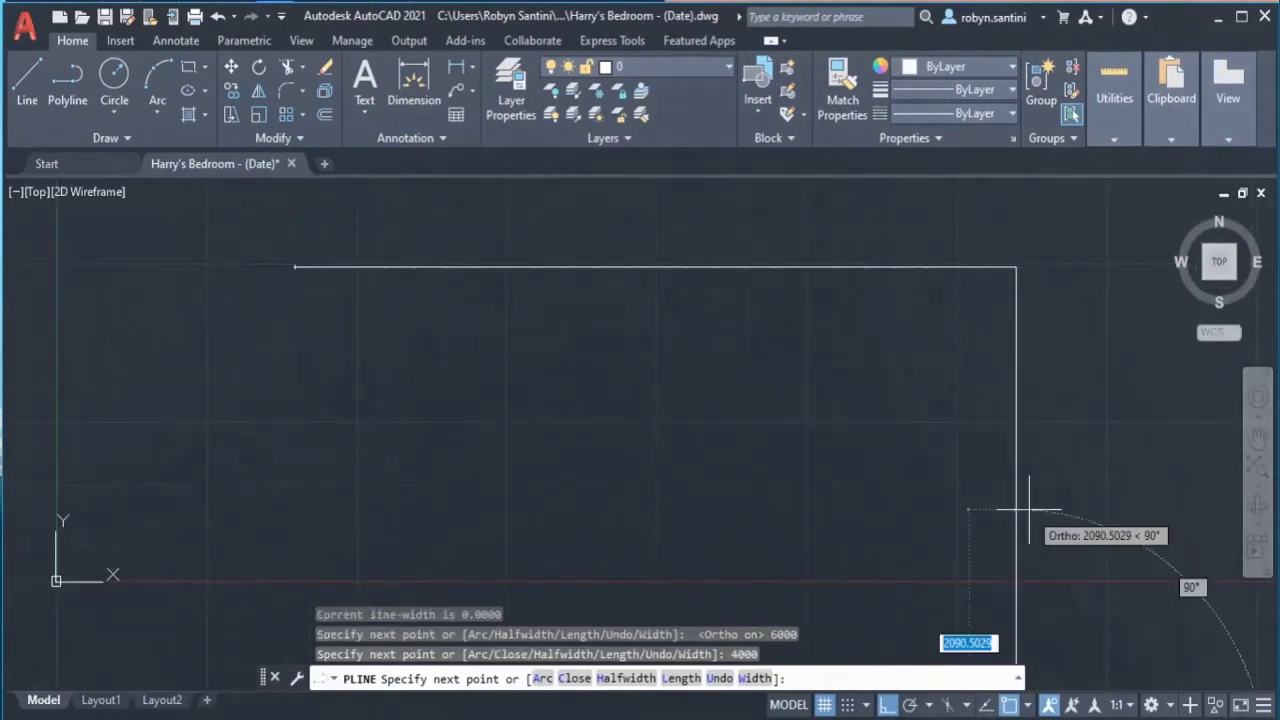
# Step: Continue the polyline 6000 to the left, join it back up to its starting corner and end the command
pyautogui.scroll(-2, 1050, 360)
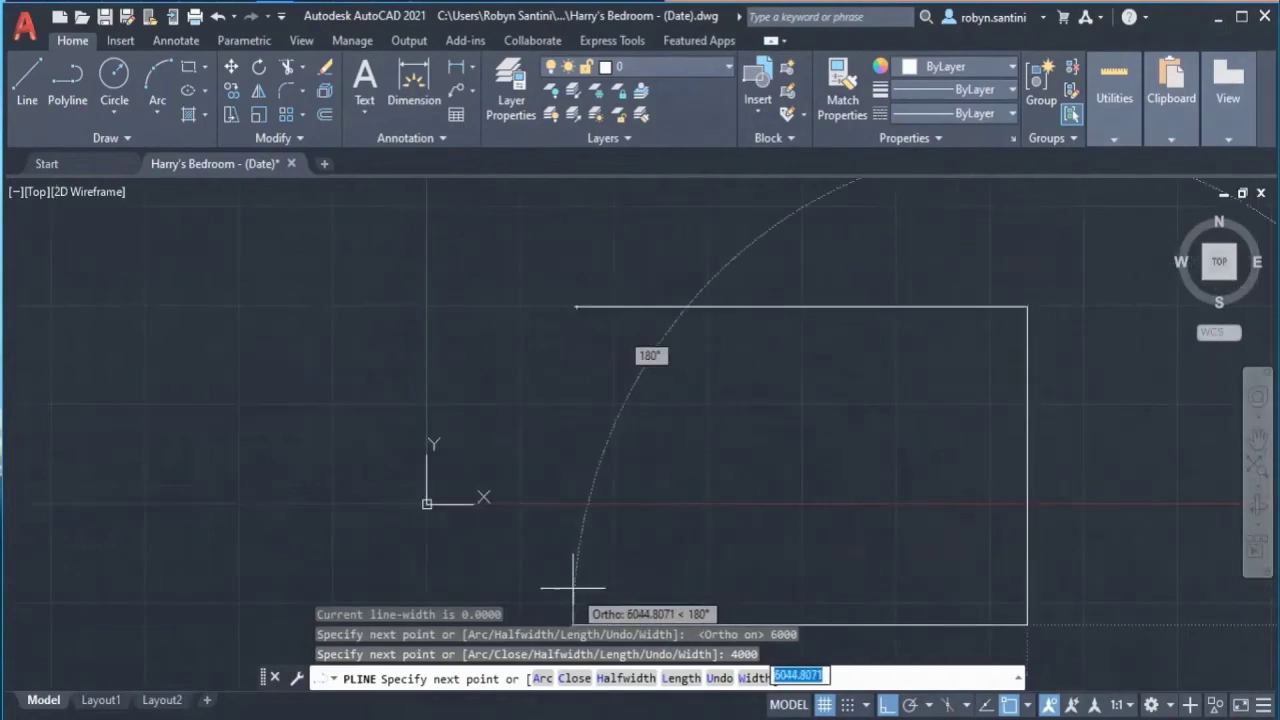
pyautogui.write('60')
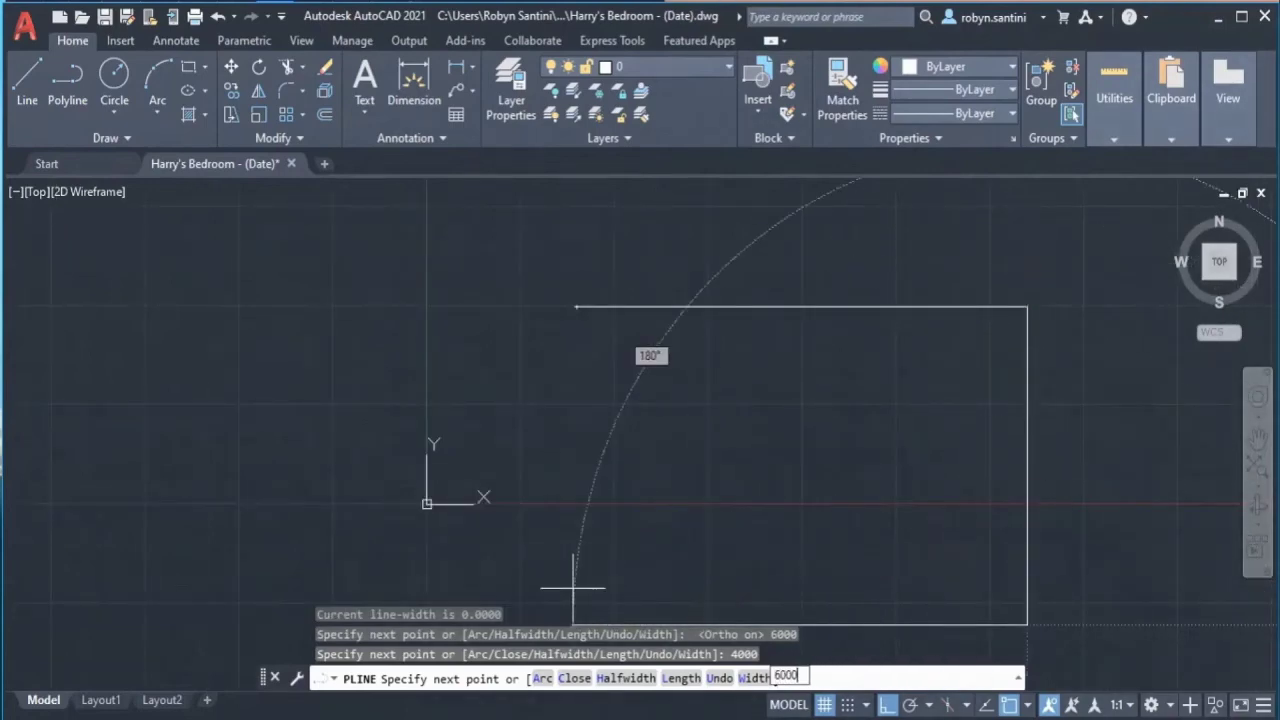
pyautogui.write('00')
pyautogui.press('Return')
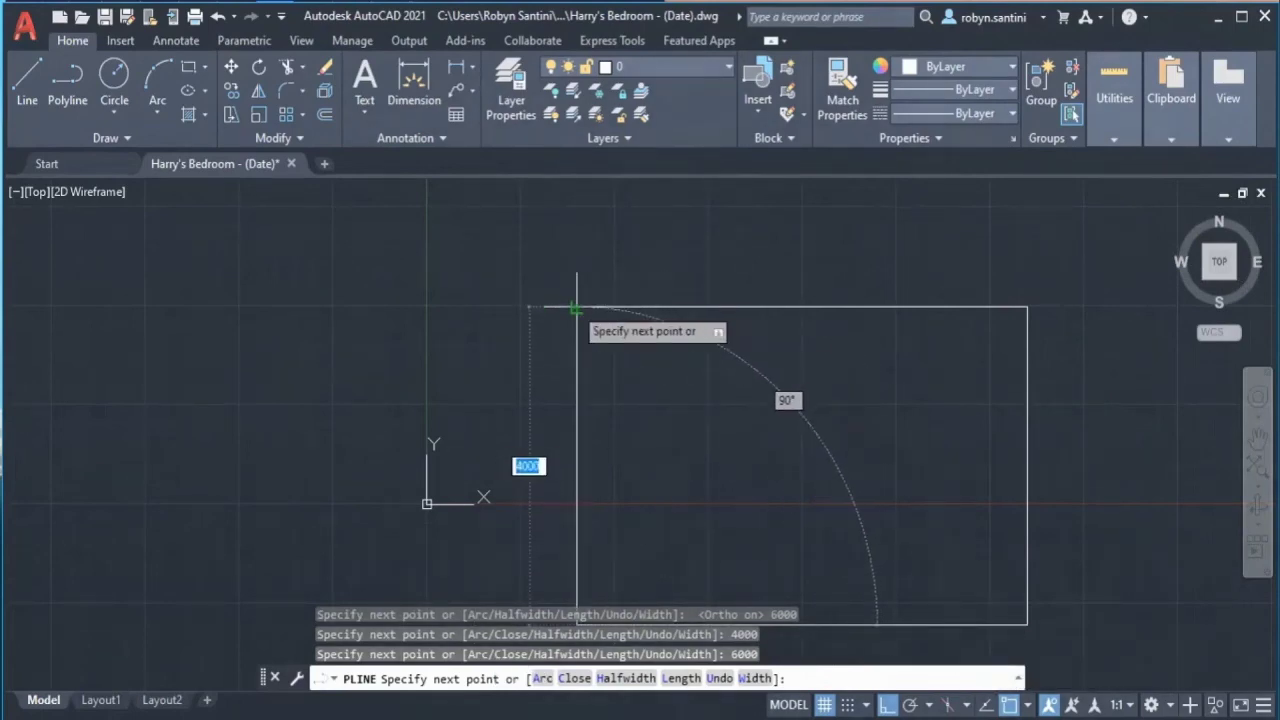
pyautogui.press('Escape')
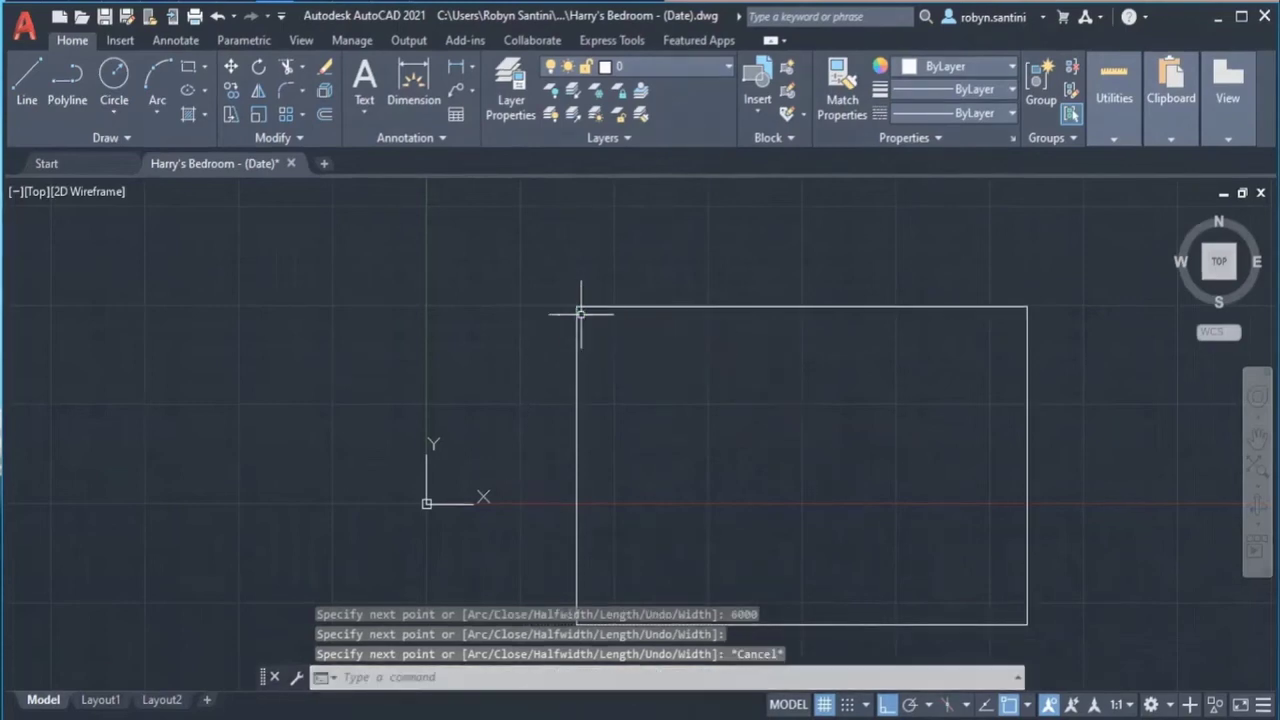
# Step: Select the whole 6000 by 4000 room outline and assign it to the WALLS layer
pyautogui.moveTo(862, 450); pyautogui.dragTo(756, 368, button='middle')
pyautogui.click(713, 201)
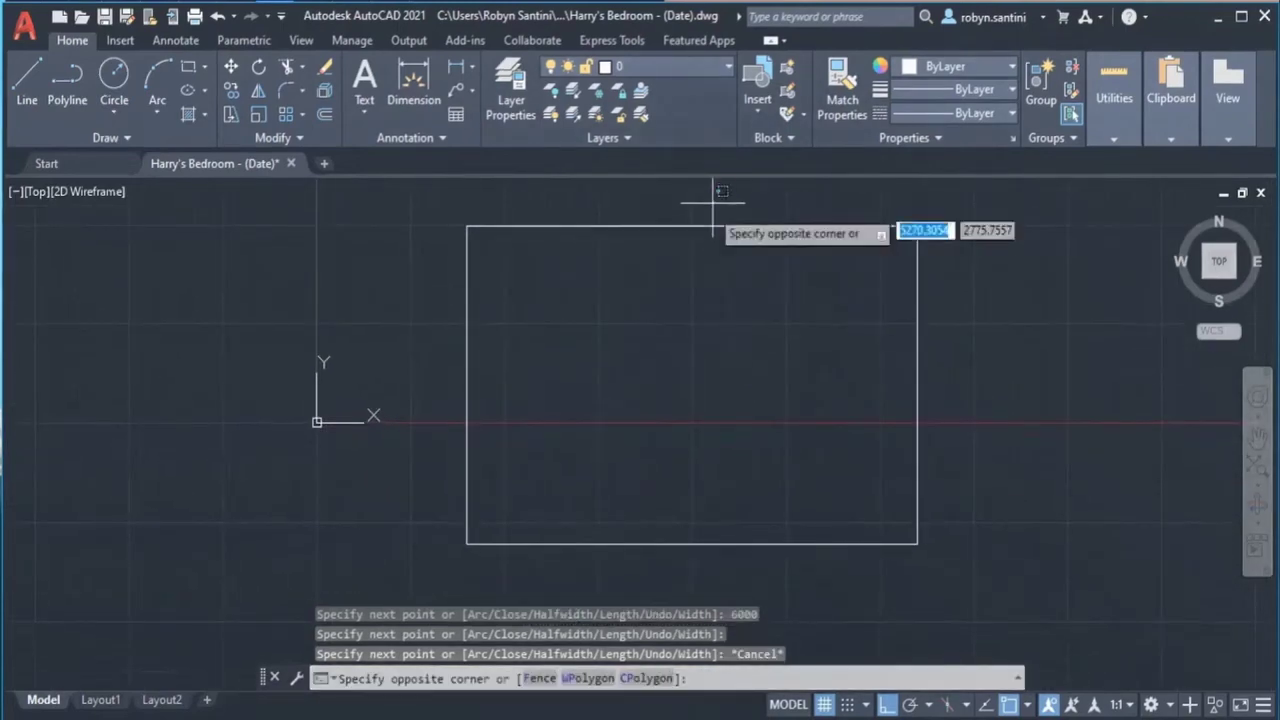
pyautogui.click(542, 369)
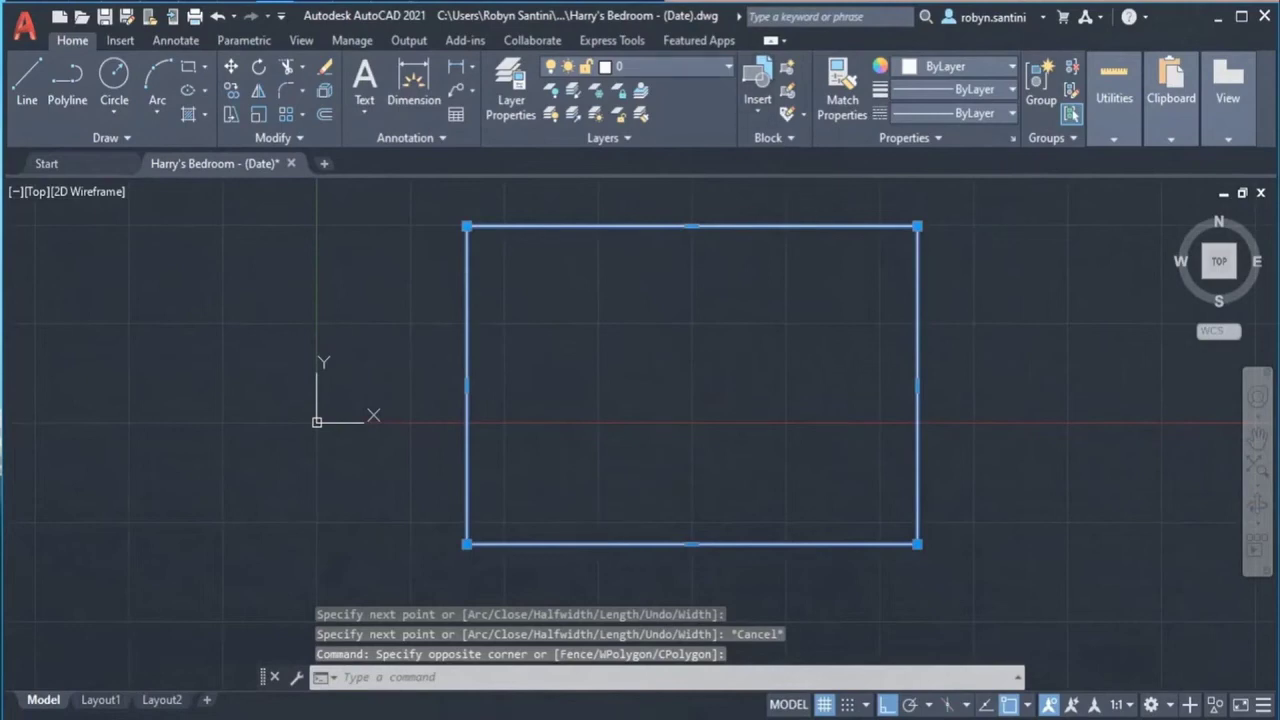
pyautogui.click(700, 66)
pyautogui.click(639, 138)
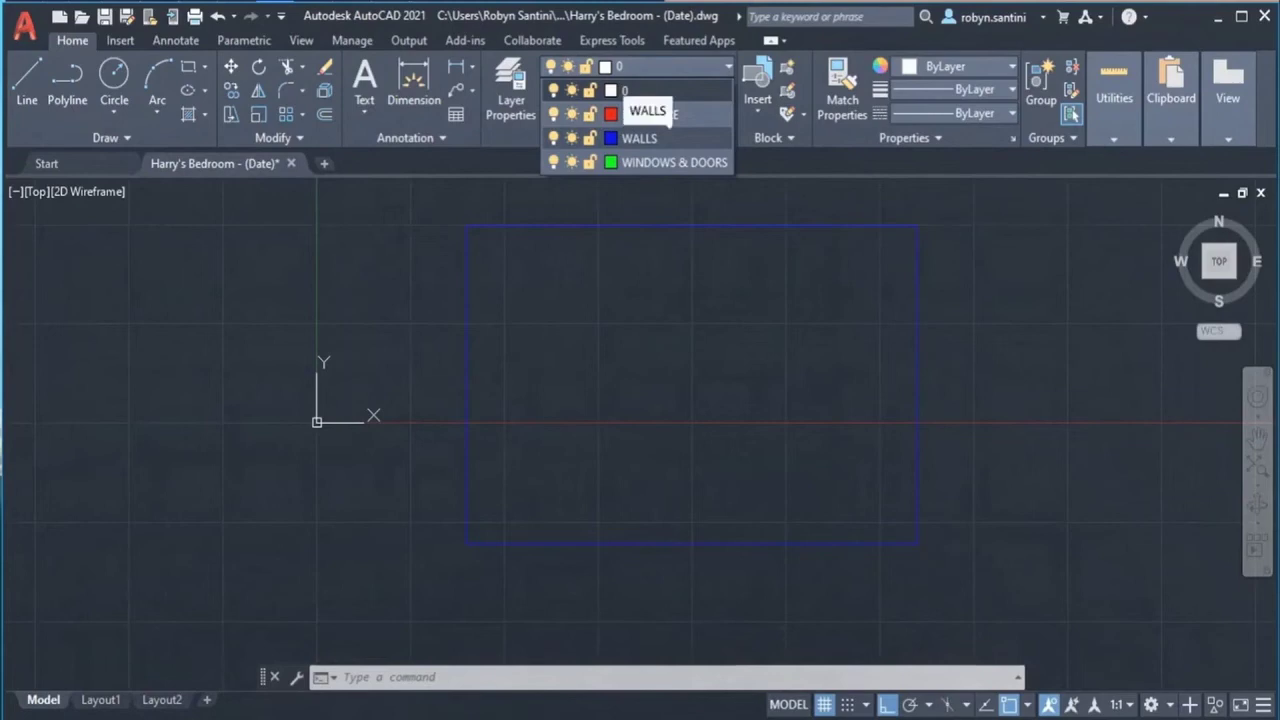
pyautogui.click(639, 138)
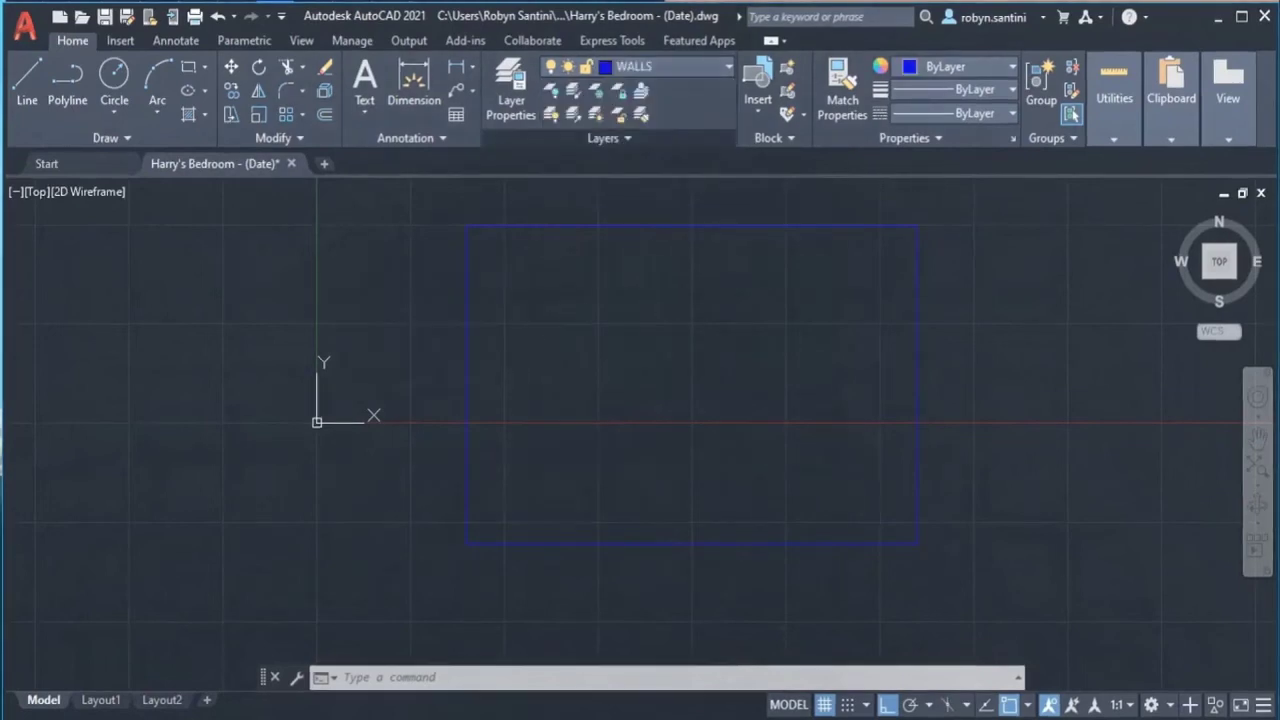
# Step: Offset the room outline outwards by 230 to form the wall thickness and end the command
pyautogui.click(591, 226)
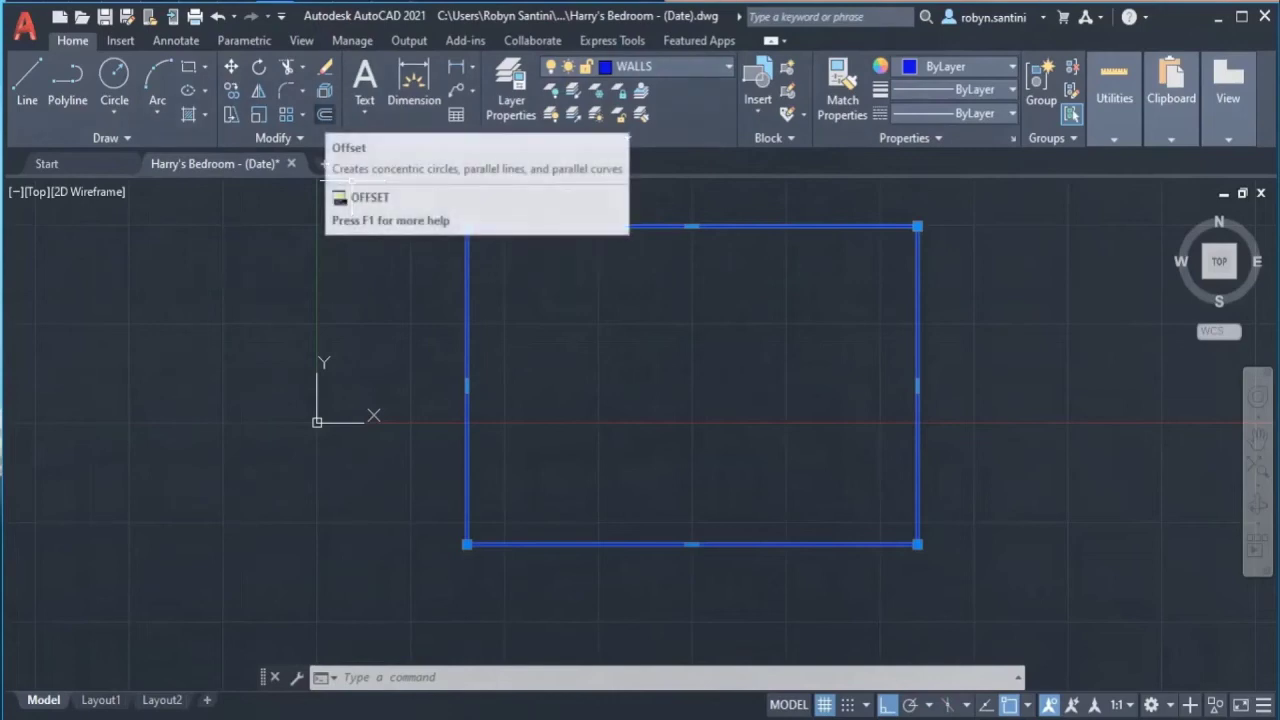
pyautogui.click(325, 114)
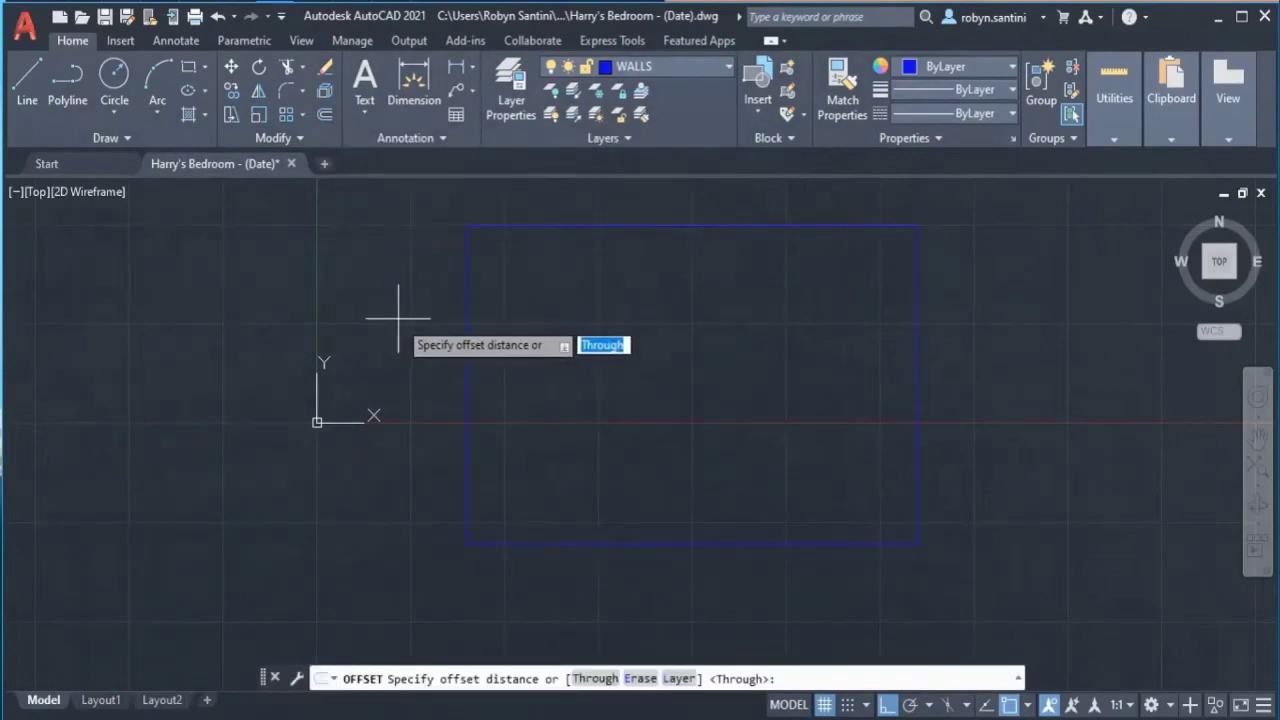
pyautogui.write('230')
pyautogui.press('Return')
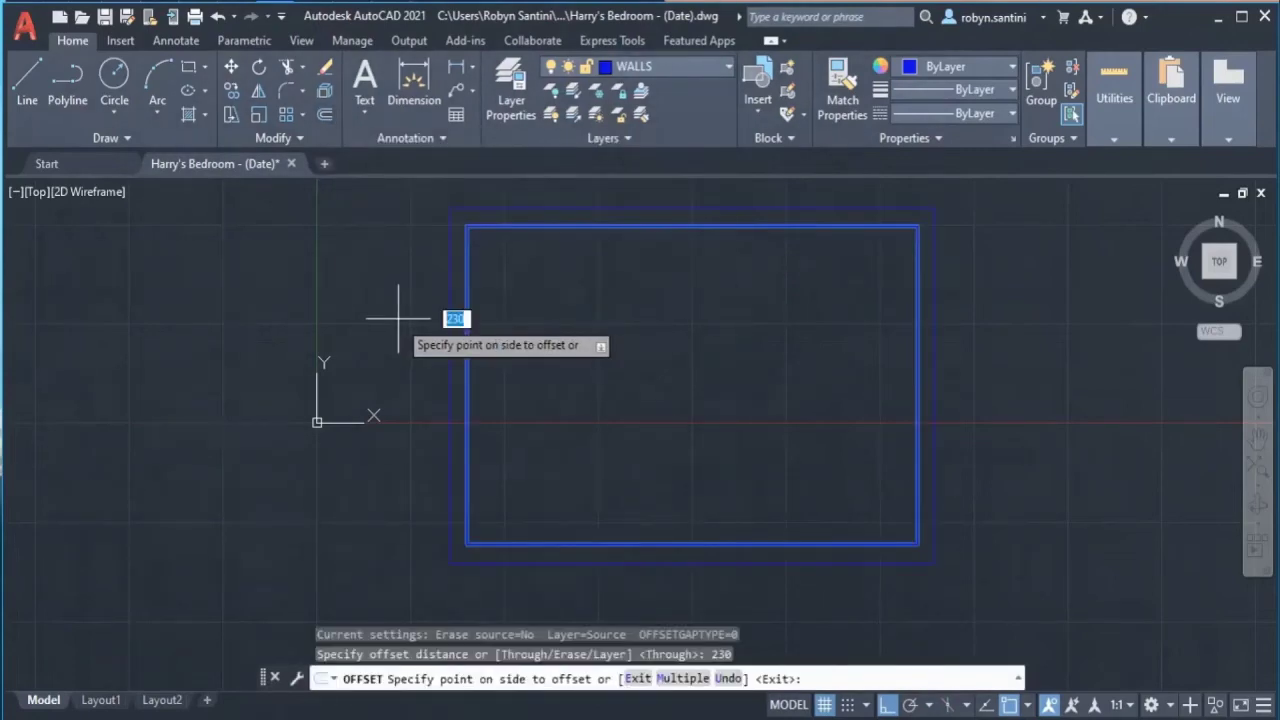
pyautogui.click(384, 260)
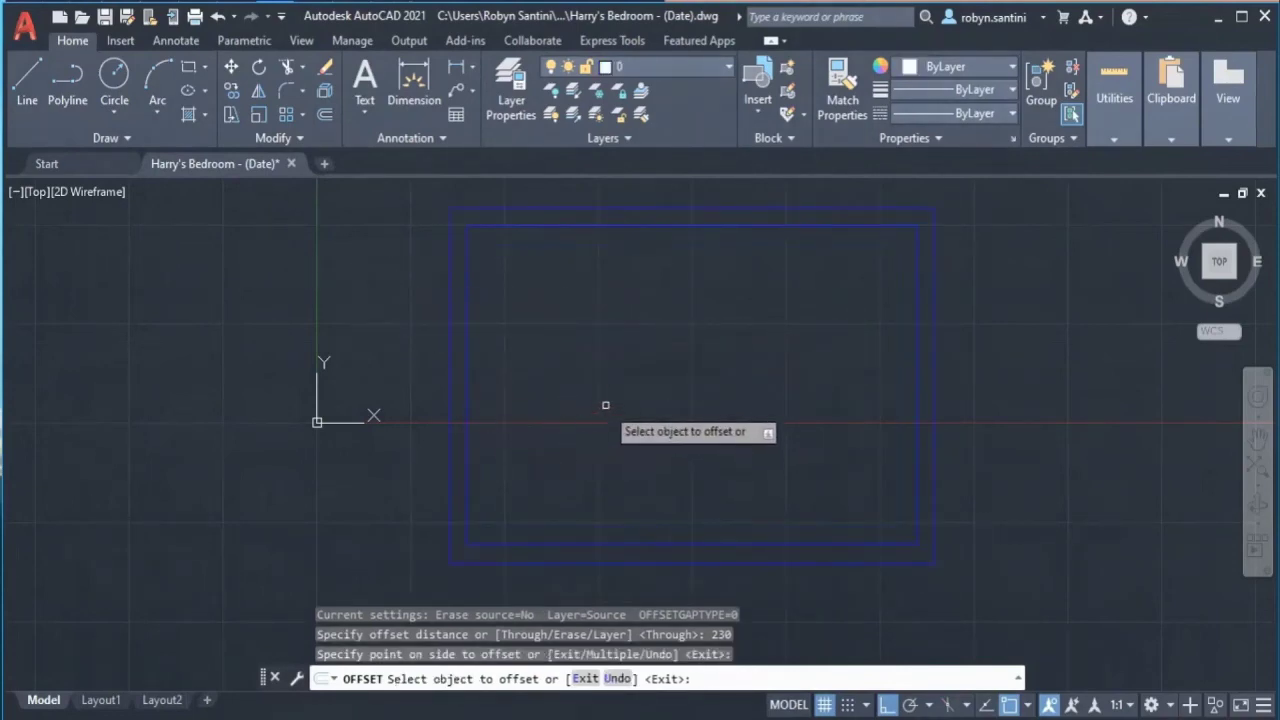
pyautogui.press('Return')
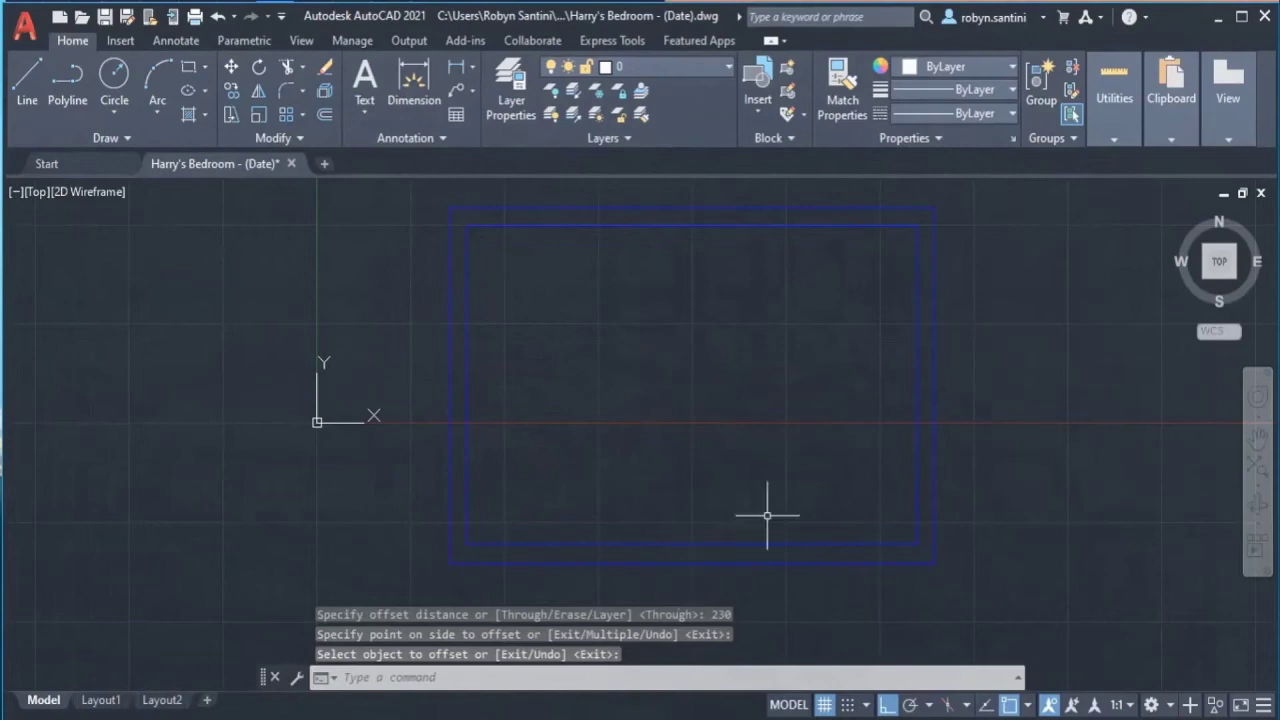
# Step: Draw a short polyline across the left wall's thickness, from the inner line's midpoint to the outer line's midpoint
pyautogui.moveTo(653, 337)
pyautogui.mouseDown(button='middle')
pyautogui.moveTo(659, 362)
pyautogui.moveTo(660, 341)
pyautogui.mouseUp(button='middle')
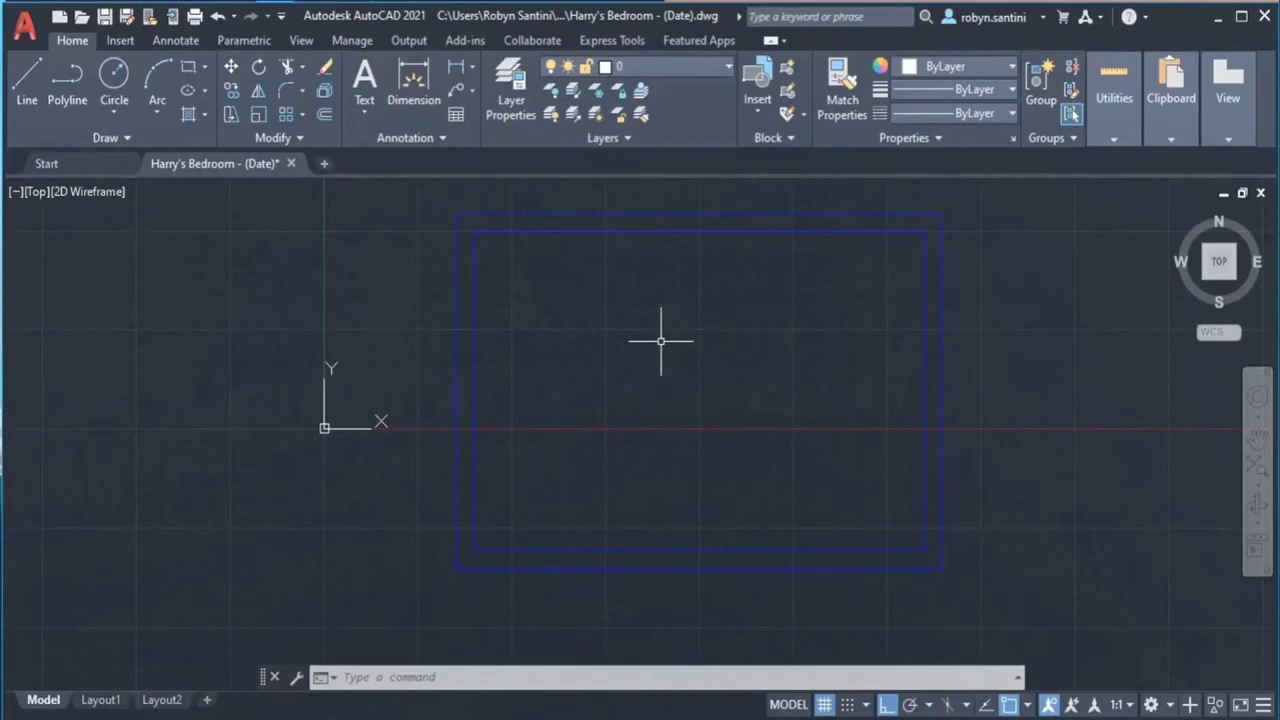
pyautogui.write('PL')
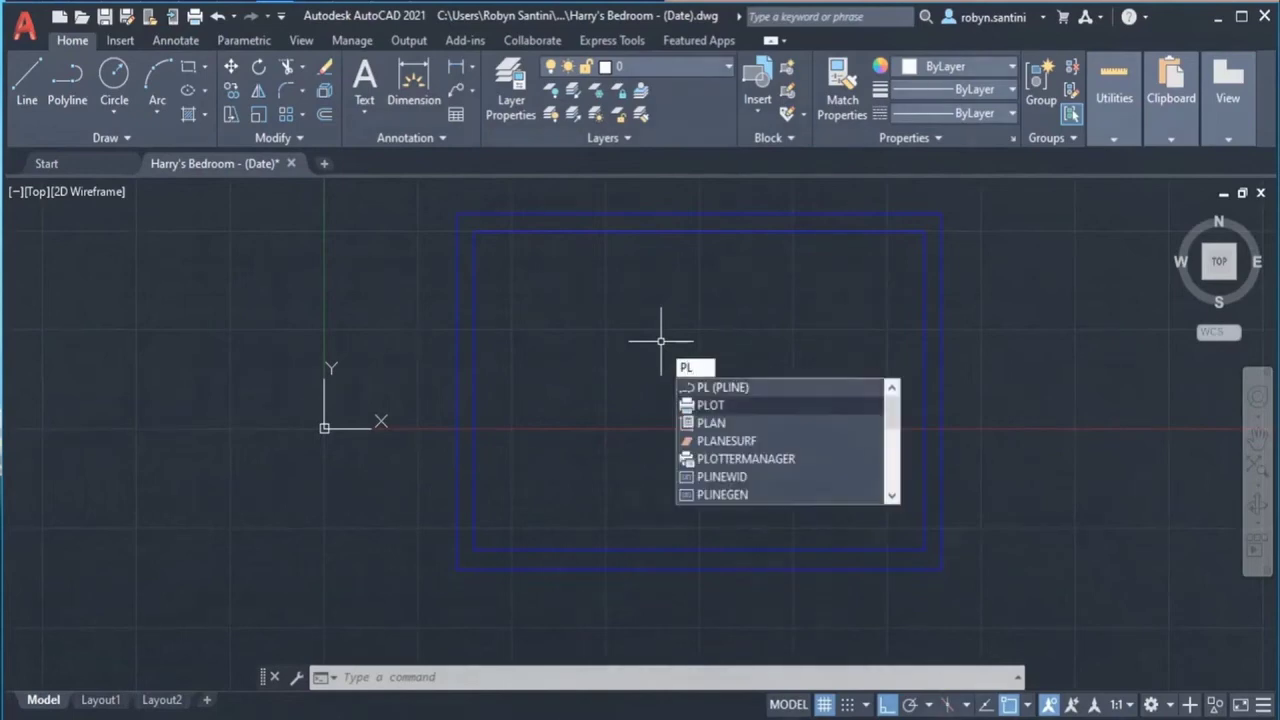
pyautogui.press('Return')
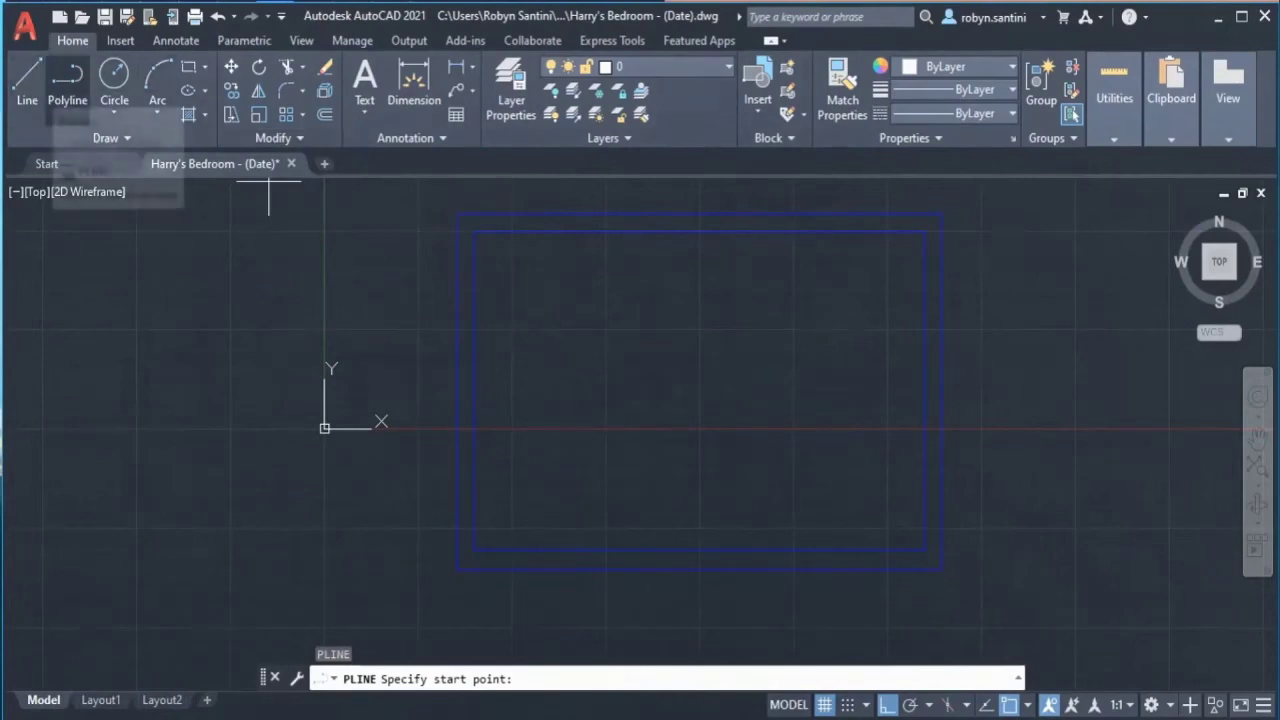
pyautogui.click(67, 82)
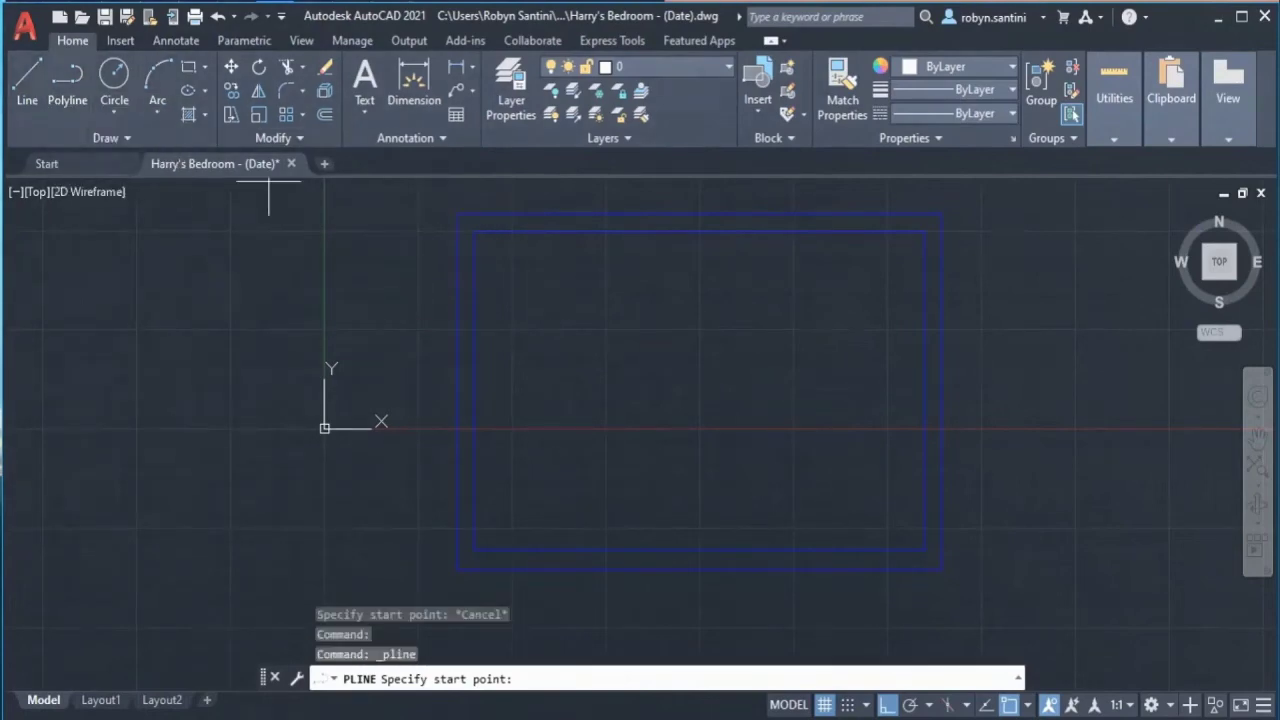
pyautogui.click(474, 390)
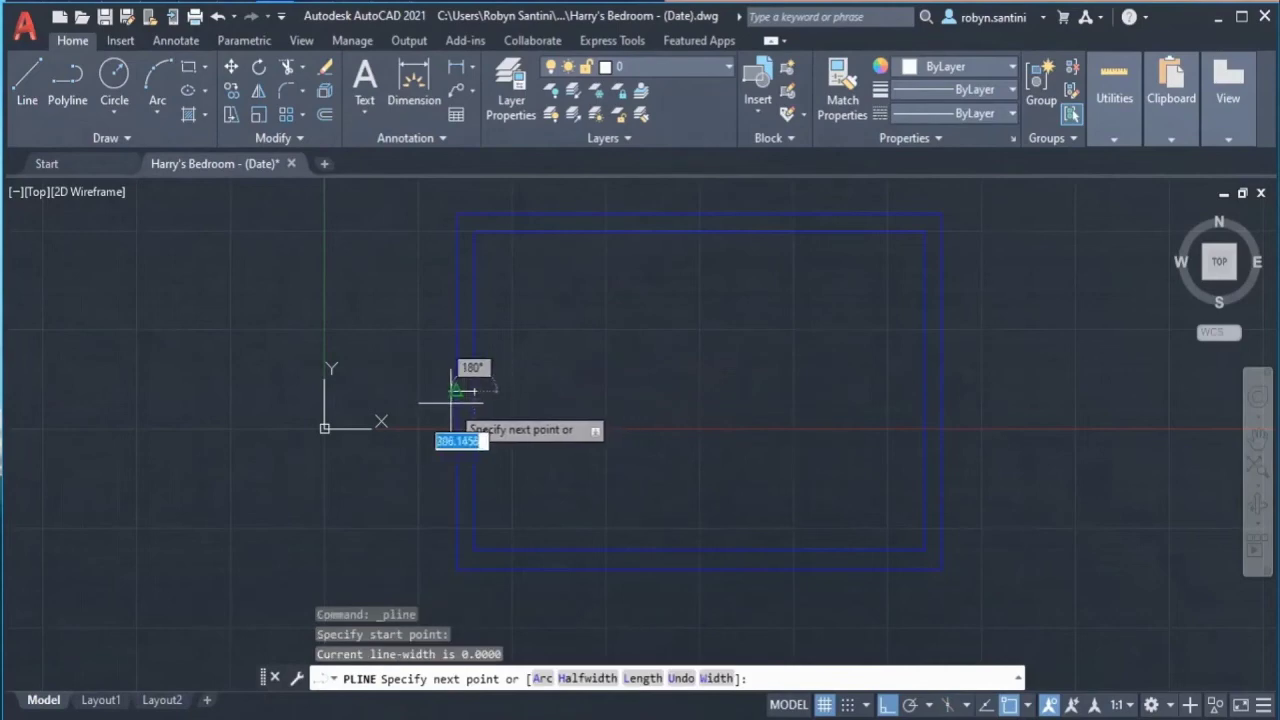
pyautogui.click(470, 391)
pyautogui.press('Escape')
# Step: Draw a construction polyline from the left wall's inner midpoint into the room, 500 up, and back left past the outer wall line
pyautogui.press('Return')
pyautogui.click(474, 391)
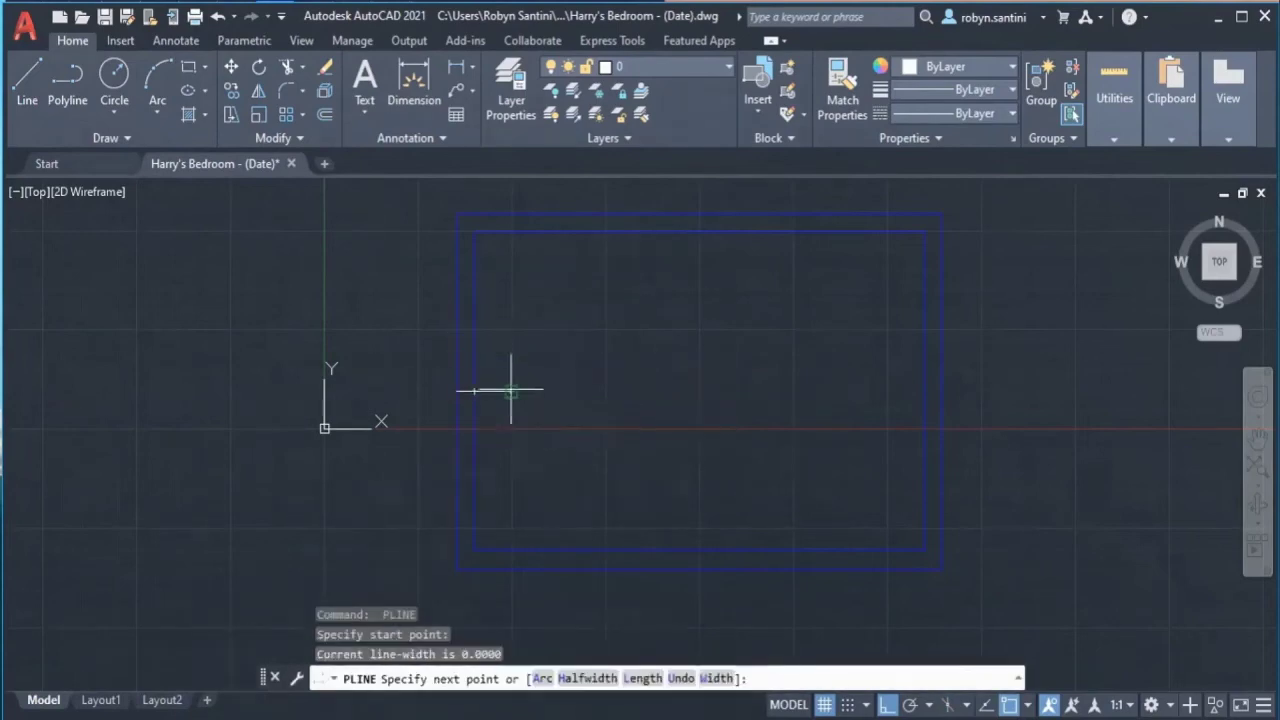
pyautogui.write('500')
pyautogui.press('Return')
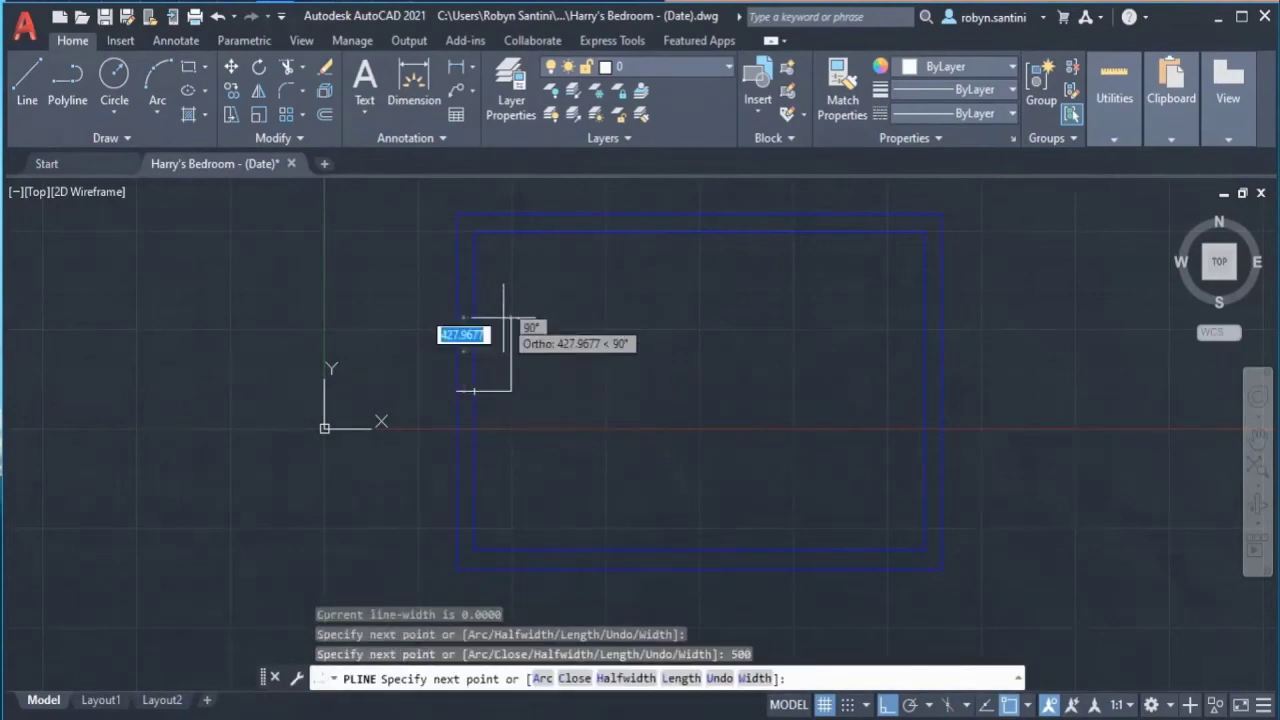
pyautogui.click(377, 337)
pyautogui.press('Escape')
# Step: Draw a second construction polyline 500 down from the first one's lower corner inside the room, and left past the outer wall line
pyautogui.write('P')
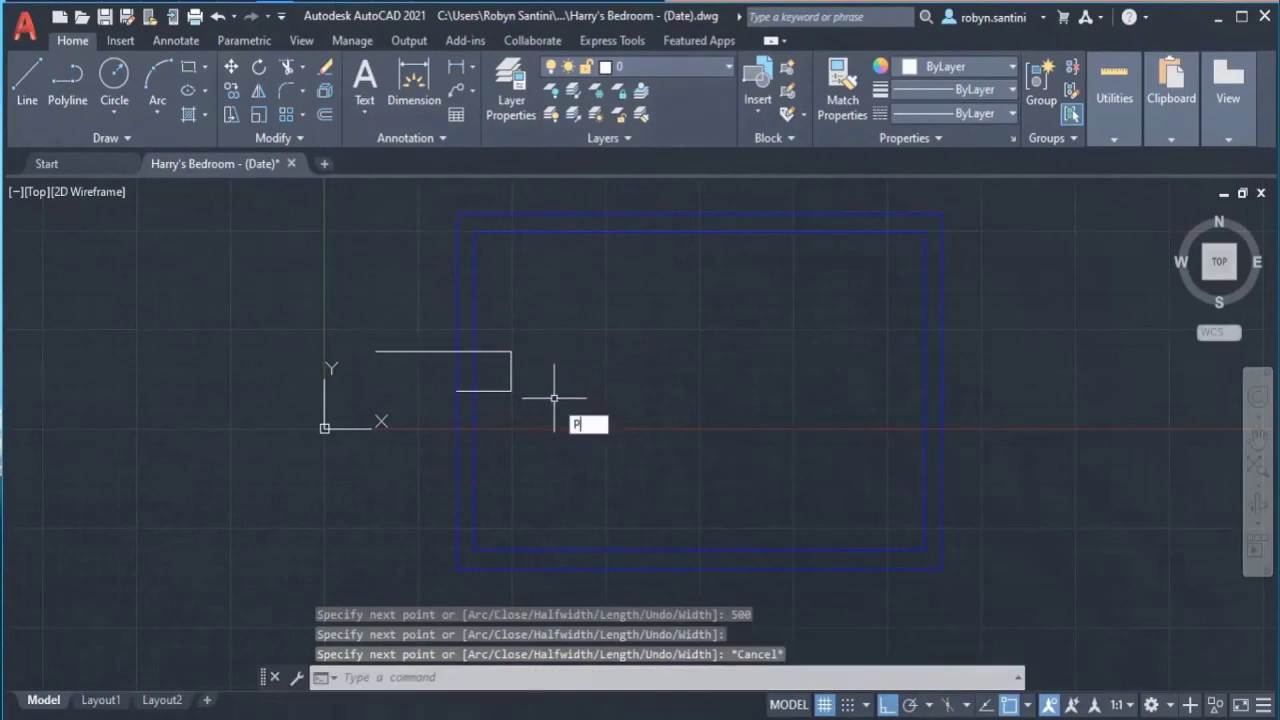
pyautogui.write('l')
pyautogui.press('Return')
pyautogui.click(510, 391)
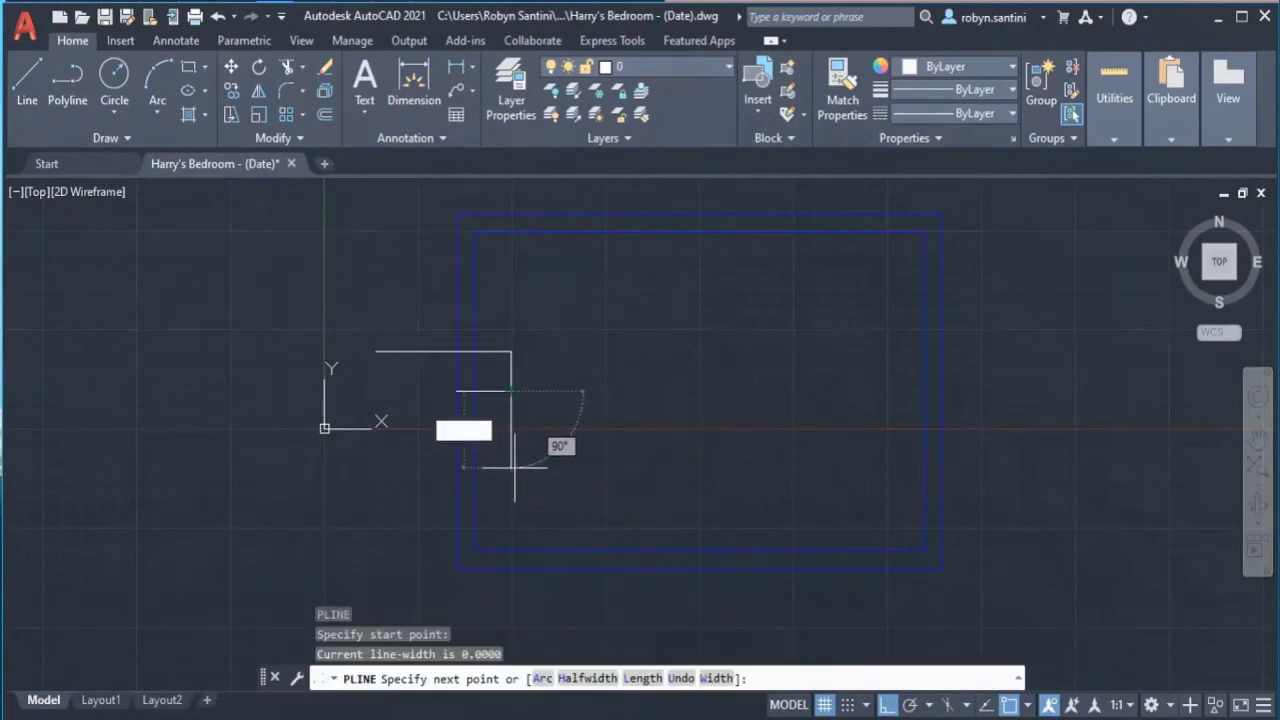
pyautogui.write('500')
pyautogui.press('Return')
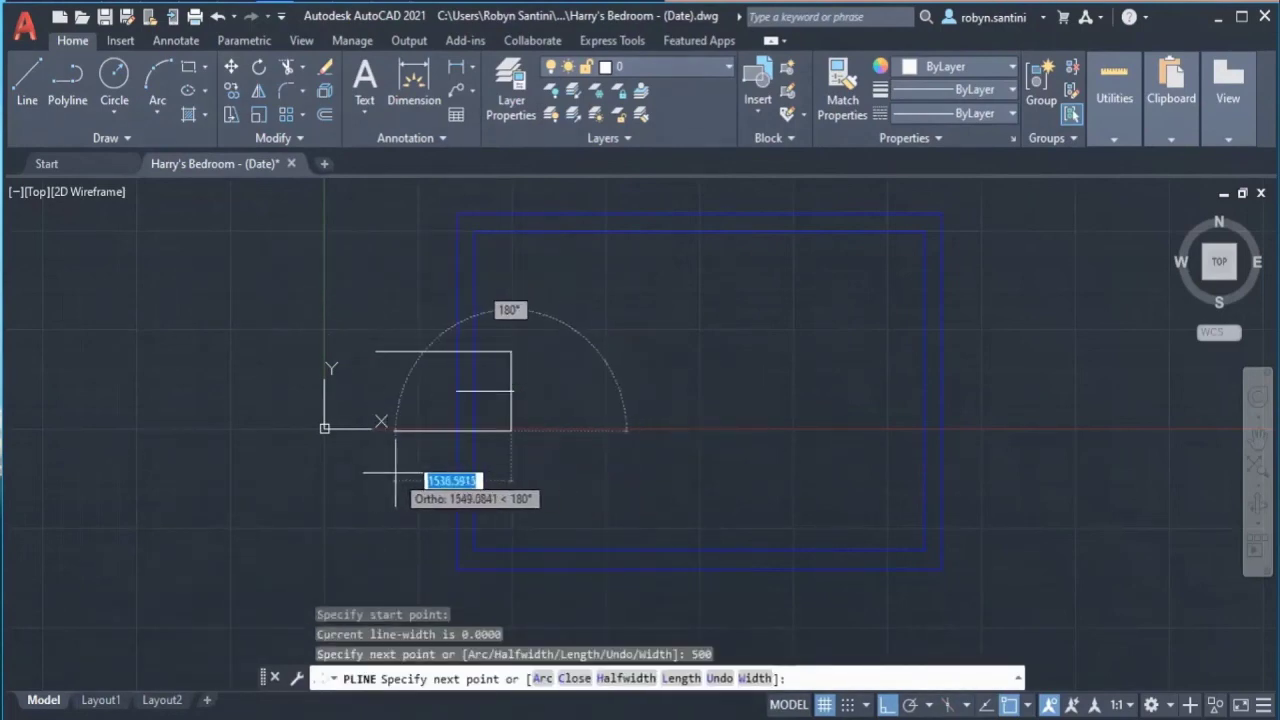
pyautogui.press('Escape')
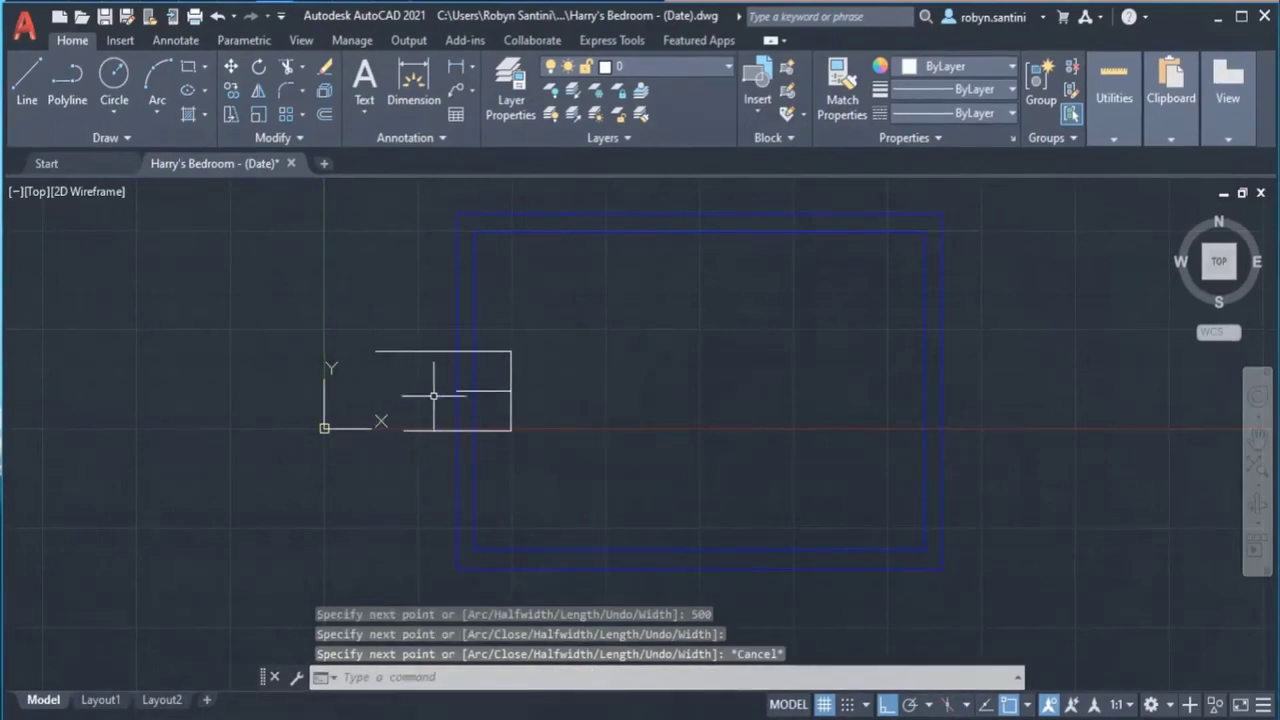
# Step: Draw the window rectangle within the left wall's thickness, between the crossings of the upper and lower construction lines with the wall
pyautogui.write('rec')
pyautogui.press('Return')
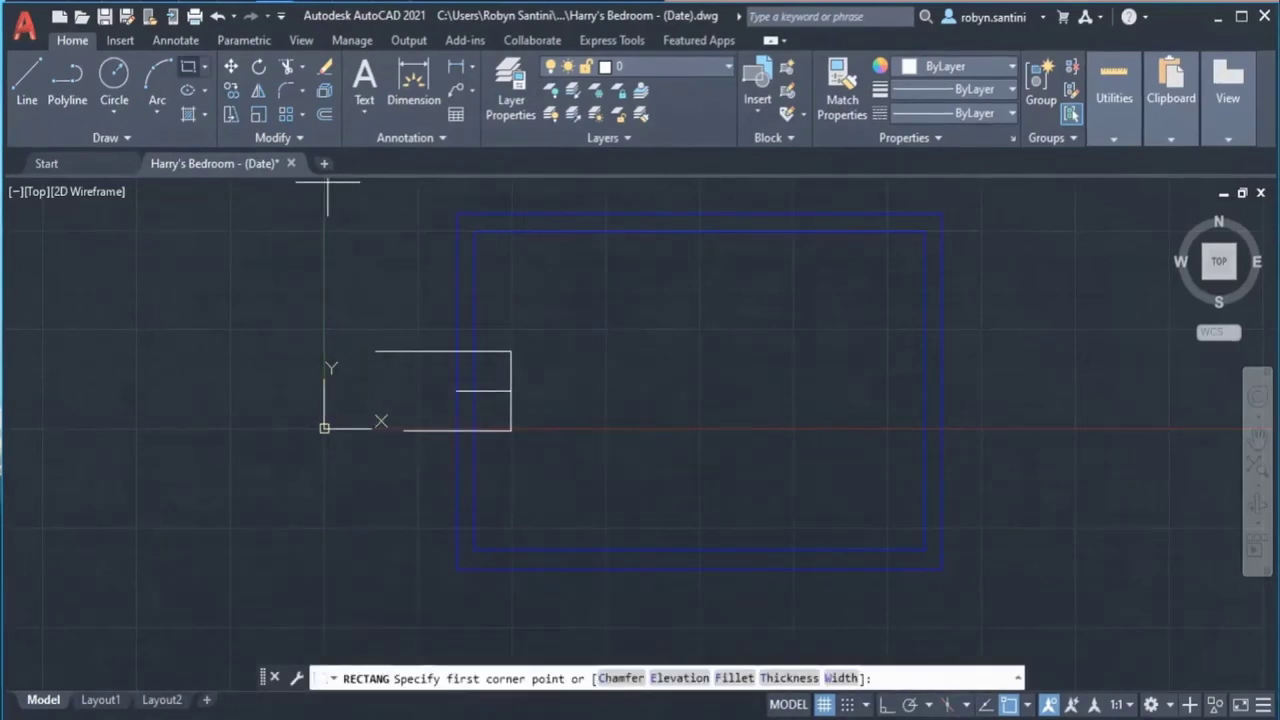
pyautogui.scroll(4, 471, 391)
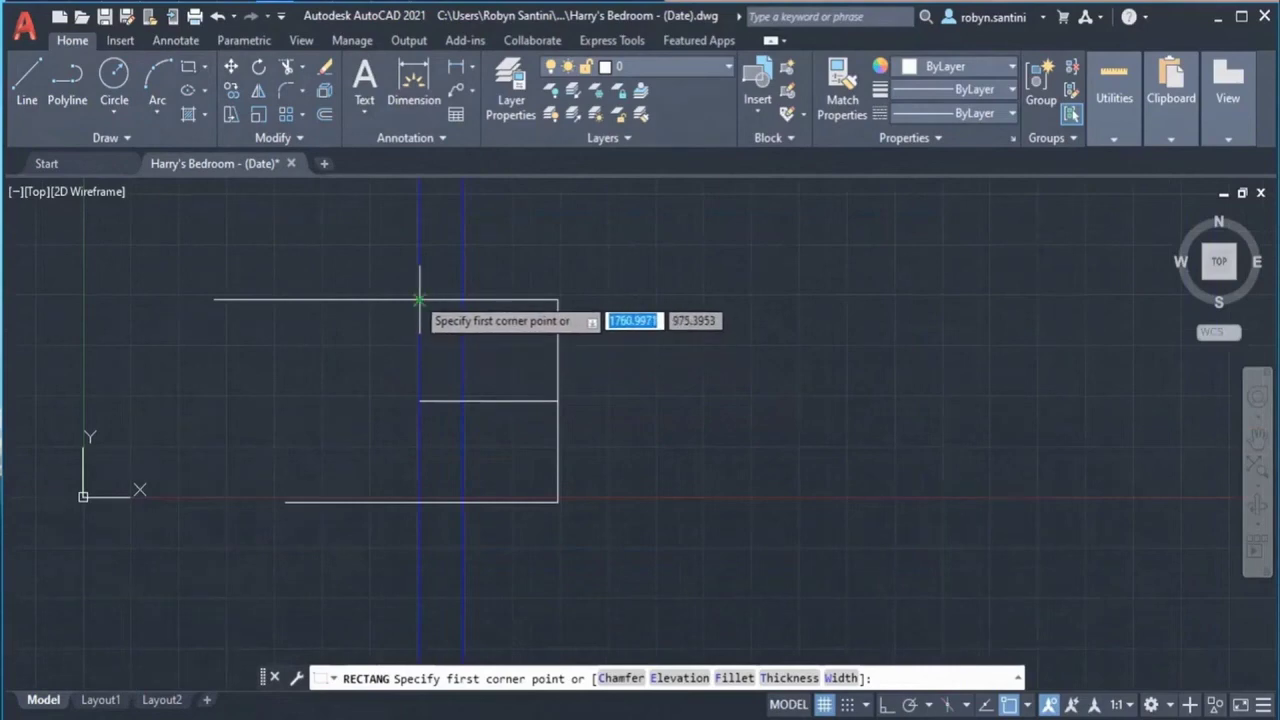
pyautogui.click(419, 299)
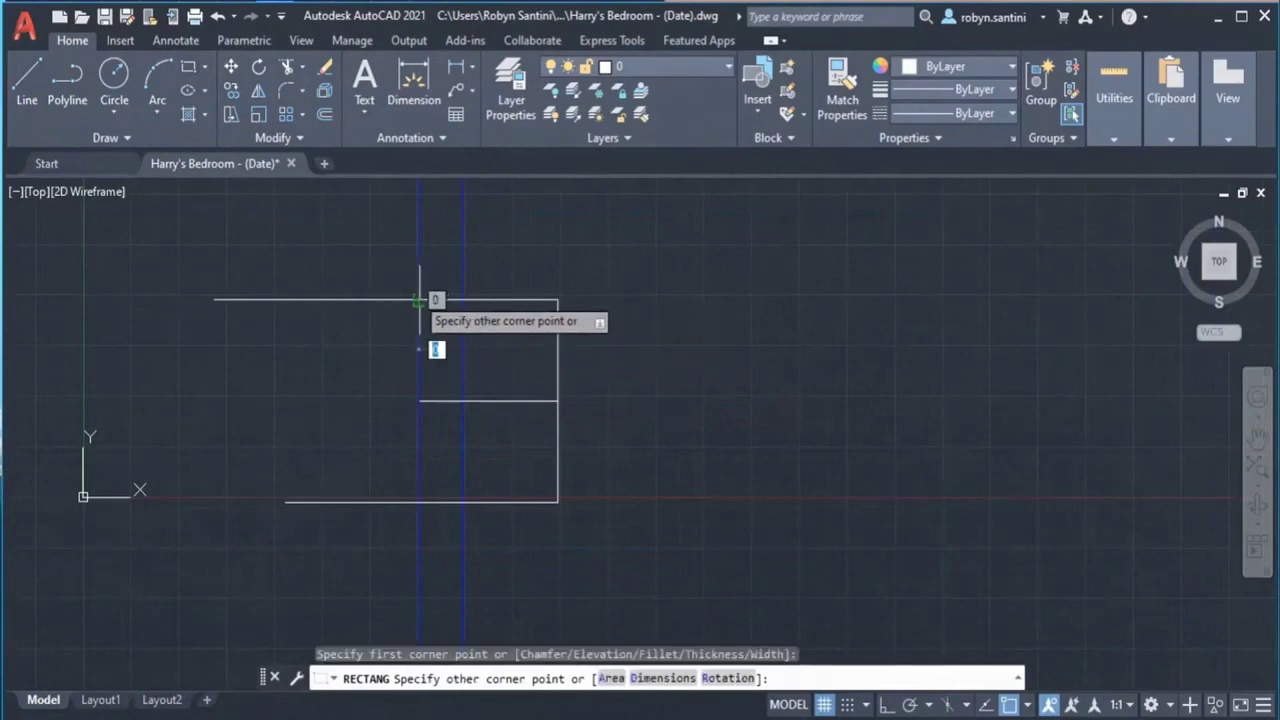
pyautogui.click(463, 501)
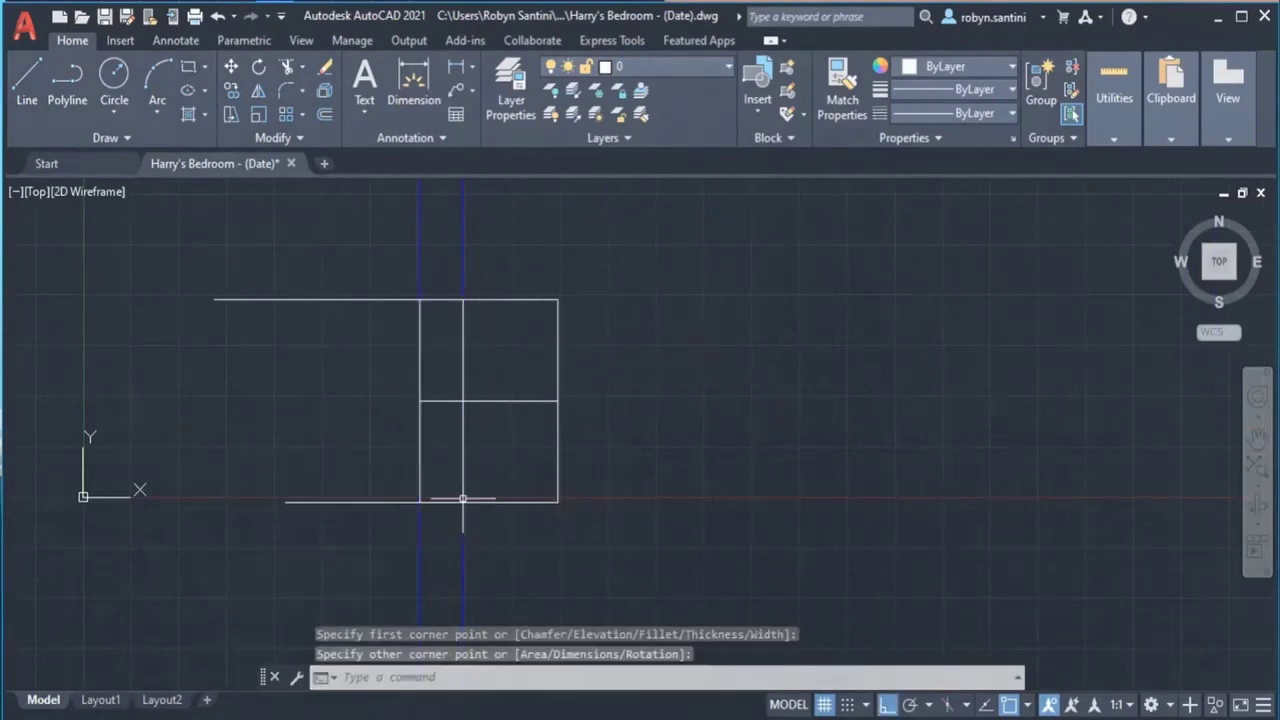
pyautogui.press('Escape')
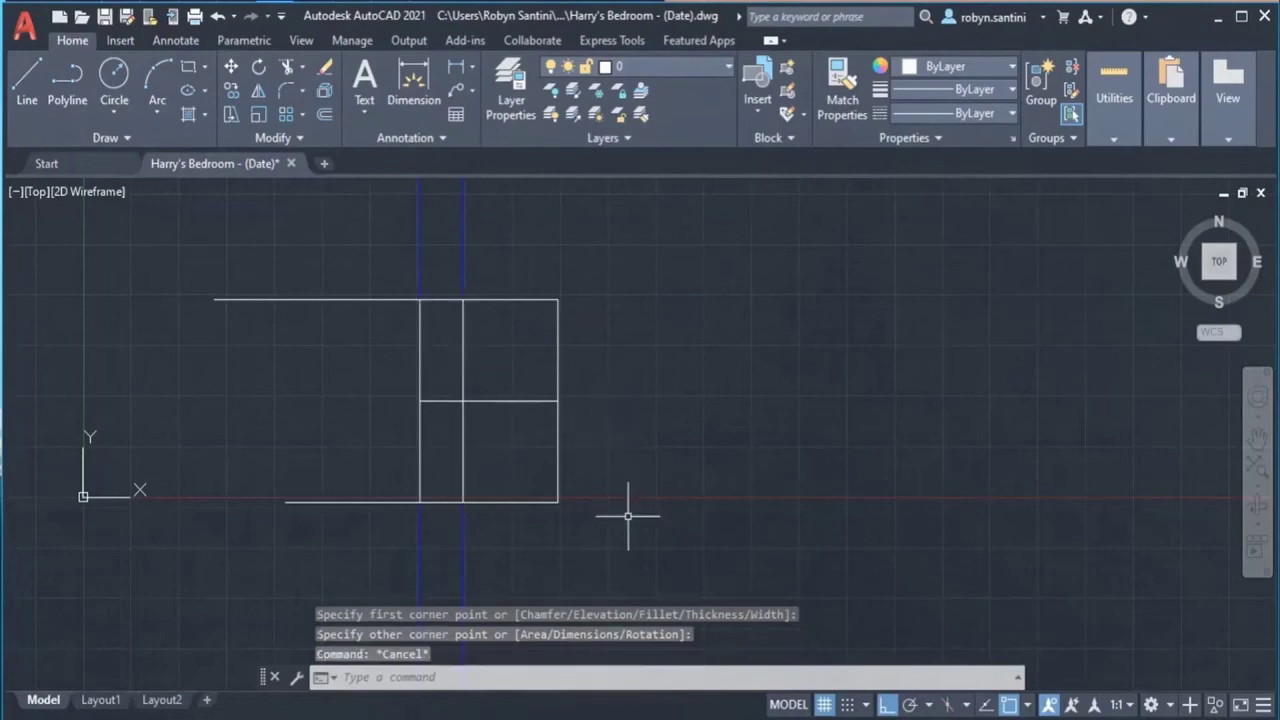
# Step: Erase the two construction polylines and the short midpoint line, keeping only the window rectangle in the left wall
pyautogui.click(325, 66)
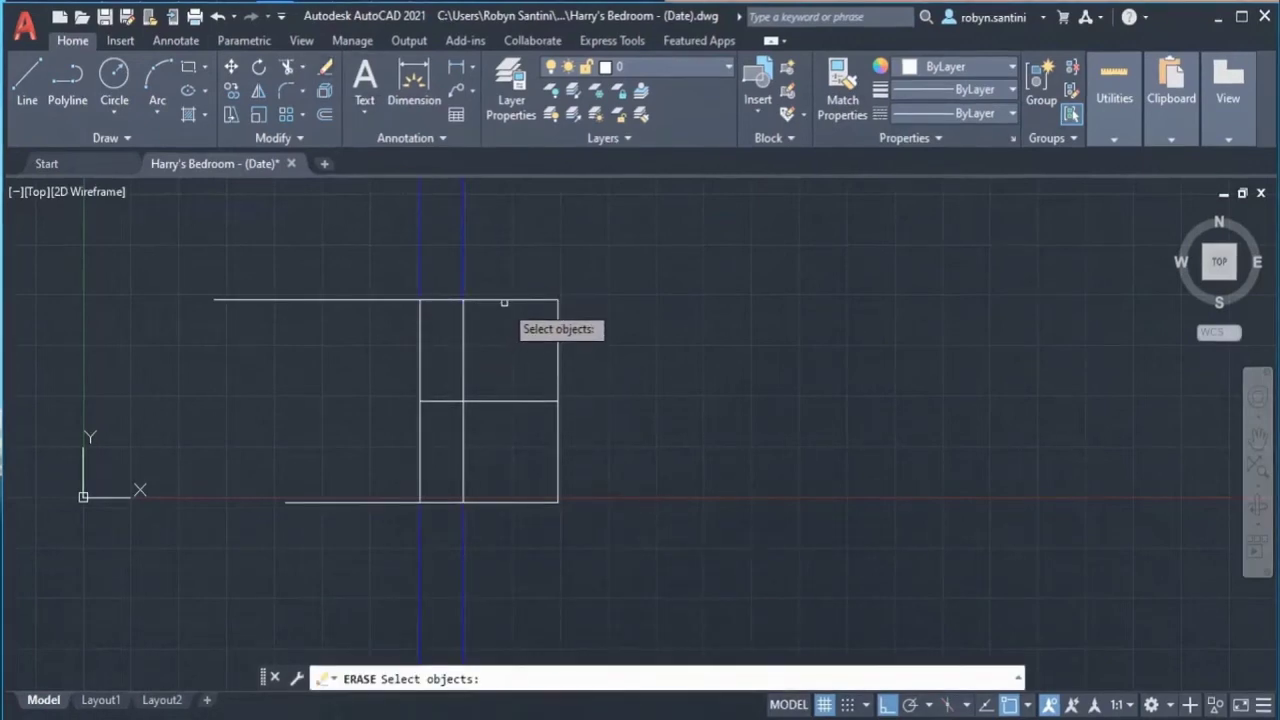
pyautogui.click(503, 301)
pyautogui.click(559, 444)
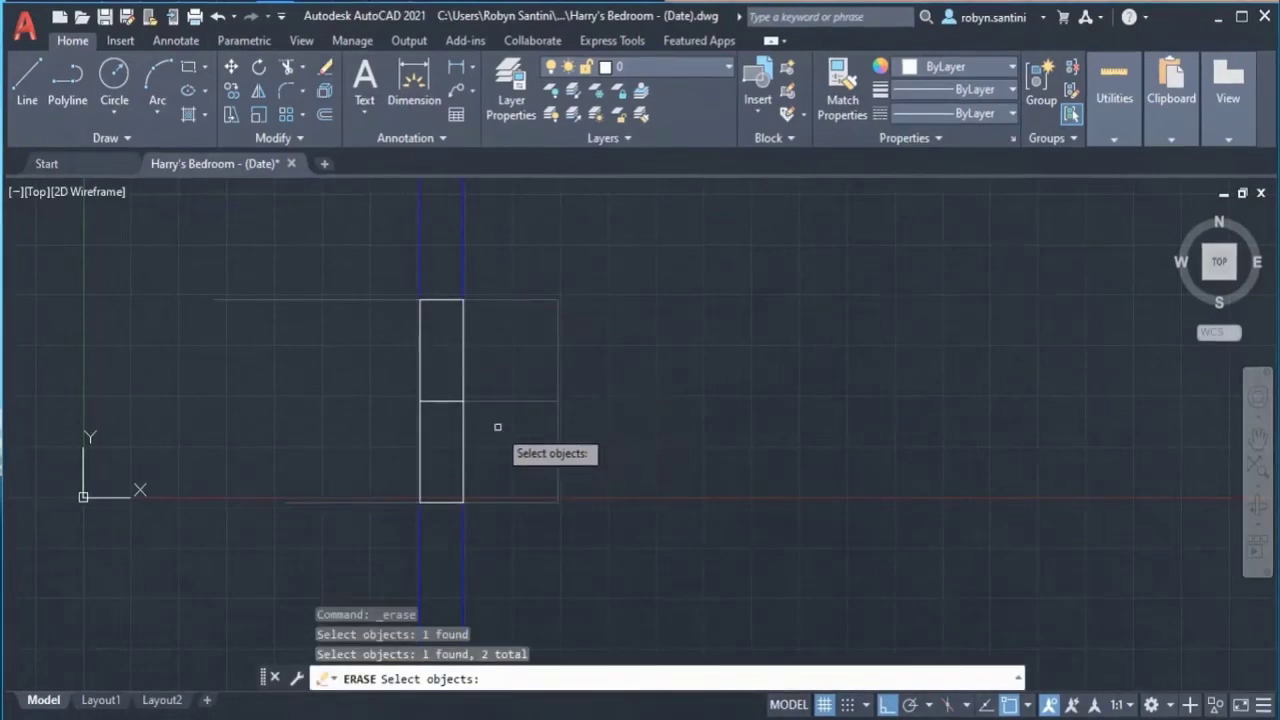
pyautogui.click(442, 401)
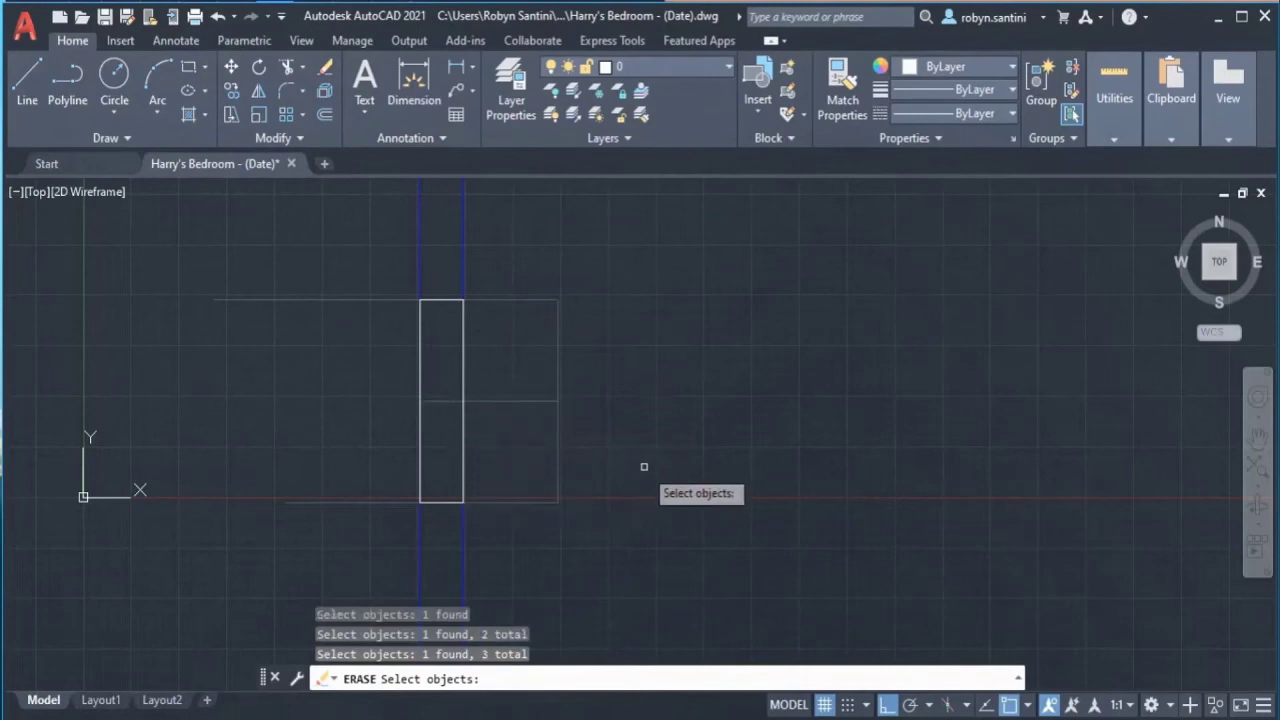
pyautogui.press('Return')
# Step: Assign the window rectangle in the left wall to the WINDOWS & DOORS layer and clear the selection
pyautogui.scroll(-2, 392, 263)
pyautogui.click(328, 237)
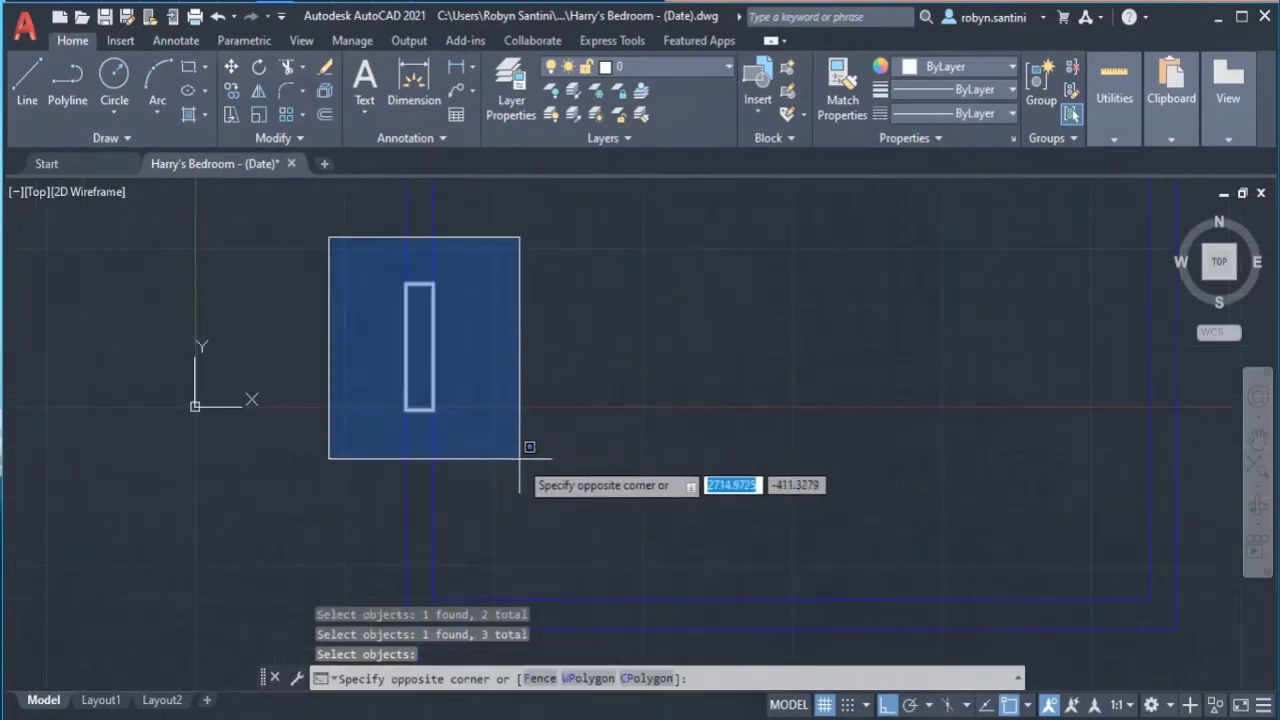
pyautogui.click(522, 462)
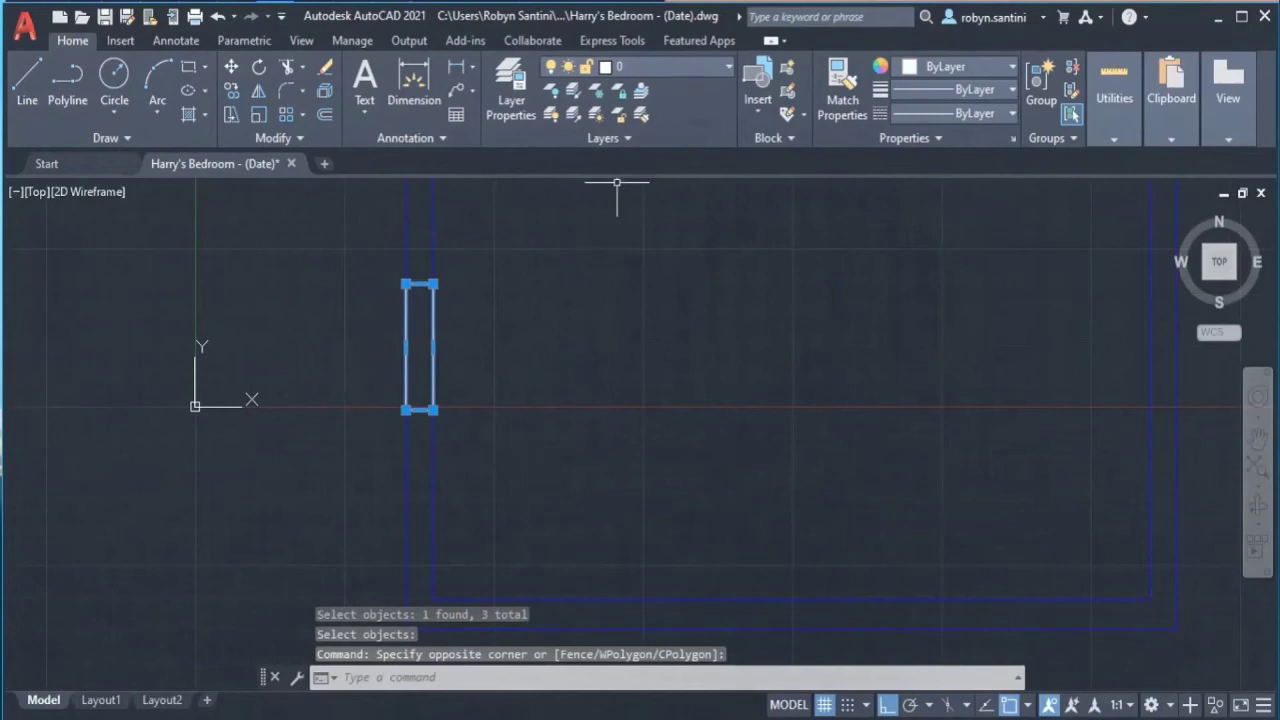
pyautogui.click(660, 66)
pyautogui.click(675, 162)
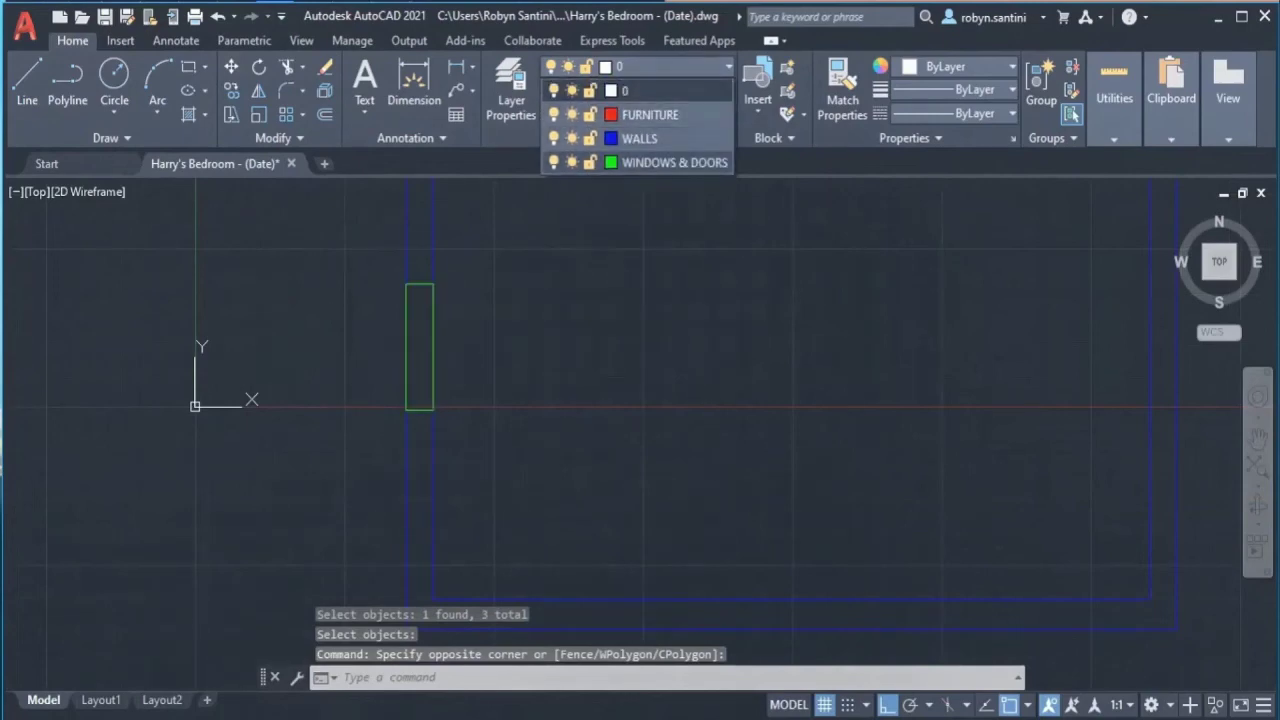
pyautogui.click(675, 162)
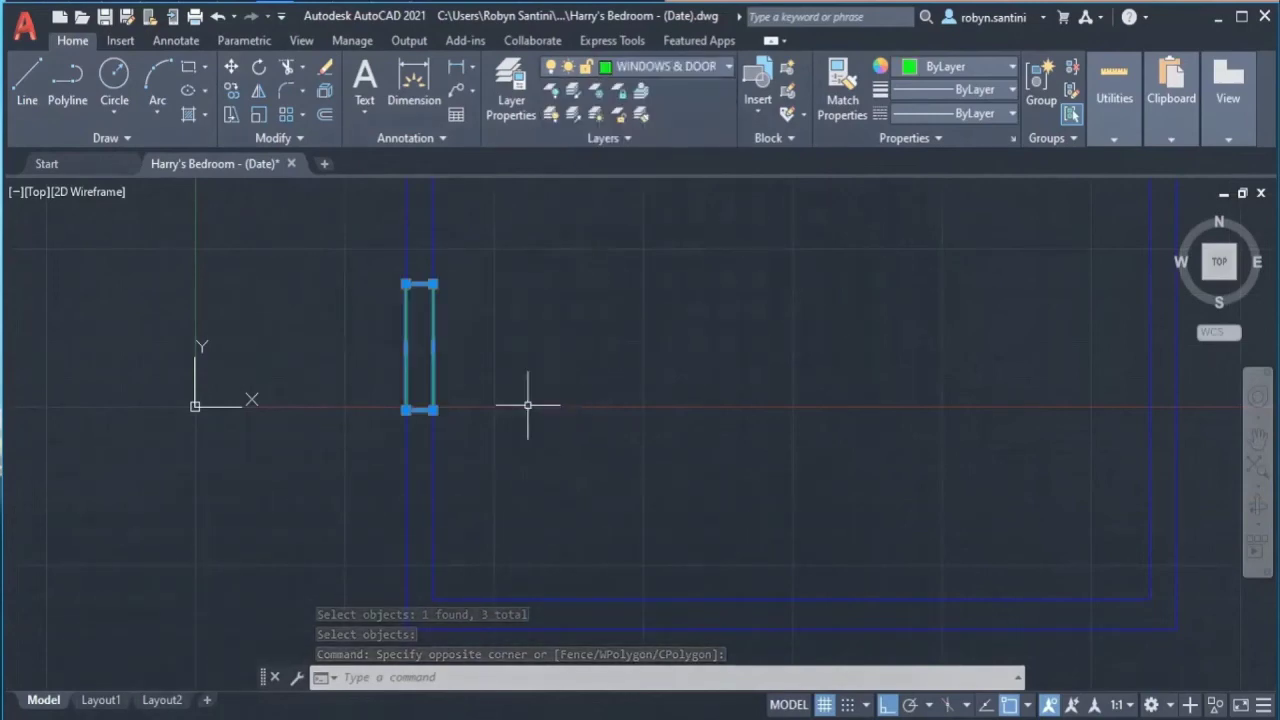
pyautogui.moveTo(528, 400); pyautogui.dragTo(607, 428, button='middle')
pyautogui.press('Escape')
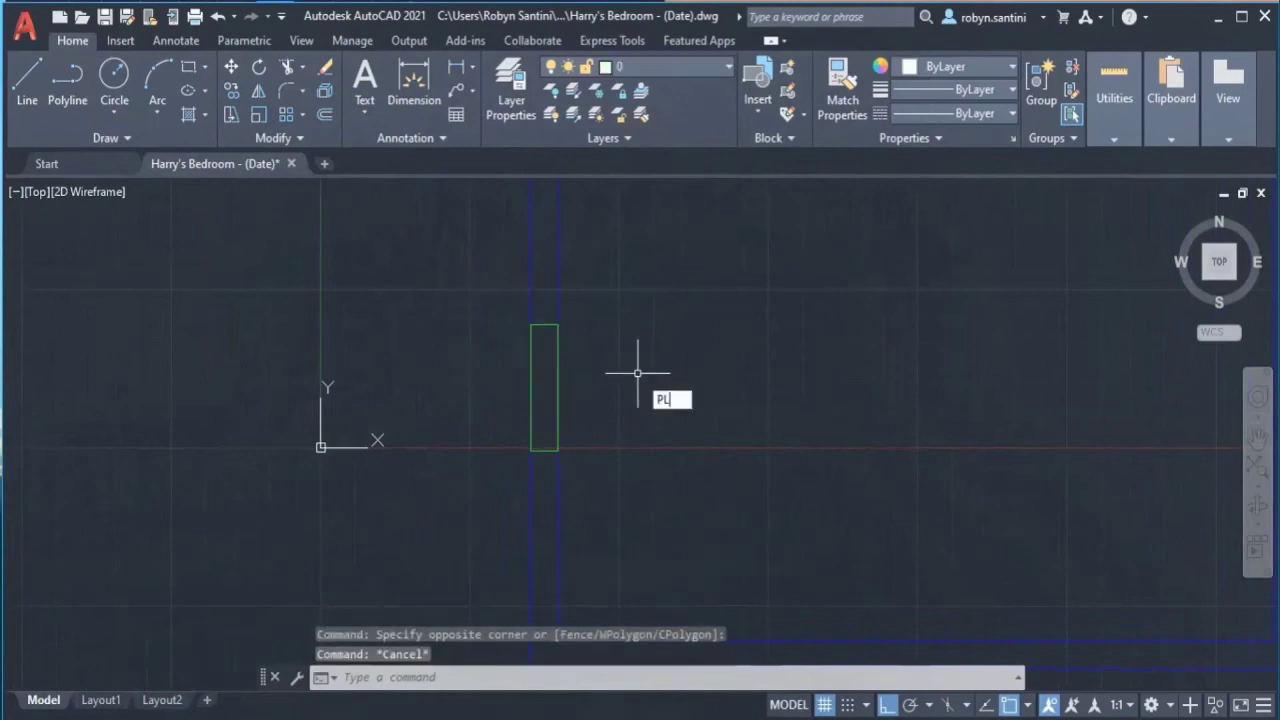
# Step: Draw a vertical polyline through the centre of the window rectangle, joining the midpoints of its two short sides
pyautogui.press('Return')
pyautogui.click(543, 325)
pyautogui.click(543, 450)
pyautogui.press('Escape')
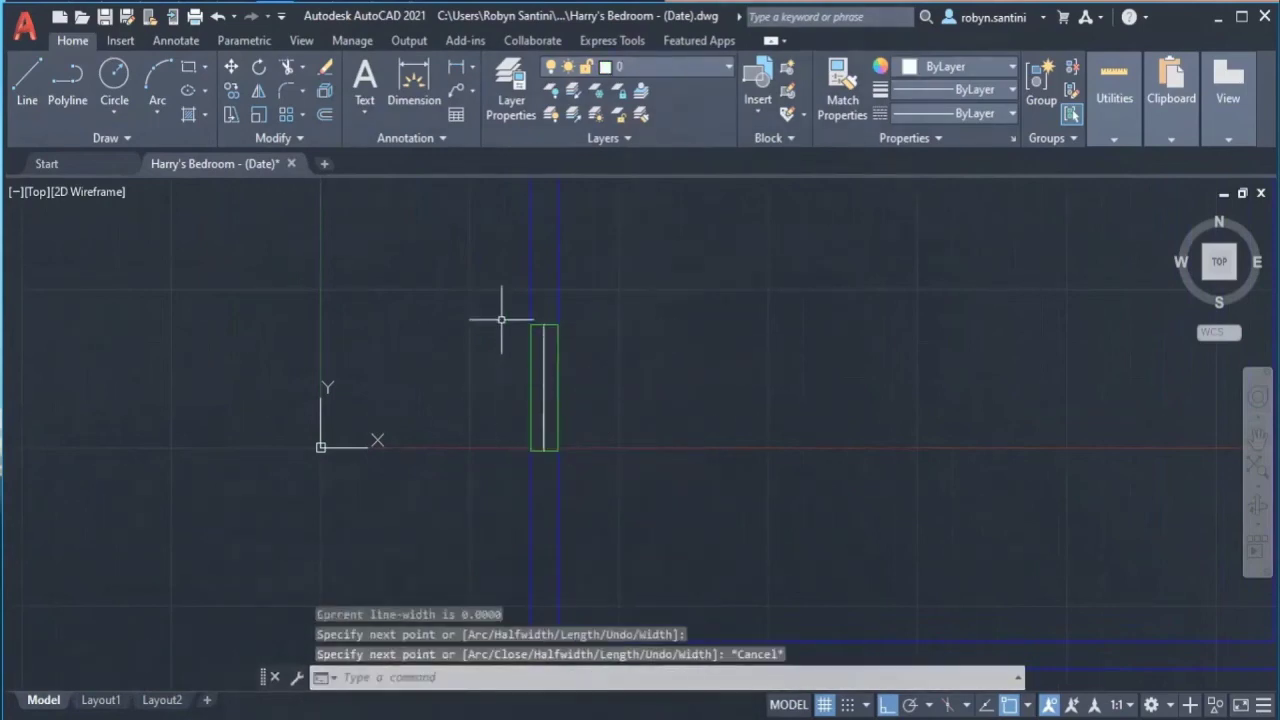
# Step: Assign the window rectangle and its centre line in the left wall to the WINDOWS & DOORS layer and clear the selection
pyautogui.click(494, 304)
pyautogui.click(770, 522)
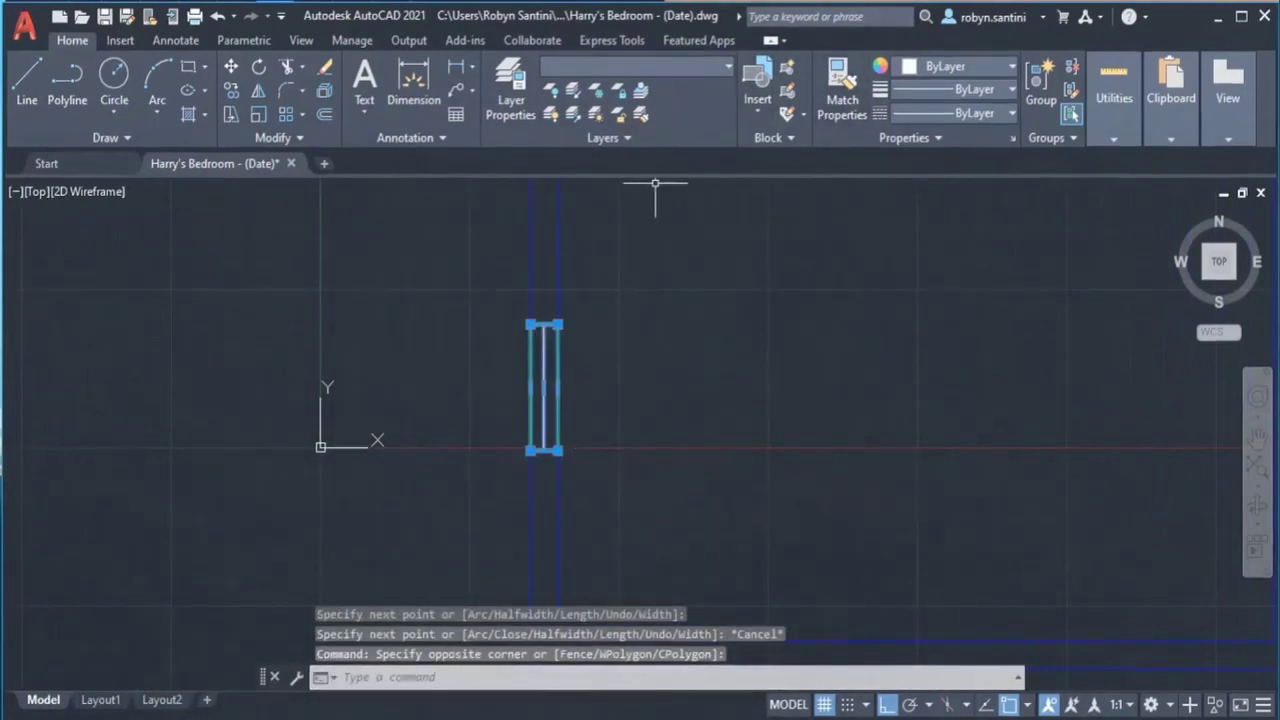
pyautogui.click(637, 66)
pyautogui.click(657, 143)
pyautogui.press('Escape')
pyautogui.scroll(-4, 460, 432)
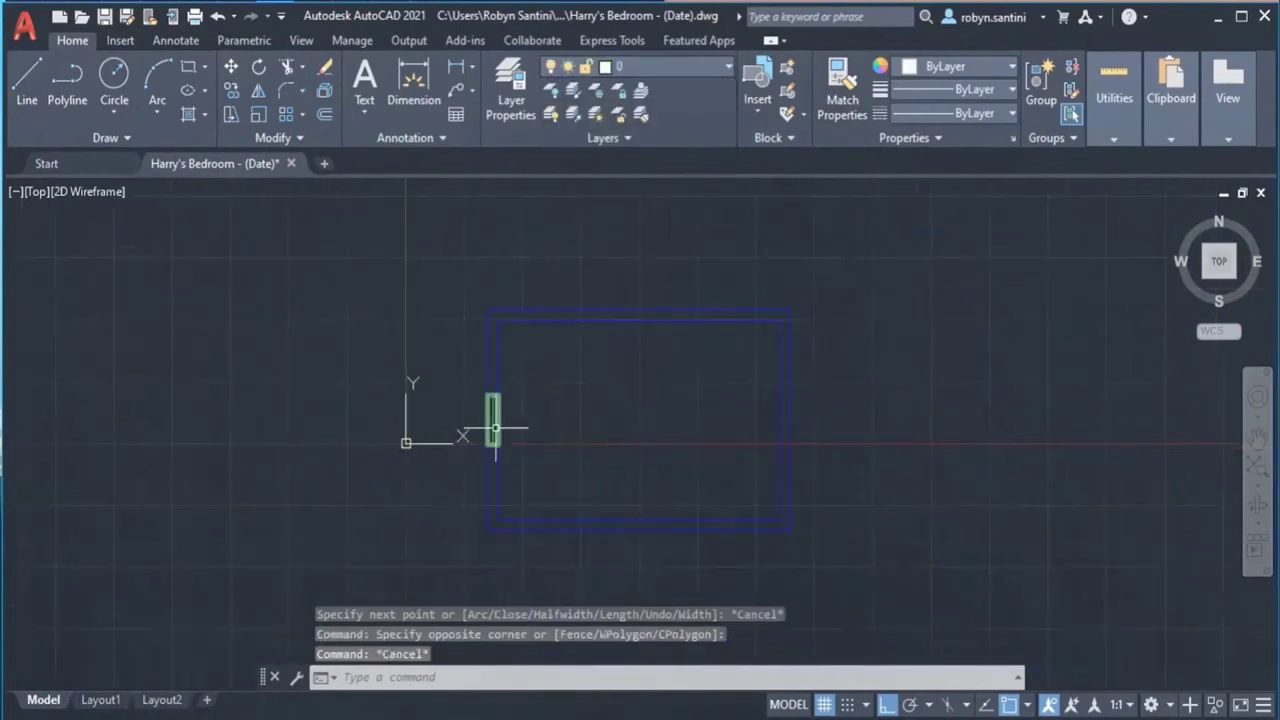
# Step: Draw a short horizontal polyline across the right wall's thickness, from the inner face's midpoint to the outer face
pyautogui.scroll(2, 803, 434)
pyautogui.write('L')
pyautogui.press('Return')
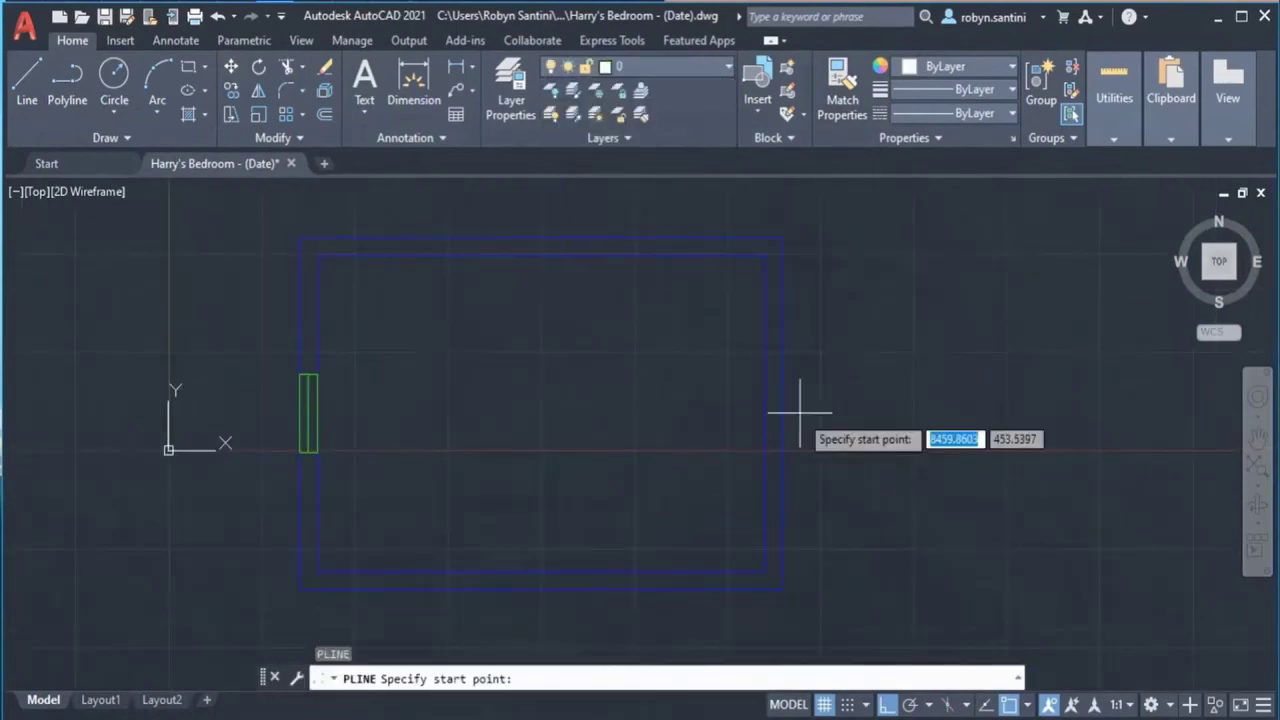
pyautogui.press('Escape')
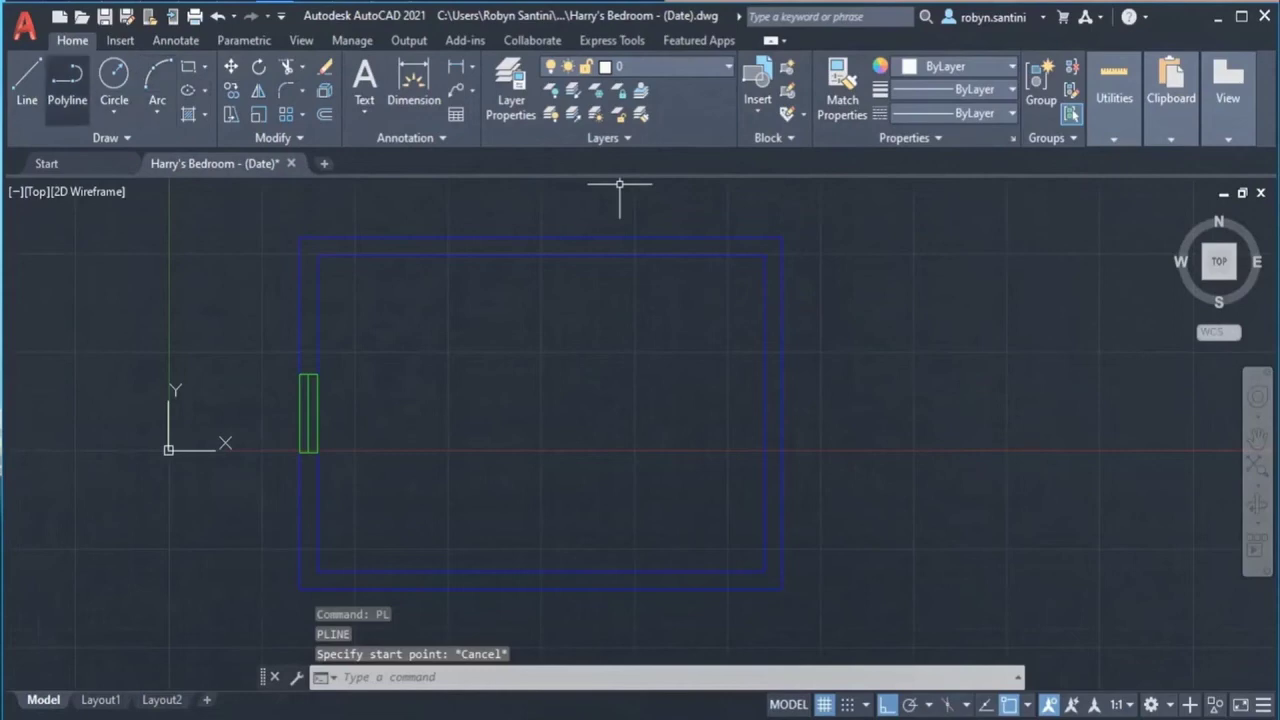
pyautogui.press('Return')
pyautogui.click(764, 411)
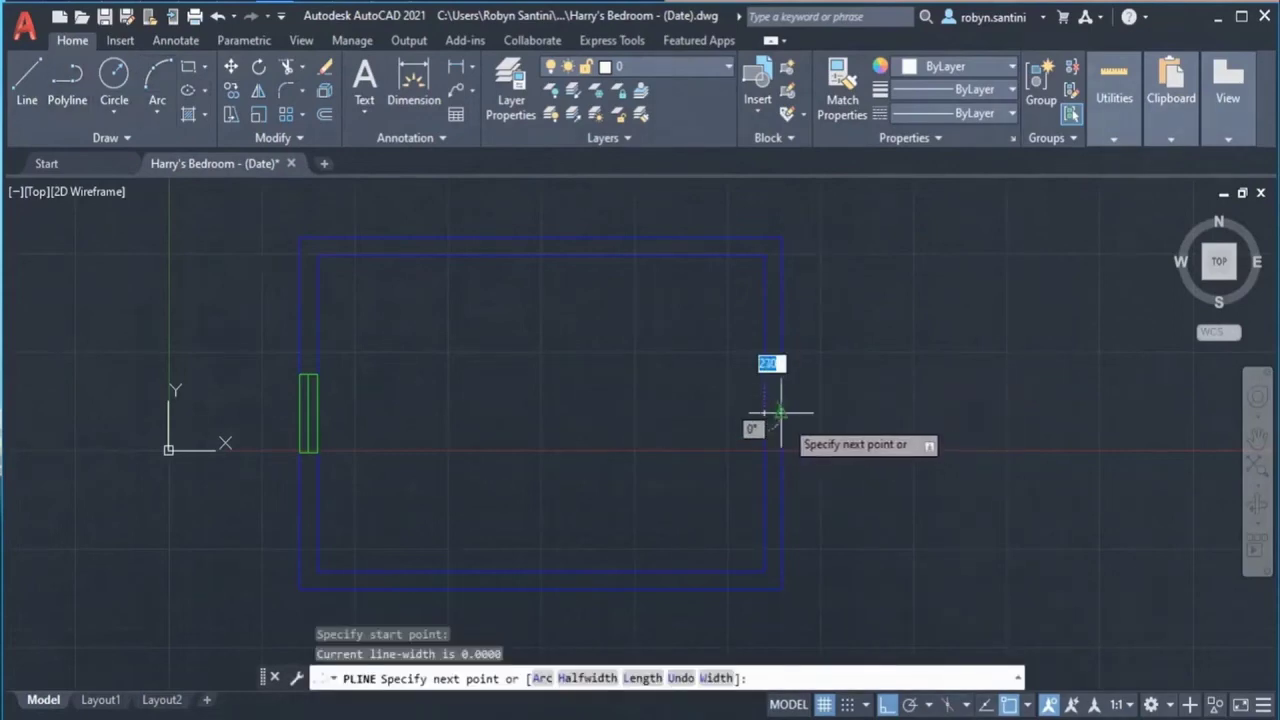
pyautogui.press('Escape')
# Step: Draw a polyline from the right wall's inner midpoint about 500 into the room, continuing 400 straight up
pyautogui.press('Return')
pyautogui.click(764, 411)
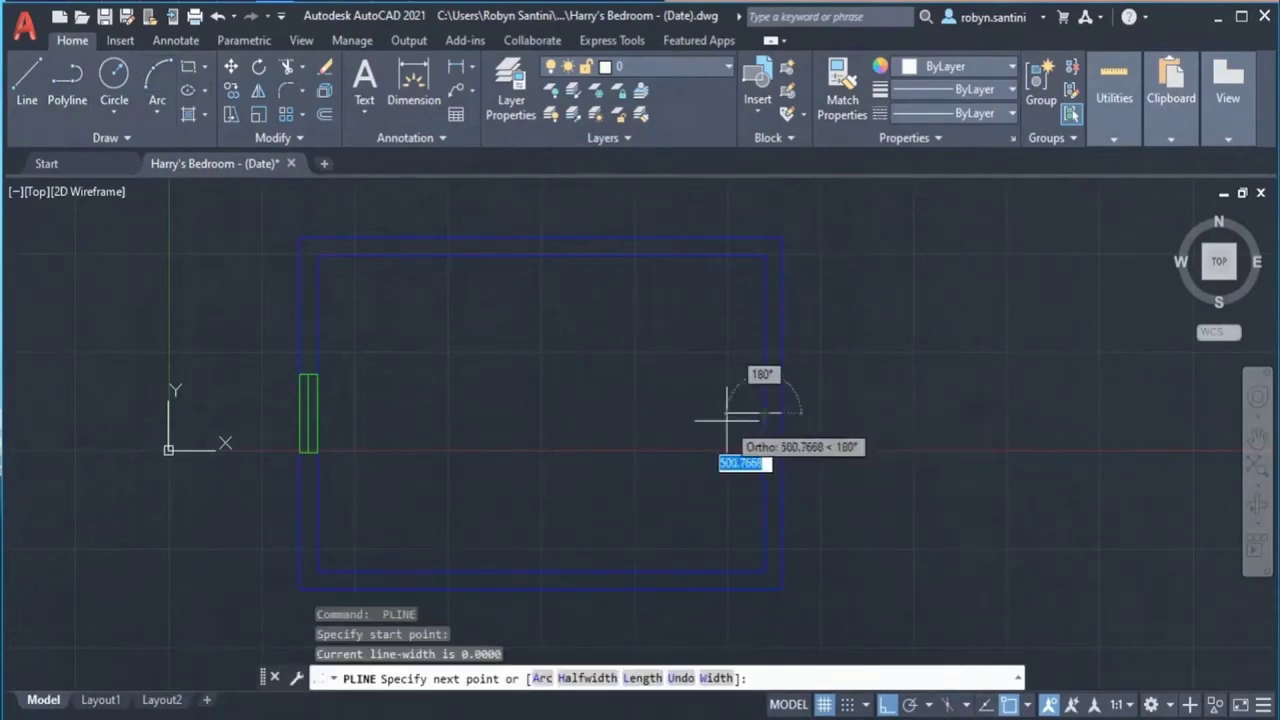
pyautogui.write('400')
pyautogui.press('Return')
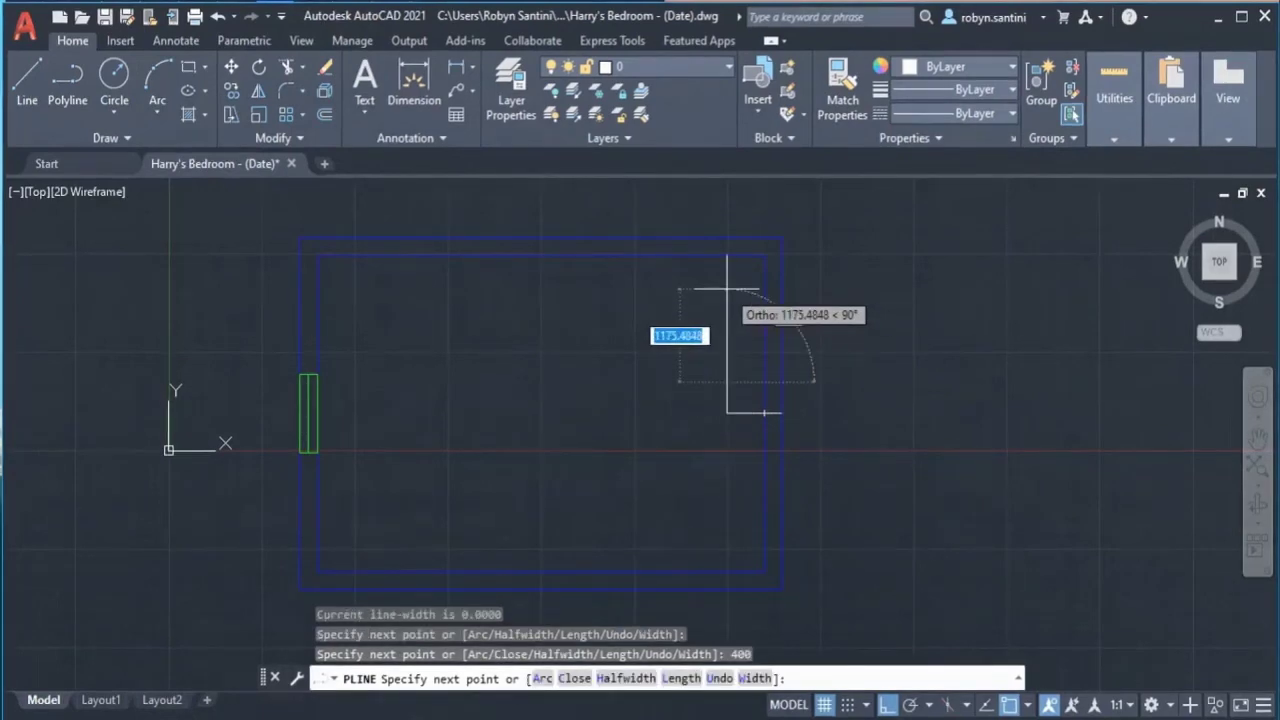
pyautogui.press('Escape')
# Step: Draw a polyline 425 straight down from the midline's left end and across to the outer face of the right wall
pyautogui.press('Return')
pyautogui.click(727, 411)
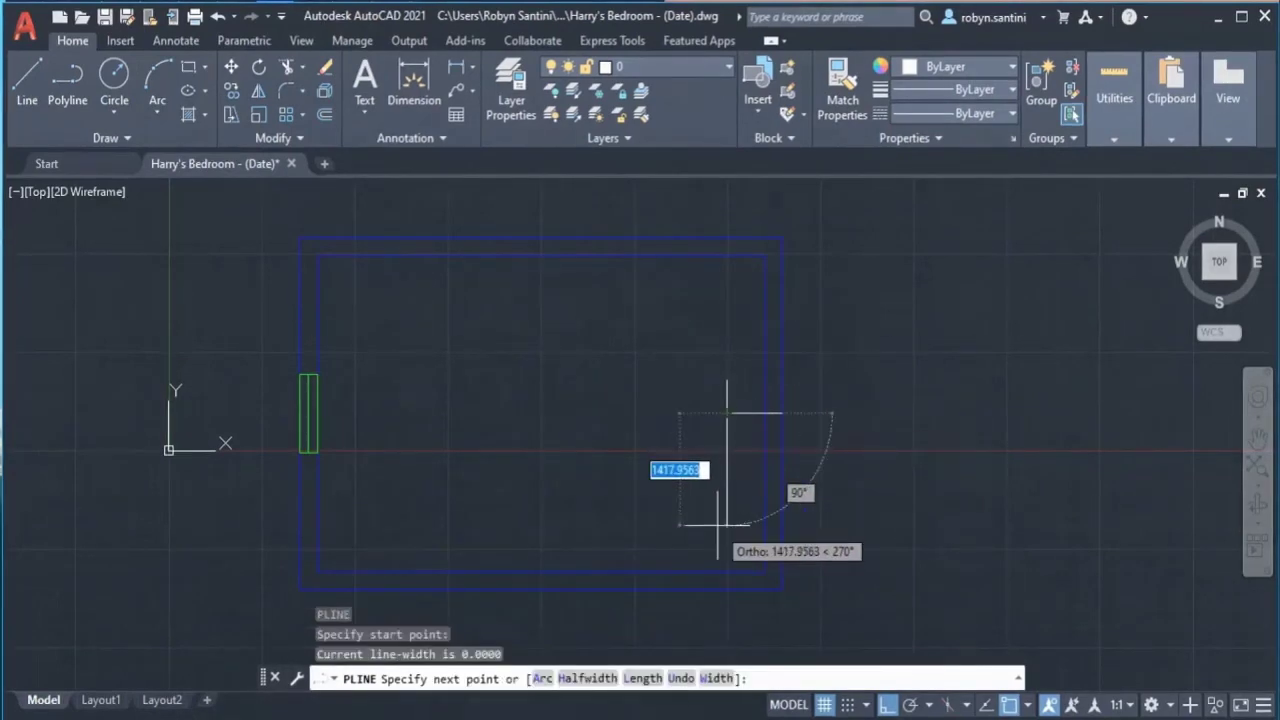
pyautogui.write('4')
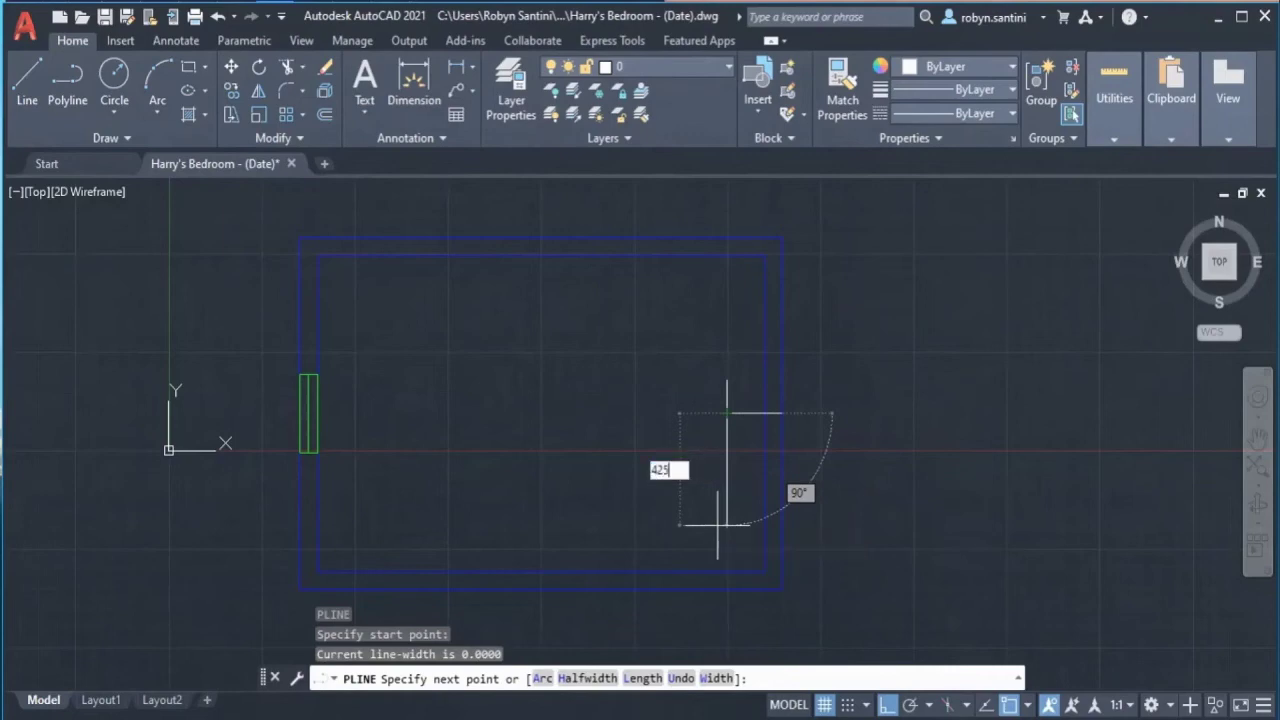
pyautogui.write('25')
pyautogui.press('Return')
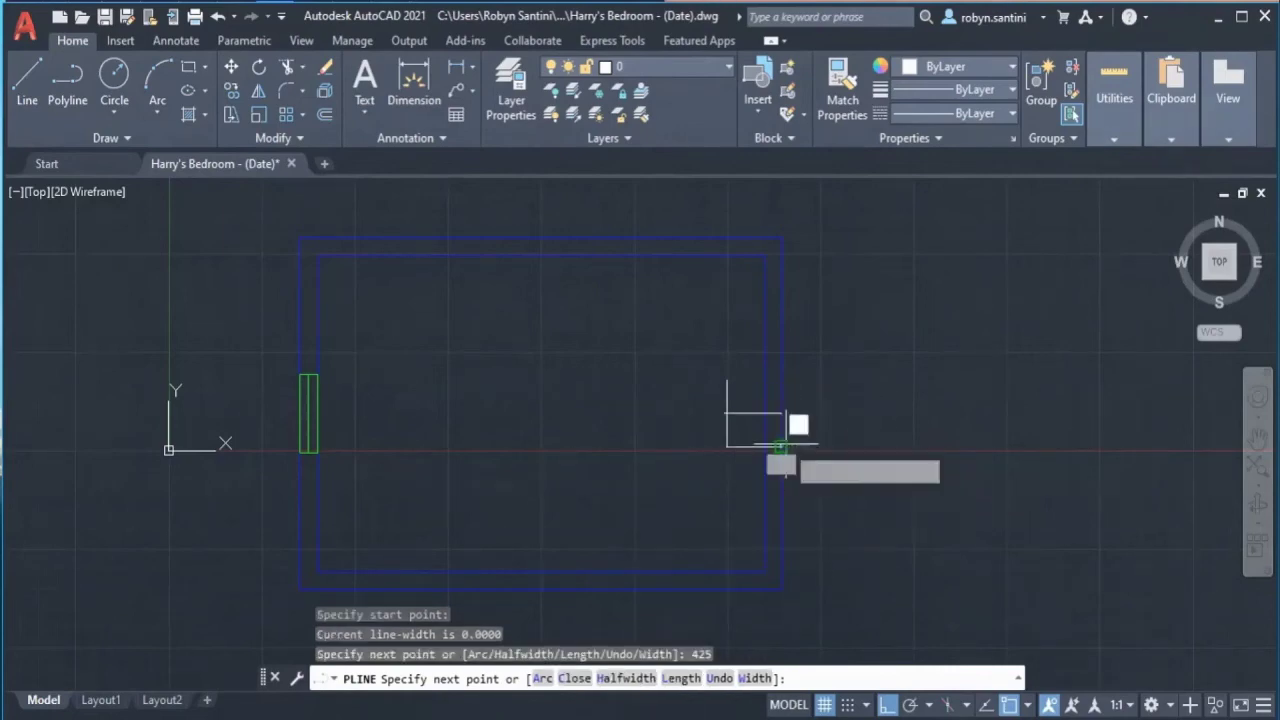
pyautogui.press('Escape')
# Step: Draw a horizontal polyline from near the top of the vertical construction line to the right wall's outer face
pyautogui.press('Return')
pyautogui.click(727, 383)
pyautogui.click(785, 383)
pyautogui.press('Escape')
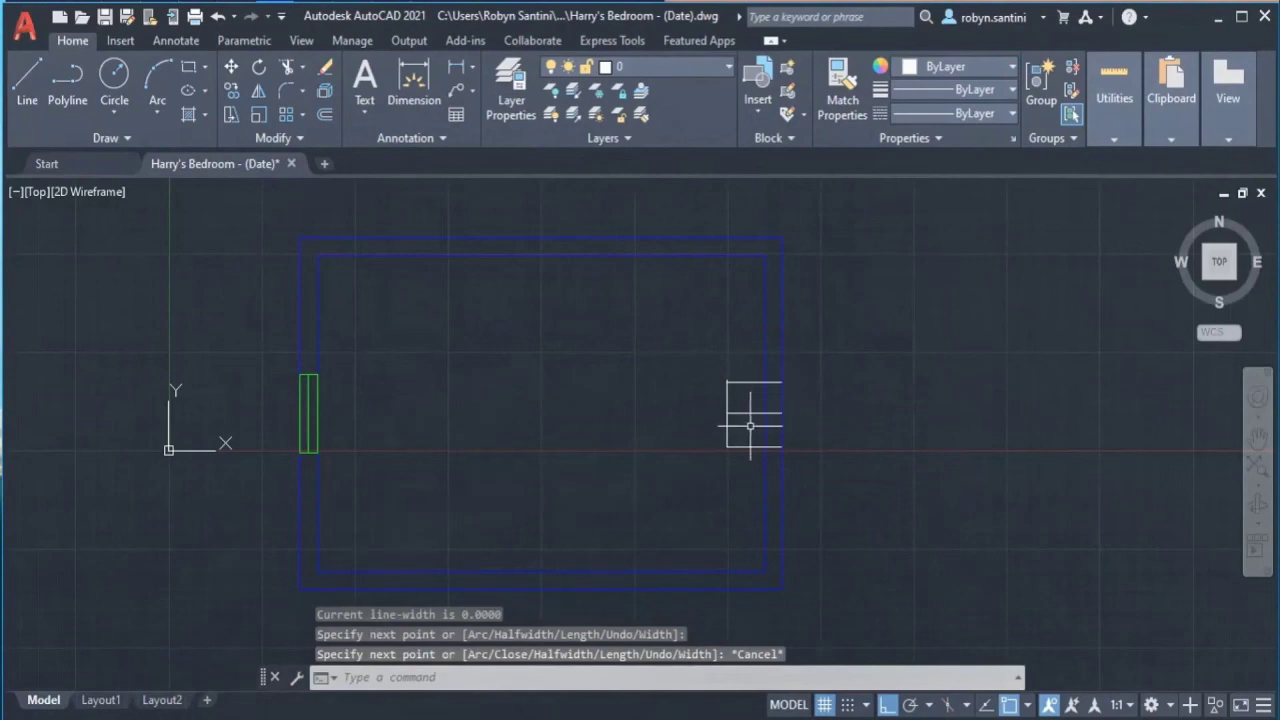
# Step: Redraw the upper construction line from the vertical line's exact top end to the wall's outer face, and delete the duplicate line
pyautogui.scroll(2, 750, 426)
pyautogui.press('Return')
pyautogui.scroll(4, 699, 350)
pyautogui.click(729, 362)
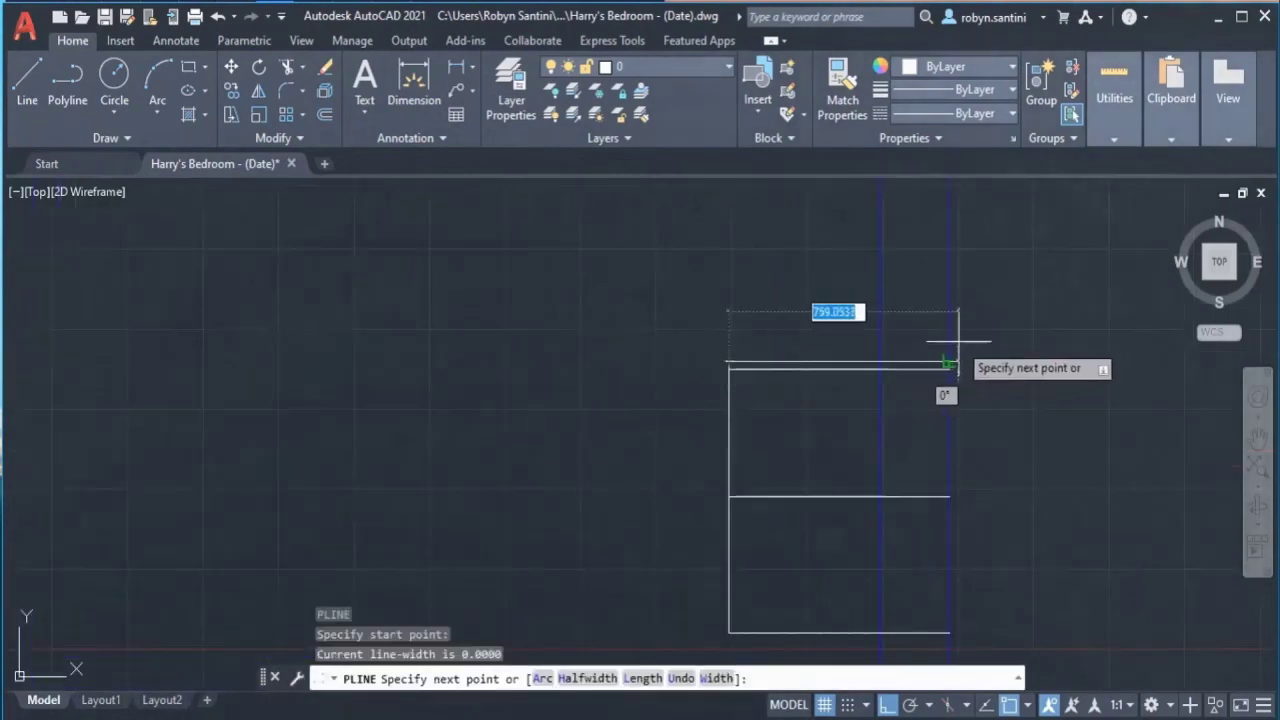
pyautogui.click(949, 362)
pyautogui.press('Escape')
pyautogui.click(846, 363)
pyautogui.press('Delete')
# Step: Draw the door opening rectangle within the right wall's thickness, between the upper and lower construction lines
pyautogui.click(188, 67)
pyautogui.click(880, 362)
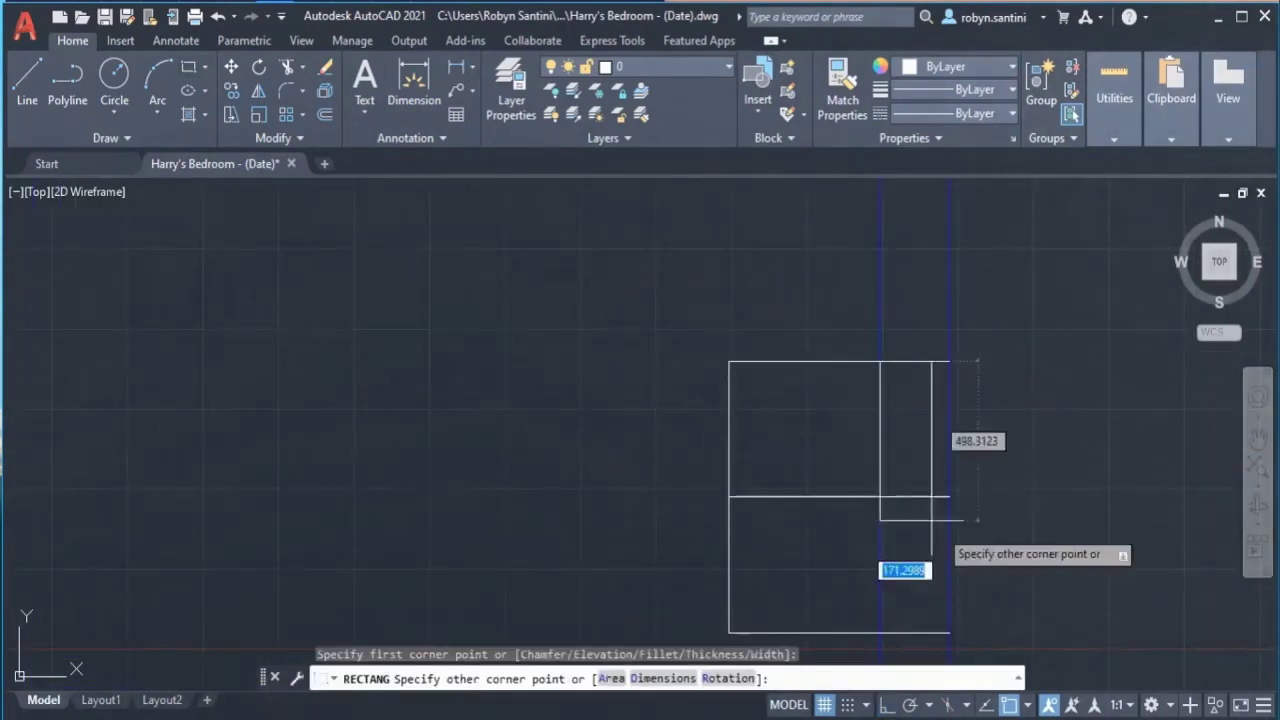
pyautogui.click(949, 632)
pyautogui.press('Escape')
# Step: Erase all the construction polylines beside the right wall, keeping only the door opening rectangle
pyautogui.click(325, 66)
pyautogui.click(735, 365)
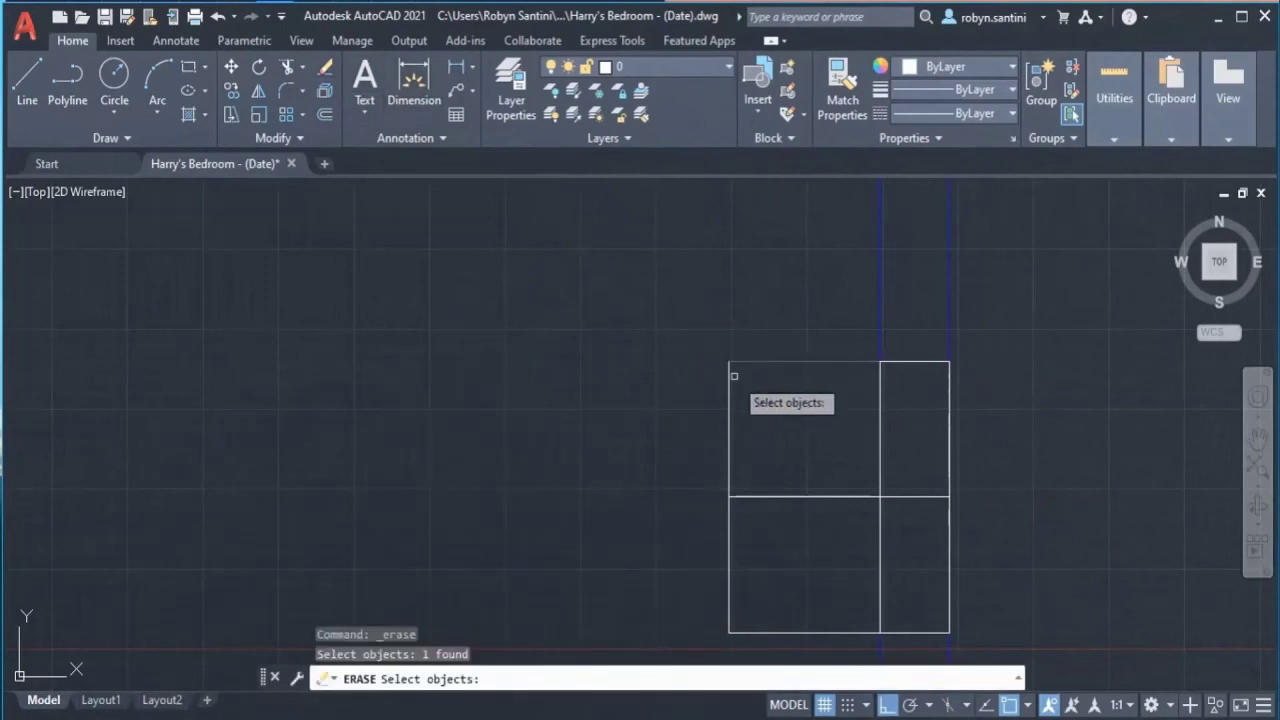
pyautogui.click(731, 440)
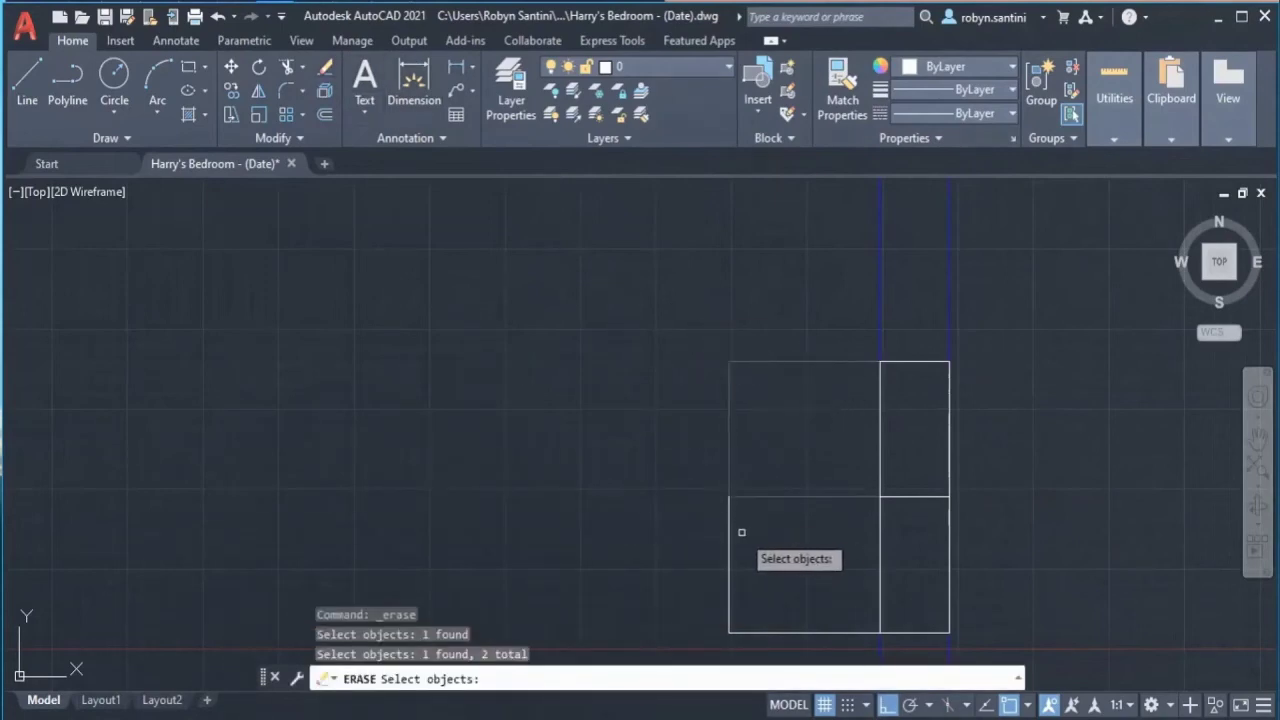
pyautogui.click(903, 495)
pyautogui.scroll(-2, 692, 280)
pyautogui.press('Return')
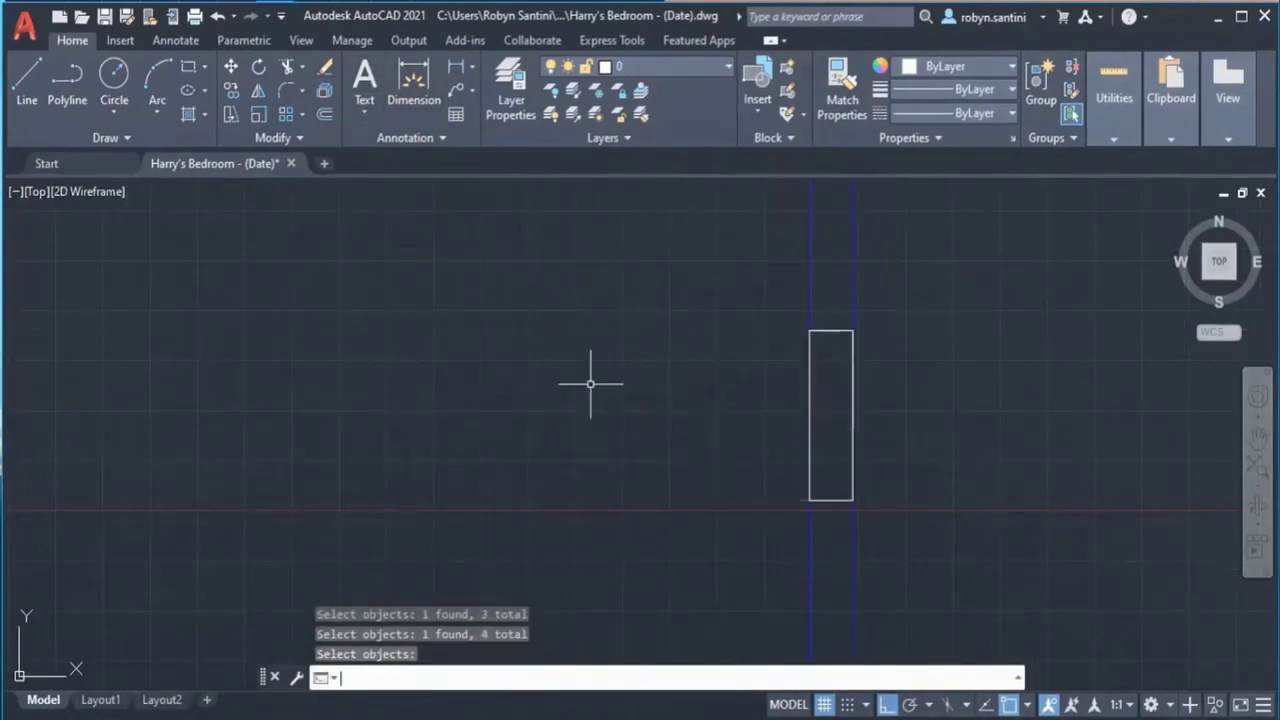
pyautogui.scroll(-3, 895, 424)
pyautogui.scroll(2, 896, 424)
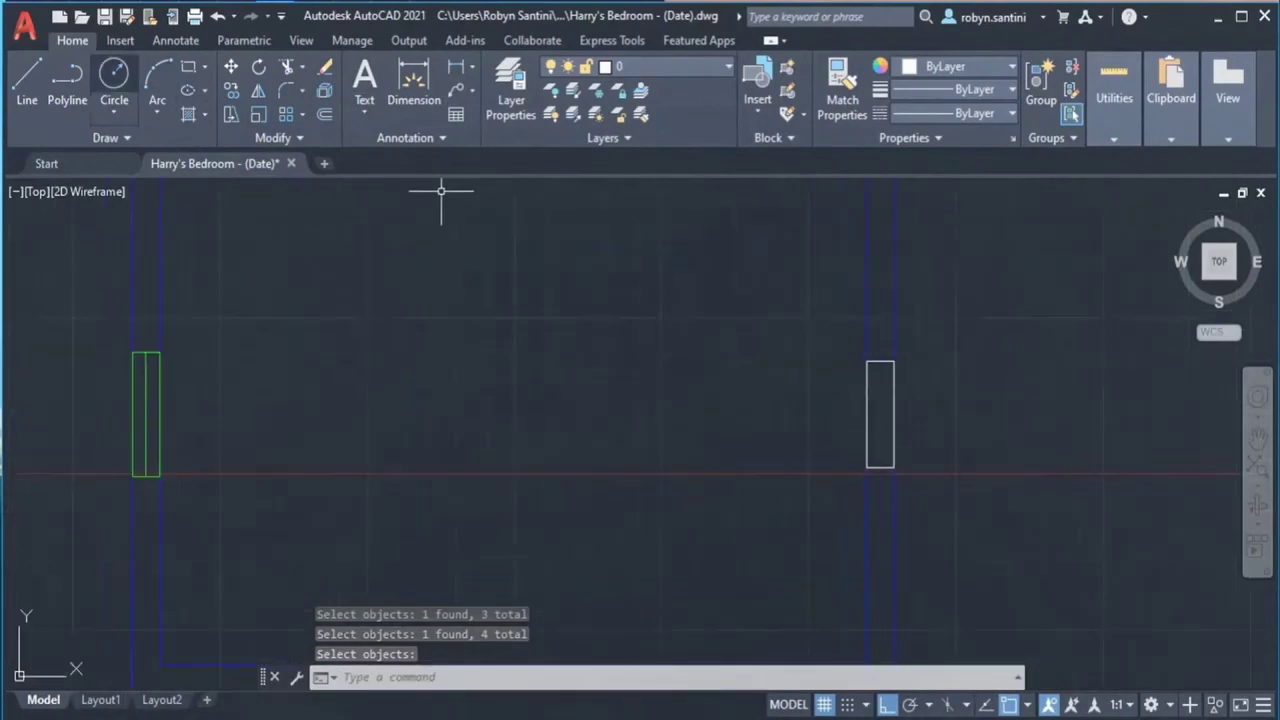
pyautogui.click(67, 78)
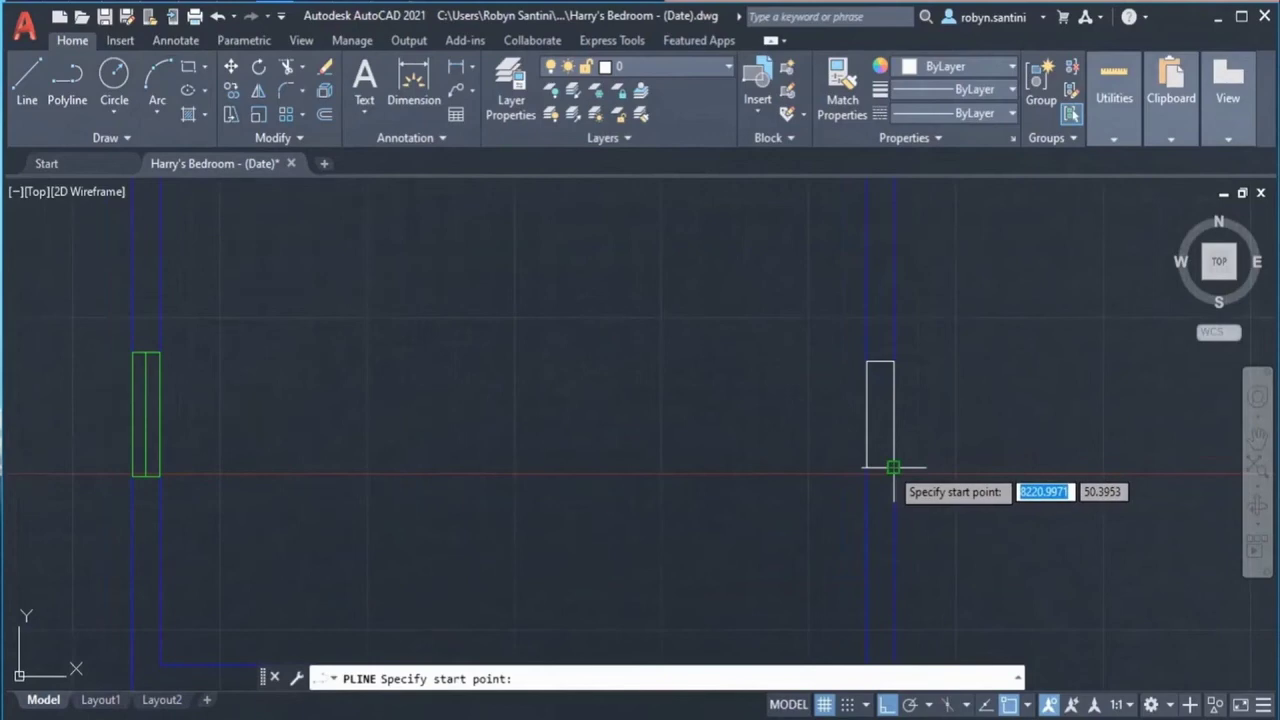
pyautogui.press('Escape')
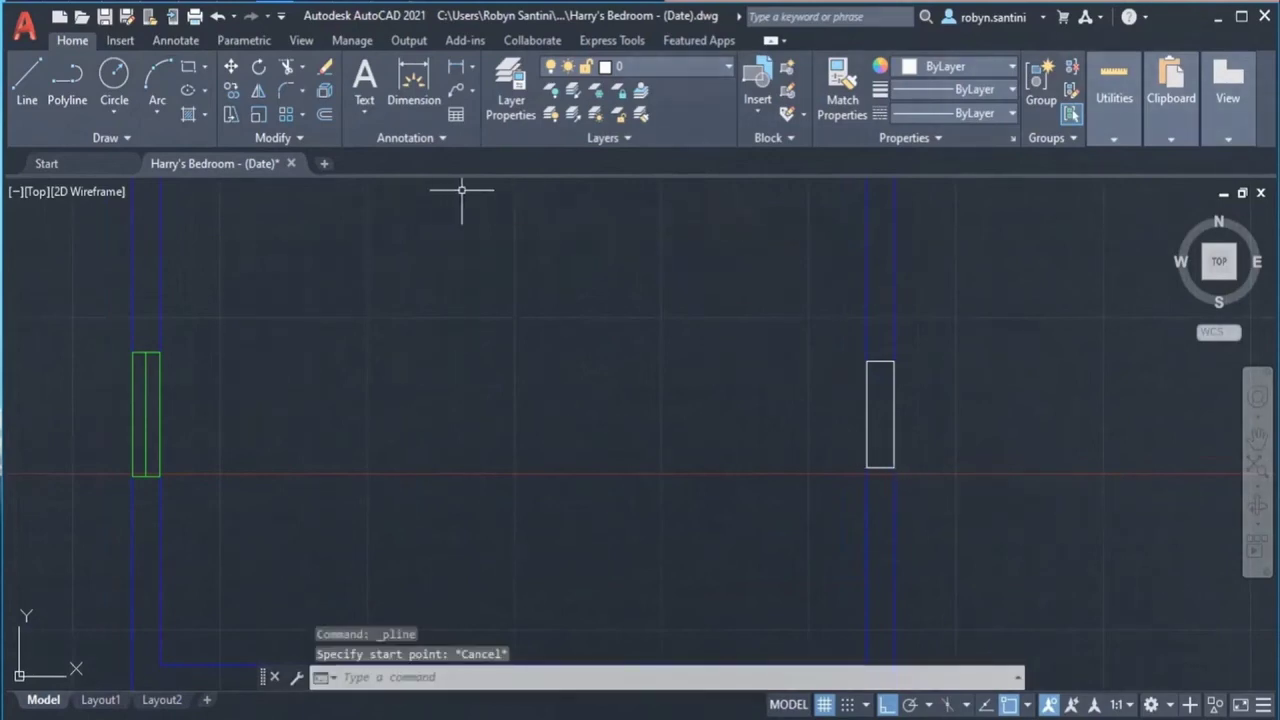
pyautogui.click(325, 66)
pyautogui.click(866, 402)
pyautogui.press('Escape')
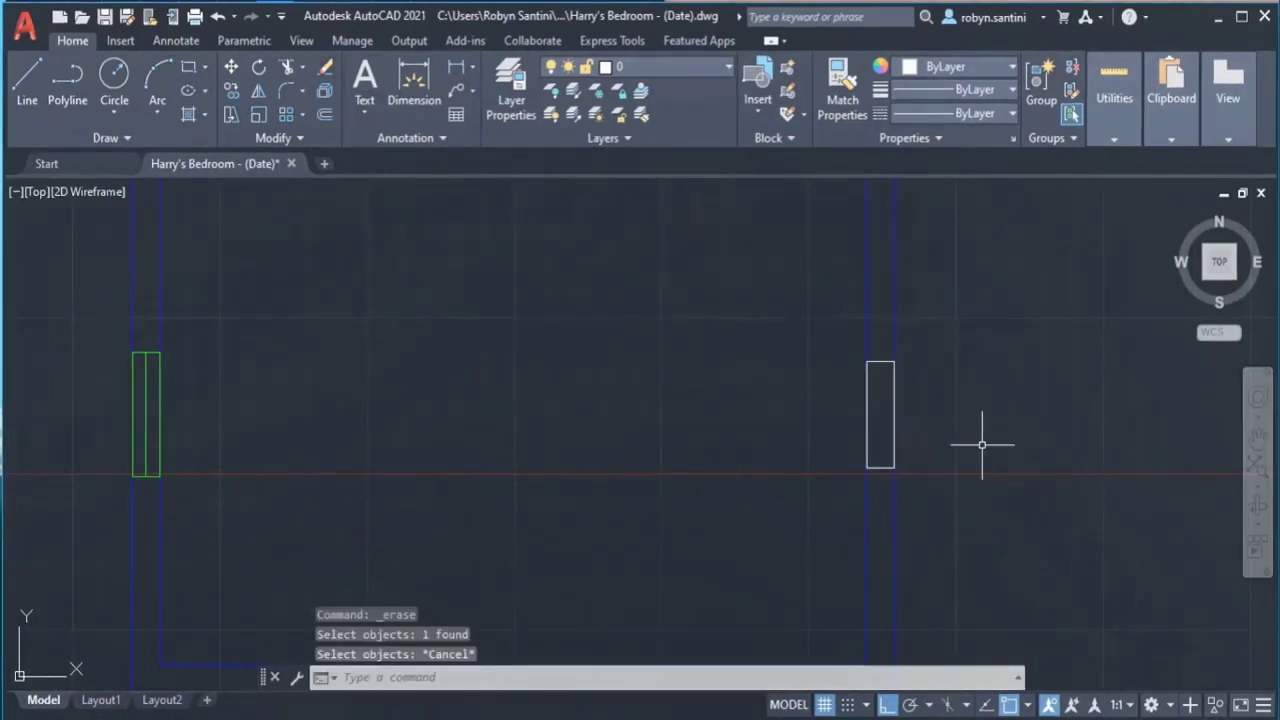
# Step: Draw an 850 long horizontal polyline into the room from the midpoint of the door rectangle's bottom edge
pyautogui.write('pl')
pyautogui.press('Return')
pyautogui.click(879, 466)
pyautogui.write('850')
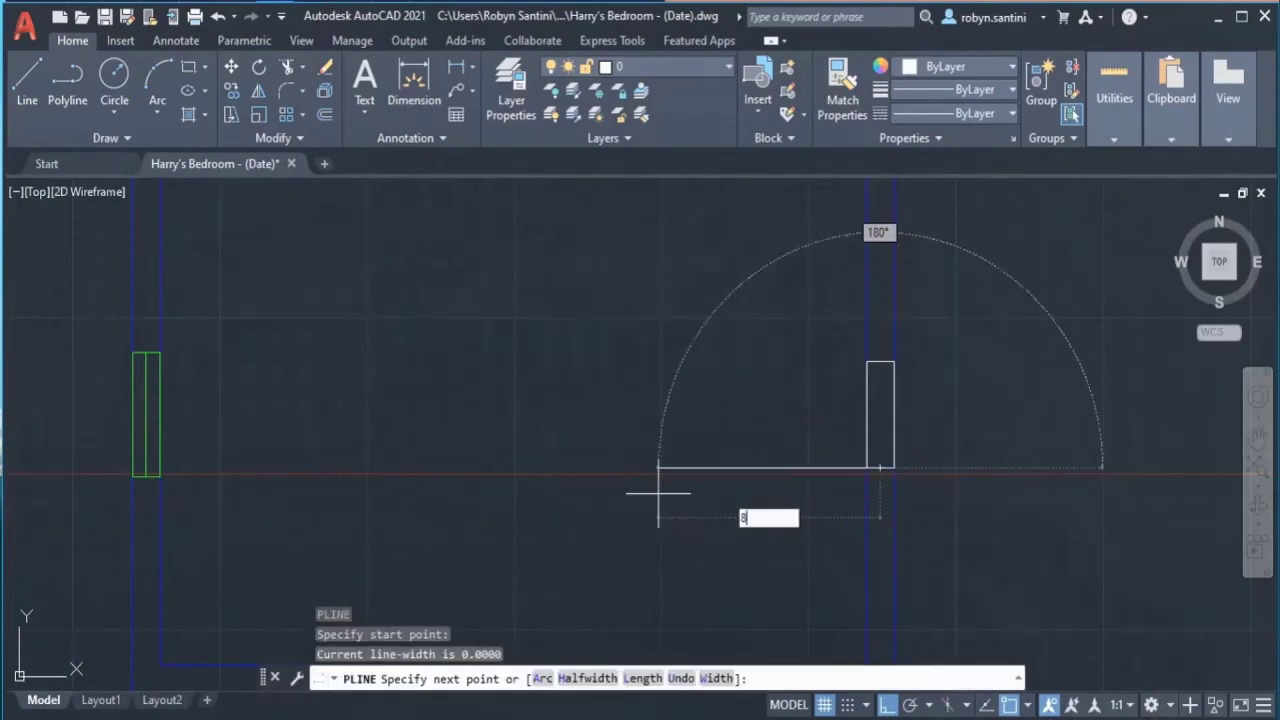
pyautogui.press('Return')
# Step: Draw a circle centred on the door rectangle's lower-left corner with its radius reaching the upper-left corner
pyautogui.click(114, 80)
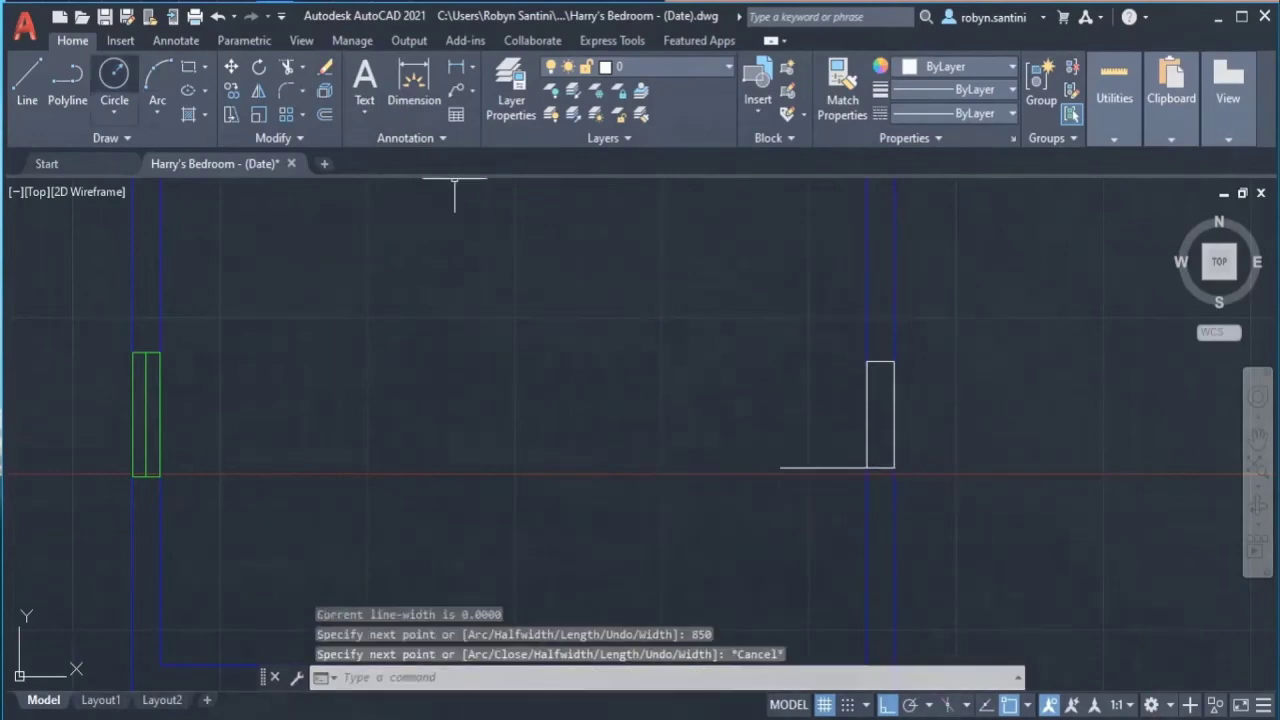
pyautogui.click(866, 467)
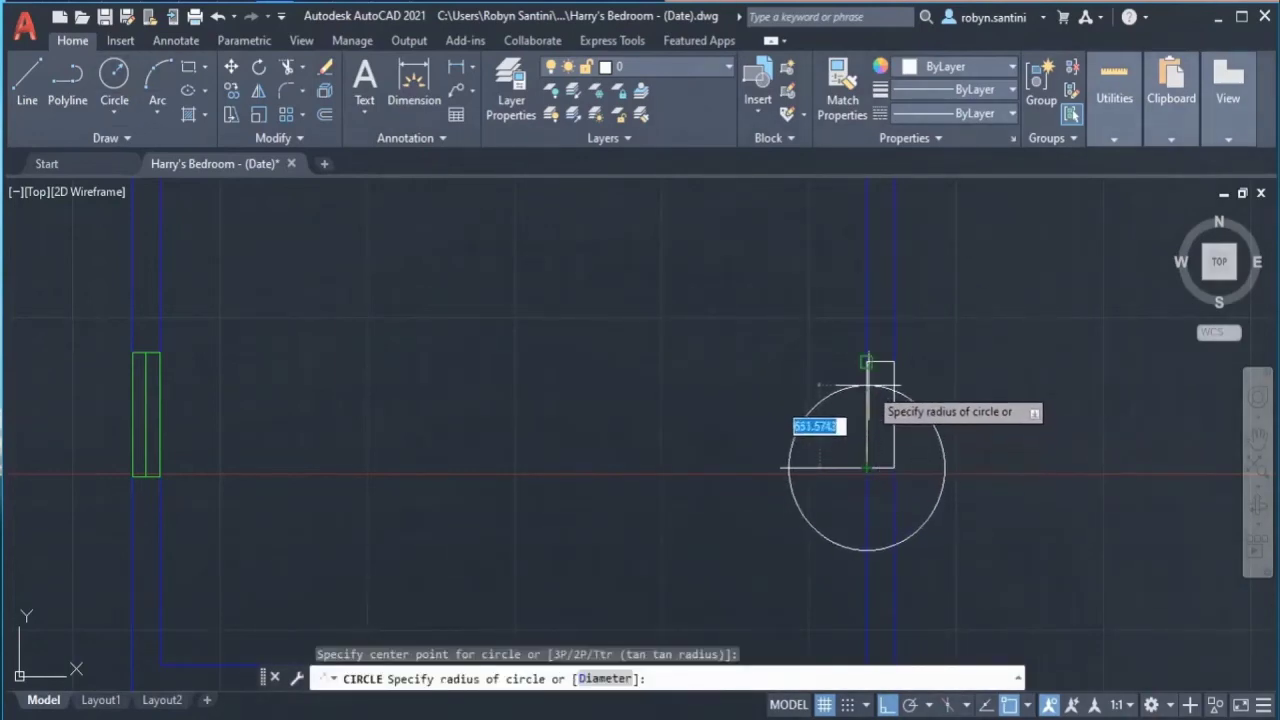
pyautogui.click(866, 362)
# Step: Stretch the door line's left end out to the circle and clear the selection
pyautogui.click(800, 468)
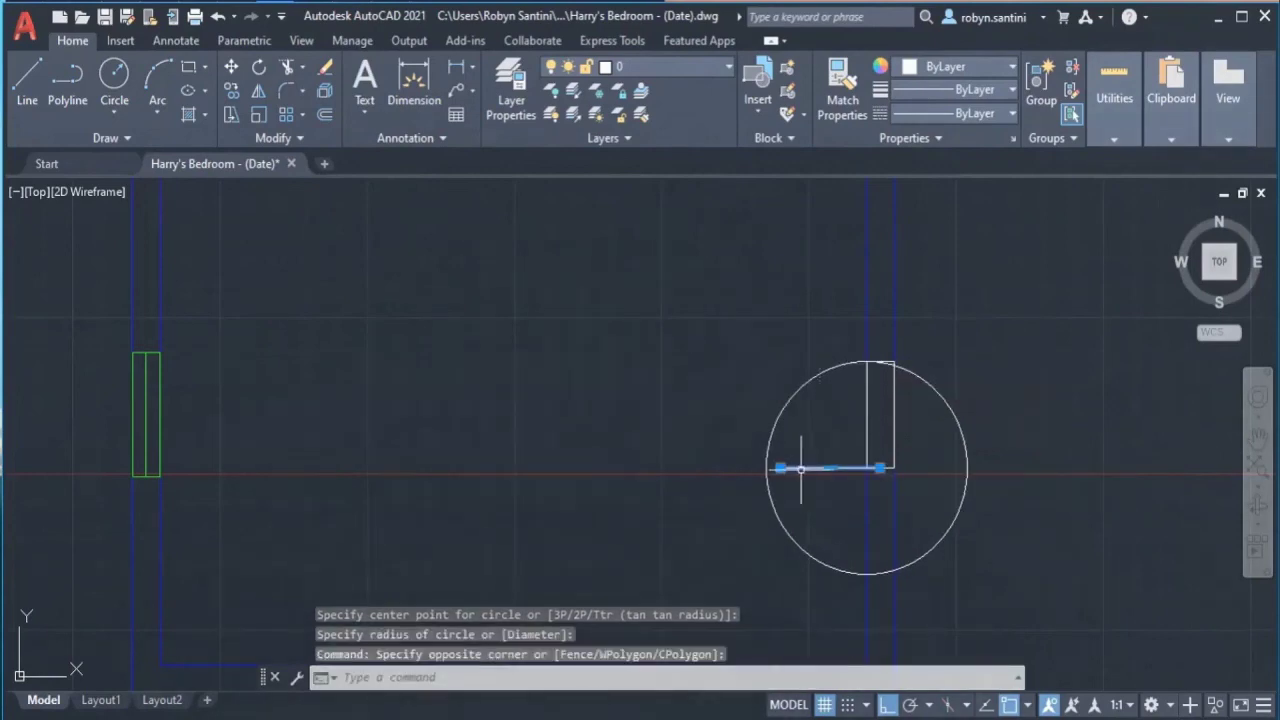
pyautogui.click(780, 467)
pyautogui.press('Escape')
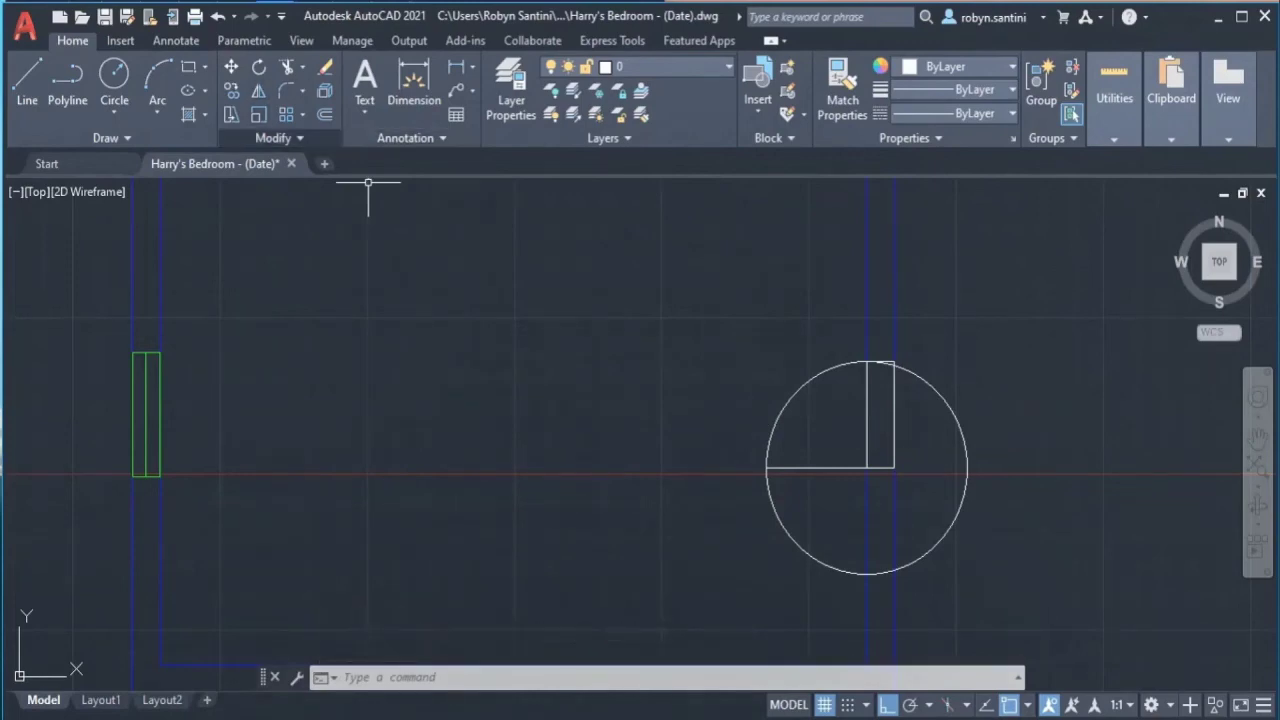
# Step: Trim the circle's right and lower portions, keeping the upper-left door swing arc that runs on to the rectangle's right side
pyautogui.click(273, 137)
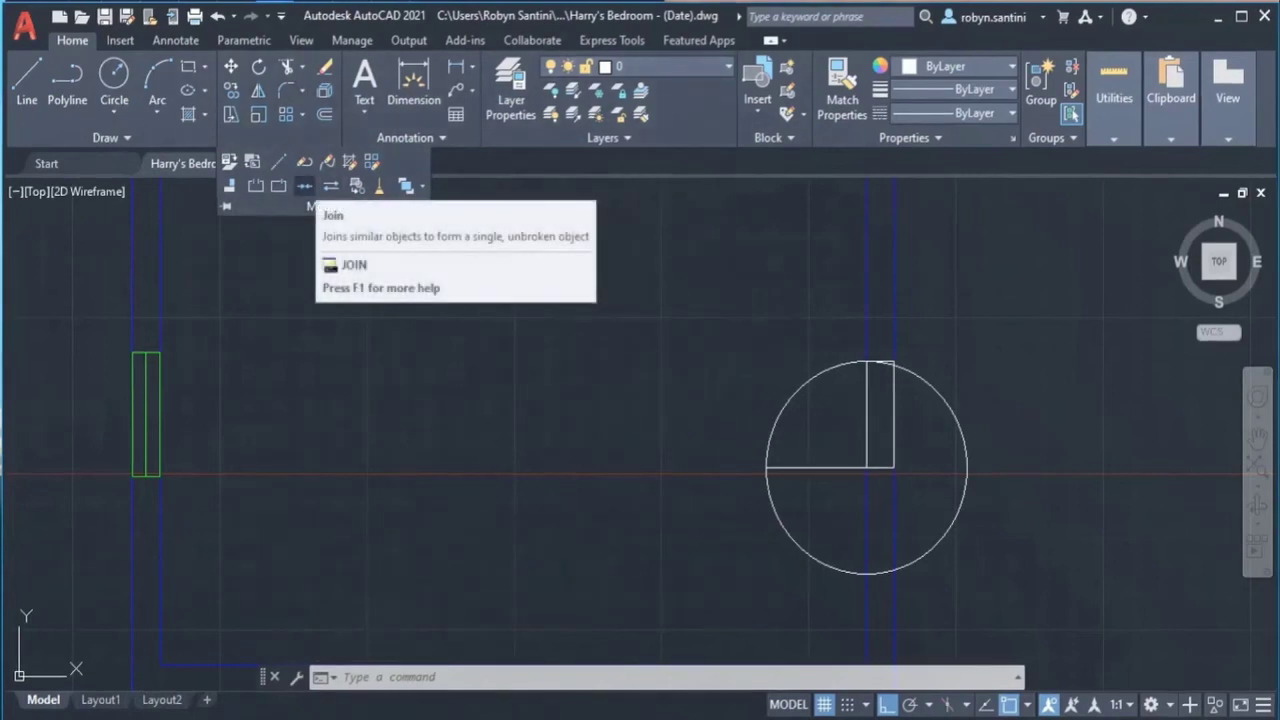
pyautogui.write('TRIM')
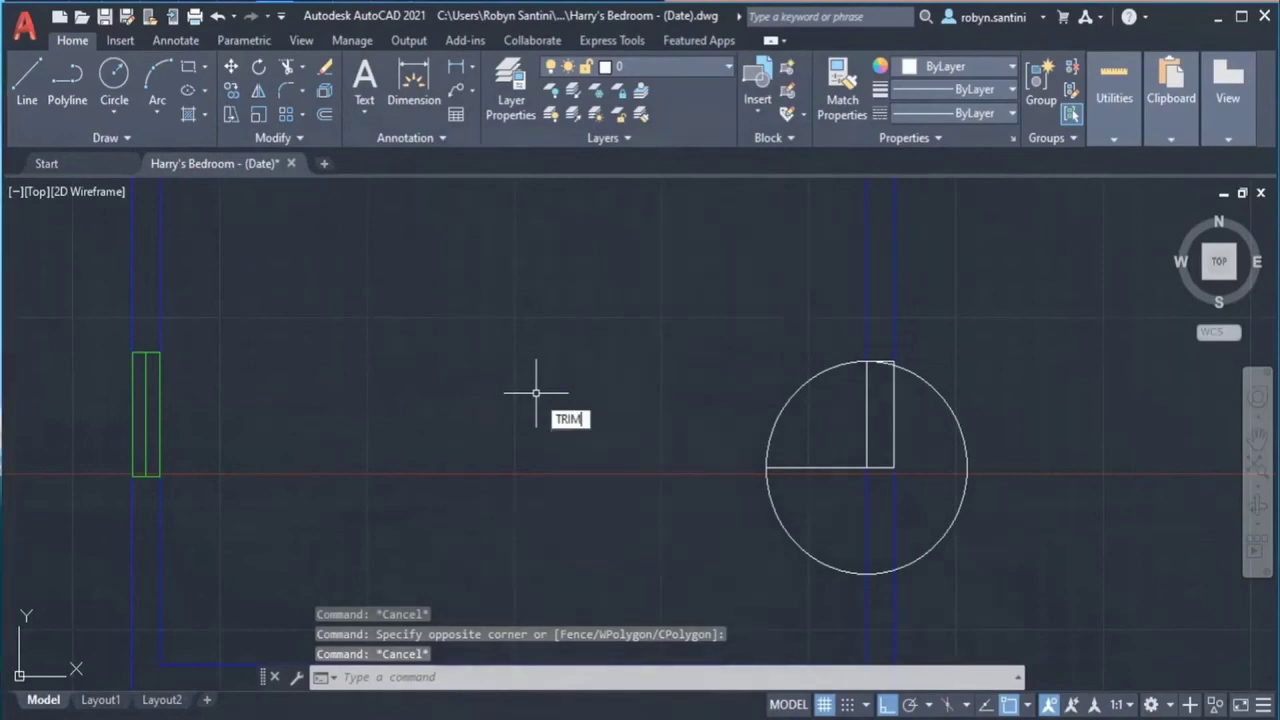
pyautogui.press('Return')
pyautogui.moveTo(651, 334); pyautogui.dragTo(975, 590)
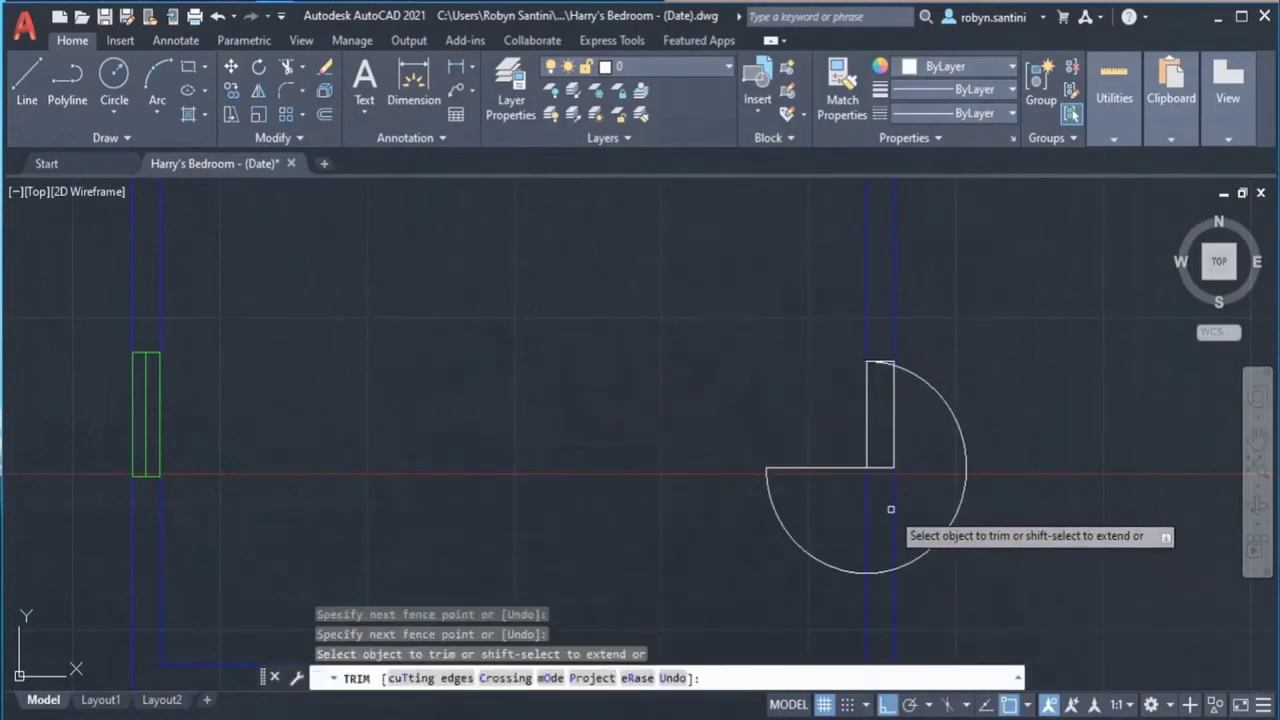
pyautogui.hotkey('ctrl', 'z')
pyautogui.click(934, 378)
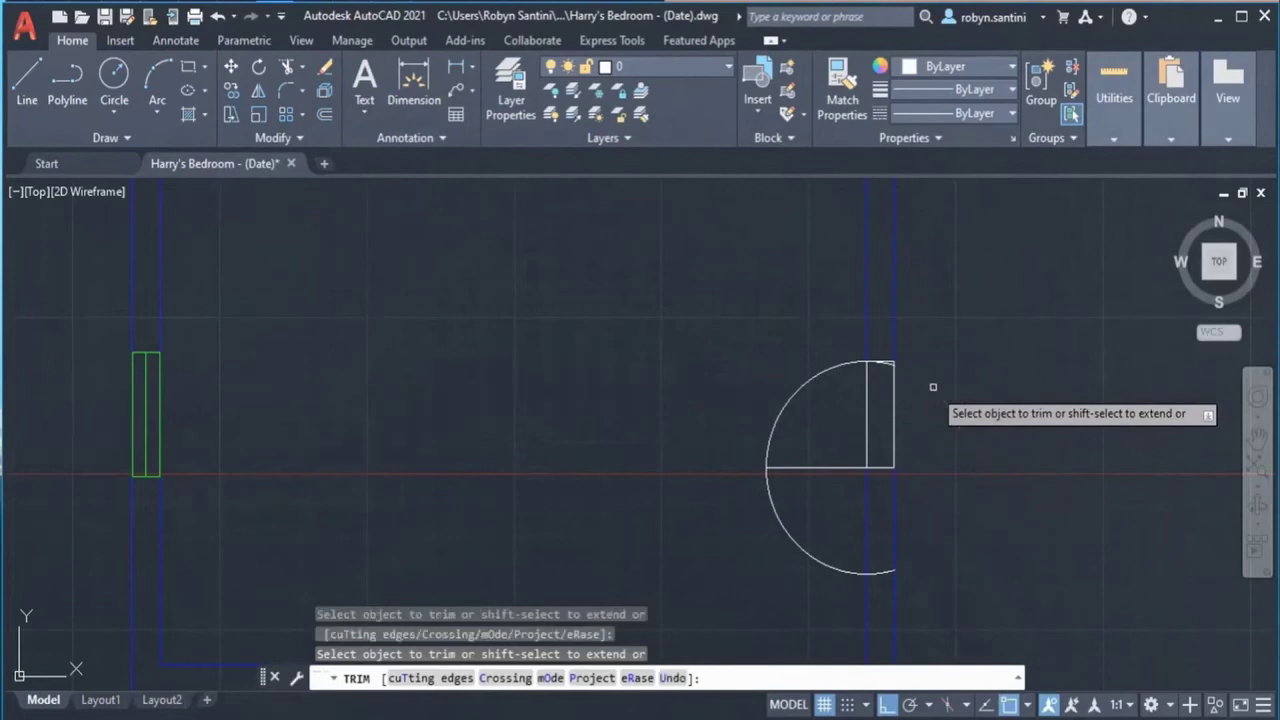
pyautogui.click(880, 571)
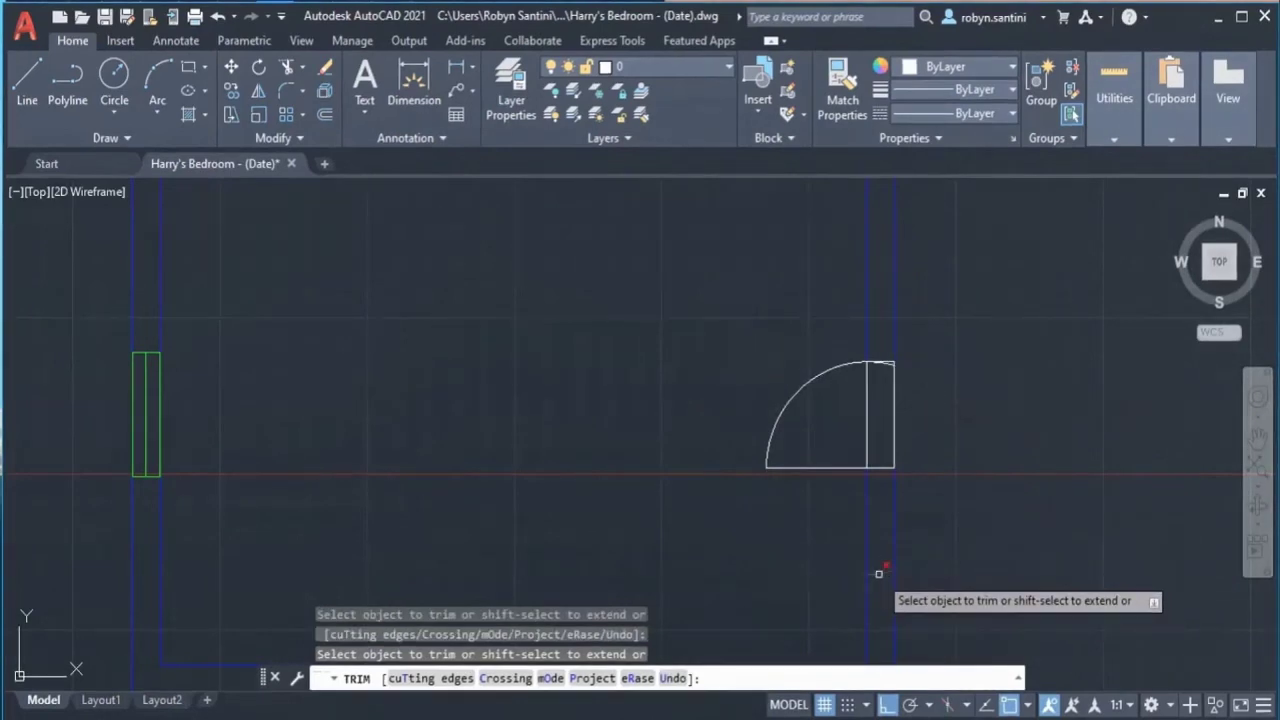
# Step: Trim away the rectangle's sides and top edge together with the wall lines inside the door opening
pyautogui.moveTo(886, 380)
pyautogui.mouseDown()
pyautogui.moveTo(859, 389)
pyautogui.moveTo(900, 418)
pyautogui.mouseUp()
pyautogui.scroll(5, 889, 362)
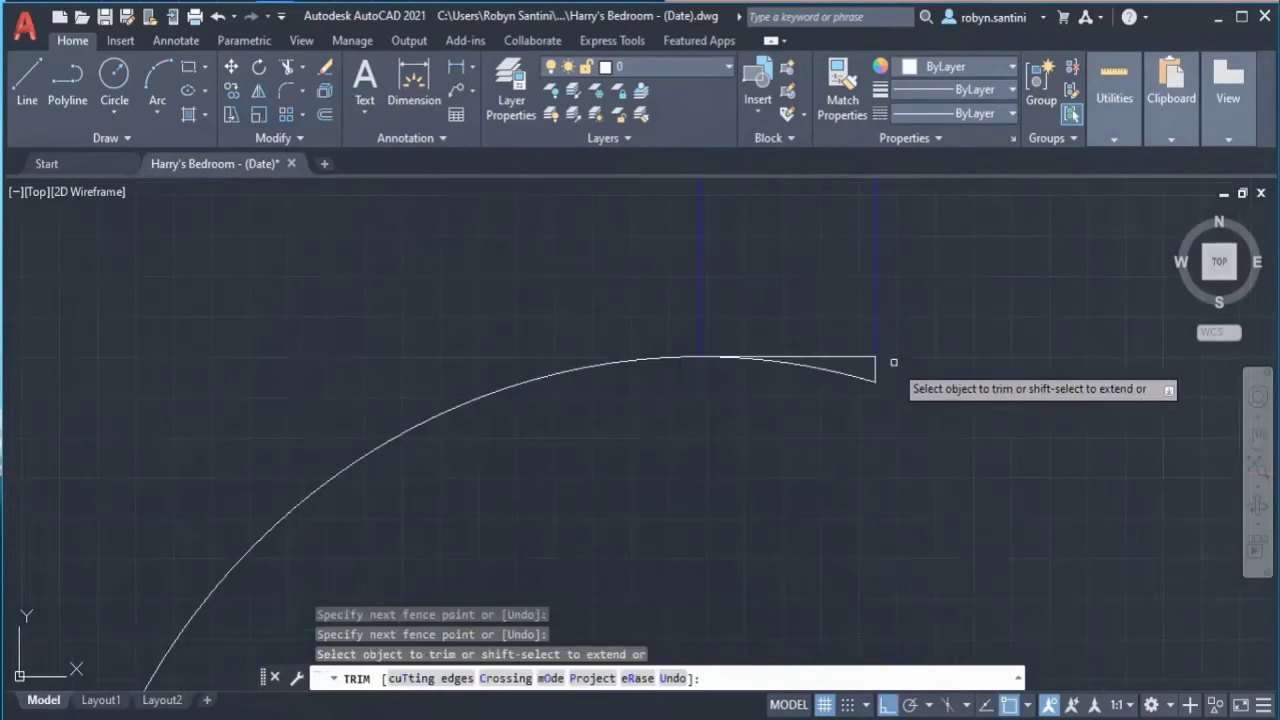
pyautogui.moveTo(871, 362)
pyautogui.mouseDown()
pyautogui.moveTo(846, 325)
pyautogui.moveTo(900, 337)
pyautogui.moveTo(854, 311)
pyautogui.mouseUp()
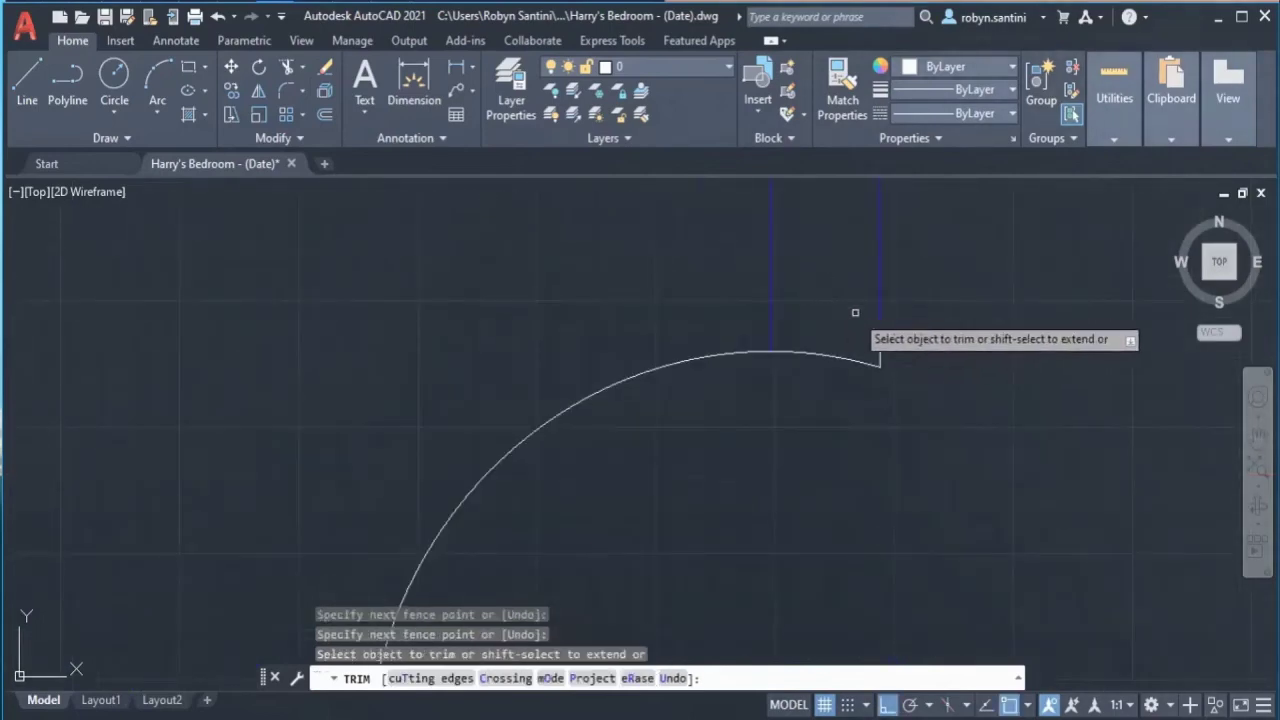
pyautogui.scroll(-5, 900, 340)
pyautogui.press('Escape')
# Step: Assign the door line and swing arc in the right wall to the WINDOWS & DOORS layer and clear the selection
pyautogui.click(666, 277)
pyautogui.click(953, 505)
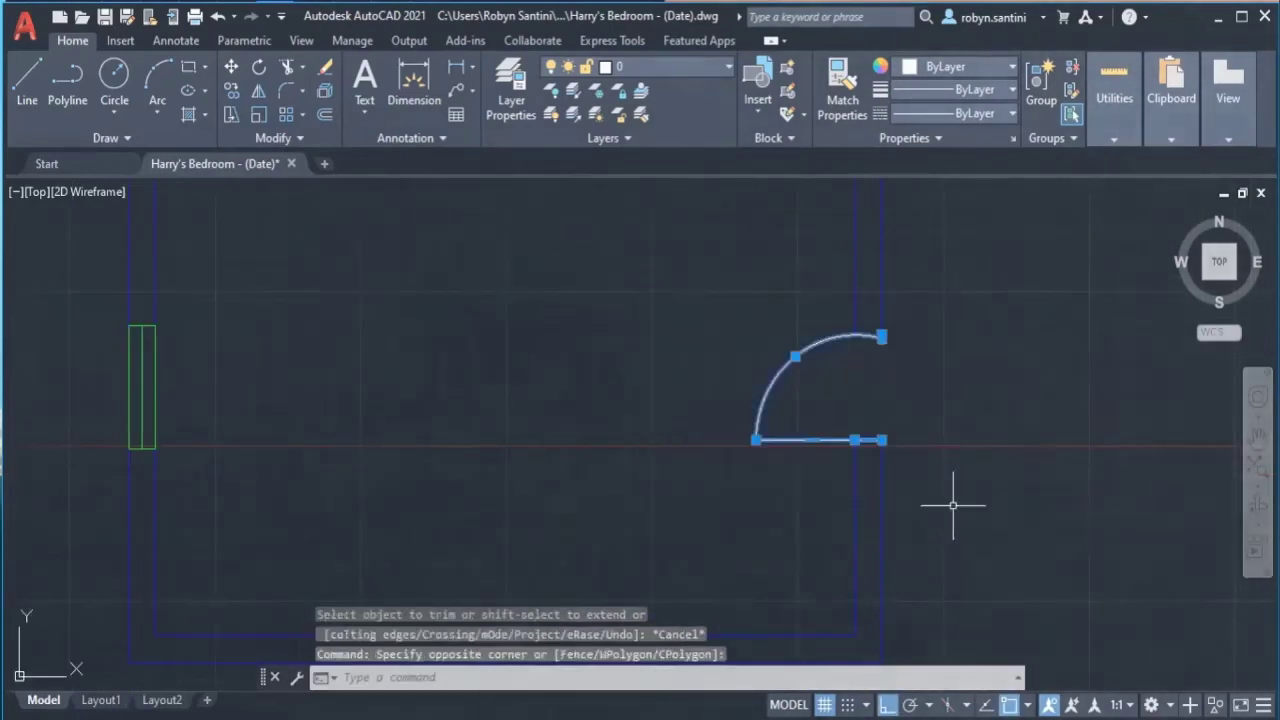
pyautogui.click(665, 66)
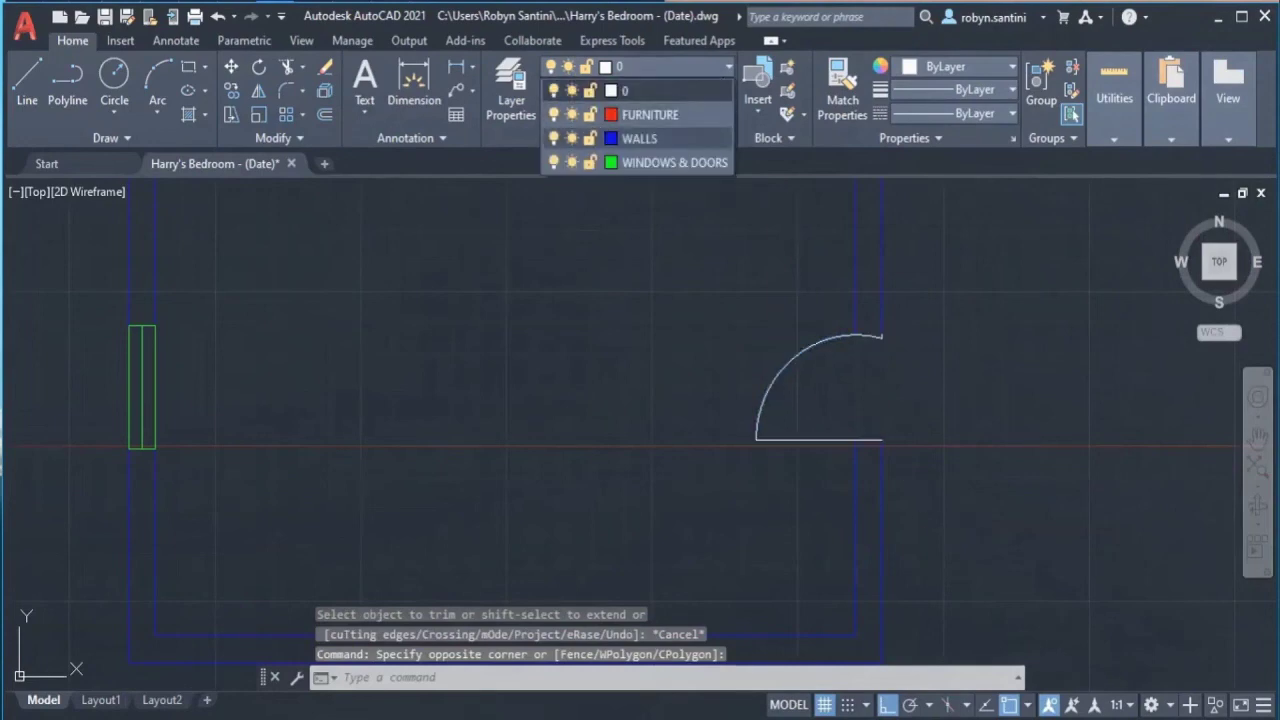
pyautogui.click(680, 246)
pyautogui.press('Escape')
pyautogui.scroll(-3, 940, 452)
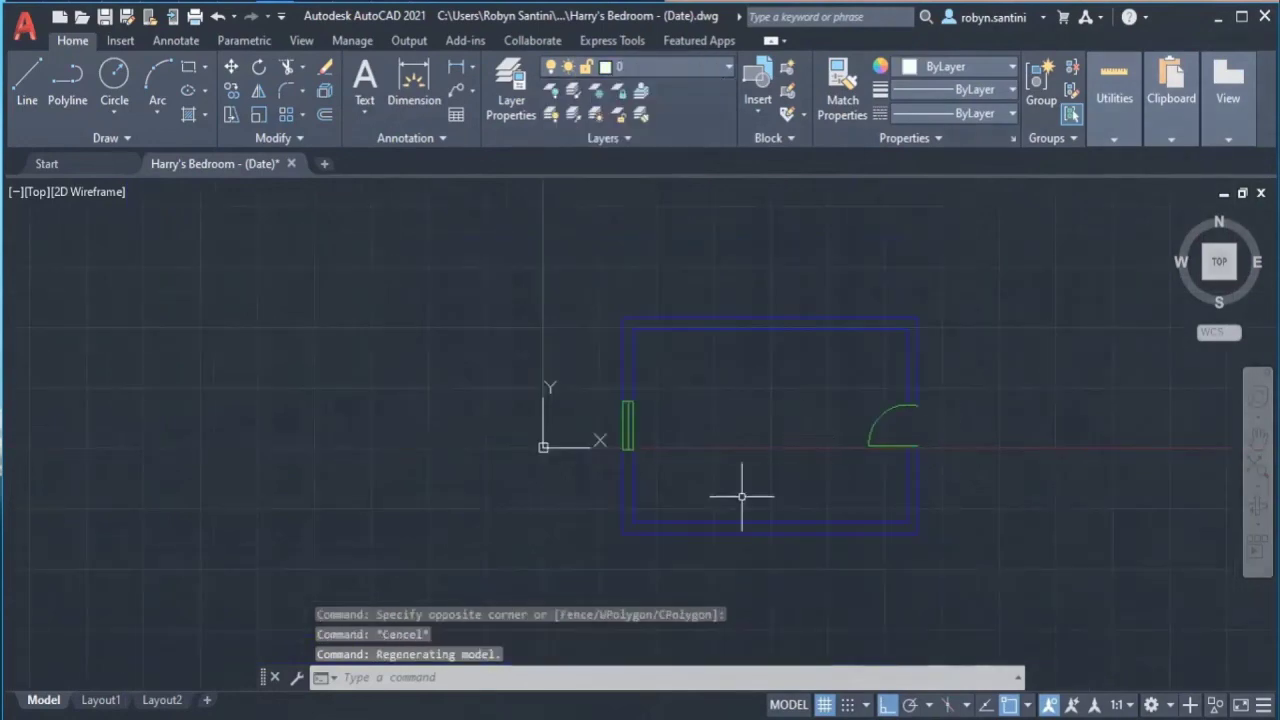
# Step: Hatch the upper and lower wall sections between the inner and outer outlines with the ANSI32 pattern
pyautogui.moveTo(741, 450); pyautogui.dragTo(646, 418, button='middle')
pyautogui.scroll(2, 712, 432)
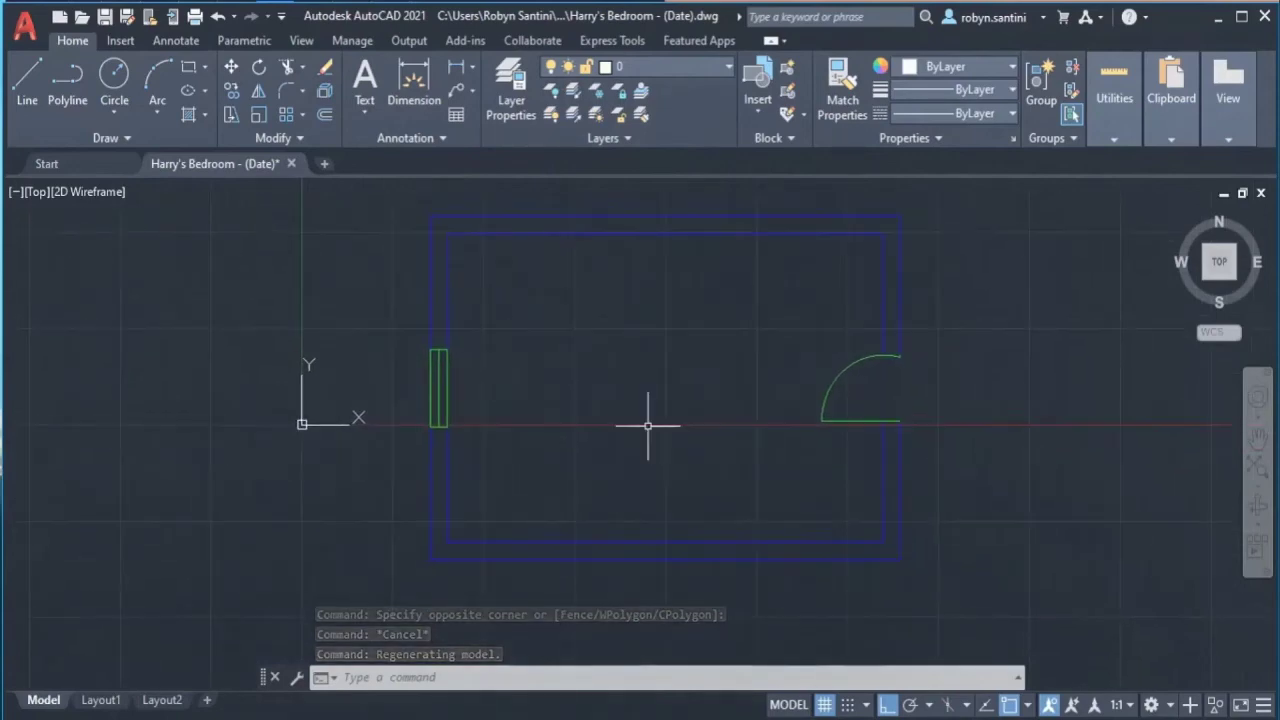
pyautogui.click(188, 114)
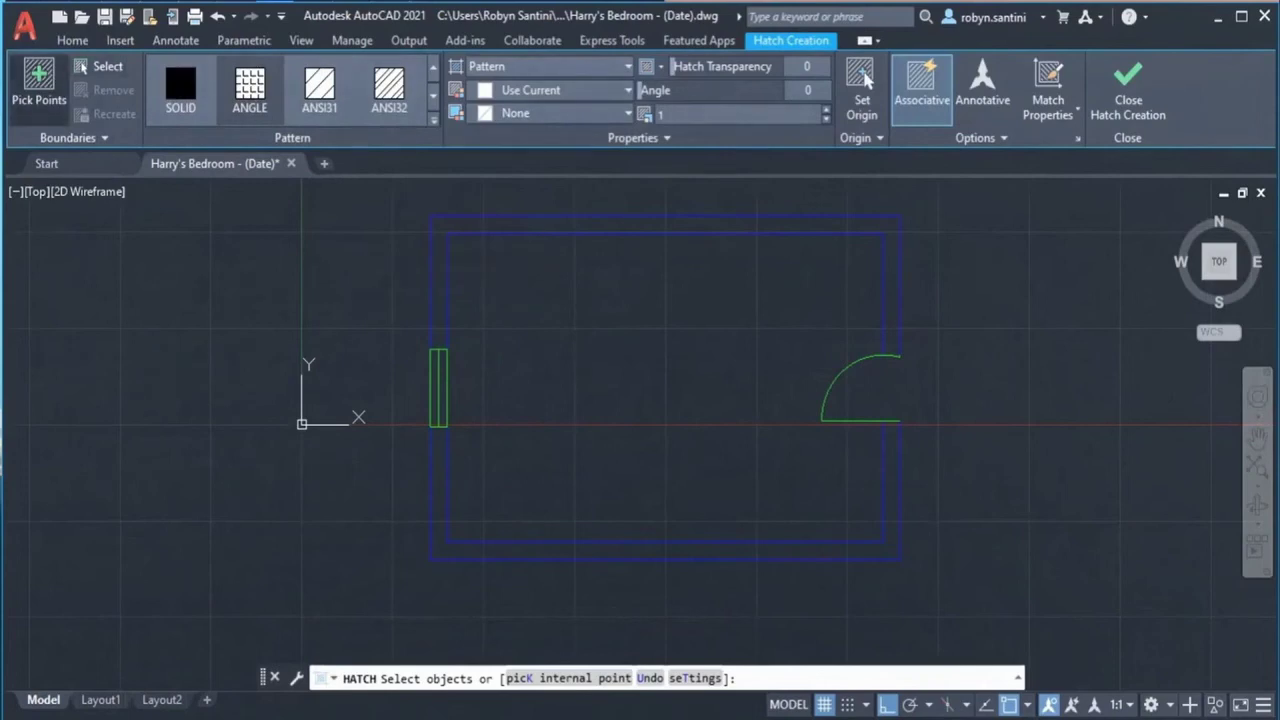
pyautogui.write('k')
pyautogui.press('Return')
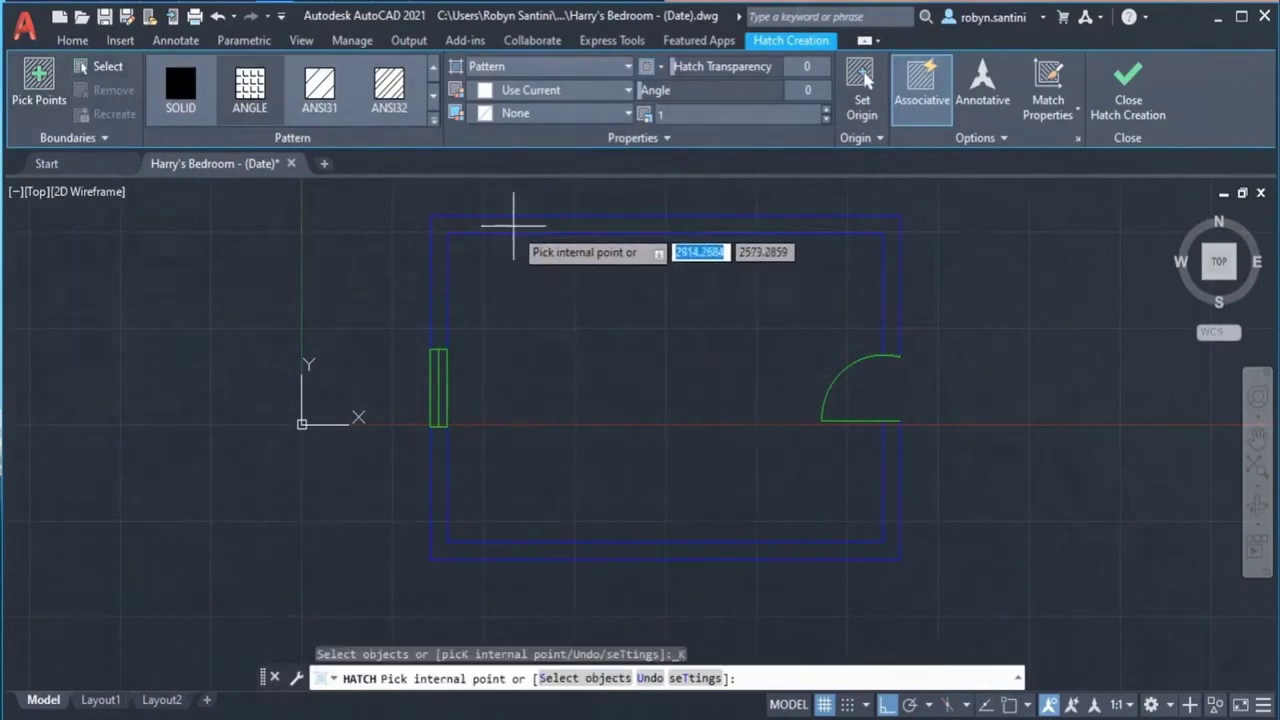
pyautogui.click(389, 88)
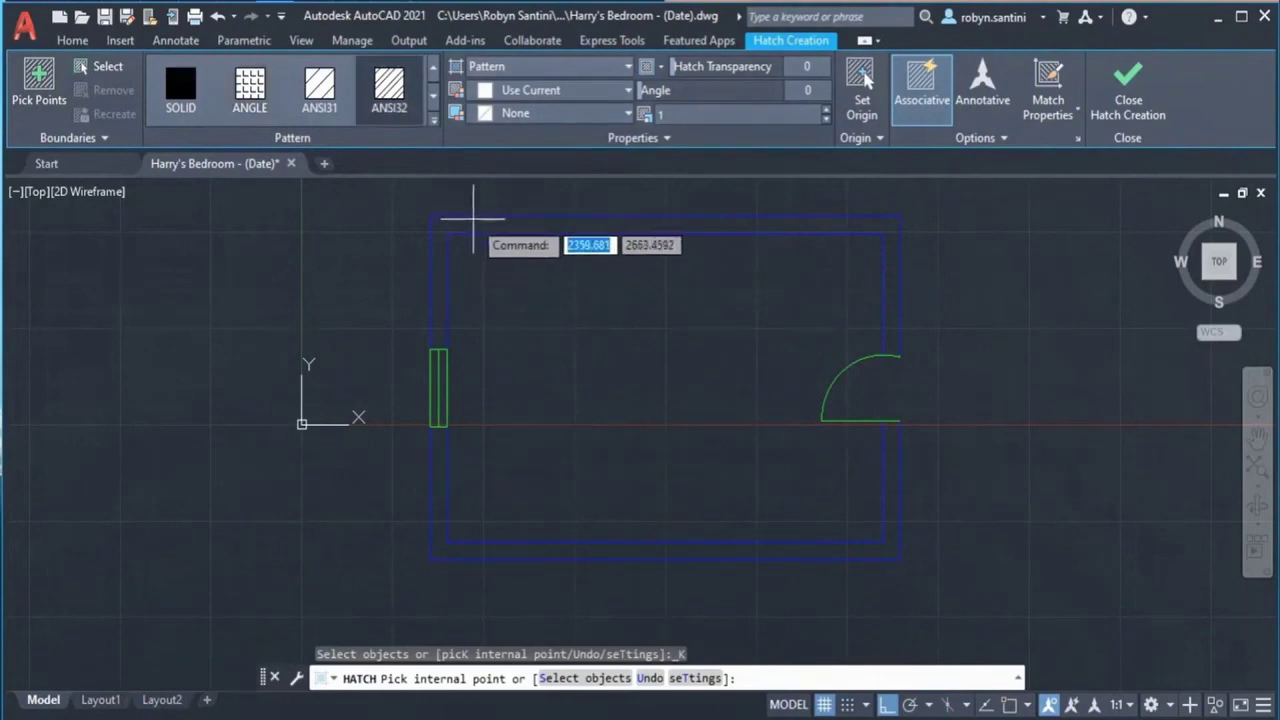
pyautogui.click(473, 220)
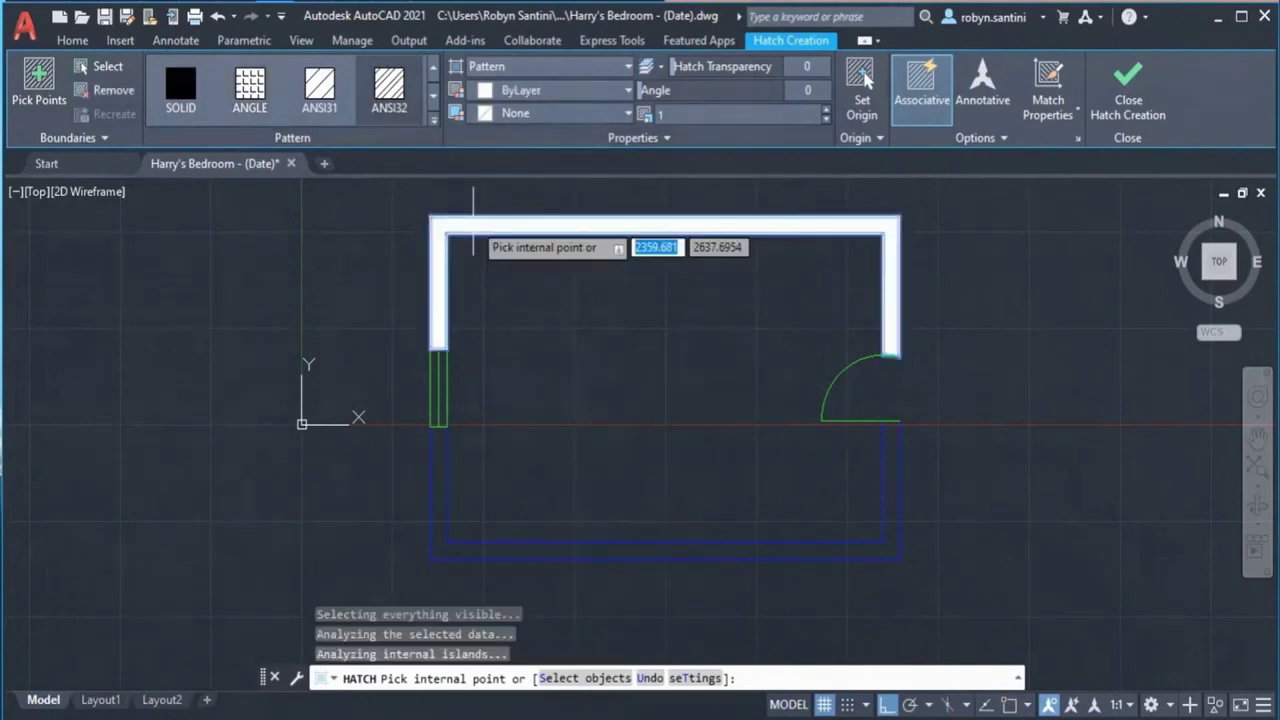
pyautogui.click(437, 465)
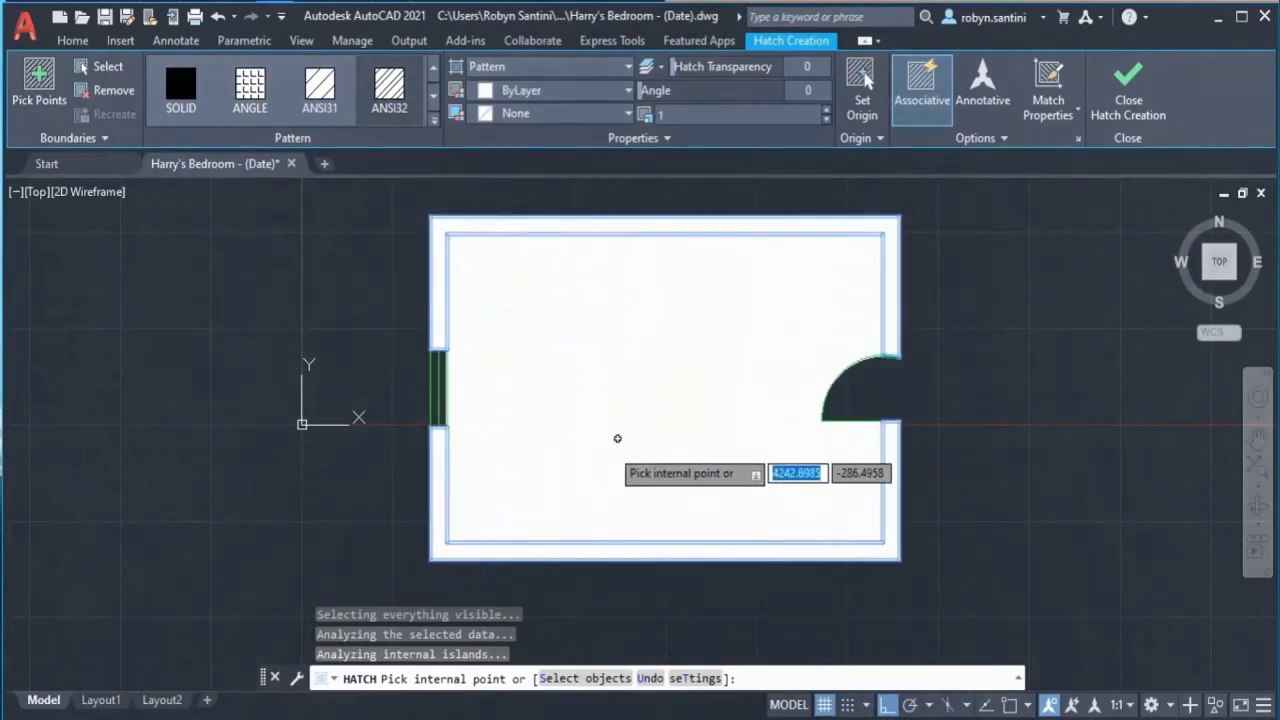
pyautogui.press('Return')
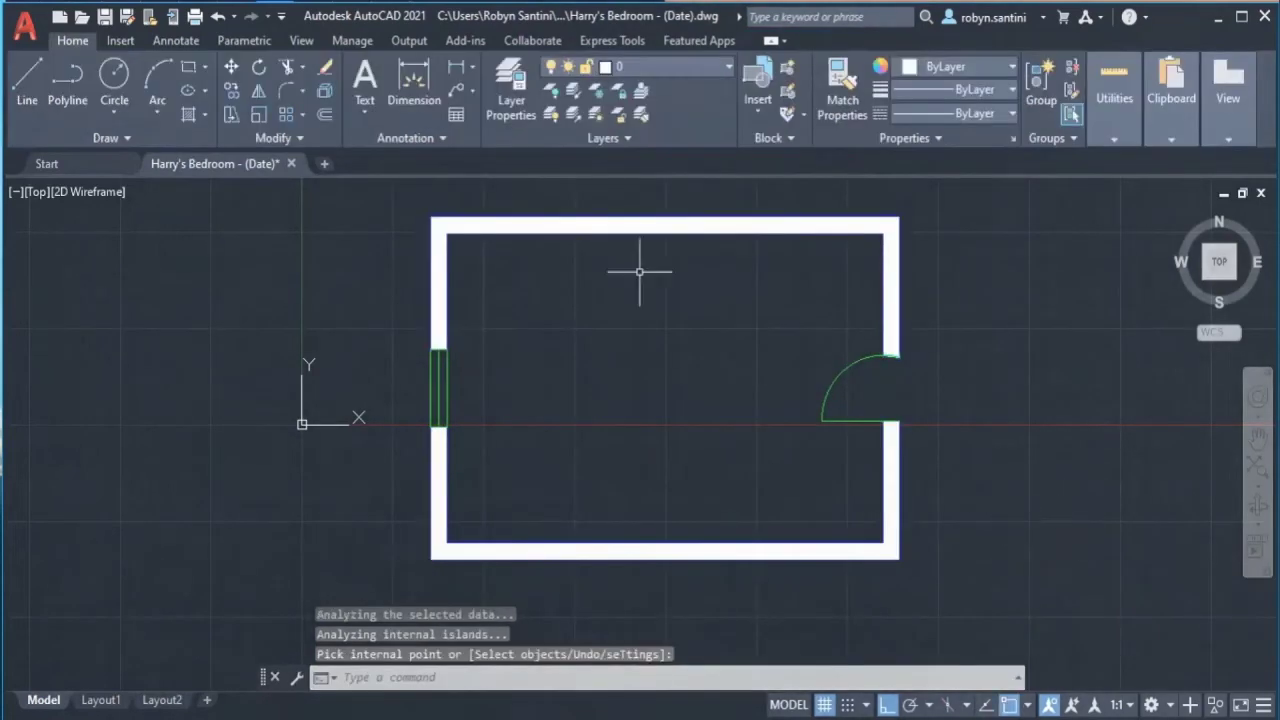
# Step: Set the wall hatch's pattern scale to 10 and deselect the hatch
pyautogui.click(466, 224)
pyautogui.press('Escape')
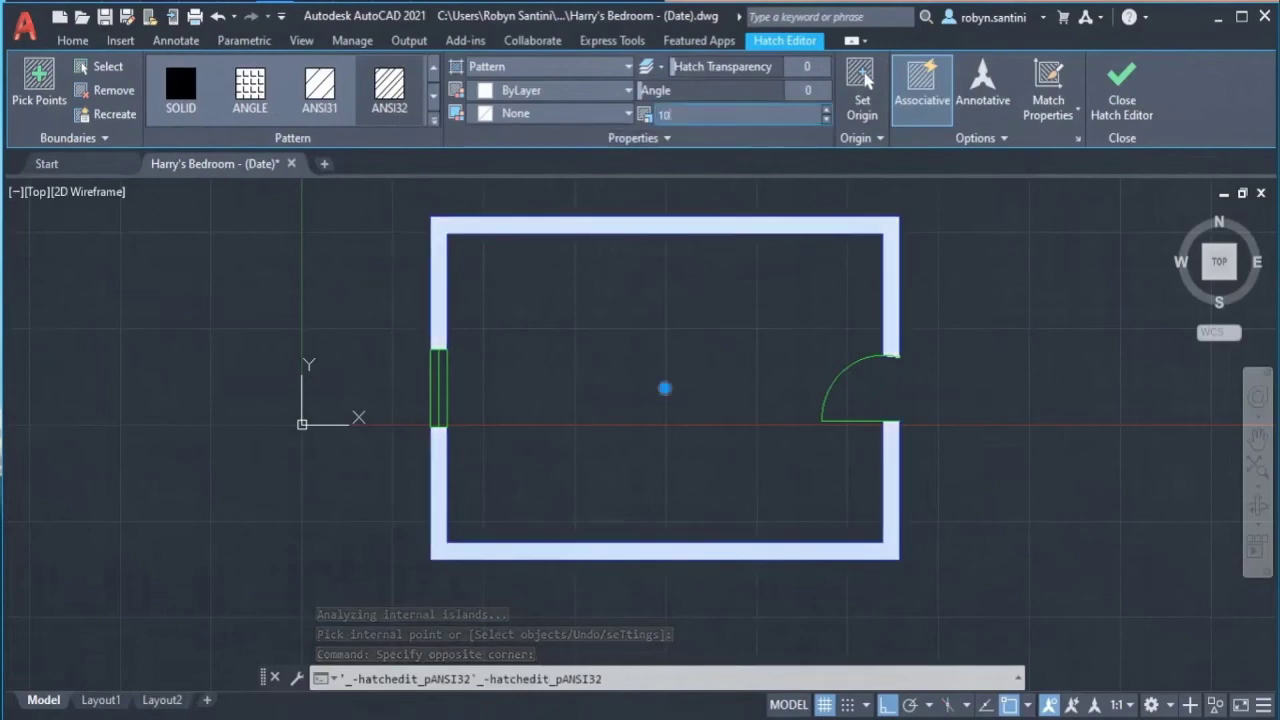
pyautogui.write('0')
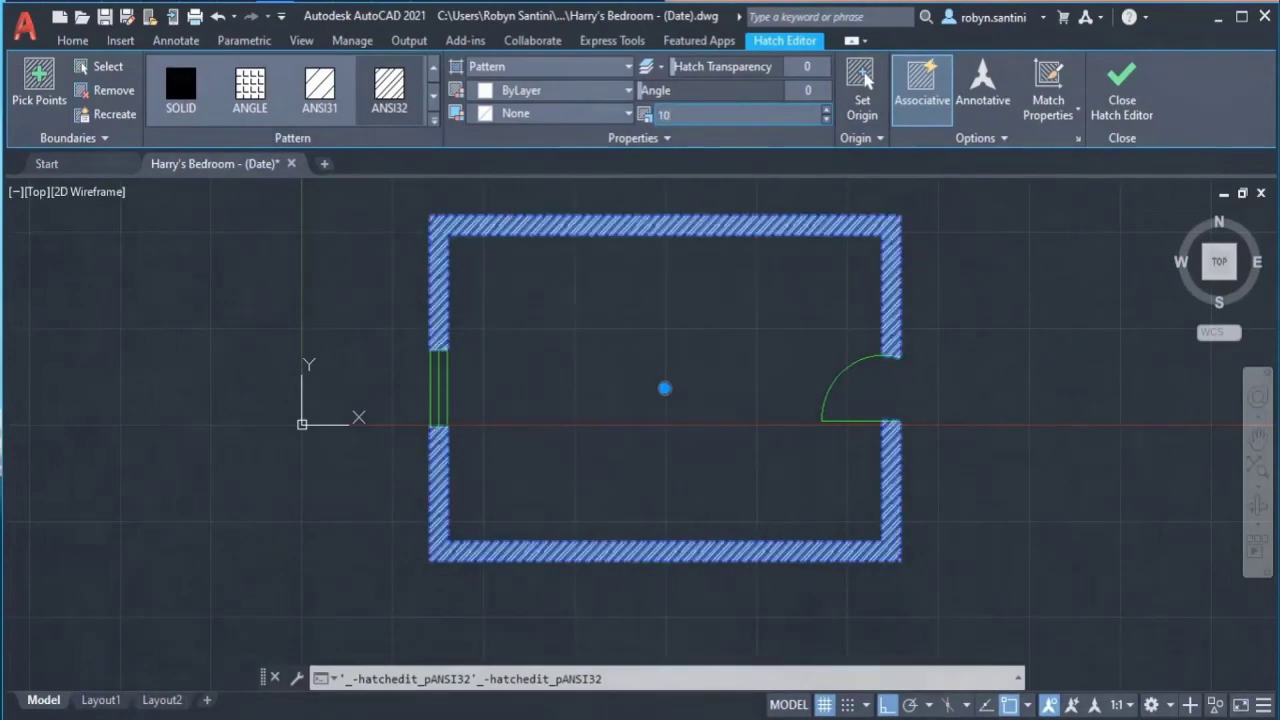
pyautogui.press('Escape')
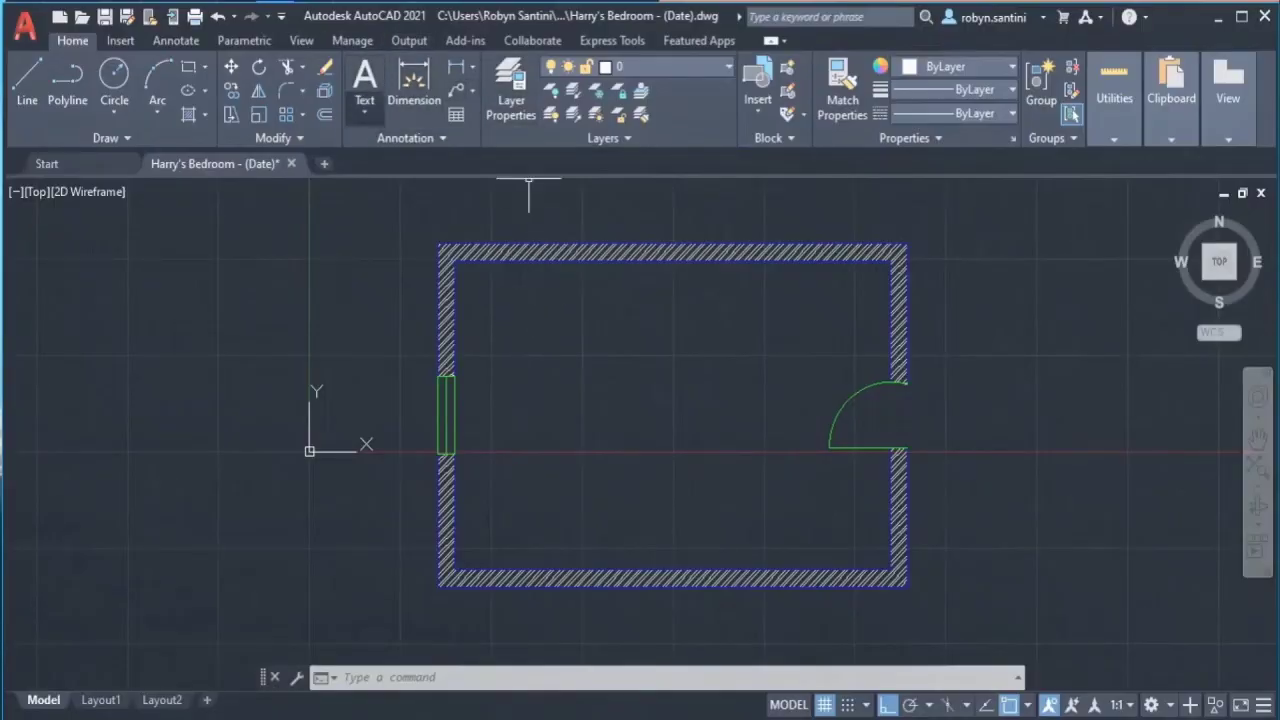
# Step: Create a new layer called ANNOTATION and give it index color 220
pyautogui.click(511, 92)
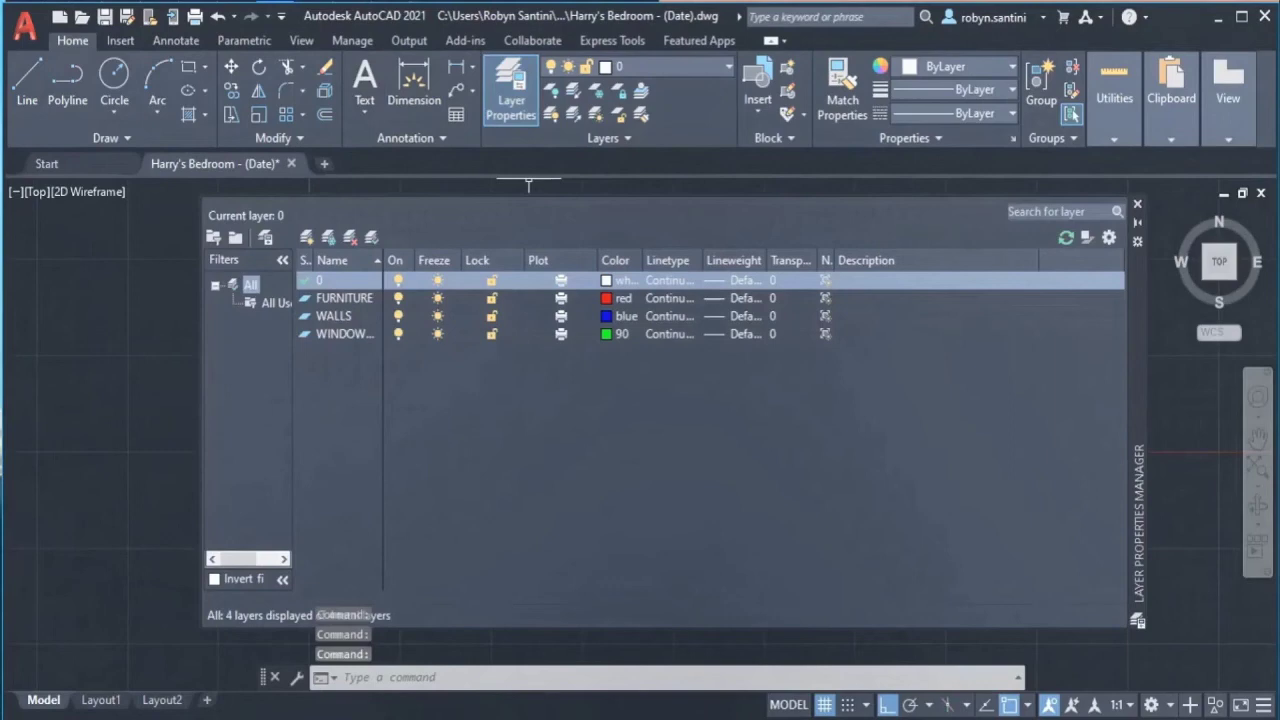
pyautogui.click(306, 237)
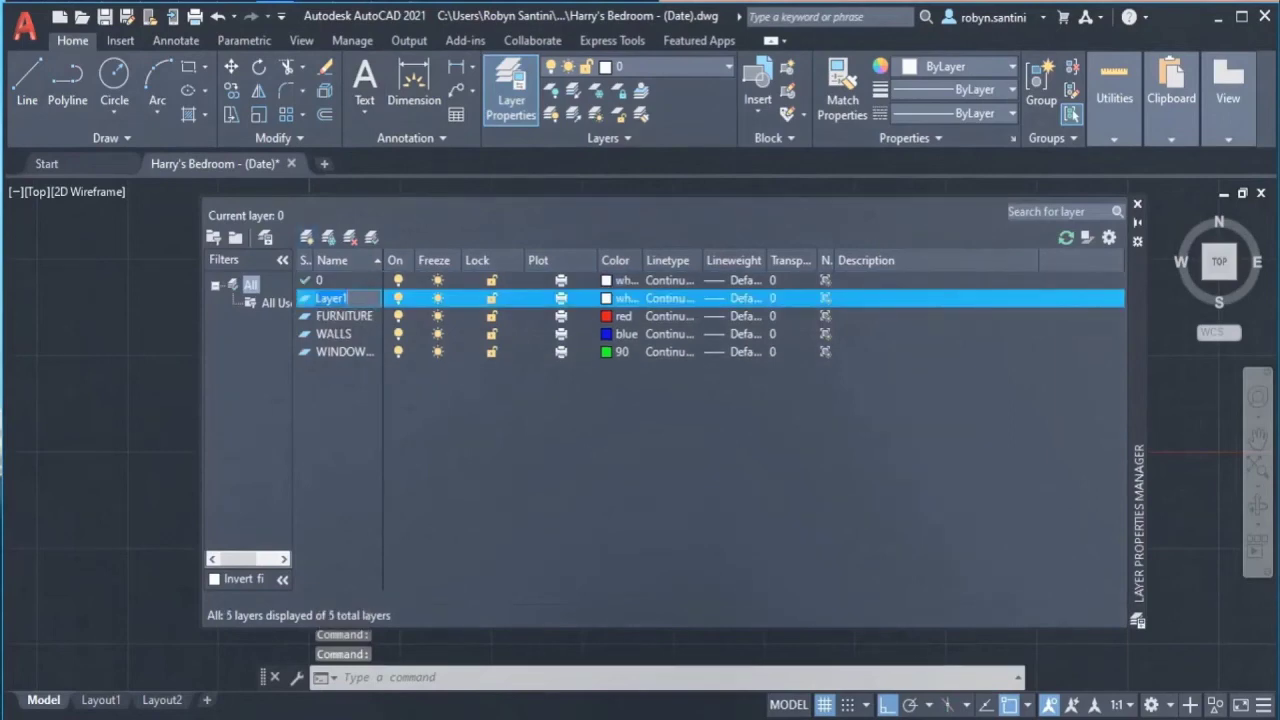
pyautogui.write('ANNOTATION')
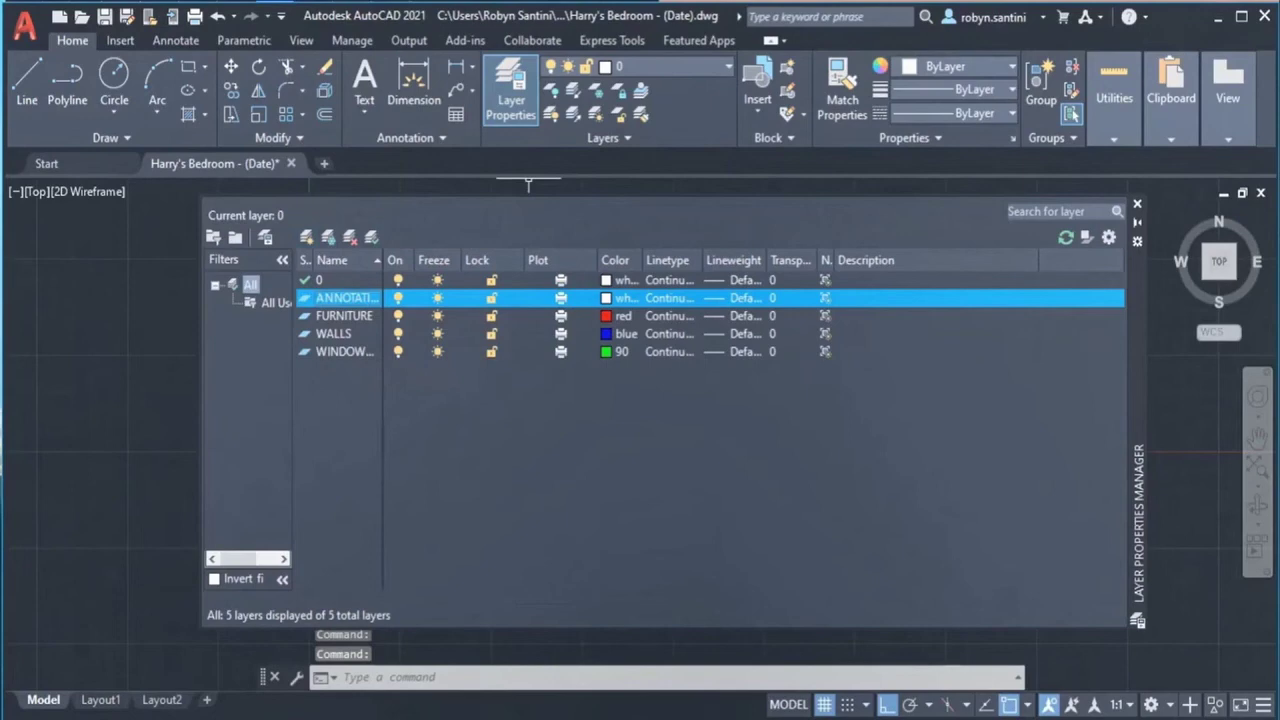
pyautogui.click(618, 298)
pyautogui.click(763, 302)
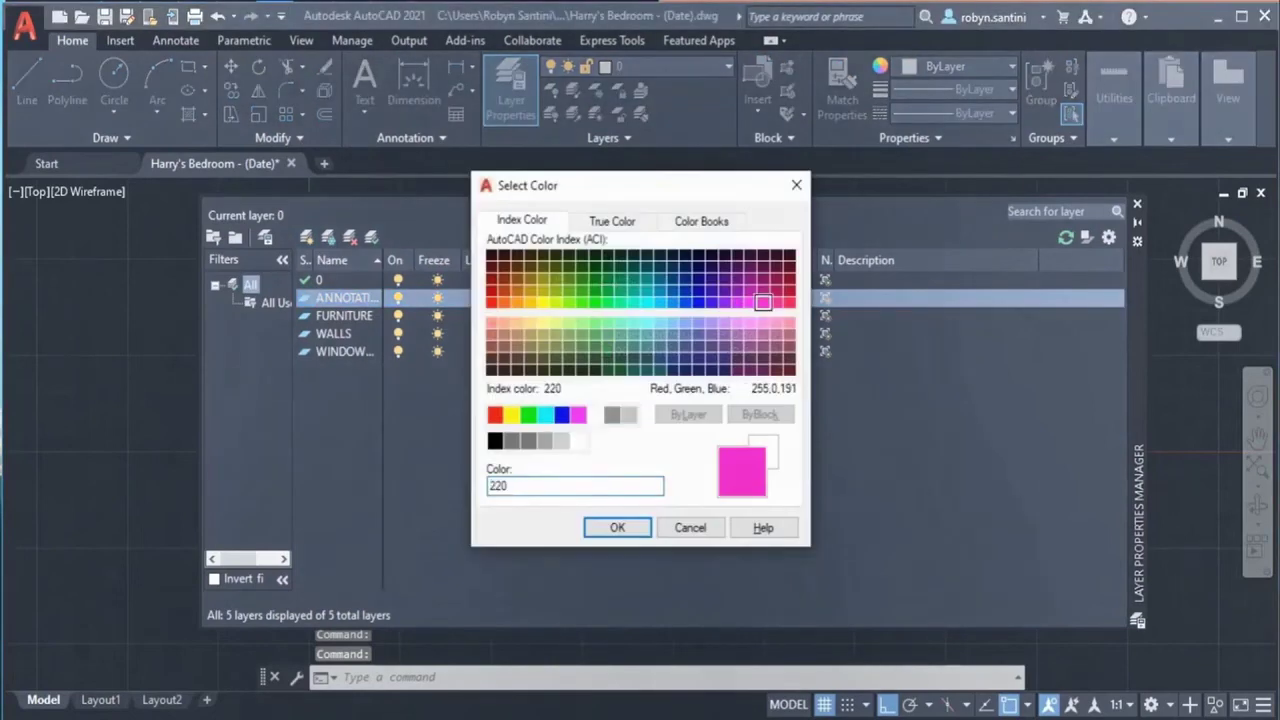
pyautogui.click(617, 527)
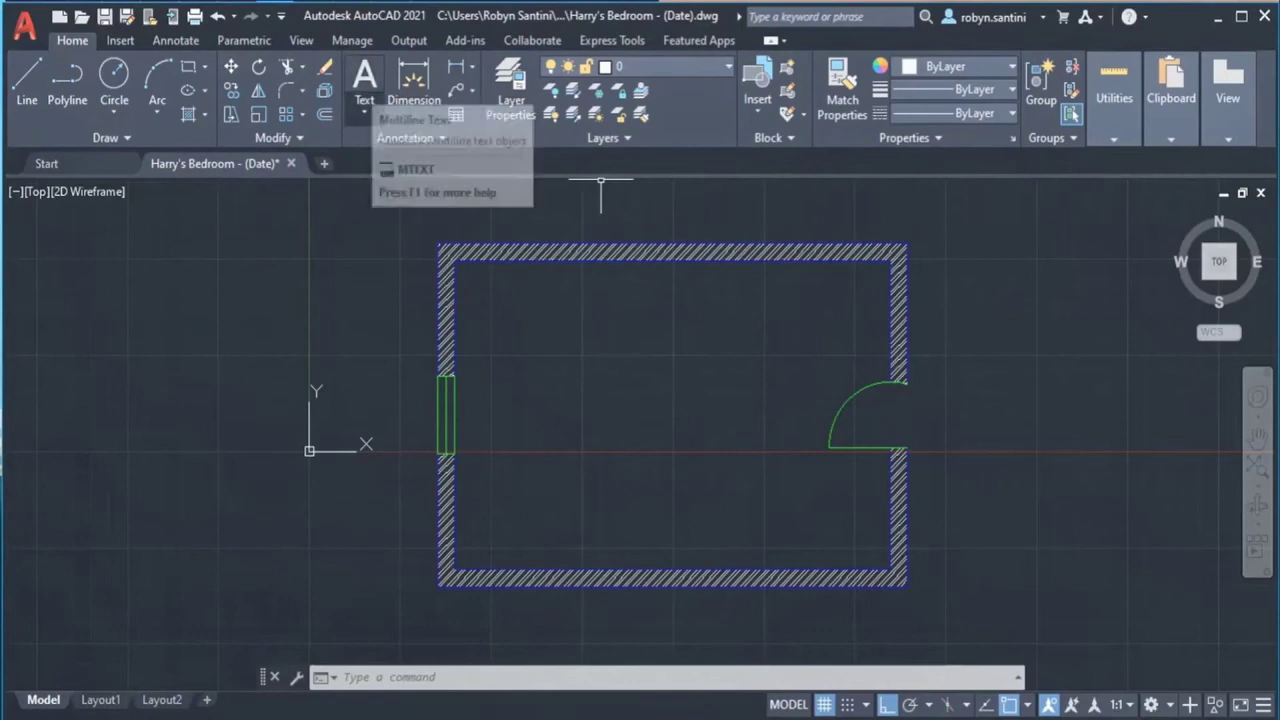
# Step: Add multiline text inside the room with the occupant's name and "bedroom" on one line and "6m x 4m" below
pyautogui.click(364, 111)
pyautogui.click(400, 147)
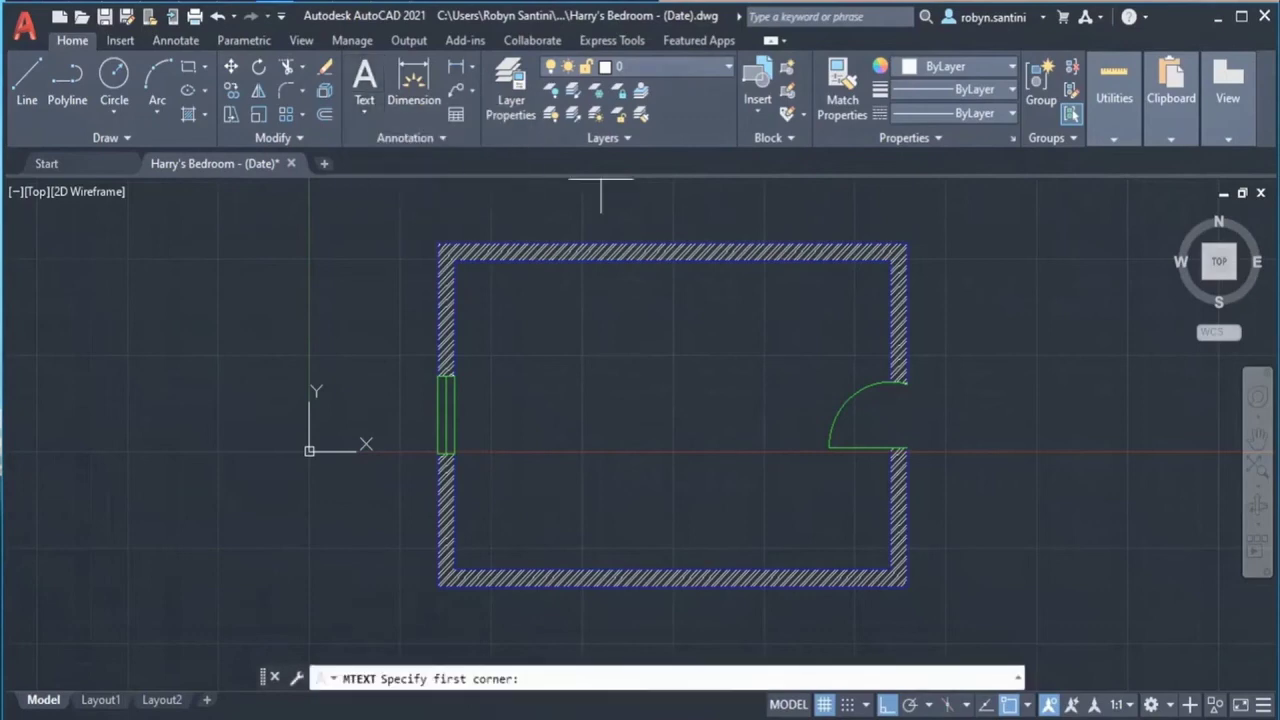
pyautogui.click(573, 358)
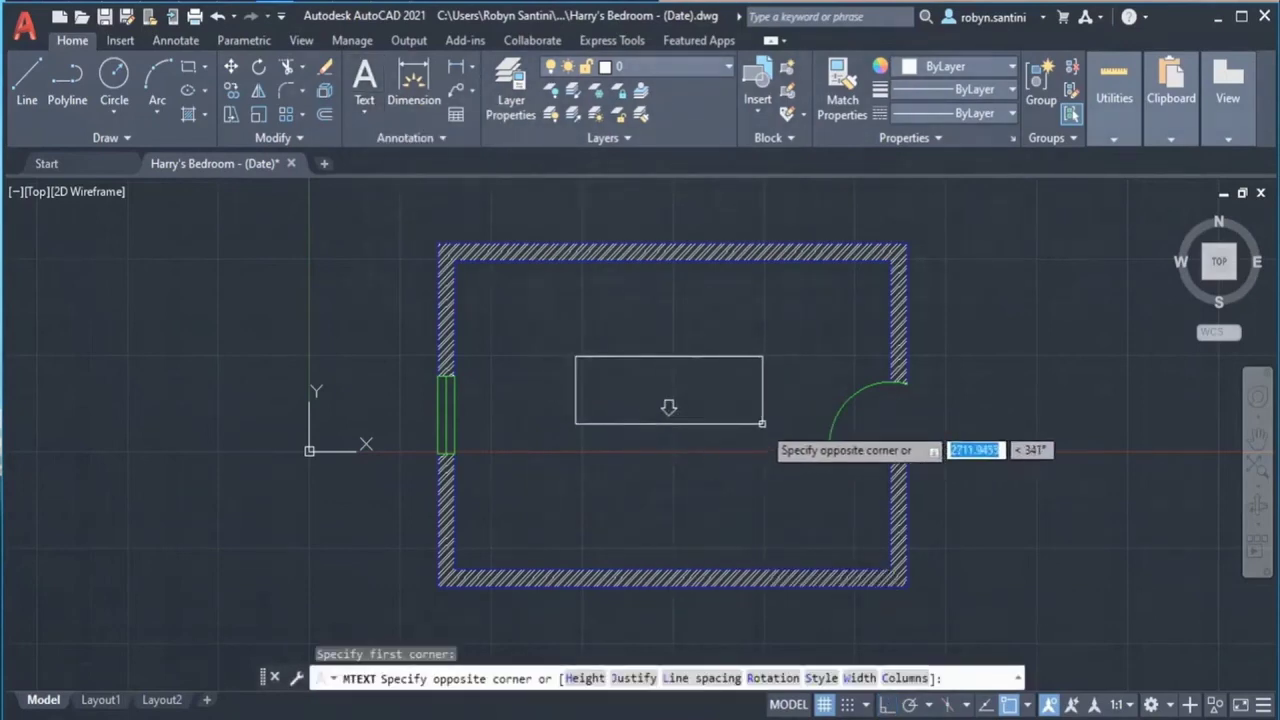
pyautogui.click(773, 449)
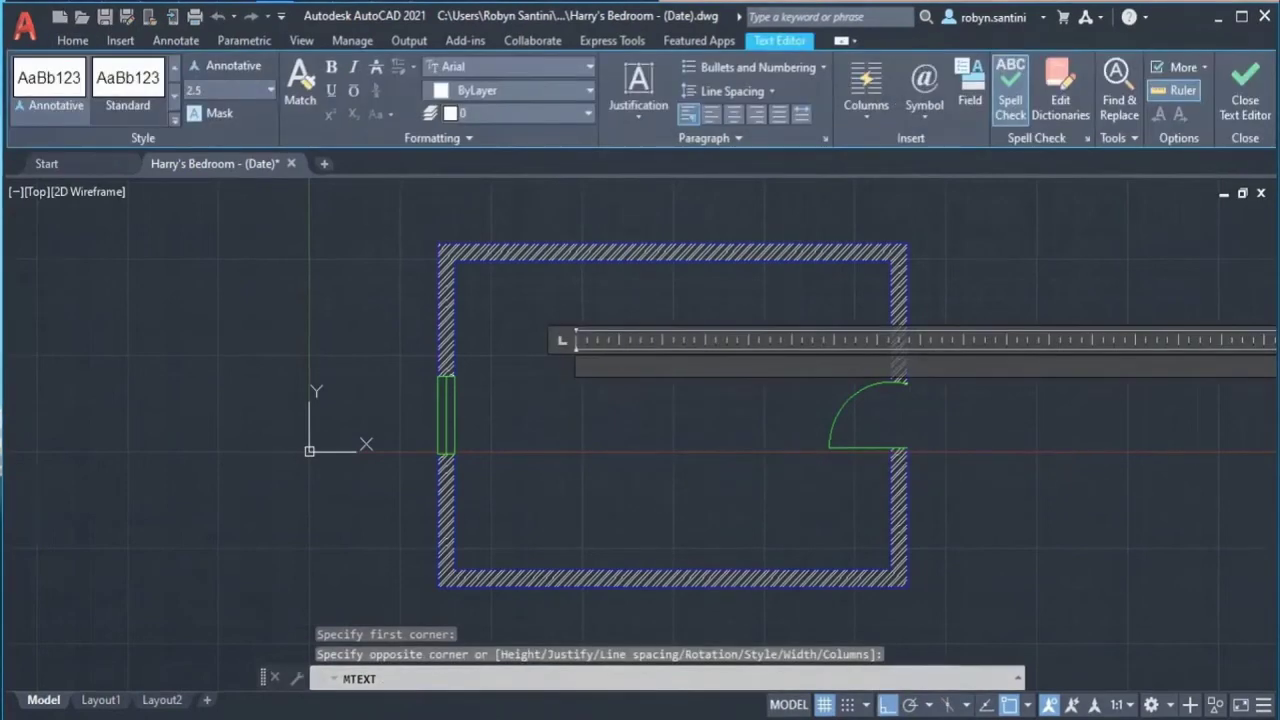
pyautogui.write('Harry')
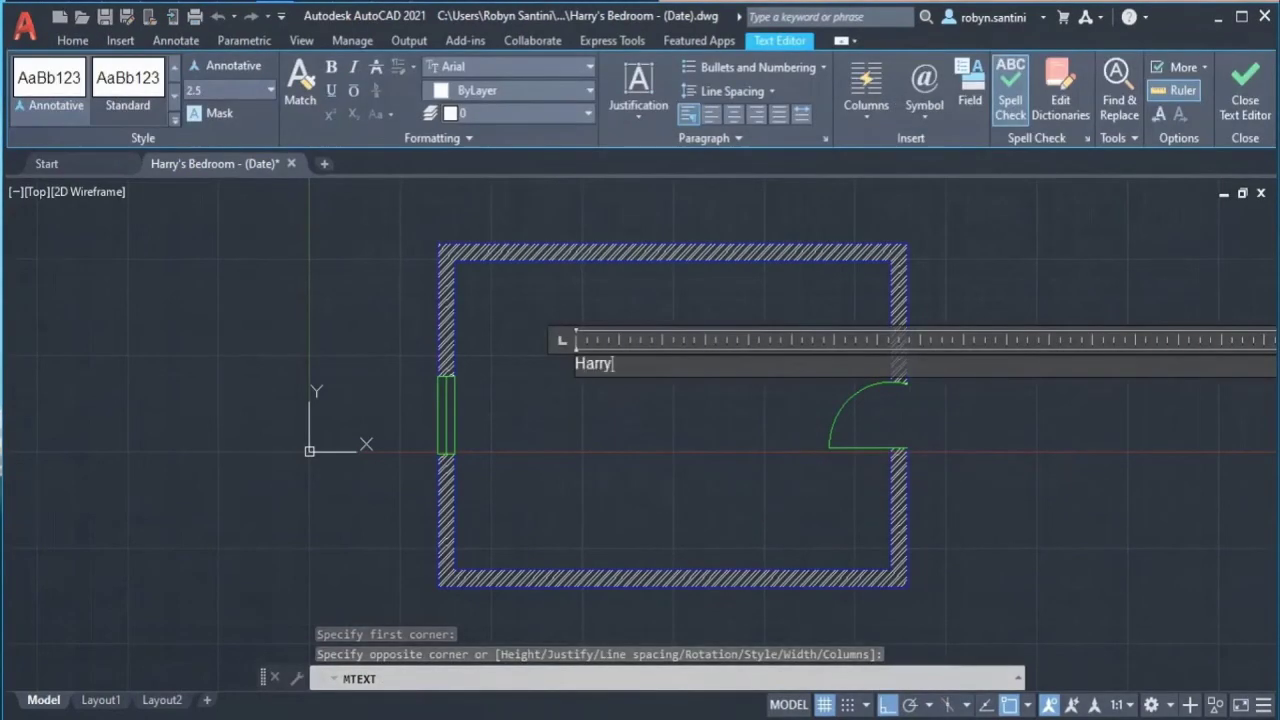
pyautogui.write("'s bed")
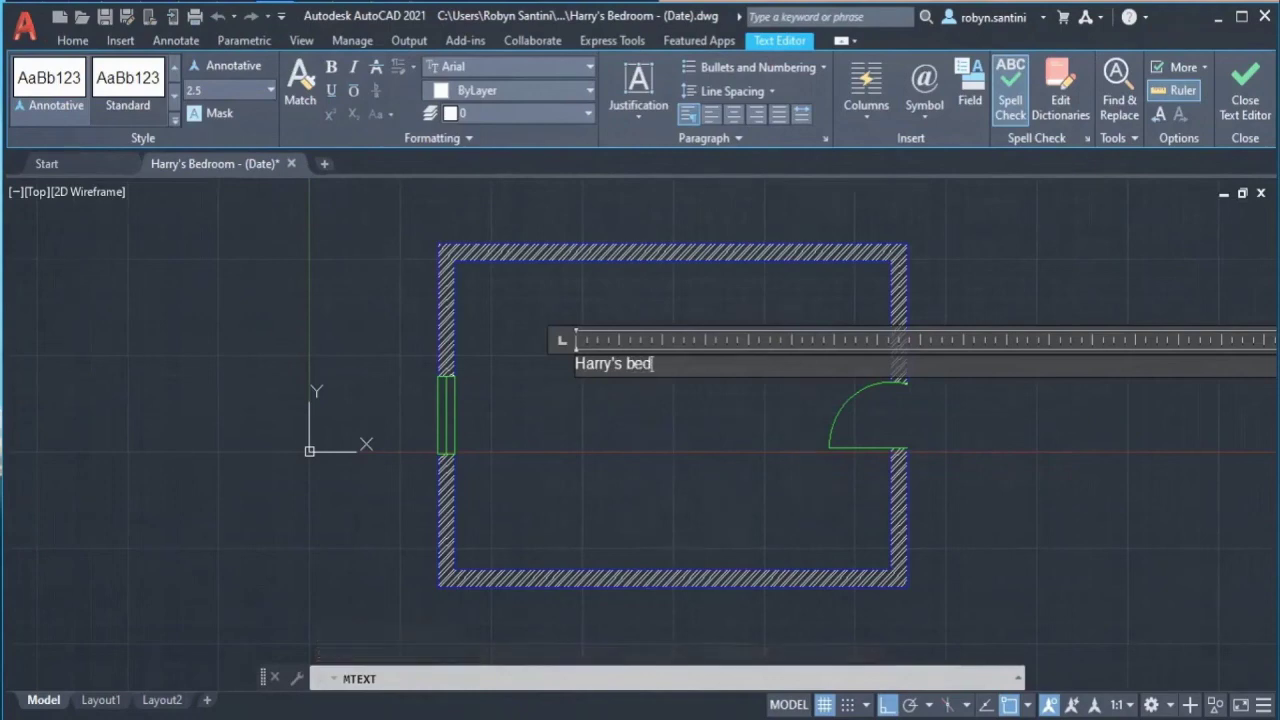
pyautogui.write('room')
pyautogui.press('Return')
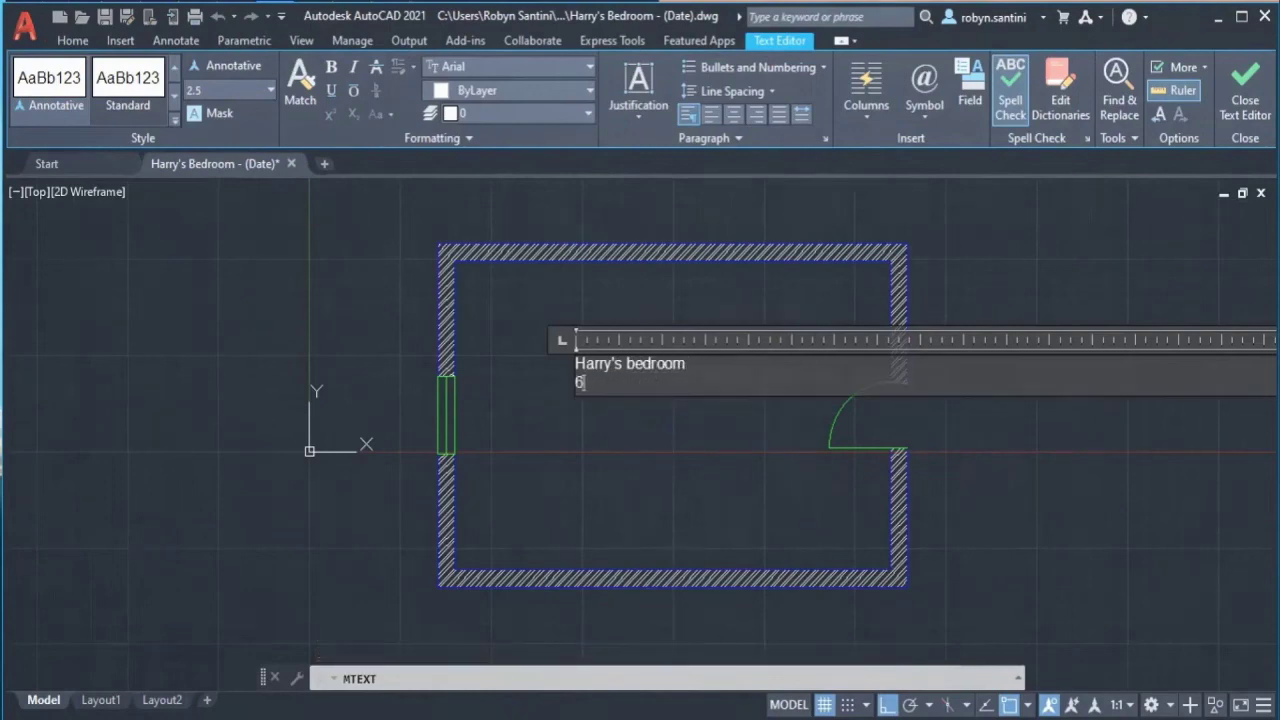
pyautogui.write('6m x 4m')
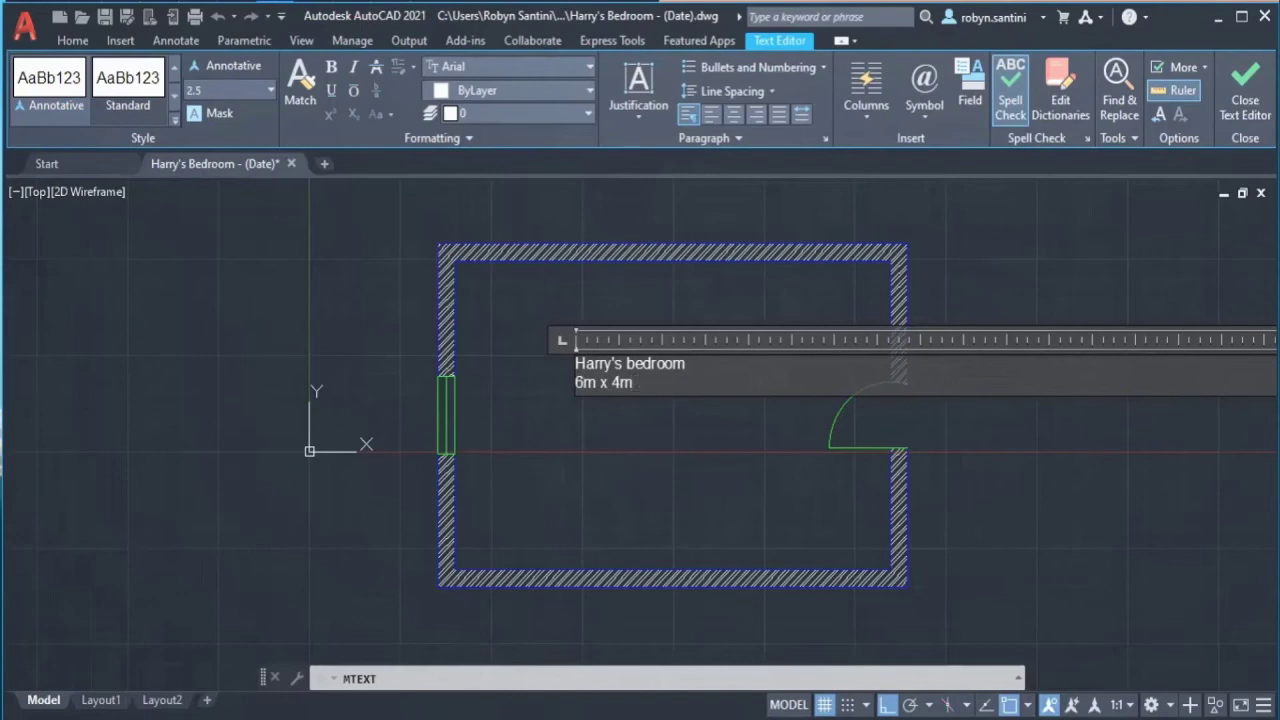
# Step: Set the text height of both lines of the room label to 100
pyautogui.scroll(-5, 61, 457)
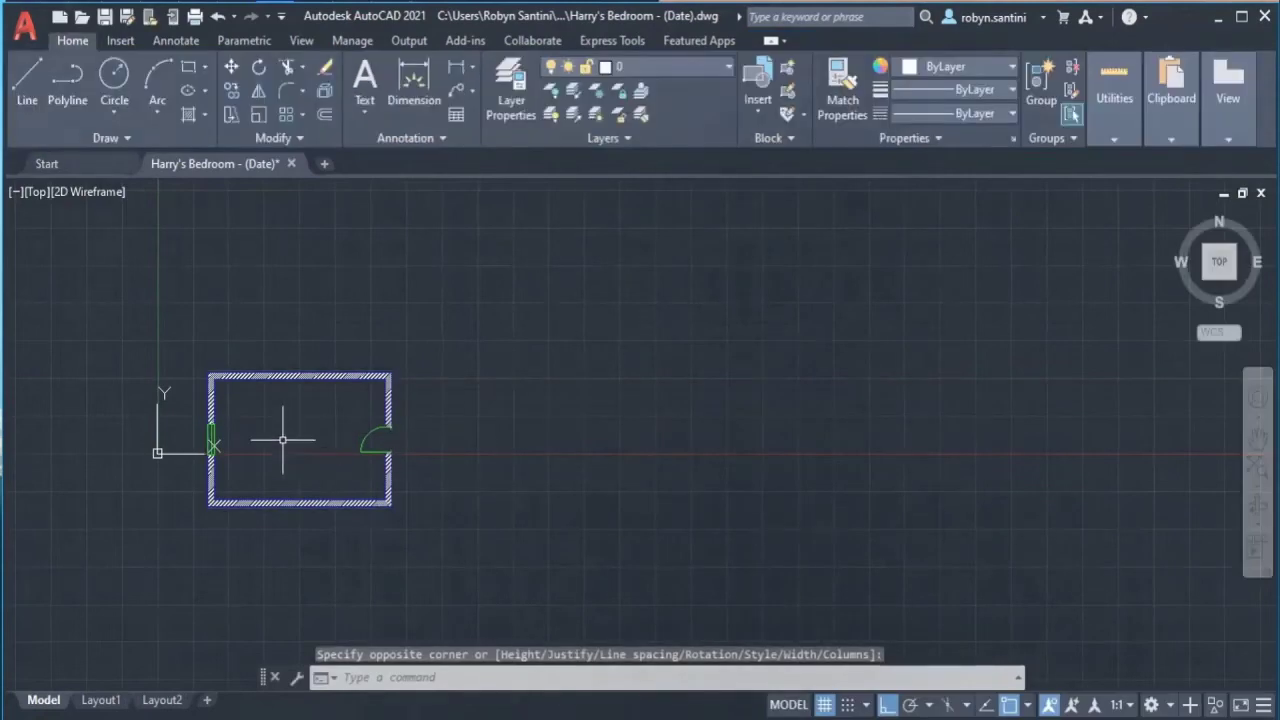
pyautogui.scroll(3, 277, 437)
pyautogui.moveTo(713, 486); pyautogui.dragTo(813, 516, button='middle')
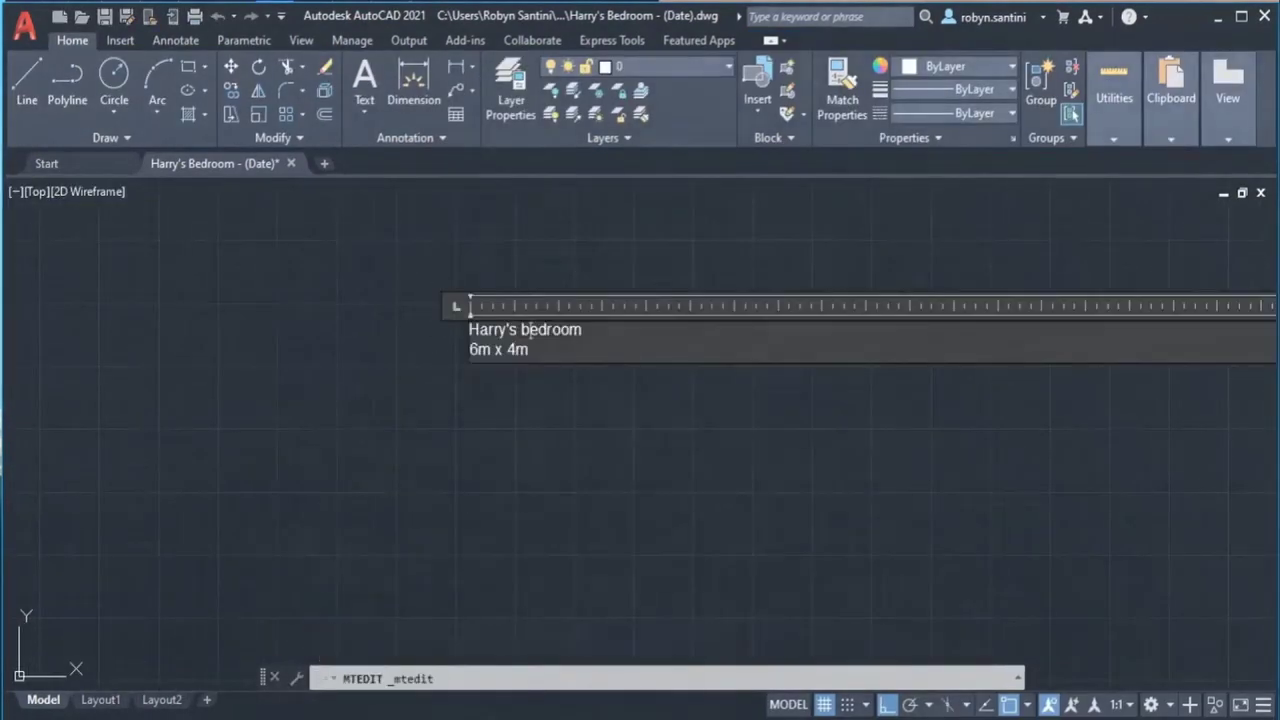
pyautogui.hotkey('ctrl', 'a')
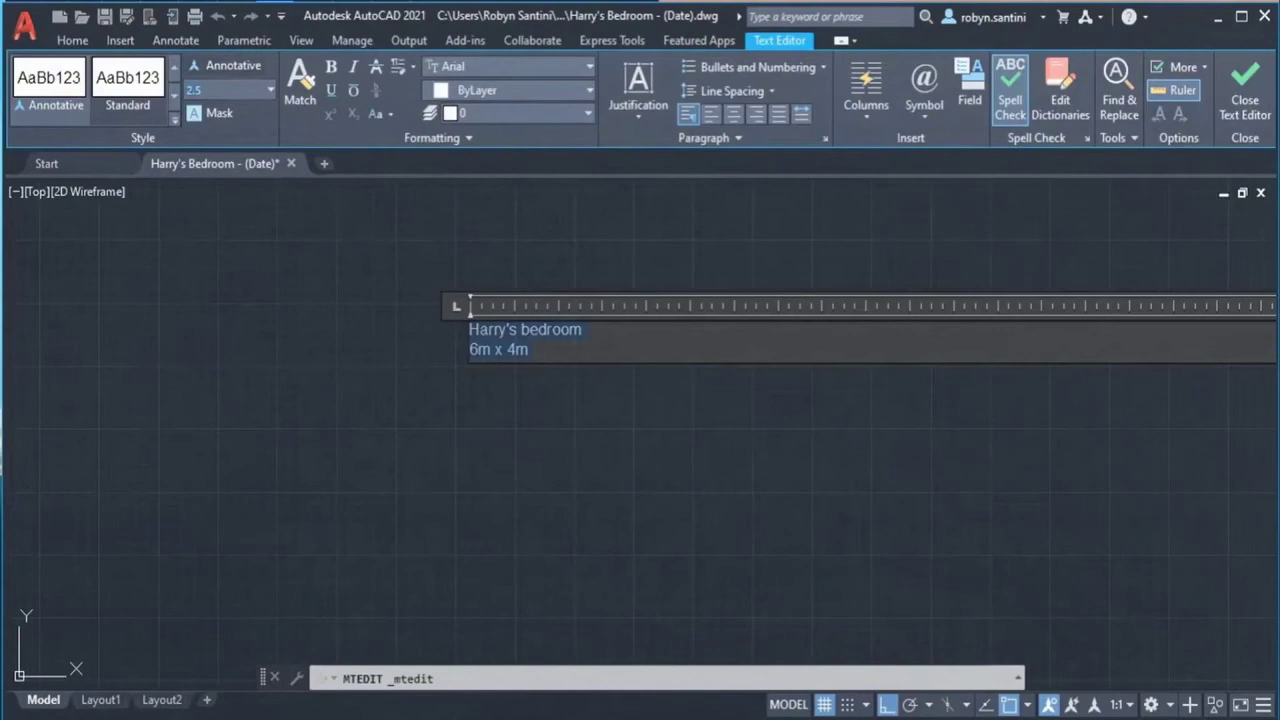
pyautogui.write('100')
pyautogui.press('Return')
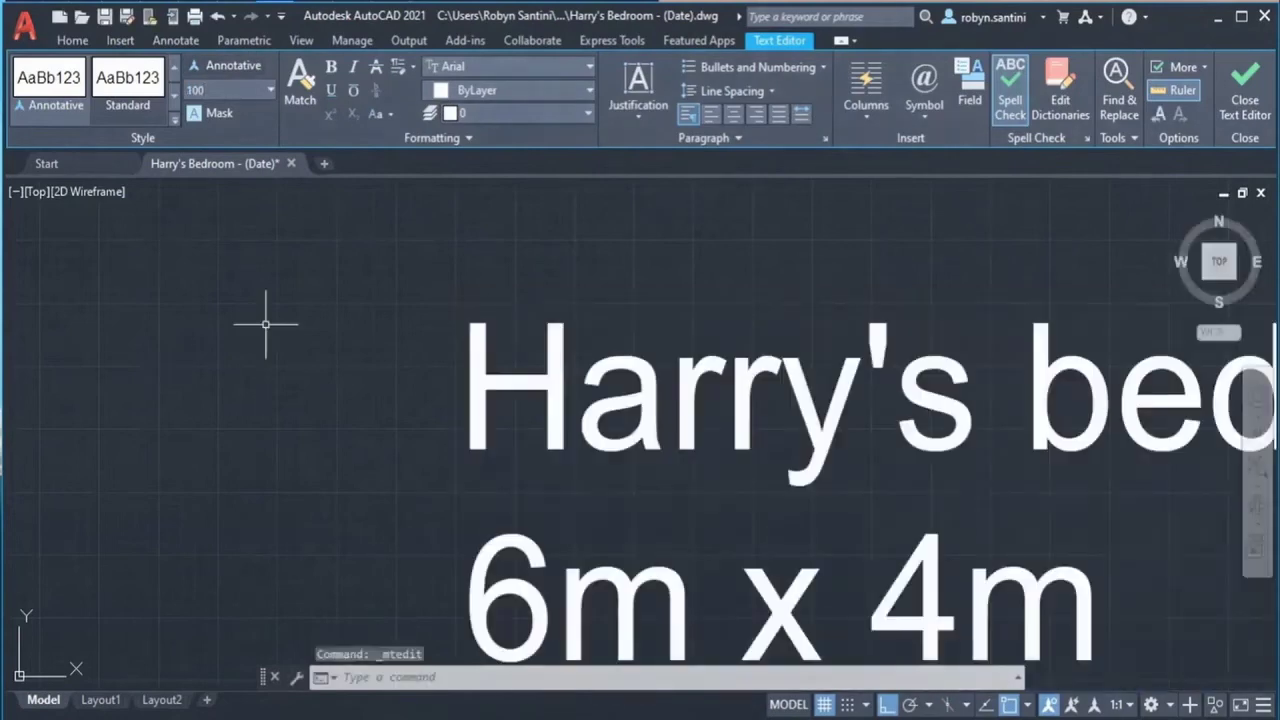
pyautogui.click(266, 323)
# Step: Narrow the room label's text box to fit its wording and centre both lines
pyautogui.scroll(-5, 457, 337)
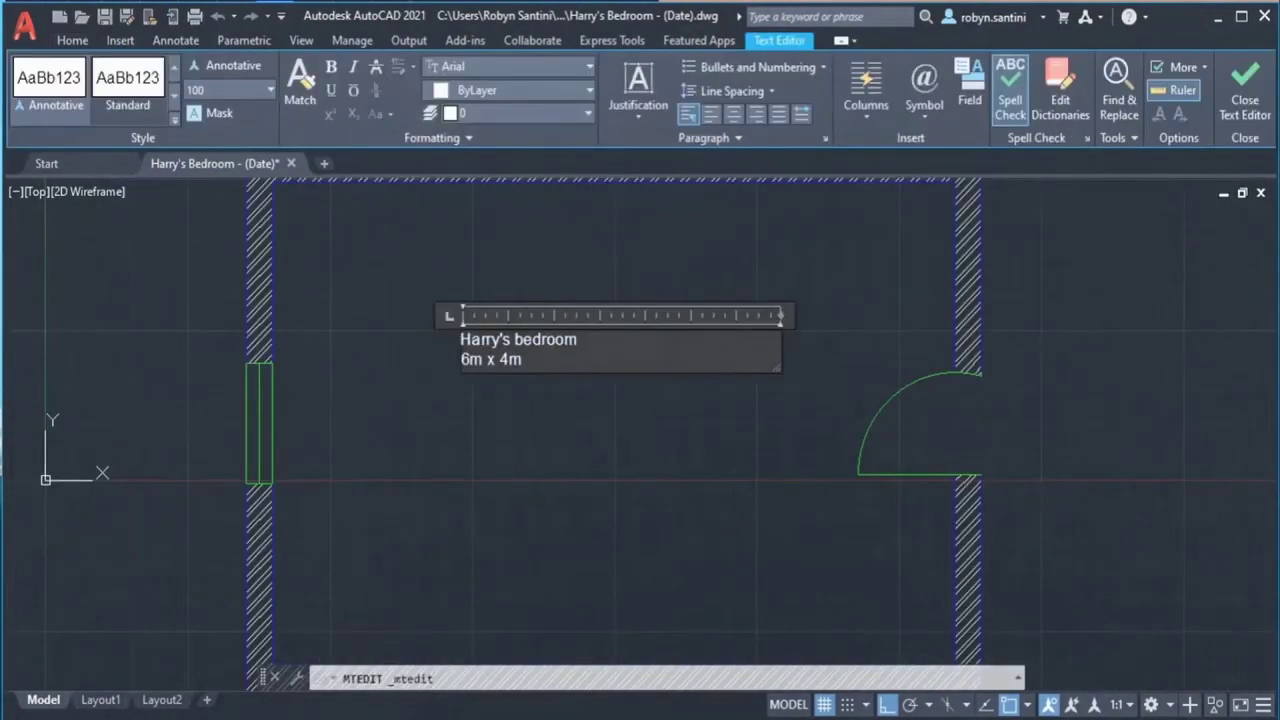
pyautogui.moveTo(780, 315); pyautogui.dragTo(588, 315)
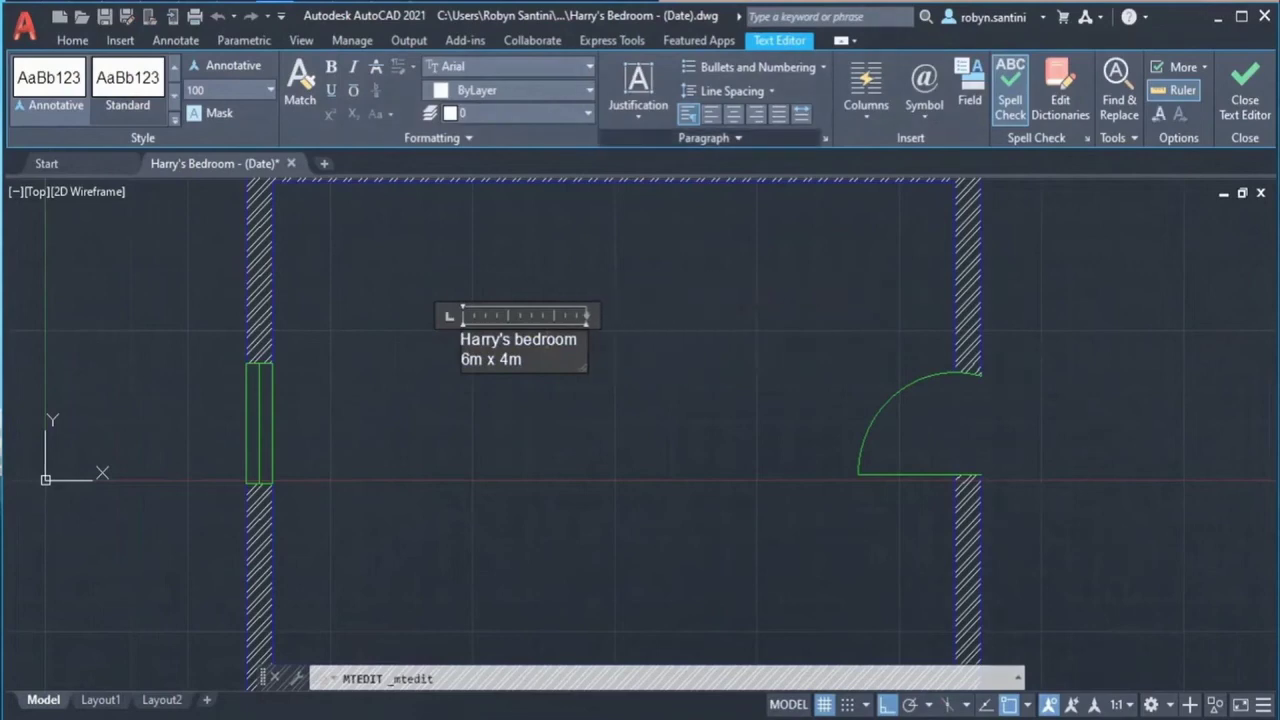
pyautogui.hotkey('ctrl', 'e')
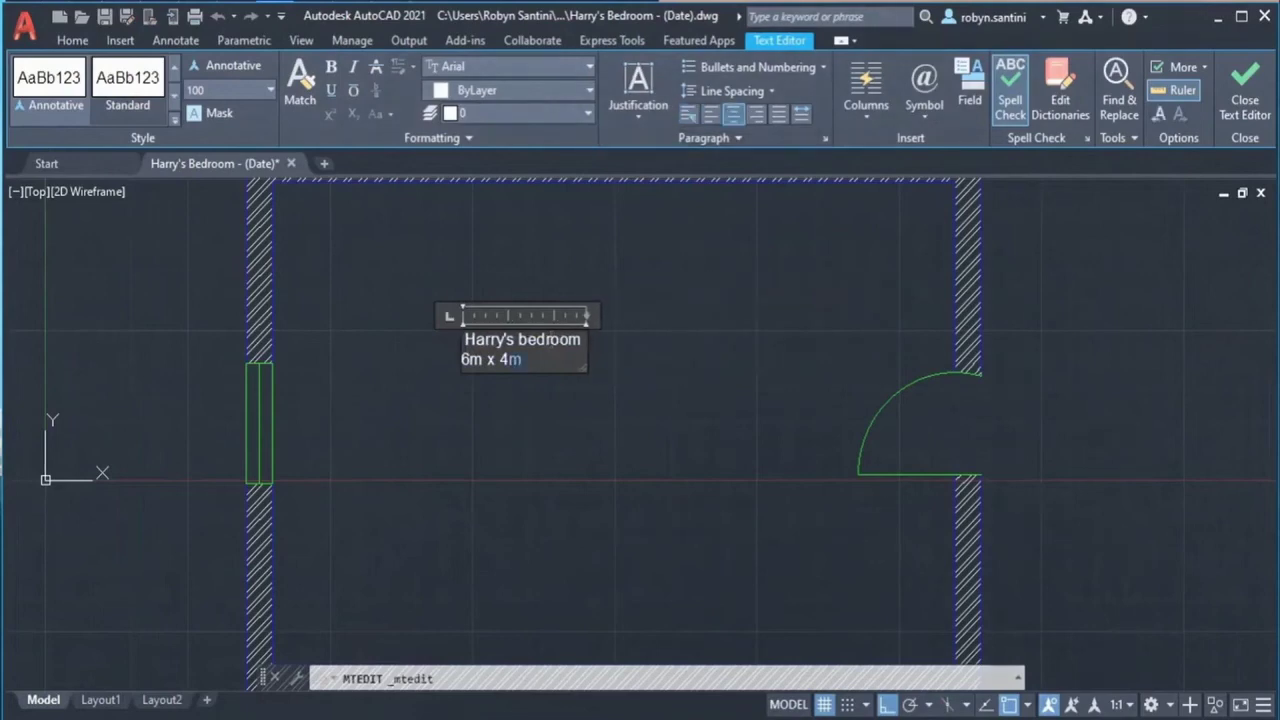
pyautogui.hotkey('ctrl', 'a')
pyautogui.hotkey('ctrl', 'e')
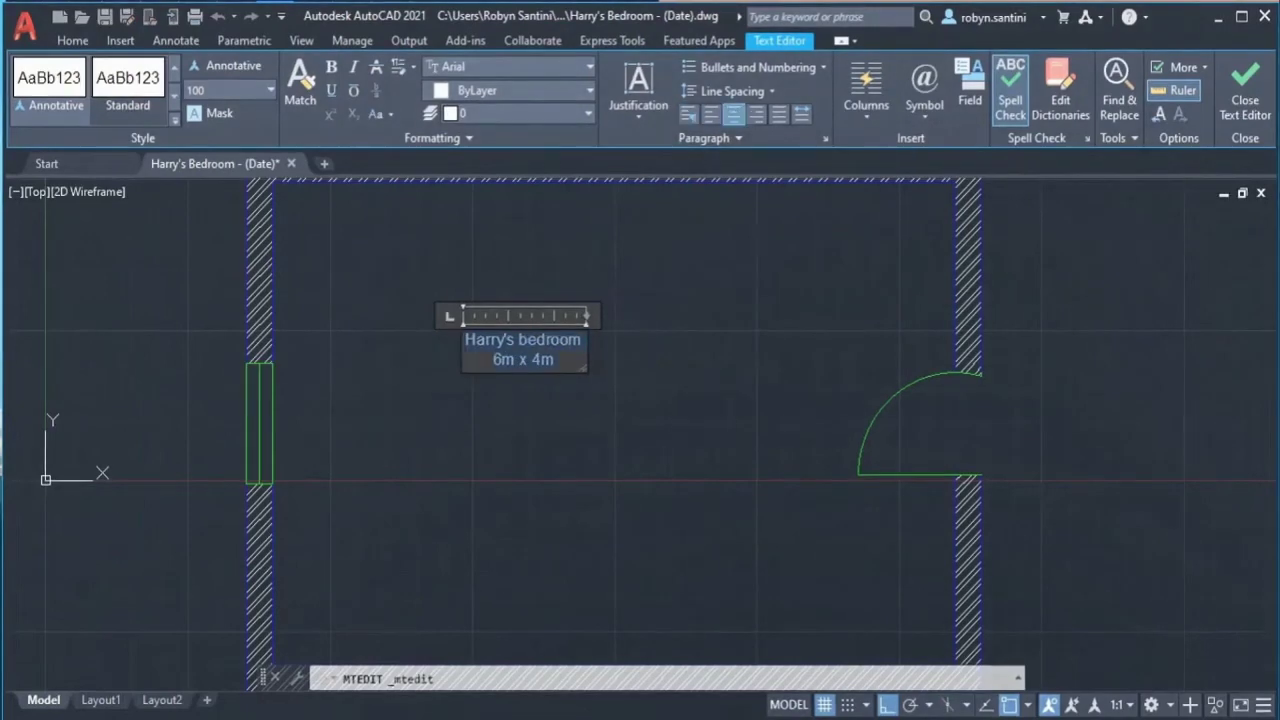
pyautogui.click(671, 391)
# Step: Move the room label horizontally to the right, midway between the window and the door walls
pyautogui.click(600, 400)
pyautogui.click(531, 334)
pyautogui.write('M')
pyautogui.press('Return')
pyautogui.click(515, 290)
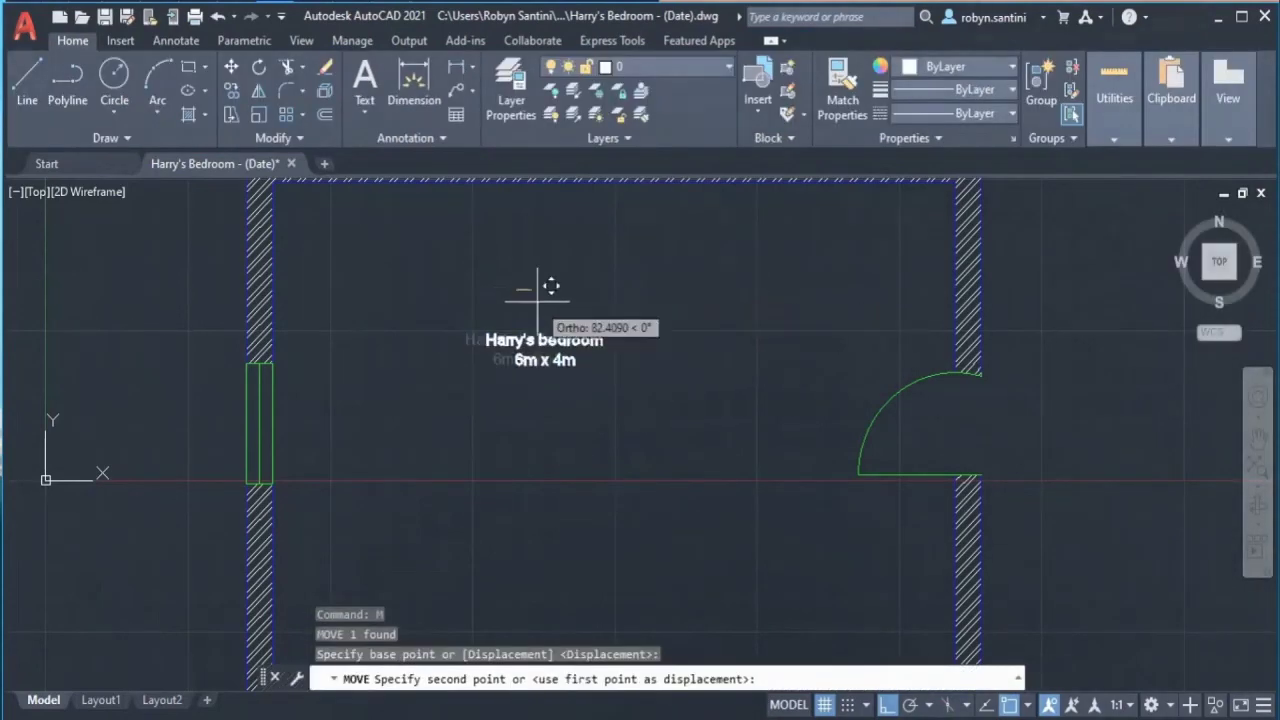
pyautogui.click(617, 299)
pyautogui.click(677, 274)
pyautogui.click(448, 193)
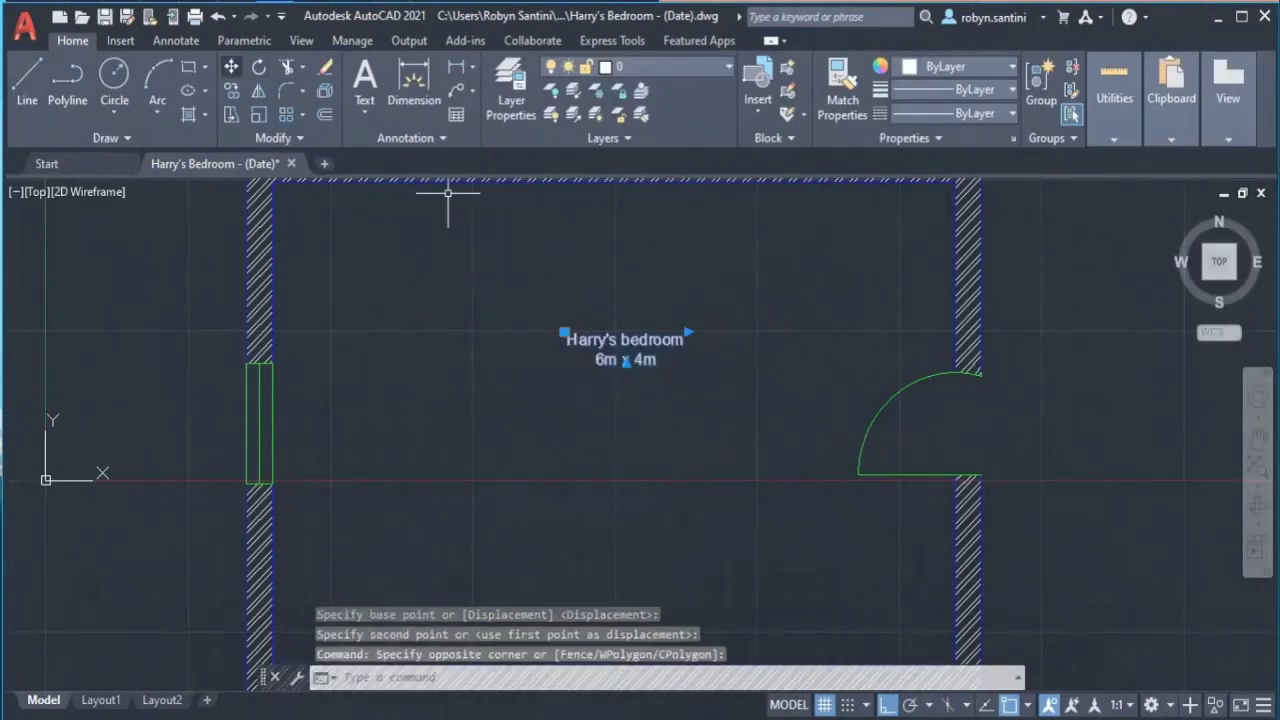
pyautogui.press('Return')
pyautogui.rightClick(731, 308)
pyautogui.click(771, 320)
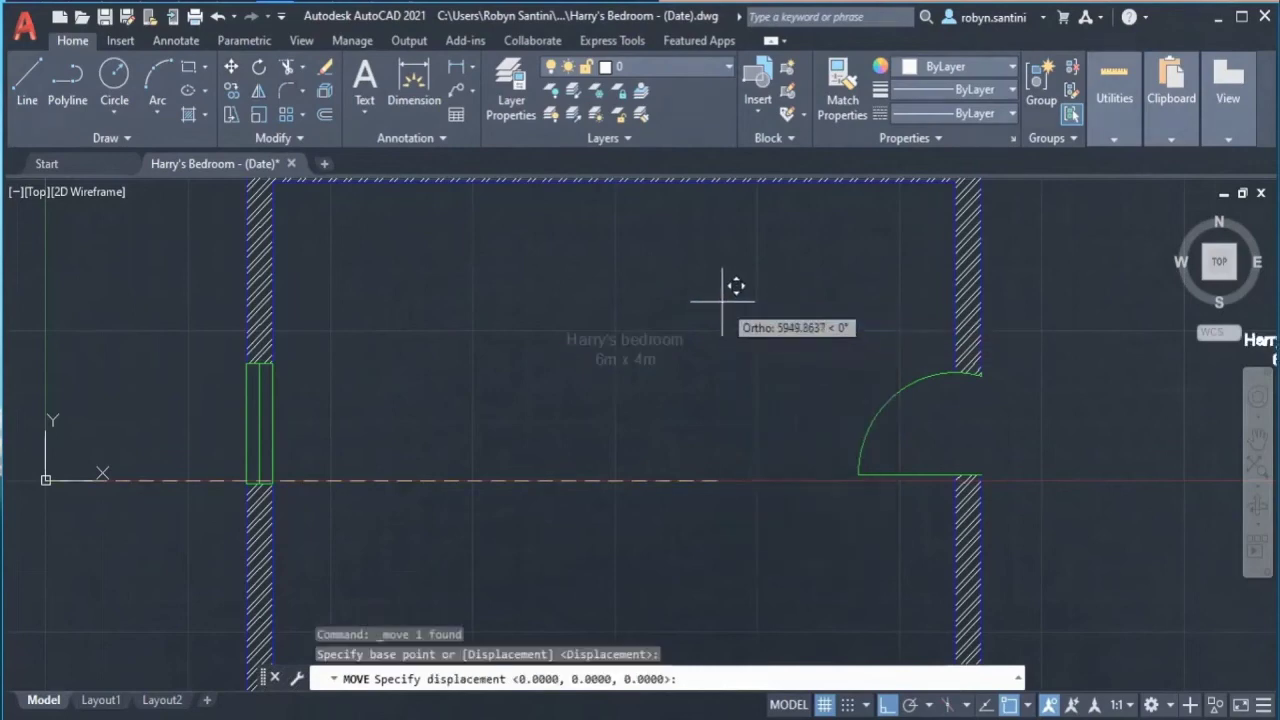
pyautogui.press('Return')
pyautogui.press('Escape')
pyautogui.hotkey('ctrl', 'z')
# Step: Undo the stray label move and shift the room label straight down to the height of the window and door
pyautogui.click(677, 371)
pyautogui.click(368, 192)
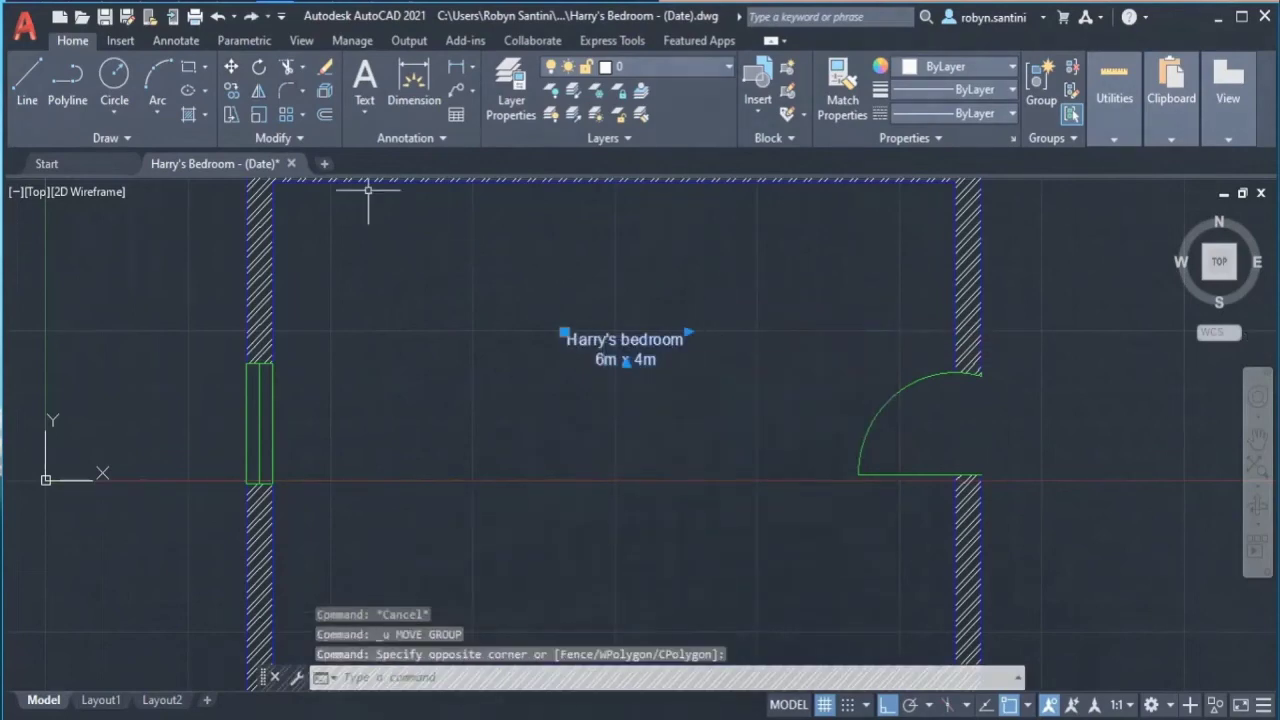
pyautogui.write('m')
pyautogui.press('Return')
pyautogui.click(731, 321)
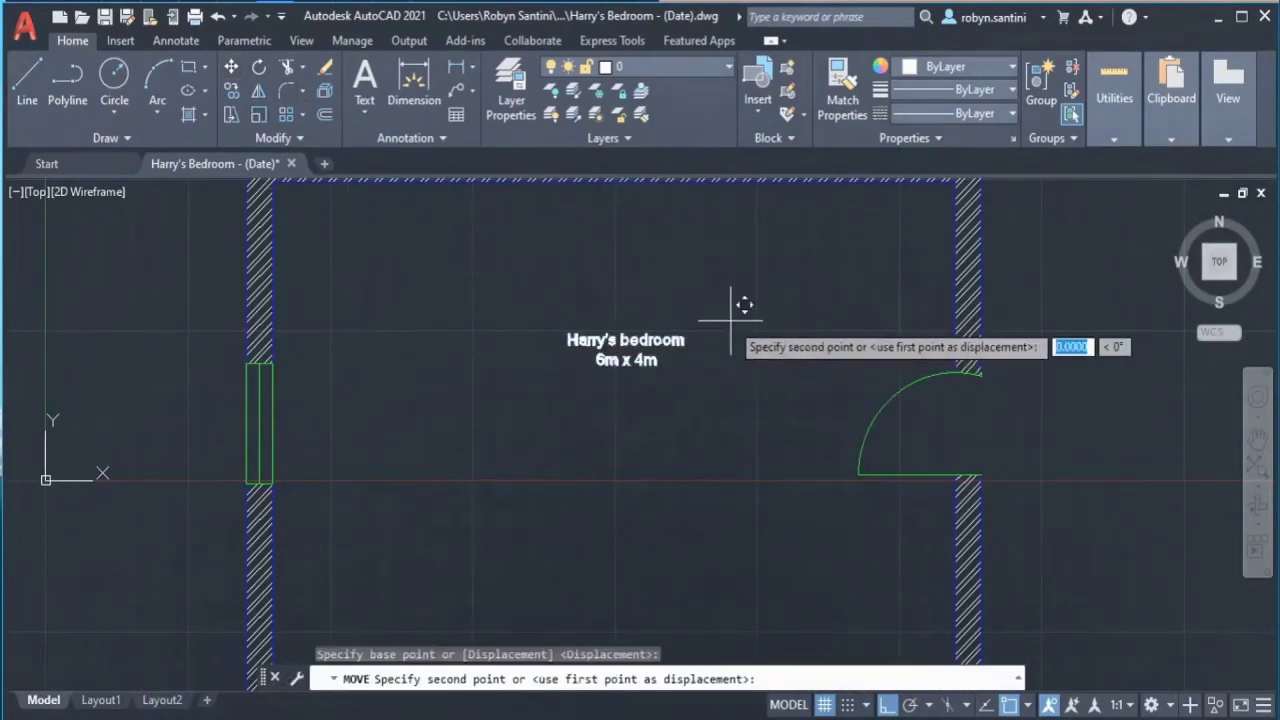
pyautogui.click(731, 385)
# Step: Set all the text in the room label to a height of 200 and make it bold
pyautogui.doubleClick(672, 405)
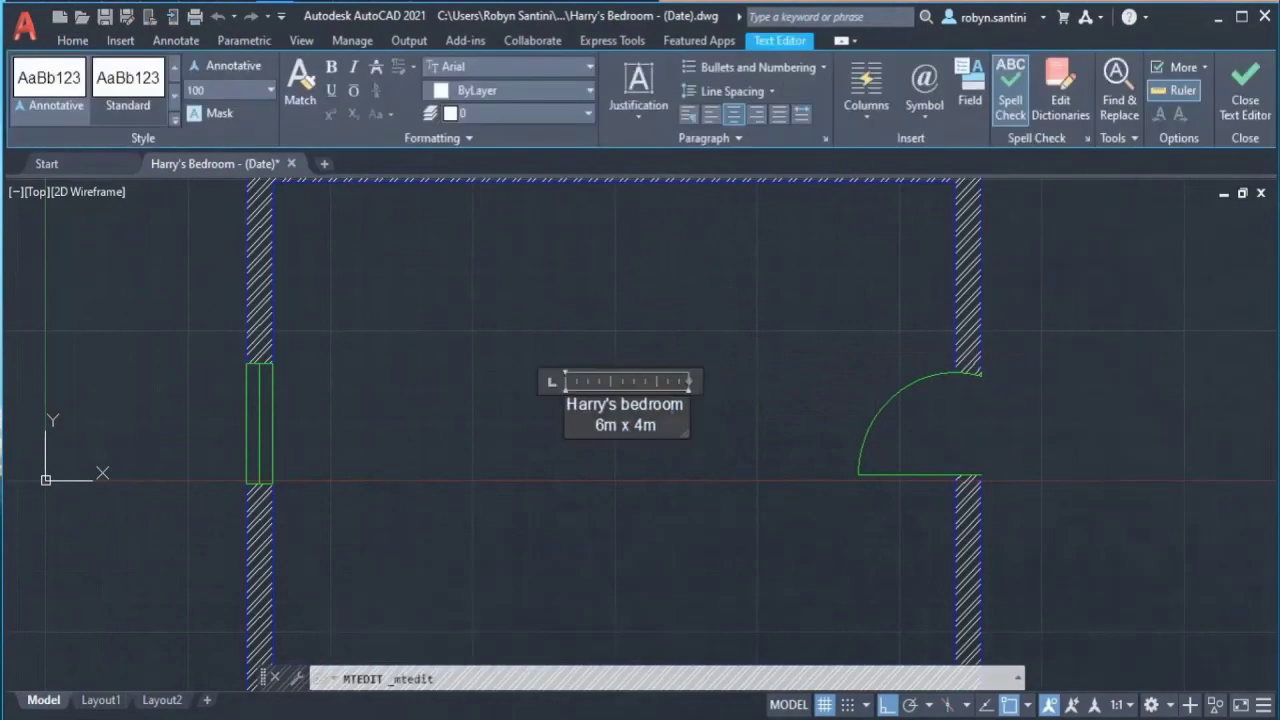
pyautogui.hotkey('ctrl', 'a')
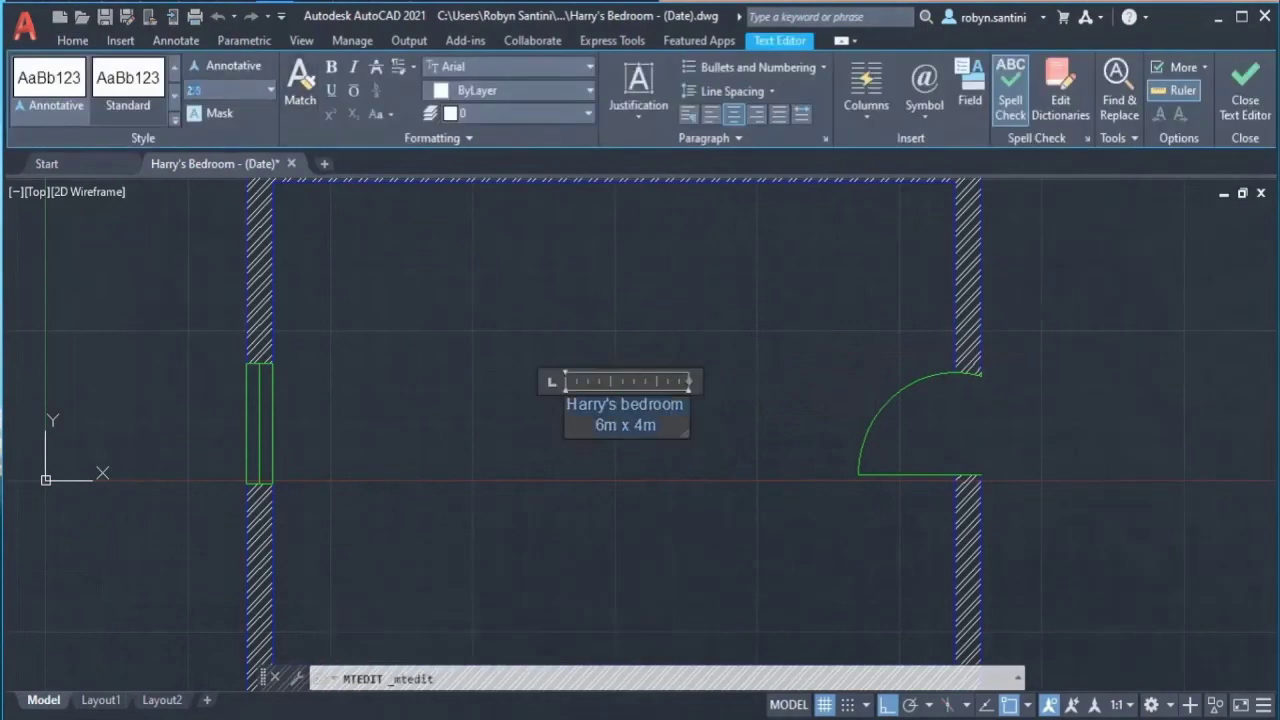
pyautogui.write('200')
pyautogui.press('Return')
pyautogui.click(331, 67)
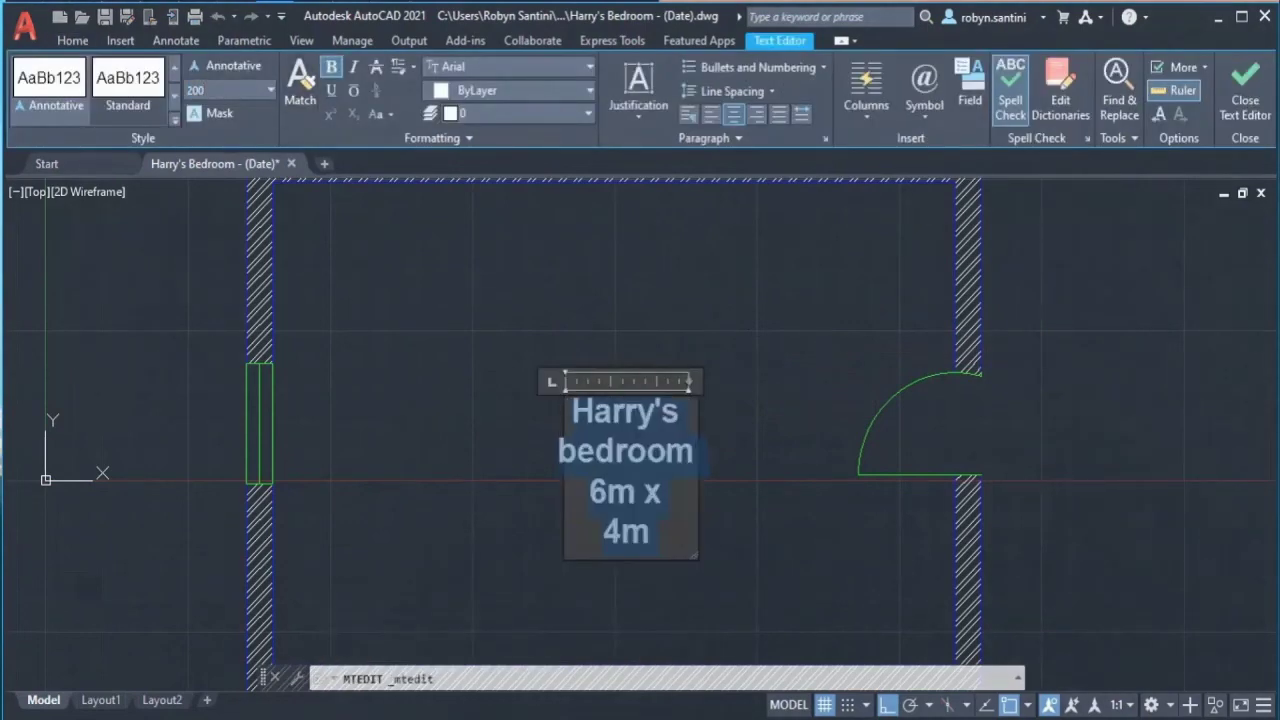
# Step: Colour the room label's text cyan and widen its text box so the wording fits on two lines
pyautogui.click(515, 90)
pyautogui.click(492, 292)
pyautogui.moveTo(690, 381); pyautogui.dragTo(830, 381)
pyautogui.click(757, 374)
pyautogui.click(757, 374)
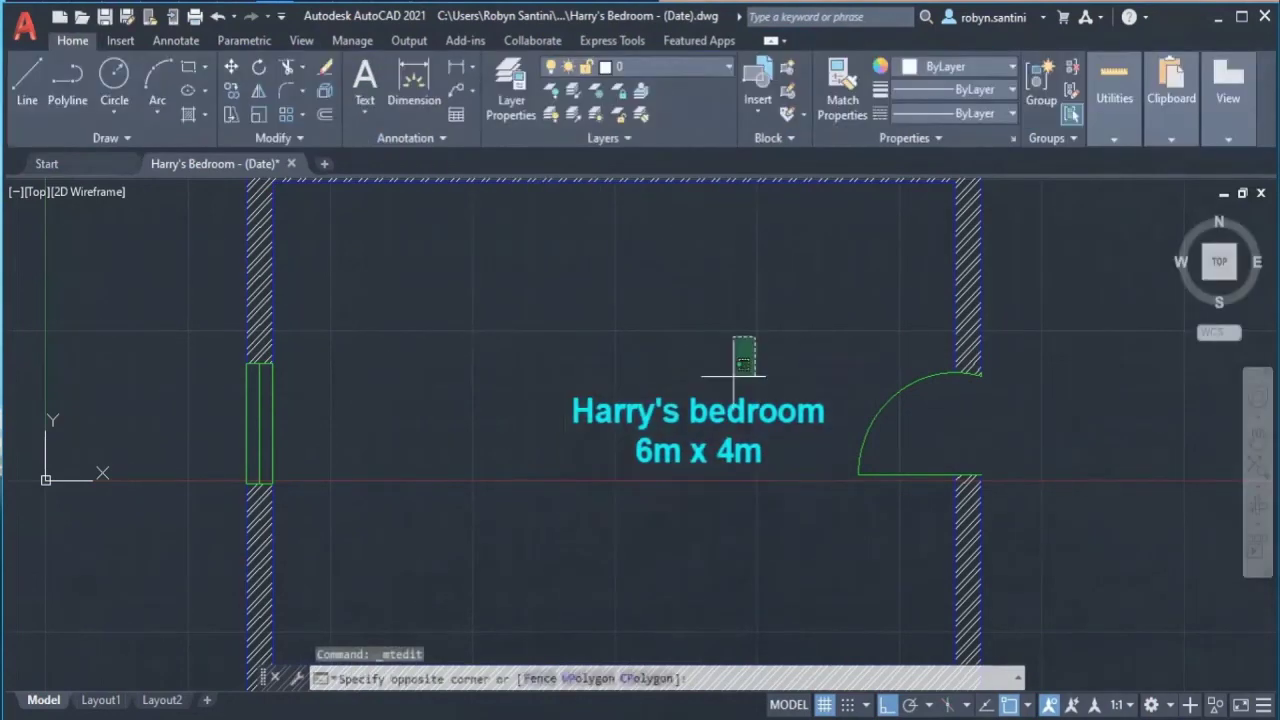
# Step: Move the enlarged room label horizontally to the left, midway between the window and door walls
pyautogui.click(720, 415)
pyautogui.write('m')
pyautogui.press('Return')
pyautogui.click(779, 323)
pyautogui.click(705, 294)
pyautogui.scroll(-3, 749, 363)
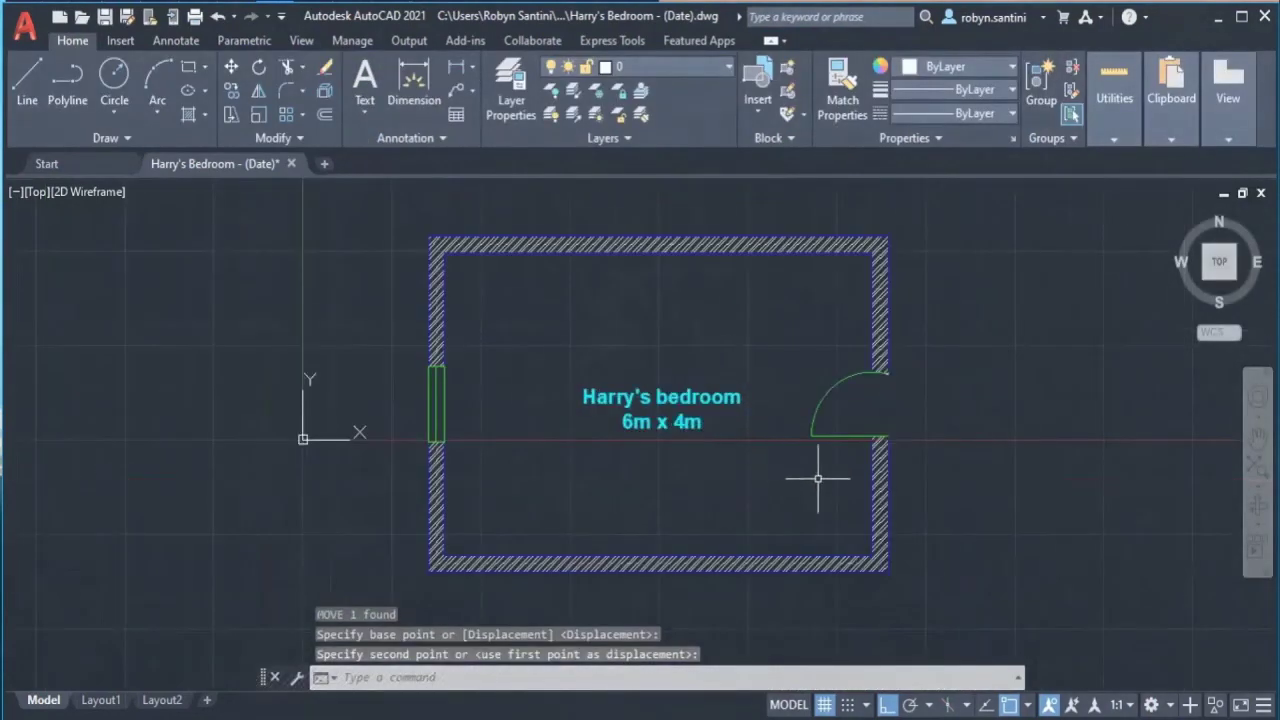
pyautogui.moveTo(820, 480)
pyautogui.mouseDown(button='middle')
pyautogui.moveTo(836, 470)
pyautogui.moveTo(796, 442)
pyautogui.mouseUp(button='middle')
pyautogui.scroll(2, 594, 366)
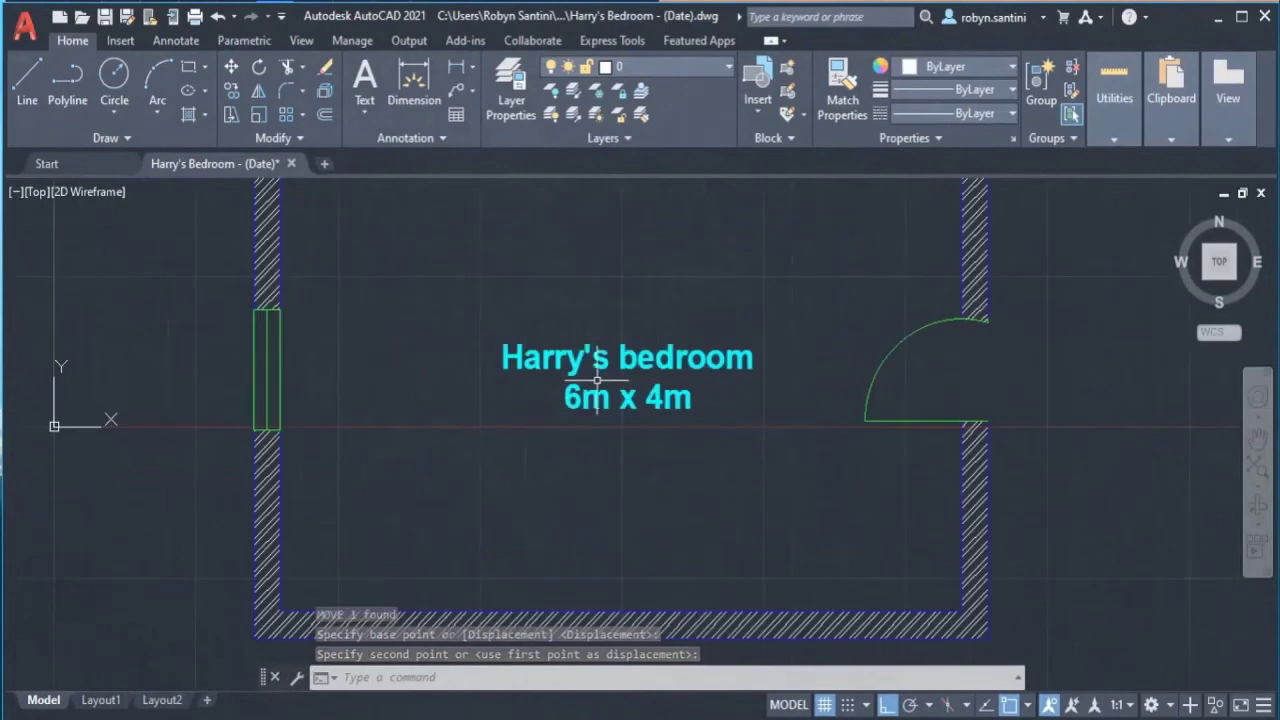
pyautogui.scroll(-2, 560, 360)
pyautogui.scroll(2, 534, 354)
# Step: Add a horizontal linear dimension between the room's two upper inside corners, placed above the upper wall
pyautogui.scroll(-2, 529, 366)
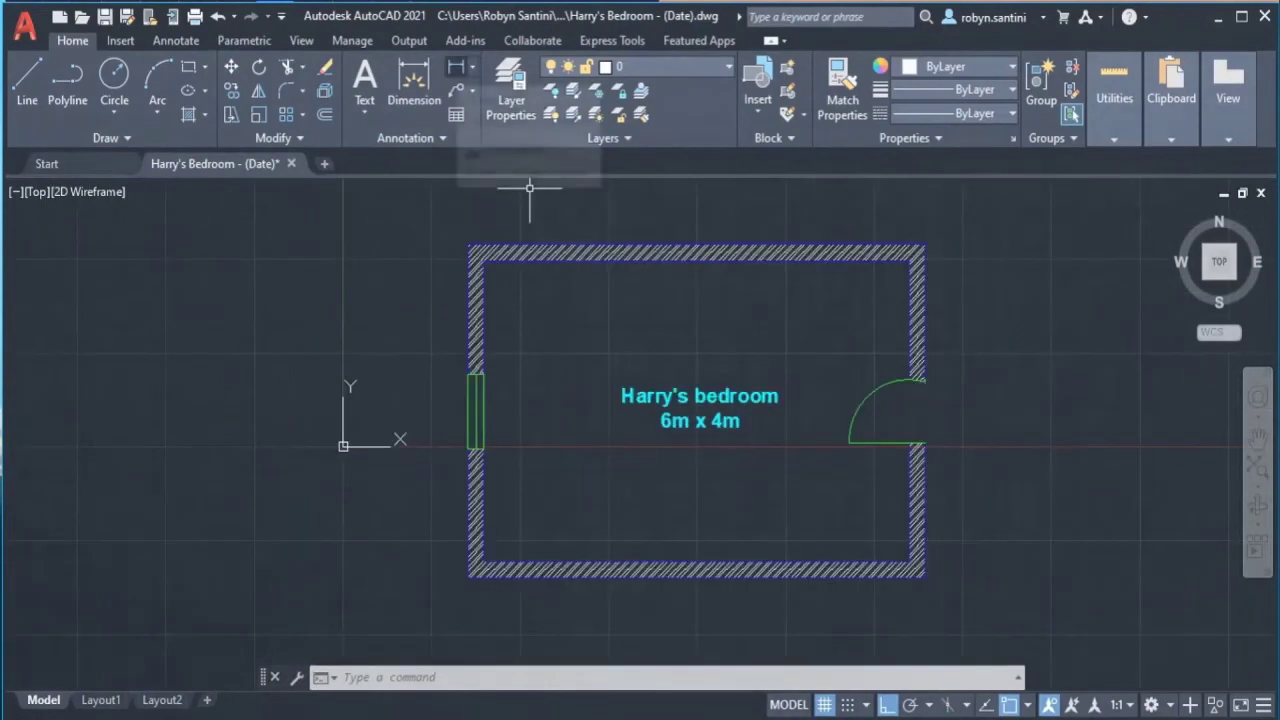
pyautogui.write('dli')
pyautogui.press('Return')
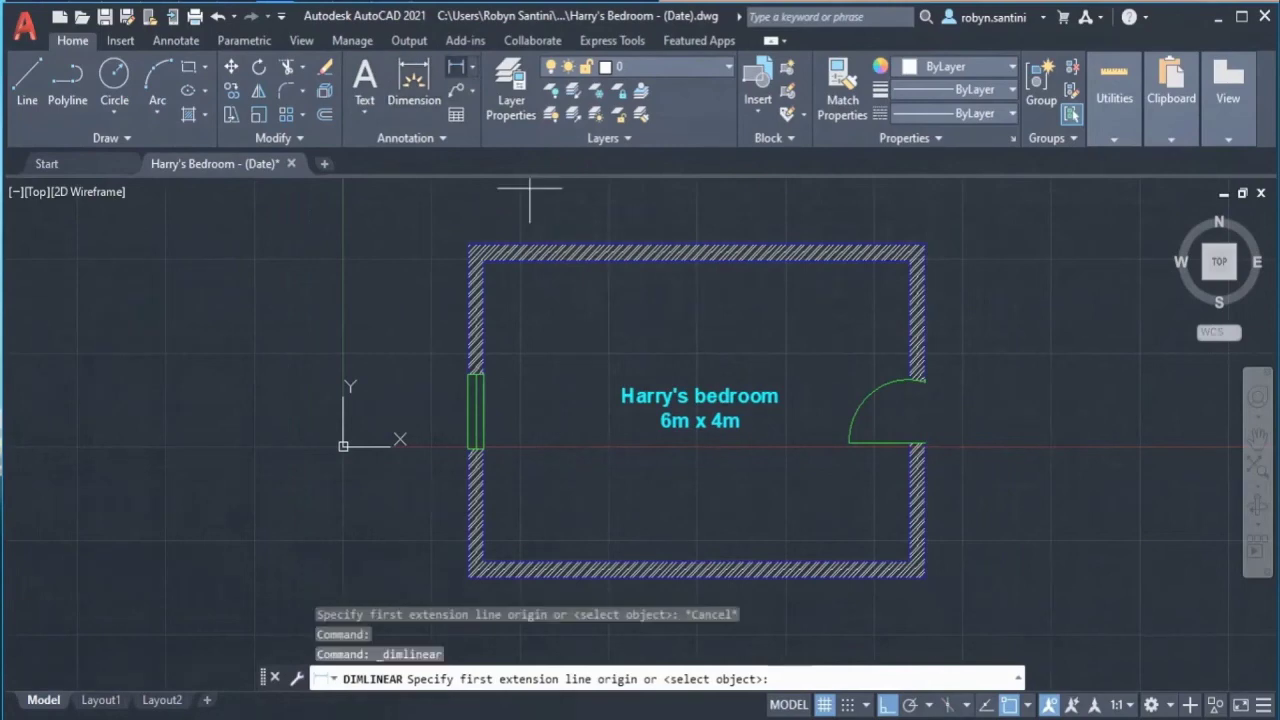
pyautogui.click(486, 266)
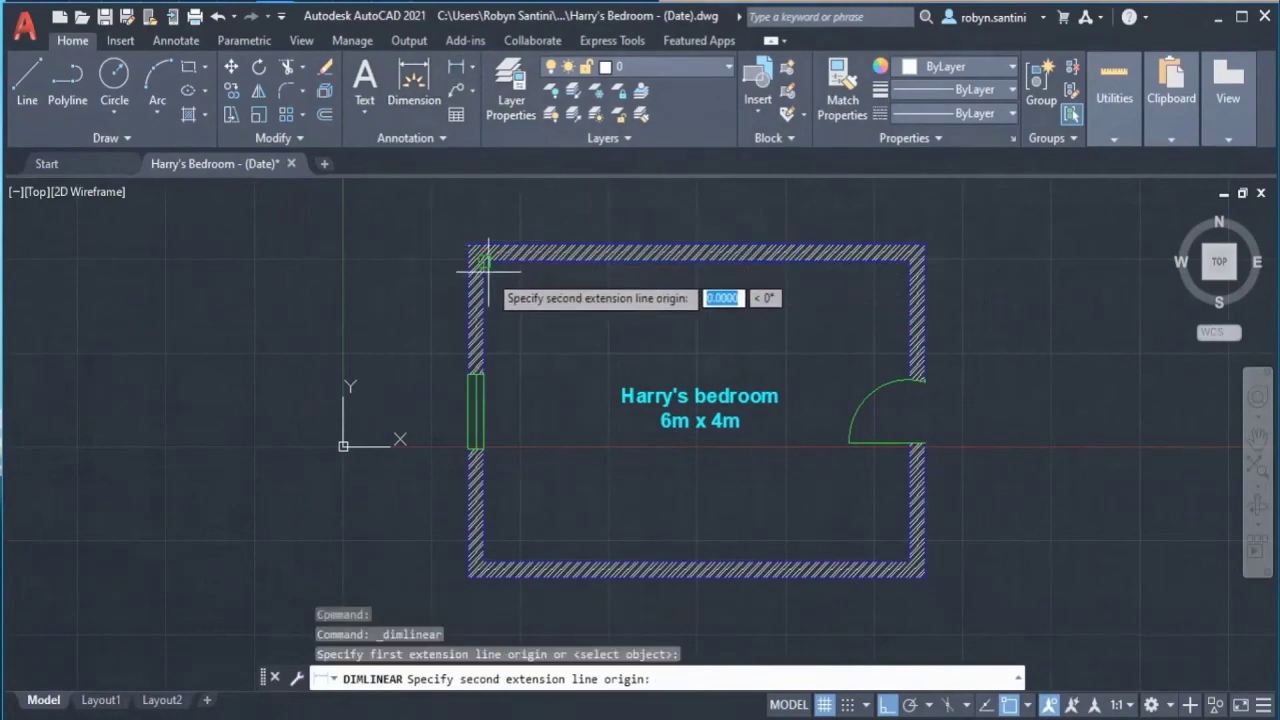
pyautogui.scroll(3, 486, 260)
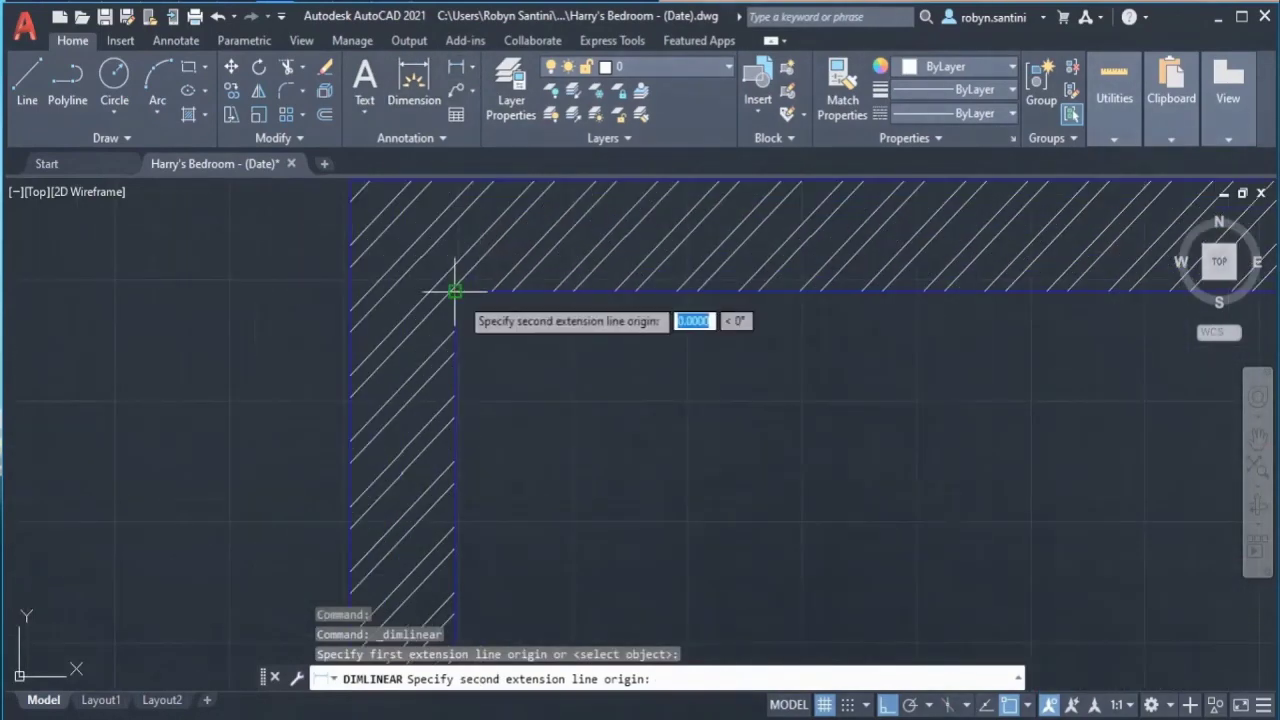
pyautogui.scroll(-5, 455, 288)
pyautogui.scroll(6, 729, 277)
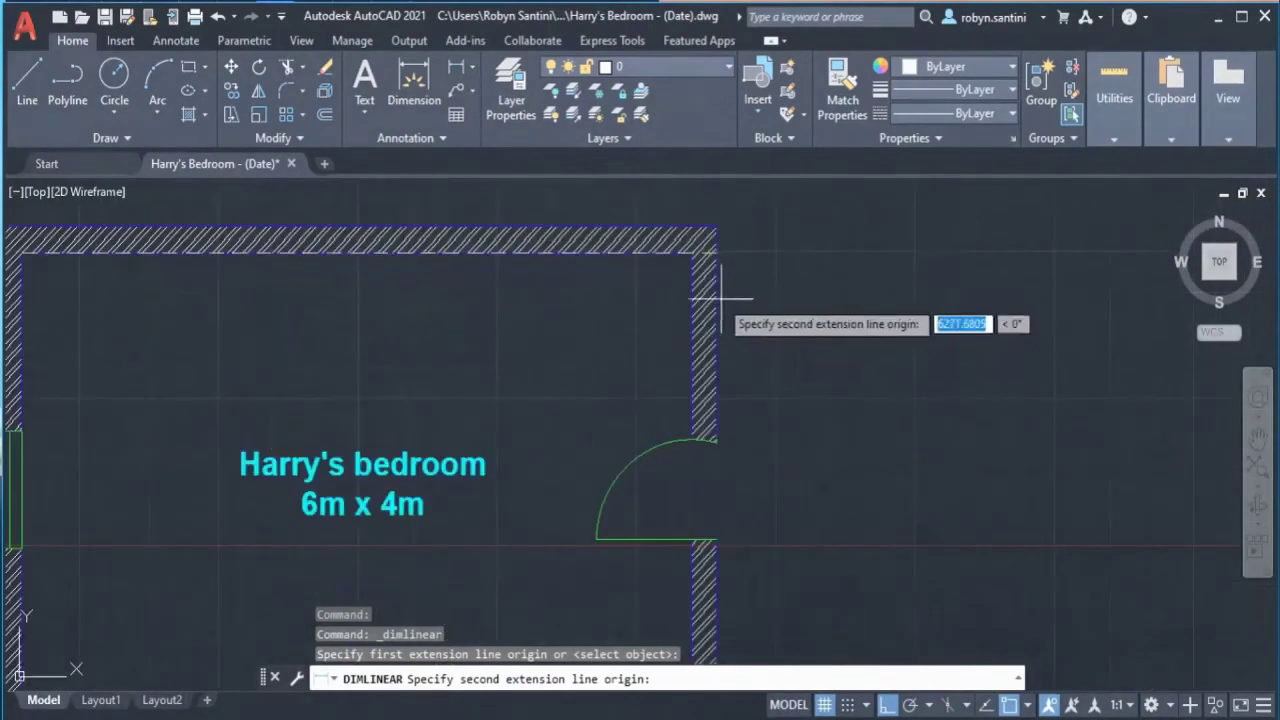
pyautogui.click(685, 241)
pyautogui.scroll(-5, 825, 311)
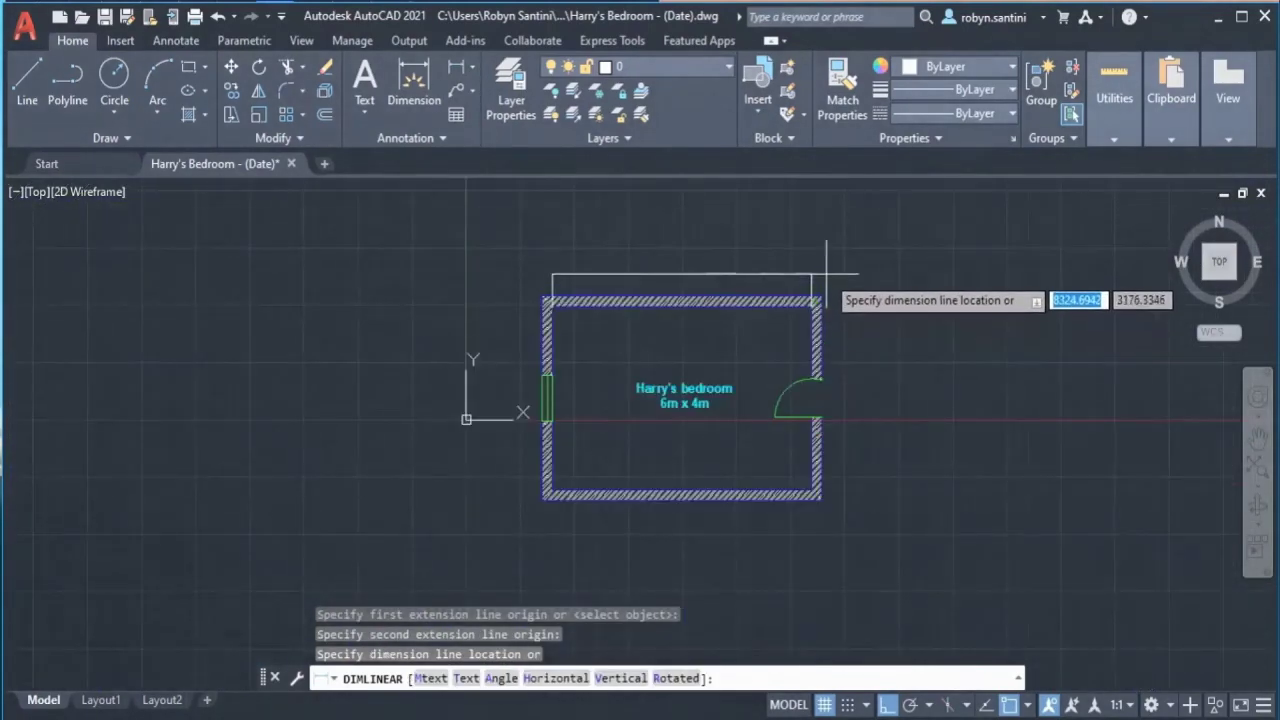
pyautogui.click(825, 264)
# Step: Examine the text styles and text heights available for the dimension above the upper wall
pyautogui.scroll(2, 708, 277)
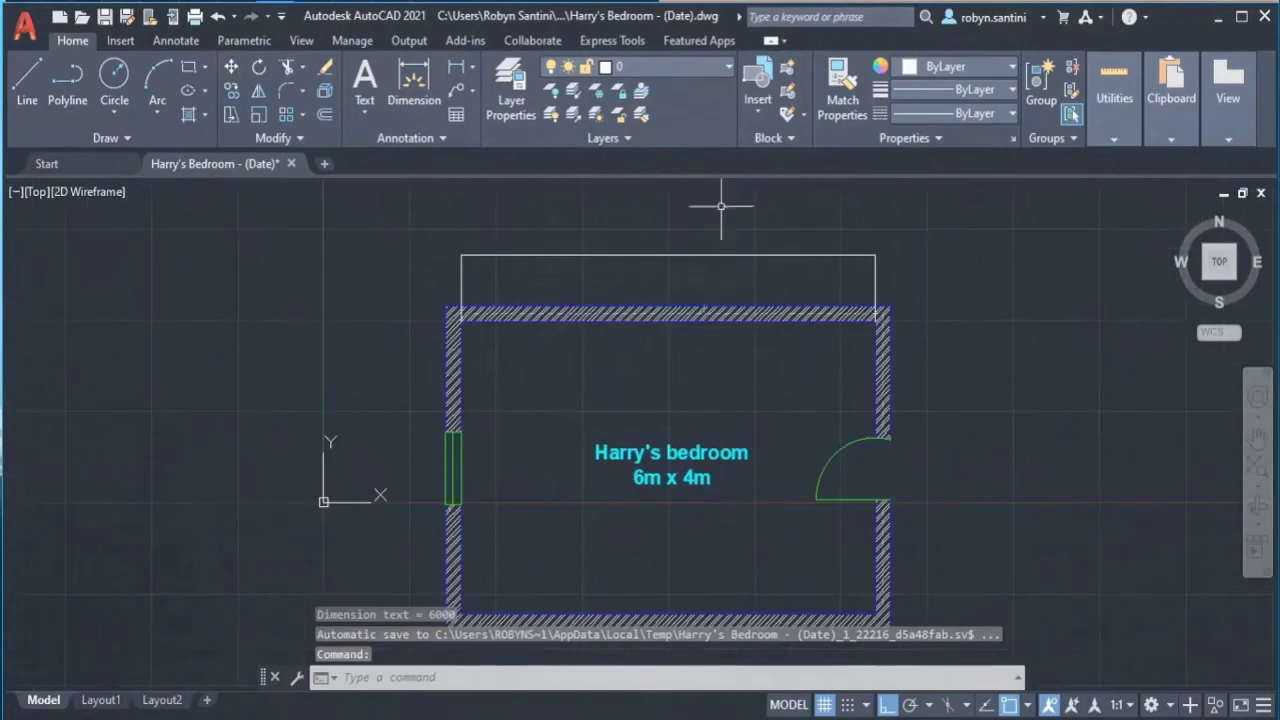
pyautogui.click(666, 249)
pyautogui.click(624, 285)
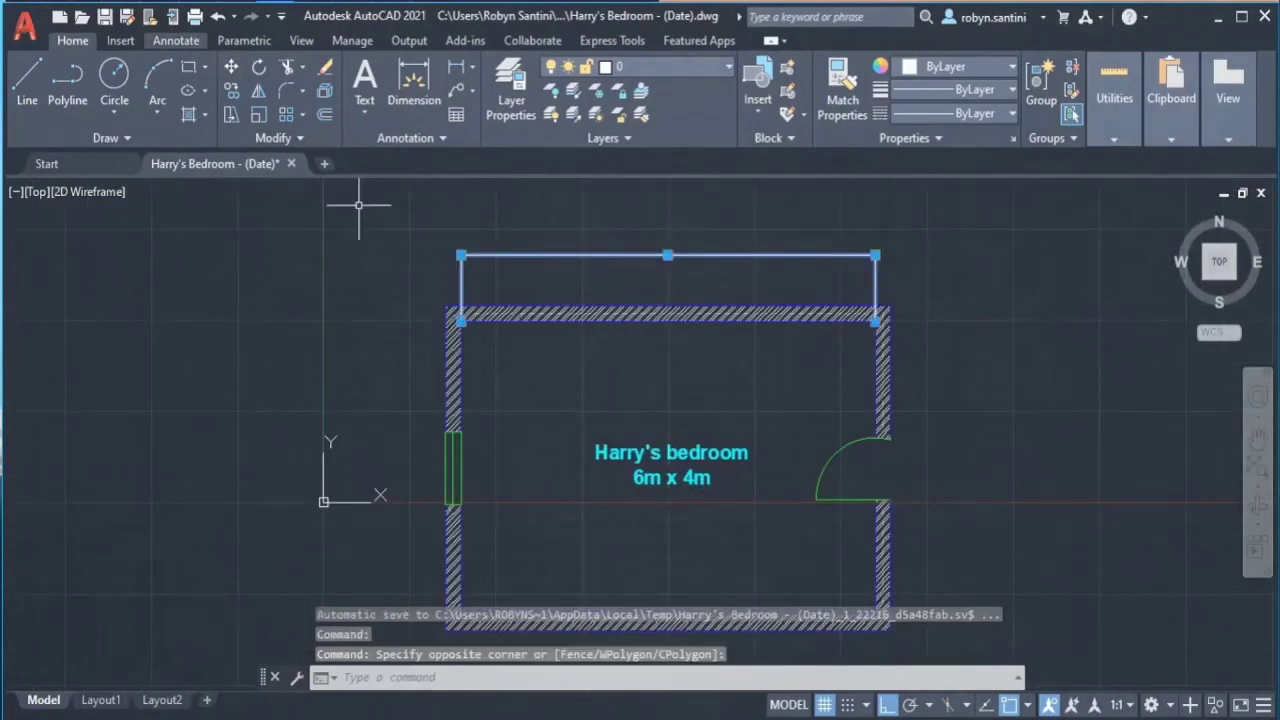
pyautogui.click(175, 40)
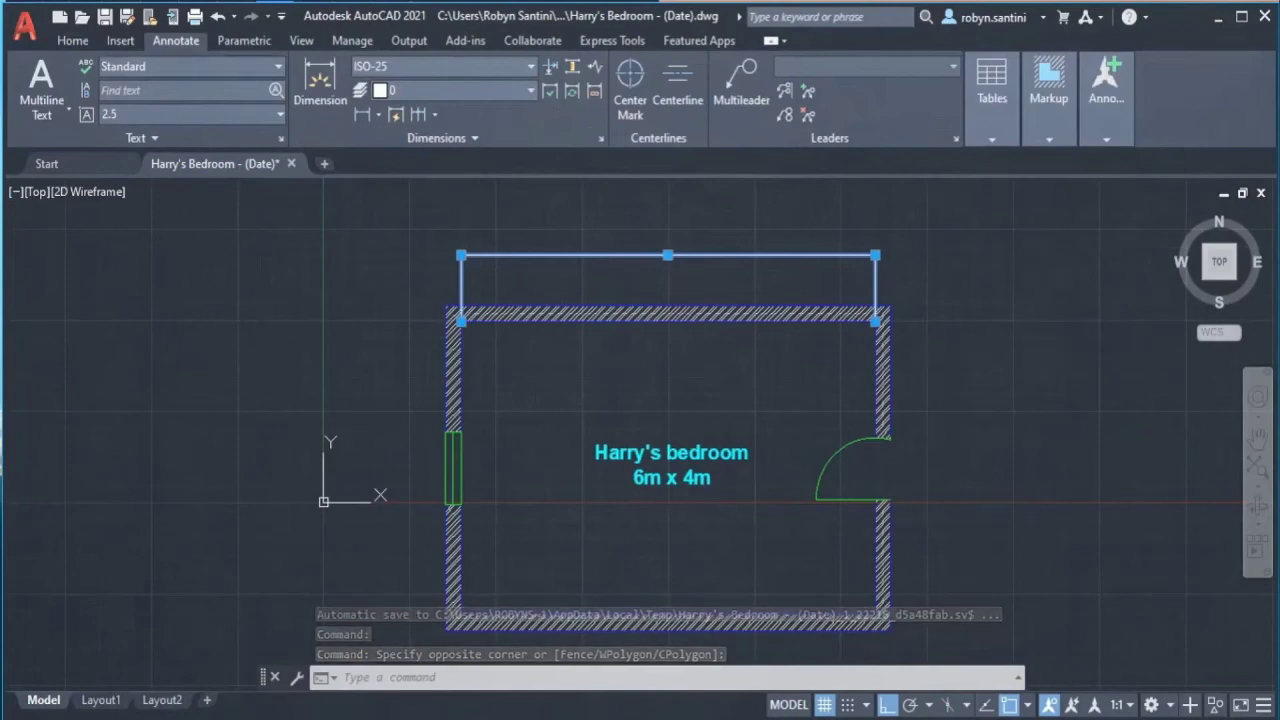
pyautogui.click(190, 66)
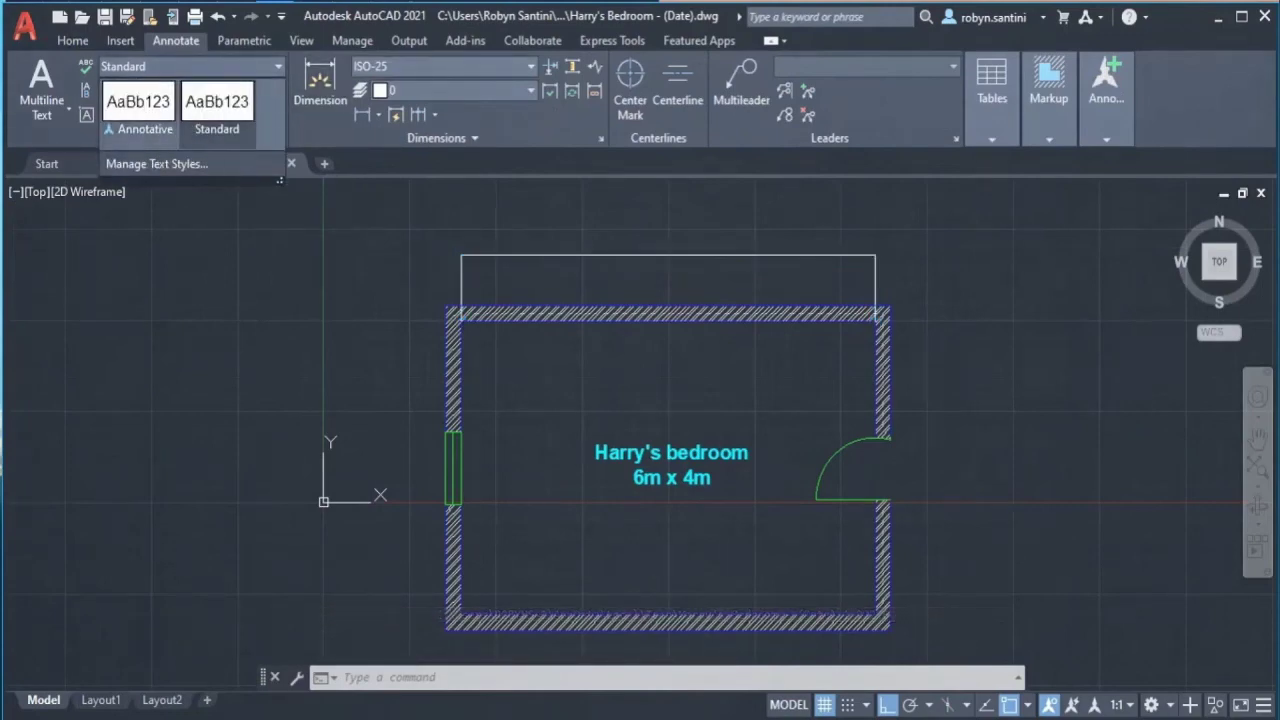
pyautogui.press('Escape')
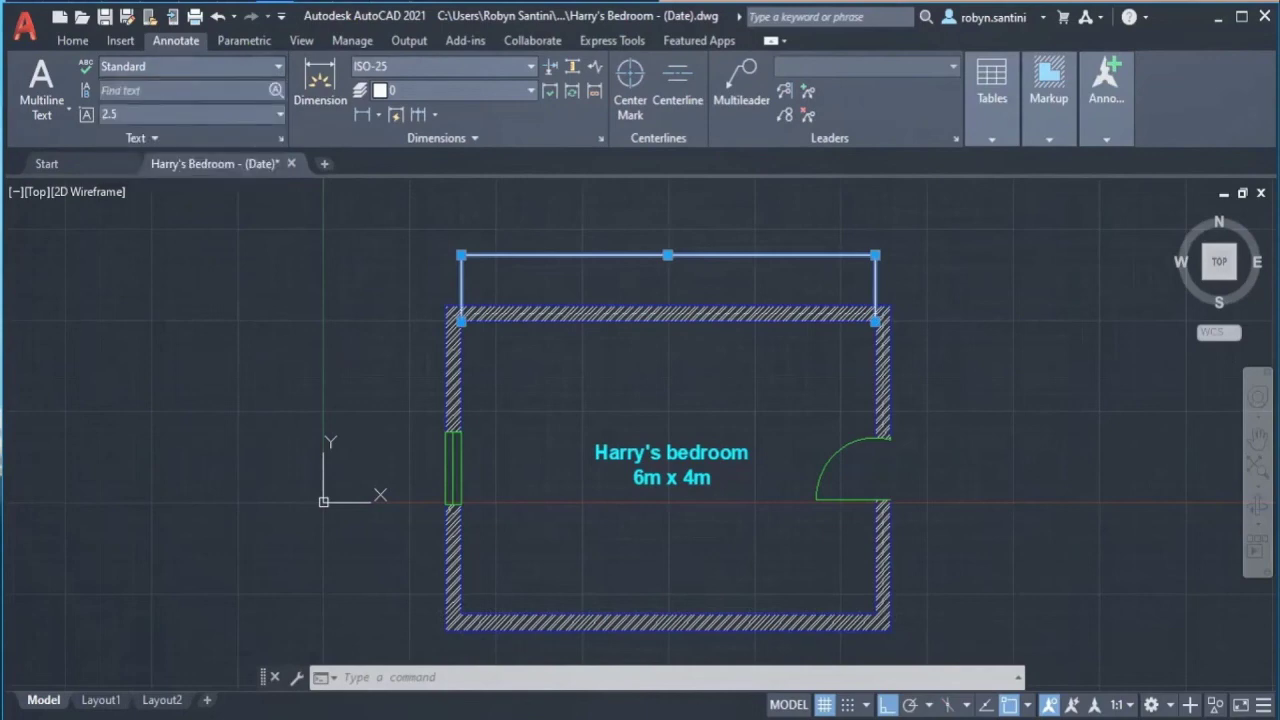
pyautogui.click(280, 114)
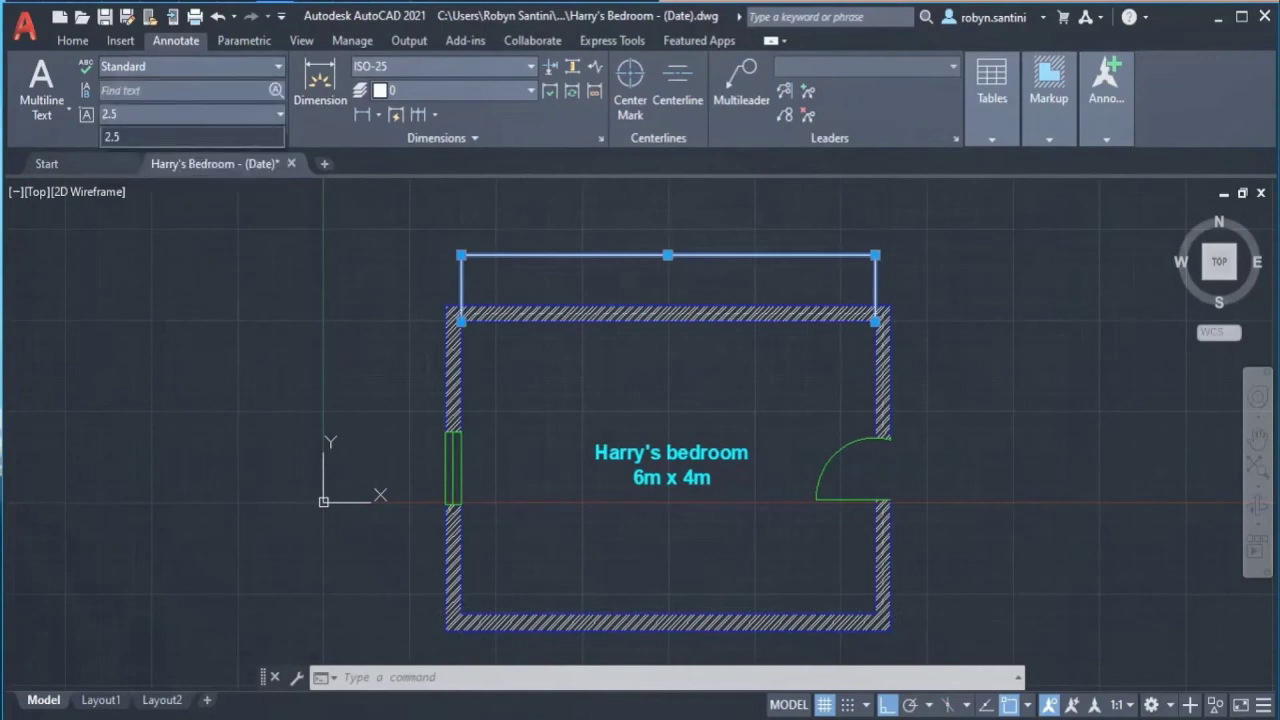
pyautogui.click(190, 136)
pyautogui.click(68, 106)
pyautogui.click(68, 106)
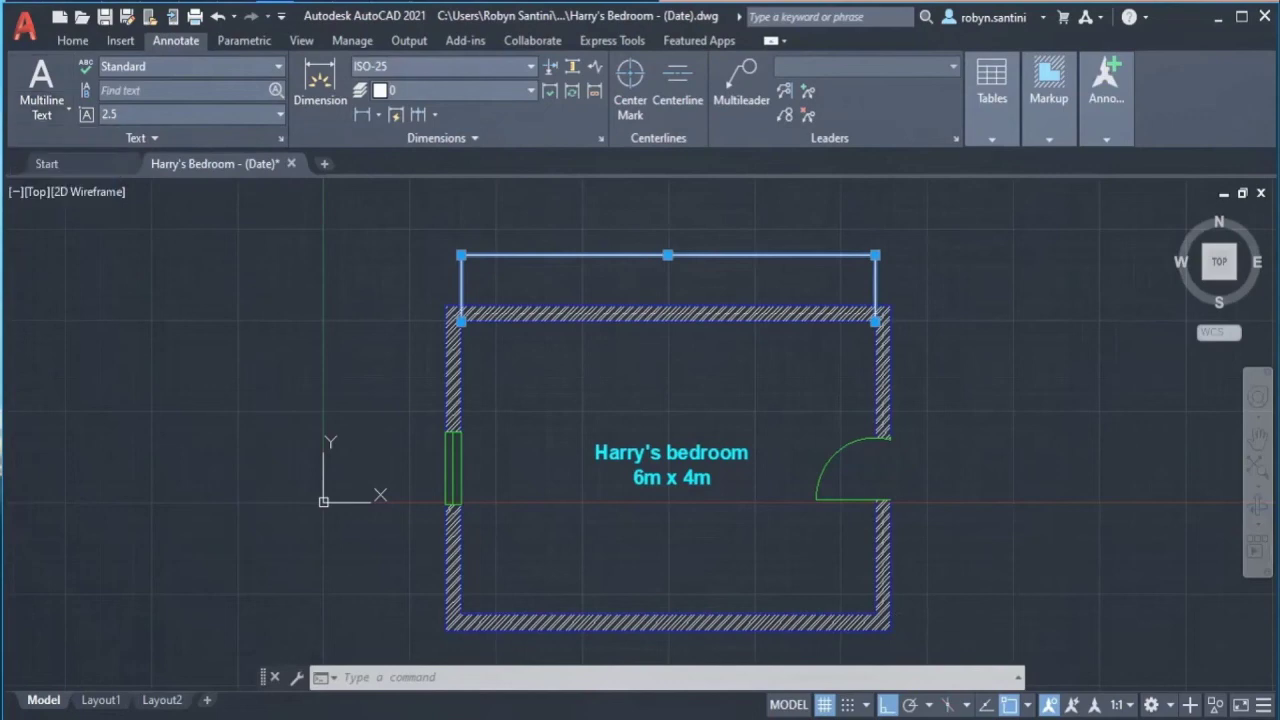
# Step: Open the ISO-25 dimension style for modification and bring its settings dialog fully into view
pyautogui.click(531, 66)
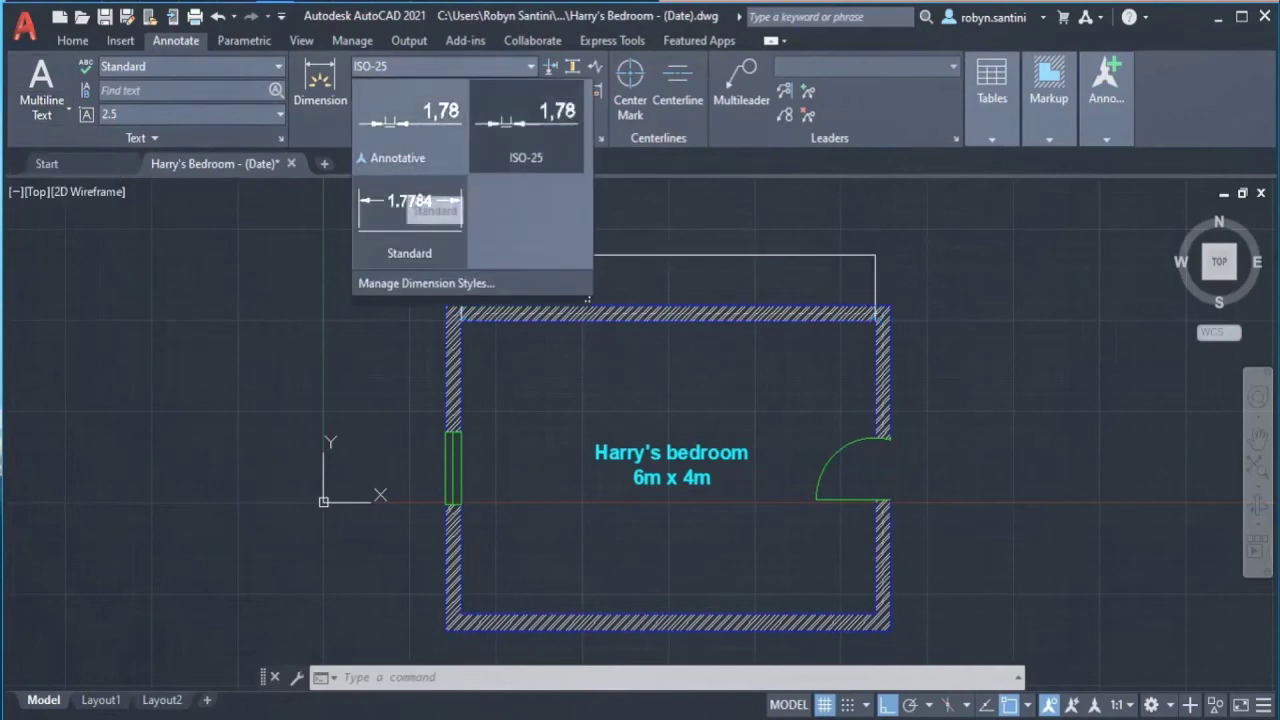
pyautogui.click(426, 283)
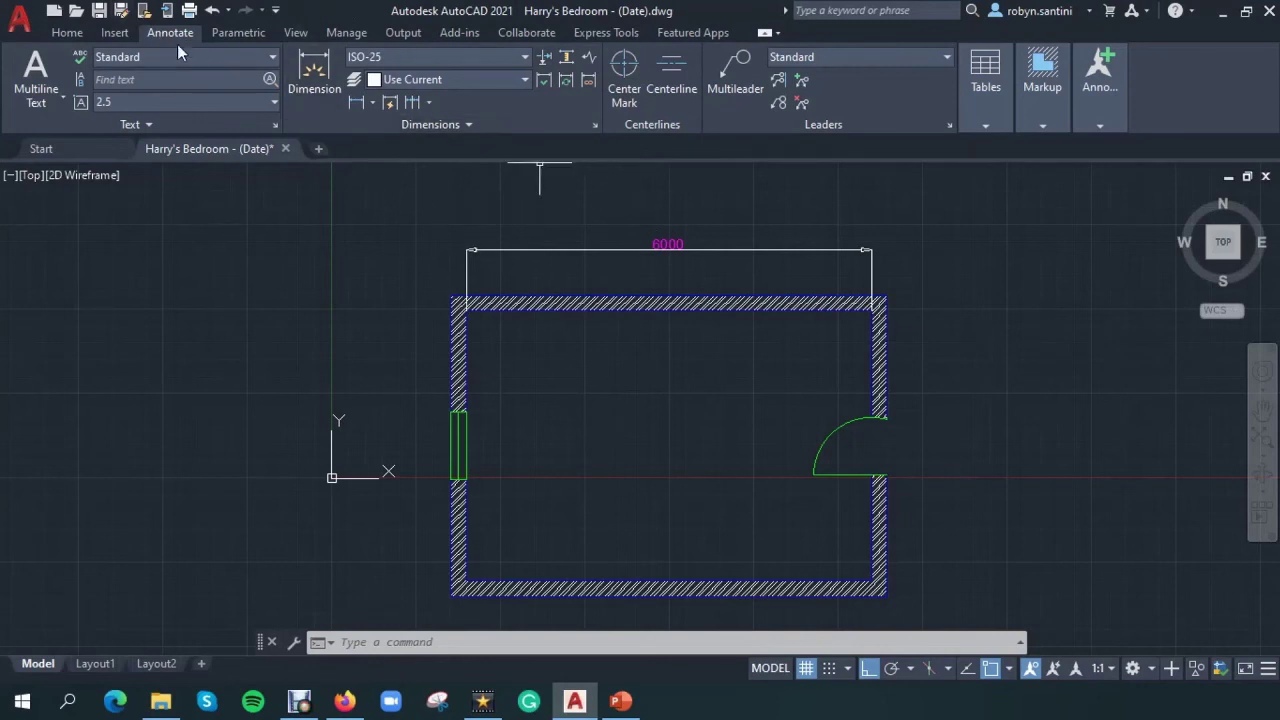
pyautogui.click(525, 57)
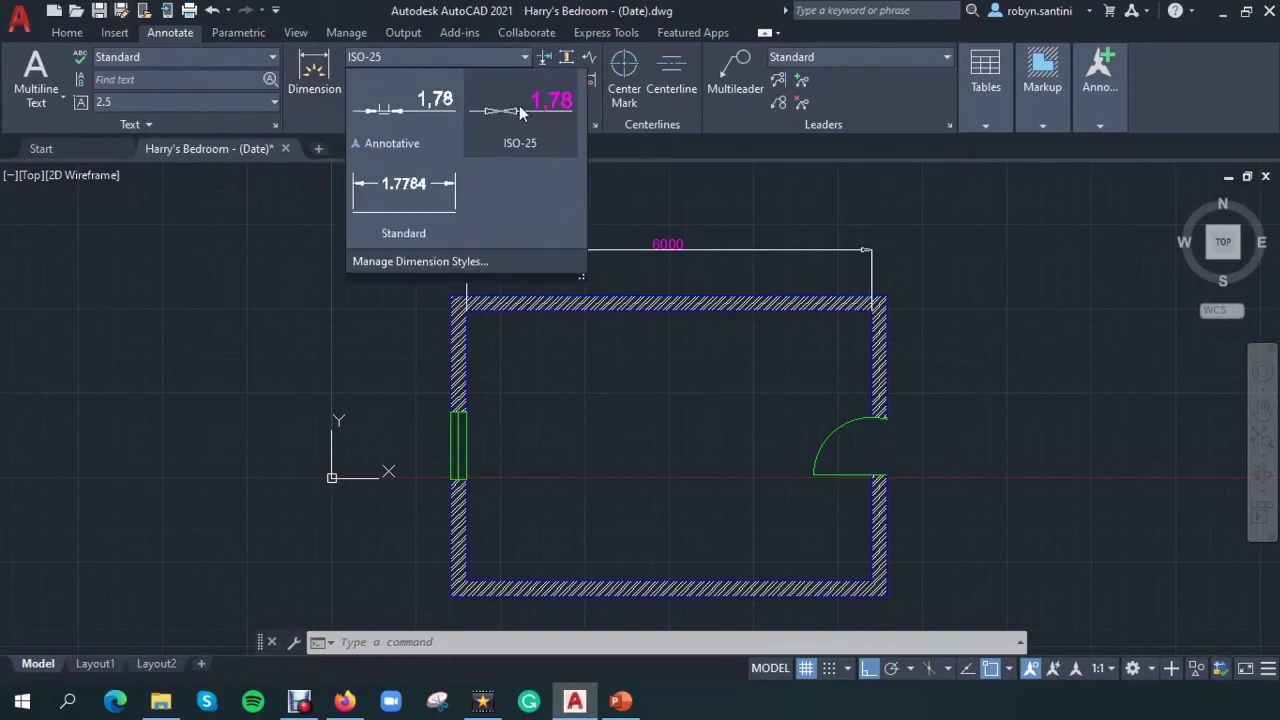
pyautogui.click(484, 262)
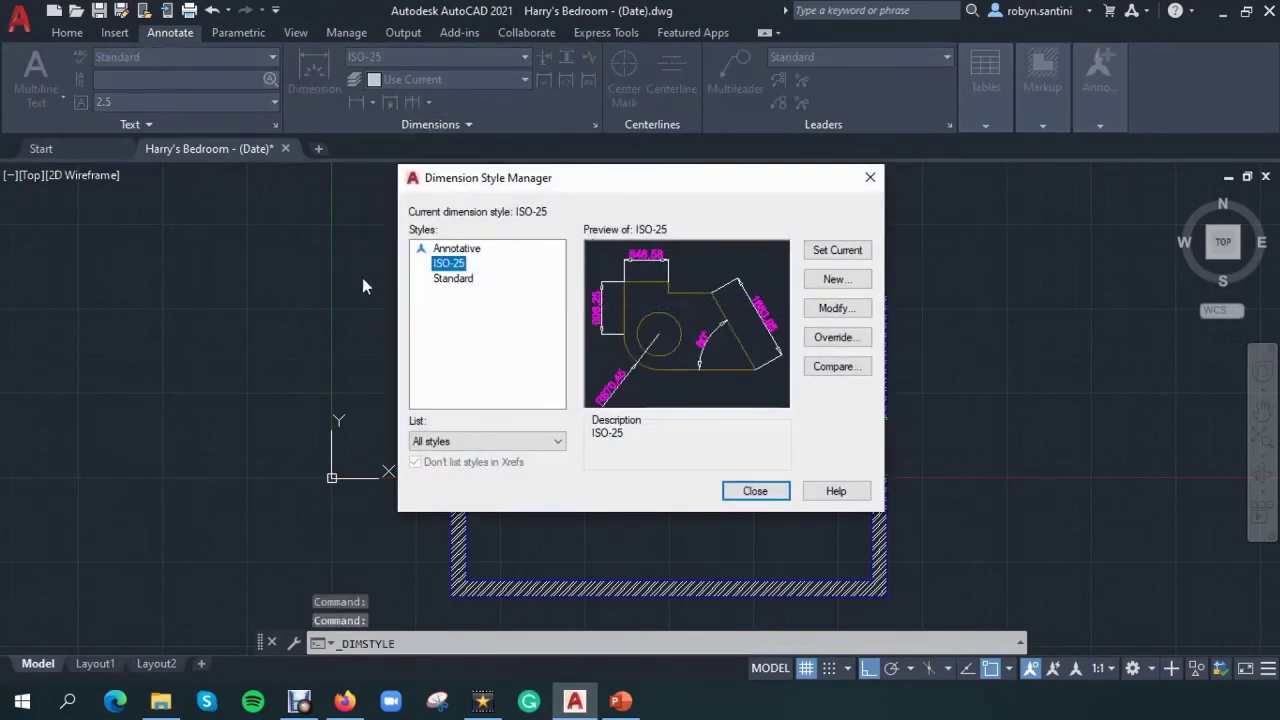
pyautogui.moveTo(491, 317)
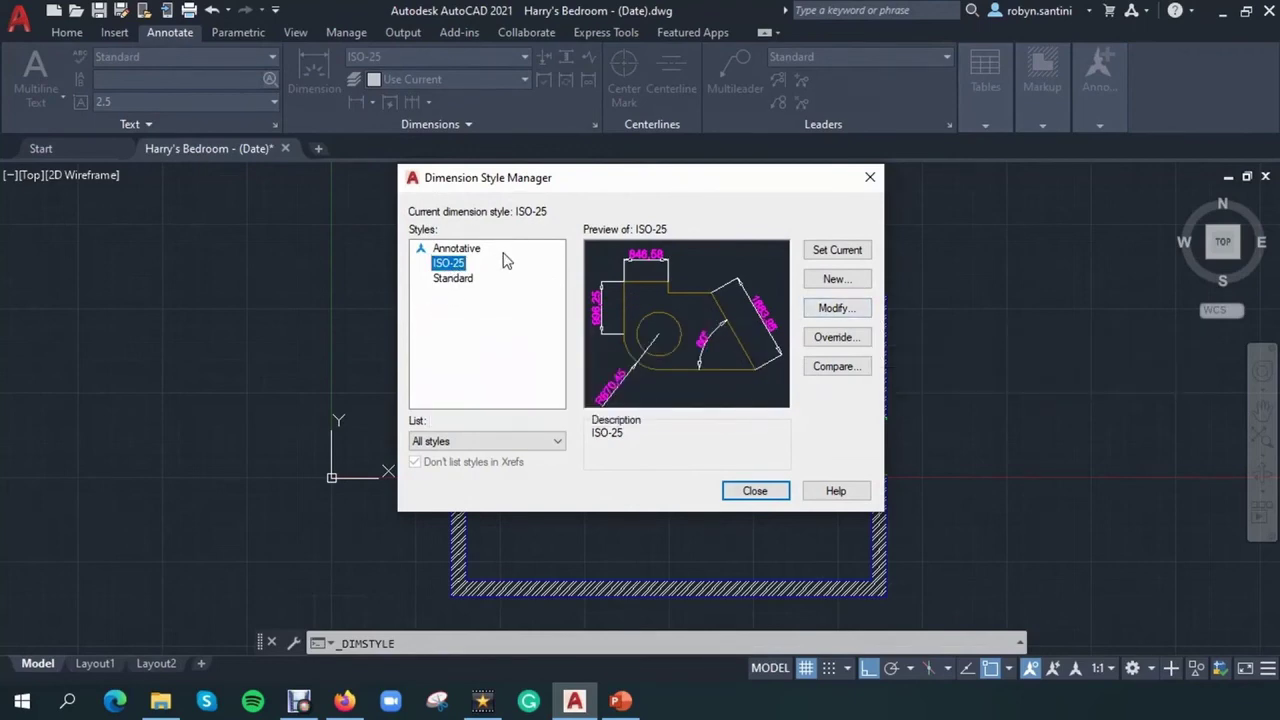
pyautogui.click(836, 308)
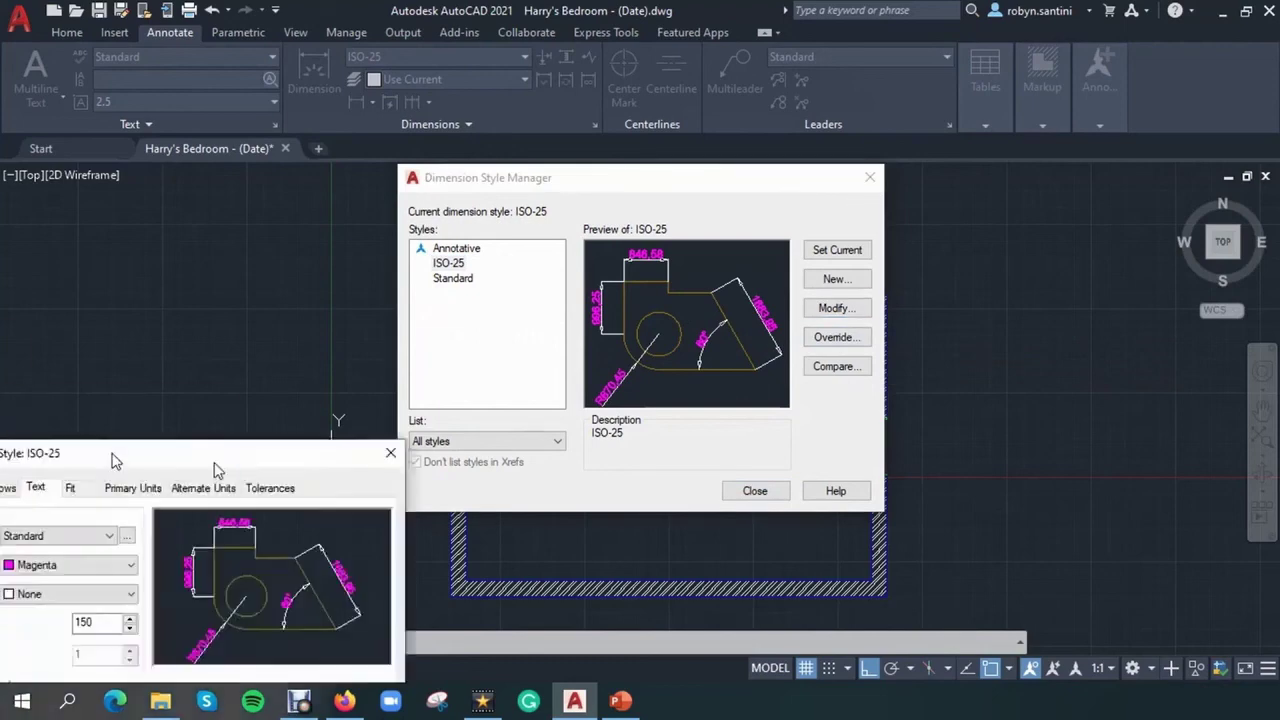
pyautogui.moveTo(114, 457); pyautogui.dragTo(685, 130)
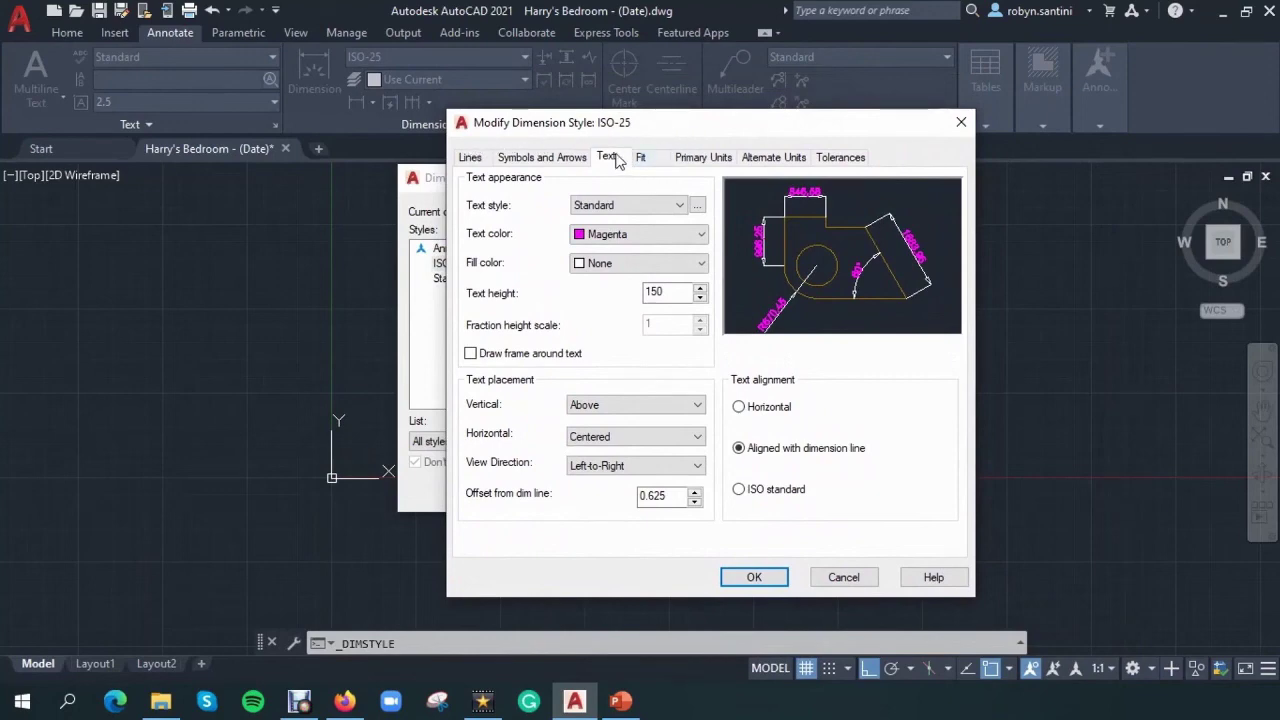
# Step: Try red for the ISO-25 style's dimension lines, and settle on ByLayer as their colour
pyautogui.click(470, 158)
pyautogui.click(542, 158)
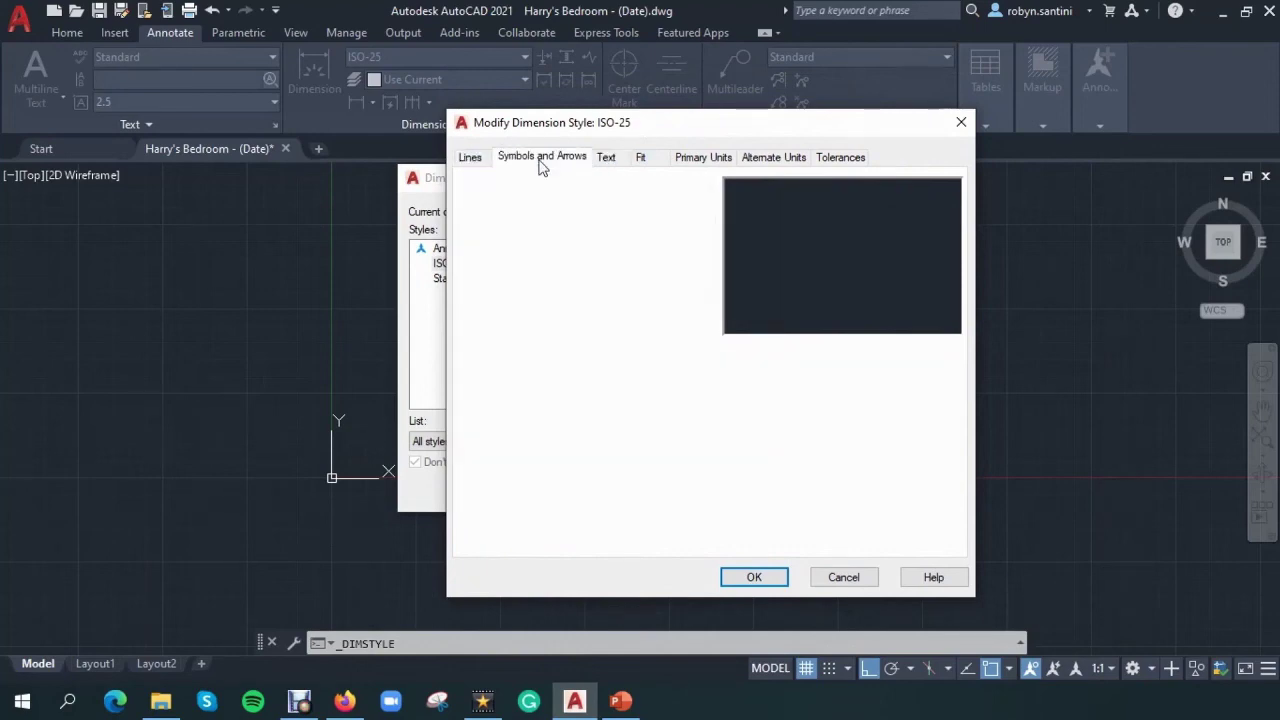
pyautogui.click(610, 158)
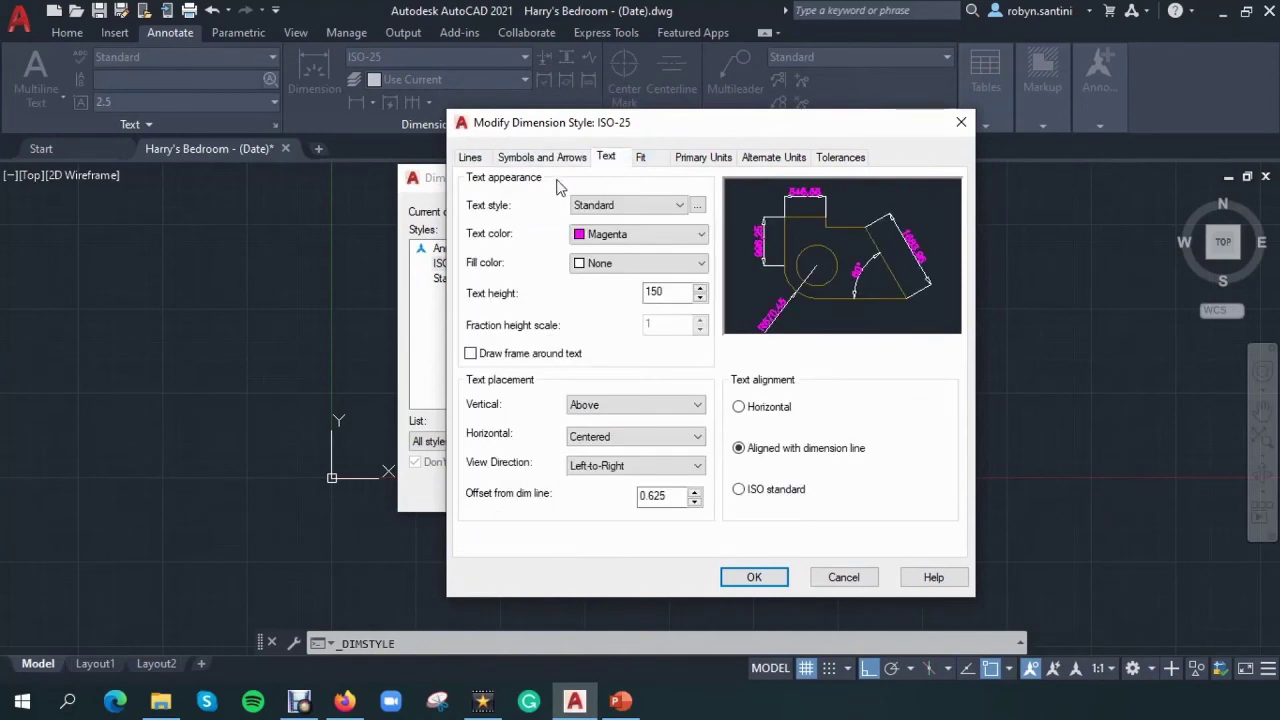
pyautogui.click(469, 158)
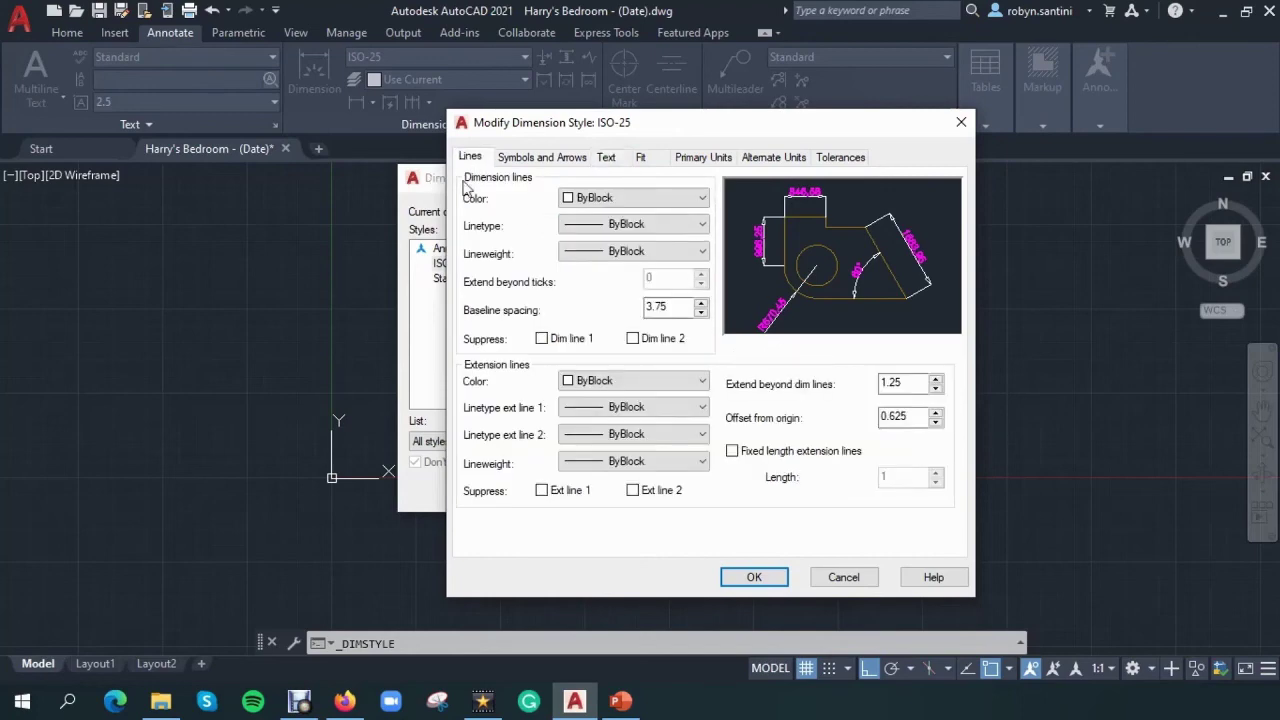
pyautogui.click(680, 198)
pyautogui.click(612, 246)
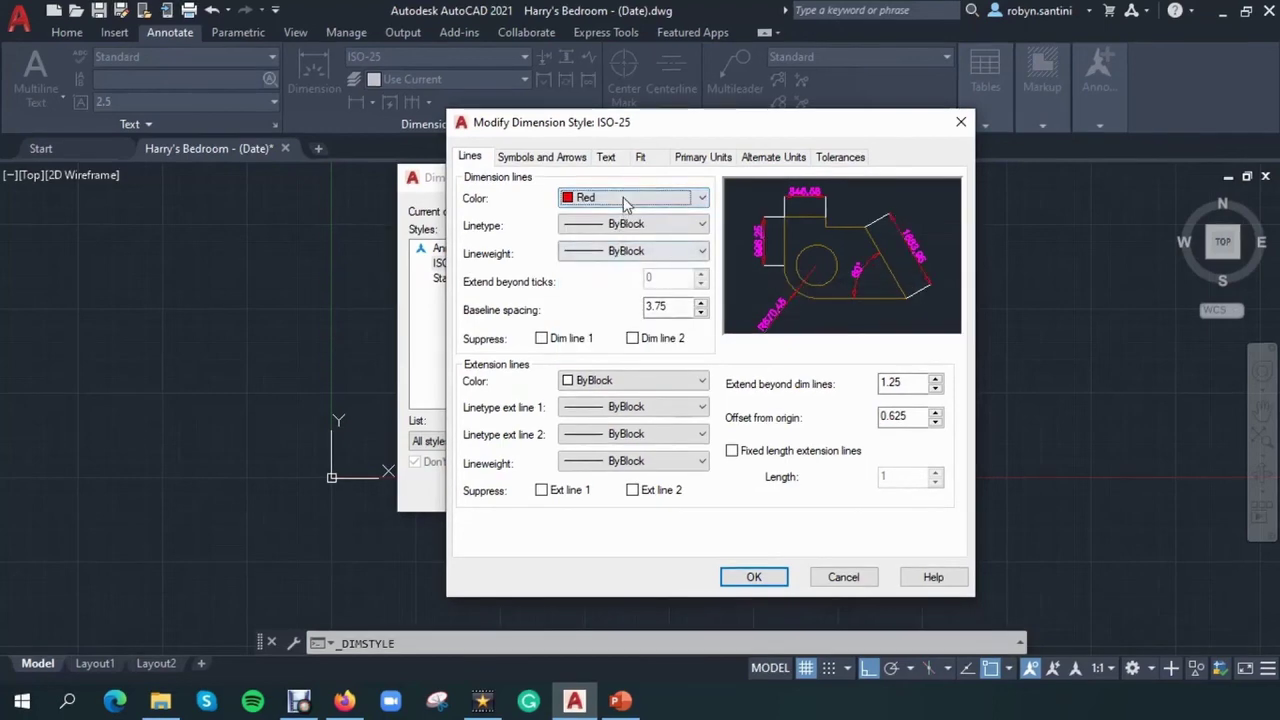
pyautogui.click(625, 198)
pyautogui.click(620, 211)
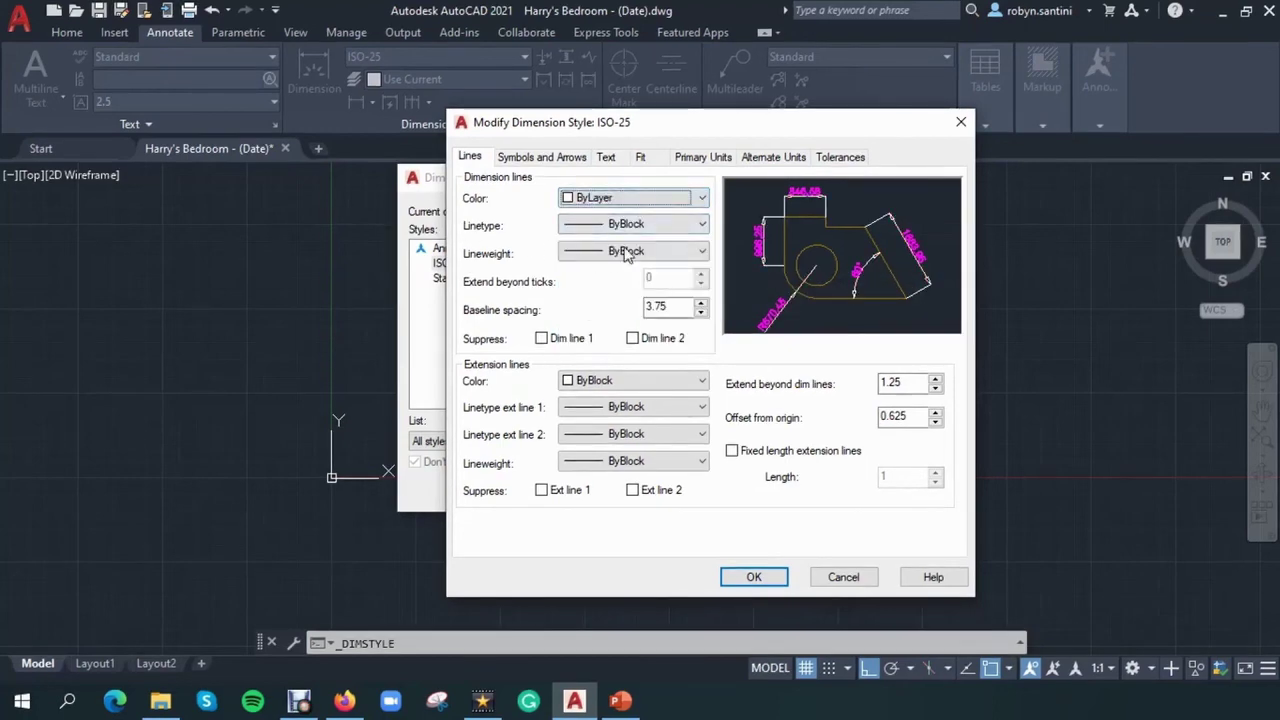
# Step: Examine the linetypes and lineweights available for the ISO-25 style's dimension lines
pyautogui.click(700, 224)
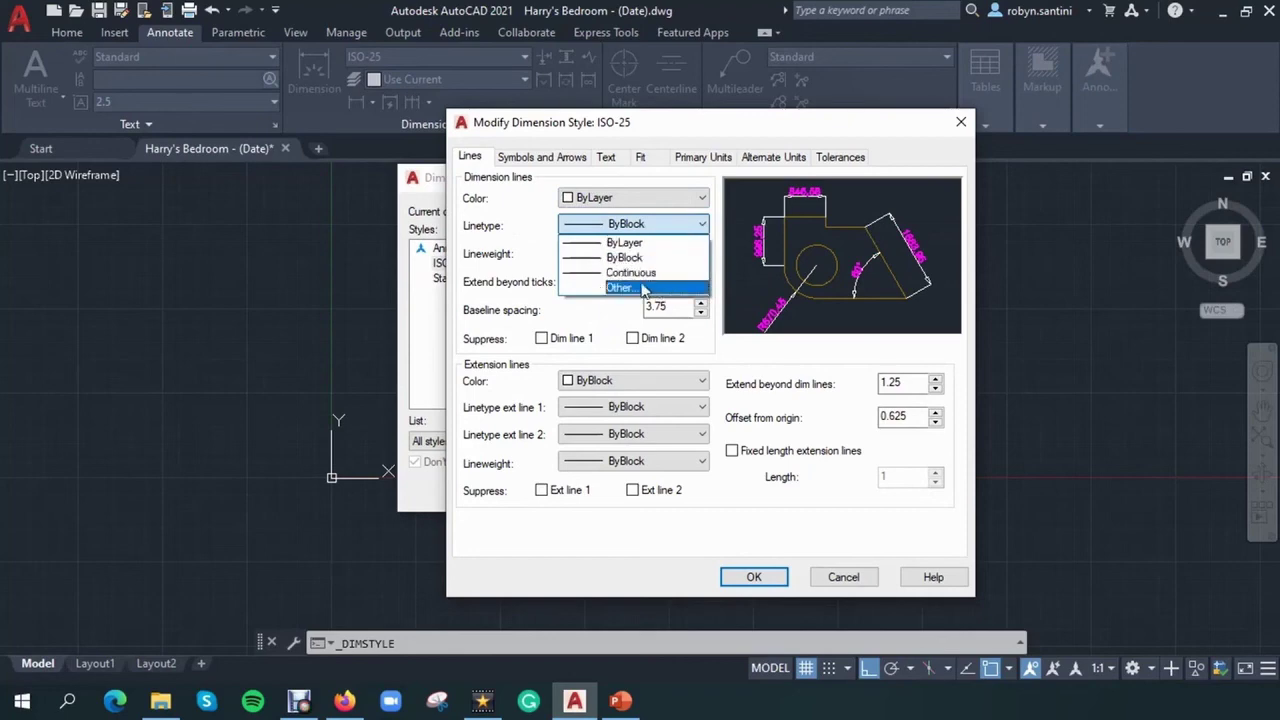
pyautogui.click(540, 250)
pyautogui.click(650, 255)
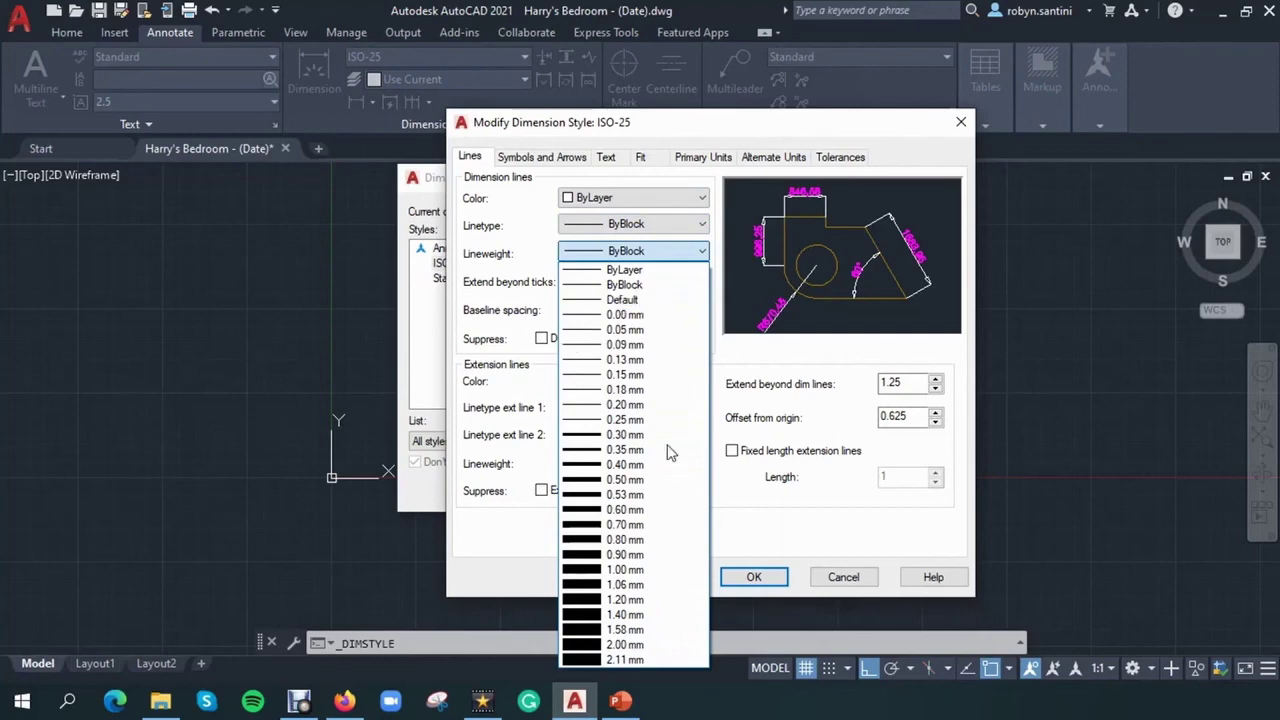
pyautogui.click(645, 256)
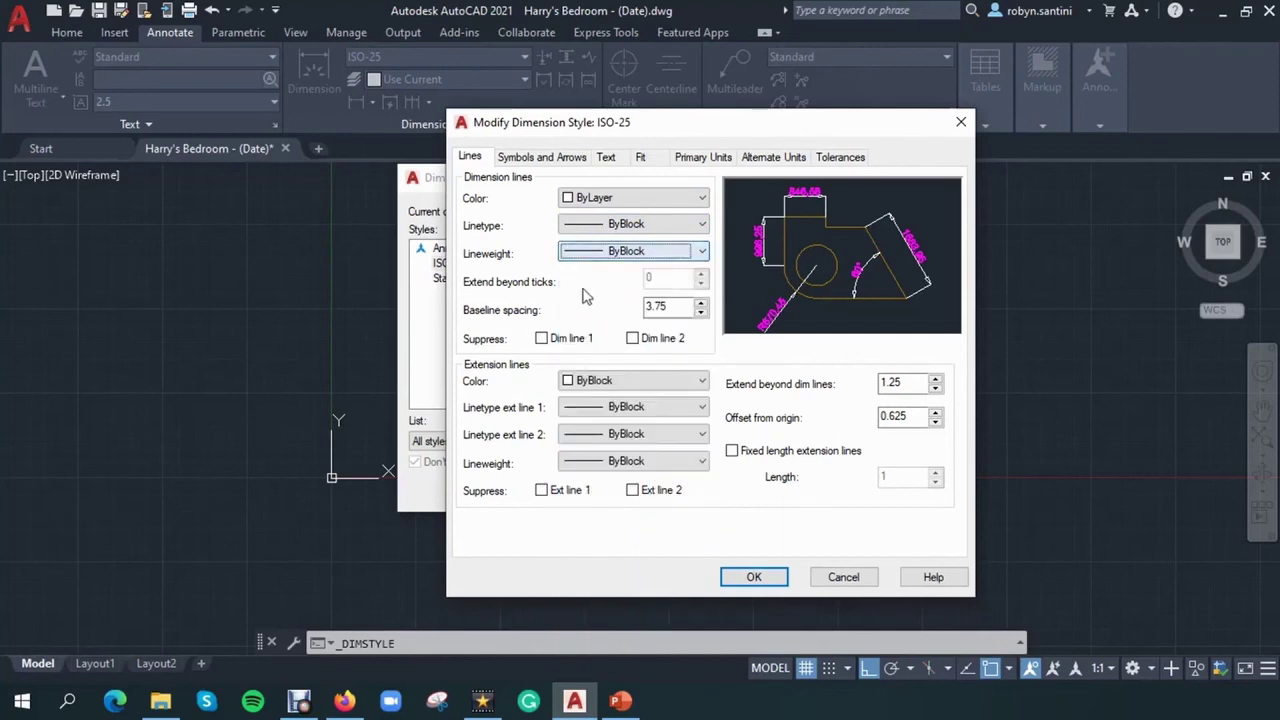
# Step: Try suppressing both dimension lines and both extension lines in the ISO-25 style, and restore them all
pyautogui.click(541, 339)
pyautogui.click(633, 339)
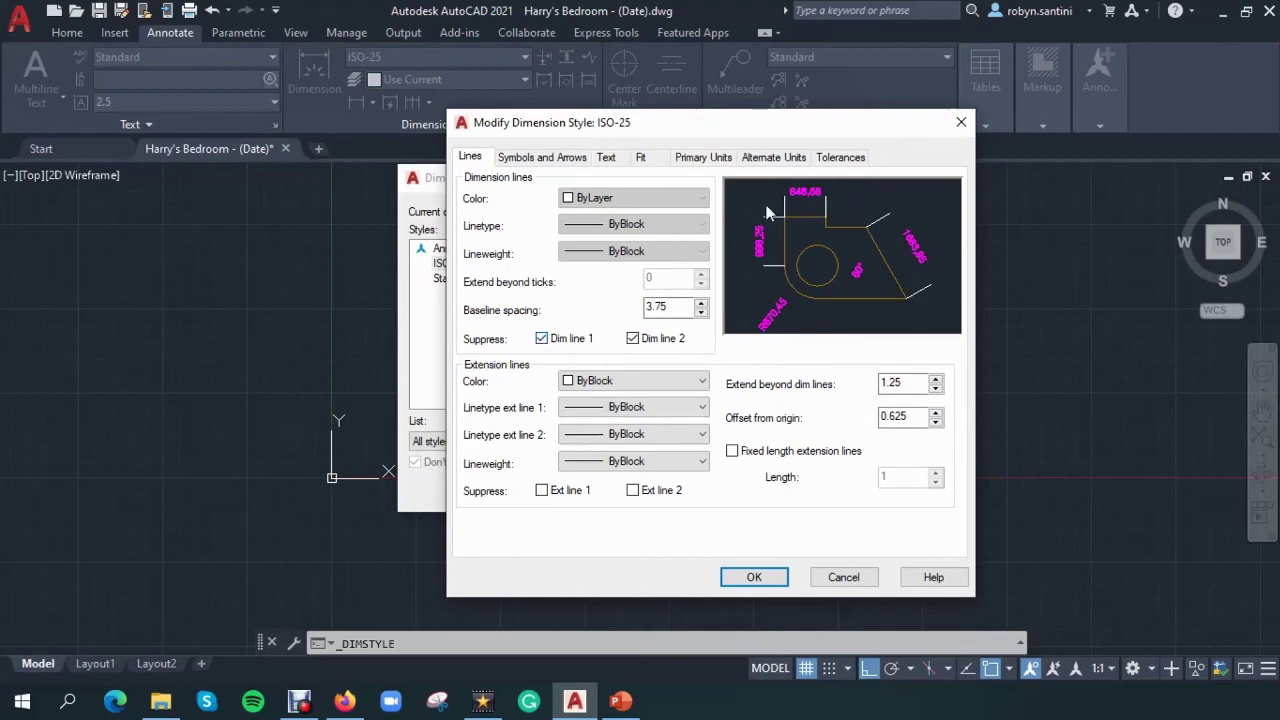
pyautogui.click(541, 339)
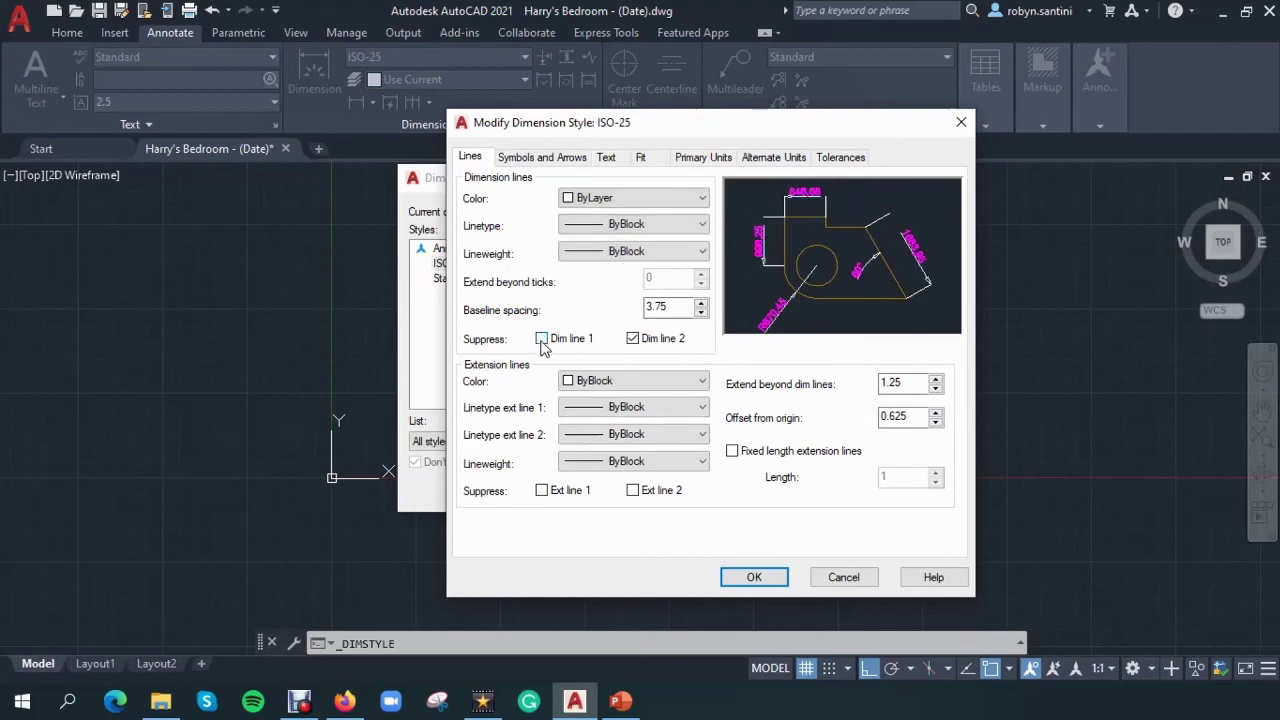
pyautogui.click(633, 339)
pyautogui.click(541, 490)
pyautogui.click(632, 490)
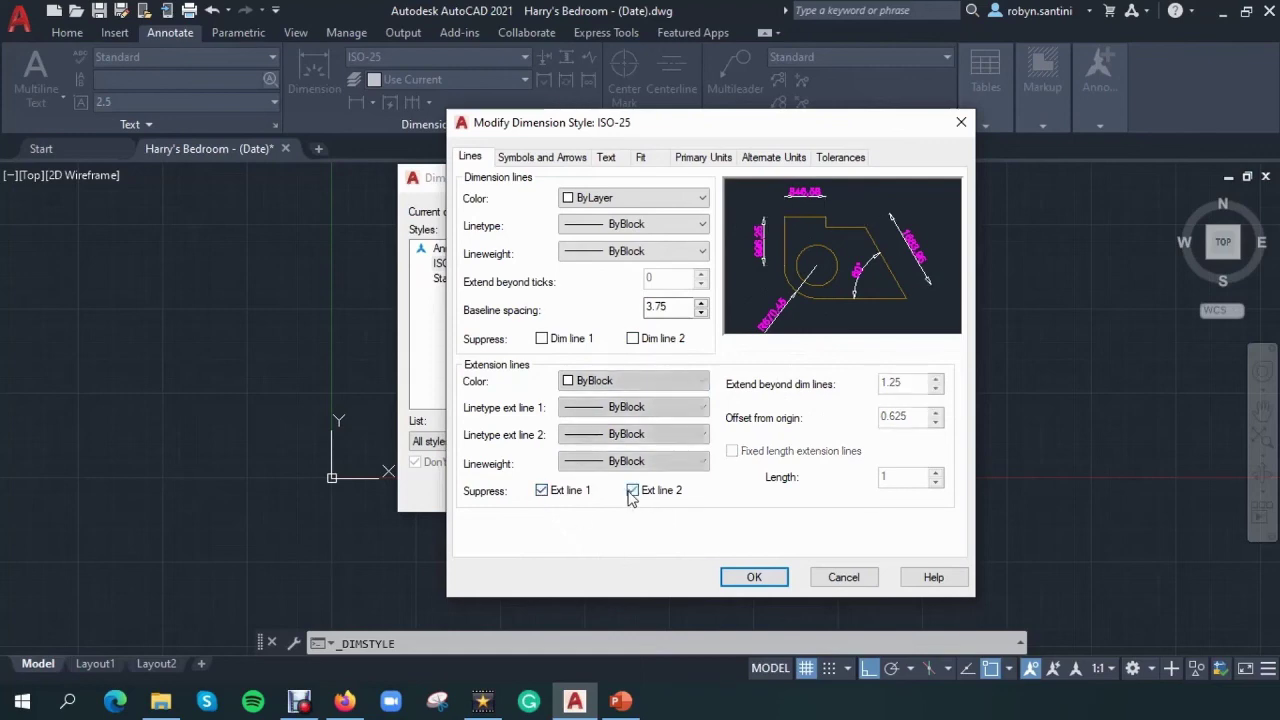
pyautogui.click(632, 490)
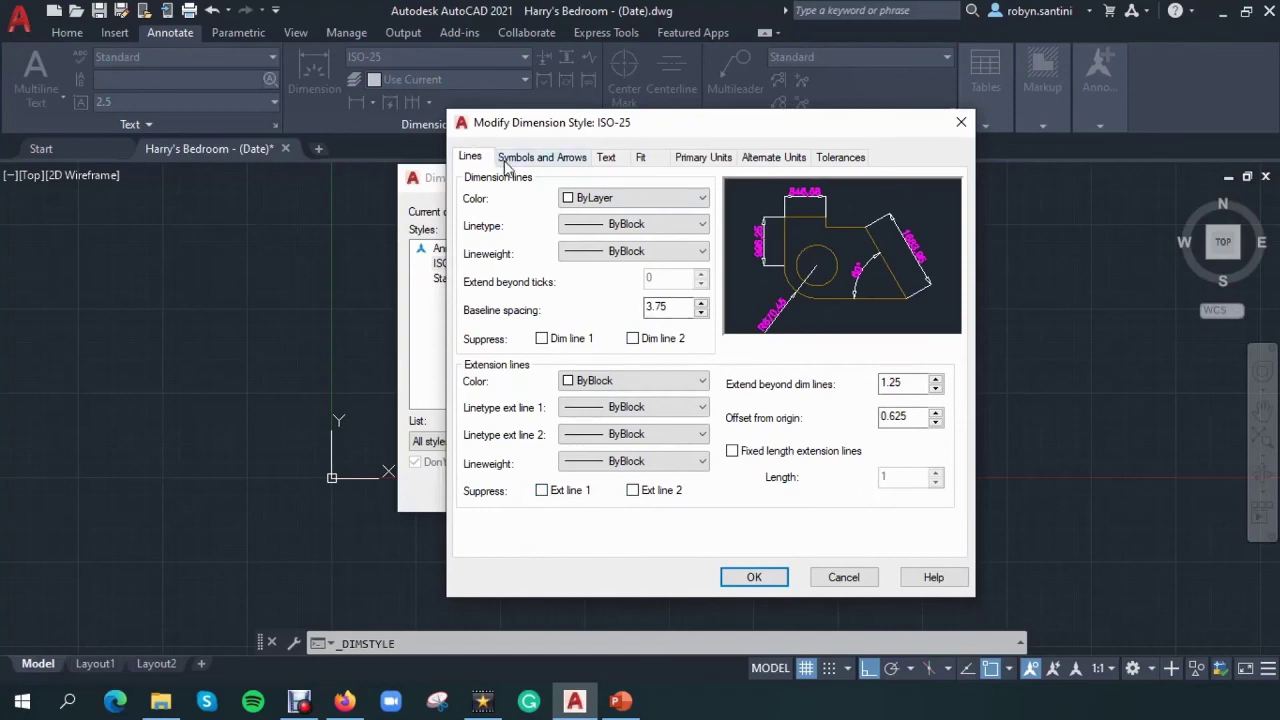
# Step: Try Oblique and Dot arrowheads for the dimension style, settle on Closed filled for both ends, and set the arrow size to 175
pyautogui.click(540, 157)
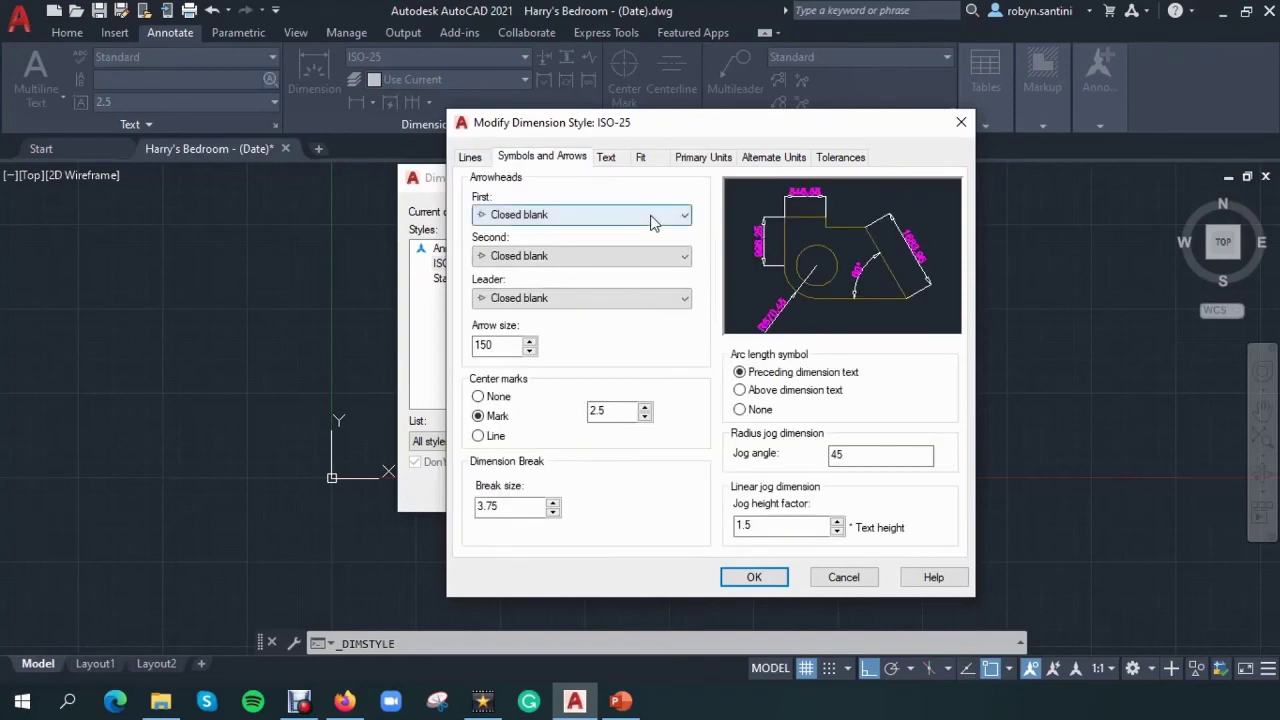
pyautogui.click(652, 220)
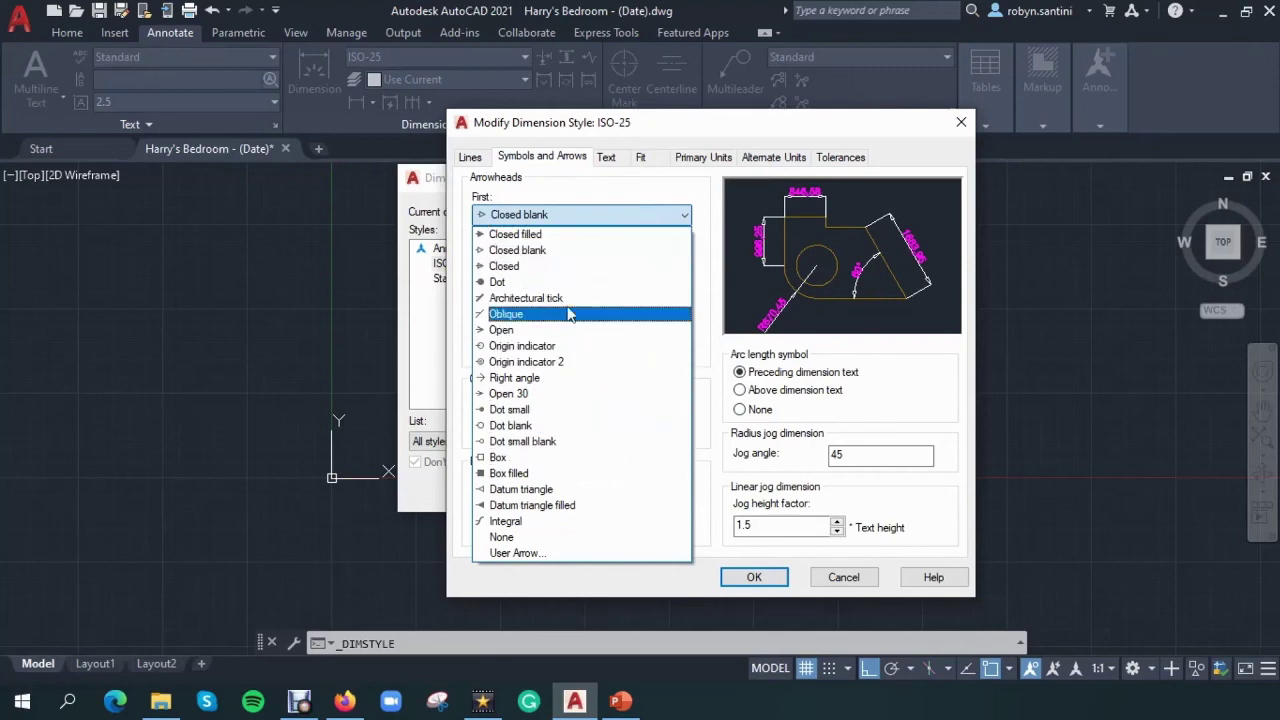
pyautogui.click(540, 236)
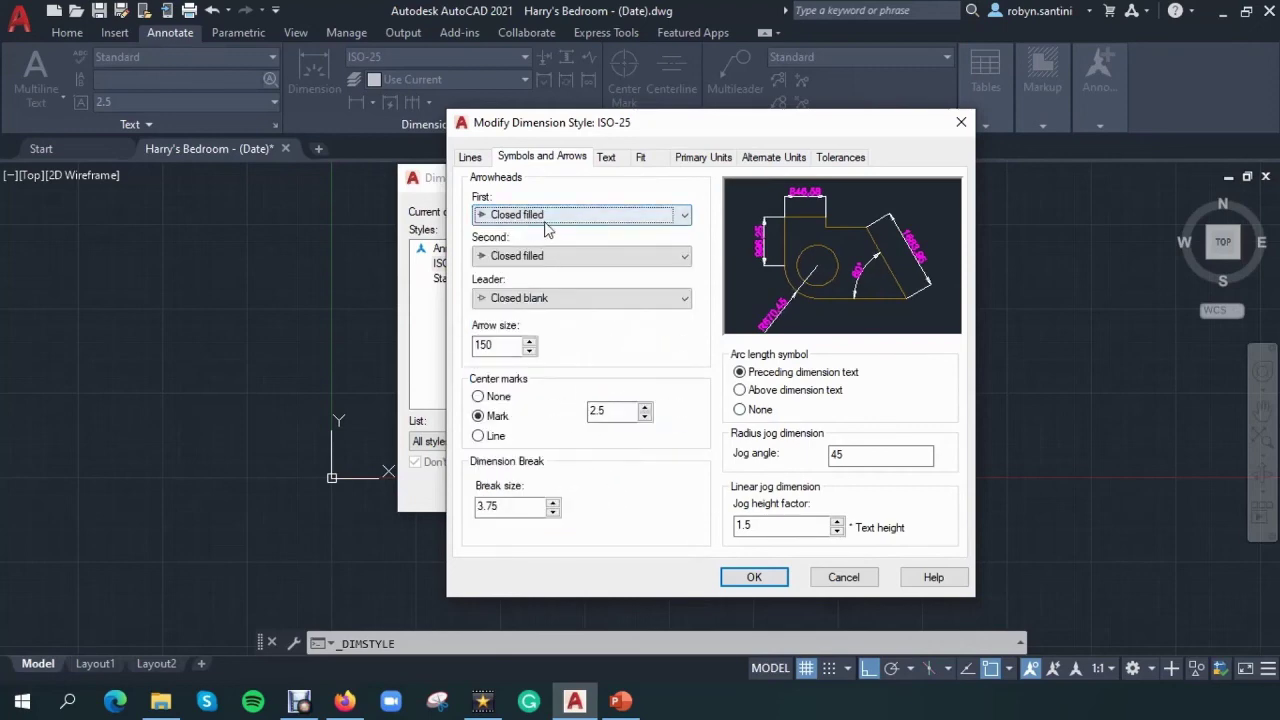
pyautogui.click(550, 215)
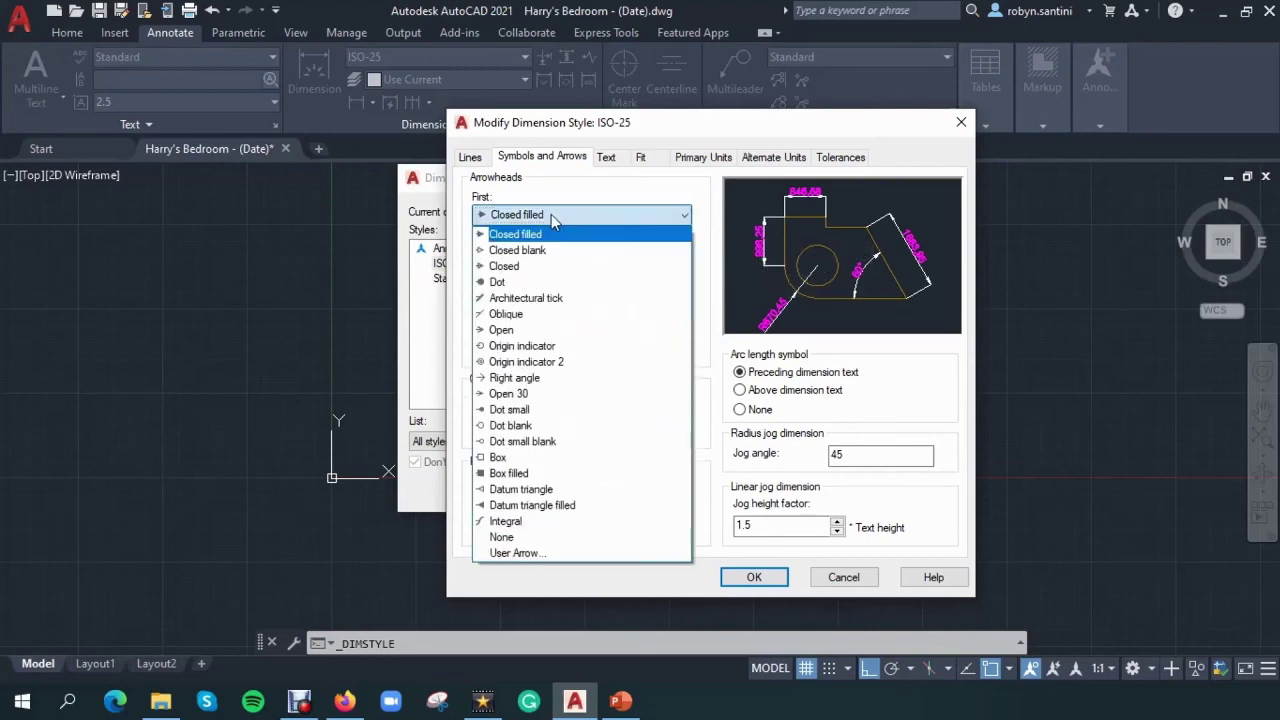
pyautogui.click(512, 314)
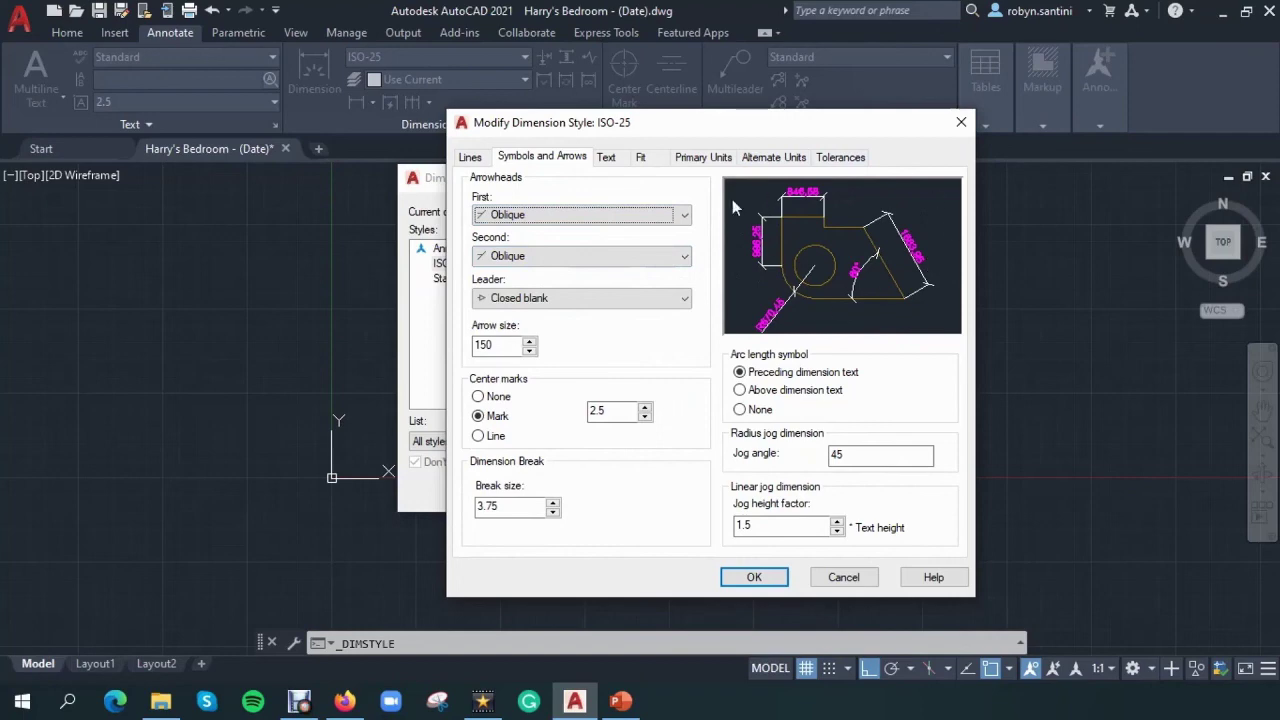
pyautogui.click(659, 216)
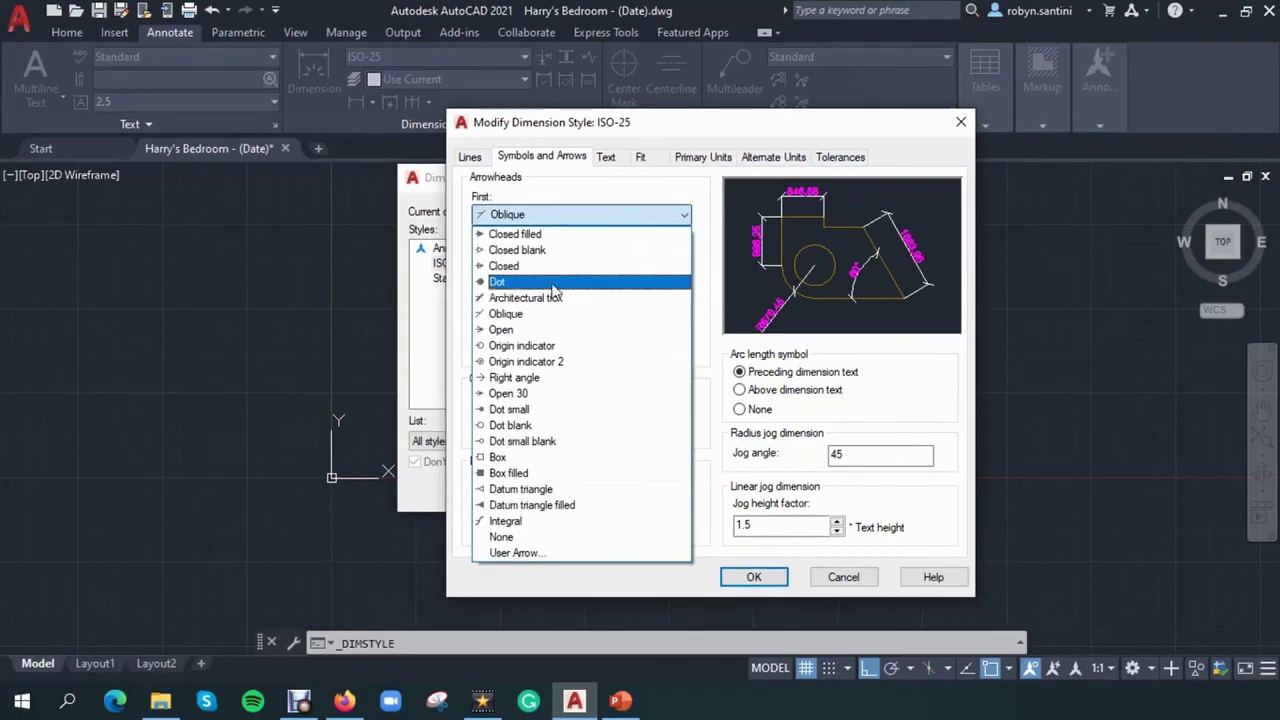
pyautogui.click(553, 284)
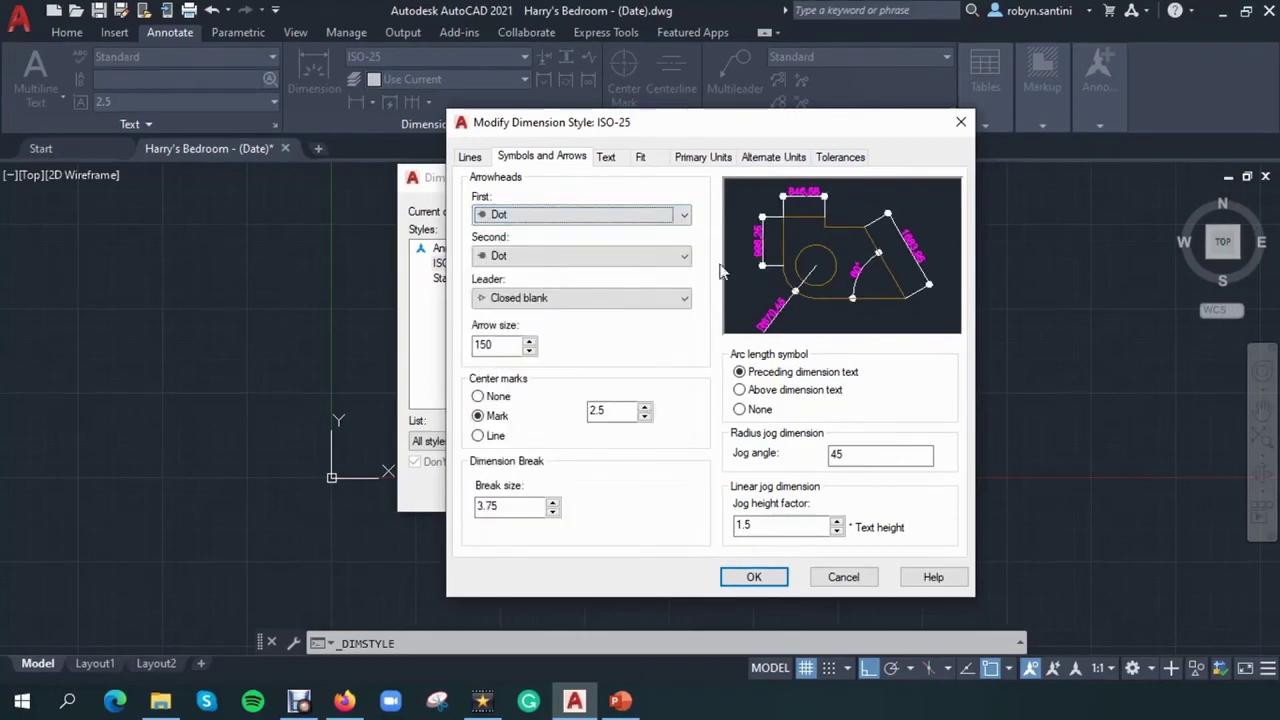
pyautogui.click(672, 220)
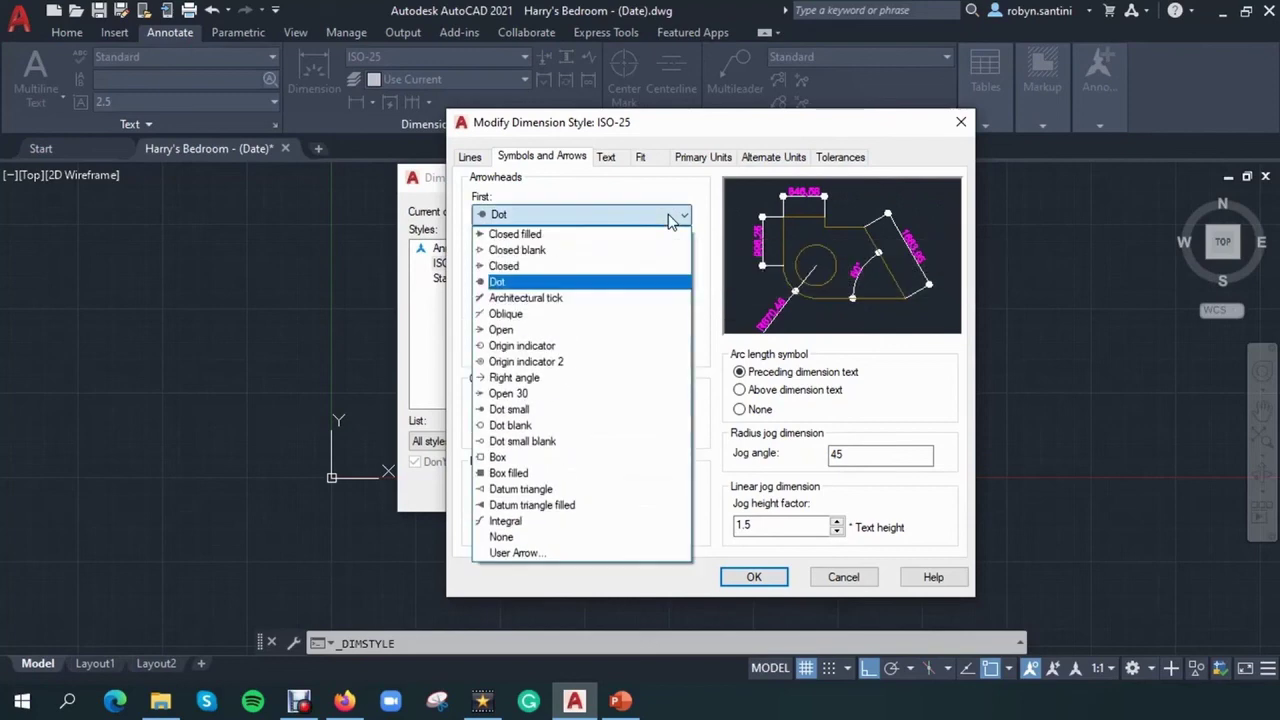
pyautogui.click(540, 236)
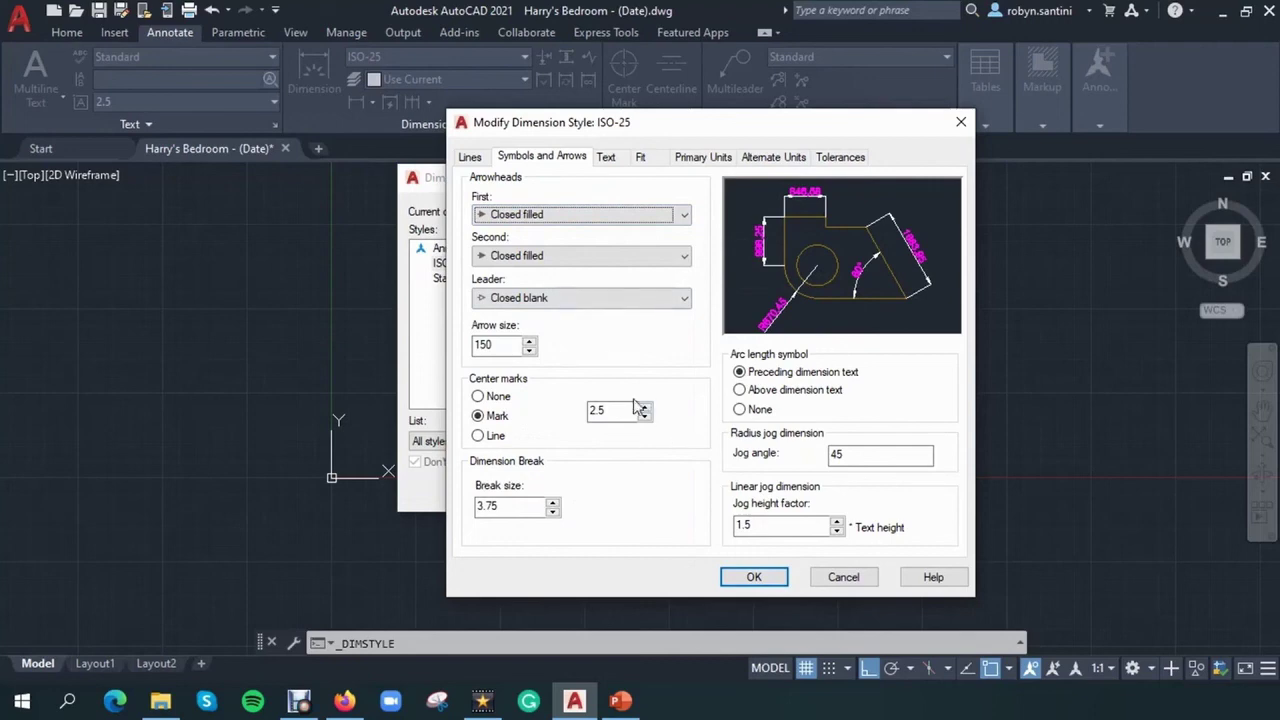
pyautogui.doubleClick(495, 344)
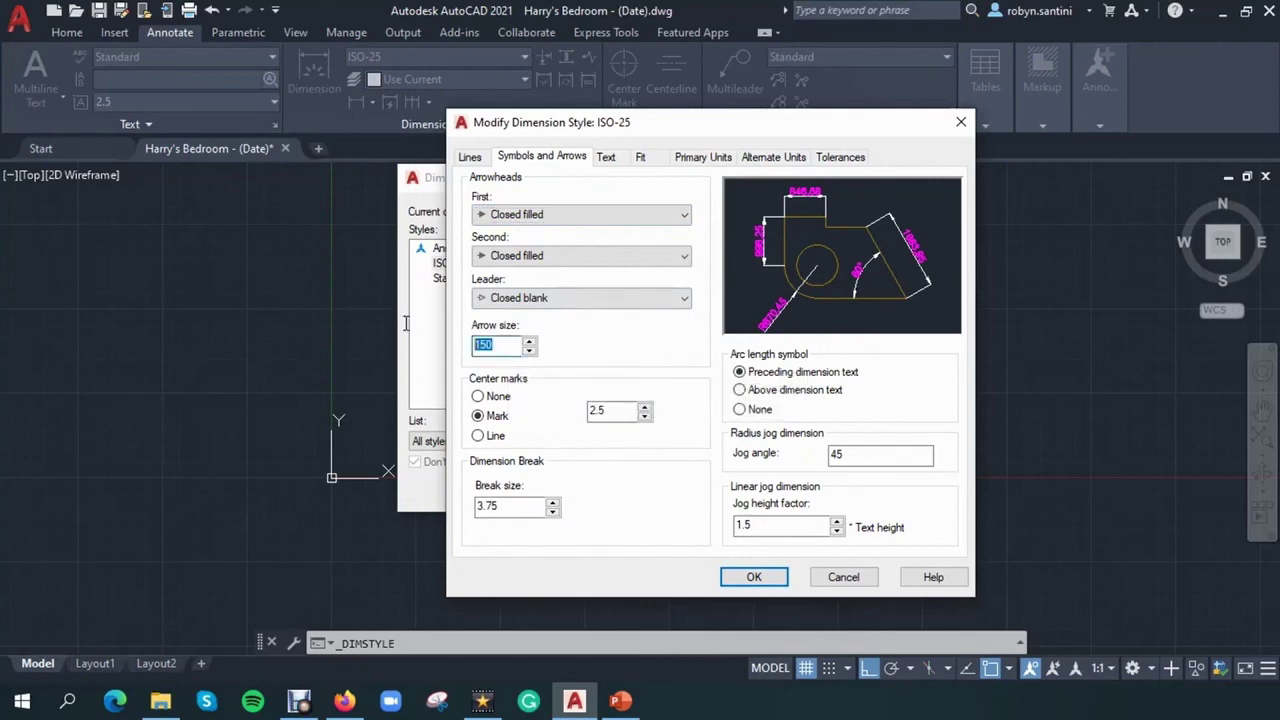
pyautogui.write('1')
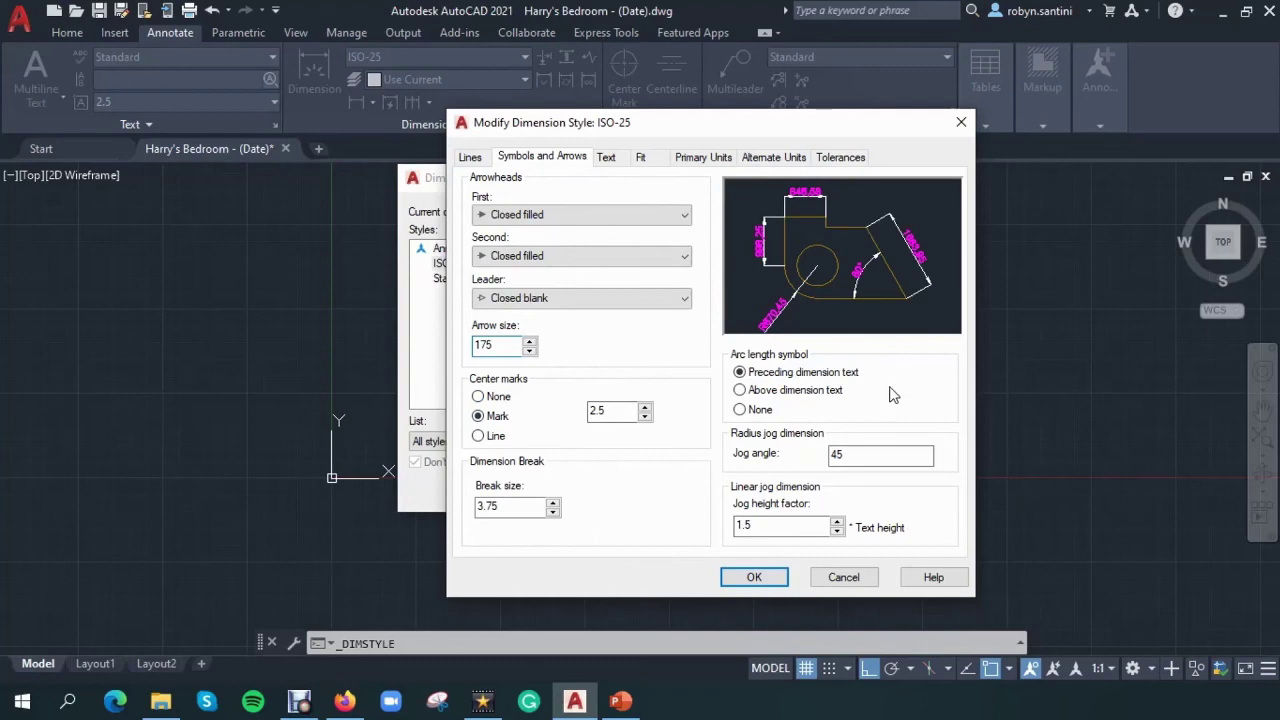
# Step: Try cyan and red for the dimension text, settle on magenta, and set the text height to 200
pyautogui.click(606, 160)
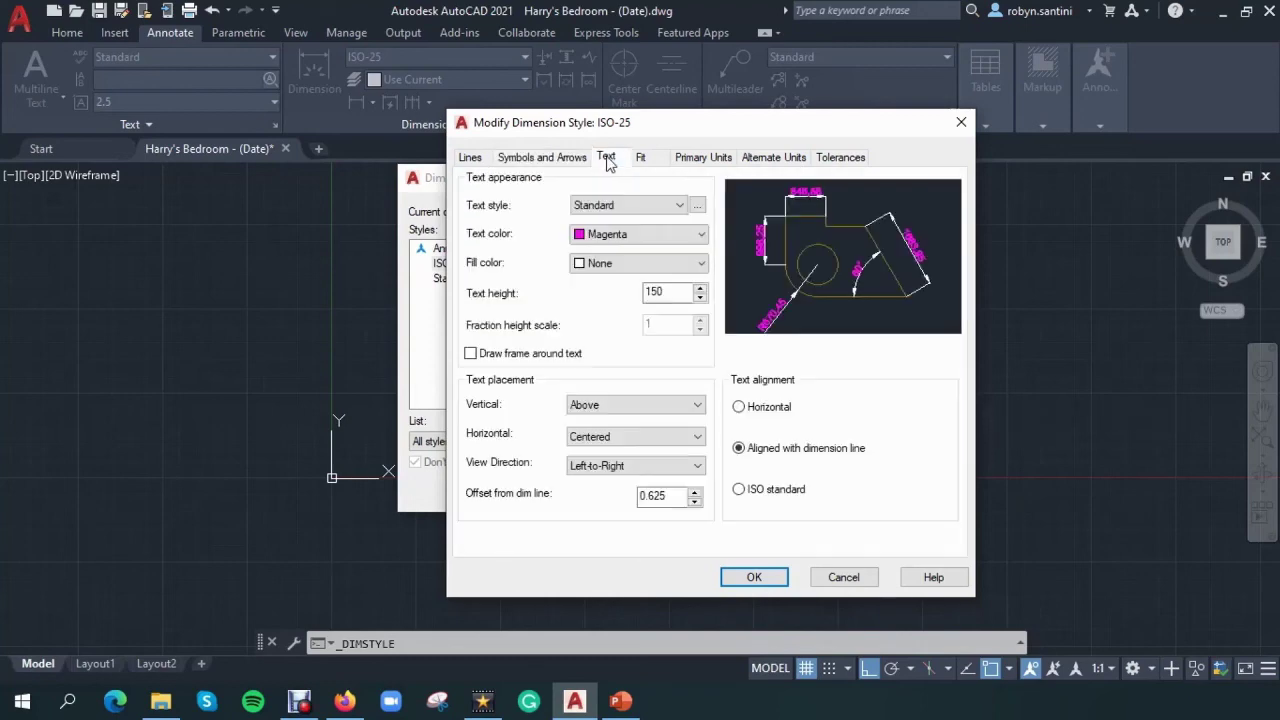
pyautogui.click(681, 236)
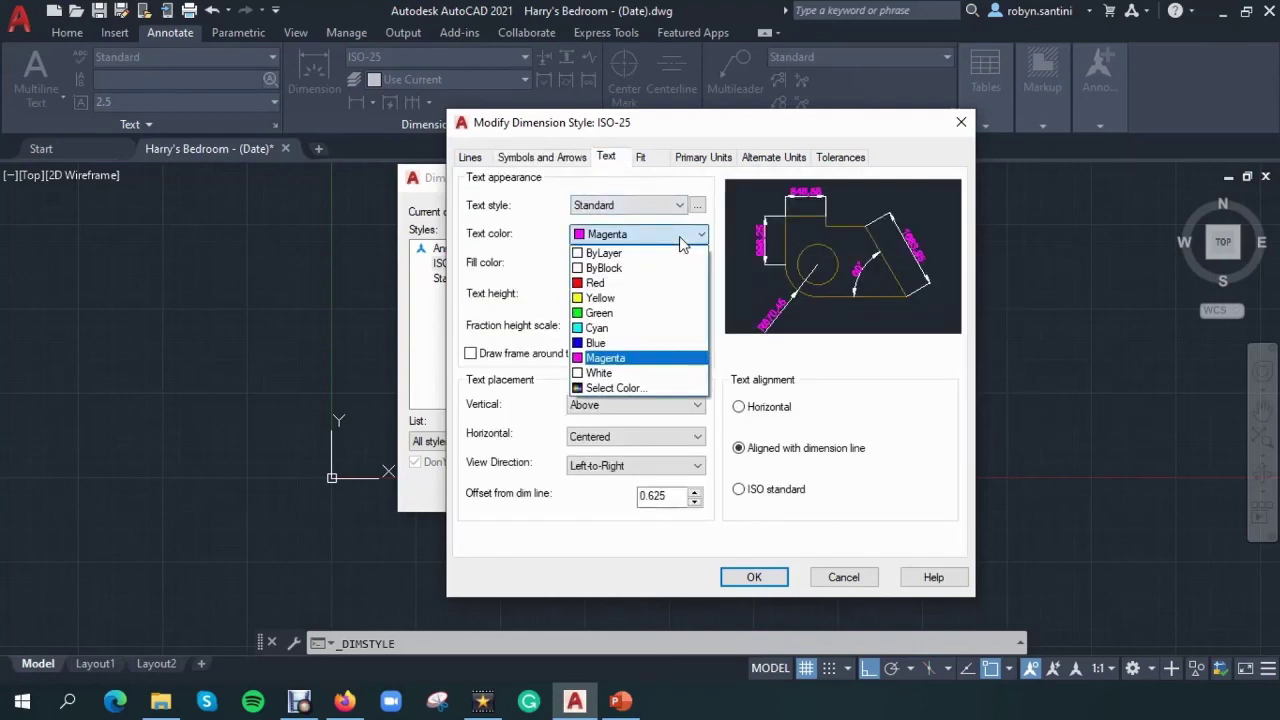
pyautogui.click(640, 328)
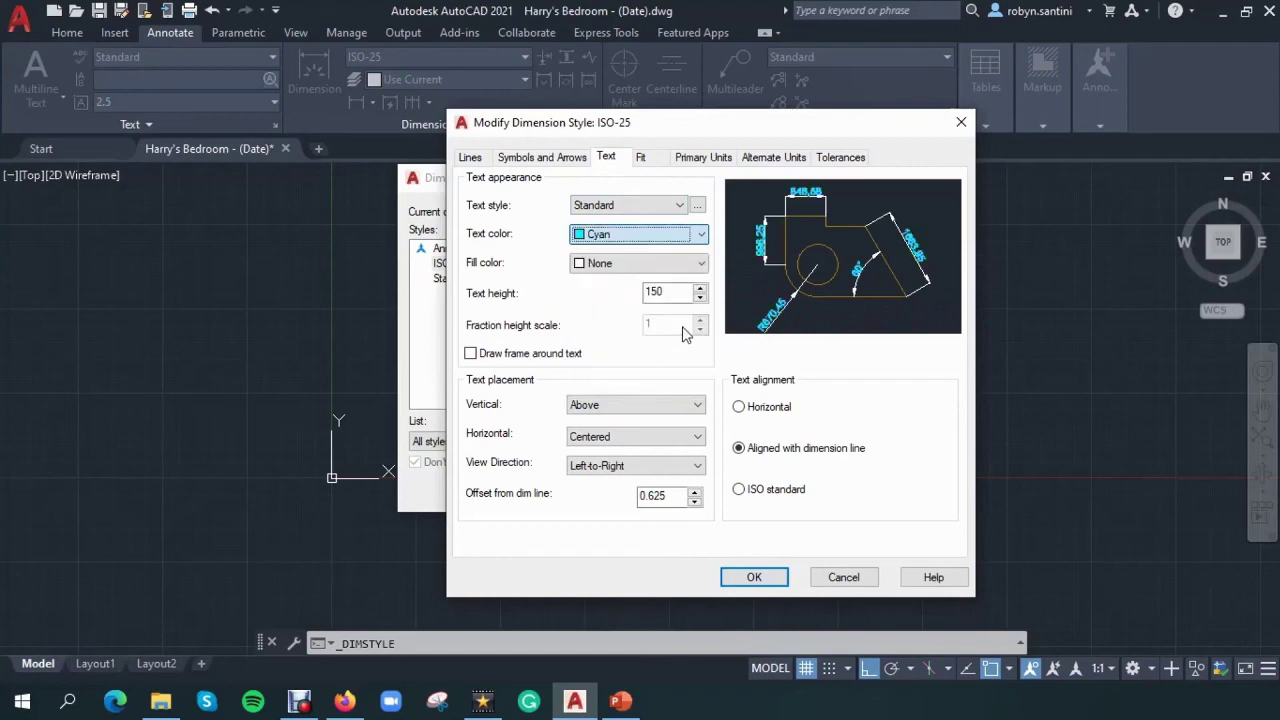
pyautogui.click(641, 236)
pyautogui.click(610, 282)
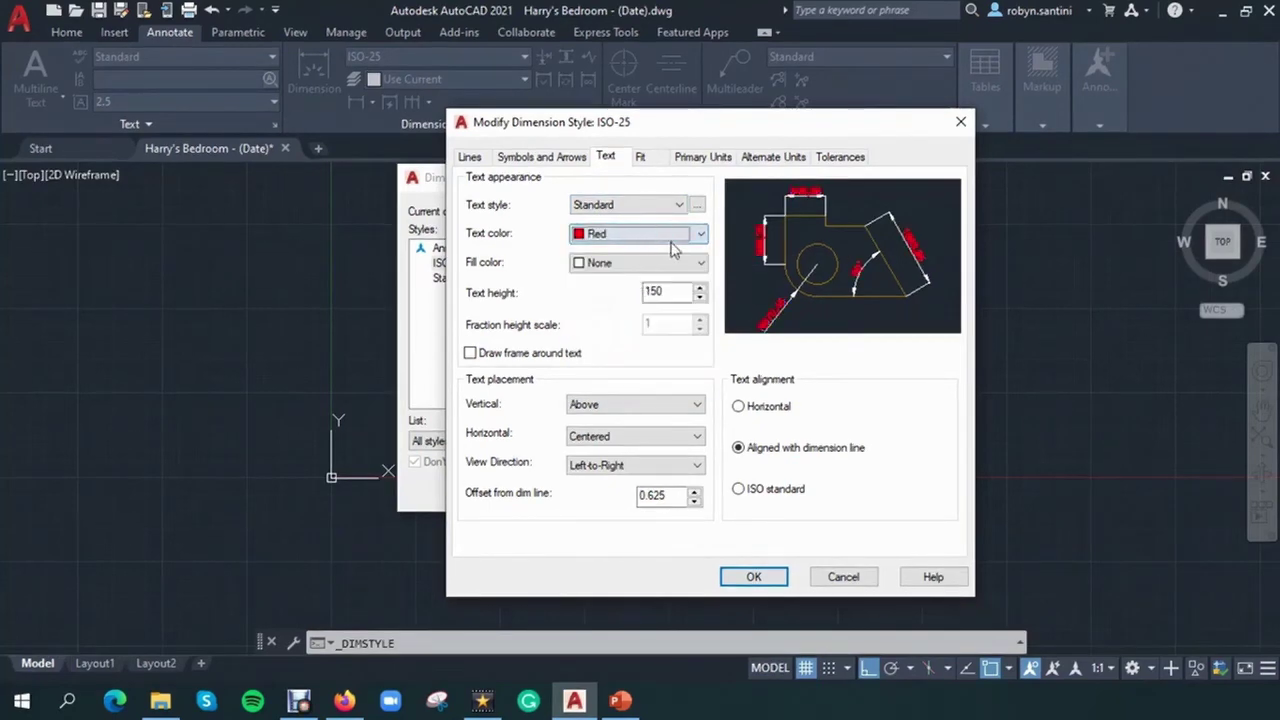
pyautogui.click(665, 234)
pyautogui.click(655, 356)
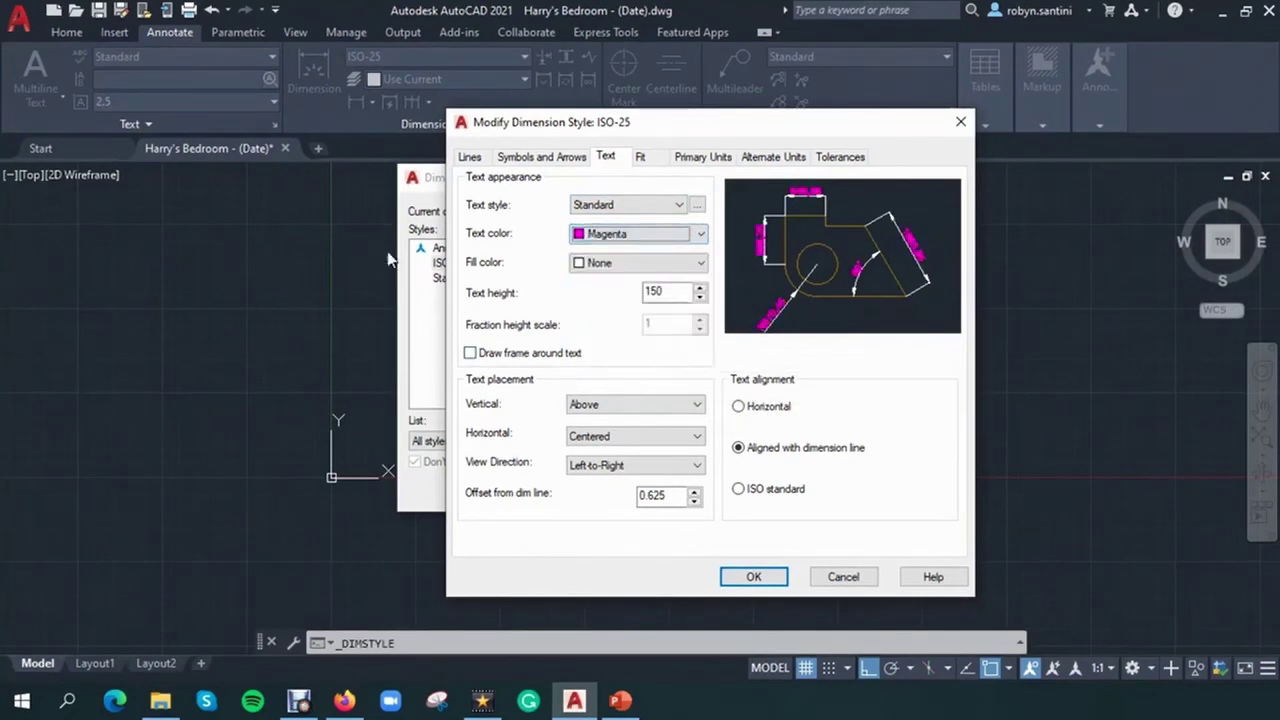
pyautogui.click(698, 296)
pyautogui.write('200')
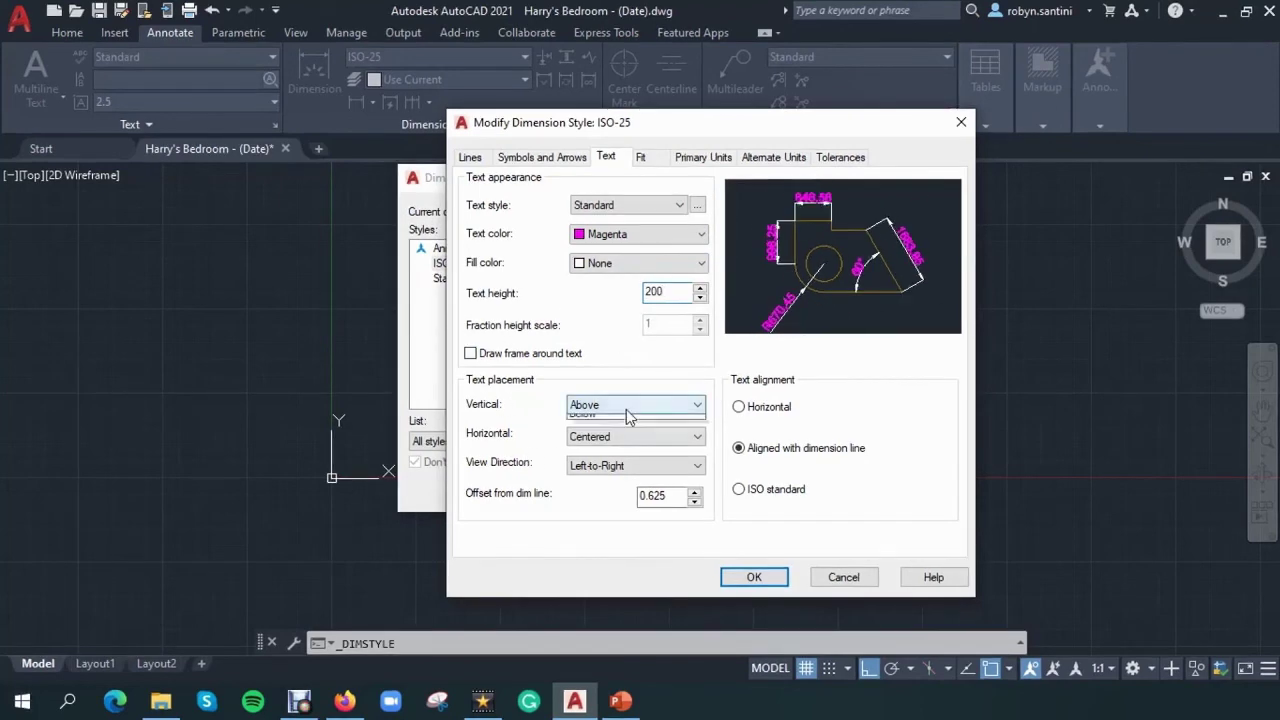
# Step: Try Centered vertical placement for the dimension text, settle on Above, and save the ISO-25 style changes
pyautogui.click(627, 408)
pyautogui.click(630, 422)
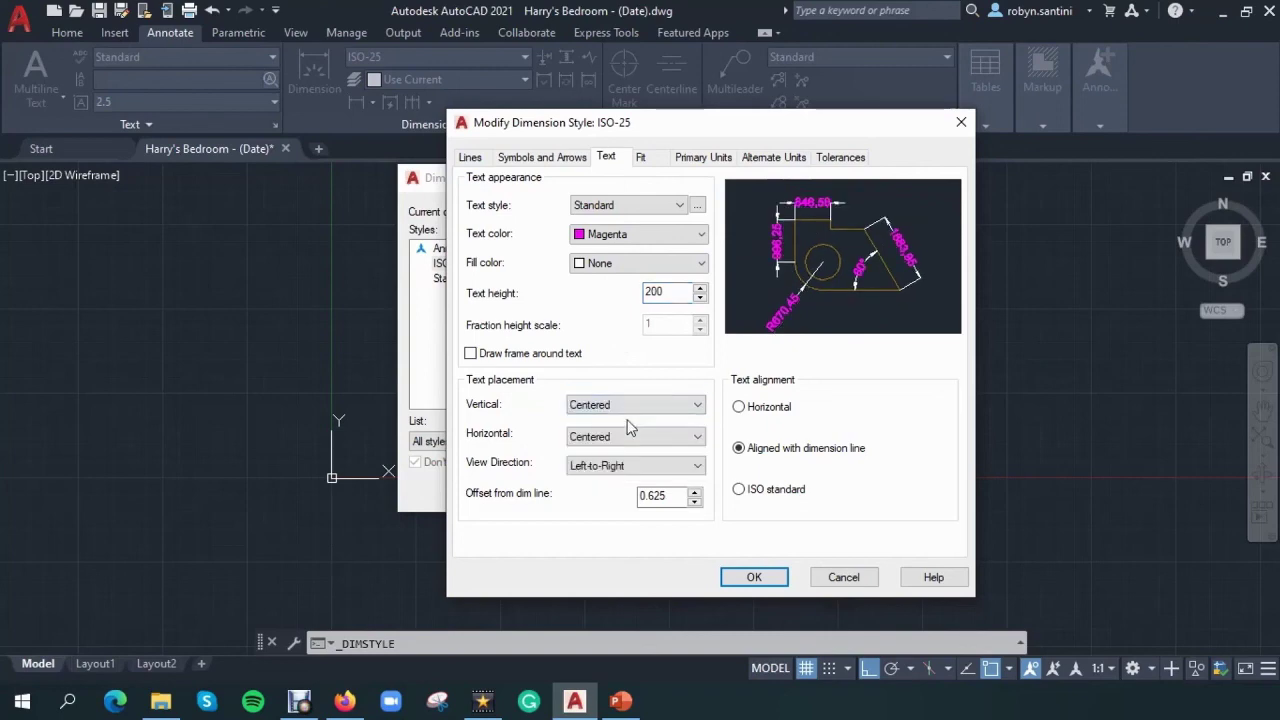
pyautogui.click(631, 408)
pyautogui.click(632, 436)
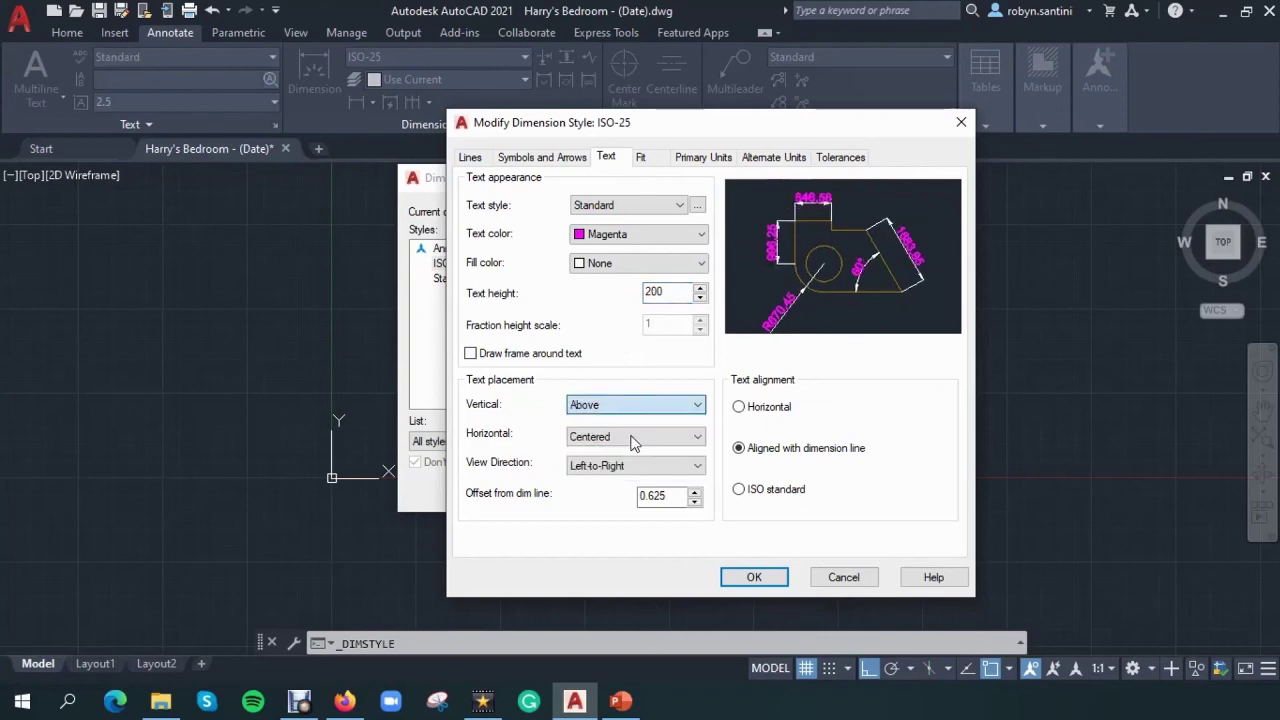
pyautogui.click(632, 405)
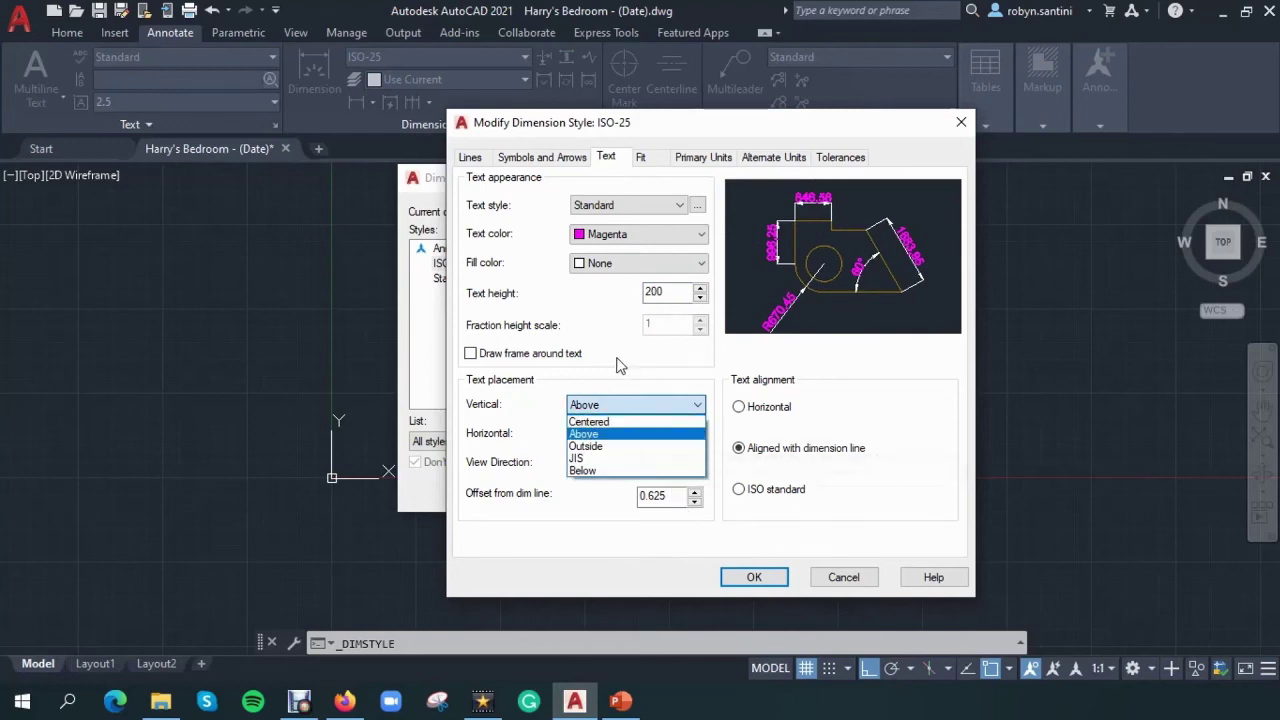
pyautogui.click(572, 384)
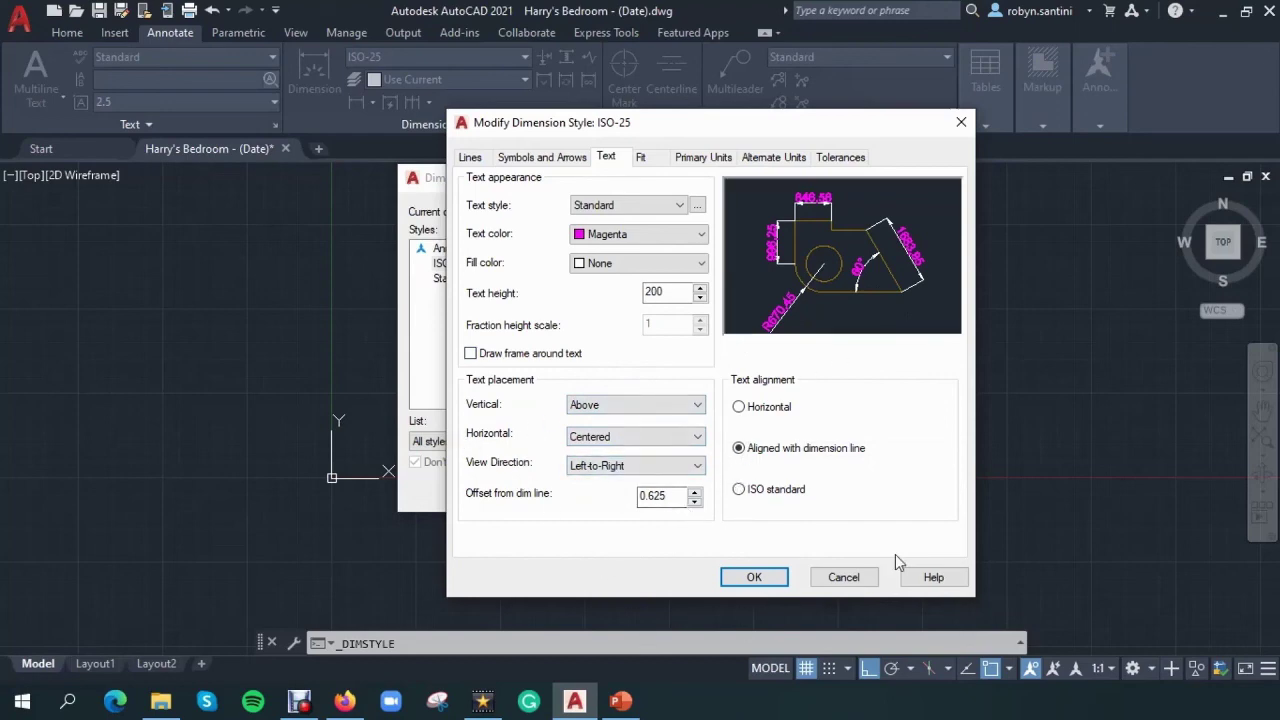
pyautogui.click(765, 580)
pyautogui.click(752, 492)
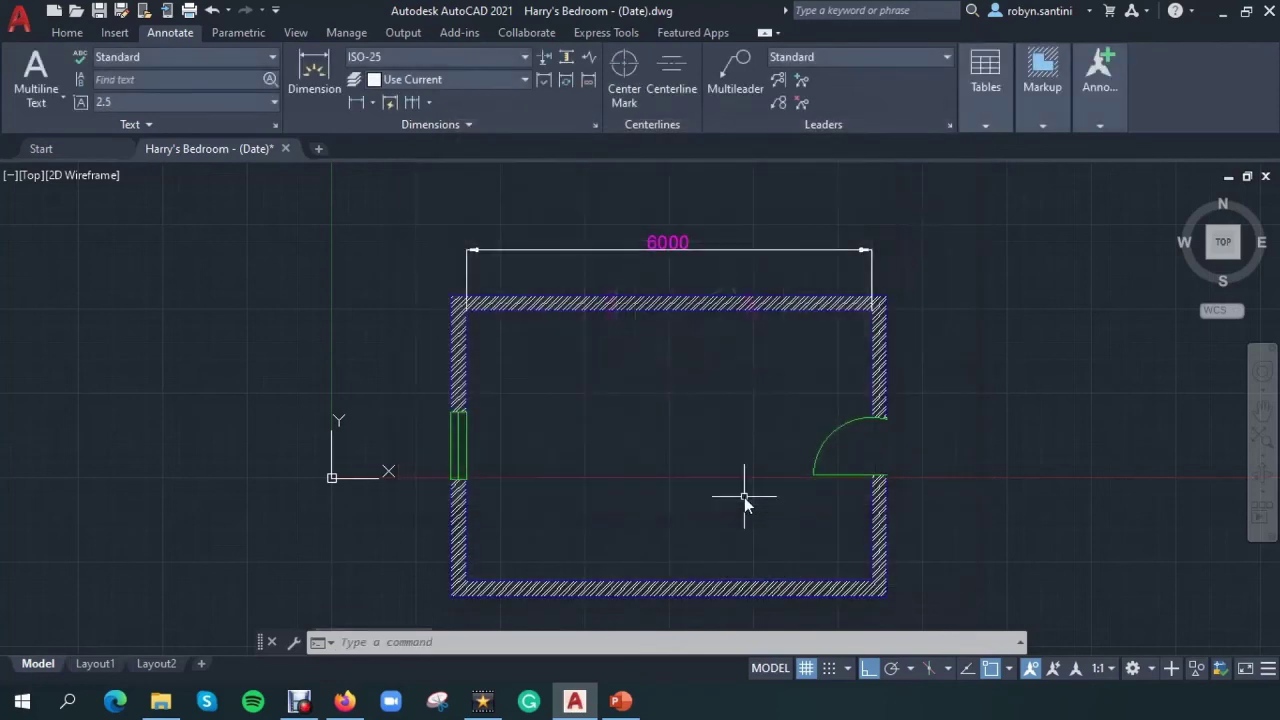
# Step: Move the horizontal dimension above the upper wall to the ANNOTATIONS layer
pyautogui.click(746, 221)
pyautogui.click(655, 262)
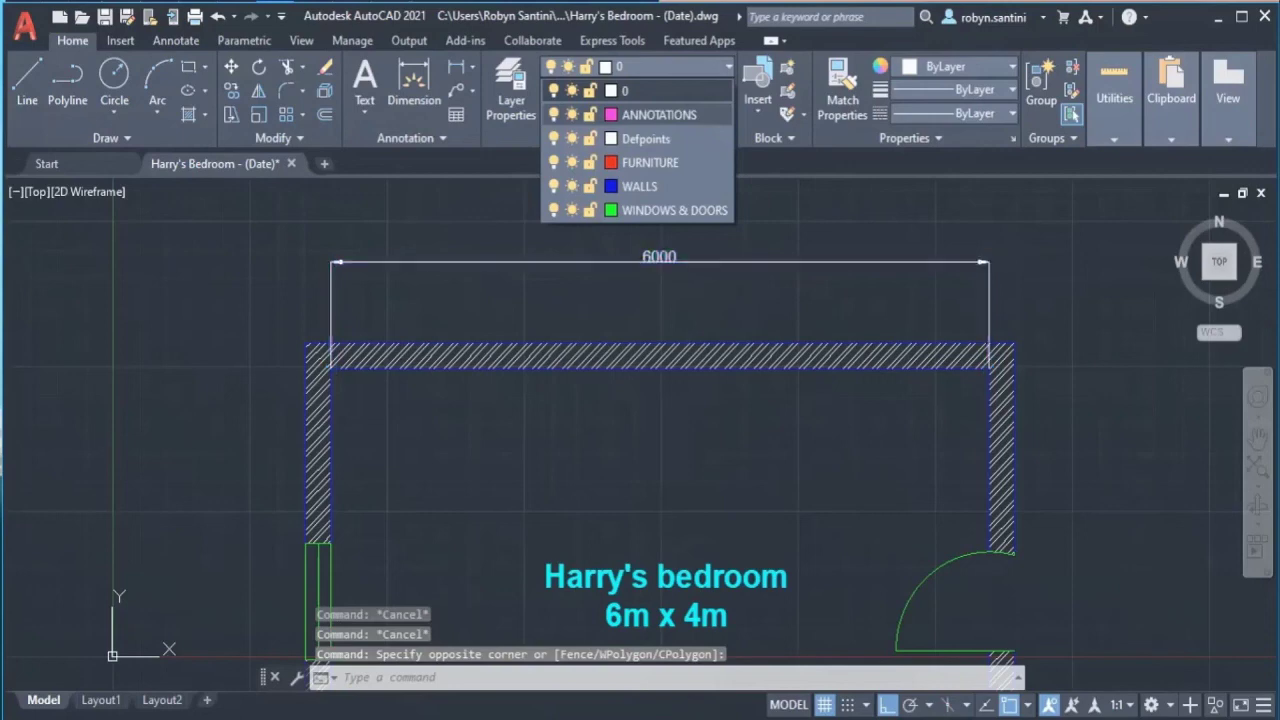
pyautogui.click(659, 114)
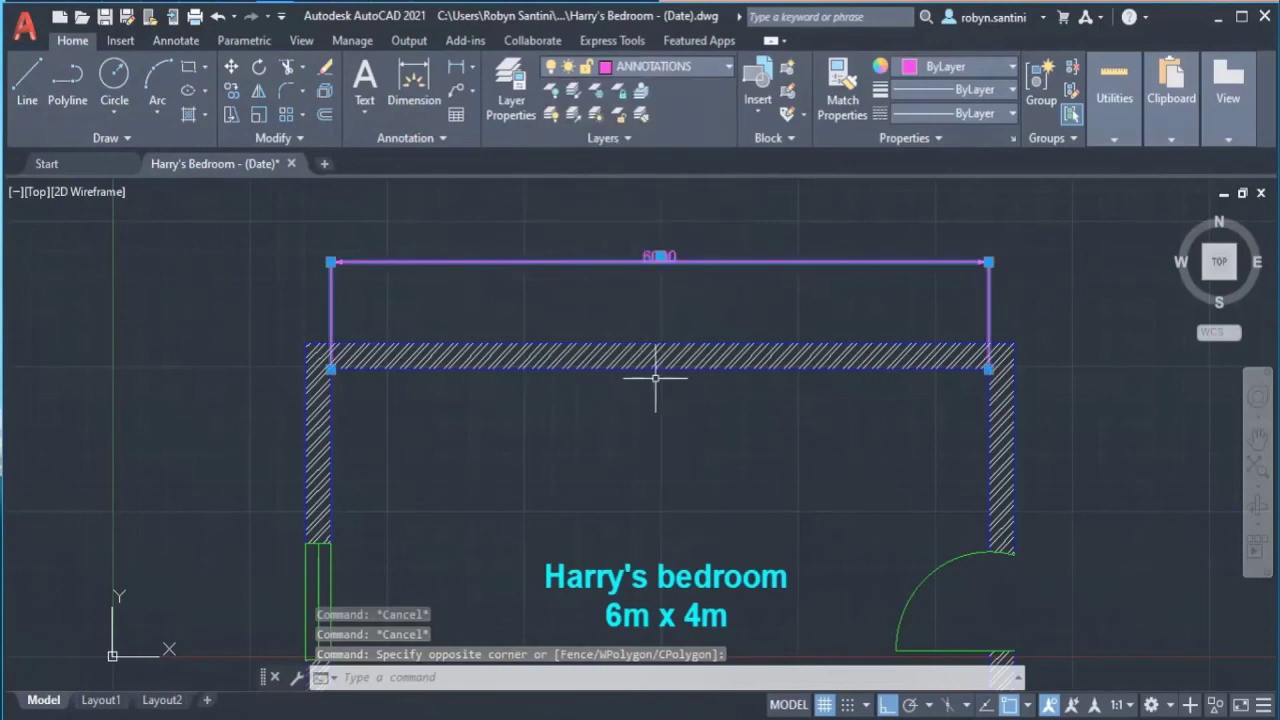
pyautogui.press('Escape')
# Step: Add a vertical linear dimension from the window's upper end to the room's upper-left inside corner, placed outside the left wall
pyautogui.moveTo(651, 347); pyautogui.dragTo(651, 243, button='middle')
pyautogui.scroll(-3, 671, 303)
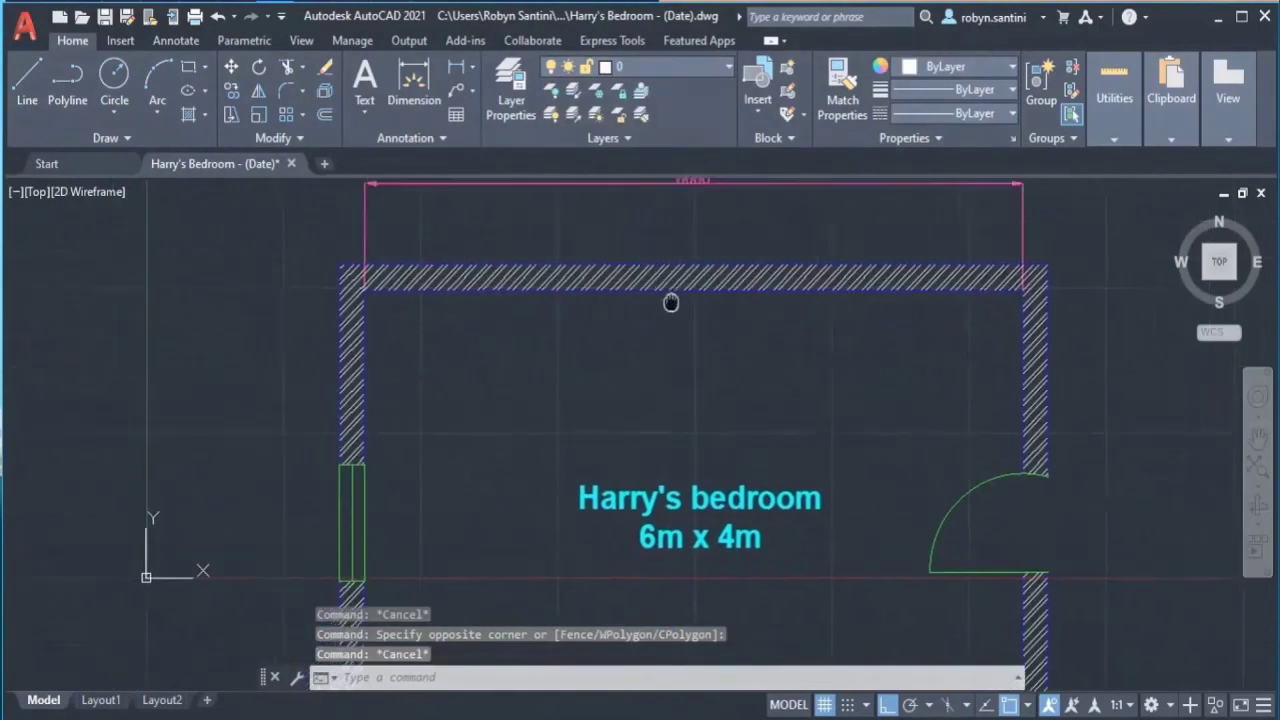
pyautogui.write('dli')
pyautogui.press('Return')
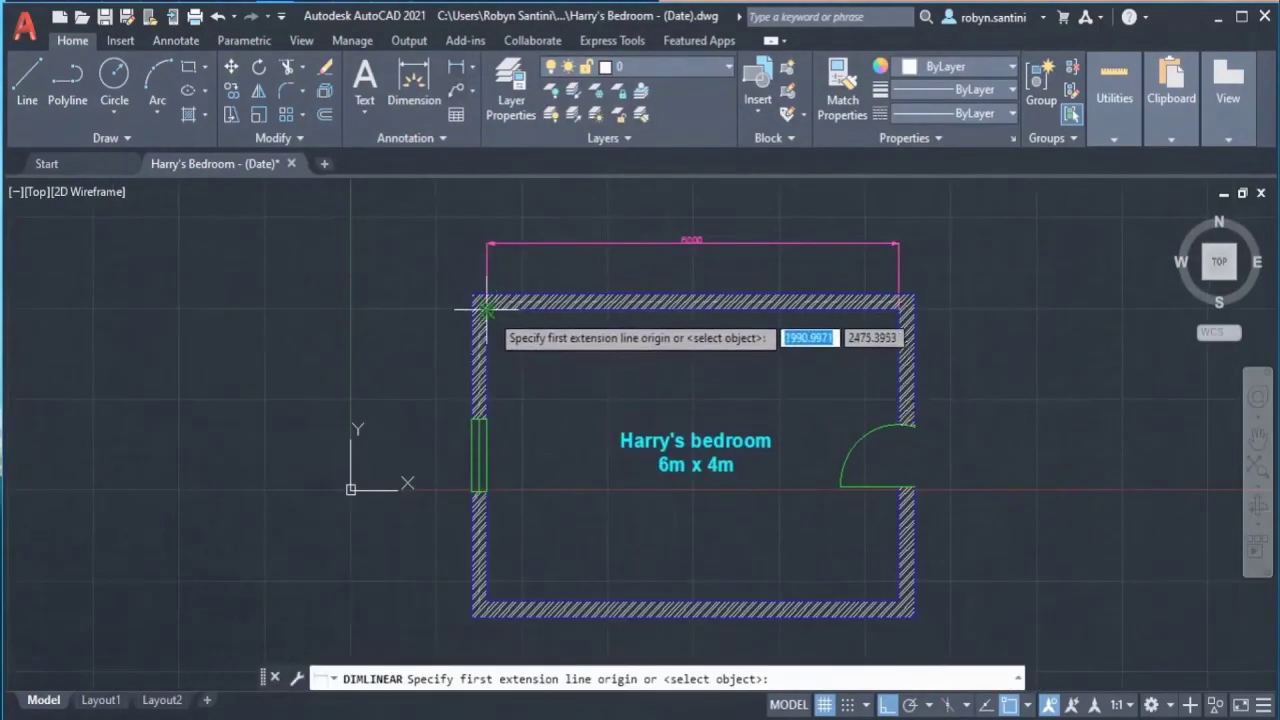
pyautogui.click(485, 420)
pyautogui.click(486, 309)
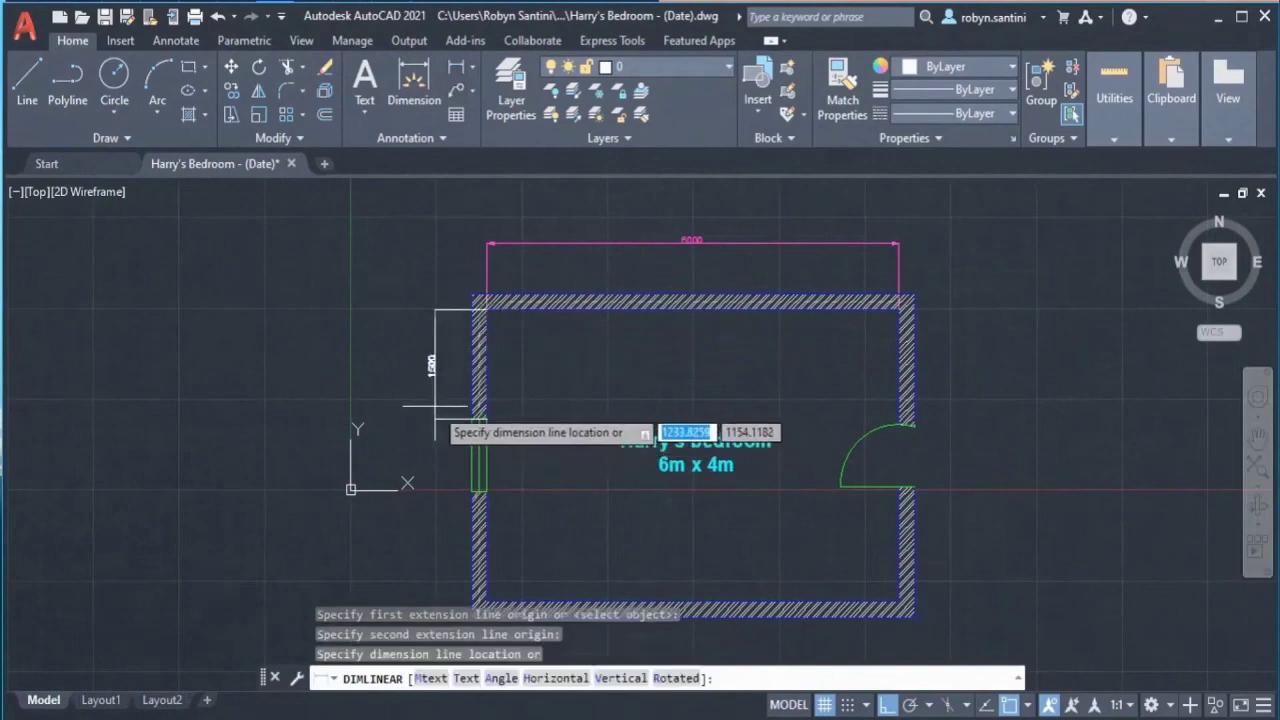
pyautogui.click(434, 407)
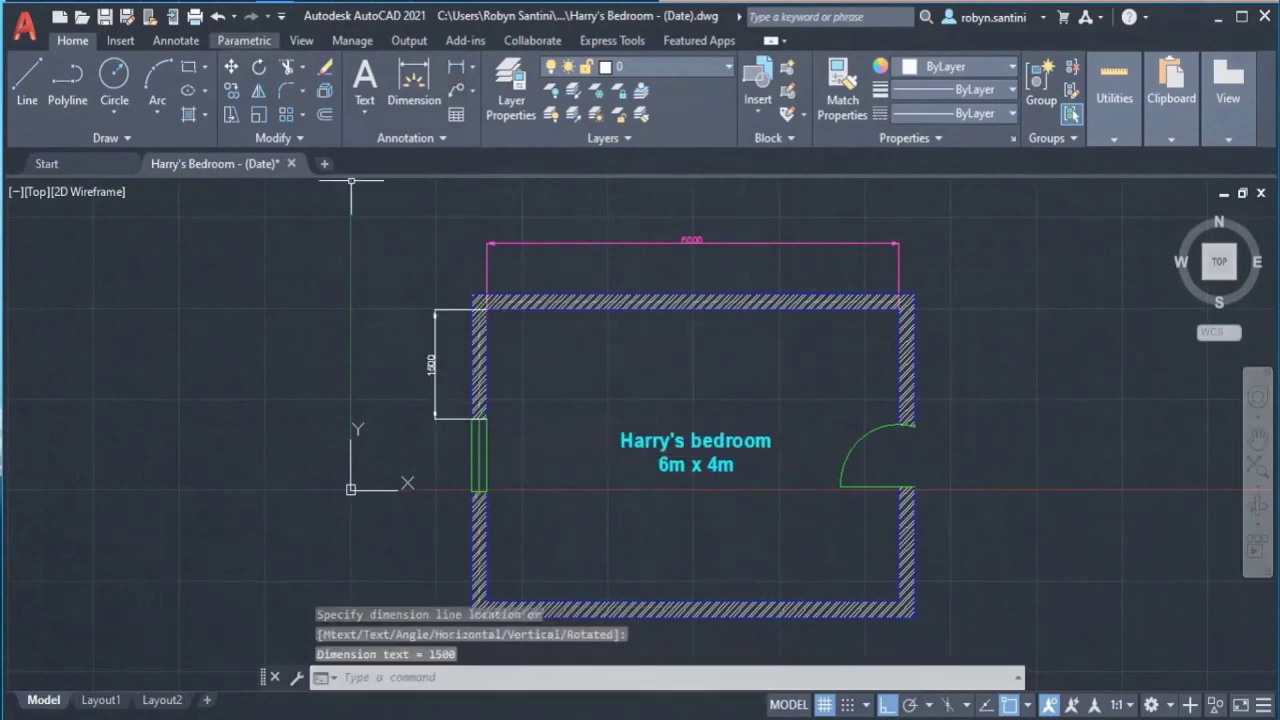
# Step: Continue the vertical dimension along the left wall, across the window and down to the room's lower-left inside corner
pyautogui.click(175, 40)
pyautogui.click(550, 66)
pyautogui.click(486, 490)
pyautogui.scroll(3, 486, 490)
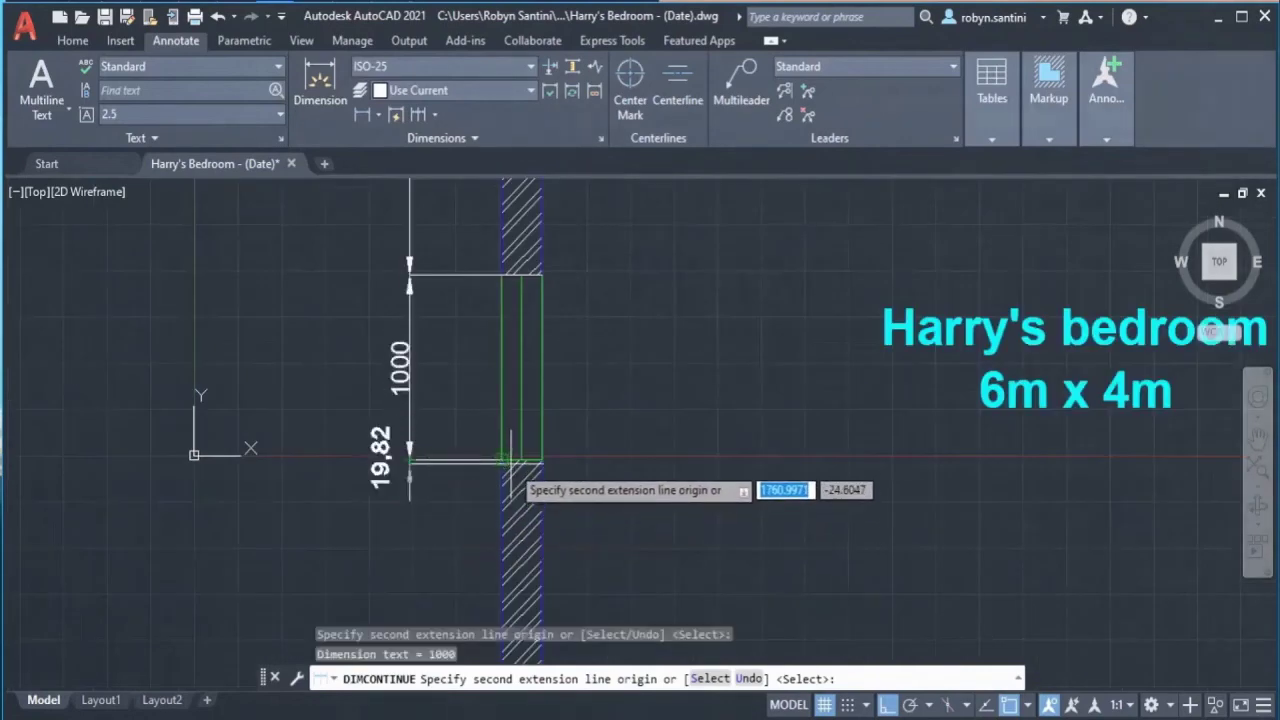
pyautogui.scroll(2, 470, 470)
pyautogui.click(598, 490)
pyautogui.scroll(-5, 598, 490)
pyautogui.press('Escape')
# Step: Add an overall vertical linear dimension for the room's inside height, placed outside the left wall's dimension chain
pyautogui.click(465, 241)
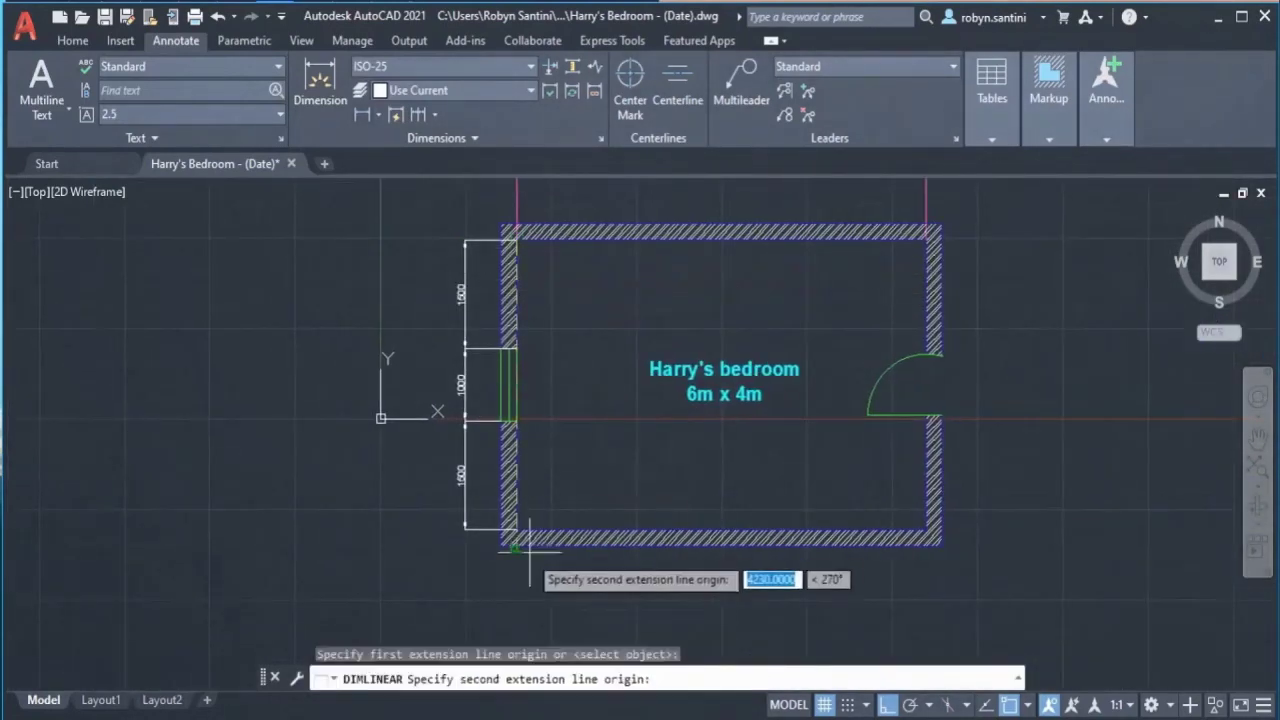
pyautogui.click(465, 527)
pyautogui.click(437, 530)
pyautogui.moveTo(437, 530); pyautogui.dragTo(337, 548, button='middle')
pyautogui.click(482, 183)
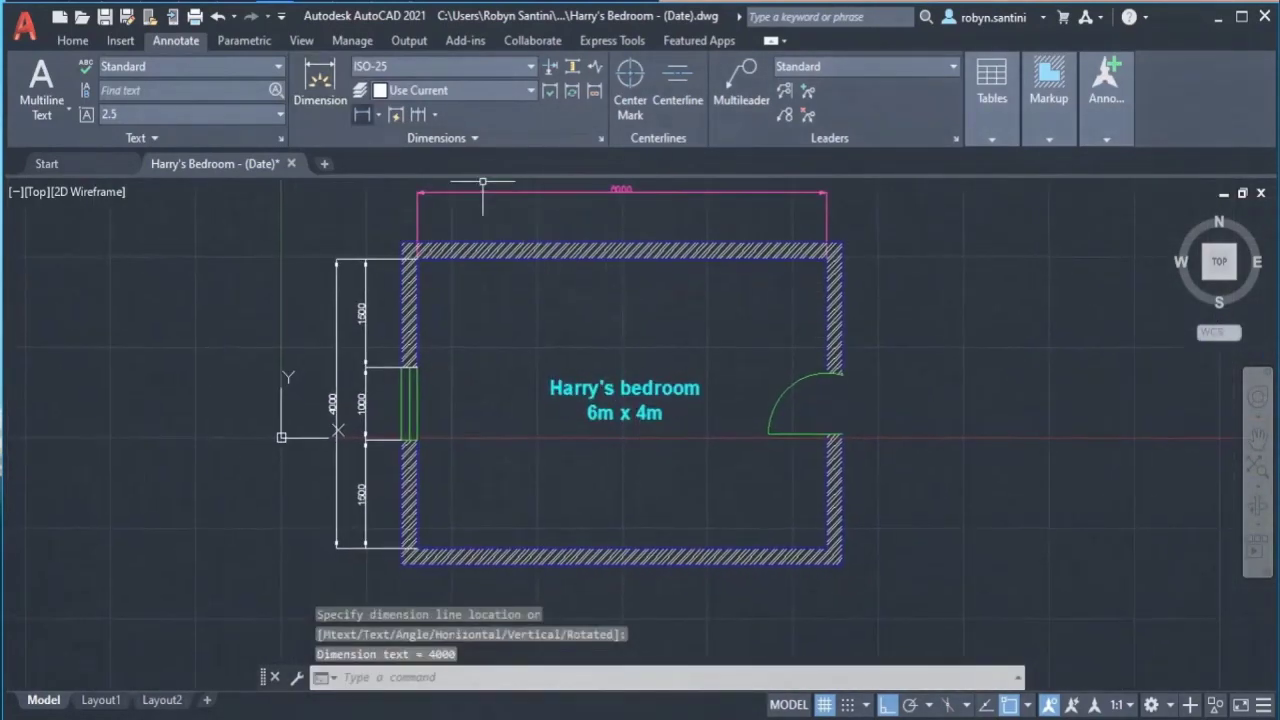
# Step: Add a vertical linear dimension from the room's upper-right inside corner to the door opening's upper end, outside the right wall
pyautogui.press('Return')
pyautogui.click(827, 257)
pyautogui.scroll(8, 813, 395)
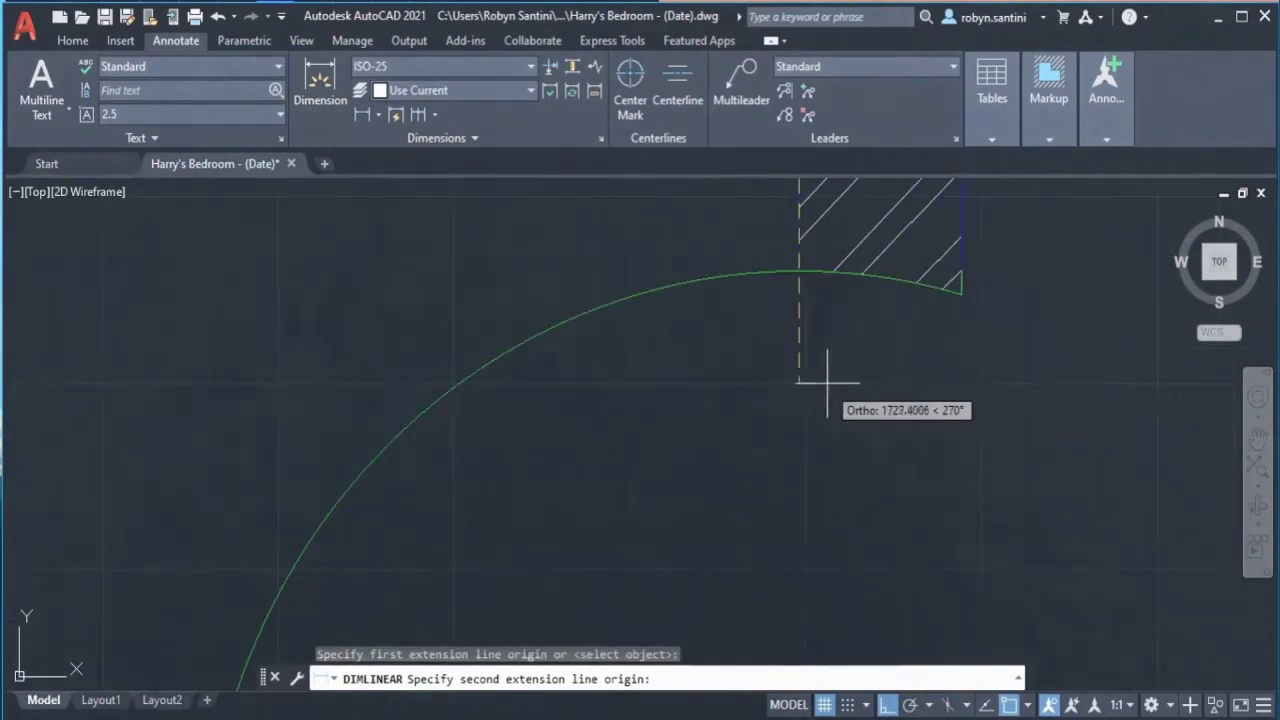
pyautogui.click(826, 375)
pyautogui.scroll(-8, 795, 285)
pyautogui.scroll(-3, 812, 285)
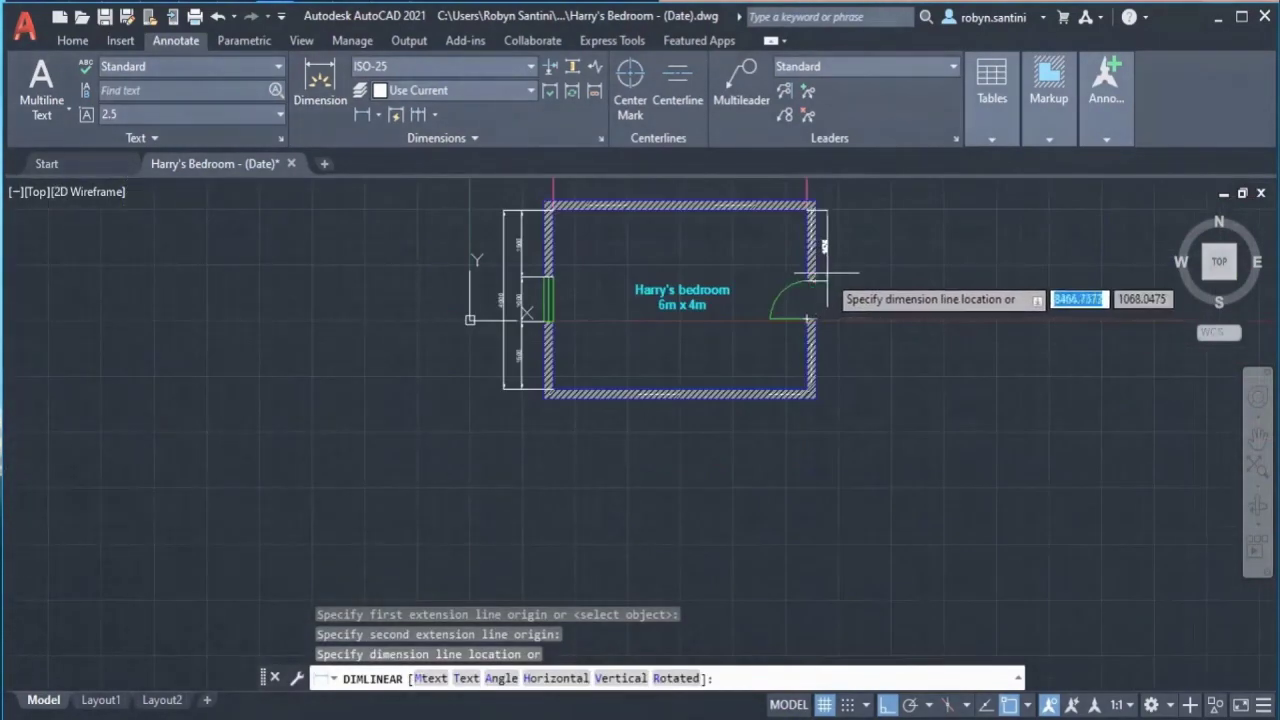
pyautogui.click(839, 270)
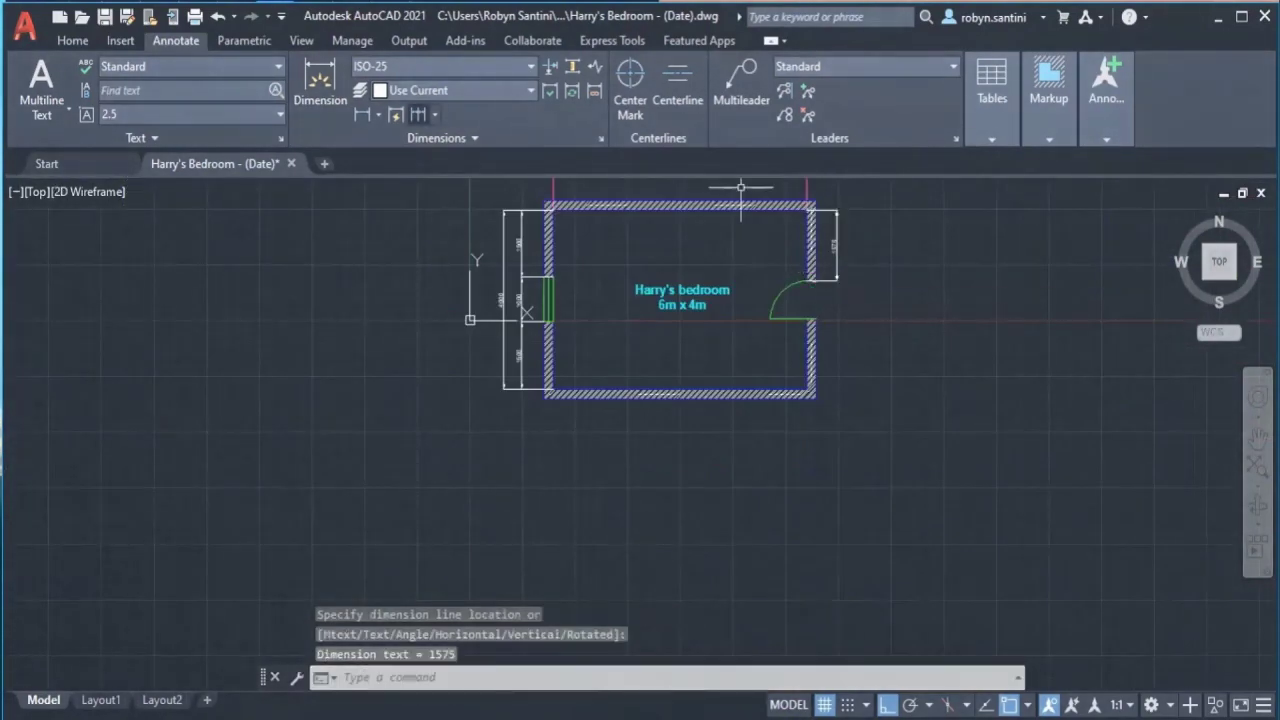
# Step: Continue the right wall's dimension across the door opening and down to the room's lower-right inside corner
pyautogui.click(418, 114)
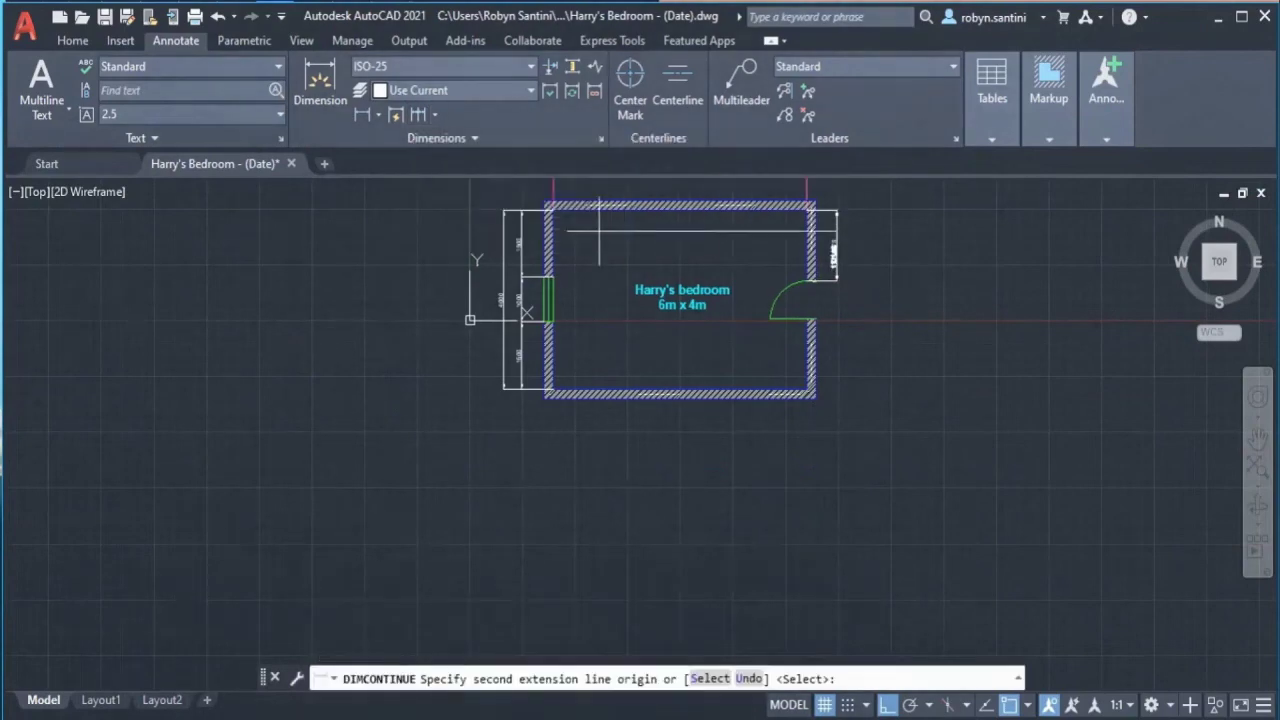
pyautogui.scroll(6, 599, 298)
pyautogui.scroll(-2, 599, 298)
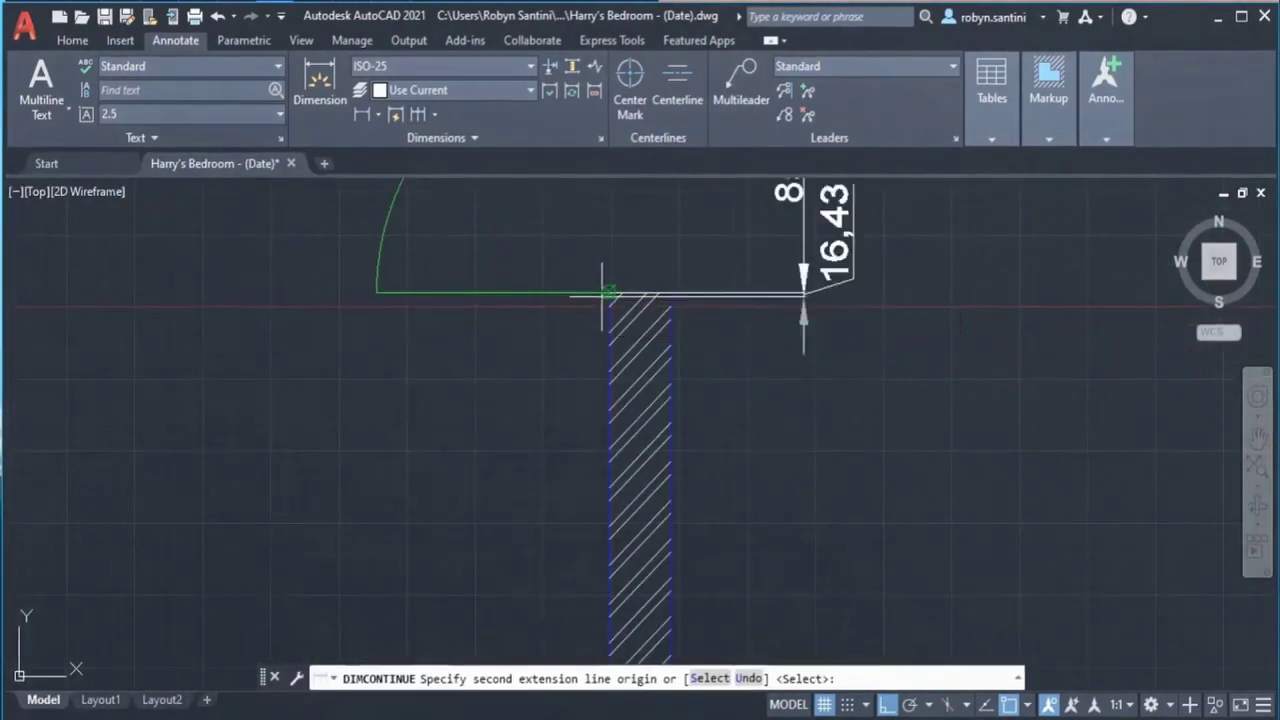
pyautogui.click(609, 288)
pyautogui.scroll(-5, 609, 288)
pyautogui.scroll(5, 606, 425)
pyautogui.click(610, 467)
pyautogui.press('Escape')
pyautogui.scroll(-6, 610, 467)
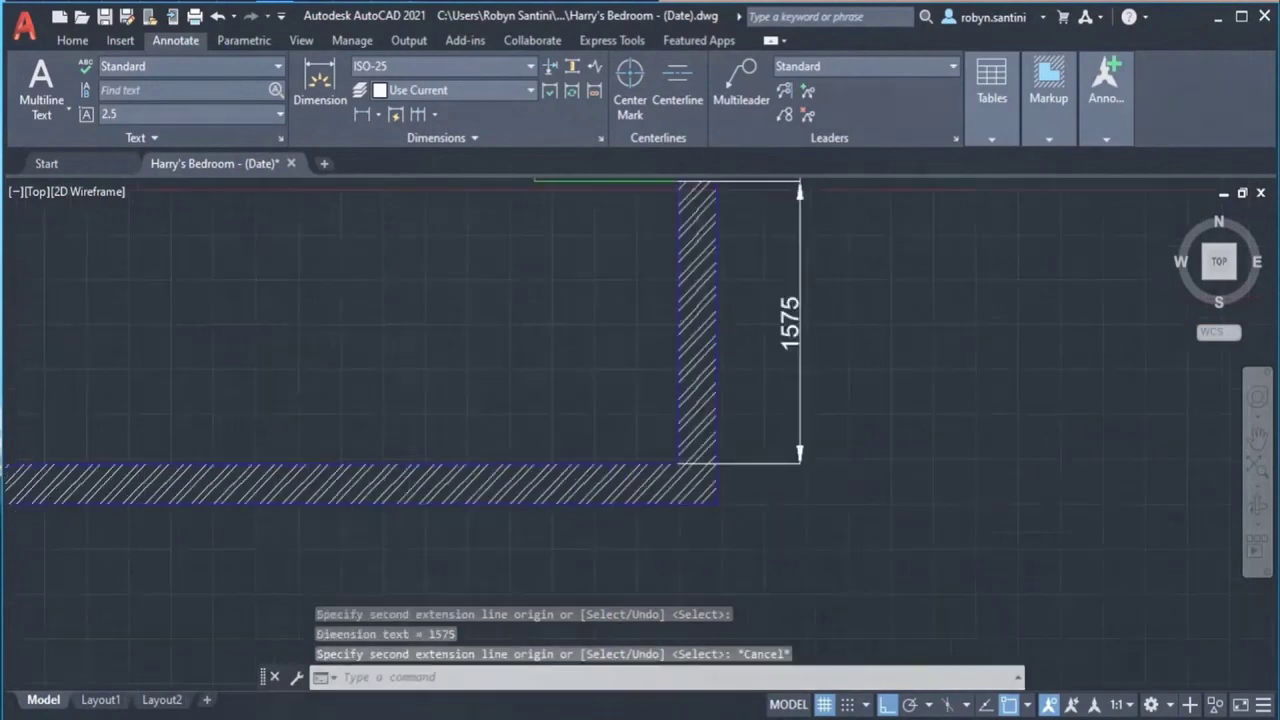
# Step: Add an overall vertical linear dimension for the room's inside height, placed outside the right wall's dimension chain
pyautogui.click(362, 114)
pyautogui.moveTo(738, 208); pyautogui.dragTo(755, 270, button='middle')
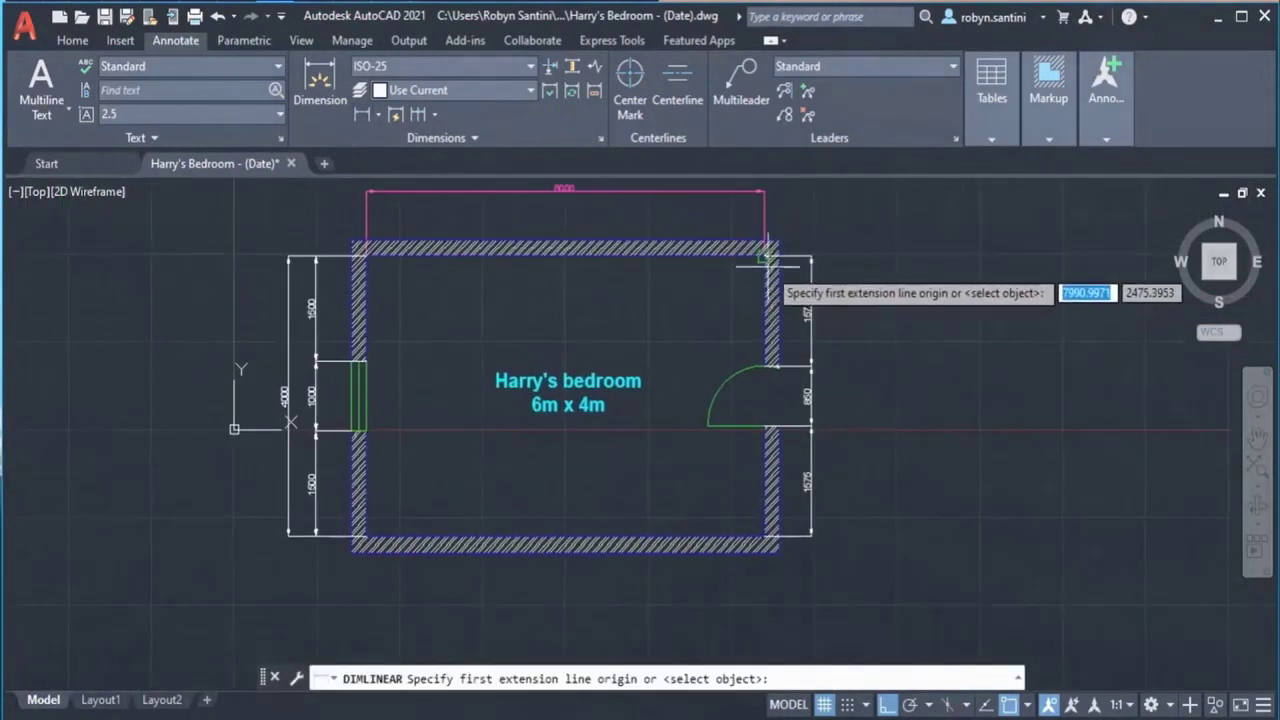
pyautogui.click(778, 255)
pyautogui.click(778, 536)
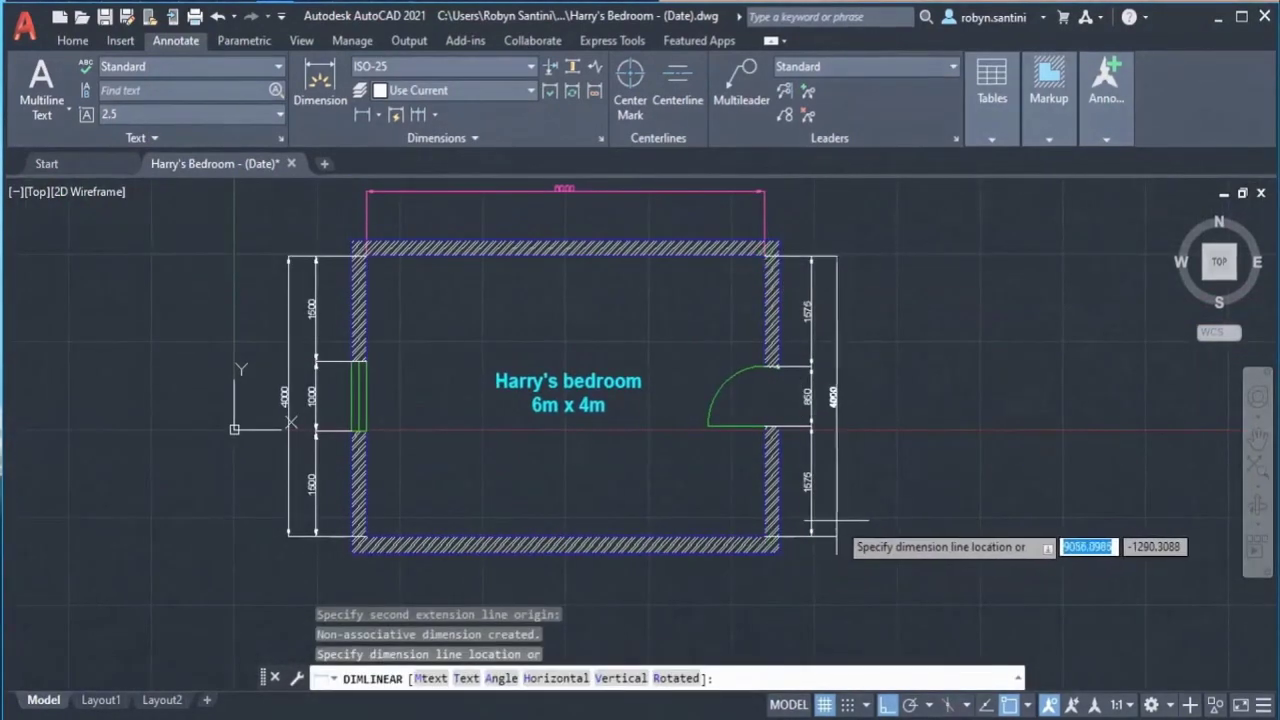
pyautogui.click(840, 521)
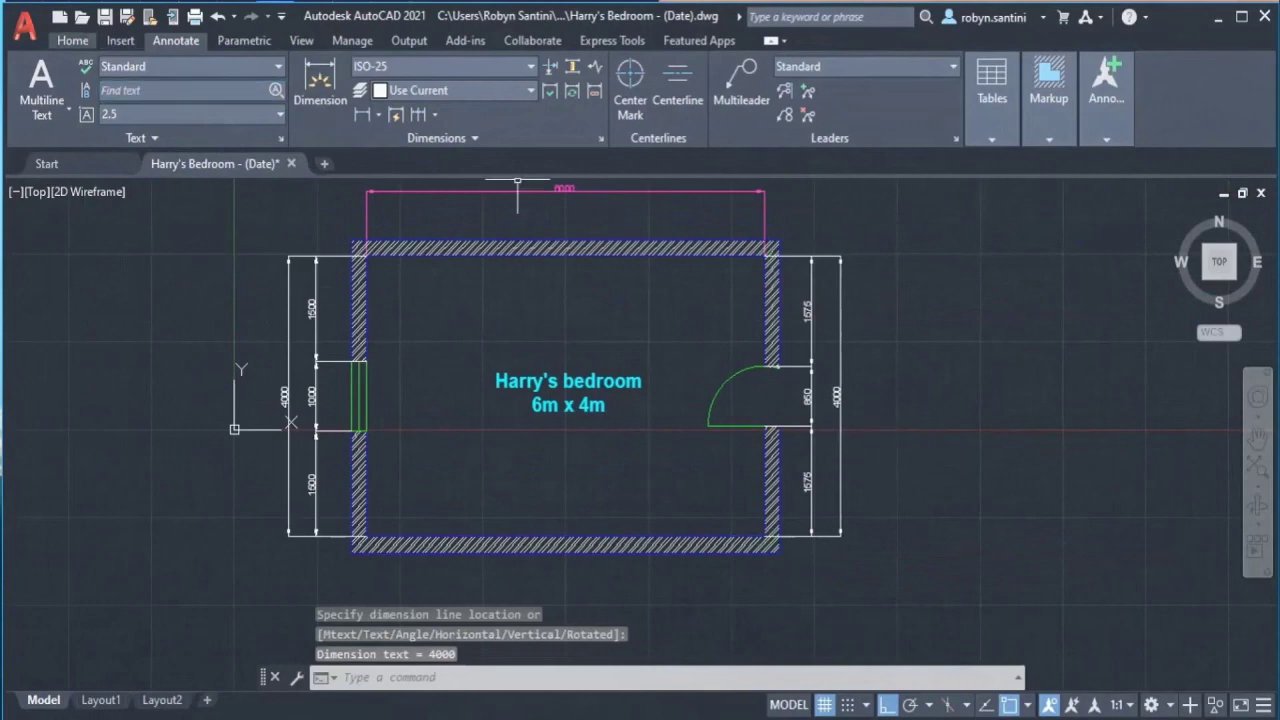
# Step: Move all vertical dimensions beside the left and right walls to the ANNOTATIONS layer and clear the selection
pyautogui.click(72, 40)
pyautogui.click(871, 285)
pyautogui.click(818, 271)
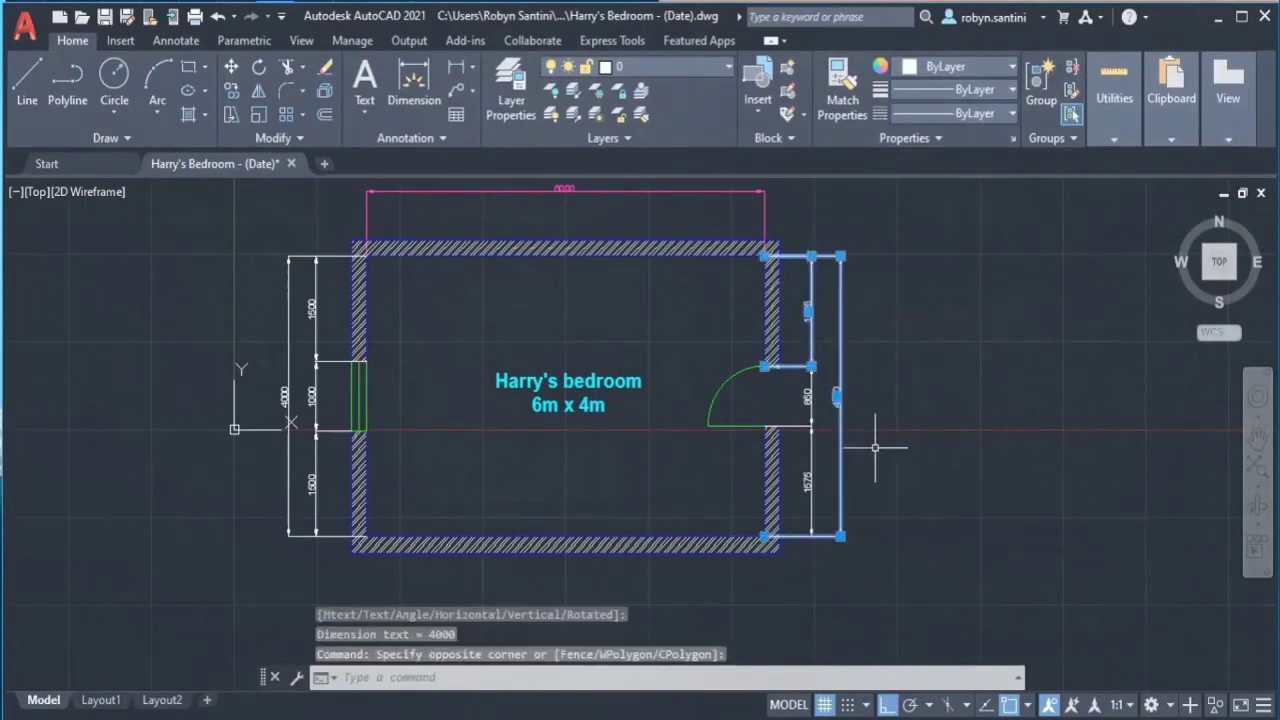
pyautogui.click(845, 520)
pyautogui.click(790, 380)
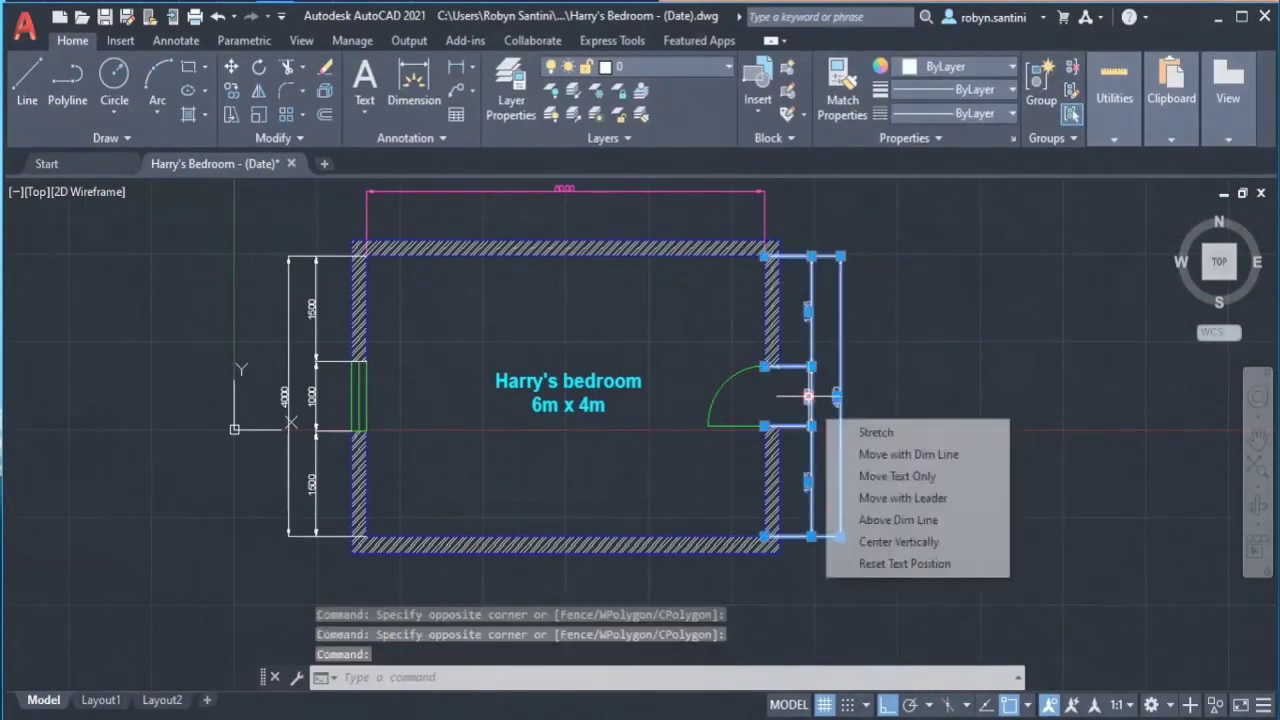
pyautogui.click(350, 345)
pyautogui.click(273, 287)
pyautogui.click(313, 424)
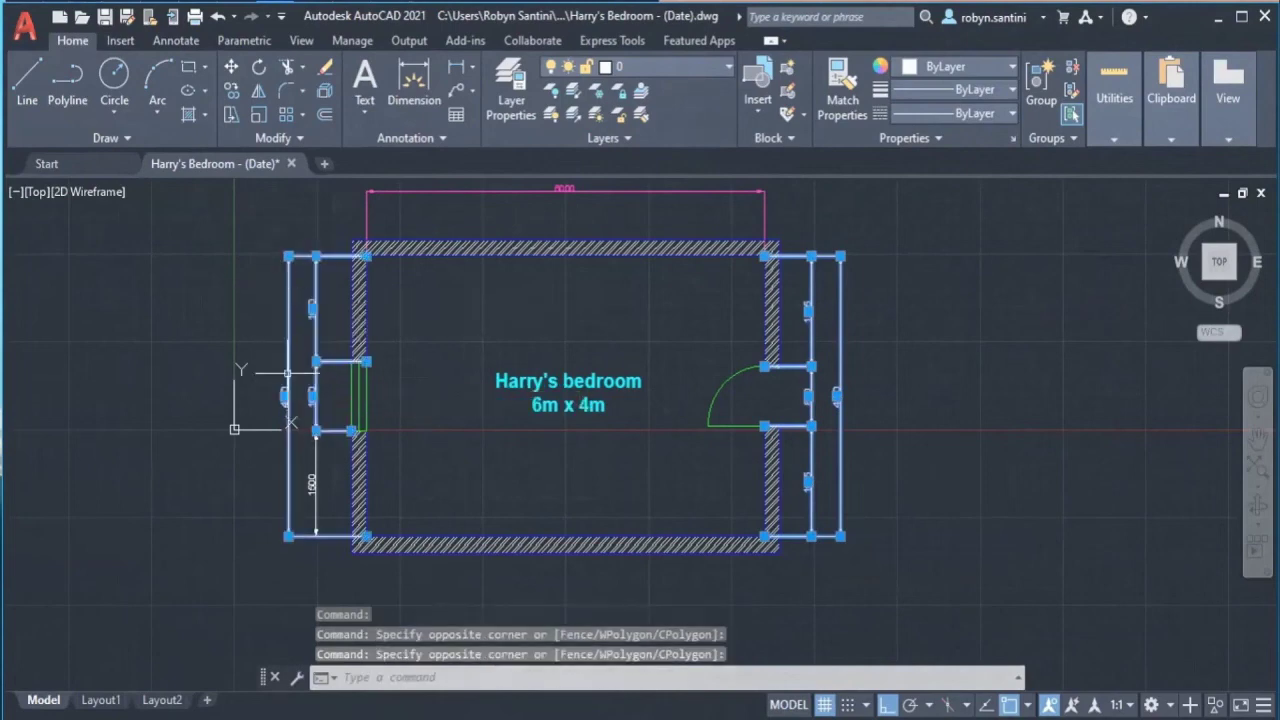
pyautogui.click(257, 509)
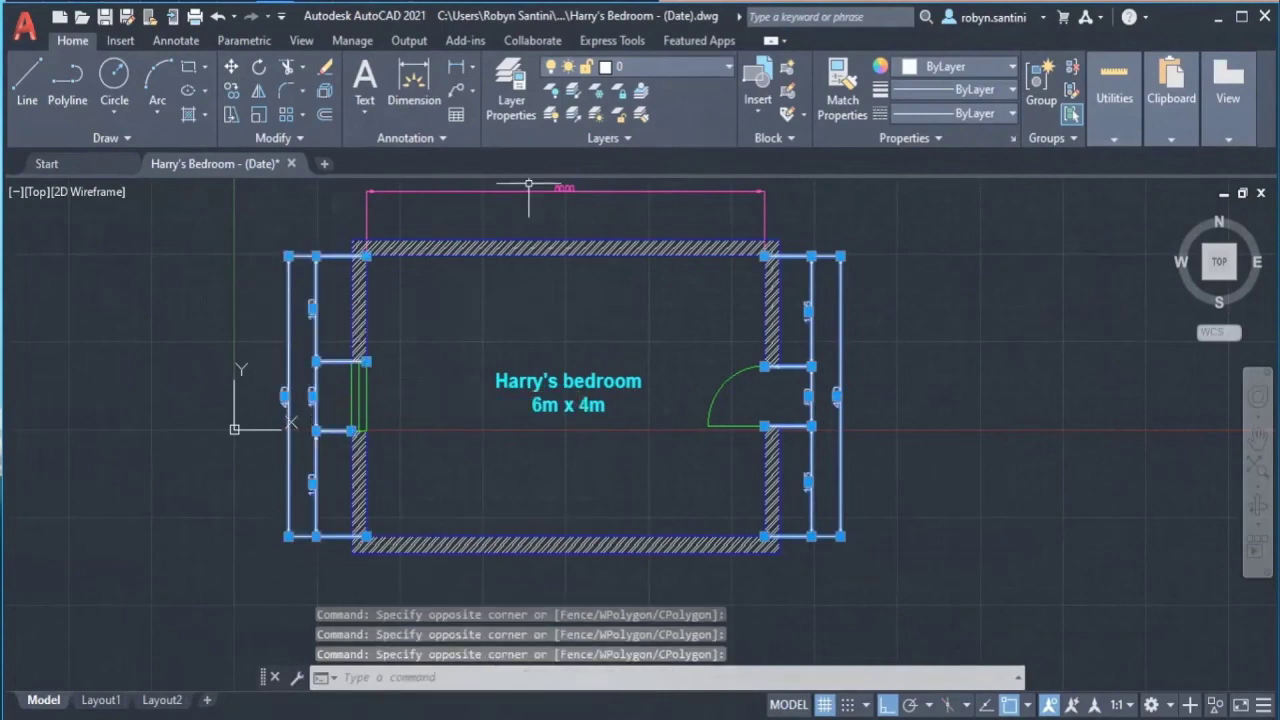
pyautogui.click(640, 66)
pyautogui.click(655, 114)
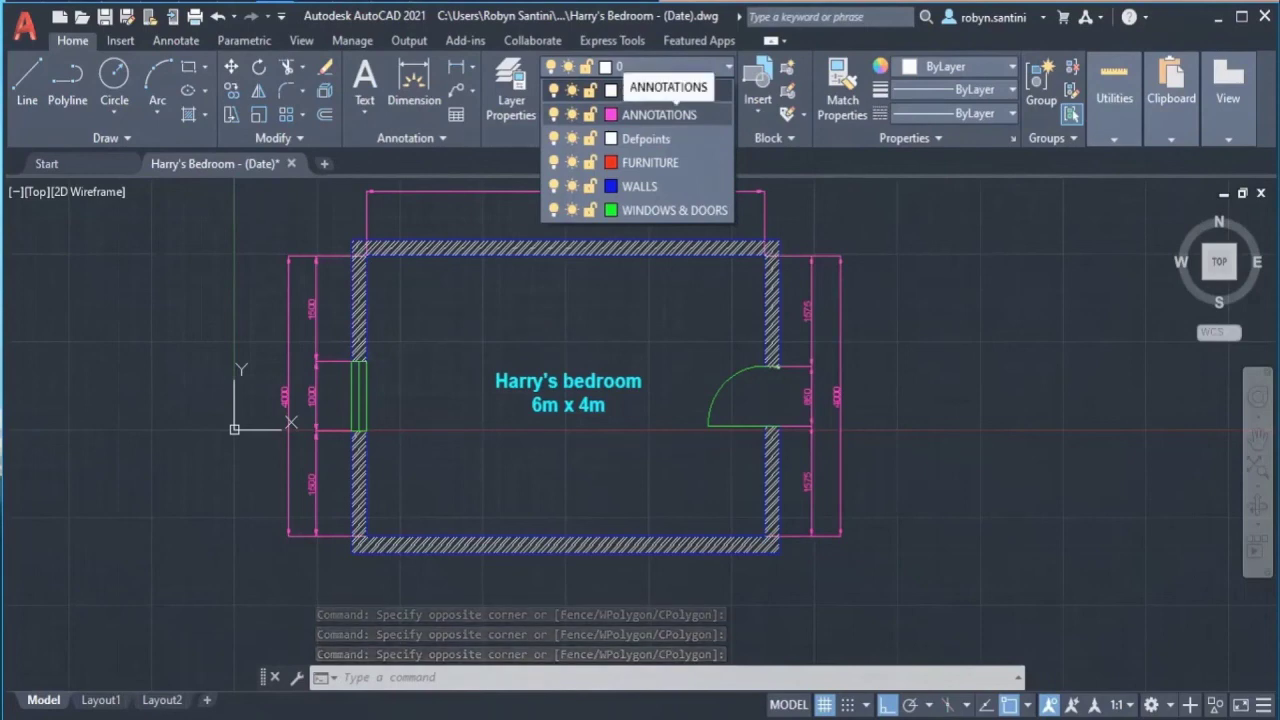
pyautogui.click(655, 114)
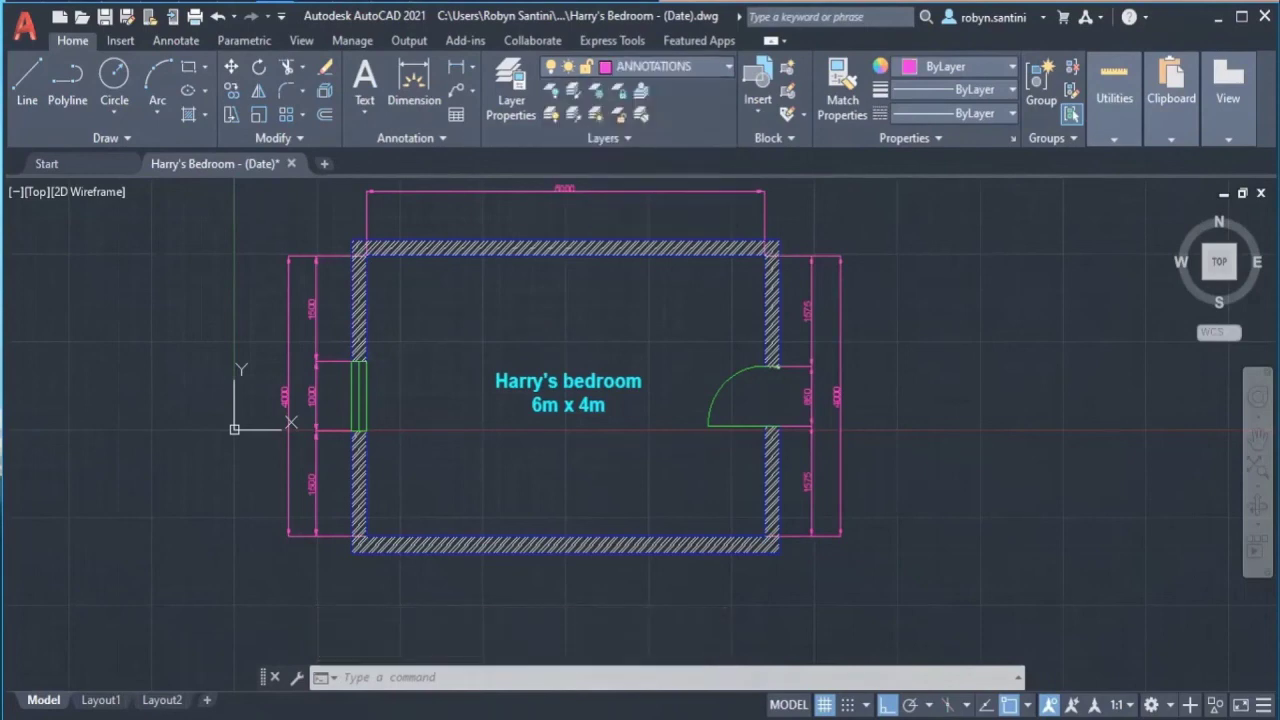
pyautogui.hotkey('ctrl', 'a')
pyautogui.click(580, 334)
pyautogui.press('Escape')
pyautogui.moveTo(491, 294); pyautogui.dragTo(616, 336, button='middle')
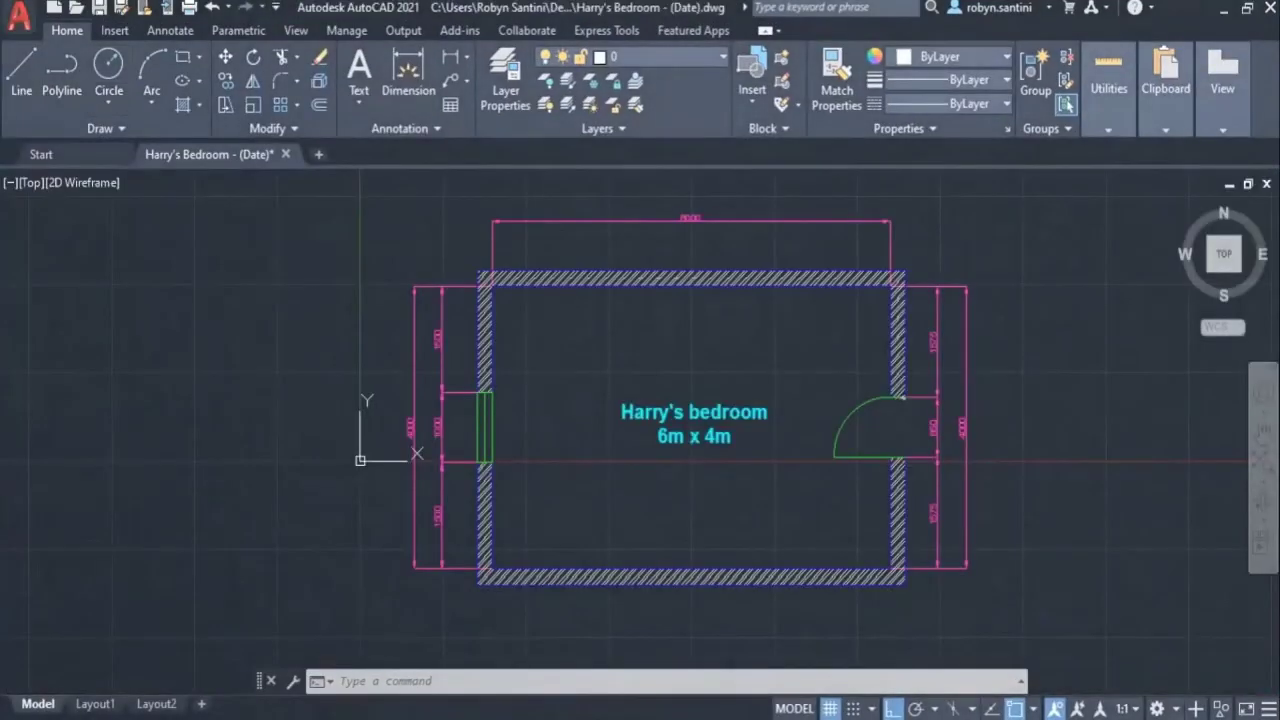
# Step: Save the bedroom drawing under its existing name
pyautogui.click(19, 17)
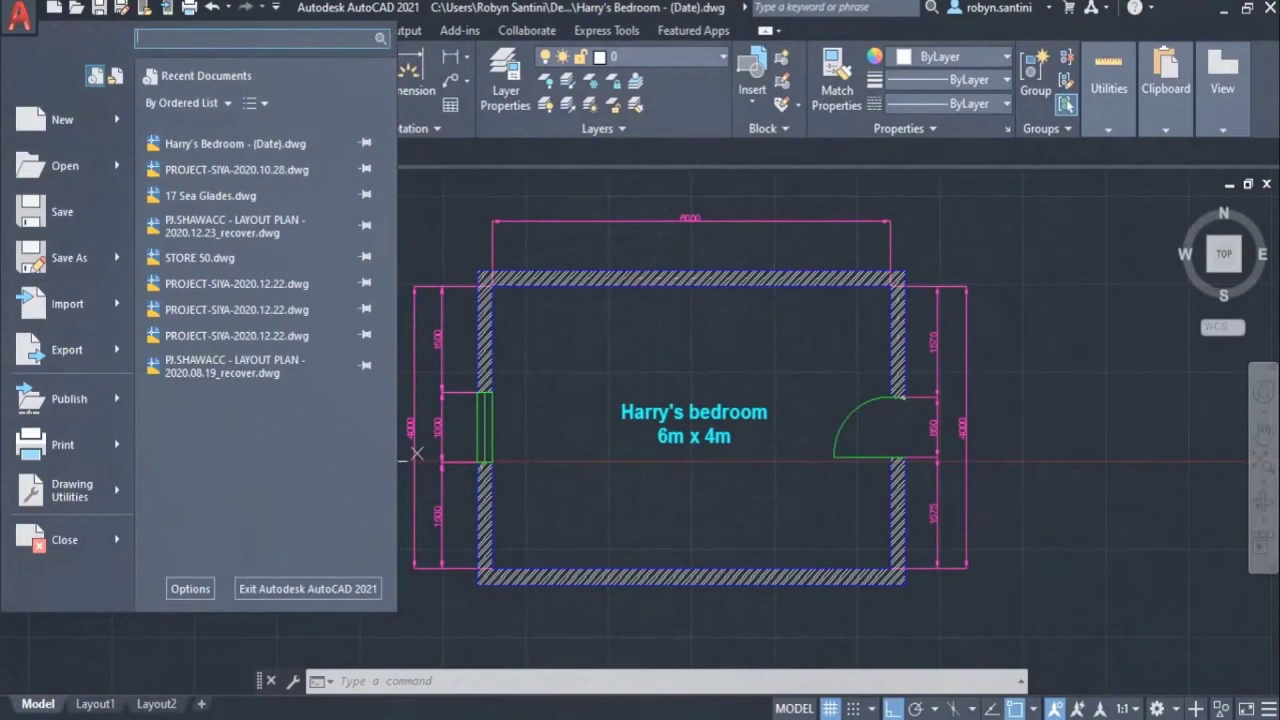
pyautogui.moveTo(70, 257)
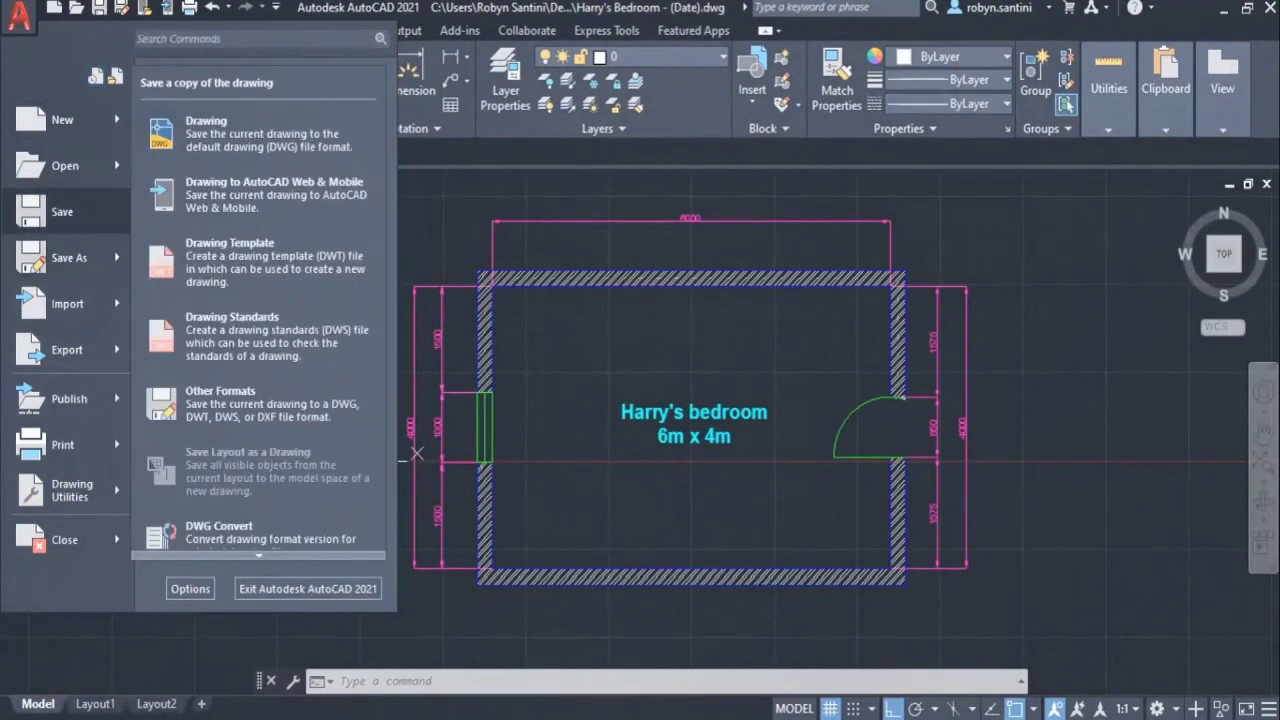
pyautogui.press('Escape')
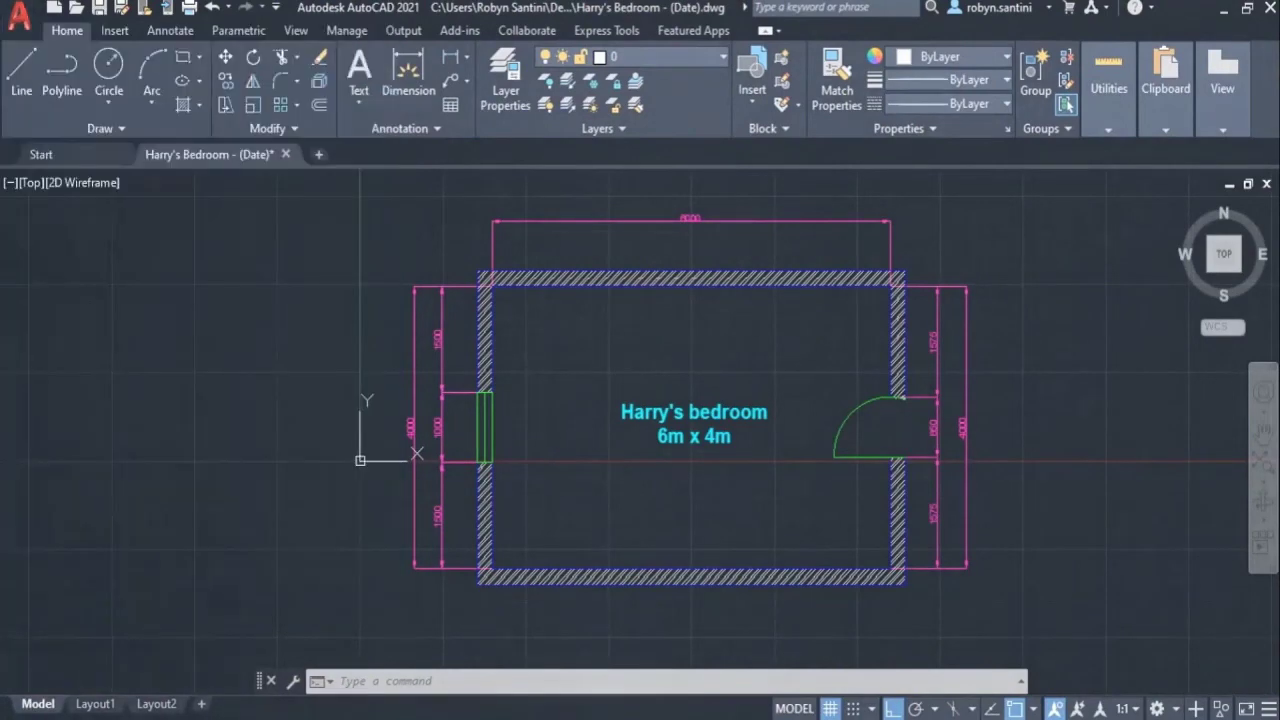
pyautogui.hotkey('ctrl', 's')
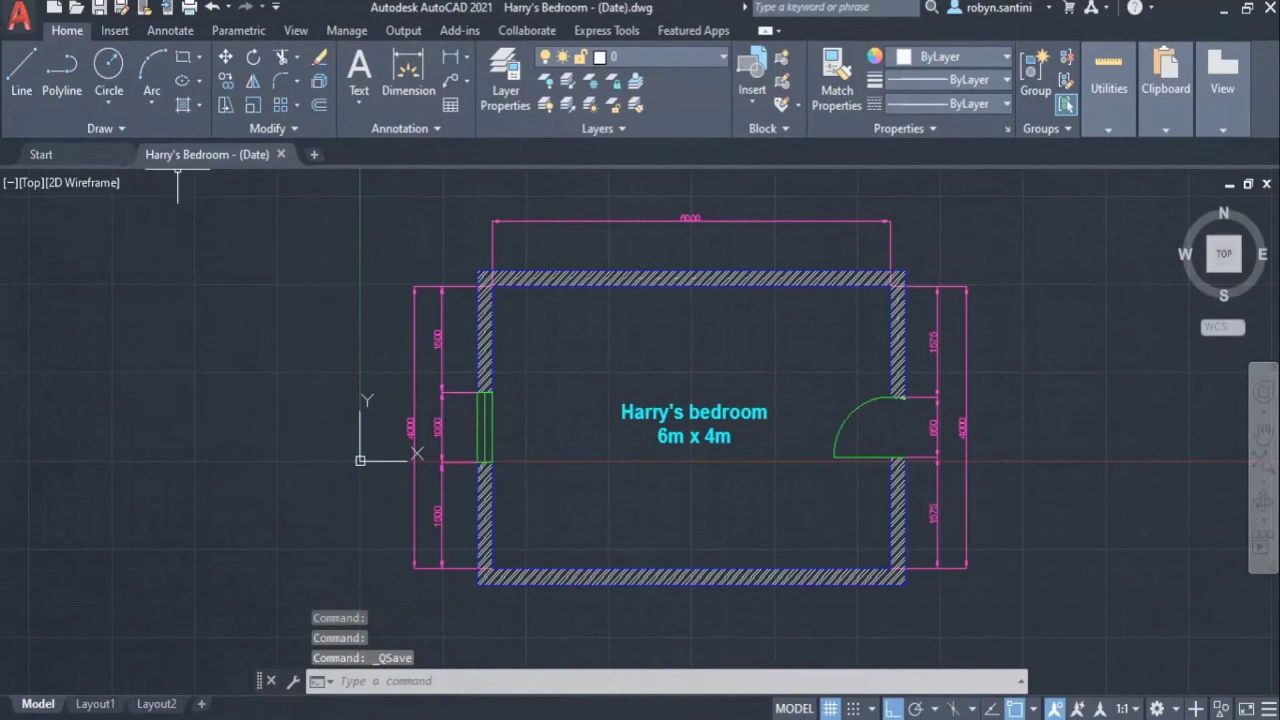
# Step: Start plotting the model and set the plotter to DWG To PDF.pc3
pyautogui.click(19, 16)
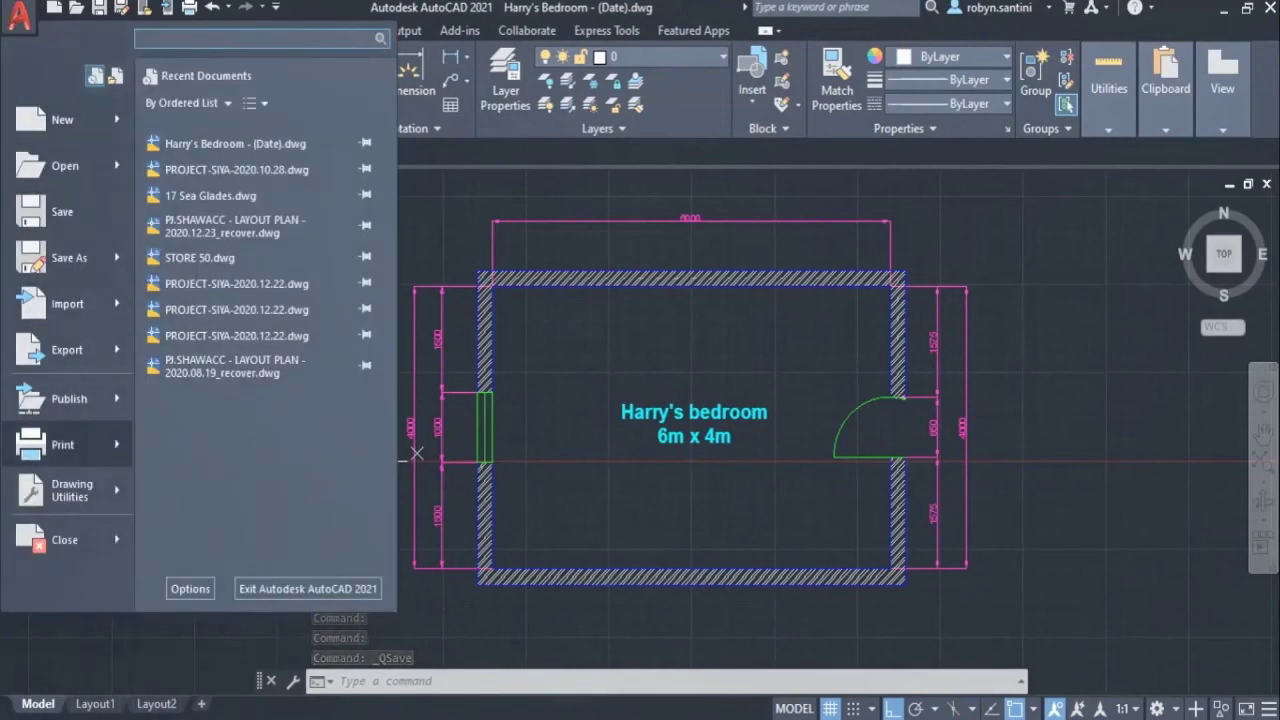
pyautogui.moveTo(60, 444)
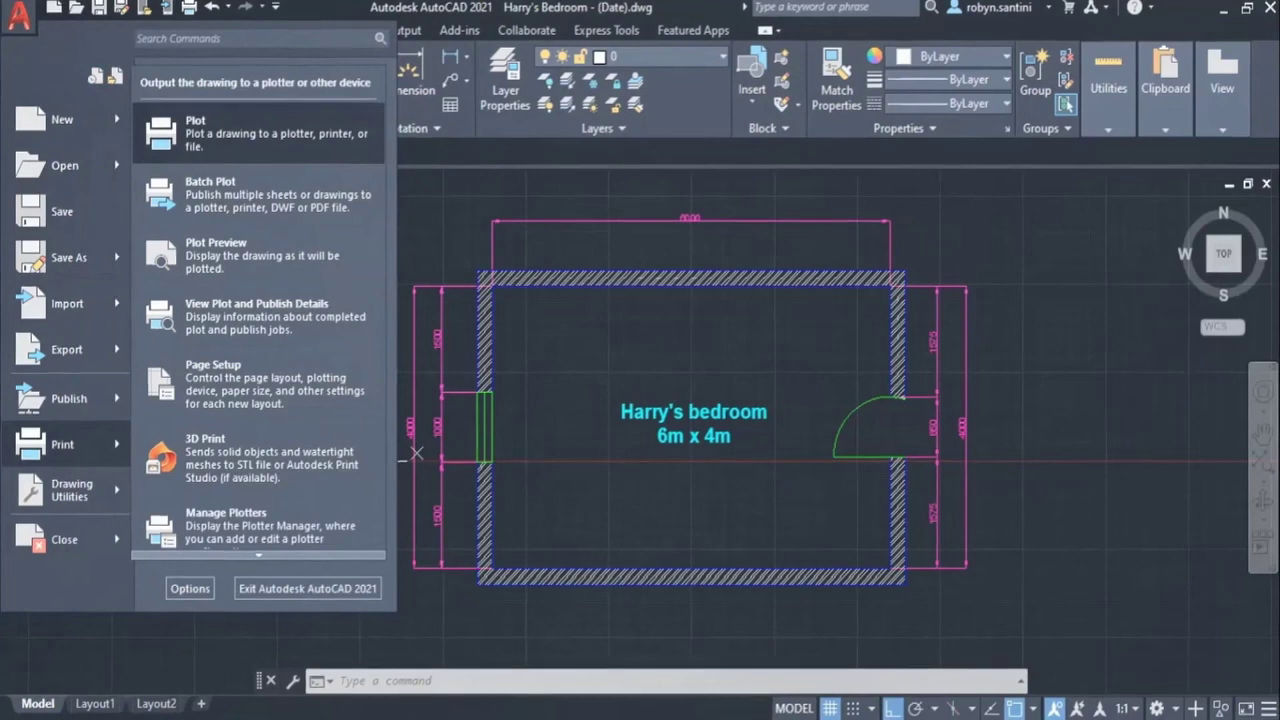
pyautogui.click(190, 133)
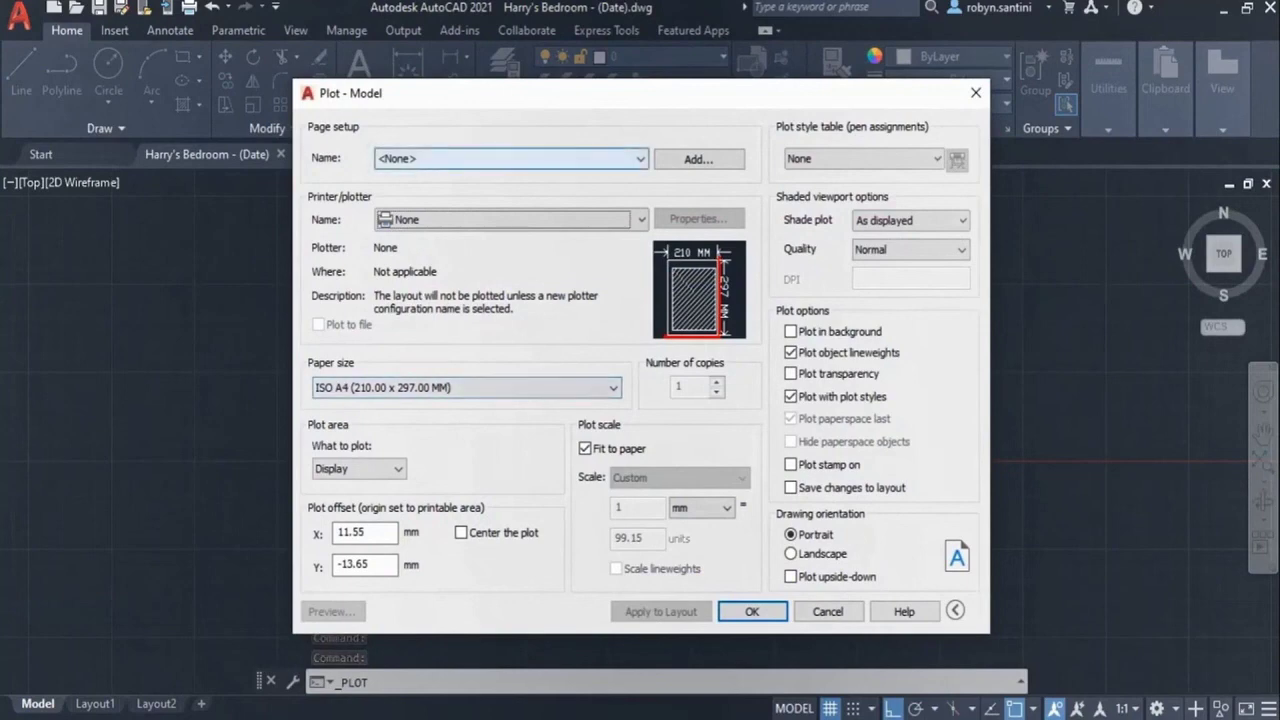
pyautogui.click(640, 219)
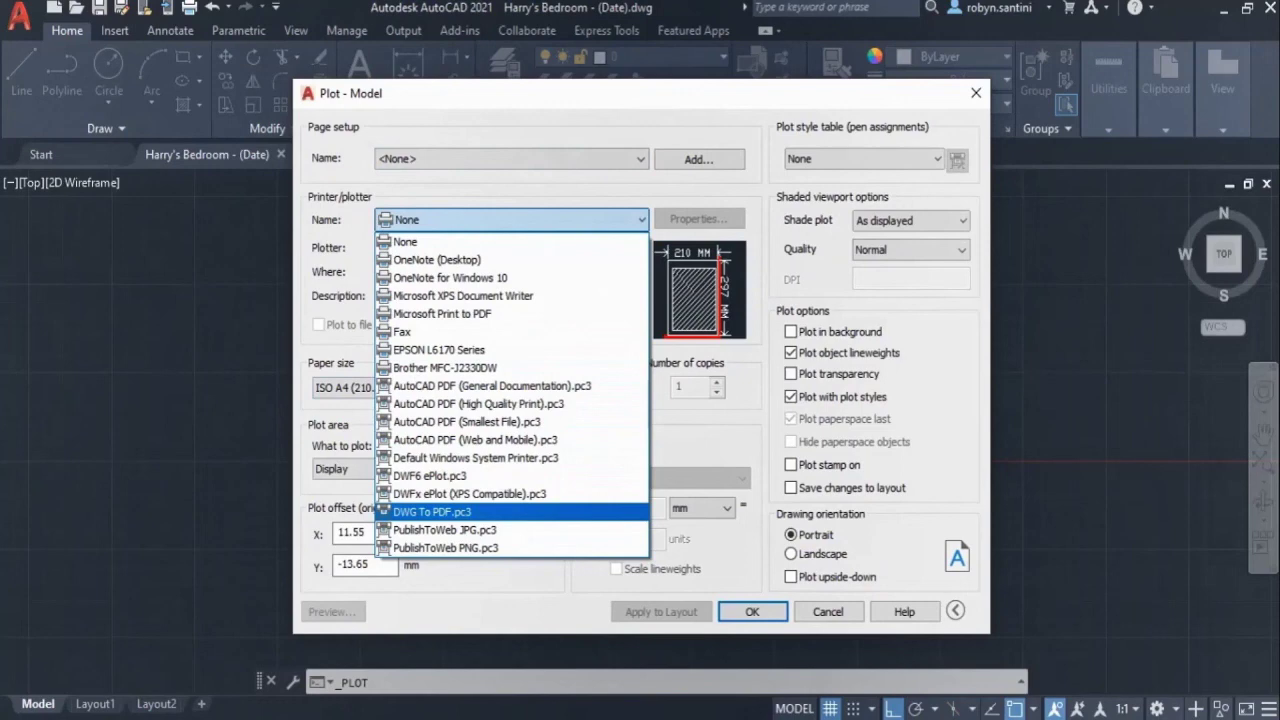
pyautogui.click(431, 511)
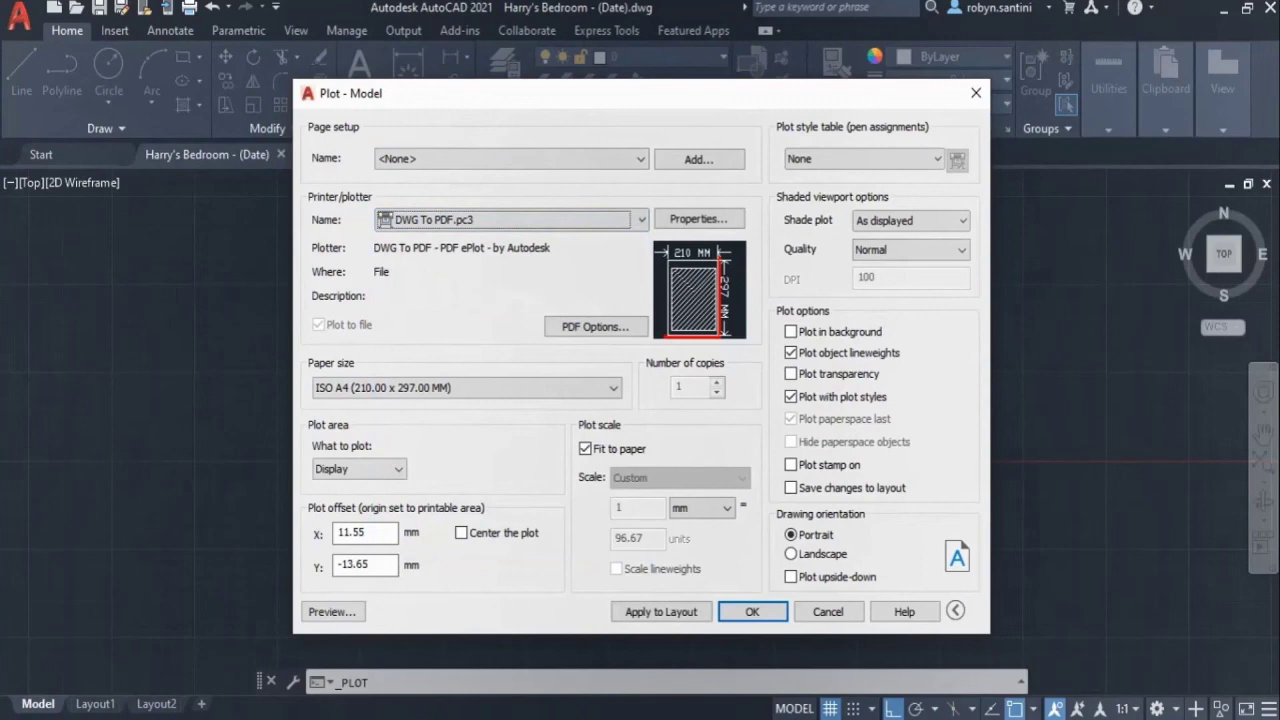
# Step: Browse the available paper sizes and keep ISO A4 (210.00 x 297.00 MM)
pyautogui.click(466, 387)
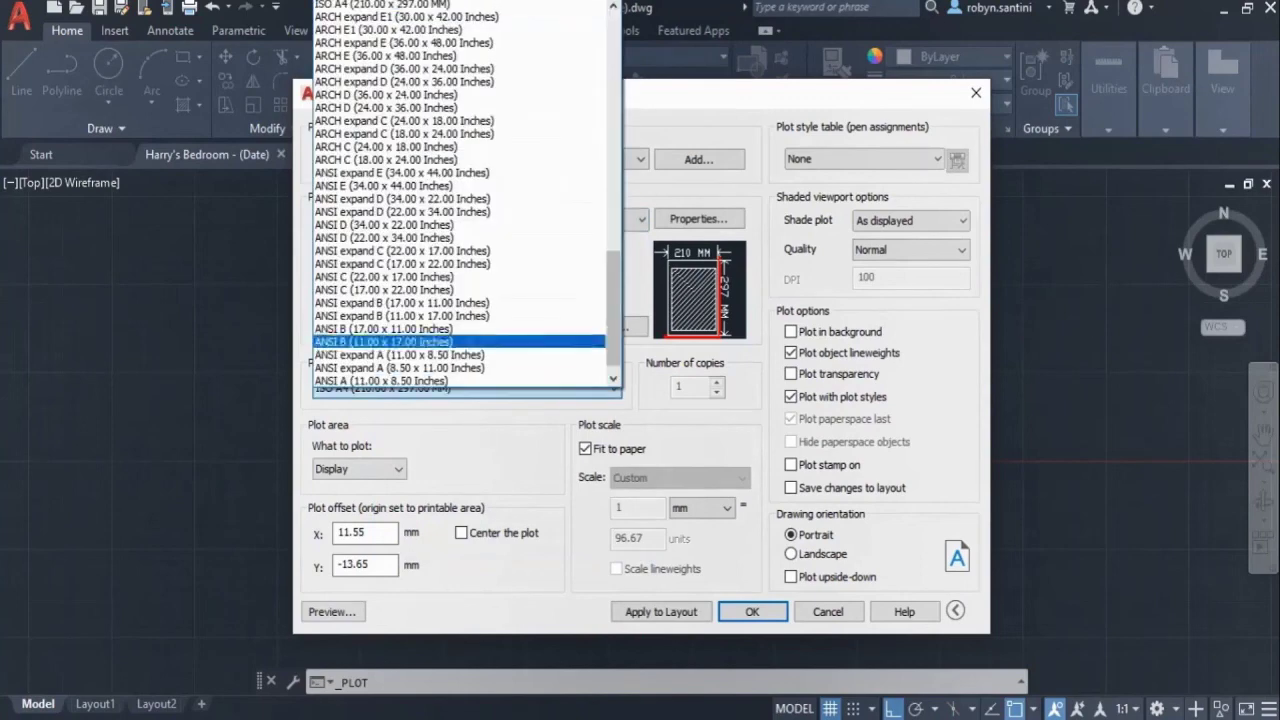
pyautogui.scroll(12, 466, 190)
pyautogui.scroll(5, 466, 190)
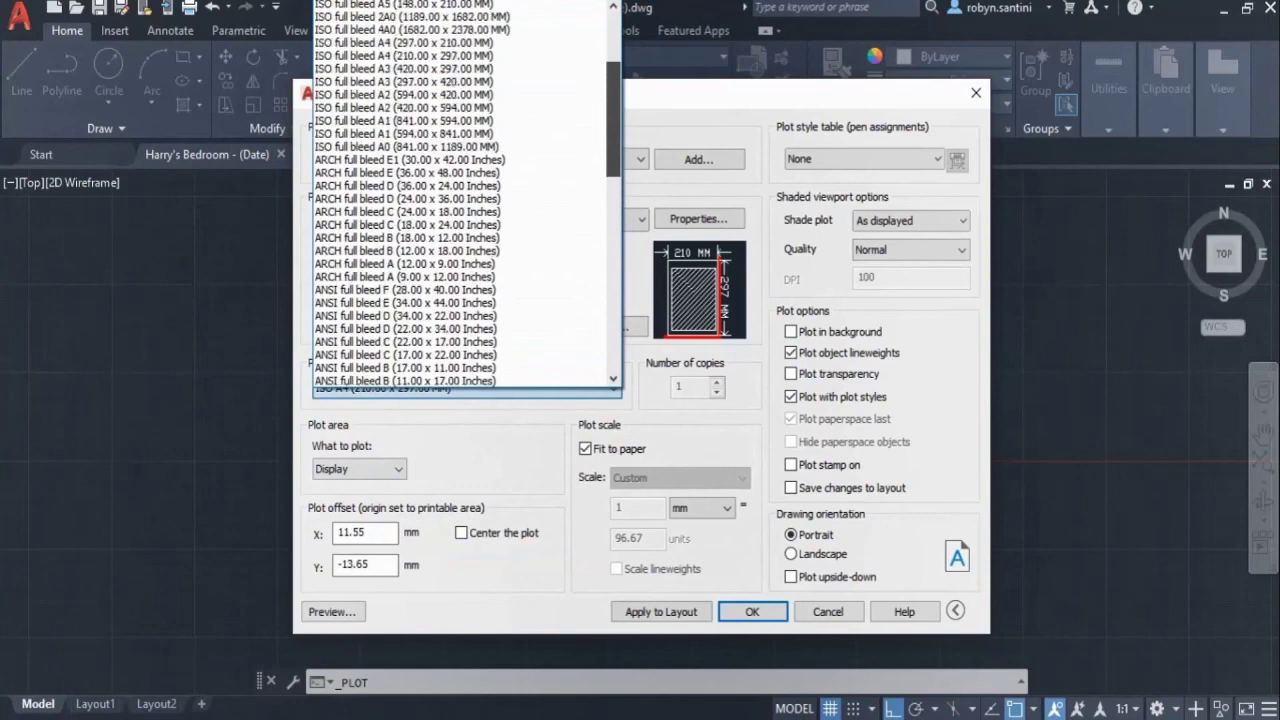
pyautogui.scroll(-3, 466, 190)
pyautogui.scroll(-5, 466, 190)
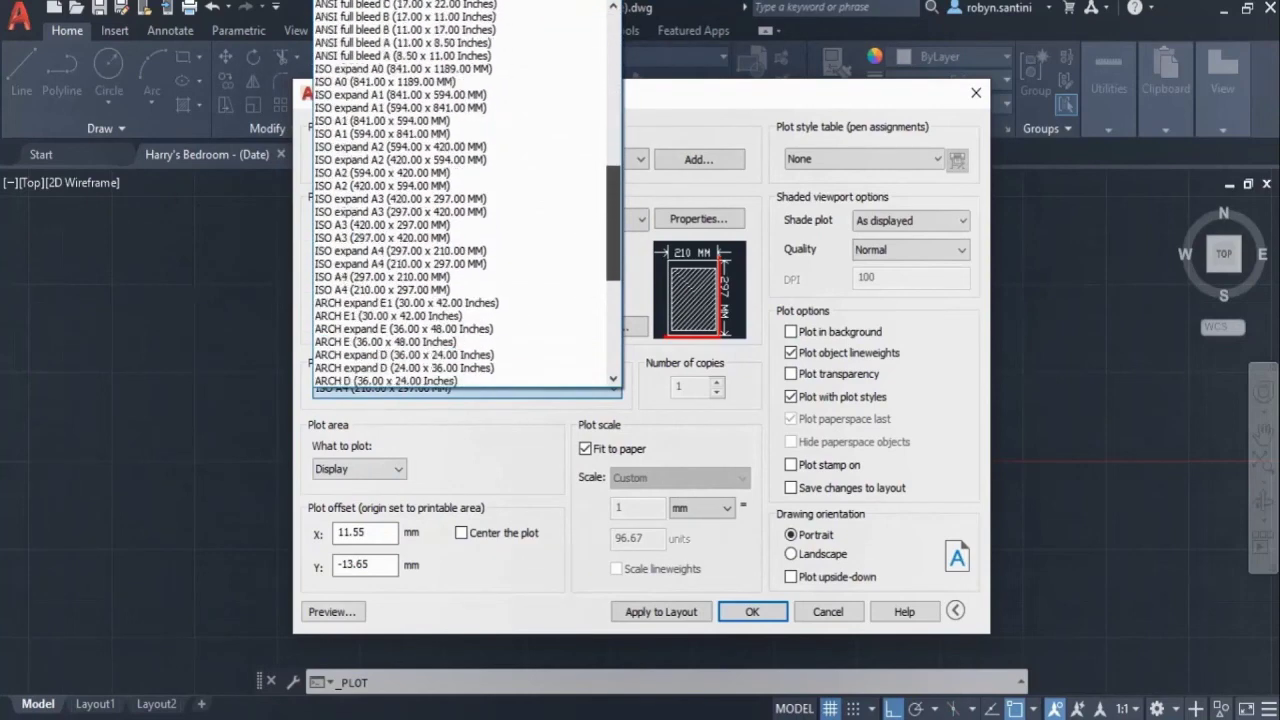
pyautogui.press('Return')
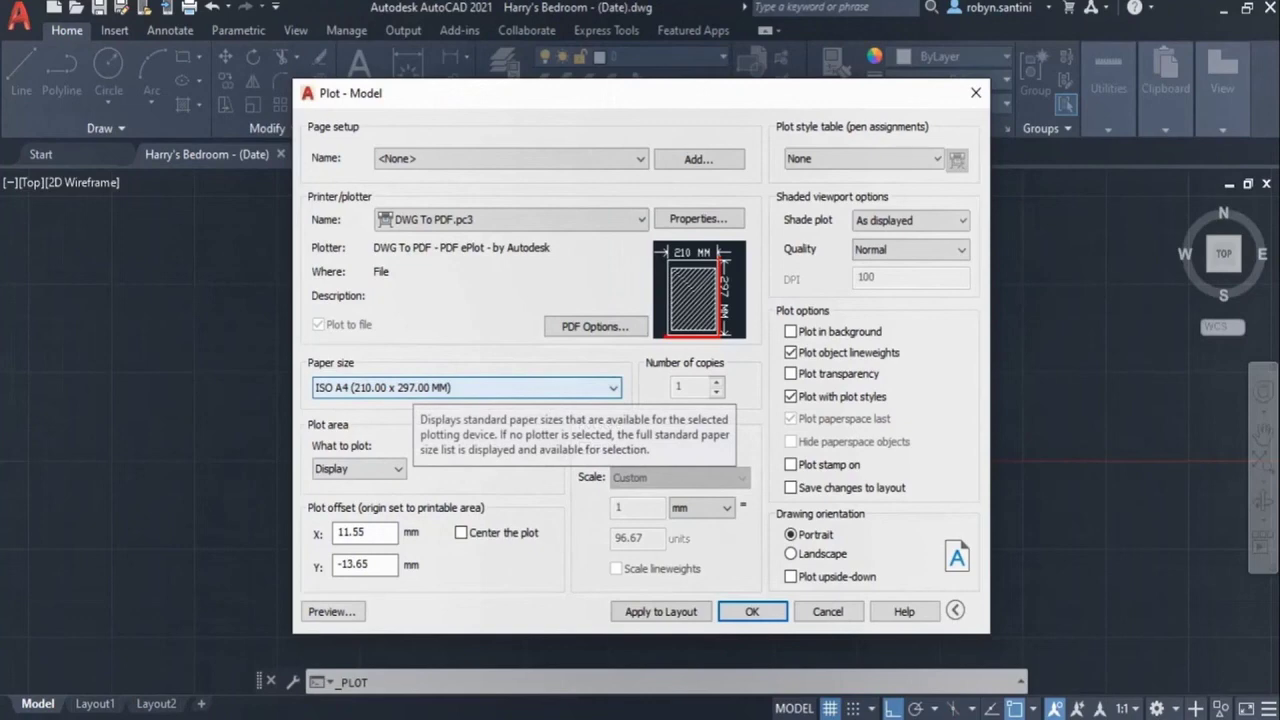
# Step: Try Extents as the plot area and switch it to Limits
pyautogui.click(358, 468)
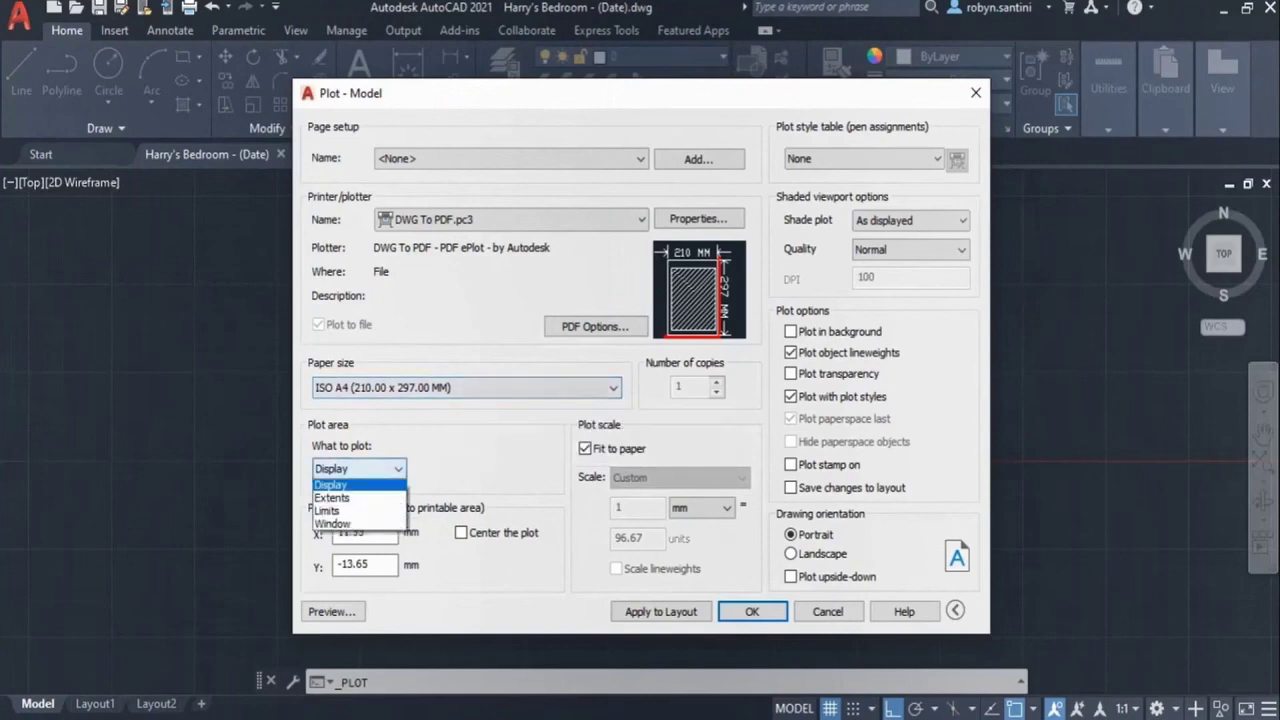
pyautogui.click(332, 500)
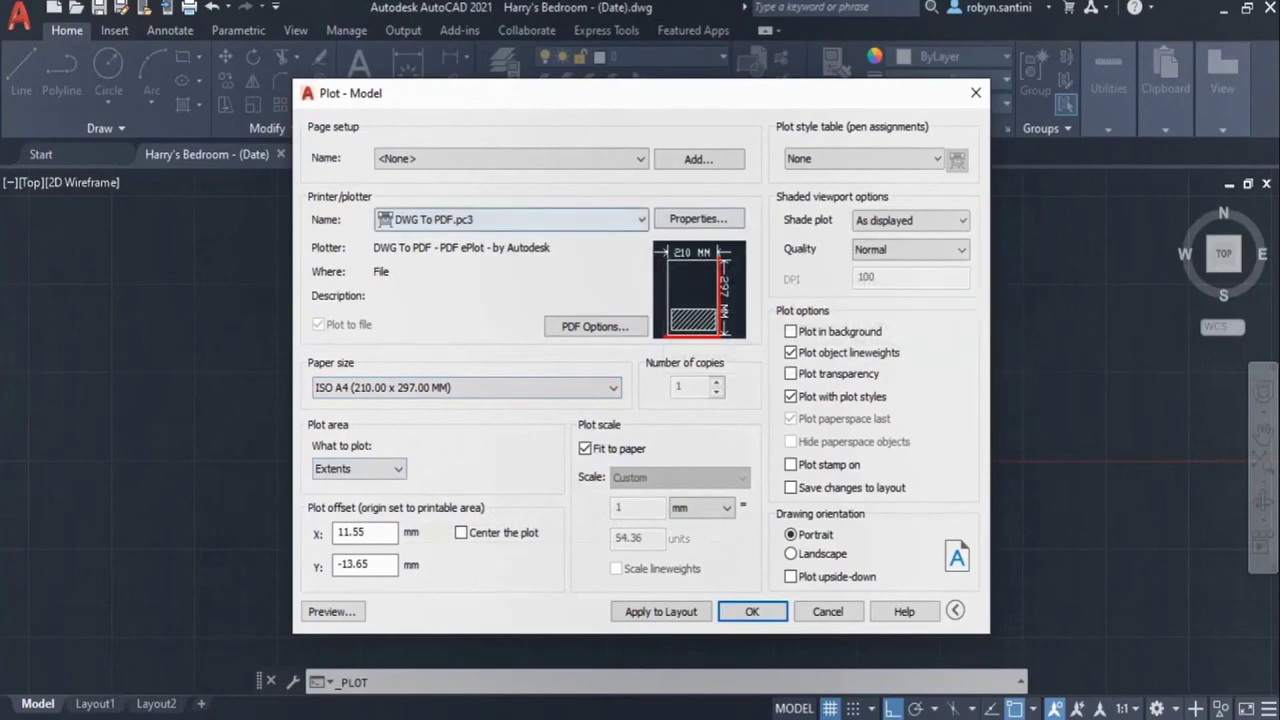
pyautogui.click(358, 468)
pyautogui.click(332, 516)
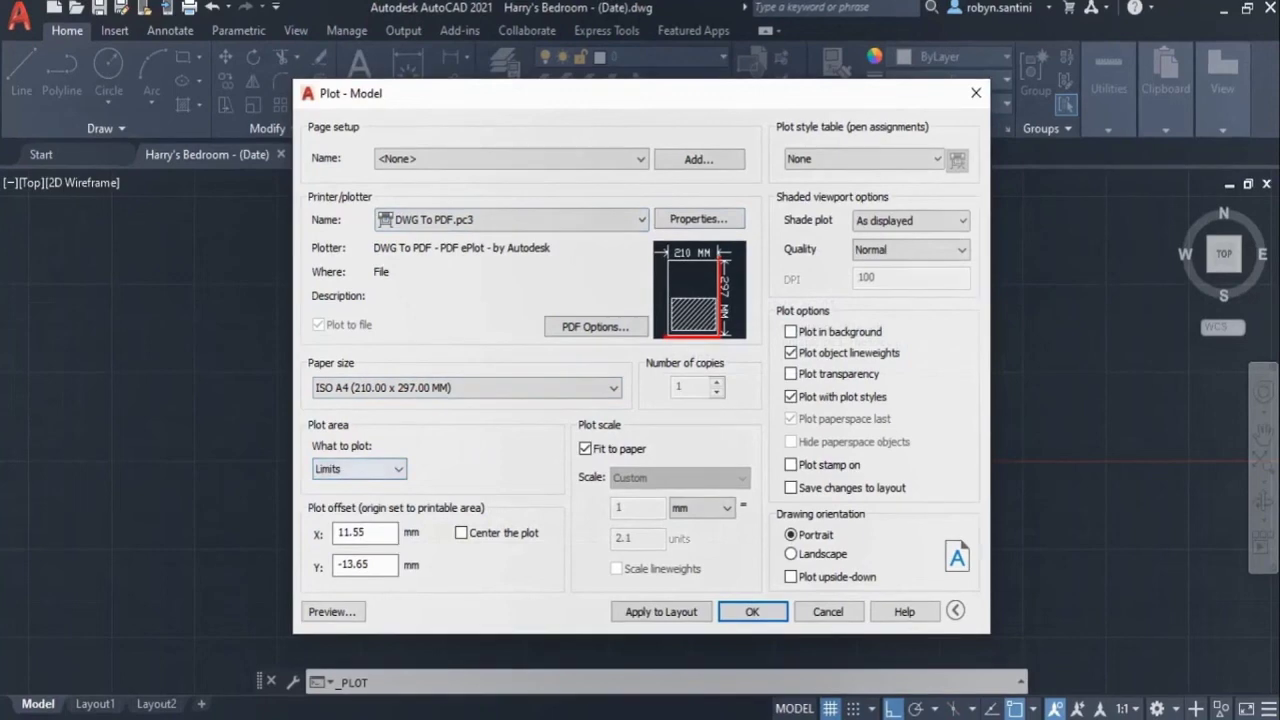
# Step: Set the plot area to a window enclosing the whole dimensioned plan and the drawing orientation to Landscape
pyautogui.click(358, 468)
pyautogui.click(332, 532)
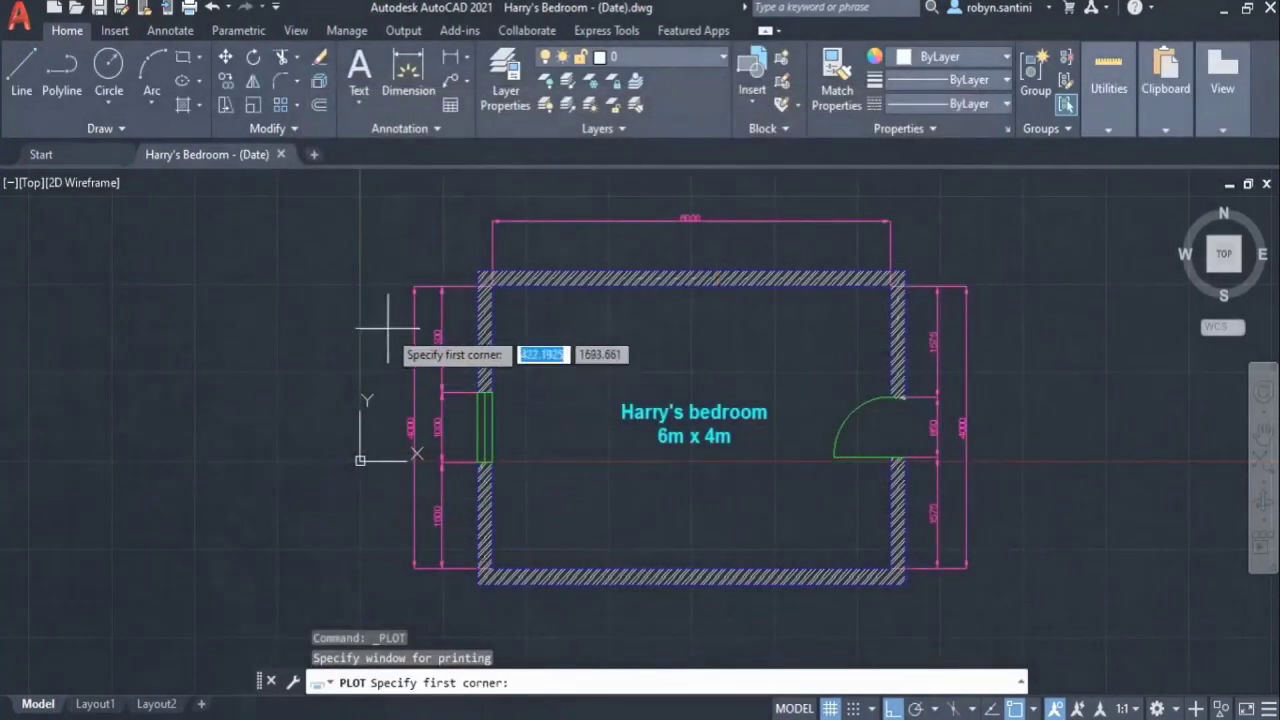
pyautogui.click(379, 182)
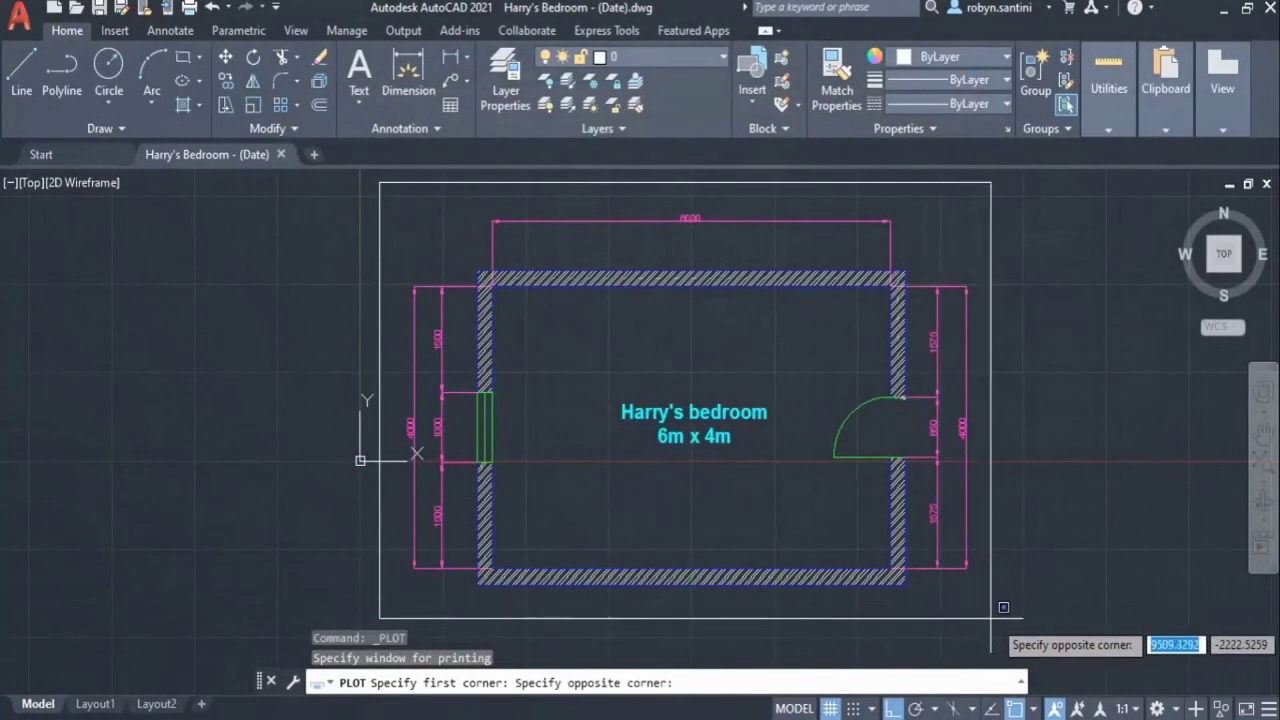
pyautogui.click(975, 592)
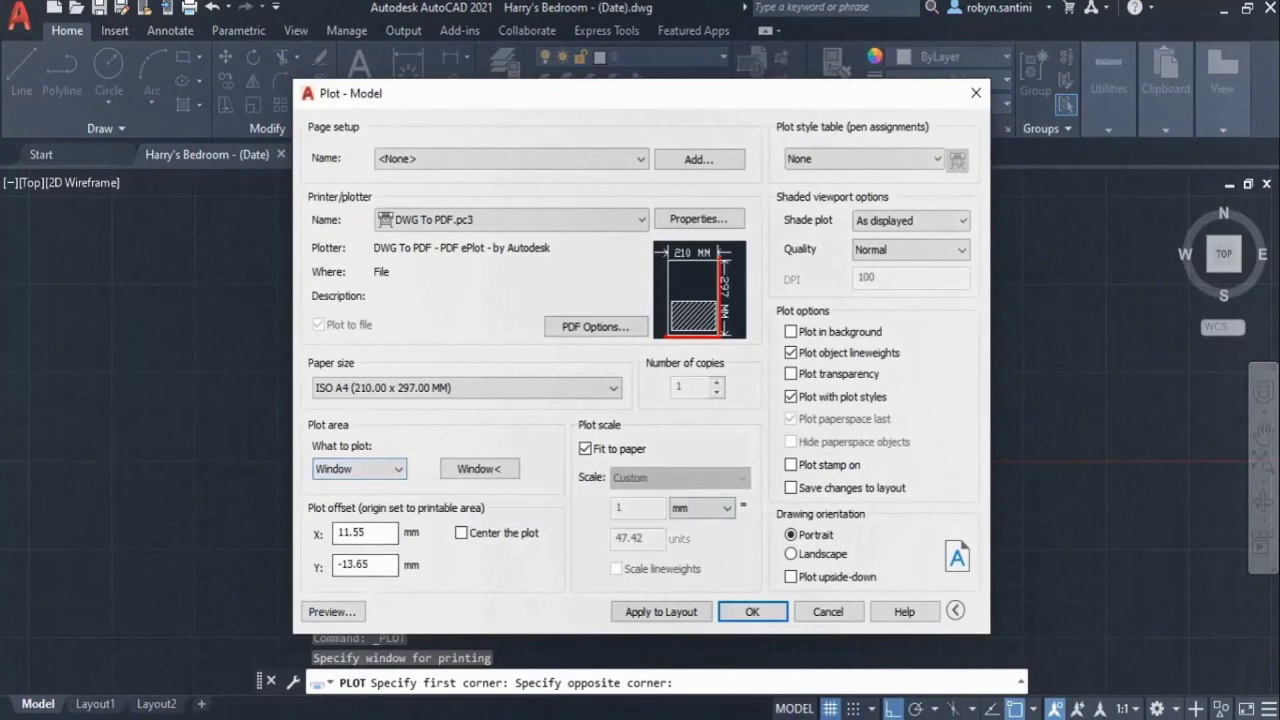
pyautogui.click(791, 553)
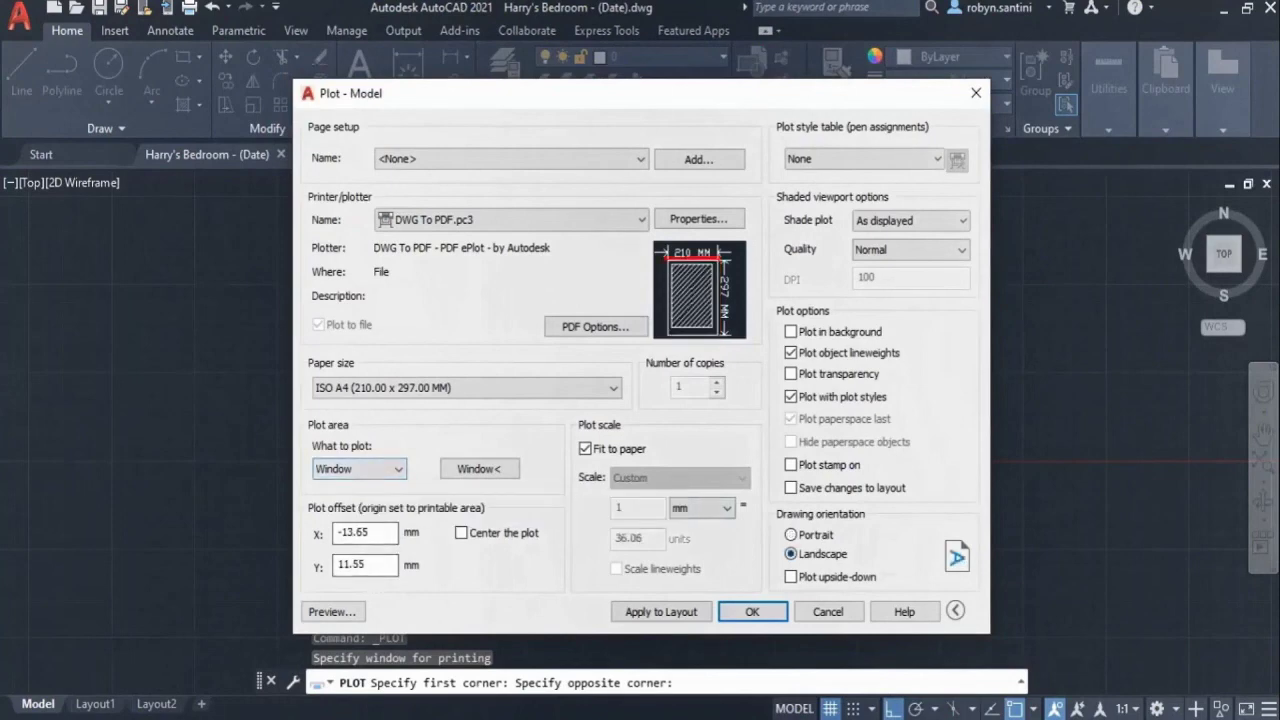
# Step: Try Extents as the plot area with Fit to paper turned off
pyautogui.click(585, 448)
pyautogui.click(358, 468)
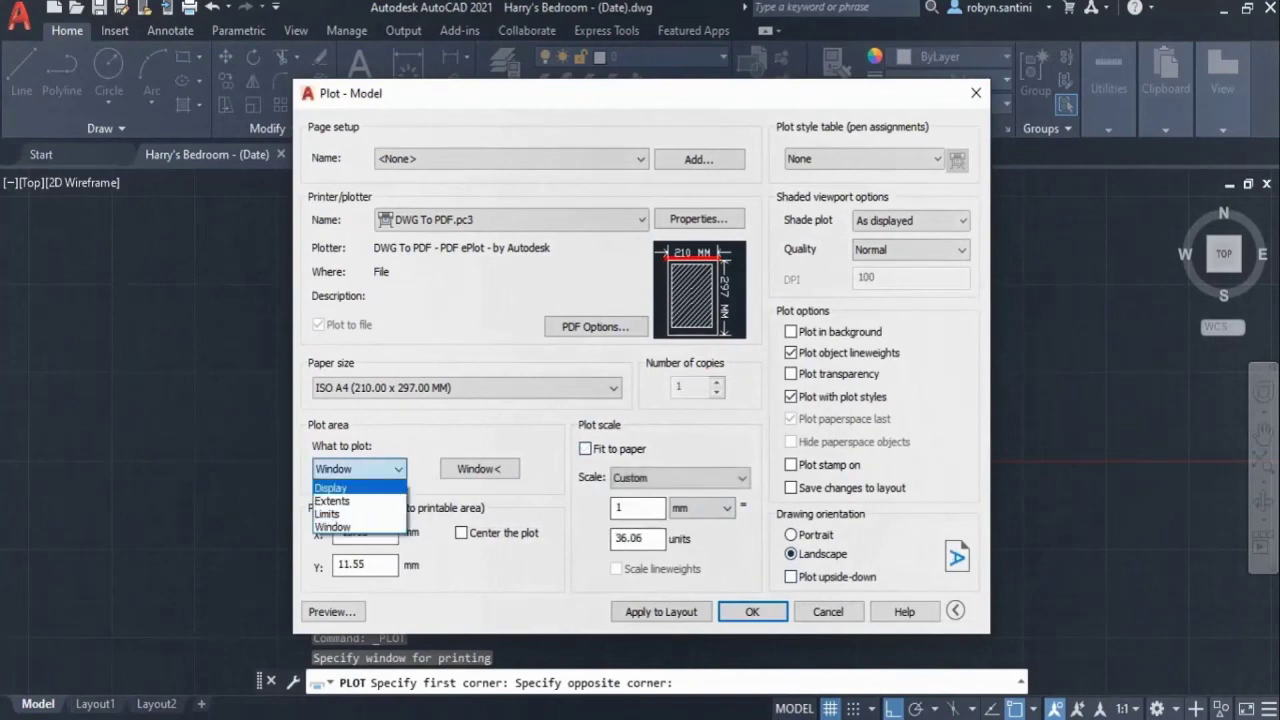
pyautogui.click(340, 500)
pyautogui.click(358, 468)
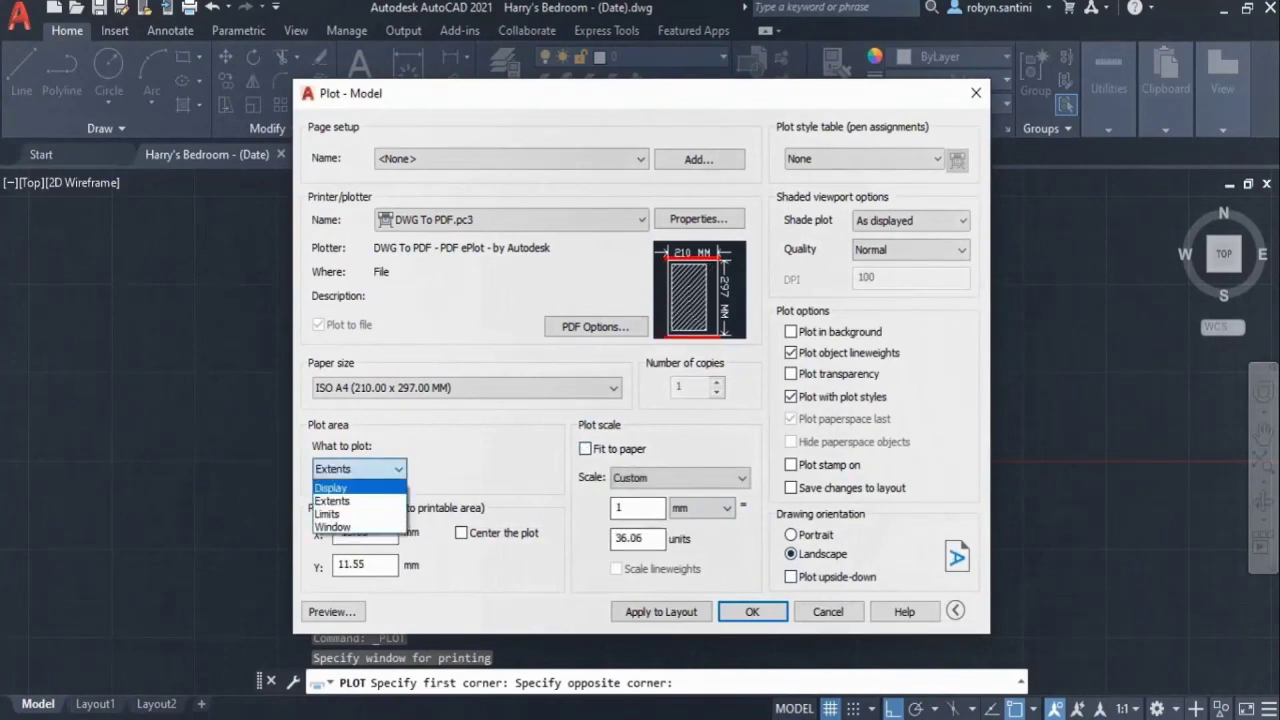
# Step: Preview the windowed landscape plot of the bedroom plan in colour
pyautogui.click(331, 611)
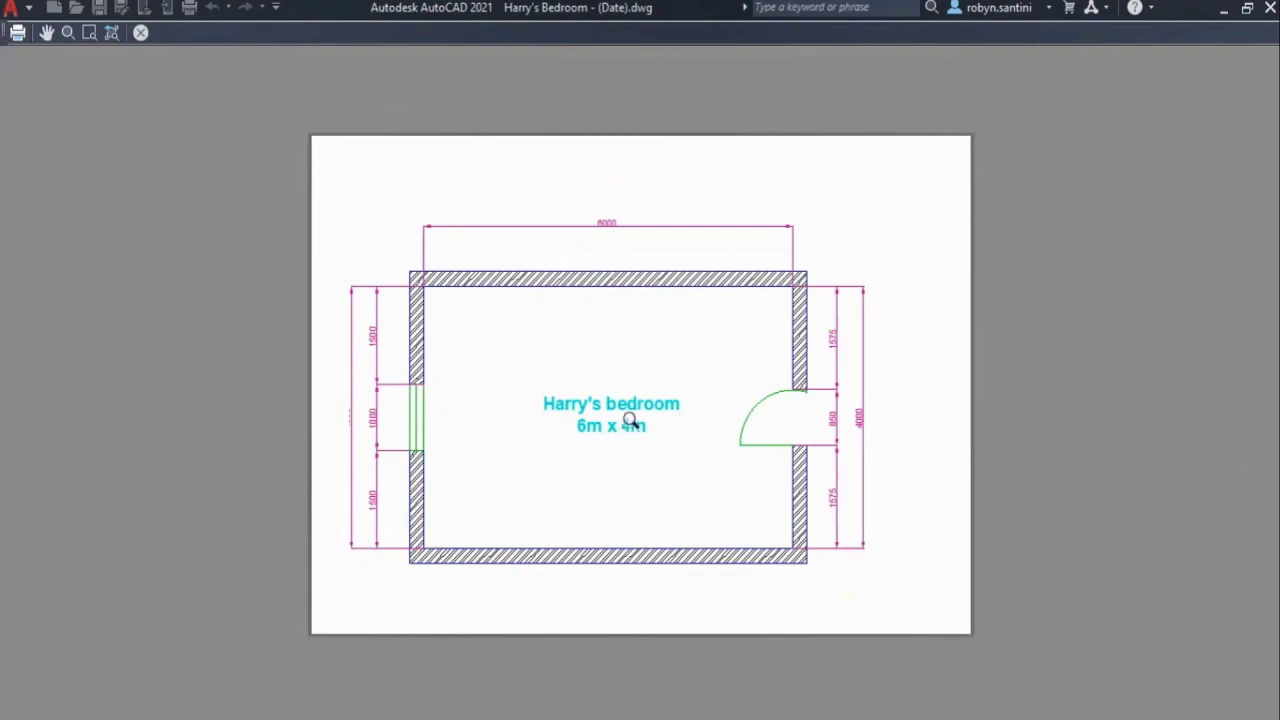
pyautogui.press('Escape')
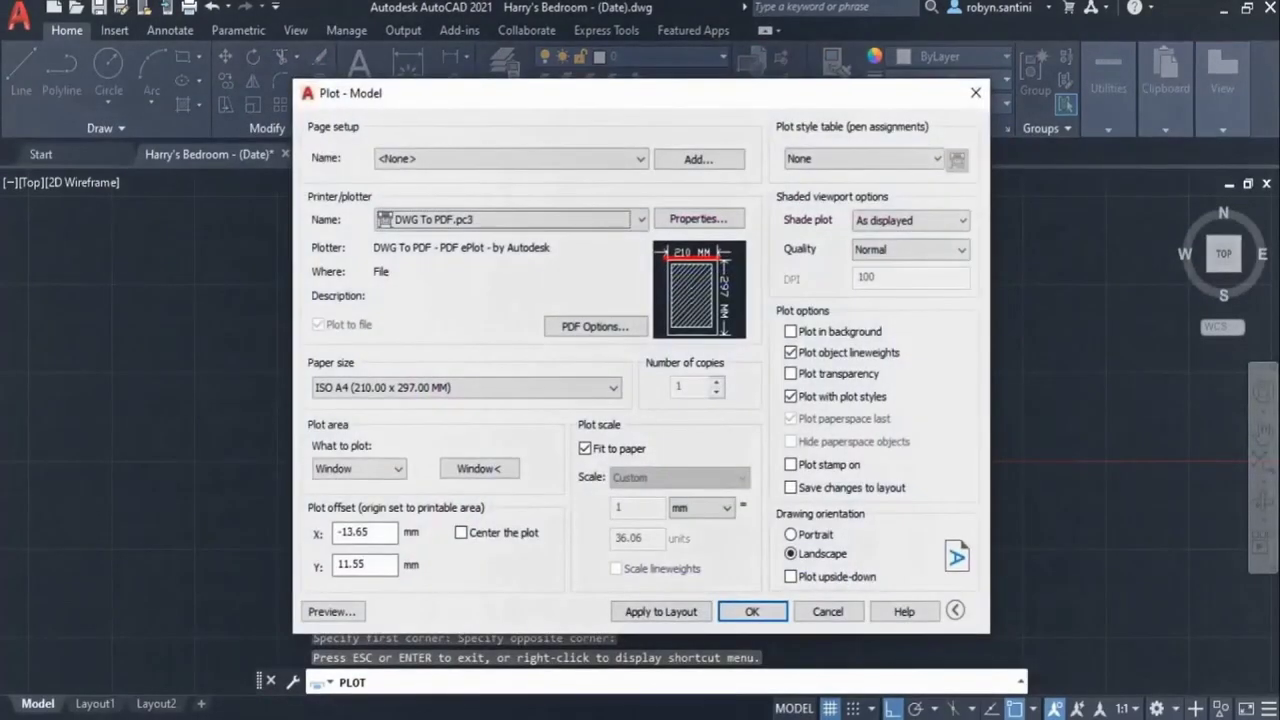
# Step: Assign the Grayscale.ctb plot style table to this layout only and preview the plot
pyautogui.click(863, 158)
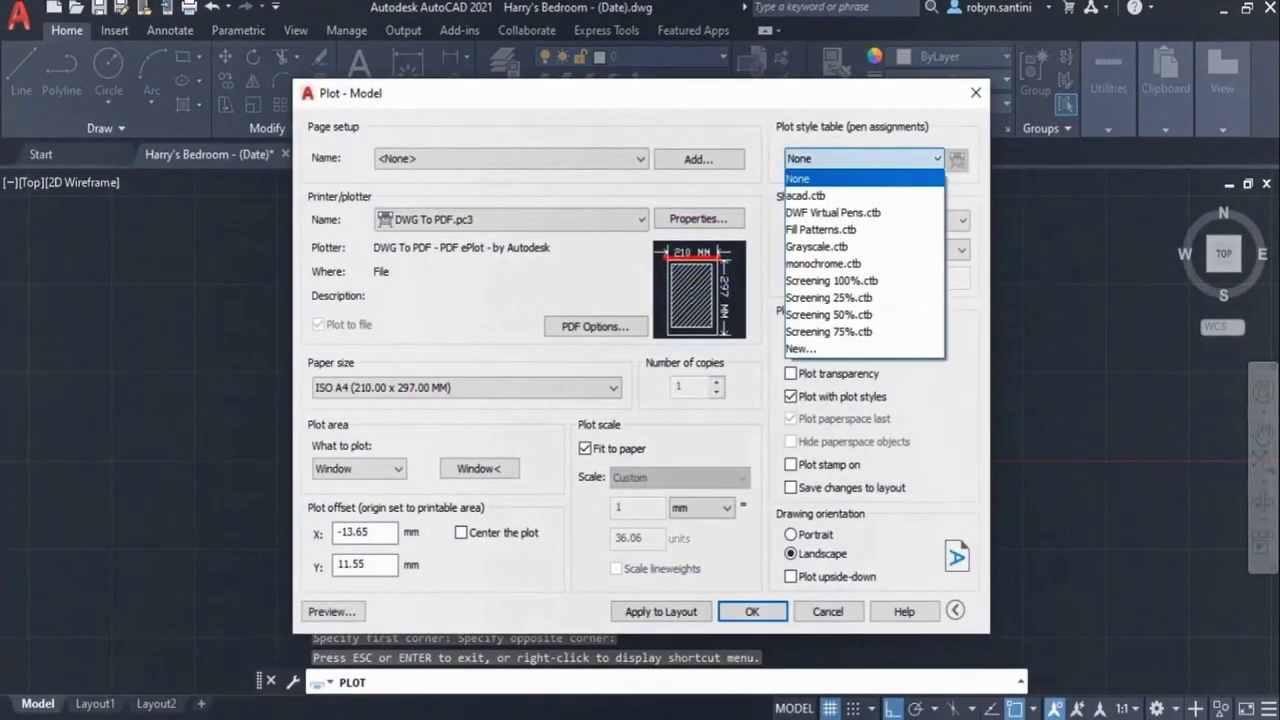
pyautogui.click(820, 247)
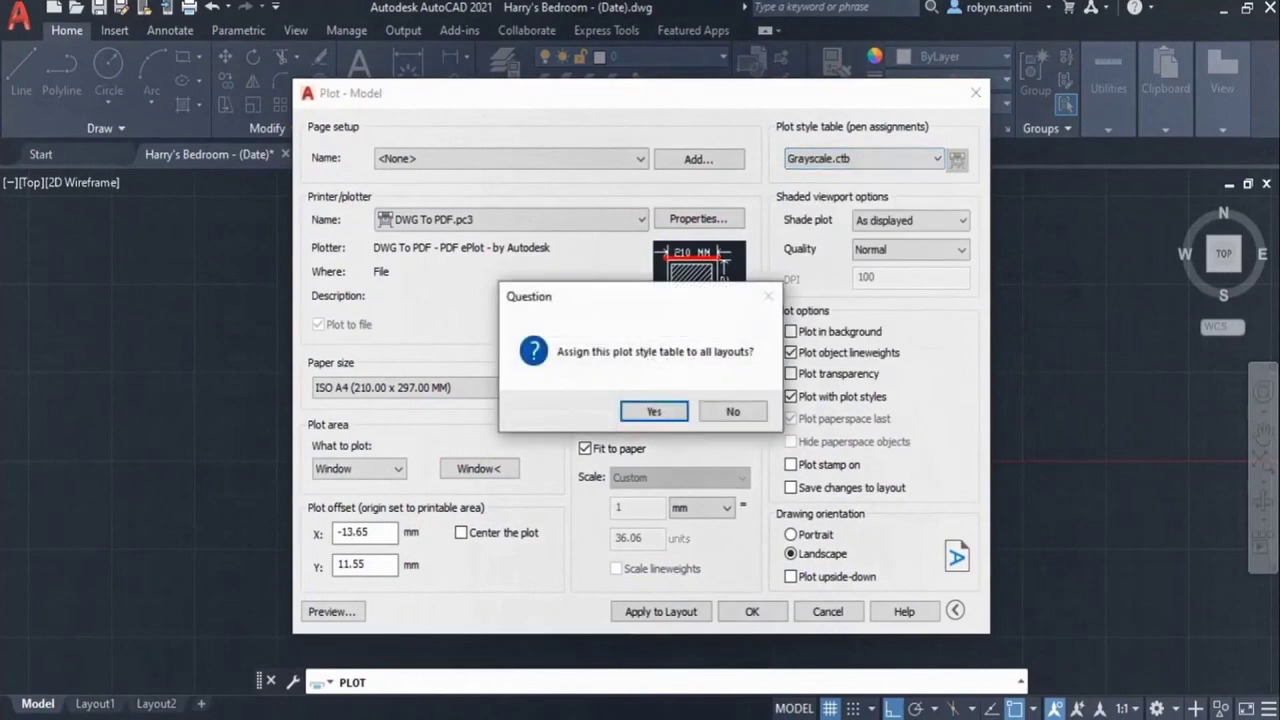
pyautogui.click(733, 411)
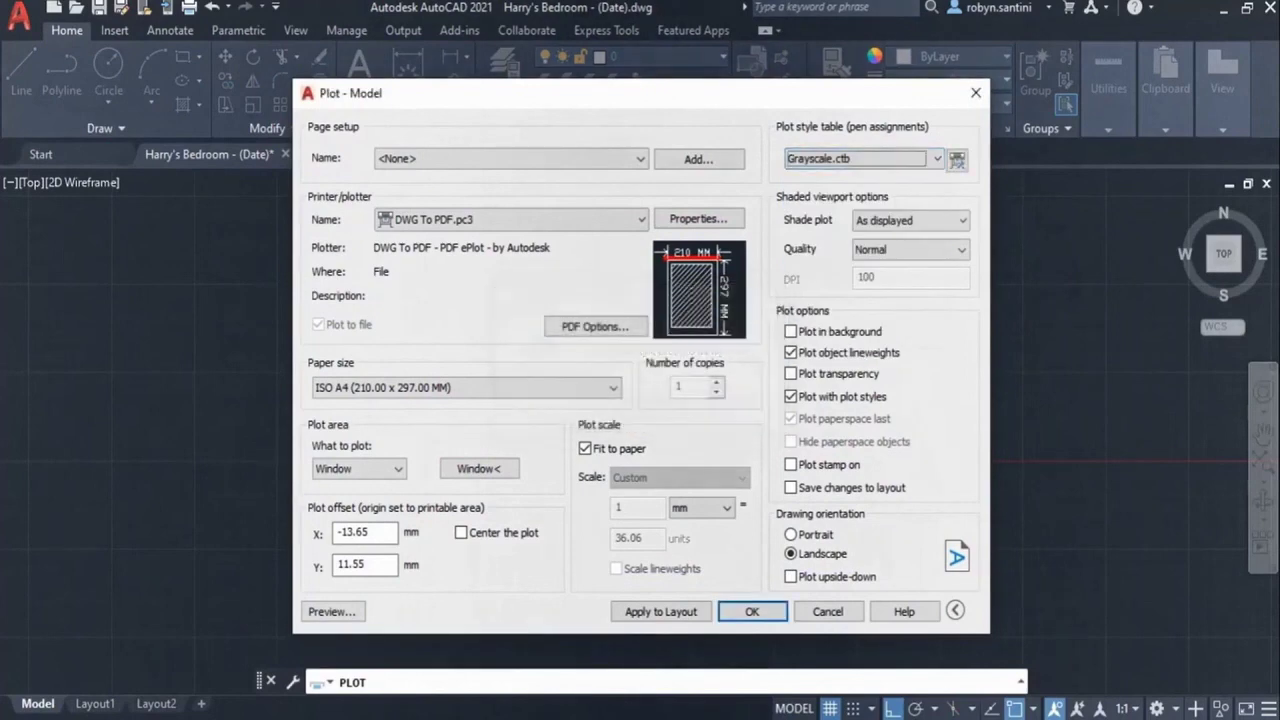
pyautogui.click(345, 609)
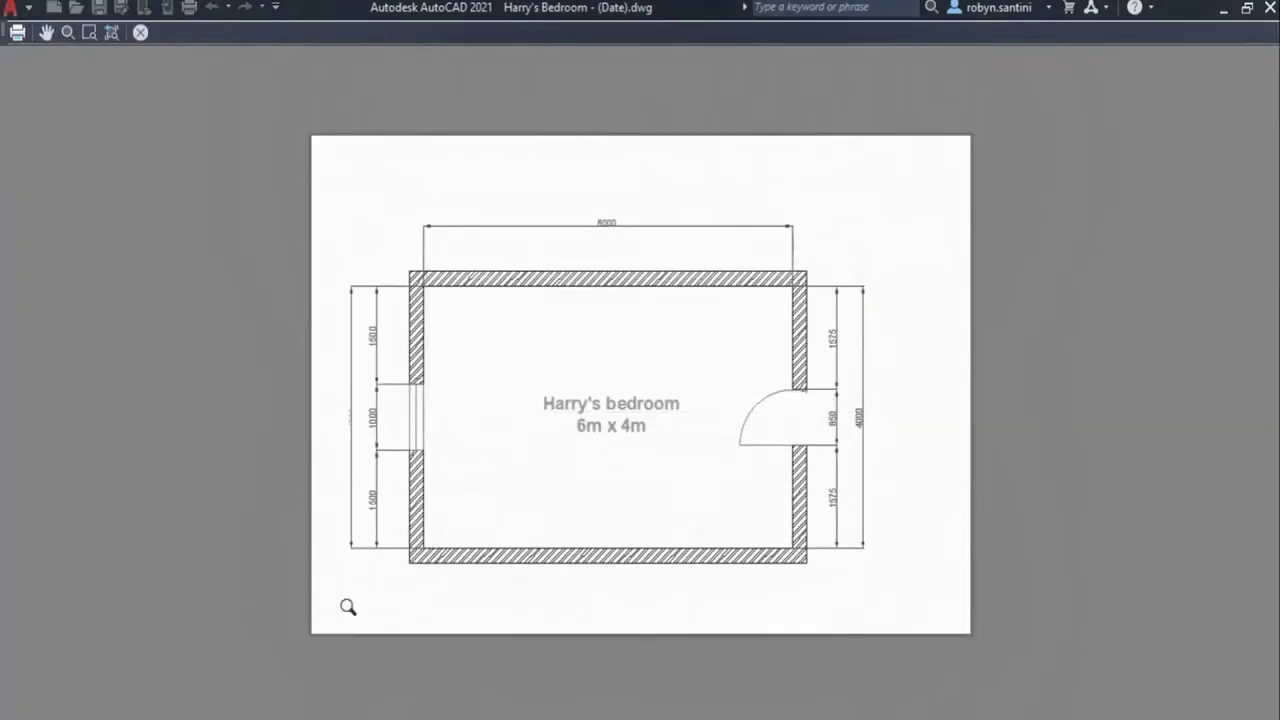
pyautogui.press('Escape')
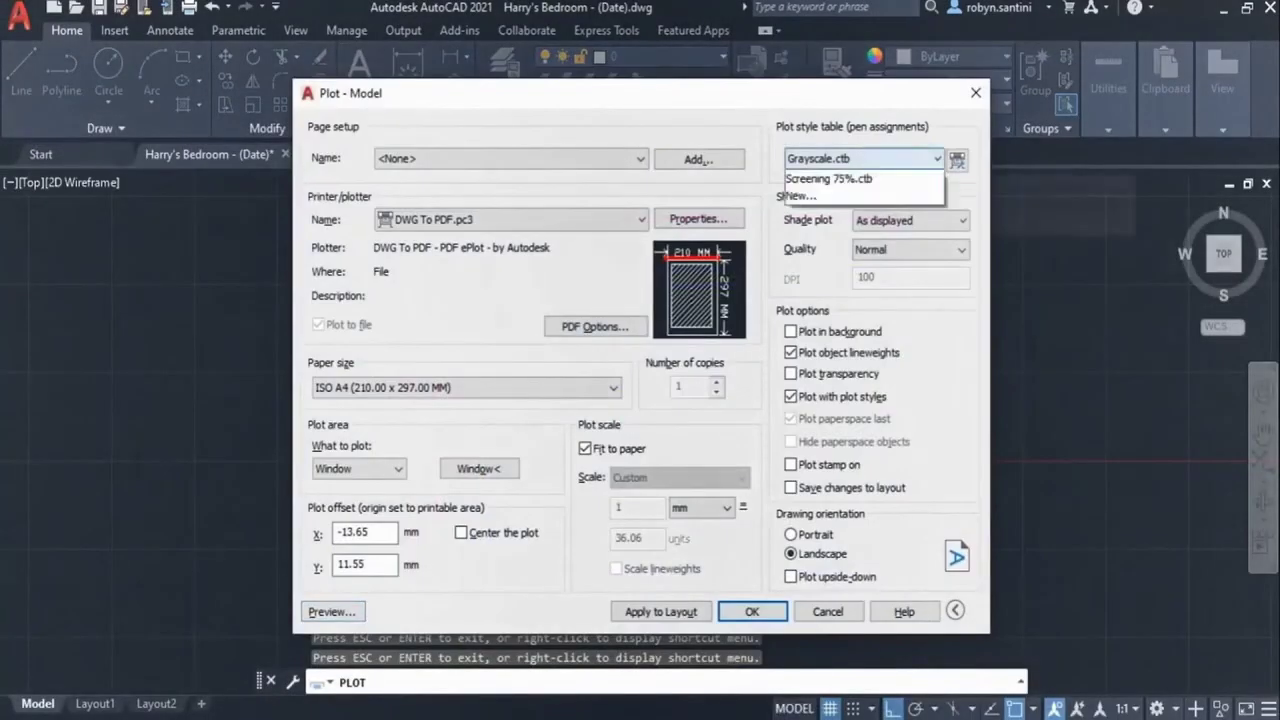
# Step: Set the plot style table back to None and preview the plot in colour again
pyautogui.press('Home')
pyautogui.press('Return')
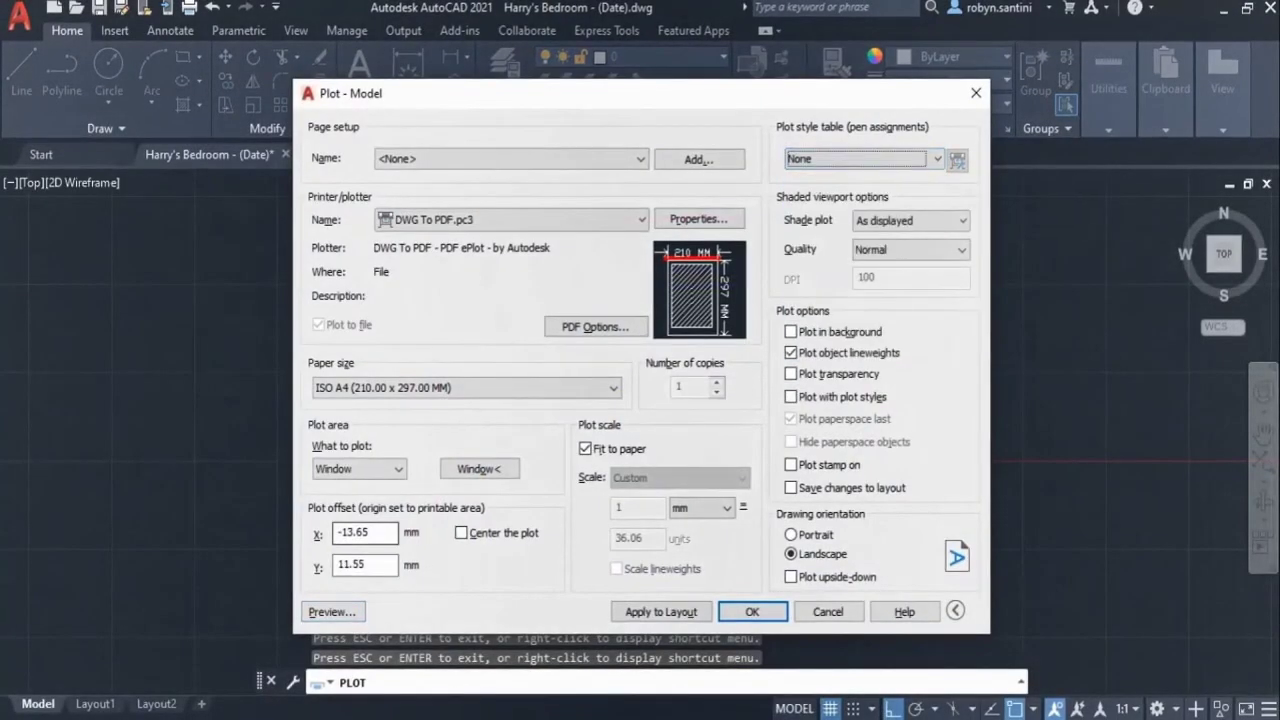
pyautogui.click(340, 611)
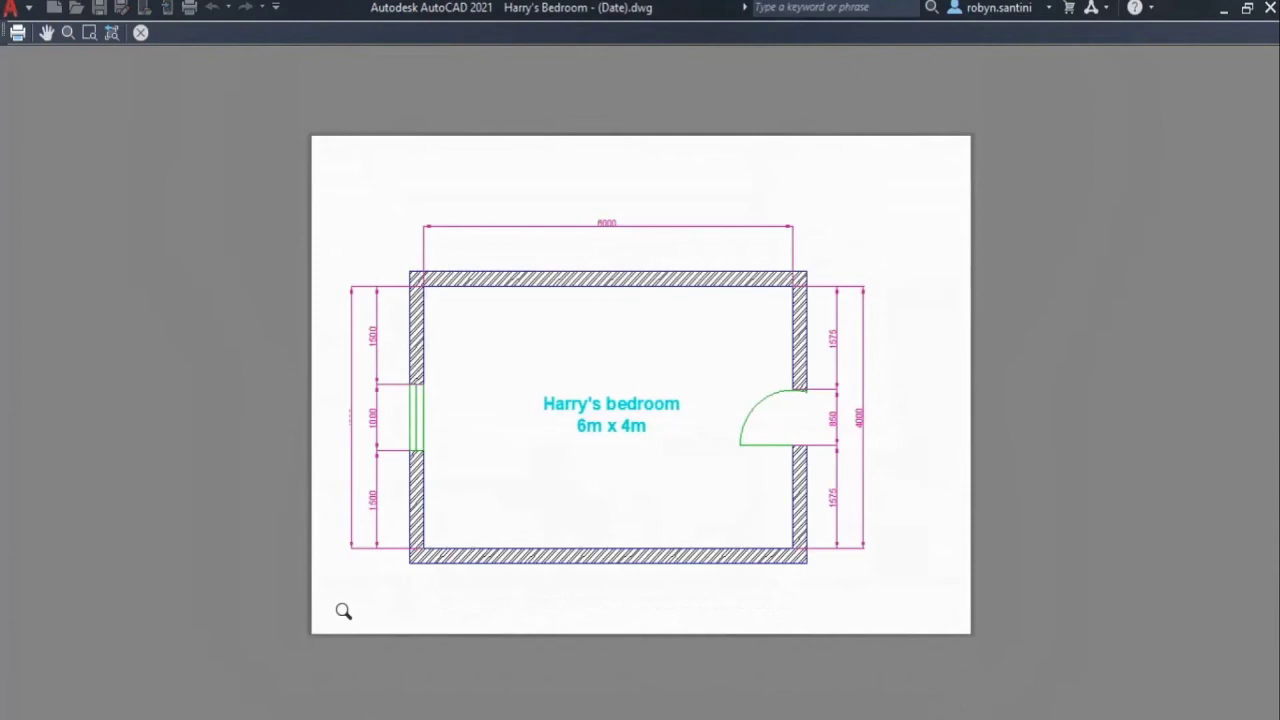
pyautogui.press('Escape')
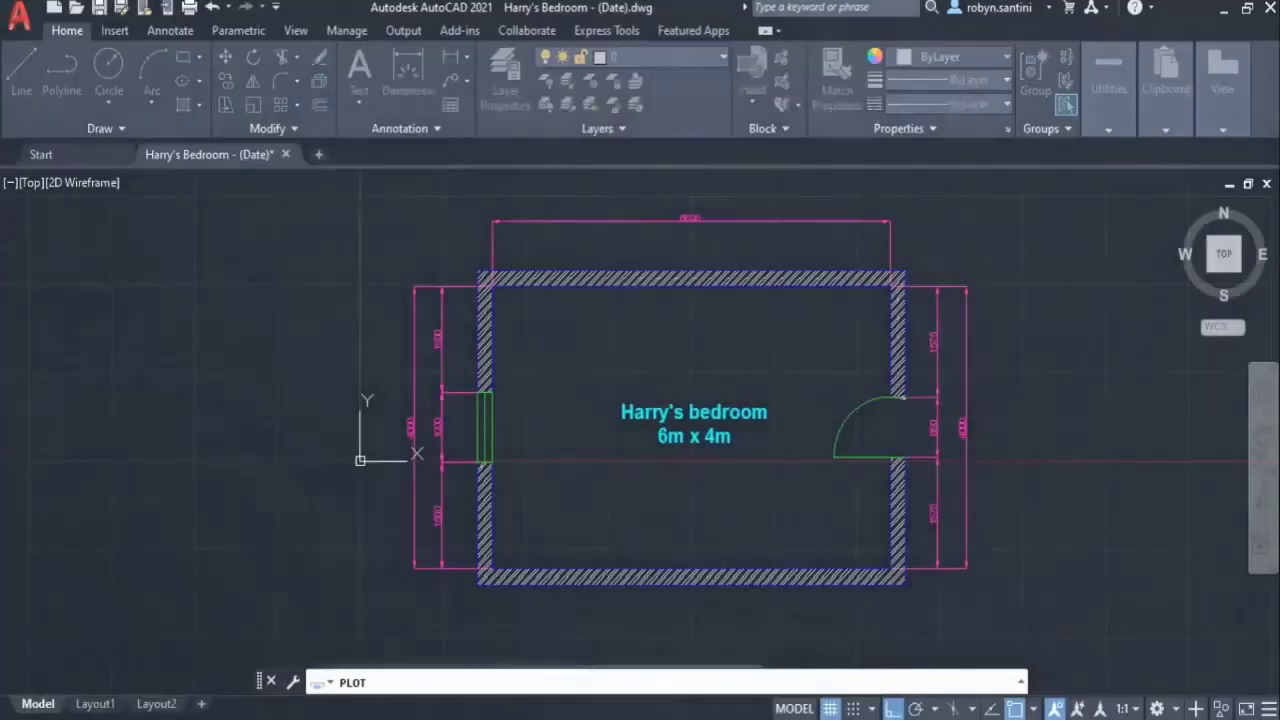
# Step: Choose Grayscale.ctb as the plot style table again and check the plot preview
pyautogui.click(862, 158)
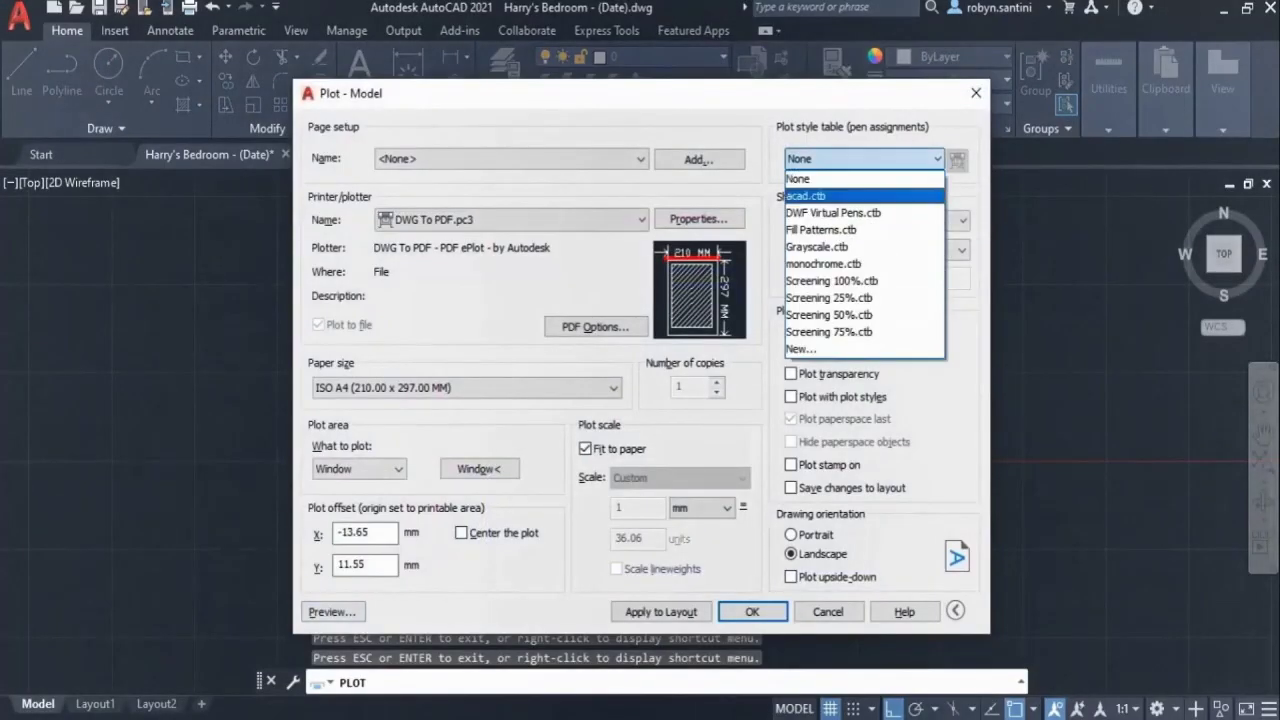
pyautogui.click(830, 245)
pyautogui.press('Return')
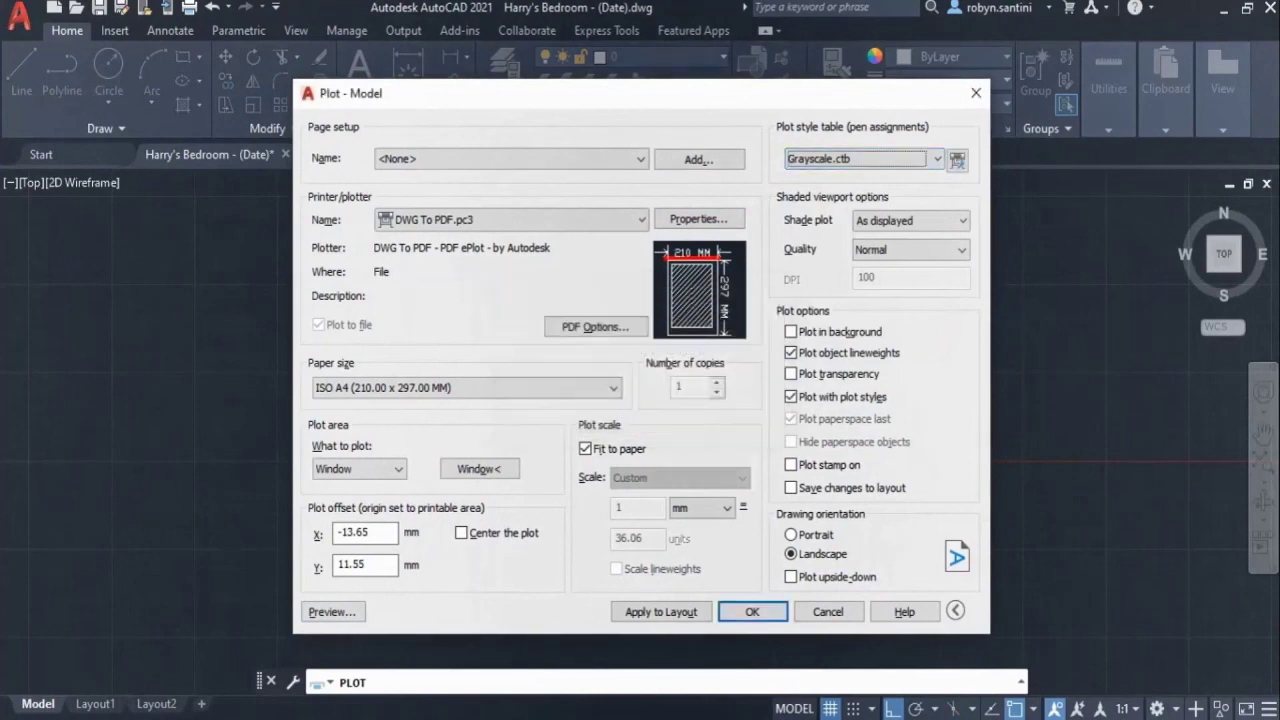
pyautogui.click(332, 611)
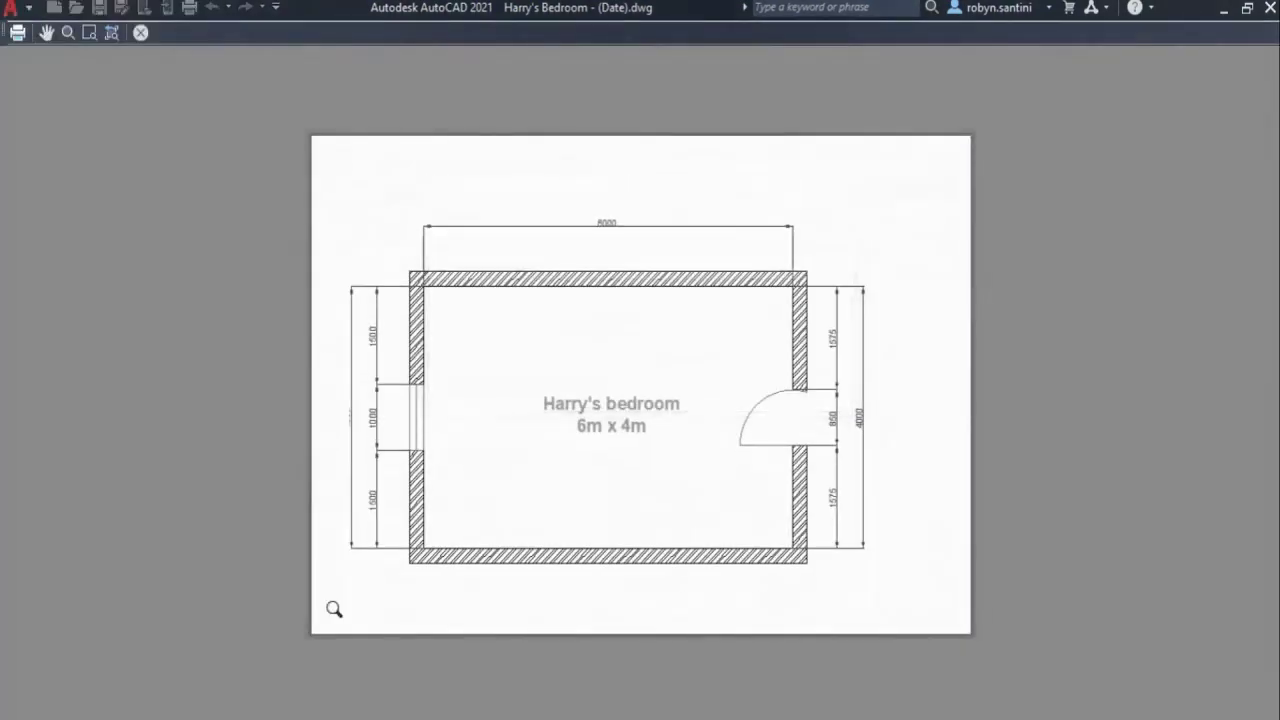
pyautogui.press('Escape')
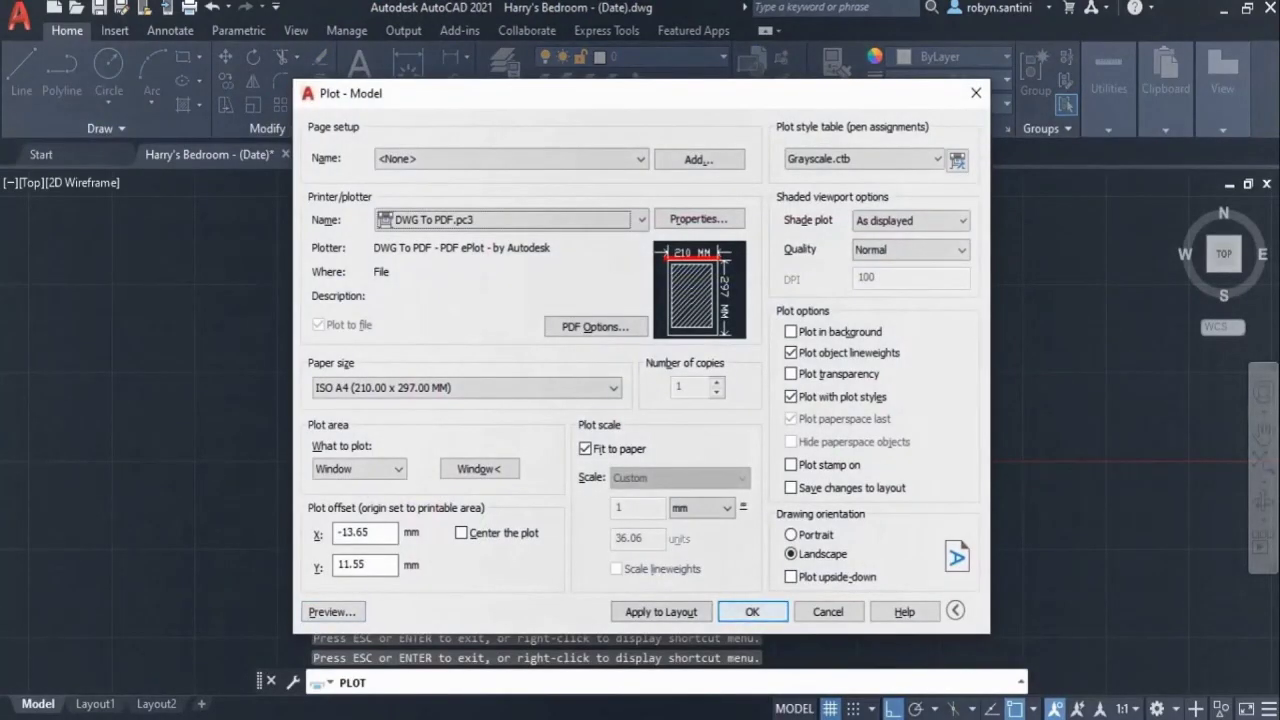
# Step: Plot the plan to the Desktop as a PDF under the suggested file name and look over the finished sheet
pyautogui.press('Return')
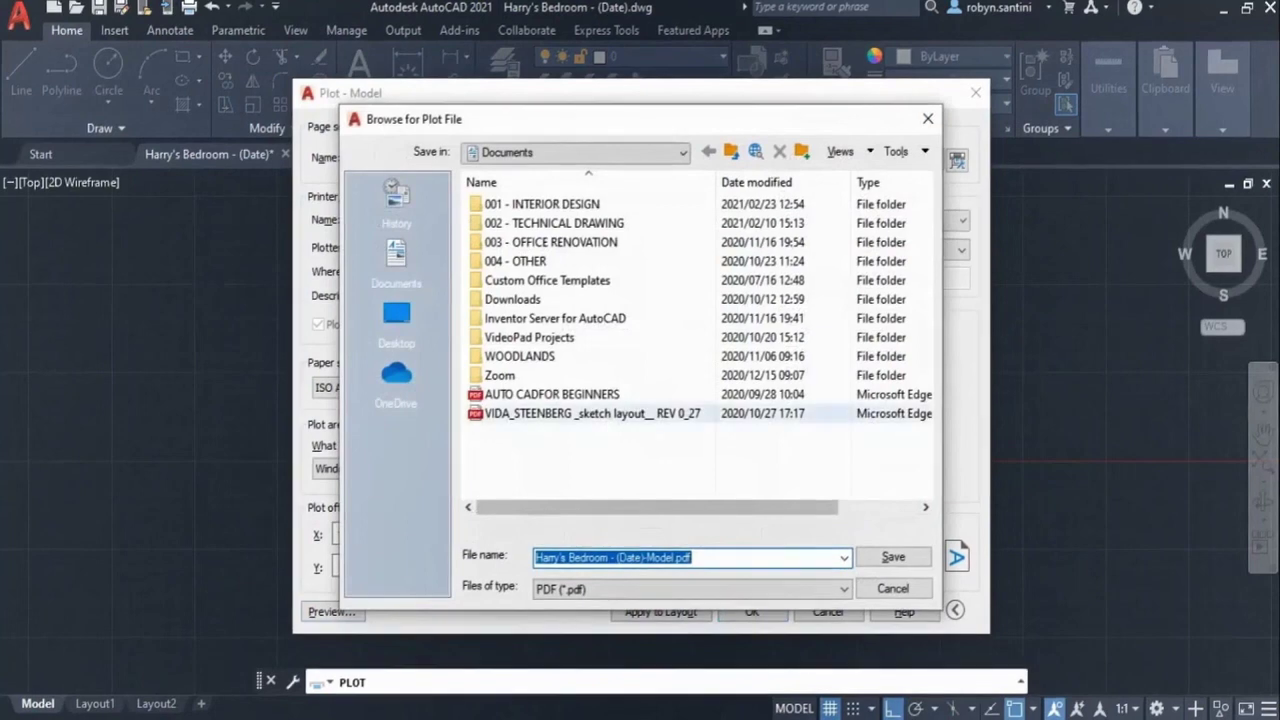
pyautogui.click(396, 318)
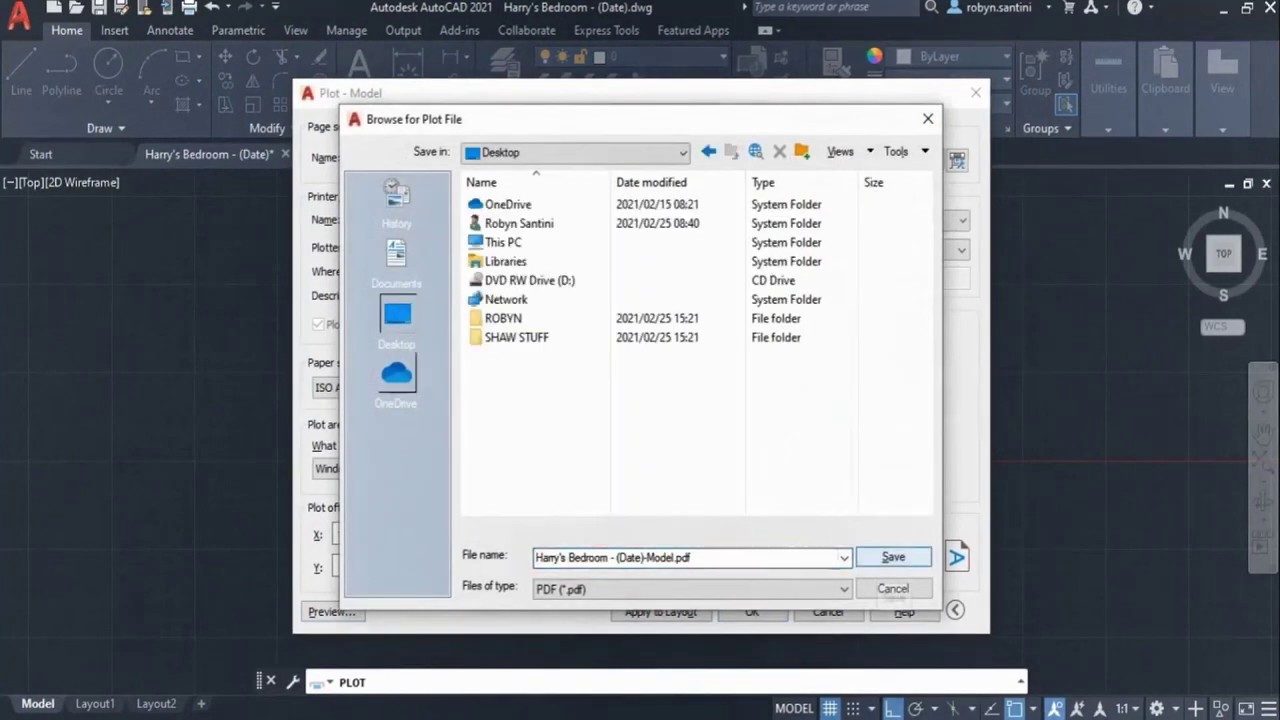
pyautogui.click(893, 557)
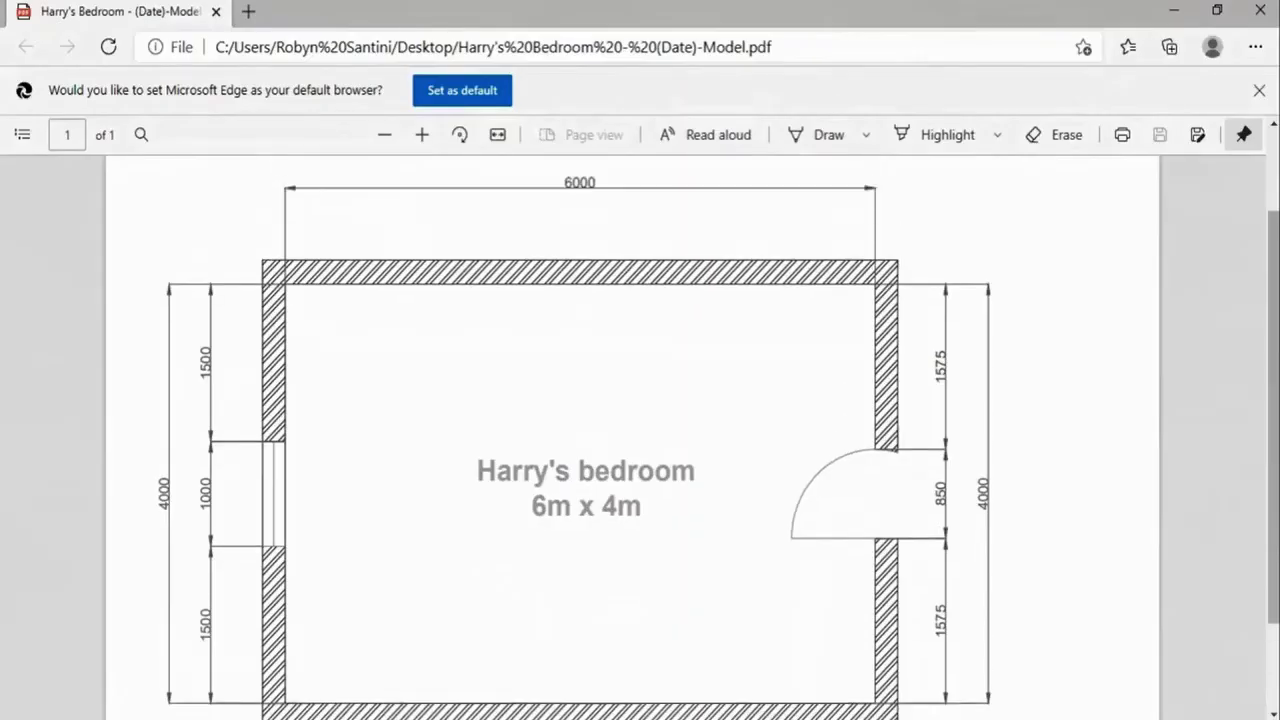
pyautogui.scroll(-2, 632, 440)
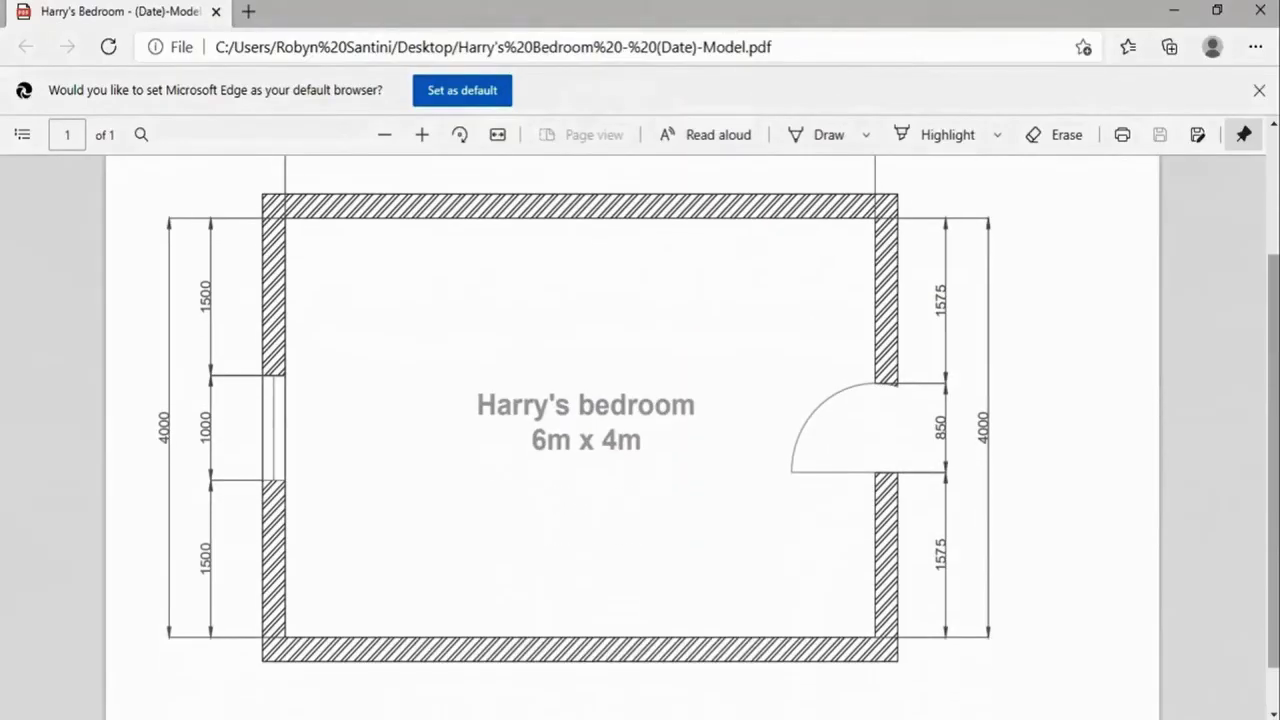